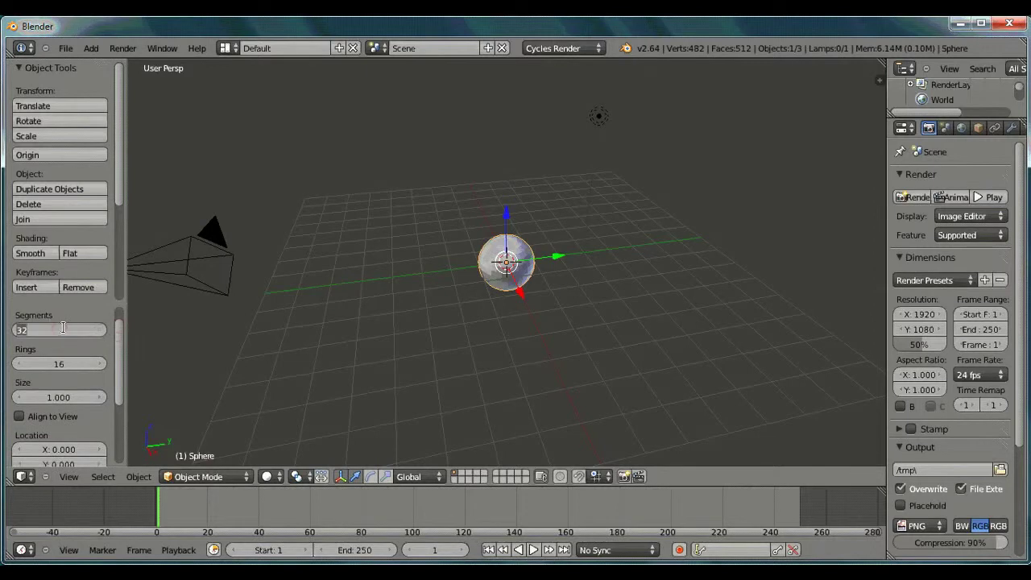
Step: Show the sphere as a wireframe from the front view and enter Edit Mode
{"action": "scroll", "coordinate": [556, 241], "scroll_direction": "up", "scroll_amount": 4}
{"action": "key", "text": "KP_1"}
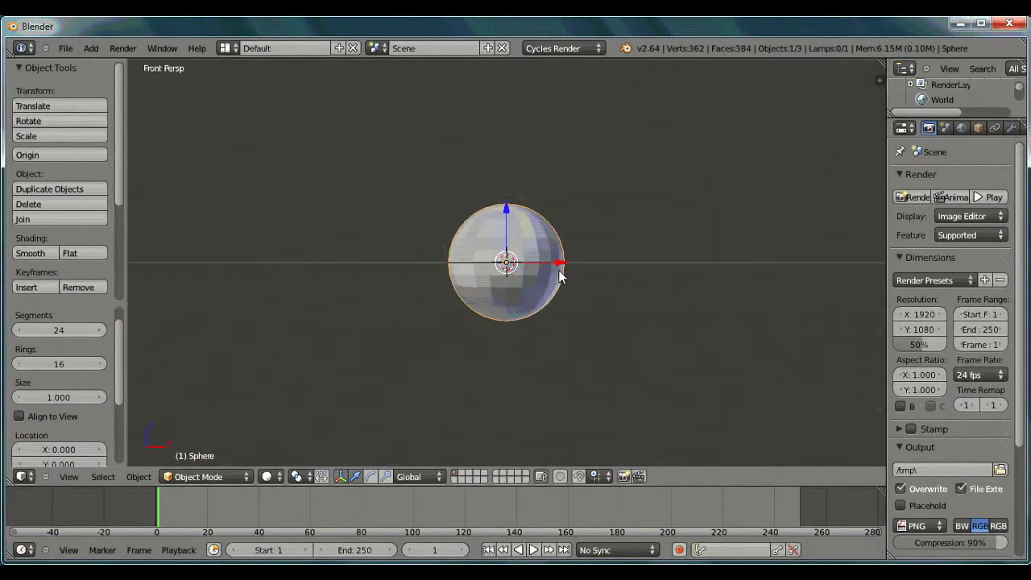
{"action": "left_click", "coordinate": [272, 476]}
{"action": "left_click", "coordinate": [283, 446]}
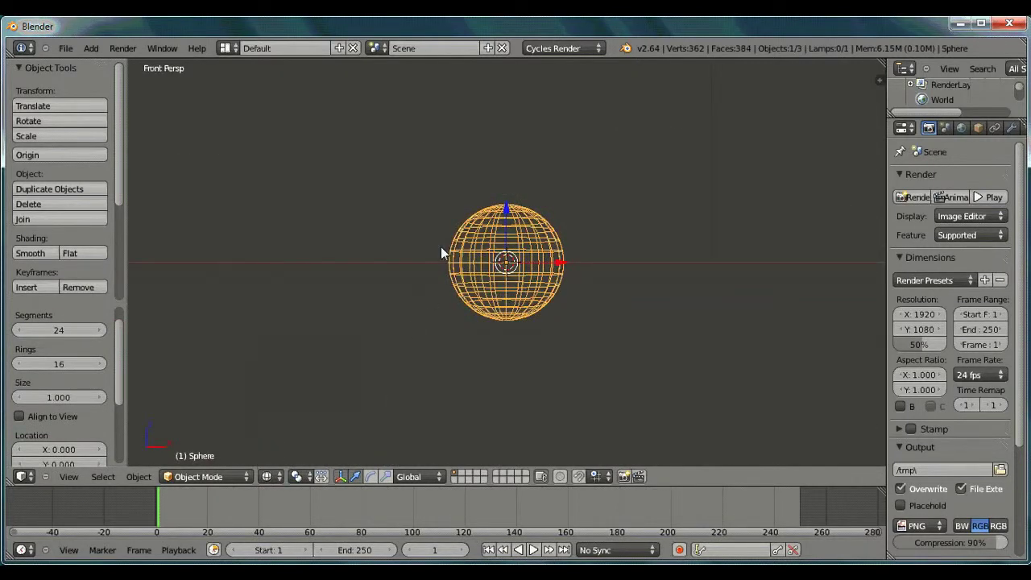
{"action": "left_click", "coordinate": [212, 476]}
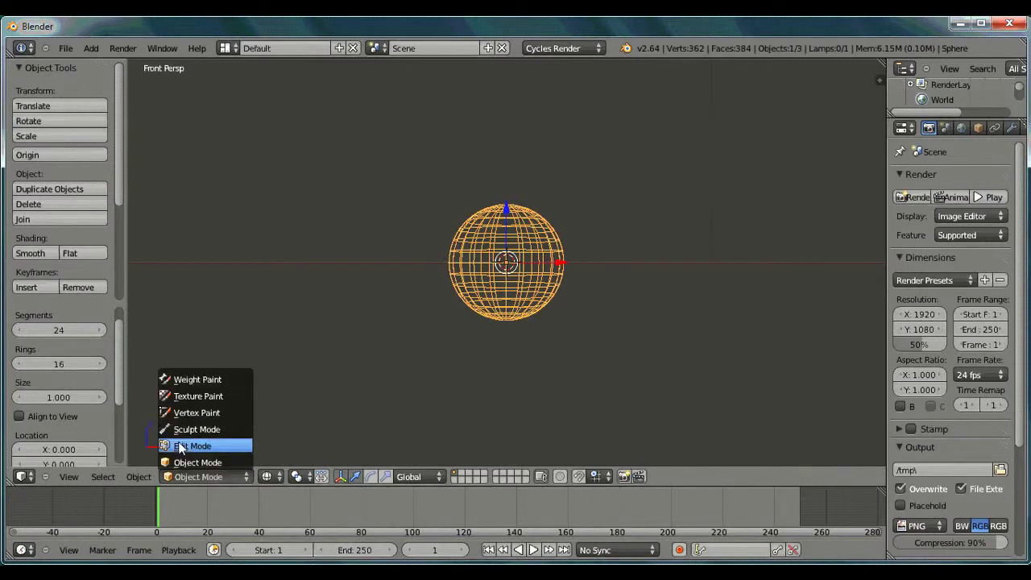
{"action": "left_click", "coordinate": [226, 445]}
{"action": "right_click", "coordinate": [442, 246]}
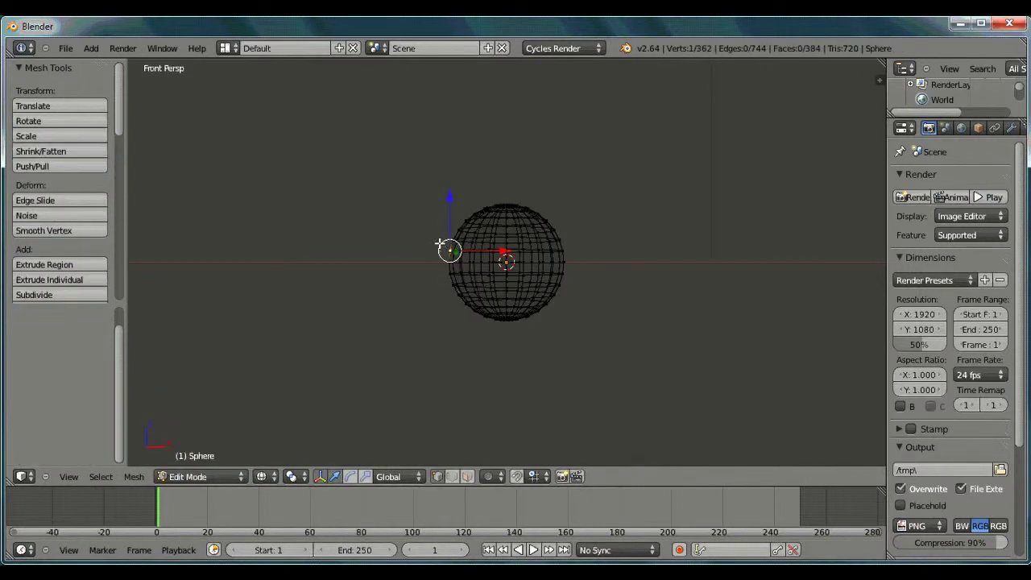
{"action": "key", "text": "g"}
{"action": "left_click", "coordinate": [589, 269]}
{"action": "key", "text": "ctrl+z"}
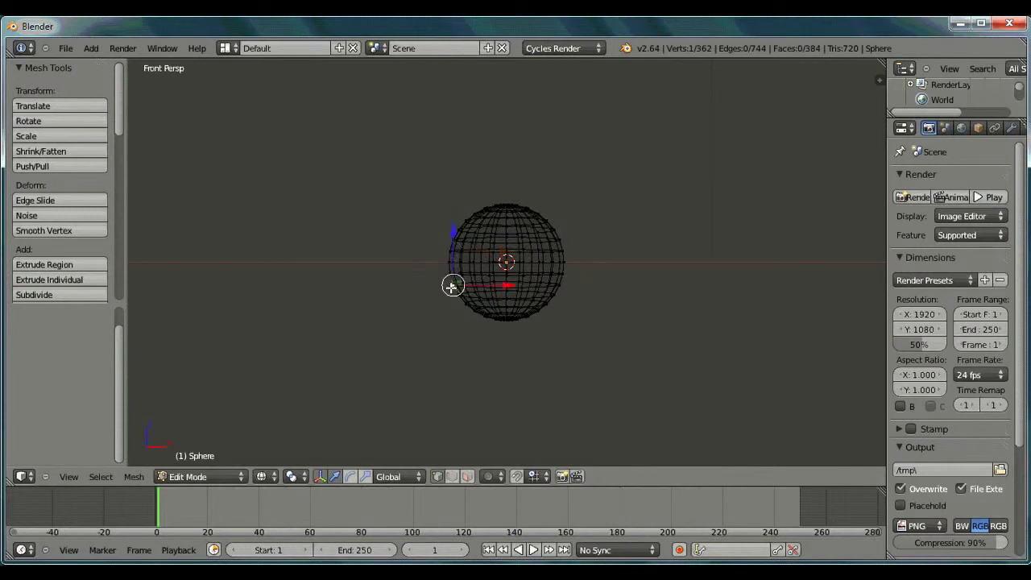
Step: Box-select the sphere's lower vertices, including the equator and the ring just above it, and delete them to leave a dome
{"action": "key", "text": "b"}
{"action": "left_click_drag", "start_coordinate": [442, 247], "coordinate": [723, 341]}
{"action": "key", "text": "x"}
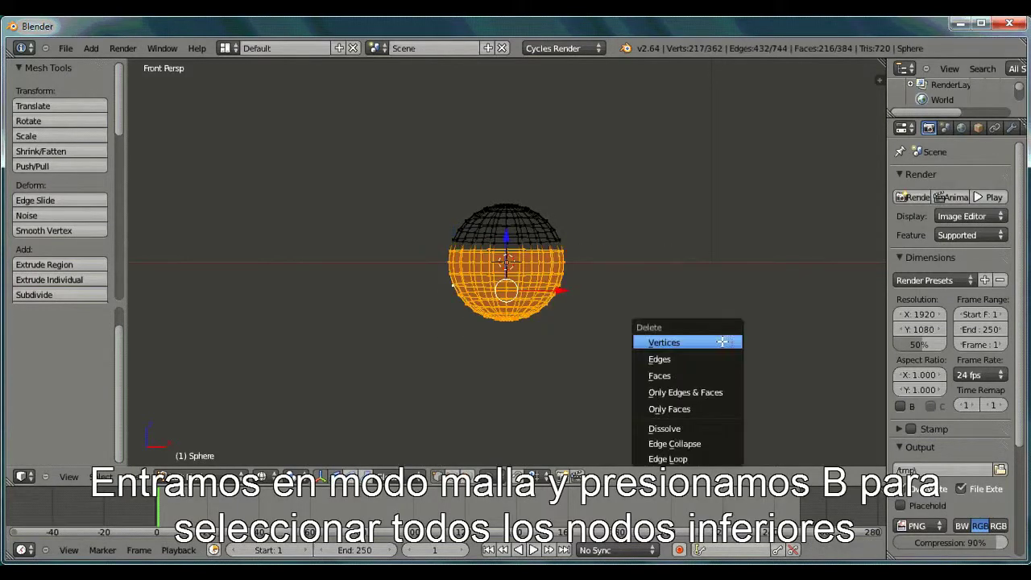
{"action": "left_click", "coordinate": [707, 342]}
Step: Select the edge loop around the dome's open bottom, extrude it and move the new ring down along Z
{"action": "middle_click_drag", "start_coordinate": [707, 341], "coordinate": [445, 268]}
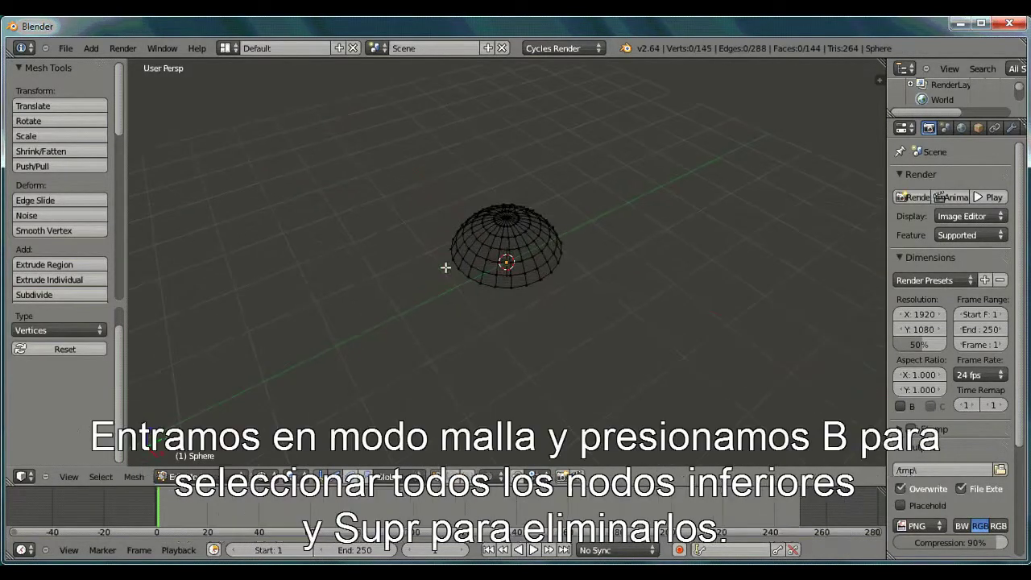
{"action": "right_click", "coordinate": [488, 282], "text": "alt"}
{"action": "middle_click_drag", "start_coordinate": [407, 279], "coordinate": [444, 290]}
{"action": "key", "text": "e"}
{"action": "left_click", "coordinate": [537, 255]}
{"action": "left_click_drag", "start_coordinate": [506, 215], "coordinate": [504, 251]}
Step: Scale the extruded ring up by about 1.18 and fine-tune its height along Z
{"action": "middle_click_drag", "start_coordinate": [451, 325], "coordinate": [550, 301]}
{"action": "left_click_drag", "start_coordinate": [561, 293], "coordinate": [569, 294]}
{"action": "key", "text": "ctrl+z"}
{"action": "key", "text": "s"}
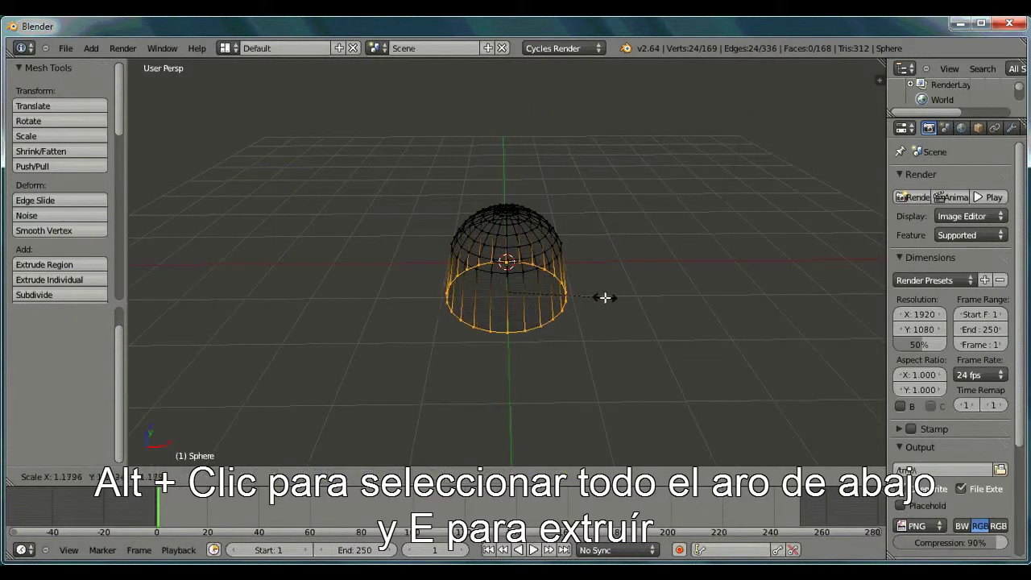
{"action": "left_click", "coordinate": [605, 297]}
{"action": "middle_click_drag", "start_coordinate": [605, 297], "coordinate": [568, 308]}
{"action": "left_click_drag", "start_coordinate": [507, 250], "coordinate": [508, 241]}
Step: Extrude the bottom ring again, lower the new ring along Z and make it narrower than the one above
{"action": "middle_click_drag", "start_coordinate": [617, 327], "coordinate": [573, 316]}
{"action": "key", "text": "e"}
{"action": "left_click", "coordinate": [595, 296]}
{"action": "left_click_drag", "start_coordinate": [507, 236], "coordinate": [508, 272]}
{"action": "middle_click_drag", "start_coordinate": [648, 322], "coordinate": [588, 326]}
{"action": "key", "text": "s"}
{"action": "left_click", "coordinate": [616, 326]}
{"action": "key", "text": "s"}
{"action": "right_click", "coordinate": [588, 326]}
Step: Extrude another ring from the bottom, lower it along Z and scale it to about 0.585
{"action": "key", "text": "e"}
{"action": "left_click", "coordinate": [588, 325]}
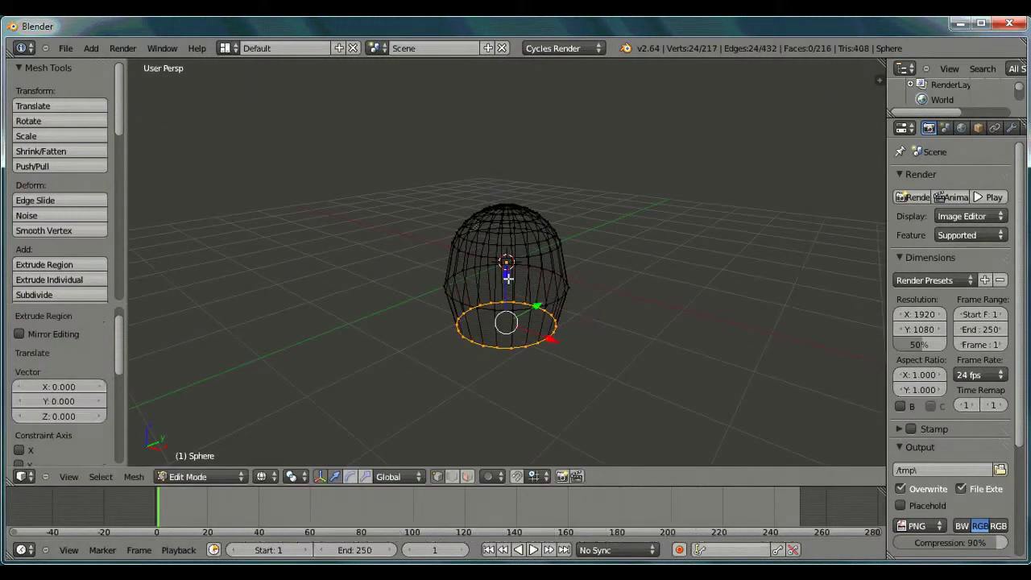
{"action": "left_click_drag", "start_coordinate": [508, 280], "coordinate": [507, 284]}
{"action": "left_click", "coordinate": [515, 322]}
{"action": "key", "text": "s"}
{"action": "left_click", "coordinate": [495, 400]}
Step: Raise the narrow bottom ring about 0.271 along Z
{"action": "middle_click_drag", "start_coordinate": [494, 400], "coordinate": [559, 371]}
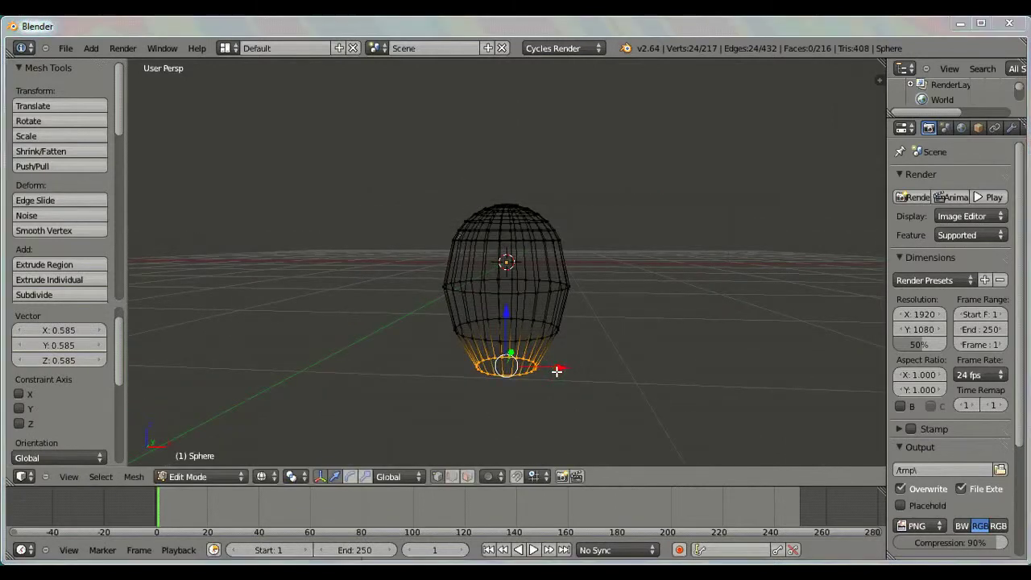
{"action": "key", "text": "g"}
{"action": "key", "text": "z"}
{"action": "left_click", "coordinate": [502, 299]}
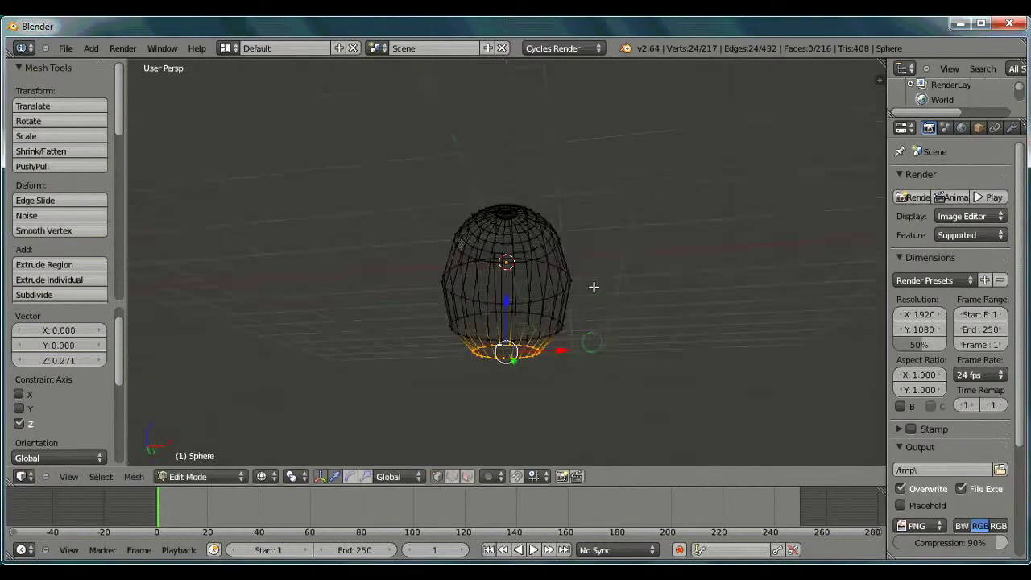
Step: Return to Object Mode with solid shading and scale the whole head shape by about 1.18
{"action": "left_click", "coordinate": [203, 476]}
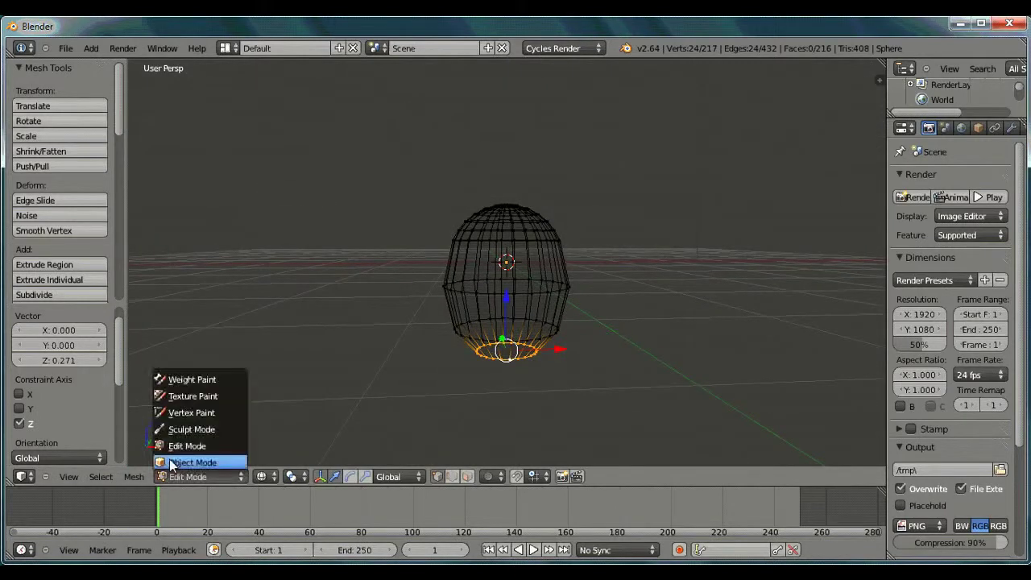
{"action": "left_click", "coordinate": [193, 462]}
{"action": "left_click", "coordinate": [265, 476]}
{"action": "left_click", "coordinate": [282, 431]}
{"action": "mouse_move", "coordinate": [476, 329]}
{"action": "middle_mouse_down"}
{"action": "mouse_move", "coordinate": [675, 345]}
{"action": "mouse_move", "coordinate": [658, 395]}
{"action": "mouse_move", "coordinate": [705, 309]}
{"action": "middle_mouse_up"}
{"action": "key", "text": "s"}
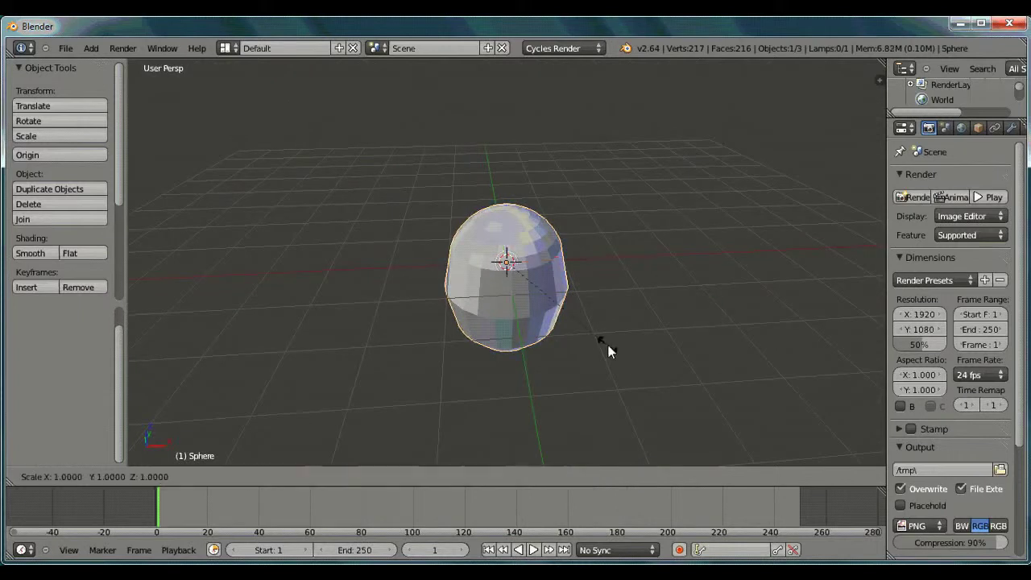
{"action": "left_click", "coordinate": [641, 343]}
Step: Enter Edit Mode, extrude the open bottom ring and move the new ring down along Z
{"action": "middle_click_drag", "start_coordinate": [640, 344], "coordinate": [538, 288]}
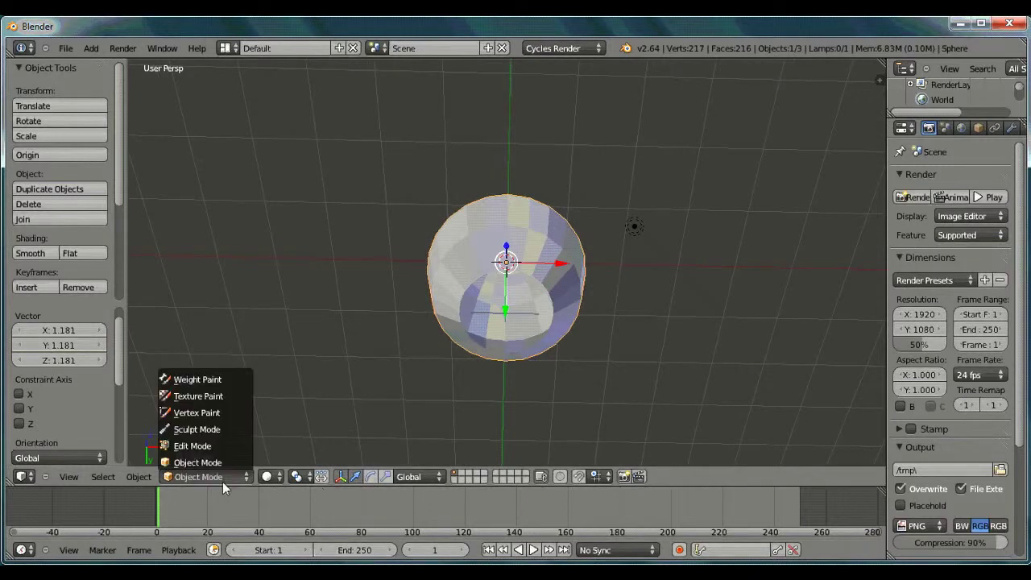
{"action": "left_click", "coordinate": [223, 478]}
{"action": "left_click", "coordinate": [199, 448]}
{"action": "middle_click_drag", "start_coordinate": [641, 381], "coordinate": [644, 416]}
{"action": "key", "text": "e"}
{"action": "left_click", "coordinate": [645, 416]}
{"action": "middle_click_drag", "start_coordinate": [574, 352], "coordinate": [562, 380]}
{"action": "key", "text": "g"}
{"action": "key", "text": "z"}
{"action": "left_click", "coordinate": [582, 381]}
Step: Scale the new bottom ring inward and adjust its height along Z to round off the chin
{"action": "key", "text": "s"}
{"action": "left_click", "coordinate": [507, 379]}
{"action": "key", "text": "g"}
{"action": "key", "text": "z"}
{"action": "left_click", "coordinate": [505, 326]}
{"action": "left_click_drag", "start_coordinate": [505, 326], "coordinate": [508, 326]}
Step: Extrude the bottom ring once more, shift it slightly down along Z and scale it to about 0.457
{"action": "key", "text": "e"}
{"action": "left_click", "coordinate": [580, 414]}
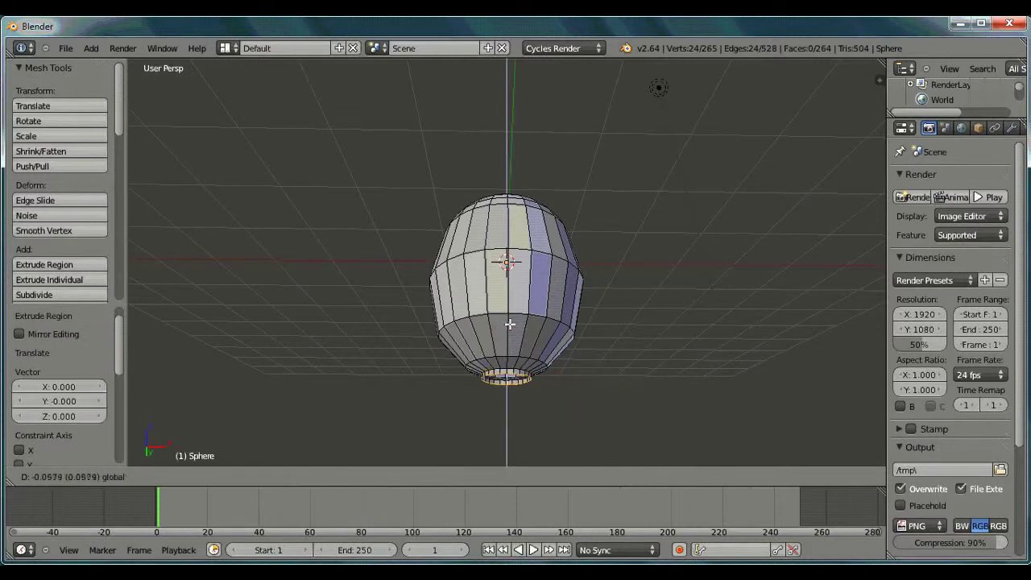
{"action": "left_click", "coordinate": [510, 324]}
{"action": "key", "text": "s"}
{"action": "left_click", "coordinate": [556, 413]}
Step: Fill the remaining hole at the bottom with a face and return to Object Mode
{"action": "middle_click_drag", "start_coordinate": [556, 412], "coordinate": [589, 301]}
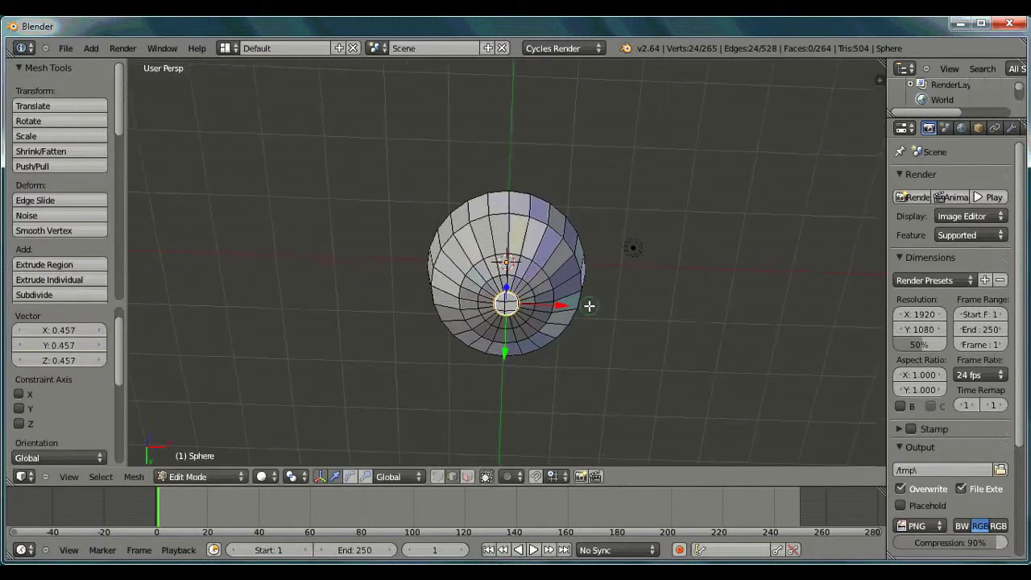
{"action": "key", "text": "f"}
{"action": "middle_click_drag", "start_coordinate": [494, 330], "coordinate": [553, 358]}
{"action": "left_click", "coordinate": [198, 476]}
{"action": "left_click", "coordinate": [191, 463]}
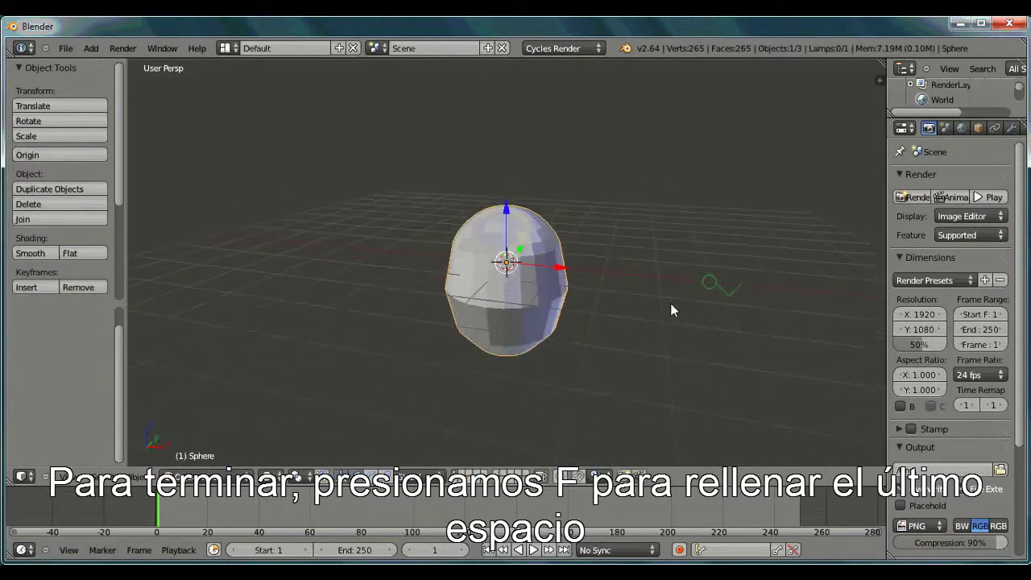
Step: Raise the head about 2.458 along Z above the grid floor
{"action": "key", "text": "g"}
{"action": "key", "text": "z"}
{"action": "left_click_drag", "start_coordinate": [504, 110], "coordinate": [505, 88]}
Step: Enter Edit Mode and add a horizontal loop cut through the band just below the head's widest ring
{"action": "scroll", "coordinate": [657, 153], "scroll_direction": "up", "scroll_amount": 4}
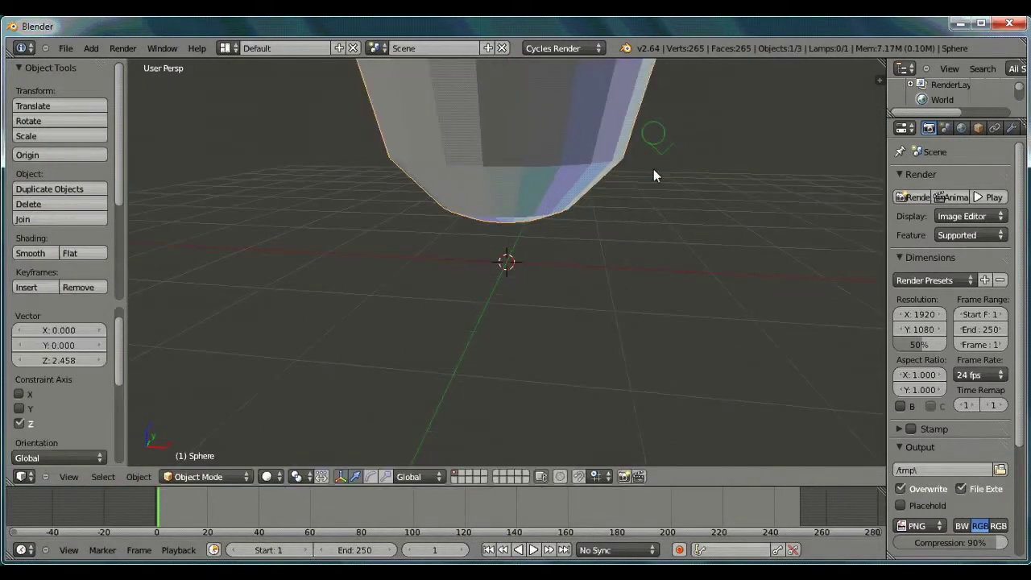
{"action": "scroll", "coordinate": [649, 162], "scroll_direction": "down", "scroll_amount": 6}
{"action": "middle_click_drag", "start_coordinate": [640, 159], "coordinate": [652, 232], "text": "shift"}
{"action": "scroll", "coordinate": [644, 238], "scroll_direction": "up", "scroll_amount": 4}
{"action": "scroll", "coordinate": [564, 326], "scroll_direction": "down", "scroll_amount": 2}
{"action": "middle_click_drag", "start_coordinate": [607, 332], "coordinate": [616, 295]}
{"action": "left_click", "coordinate": [223, 477]}
{"action": "left_click", "coordinate": [218, 448]}
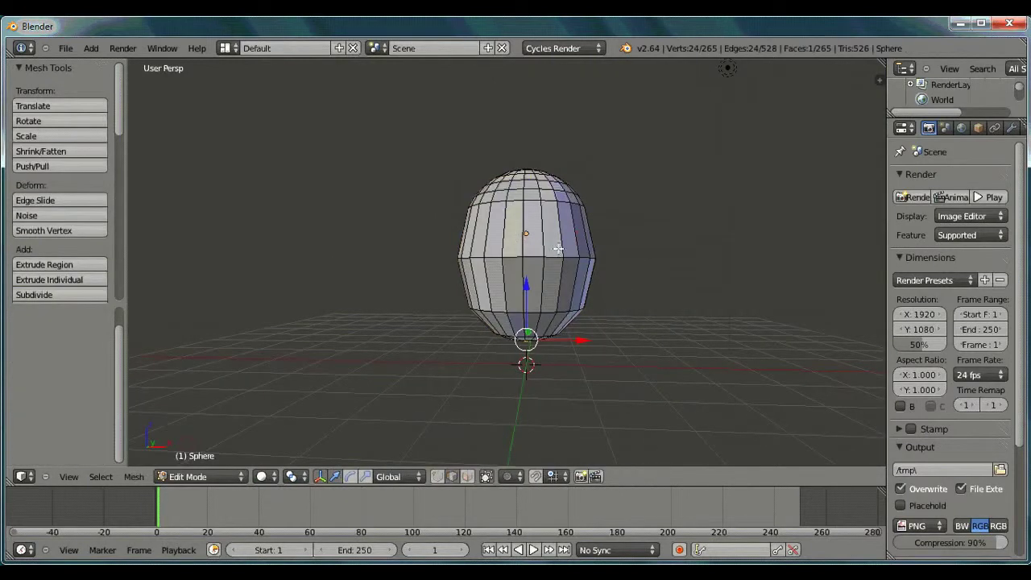
{"action": "key", "text": "ctrl+r"}
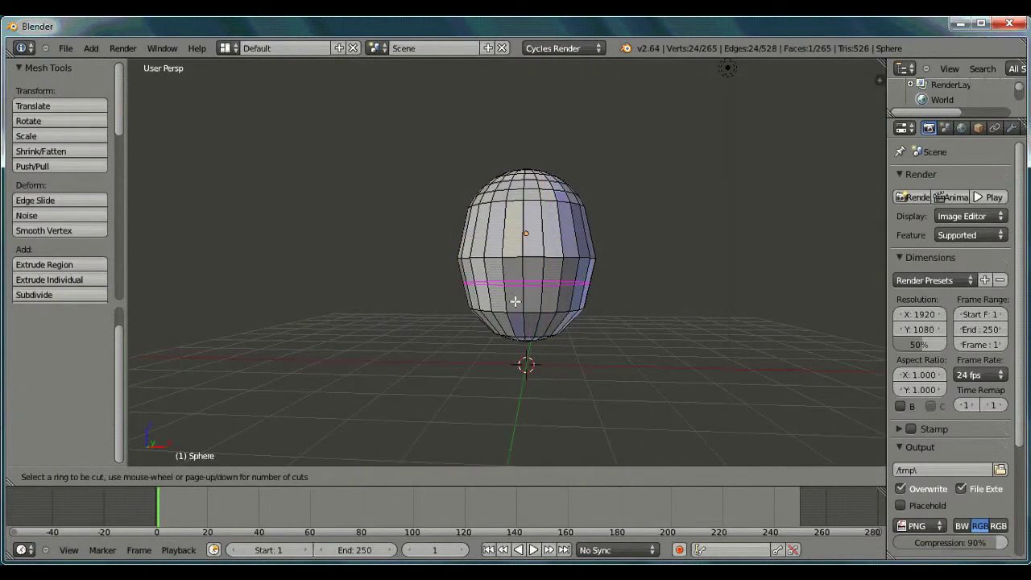
{"action": "left_click", "coordinate": [515, 301]}
Step: Scale the new lower loop out by about 1.034 to round the head
{"action": "key", "text": "s"}
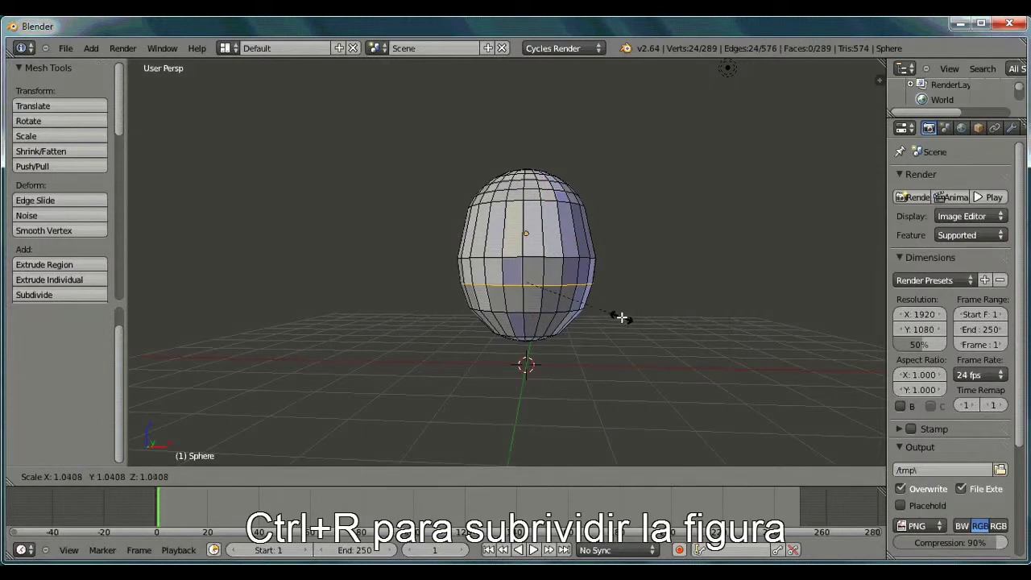
{"action": "left_click", "coordinate": [622, 318]}
{"action": "key", "text": "s"}
{"action": "right_click", "coordinate": [542, 218]}
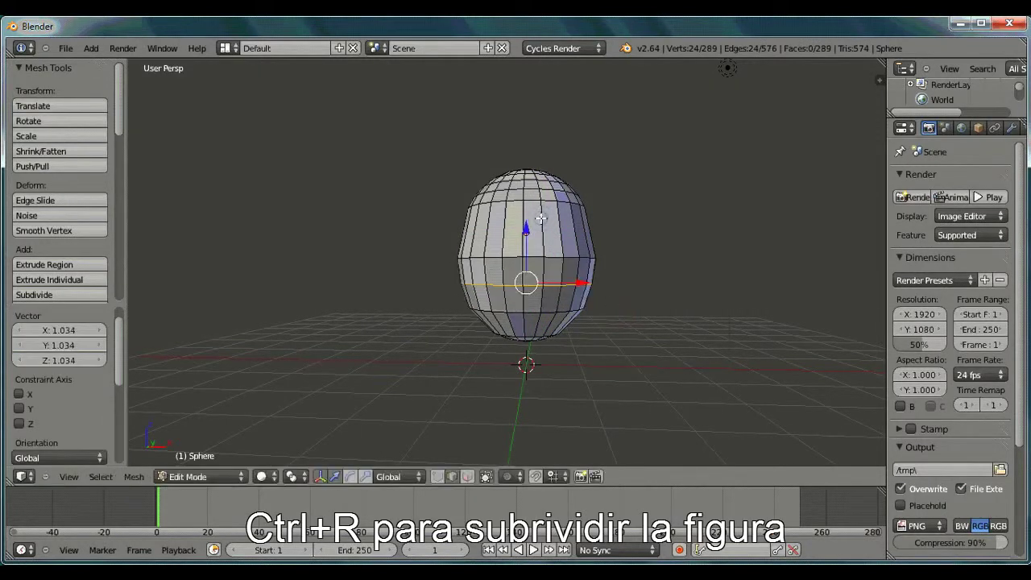
Step: Add a horizontal loop cut through the band above the widest ring and scale it out by about 1.01
{"action": "key", "text": "ctrl+r"}
{"action": "left_click", "coordinate": [533, 229]}
{"action": "left_click", "coordinate": [527, 228]}
{"action": "key", "text": "s"}
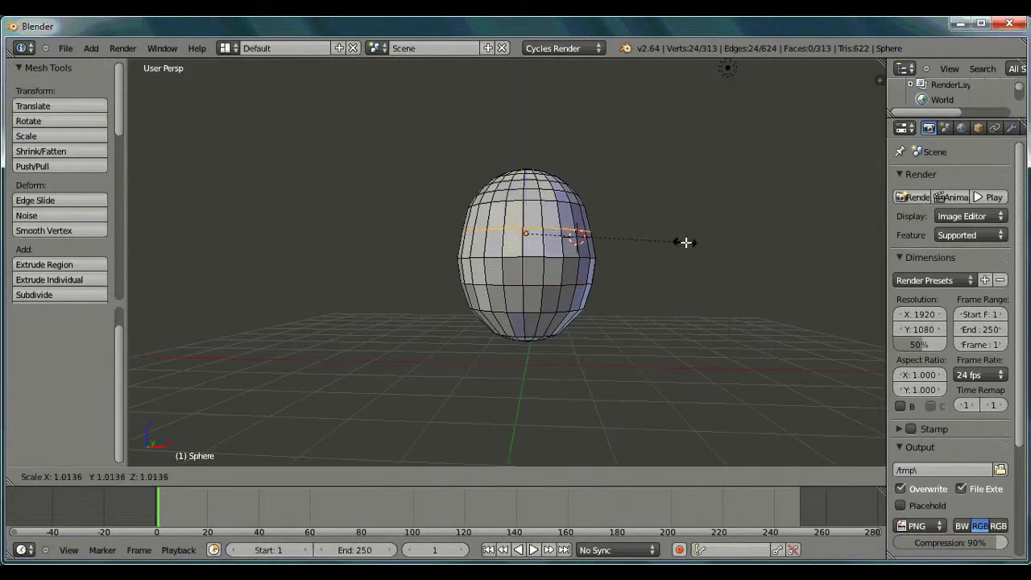
{"action": "left_click", "coordinate": [688, 241]}
Step: Return to Object Mode and scale the head along X by about 1.233
{"action": "middle_click_drag", "start_coordinate": [686, 282], "coordinate": [452, 403]}
{"action": "left_click", "coordinate": [202, 476]}
{"action": "left_click", "coordinate": [196, 465]}
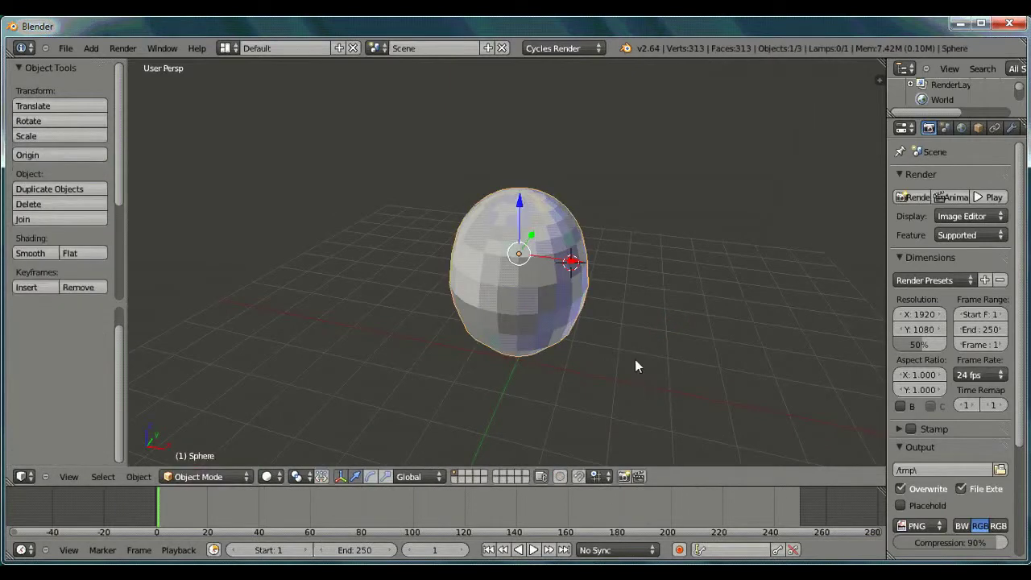
{"action": "key", "text": "s"}
{"action": "key", "text": "x"}
{"action": "left_click", "coordinate": [686, 351]}
Step: Scale the head along Y by about 1.169, followed by a further 1.022 along the same axis
{"action": "middle_click_drag", "start_coordinate": [686, 351], "coordinate": [519, 365]}
{"action": "key", "text": "s"}
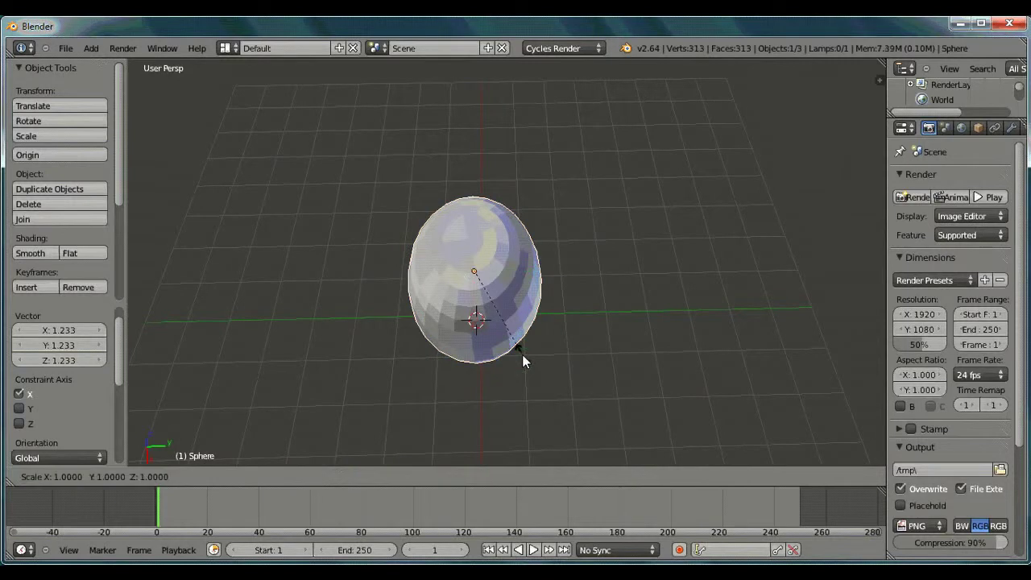
{"action": "key", "text": "y"}
{"action": "left_click", "coordinate": [569, 331]}
{"action": "middle_click_drag", "start_coordinate": [403, 356], "coordinate": [436, 374]}
{"action": "key", "text": "s"}
{"action": "key", "text": "y"}
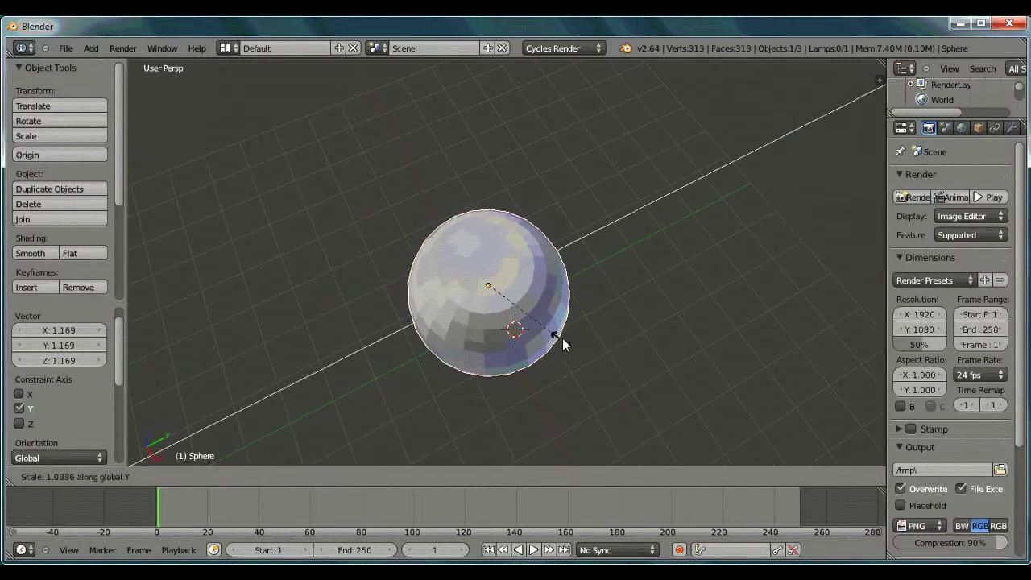
{"action": "left_click", "coordinate": [562, 336]}
Step: Scale the head along Z to adjust its height
{"action": "middle_click_drag", "start_coordinate": [495, 346], "coordinate": [602, 257]}
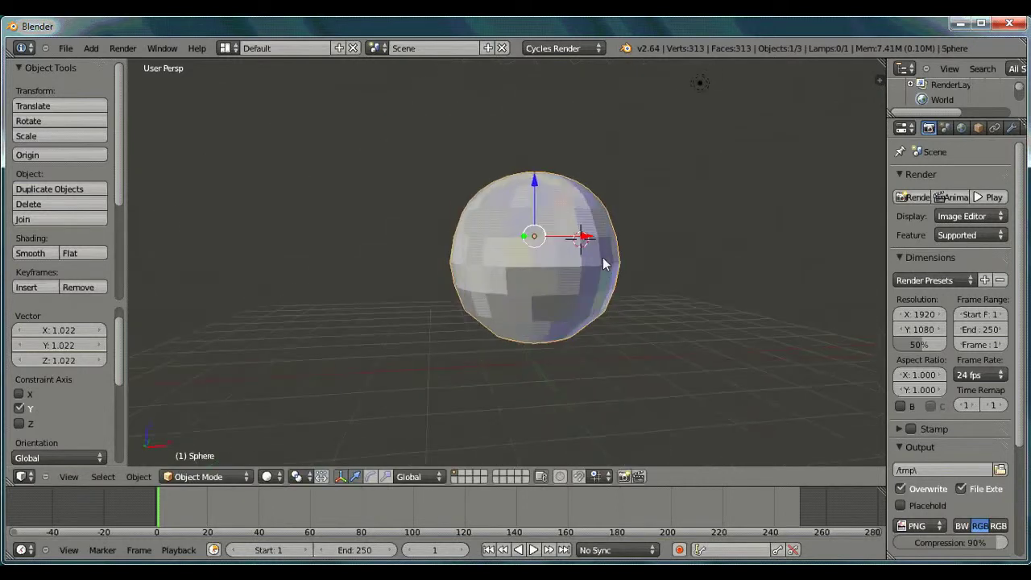
{"action": "key", "text": "s"}
{"action": "key", "text": "z"}
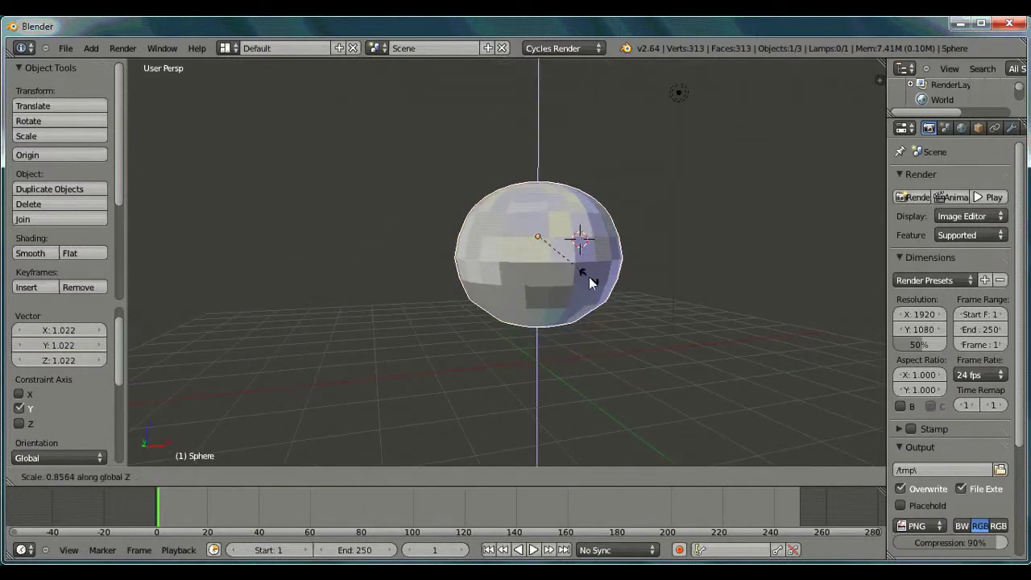
{"action": "left_click", "coordinate": [629, 240]}
{"action": "middle_click_drag", "start_coordinate": [683, 301], "coordinate": [604, 305]}
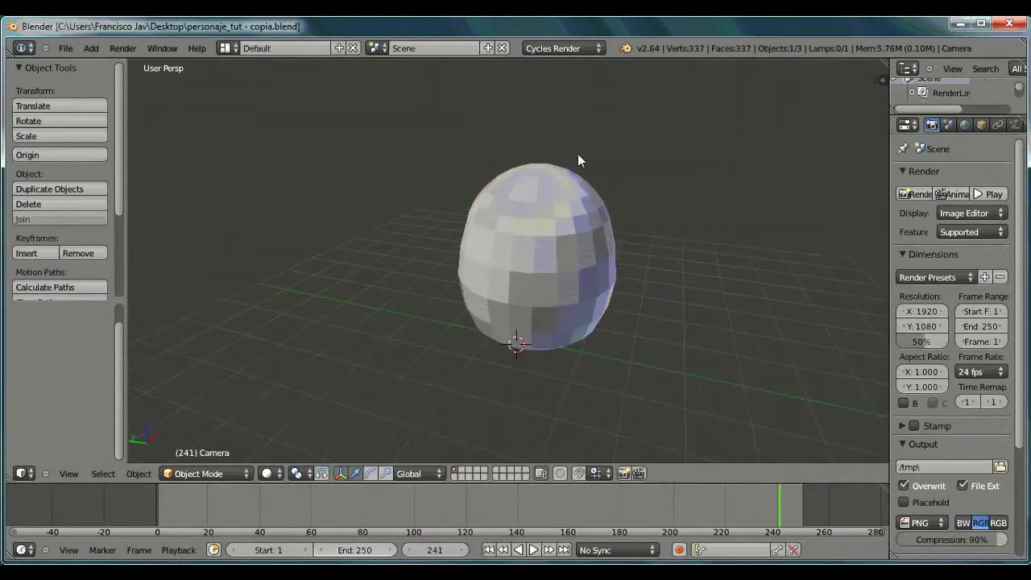
Step: Add a mesh circle from the front view and rotate it 90 degrees about X to stand it upright
{"action": "key", "text": "KP_1"}
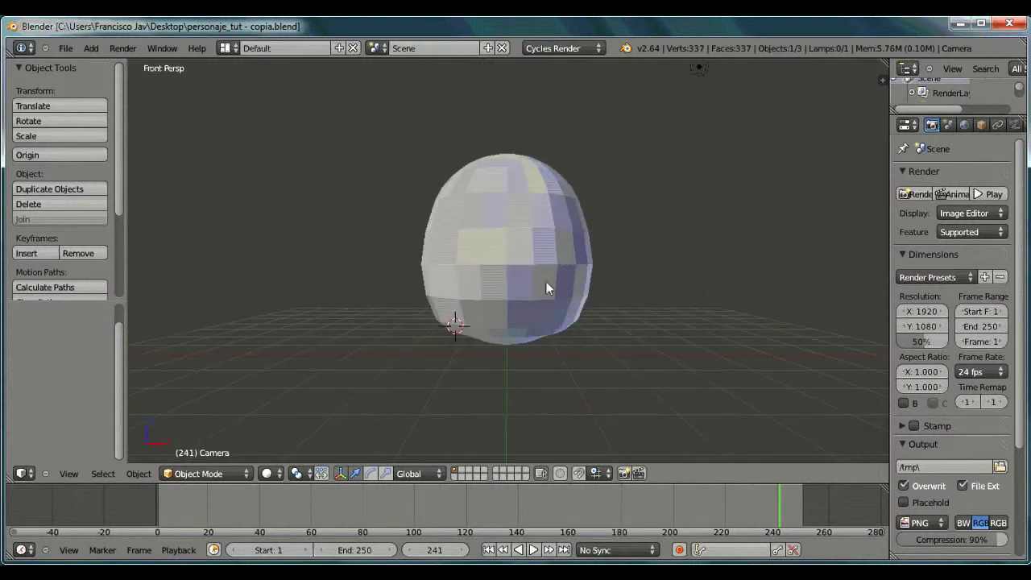
{"action": "scroll", "coordinate": [483, 186], "scroll_direction": "up", "scroll_amount": 2}
{"action": "scroll", "coordinate": [525, 134], "scroll_direction": "up", "scroll_amount": 1}
{"action": "left_click", "coordinate": [92, 48]}
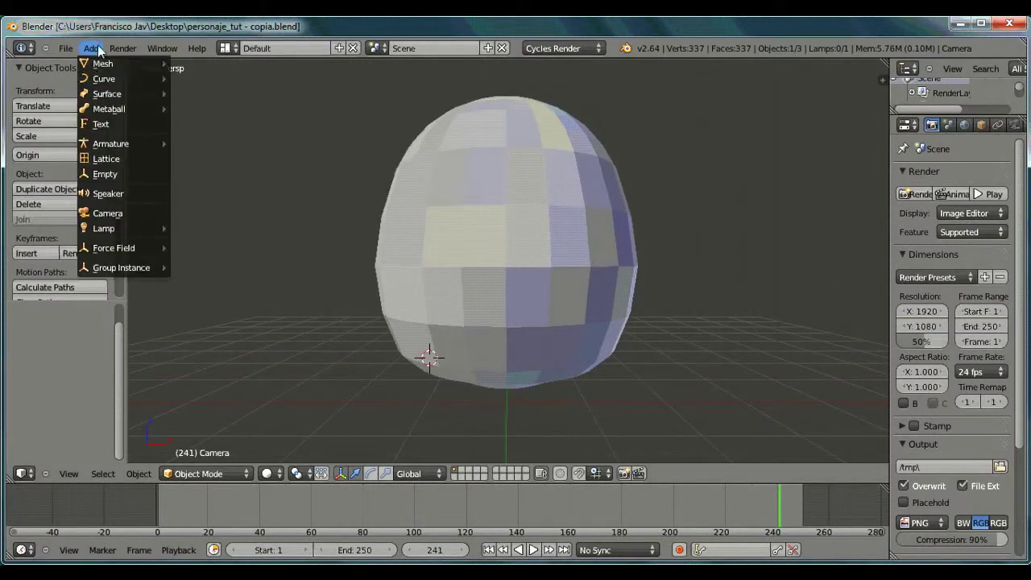
{"action": "mouse_move", "coordinate": [129, 64]}
{"action": "left_click", "coordinate": [196, 93]}
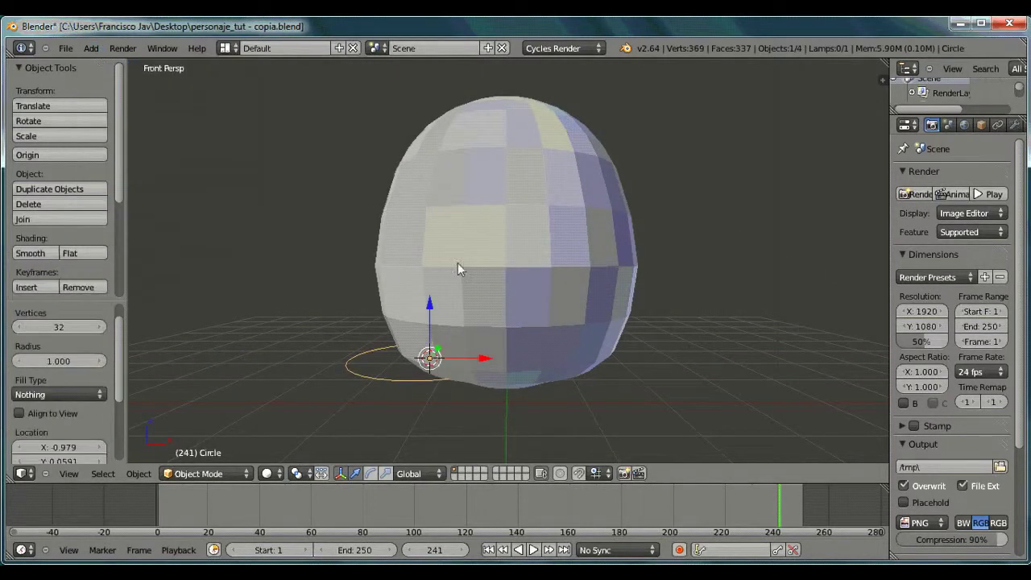
{"action": "type", "text": "rx90"}
{"action": "key", "text": "Return"}
Step: Raise the circle to the upper part of the head and move it along Y out in front of the face
{"action": "left_click_drag", "start_coordinate": [427, 318], "coordinate": [431, 153]}
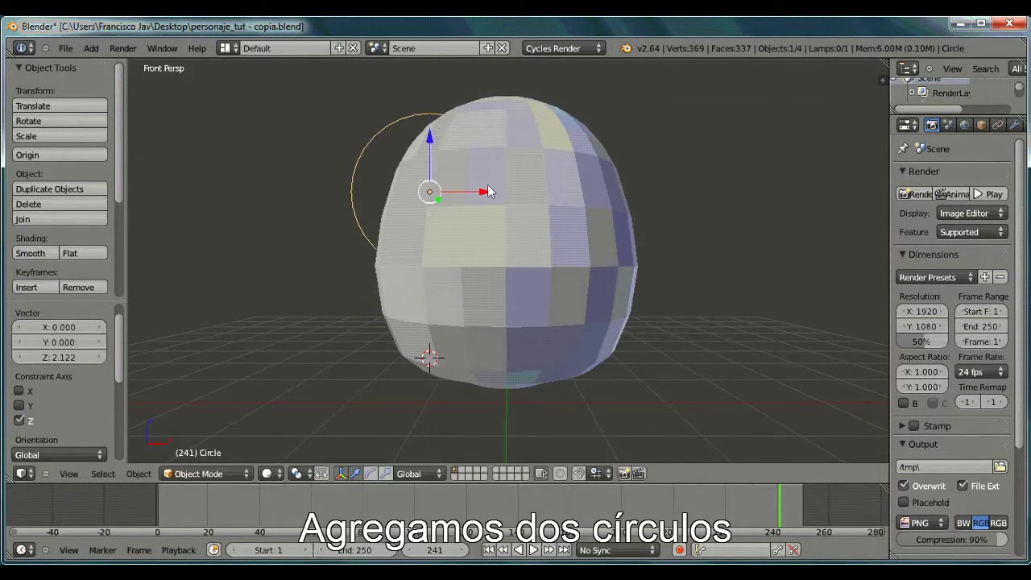
{"action": "left_click_drag", "start_coordinate": [437, 199], "coordinate": [444, 234]}
{"action": "middle_click_drag", "start_coordinate": [445, 235], "coordinate": [495, 235]}
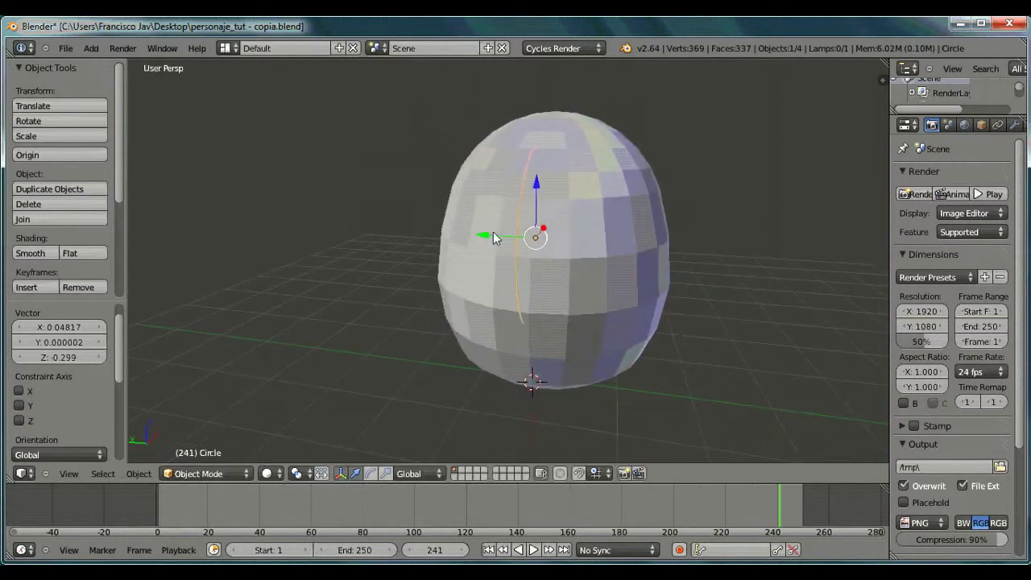
{"action": "key", "text": "KP_1"}
{"action": "key", "text": "KP_3"}
{"action": "left_click_drag", "start_coordinate": [528, 228], "coordinate": [385, 217]}
Step: Raise the circle 0.559 along Z and scale it uniformly to 0.229
{"action": "middle_click_drag", "start_coordinate": [384, 217], "coordinate": [421, 306]}
{"action": "left_click_drag", "start_coordinate": [365, 216], "coordinate": [362, 144]}
{"action": "key", "text": "s"}
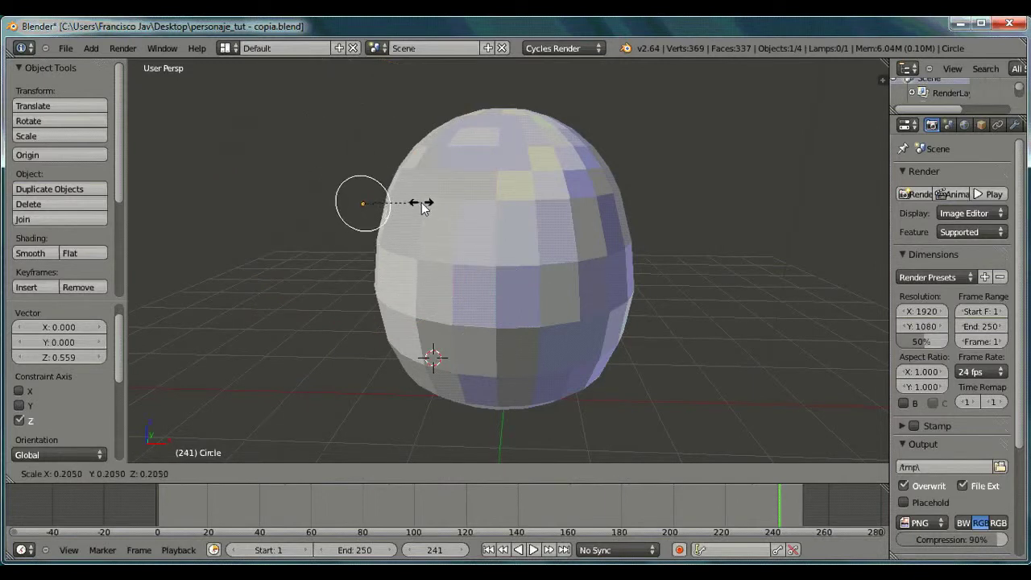
{"action": "left_click", "coordinate": [428, 202]}
Step: Stretch the circle along Z into a vertical oval and adjust its overall size with a uniform scale
{"action": "key", "text": "s"}
{"action": "key", "text": "x"}
{"action": "key", "text": "z"}
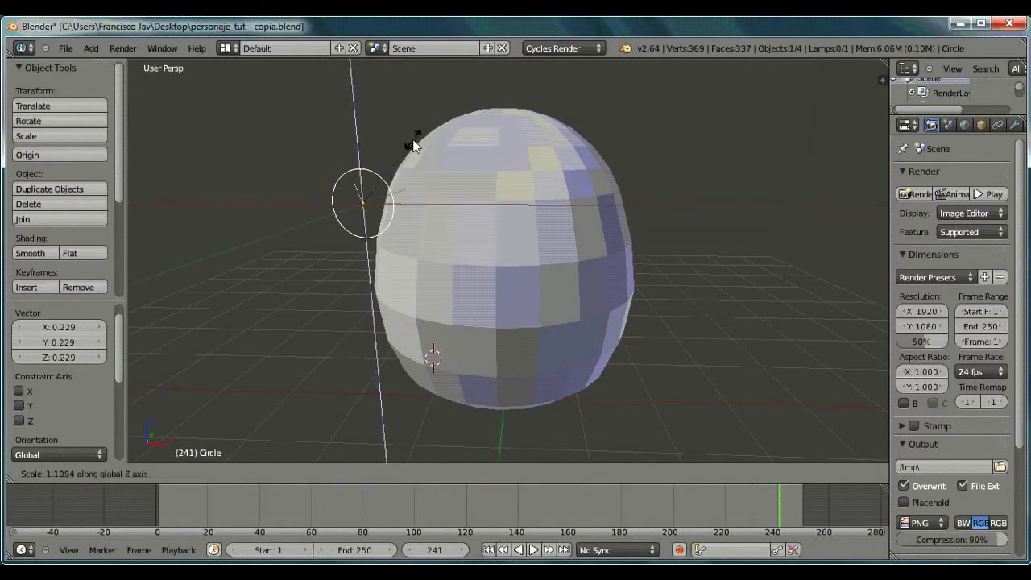
{"action": "left_click", "coordinate": [405, 109]}
{"action": "middle_click_drag", "start_coordinate": [404, 115], "coordinate": [396, 170]}
{"action": "key", "text": "s"}
{"action": "left_click", "coordinate": [534, 190]}
Step: Move the oval circle against the front of the face and adjust its height along Z
{"action": "left_click_drag", "start_coordinate": [492, 229], "coordinate": [579, 219]}
{"action": "middle_click_drag", "start_coordinate": [580, 219], "coordinate": [535, 264]}
{"action": "left_click_drag", "start_coordinate": [333, 219], "coordinate": [397, 195]}
{"action": "left_click_drag", "start_coordinate": [396, 194], "coordinate": [389, 198]}
{"action": "middle_click_drag", "start_coordinate": [392, 198], "coordinate": [490, 192]}
{"action": "key", "text": "g"}
{"action": "key", "text": "z"}
{"action": "left_click", "coordinate": [464, 140]}
Step: Shift the oval circle 0.117 along X and nudge it a little further along the same axis
{"action": "middle_click_drag", "start_coordinate": [465, 139], "coordinate": [512, 211]}
{"action": "key", "text": "g"}
{"action": "key", "text": "x"}
{"action": "left_click", "coordinate": [552, 189]}
{"action": "scroll", "coordinate": [512, 211], "scroll_direction": "up", "scroll_amount": 1}
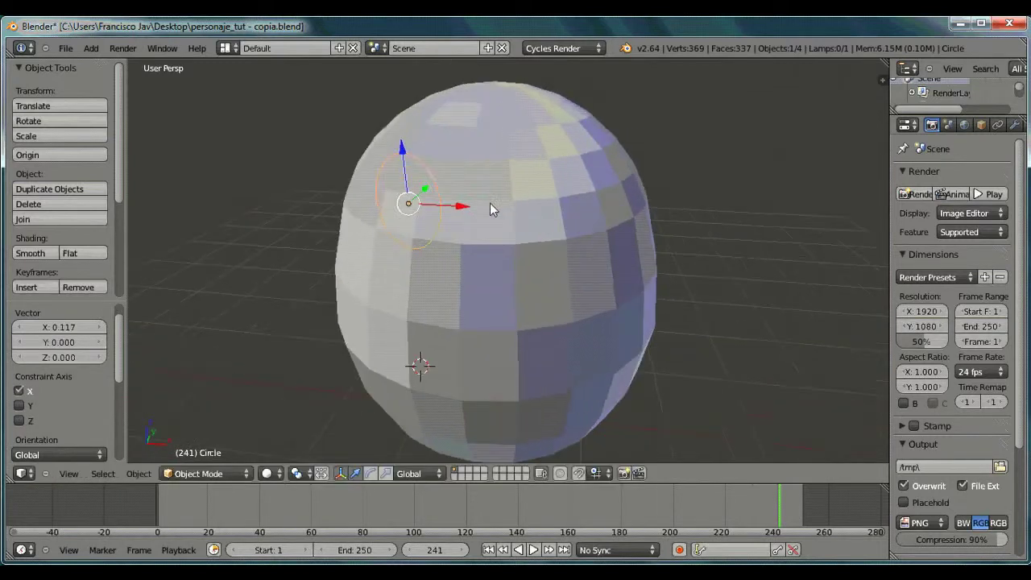
{"action": "left_click_drag", "start_coordinate": [458, 207], "coordinate": [473, 209]}
Step: Fine-tune the oval circle's position on the face and scale it uniformly by 1.219
{"action": "middle_click_drag", "start_coordinate": [473, 209], "coordinate": [541, 291]}
{"action": "left_click_drag", "start_coordinate": [547, 329], "coordinate": [544, 327]}
{"action": "middle_click_drag", "start_coordinate": [544, 327], "coordinate": [557, 267]}
{"action": "key", "text": "s"}
{"action": "left_click", "coordinate": [581, 209]}
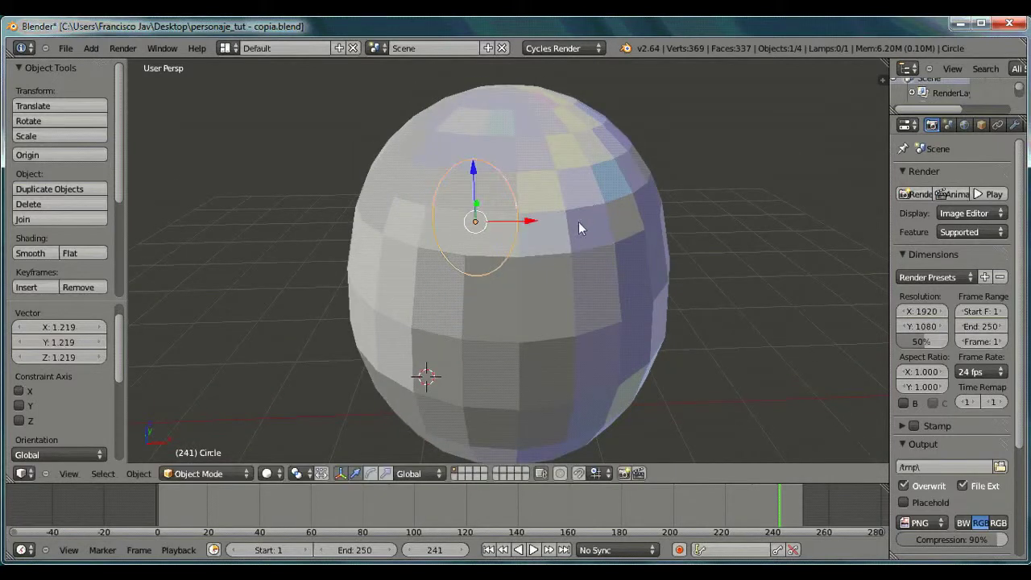
Step: Duplicate the oval circle and move the copy 0.551 along X for the second eye
{"action": "middle_click_drag", "start_coordinate": [581, 209], "coordinate": [559, 241]}
{"action": "key", "text": "shift+d"}
{"action": "right_click", "coordinate": [504, 257]}
{"action": "key", "text": "g"}
{"action": "key", "text": "x"}
{"action": "left_click", "coordinate": [594, 260]}
{"action": "middle_click_drag", "start_coordinate": [594, 265], "coordinate": [613, 249]}
Step: Add a Shrinkwrap modifier to the original eye circle with the Sphere head as its target
{"action": "right_click", "coordinate": [507, 163]}
{"action": "left_click", "coordinate": [1014, 126]}
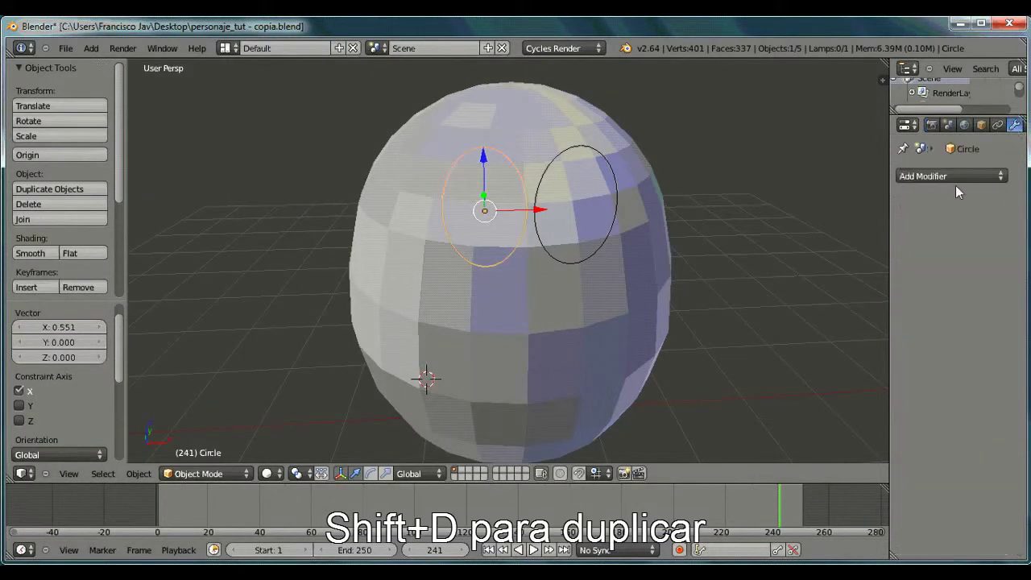
{"action": "left_click", "coordinate": [954, 176]}
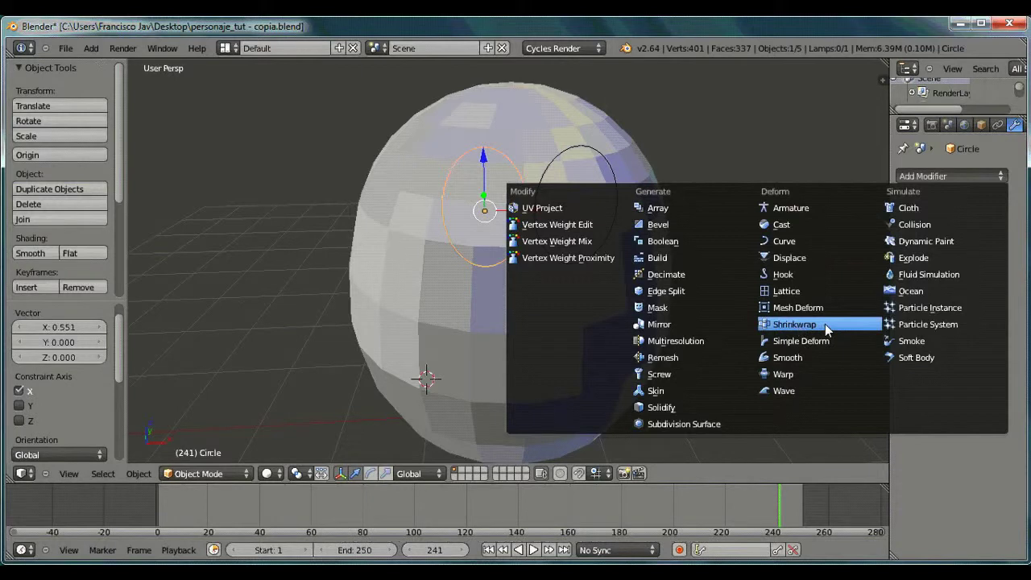
{"action": "left_click", "coordinate": [801, 325]}
{"action": "left_click", "coordinate": [934, 264]}
{"action": "left_click", "coordinate": [932, 302]}
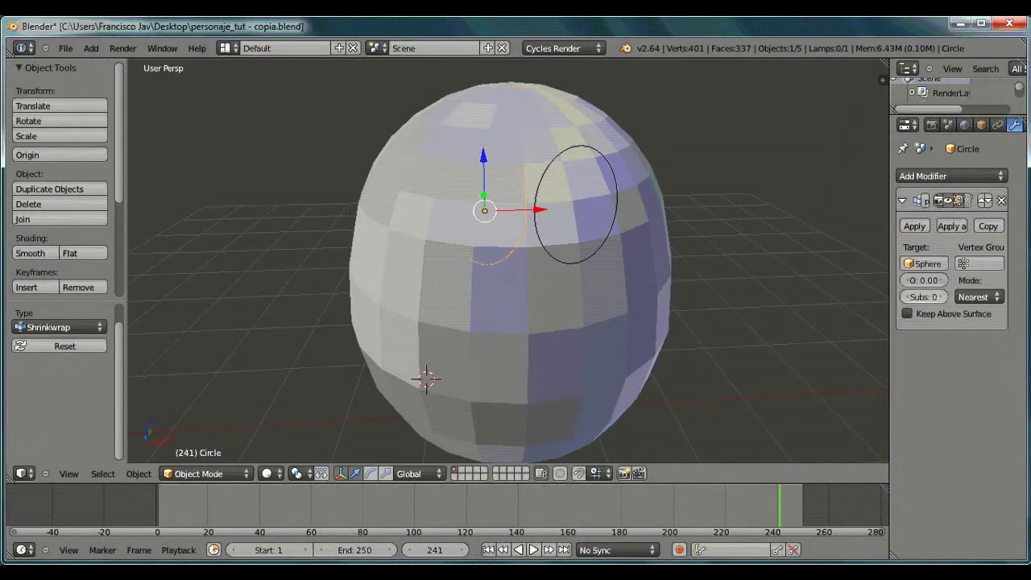
Step: Add a Shrinkwrap modifier to the duplicated eye circle, also targeting the Sphere
{"action": "middle_click_drag", "start_coordinate": [612, 229], "coordinate": [603, 261]}
{"action": "right_click", "coordinate": [619, 223]}
{"action": "left_click", "coordinate": [904, 179]}
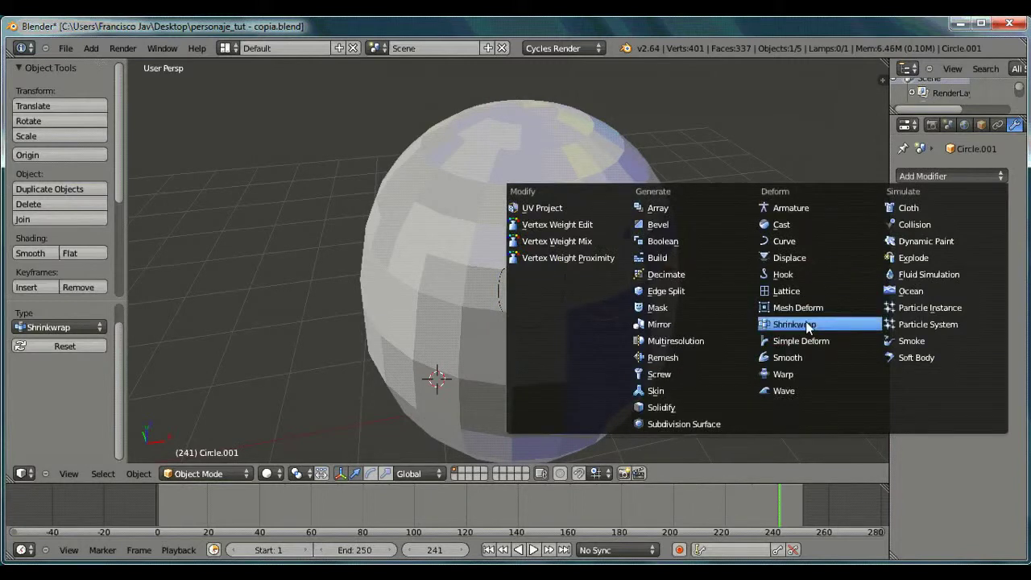
{"action": "left_click", "coordinate": [801, 325]}
{"action": "left_click", "coordinate": [934, 264]}
{"action": "left_click", "coordinate": [933, 302]}
Step: Nudge both shrinkwrapped eye circles along X to adjust their spacing on the face
{"action": "middle_click_drag", "start_coordinate": [667, 281], "coordinate": [633, 268]}
{"action": "left_click_drag", "start_coordinate": [594, 211], "coordinate": [599, 210]}
{"action": "right_click", "coordinate": [493, 234]}
{"action": "right_click", "coordinate": [490, 230]}
{"action": "left_click_drag", "start_coordinate": [509, 213], "coordinate": [489, 218]}
{"action": "middle_click_drag", "start_coordinate": [489, 218], "coordinate": [787, 193]}
{"action": "scroll", "coordinate": [505, 244], "scroll_direction": "up", "scroll_amount": 3}
Step: Apply the Shrinkwrap modifiers of both eye circles
{"action": "right_click", "coordinate": [671, 260]}
{"action": "right_click", "coordinate": [528, 216]}
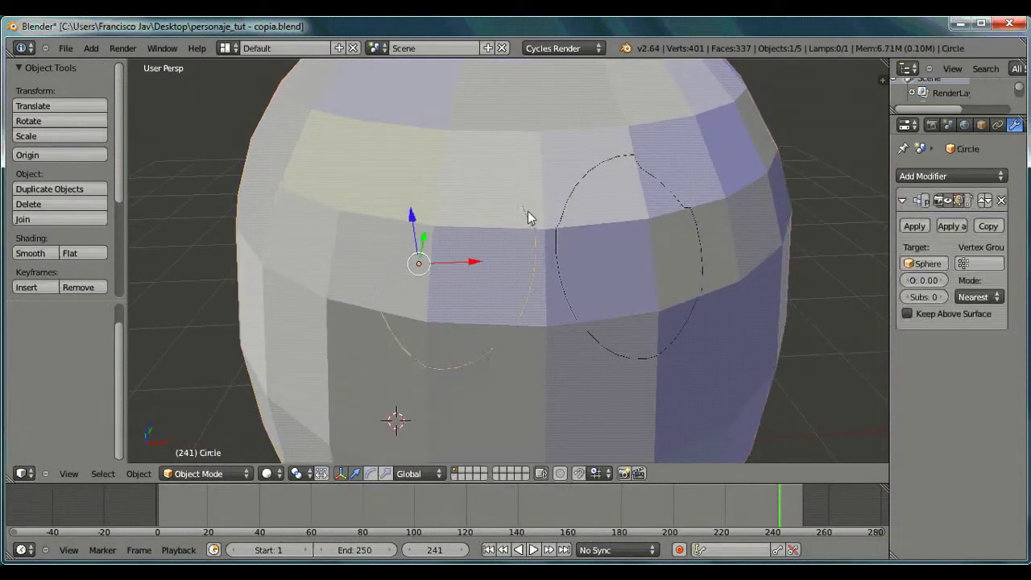
{"action": "left_click", "coordinate": [914, 227]}
{"action": "right_click", "coordinate": [624, 174]}
{"action": "right_click", "coordinate": [589, 173]}
{"action": "left_click", "coordinate": [915, 226]}
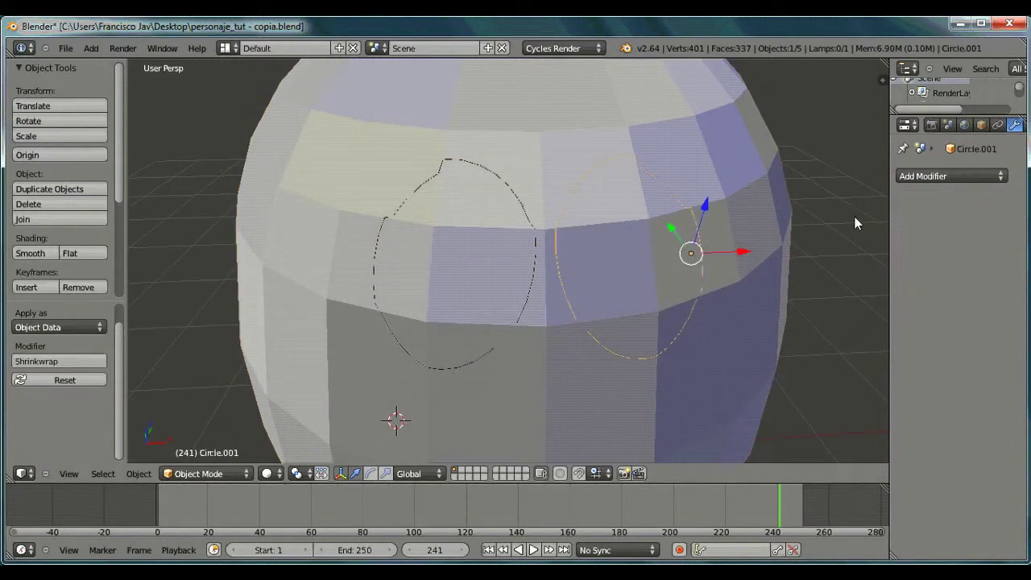
Step: Join the two eye circles and the head into one mesh and switch to Edit Mode
{"action": "right_click", "coordinate": [525, 213]}
{"action": "right_click", "coordinate": [525, 215]}
{"action": "right_click", "coordinate": [571, 195], "text": "shift"}
{"action": "right_click", "coordinate": [570, 196], "text": "shift"}
{"action": "right_click", "coordinate": [569, 193]}
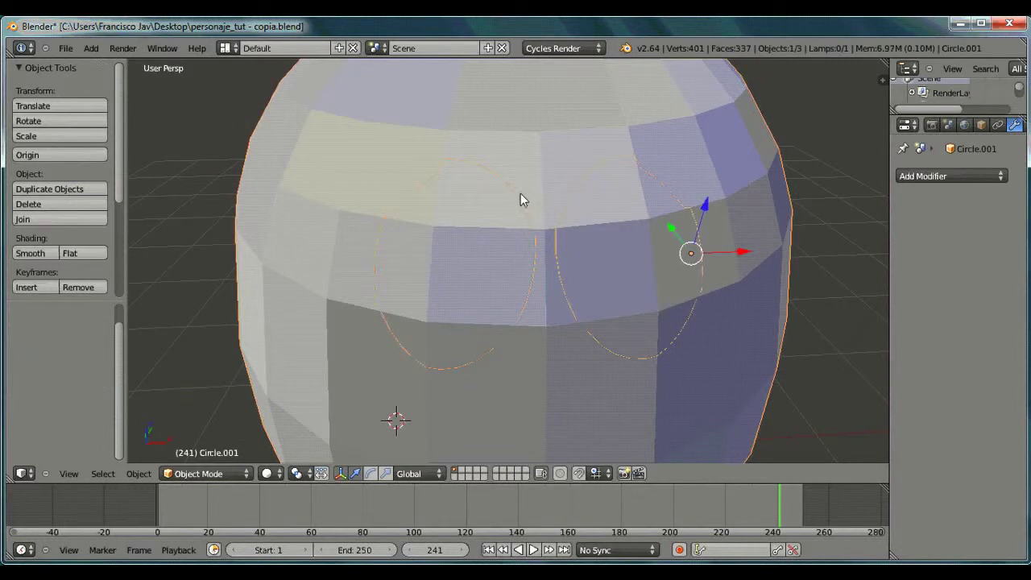
{"action": "left_click", "coordinate": [204, 475]}
{"action": "left_click", "coordinate": [201, 443]}
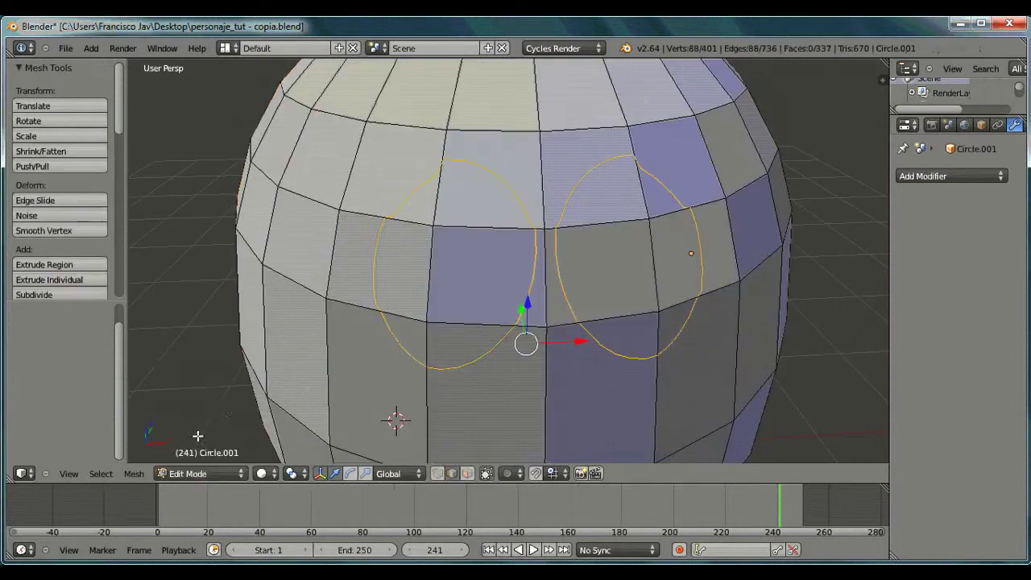
Step: Circle-select the block of twelve head faces around both eye outlines and delete them as faces
{"action": "scroll", "coordinate": [451, 339], "scroll_direction": "down", "scroll_amount": 2}
{"action": "middle_click_drag", "start_coordinate": [483, 346], "coordinate": [485, 316]}
{"action": "key", "text": "a"}
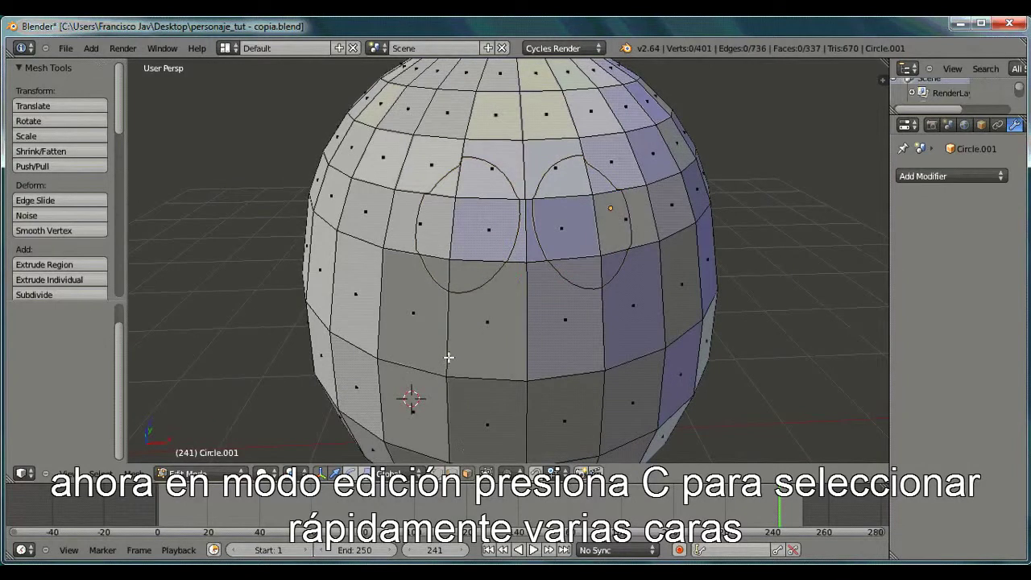
{"action": "key", "text": "c"}
{"action": "mouse_move", "coordinate": [436, 163]}
{"action": "left_mouse_down"}
{"action": "mouse_move", "coordinate": [556, 210]}
{"action": "mouse_move", "coordinate": [491, 338]}
{"action": "mouse_move", "coordinate": [418, 290]}
{"action": "left_mouse_up"}
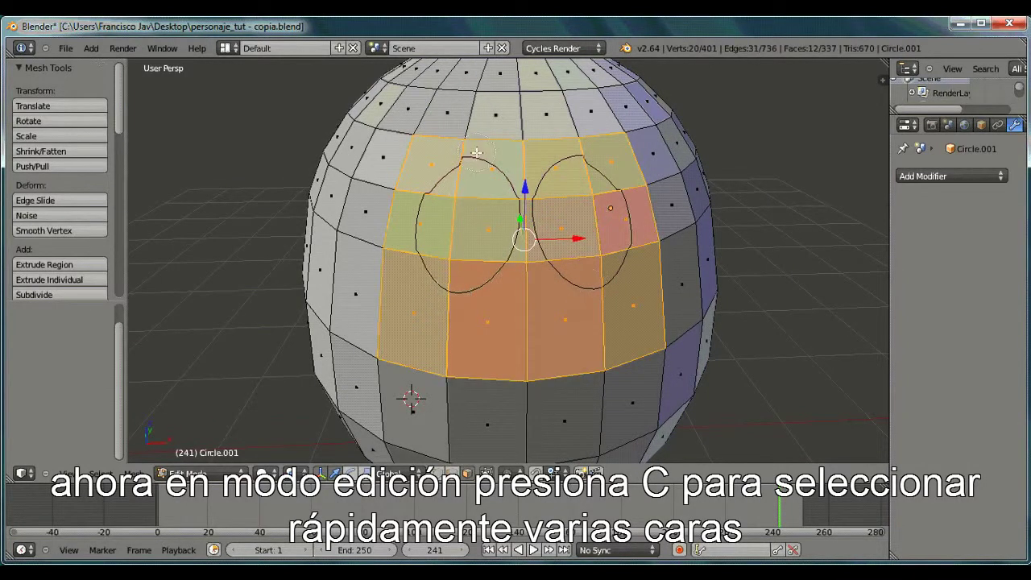
{"action": "key", "text": "x"}
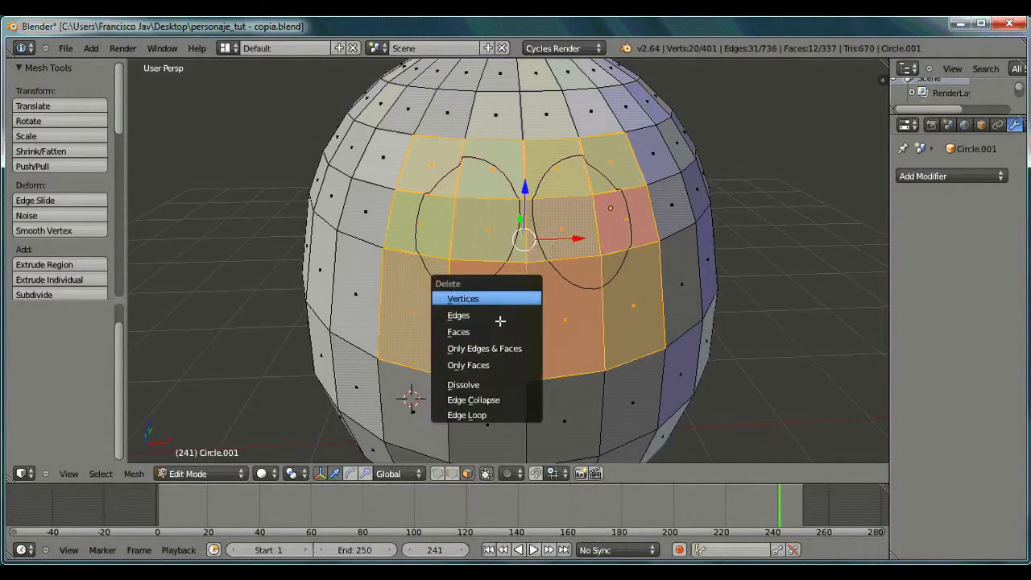
{"action": "left_click", "coordinate": [490, 332]}
Step: Fill new faces between the edges of the deleted area and the first eye circle's outer and upper edges
{"action": "scroll", "coordinate": [453, 167], "scroll_direction": "up", "scroll_amount": 4}
{"action": "right_click", "coordinate": [574, 194]}
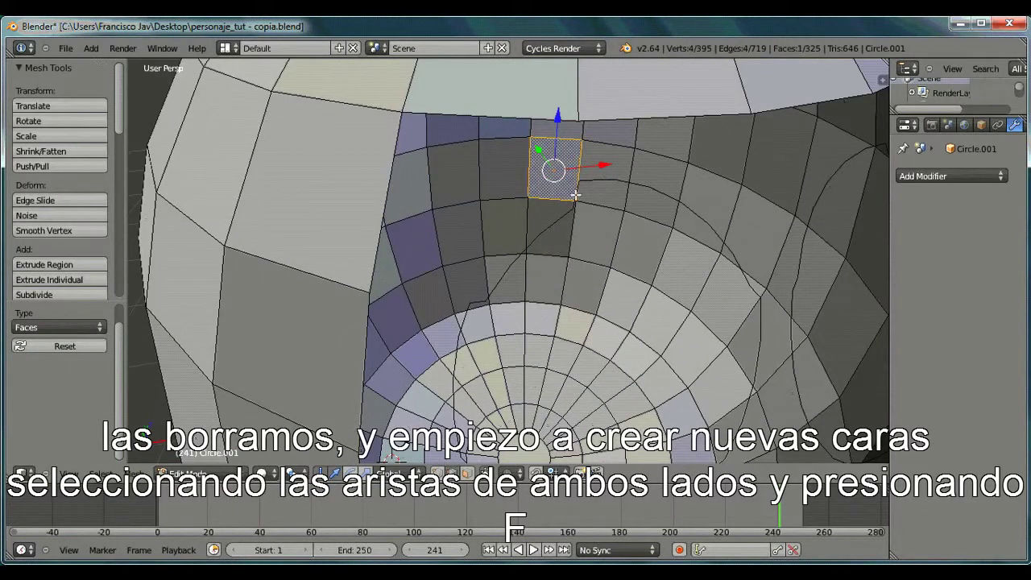
{"action": "right_click", "coordinate": [540, 236], "text": "shift"}
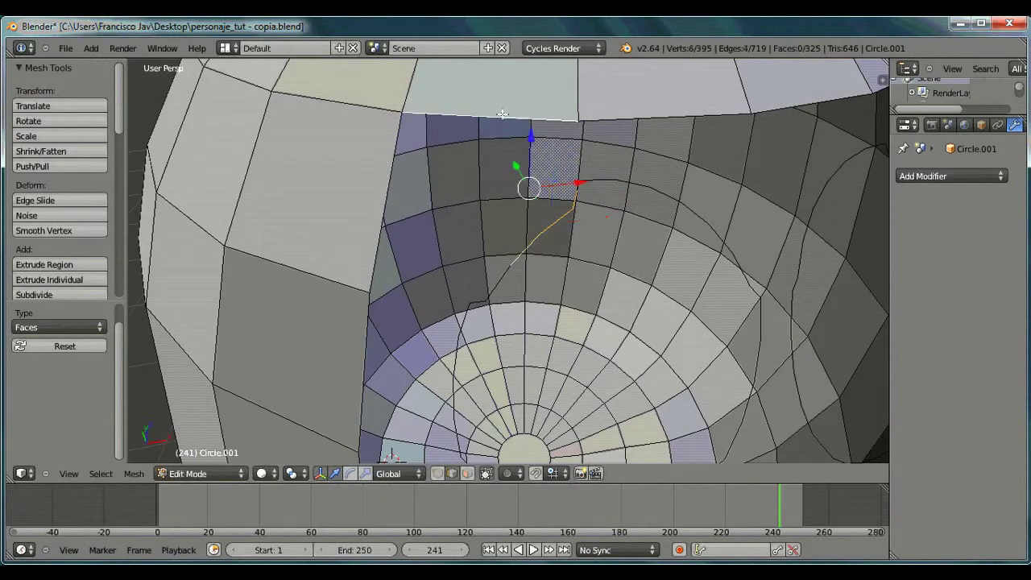
{"action": "key", "text": "f"}
{"action": "right_click", "coordinate": [492, 296]}
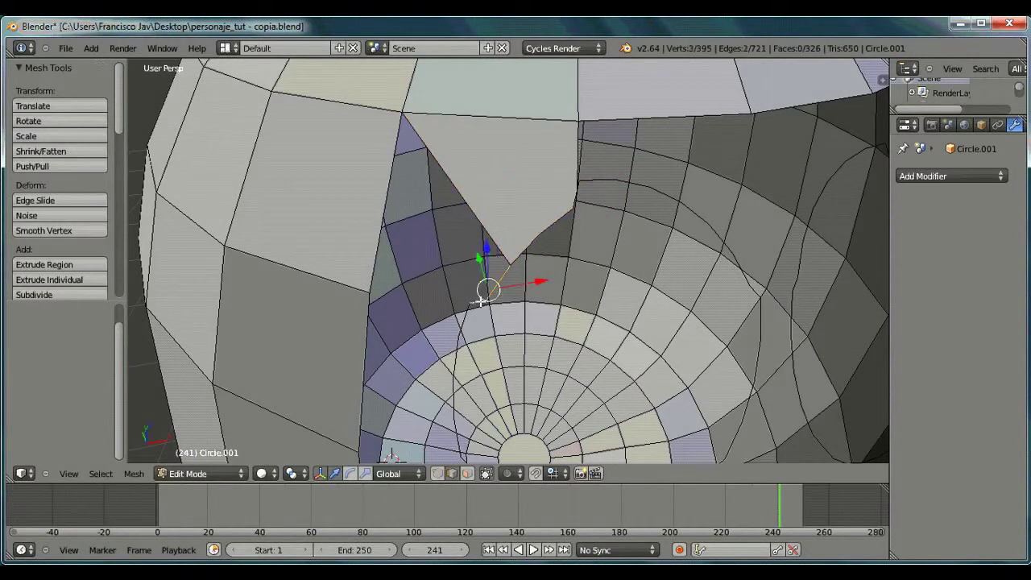
{"action": "key", "text": "f"}
{"action": "right_click", "coordinate": [418, 346]}
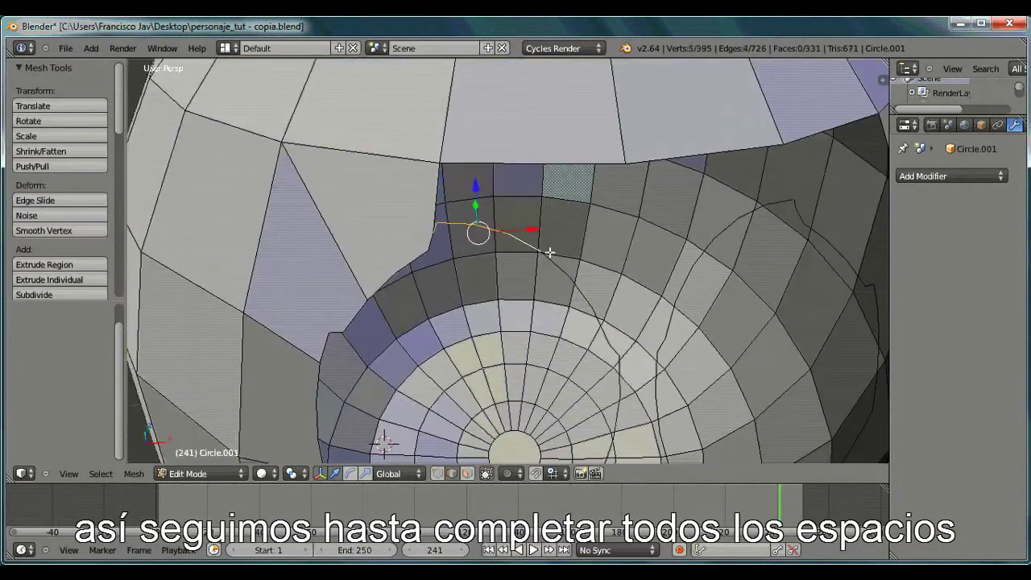
{"action": "key", "text": "f"}
Step: Fill new faces between the second eye circle's outer edges and the adjacent edges of the head opening
{"action": "right_click", "coordinate": [707, 252], "text": "alt"}
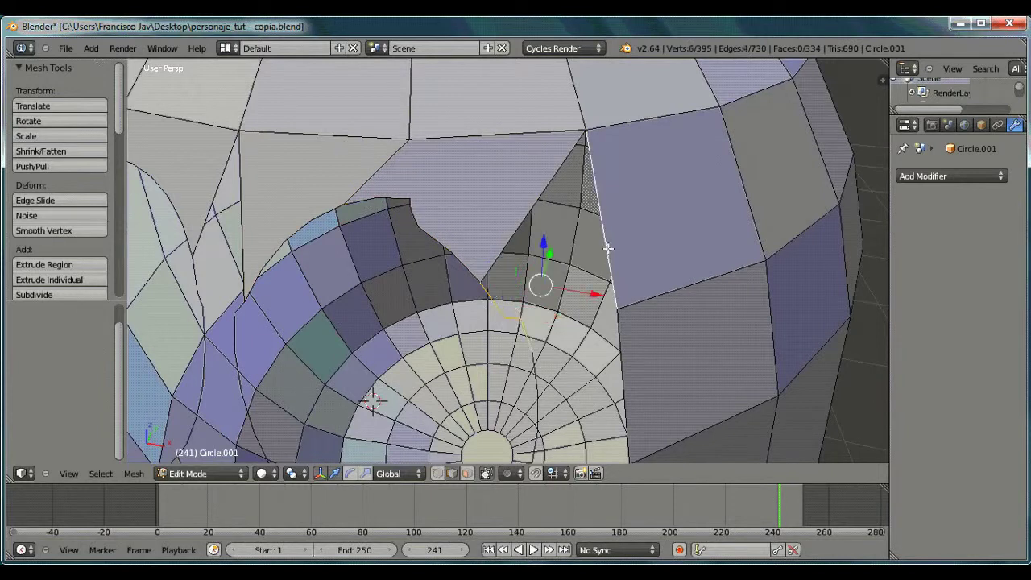
{"action": "key", "text": "f"}
{"action": "middle_click_drag", "start_coordinate": [609, 249], "coordinate": [600, 169]}
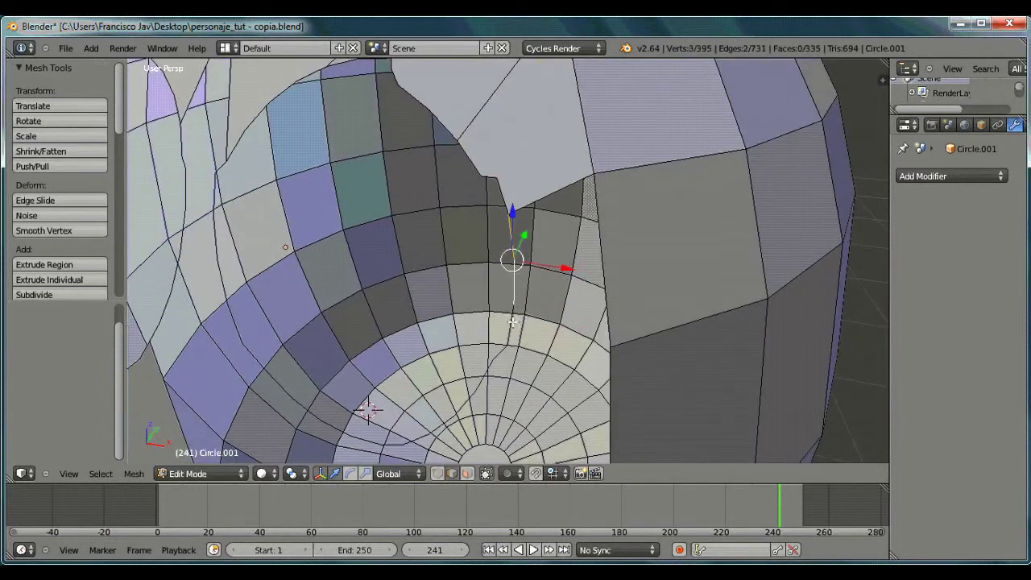
{"action": "right_click", "coordinate": [609, 294], "text": "shift"}
{"action": "key", "text": "f"}
{"action": "right_click", "coordinate": [709, 278], "text": "shift"}
{"action": "key", "text": "f"}
Step: Fill new faces between the lower edges of the eye circles and the head opening's bottom edge
{"action": "middle_click_drag", "start_coordinate": [601, 276], "coordinate": [608, 246]}
{"action": "right_click", "coordinate": [617, 425], "text": "shift"}
{"action": "key", "text": "f"}
{"action": "middle_click_drag", "start_coordinate": [617, 424], "coordinate": [357, 157]}
{"action": "key", "text": "f"}
Step: Fill the strip between the two eye circles with new faces and return to Object Mode
{"action": "right_click", "coordinate": [515, 134]}
{"action": "right_click", "coordinate": [523, 172], "text": "shift"}
{"action": "key", "text": "f"}
{"action": "middle_click_drag", "start_coordinate": [523, 172], "coordinate": [548, 255]}
{"action": "key", "text": "f"}
{"action": "right_click", "coordinate": [551, 211]}
{"action": "right_click", "coordinate": [591, 203], "text": "shift"}
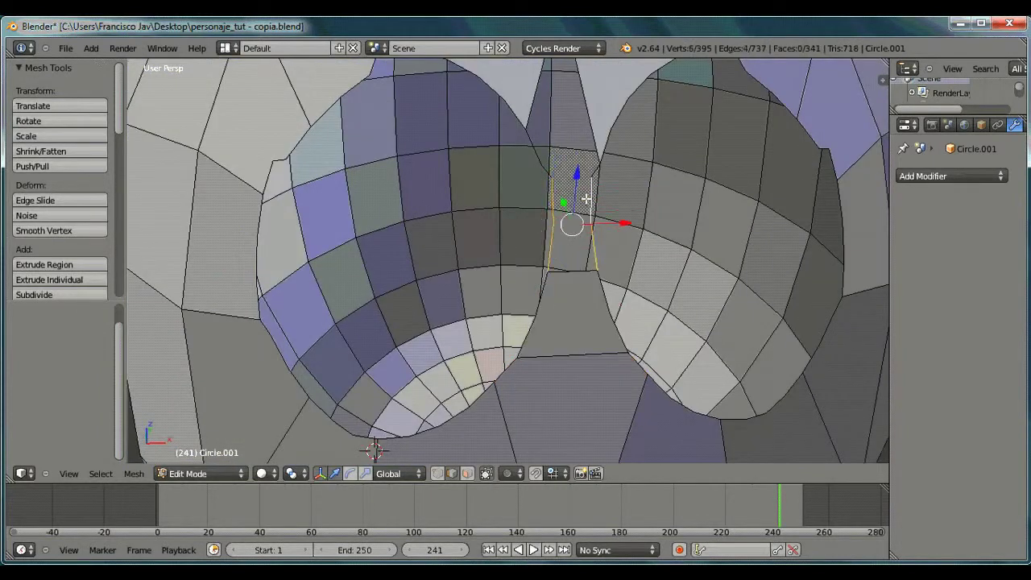
{"action": "key", "text": "f"}
{"action": "middle_click_drag", "start_coordinate": [591, 202], "coordinate": [532, 278]}
{"action": "right_click", "coordinate": [524, 278]}
{"action": "right_click", "coordinate": [585, 285], "text": "shift"}
{"action": "key", "text": "f"}
{"action": "scroll", "coordinate": [462, 257], "scroll_direction": "down", "scroll_amount": 6}
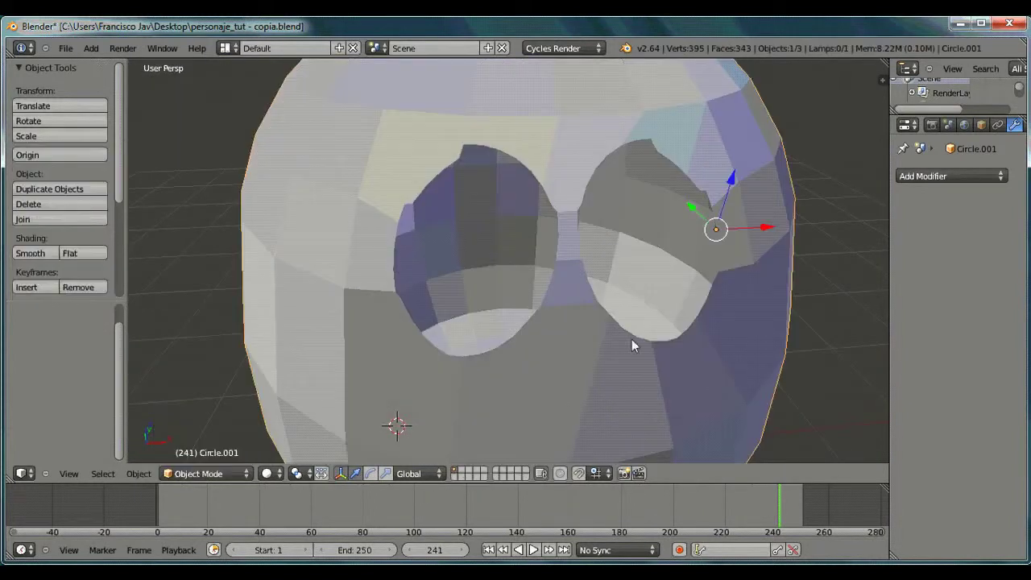
{"action": "scroll", "coordinate": [634, 341], "scroll_direction": "down", "scroll_amount": 5}
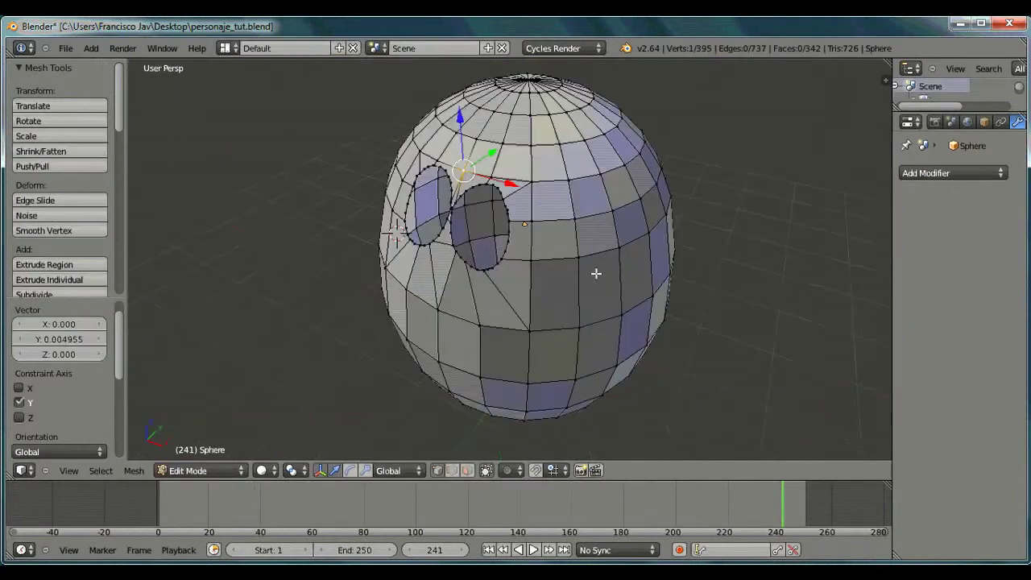
Step: Select the first eye opening's border edges and extrude them into a smaller inner ring by scaling down
{"action": "middle_click_drag", "start_coordinate": [596, 274], "coordinate": [652, 233]}
{"action": "scroll", "coordinate": [436, 122], "scroll_direction": "up", "scroll_amount": 3}
{"action": "mouse_move", "coordinate": [436, 125]}
{"action": "middle_mouse_down"}
{"action": "mouse_move", "coordinate": [442, 148]}
{"action": "mouse_move", "coordinate": [453, 120]}
{"action": "middle_mouse_up"}
{"action": "scroll", "coordinate": [453, 120], "scroll_direction": "up", "scroll_amount": 2}
{"action": "scroll", "coordinate": [554, 215], "scroll_direction": "up", "scroll_amount": 2}
{"action": "middle_click_drag", "start_coordinate": [502, 143], "coordinate": [407, 154]}
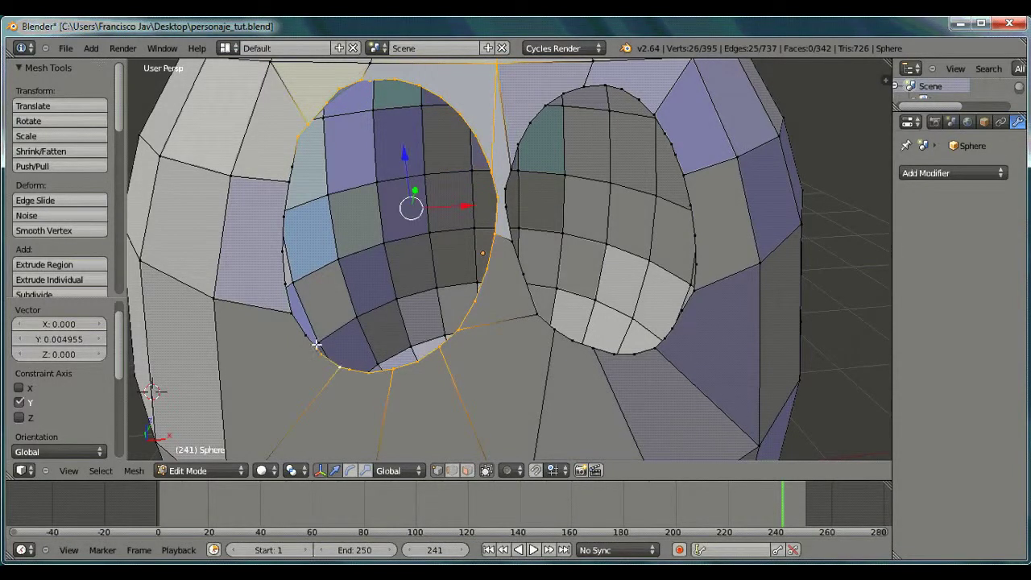
{"action": "middle_click_drag", "start_coordinate": [393, 114], "coordinate": [428, 115]}
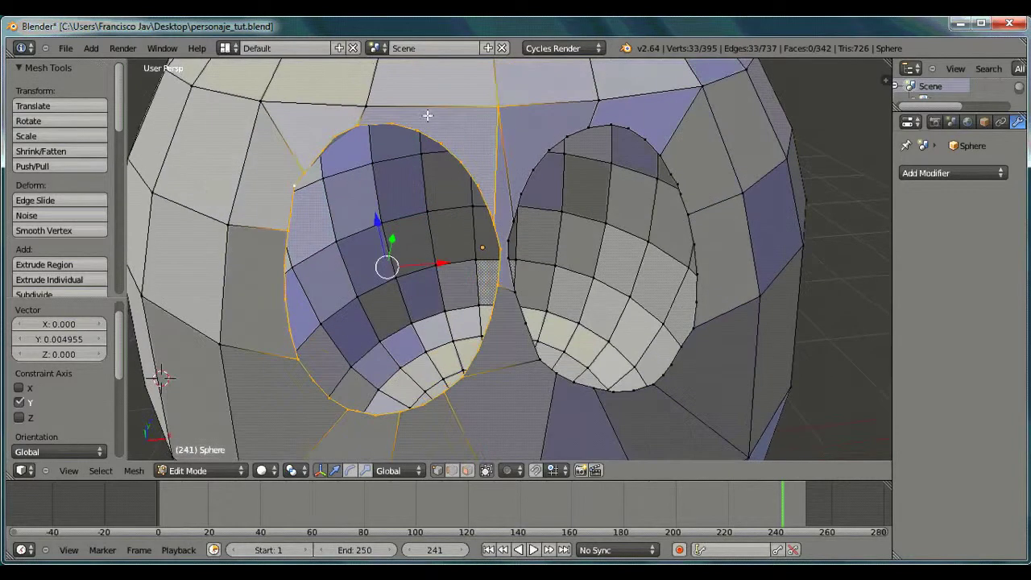
{"action": "middle_click_drag", "start_coordinate": [389, 237], "coordinate": [569, 240]}
{"action": "key", "text": "e"}
{"action": "right_click", "coordinate": [661, 256]}
{"action": "key", "text": "s"}
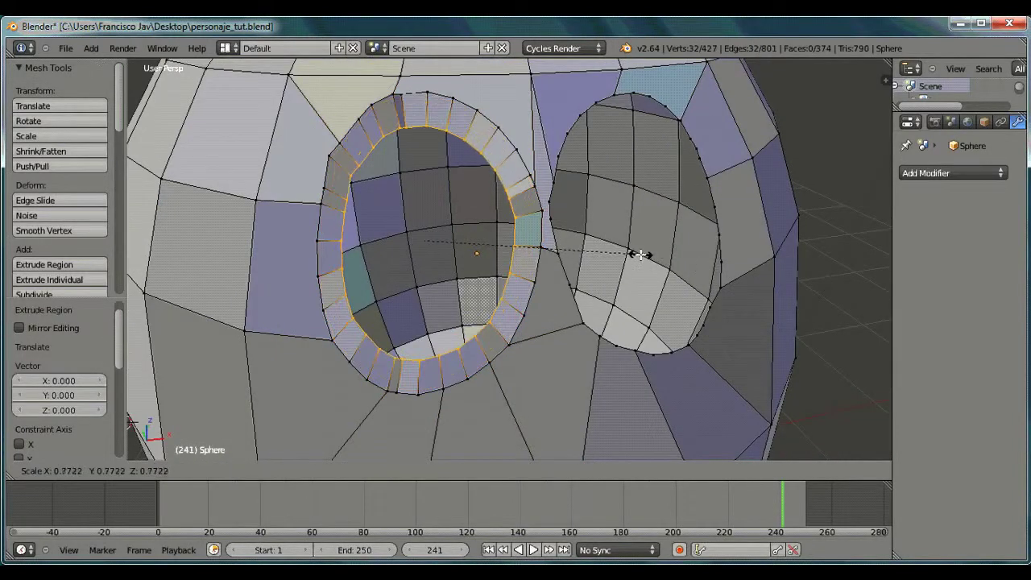
{"action": "left_click", "coordinate": [618, 253]}
Step: Move the first eye's inner ring -0.0545 along Y and scale it up by 1.212
{"action": "middle_click_drag", "start_coordinate": [617, 253], "coordinate": [690, 279]}
{"action": "left_click_drag", "start_coordinate": [681, 228], "coordinate": [757, 244]}
{"action": "middle_click_drag", "start_coordinate": [758, 244], "coordinate": [359, 249]}
{"action": "key", "text": "e"}
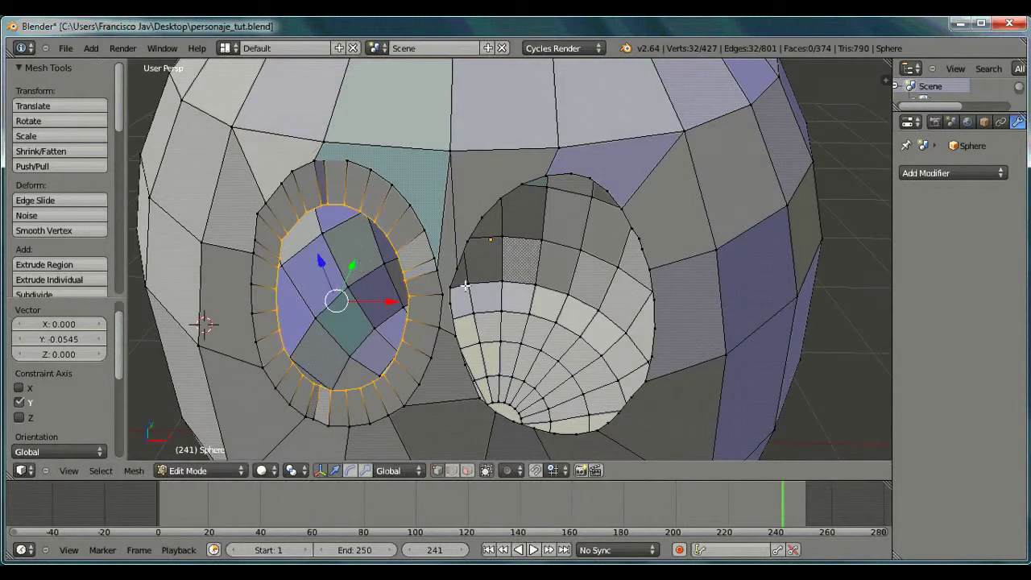
{"action": "key", "text": "s"}
{"action": "left_click", "coordinate": [492, 275]}
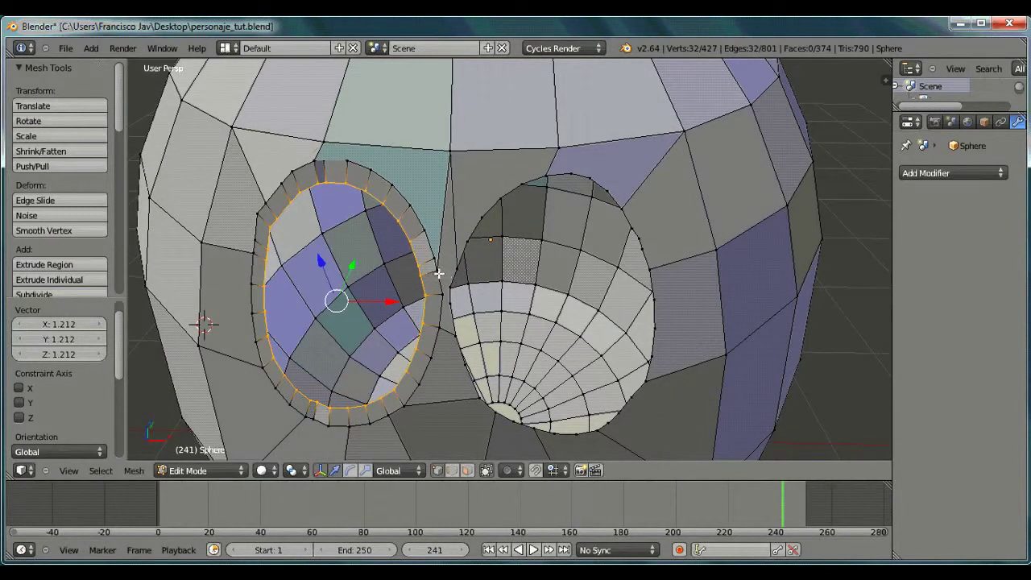
Step: Nudge the first eye's ring, extrude it again and scale the new ring to 0.866
{"action": "middle_click_drag", "start_coordinate": [439, 274], "coordinate": [475, 282]}
{"action": "left_click_drag", "start_coordinate": [471, 283], "coordinate": [464, 280]}
{"action": "key", "text": "e"}
{"action": "key", "text": "s"}
{"action": "left_click", "coordinate": [577, 299]}
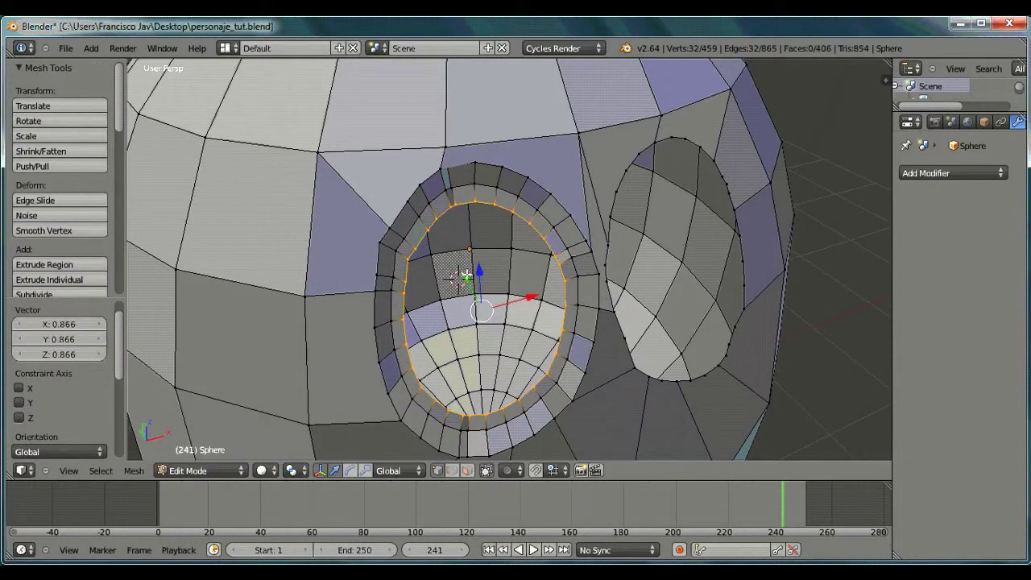
Step: Move the first eye's innermost ring along Y and rescale it uniformly
{"action": "key", "text": "g"}
{"action": "key", "text": "y"}
{"action": "left_click", "coordinate": [470, 276]}
{"action": "key", "text": "s"}
{"action": "left_click", "coordinate": [581, 278]}
Step: Fine-tune the innermost ring's position in the first eye, ending with a -0.01376 shift along Z
{"action": "middle_click_drag", "start_coordinate": [581, 278], "coordinate": [610, 309]}
{"action": "left_click_drag", "start_coordinate": [425, 251], "coordinate": [428, 247]}
{"action": "middle_click_drag", "start_coordinate": [446, 260], "coordinate": [498, 262]}
{"action": "left_click_drag", "start_coordinate": [562, 256], "coordinate": [604, 243]}
{"action": "middle_click_drag", "start_coordinate": [606, 246], "coordinate": [525, 234]}
{"action": "middle_click_drag", "start_coordinate": [403, 238], "coordinate": [479, 154]}
Step: Extrude the second eye opening's border inward in two rings, scaling the innermost one to 0.888
{"action": "right_click", "coordinate": [466, 295]}
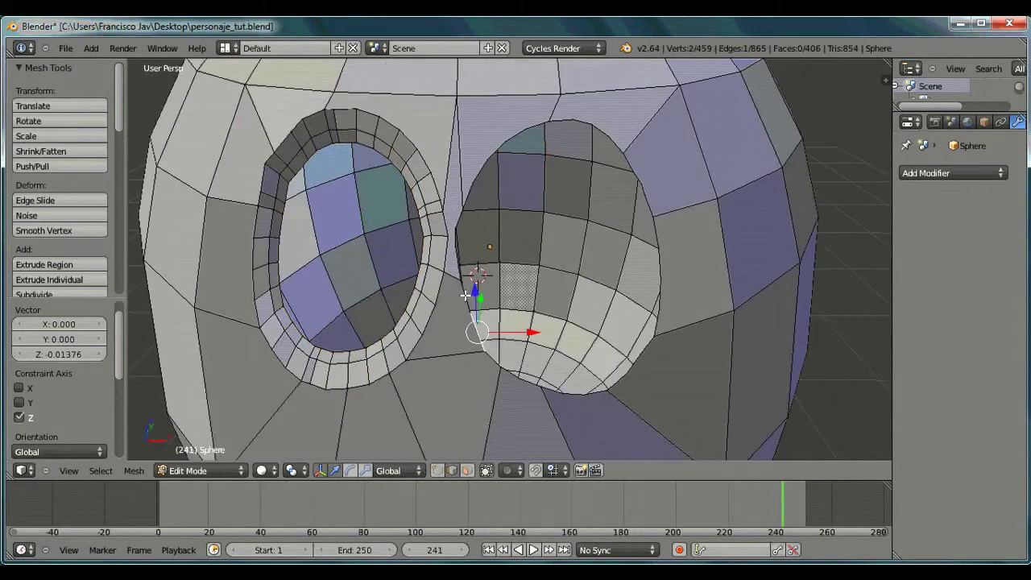
{"action": "key", "text": "e"}
{"action": "right_click", "coordinate": [676, 251]}
{"action": "key", "text": "s"}
{"action": "left_click", "coordinate": [651, 247]}
{"action": "middle_click_drag", "start_coordinate": [649, 246], "coordinate": [367, 237]}
{"action": "left_click_drag", "start_coordinate": [353, 233], "coordinate": [358, 229]}
{"action": "middle_click_drag", "start_coordinate": [359, 230], "coordinate": [430, 253]}
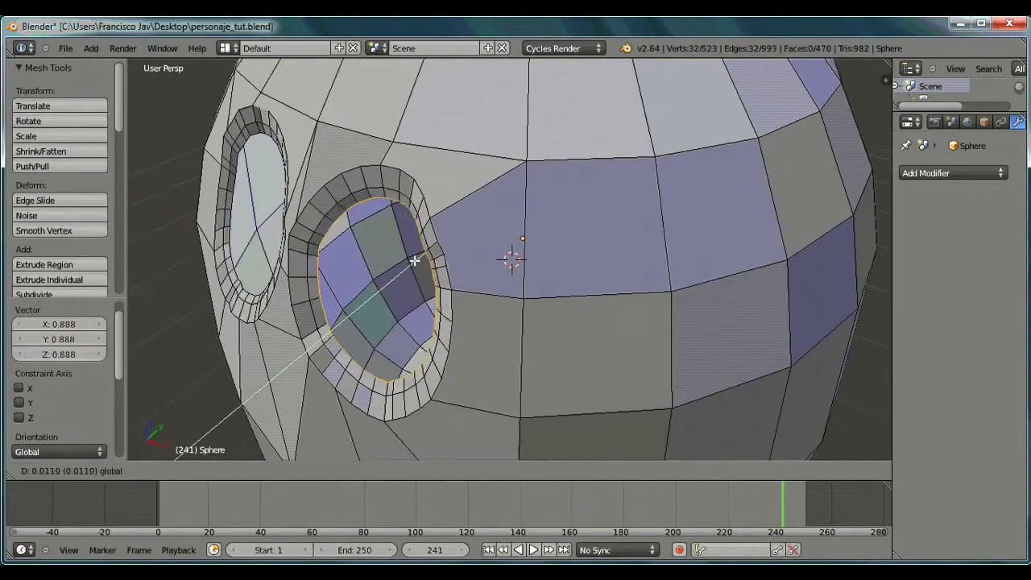
Step: Nudge the second eye's innermost ring along Y and shift it -0.01048 along Z
{"action": "left_click_drag", "start_coordinate": [415, 261], "coordinate": [419, 258]}
{"action": "middle_click_drag", "start_coordinate": [242, 241], "coordinate": [309, 249]}
{"action": "left_click_drag", "start_coordinate": [575, 168], "coordinate": [576, 172]}
{"action": "middle_click_drag", "start_coordinate": [500, 207], "coordinate": [402, 320]}
{"action": "scroll", "coordinate": [427, 298], "scroll_direction": "down", "scroll_amount": 3}
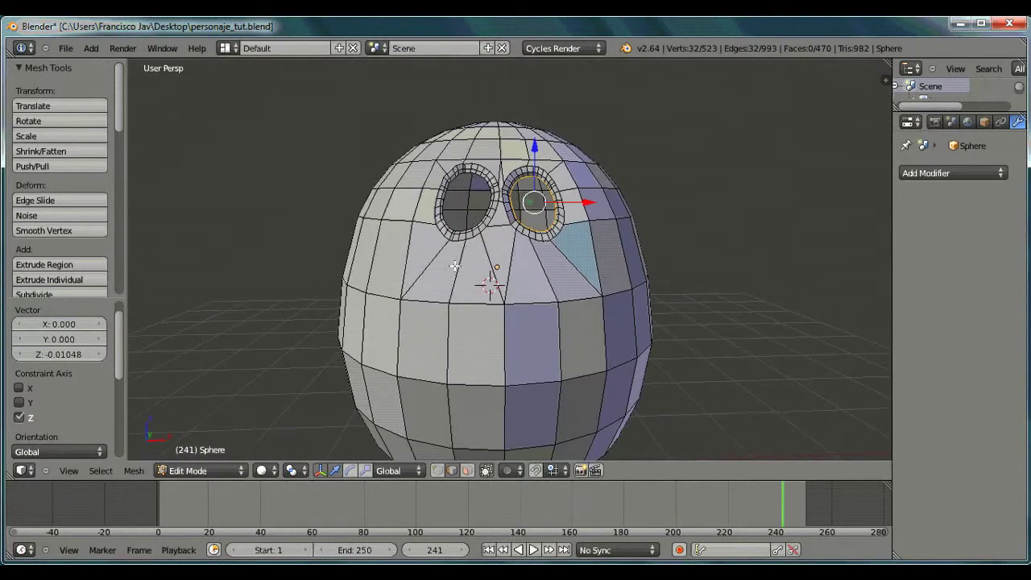
Step: Return to Object Mode and add a Subdivision Surface modifier to the head with a view level of 2
{"action": "middle_click_drag", "start_coordinate": [455, 265], "coordinate": [404, 296]}
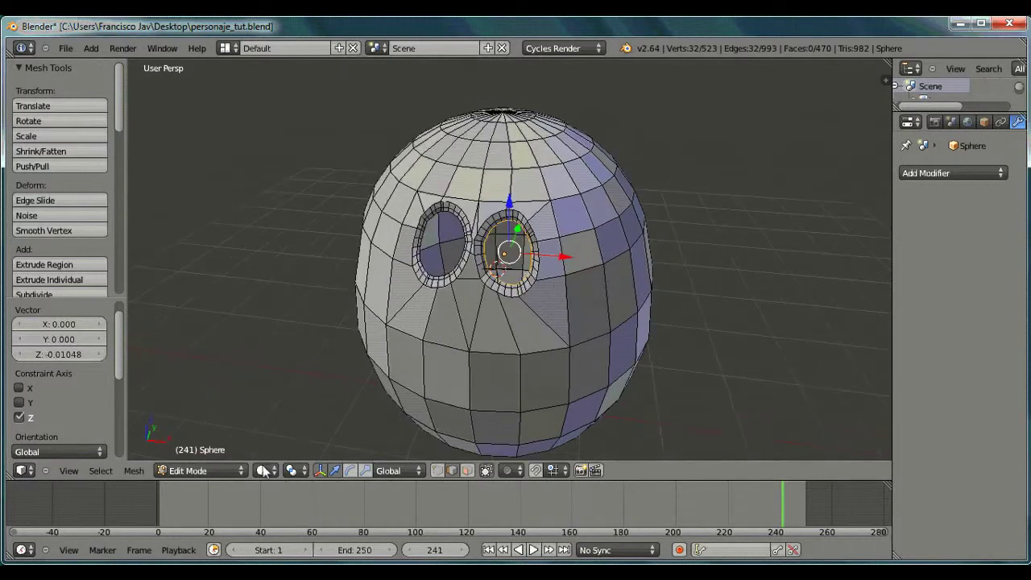
{"action": "left_click", "coordinate": [201, 470]}
{"action": "left_click", "coordinate": [196, 457]}
{"action": "key", "text": "a"}
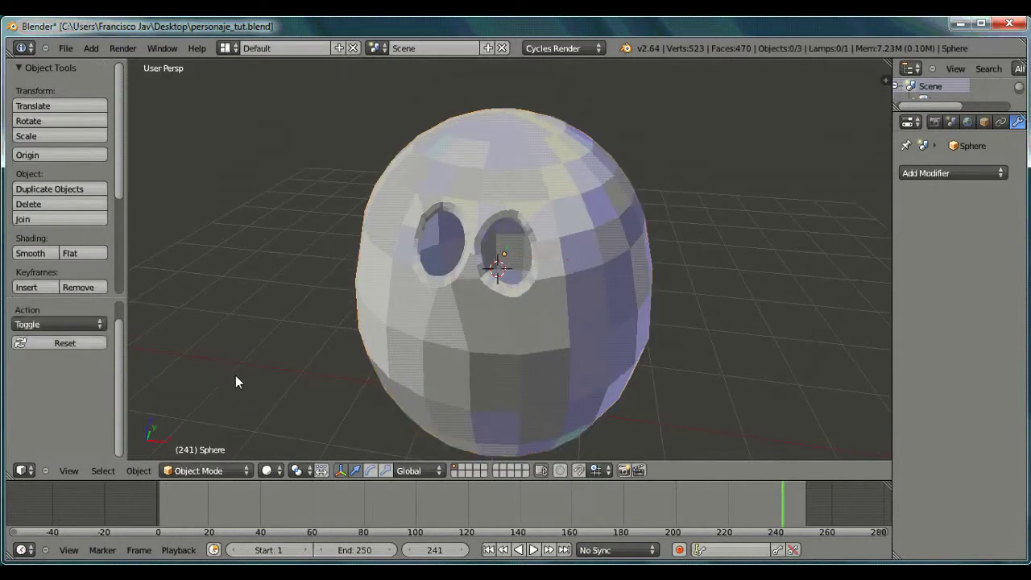
{"action": "middle_click_drag", "start_coordinate": [235, 376], "coordinate": [533, 168]}
{"action": "middle_click_drag", "start_coordinate": [500, 280], "coordinate": [824, 237]}
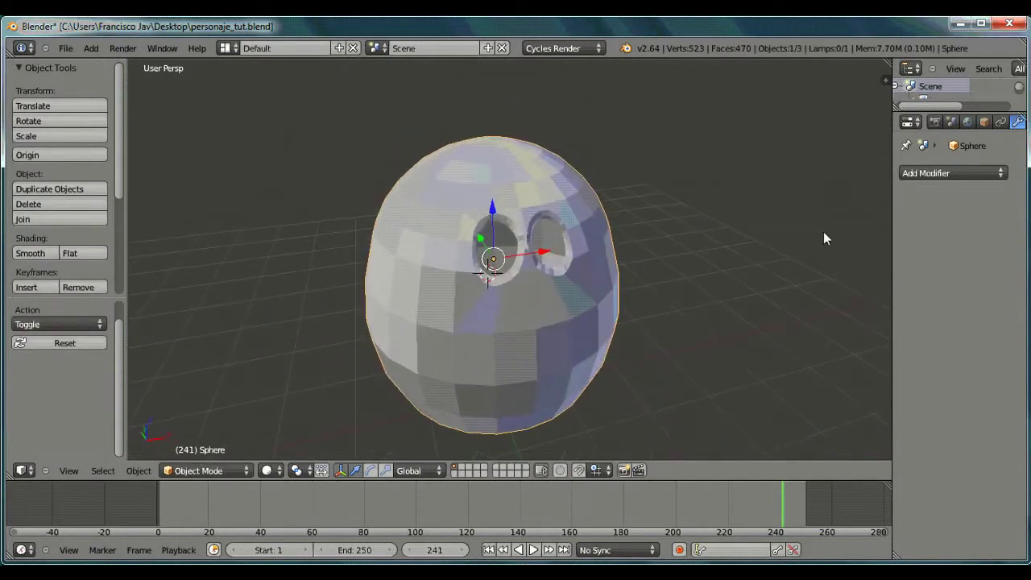
{"action": "left_click", "coordinate": [950, 173]}
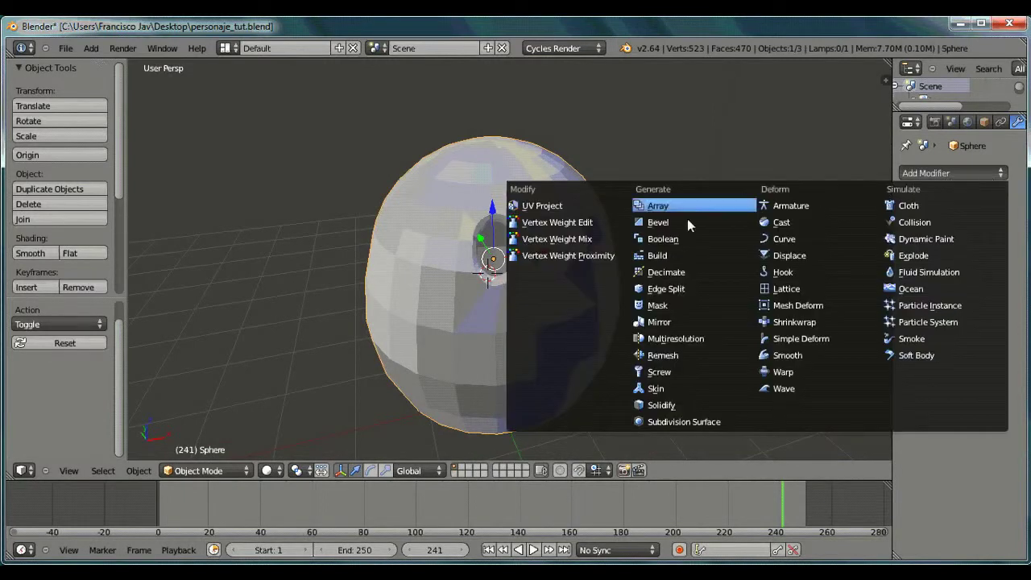
{"action": "left_click", "coordinate": [732, 423]}
{"action": "left_click", "coordinate": [943, 278]}
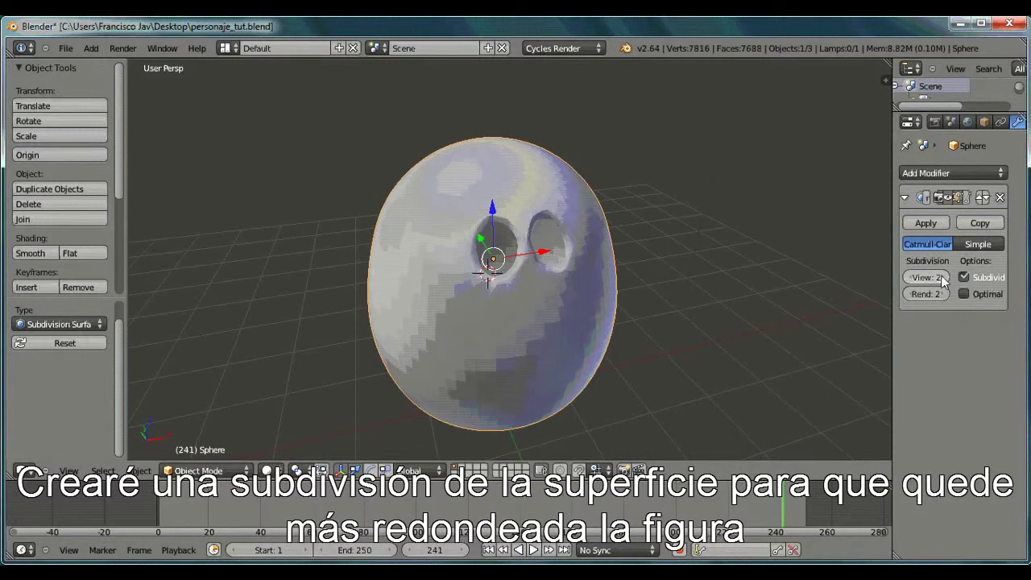
{"action": "middle_click_drag", "start_coordinate": [803, 299], "coordinate": [590, 239]}
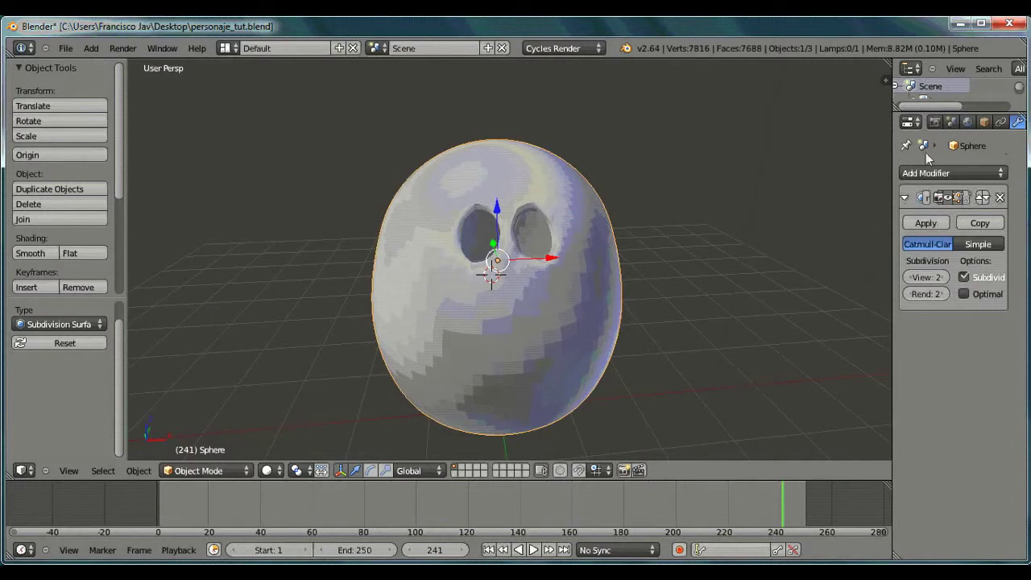
Step: Add a plane mesh for the beak and move it -1.702 along Y in front of the head
{"action": "left_click", "coordinate": [90, 48]}
{"action": "mouse_move", "coordinate": [97, 69]}
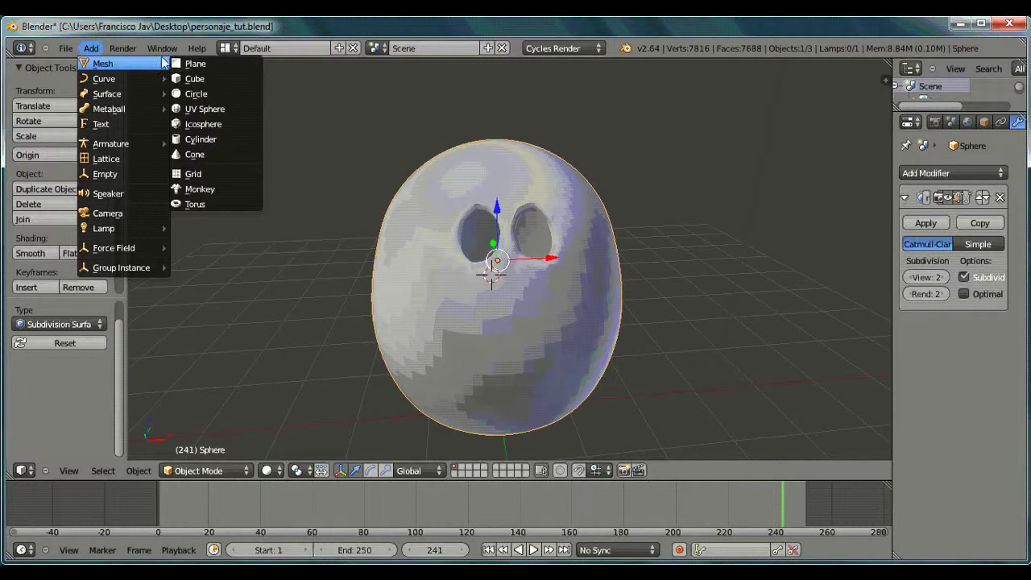
{"action": "left_click", "coordinate": [193, 63]}
{"action": "left_click_drag", "start_coordinate": [494, 245], "coordinate": [607, 377]}
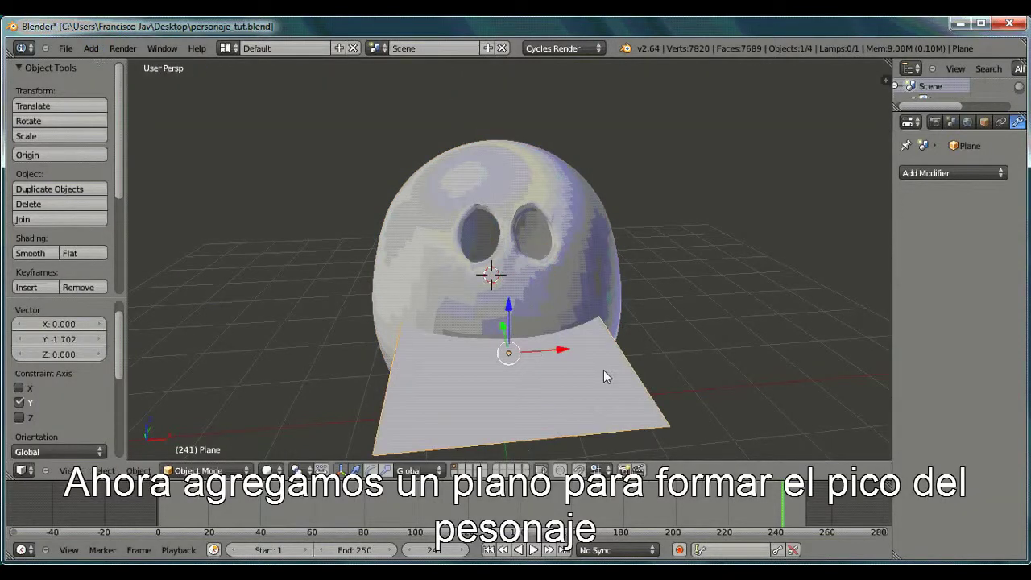
Step: Rotate the plane 90° about X so that it stands upright in front of the face
{"action": "key", "text": "r"}
{"action": "key", "text": "x"}
{"action": "key", "text": "9"}
{"action": "key", "text": "0"}
{"action": "key", "text": "Return"}
{"action": "middle_click_drag", "start_coordinate": [681, 371], "coordinate": [501, 299]}
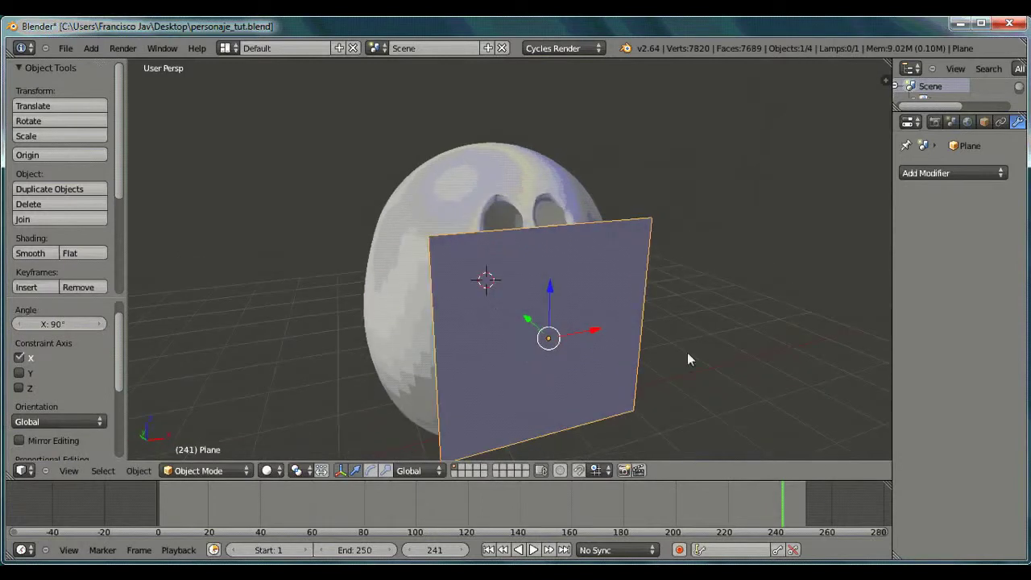
Step: Shrink the plane uniformly to about 0.17 and place it against the face, just below and between the eye openings
{"action": "key", "text": "s"}
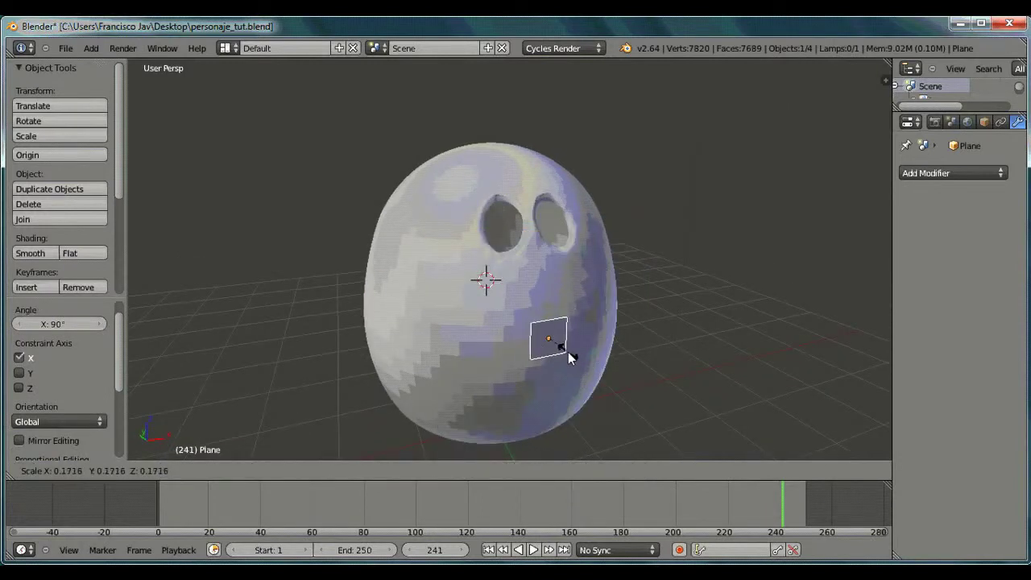
{"action": "left_click", "coordinate": [567, 350]}
{"action": "left_click_drag", "start_coordinate": [551, 293], "coordinate": [554, 227]}
{"action": "middle_click_drag", "start_coordinate": [581, 250], "coordinate": [421, 275]}
{"action": "left_click_drag", "start_coordinate": [430, 249], "coordinate": [455, 247]}
{"action": "middle_click_drag", "start_coordinate": [455, 246], "coordinate": [540, 248]}
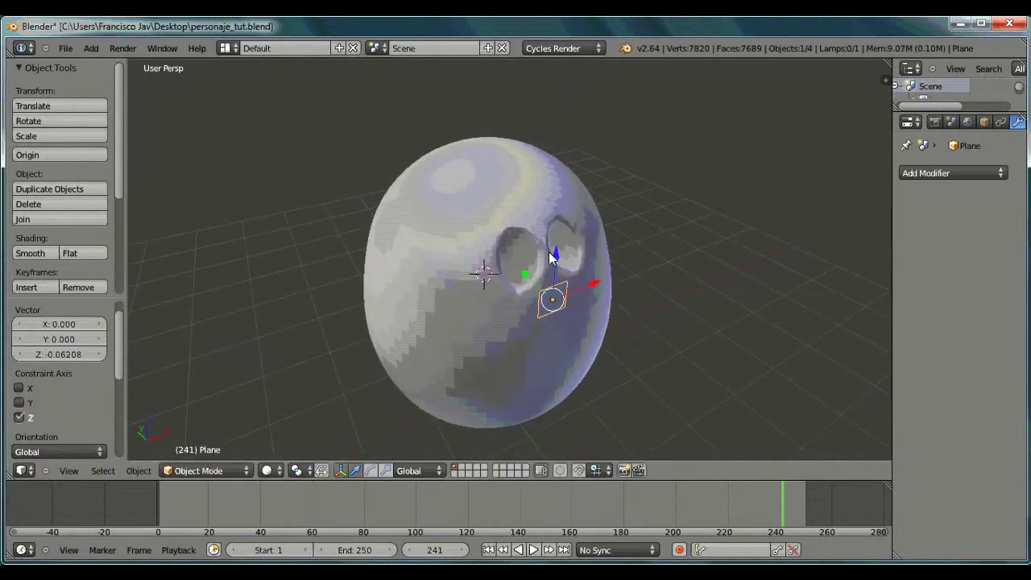
{"action": "middle_click_drag", "start_coordinate": [609, 302], "coordinate": [535, 284]}
{"action": "scroll", "coordinate": [524, 275], "scroll_direction": "up", "scroll_amount": 2}
{"action": "left_click_drag", "start_coordinate": [486, 251], "coordinate": [486, 242]}
{"action": "left_click_drag", "start_coordinate": [540, 291], "coordinate": [549, 290]}
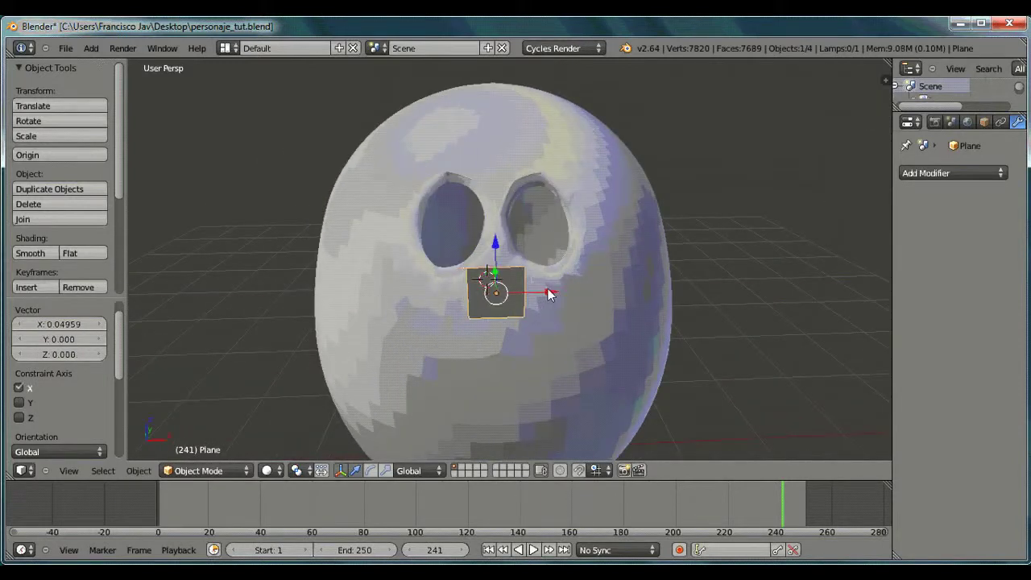
Step: Stretch the plane along X into a wide rectangle, enlarge it and adjust its height beneath the eye openings
{"action": "key", "text": "s"}
{"action": "key", "text": "x"}
{"action": "left_click", "coordinate": [655, 287]}
{"action": "key", "text": "g"}
{"action": "key", "text": "z"}
{"action": "left_click", "coordinate": [514, 278]}
{"action": "key", "text": "s"}
{"action": "left_click", "coordinate": [629, 296]}
{"action": "left_click_drag", "start_coordinate": [497, 247], "coordinate": [500, 259]}
{"action": "key", "text": "s"}
{"action": "left_click", "coordinate": [514, 310]}
{"action": "scroll", "coordinate": [510, 349], "scroll_direction": "up", "scroll_amount": 3}
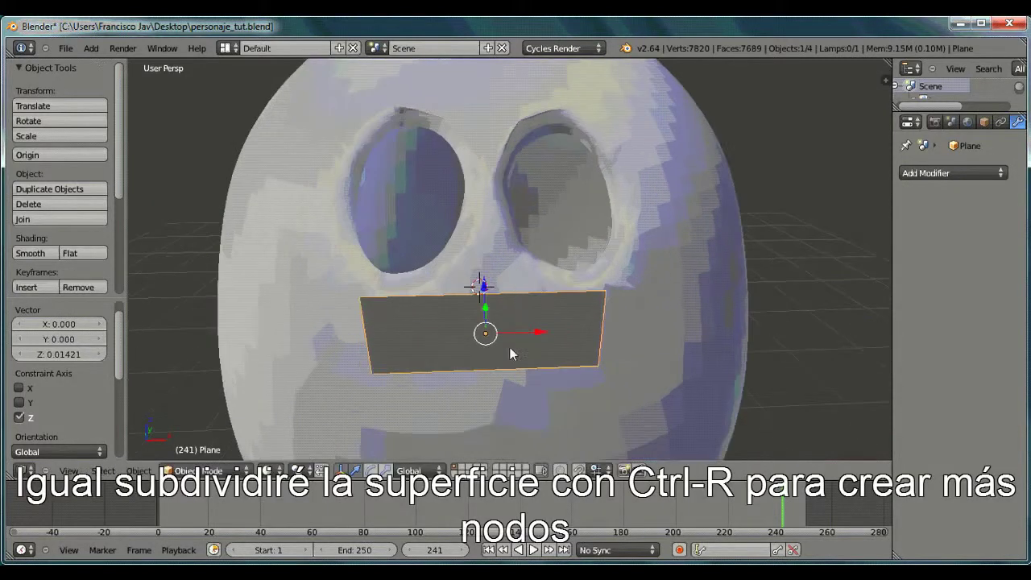
Step: Enter Edit Mode on the plane and add two vertical loop cuts near its middle
{"action": "middle_click_drag", "start_coordinate": [512, 353], "coordinate": [516, 332]}
{"action": "left_click", "coordinate": [197, 471]}
{"action": "left_click", "coordinate": [185, 435]}
{"action": "key", "text": "ctrl+r"}
{"action": "left_click", "coordinate": [527, 254]}
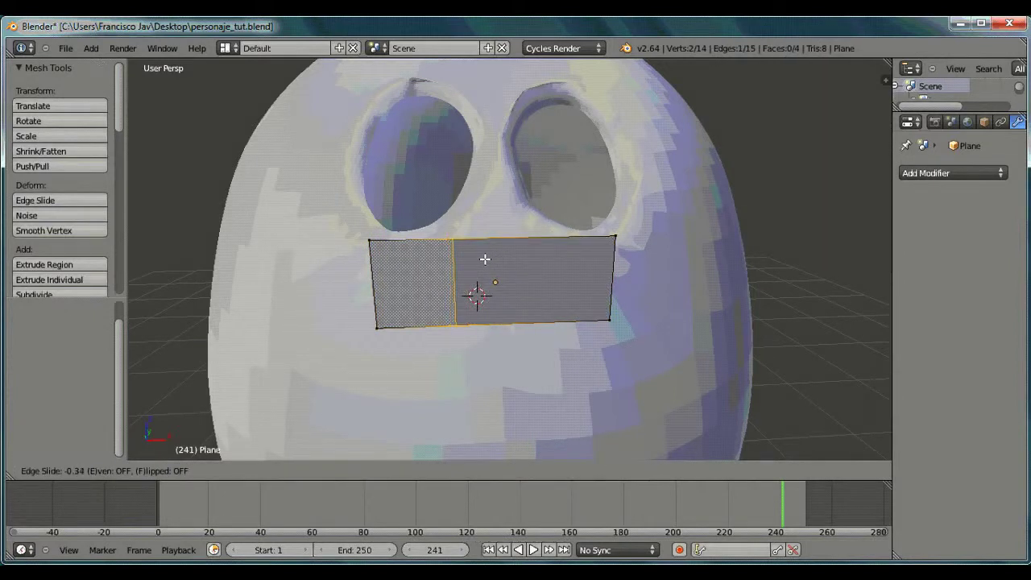
{"action": "left_click", "coordinate": [491, 258]}
{"action": "key", "text": "ctrl+r"}
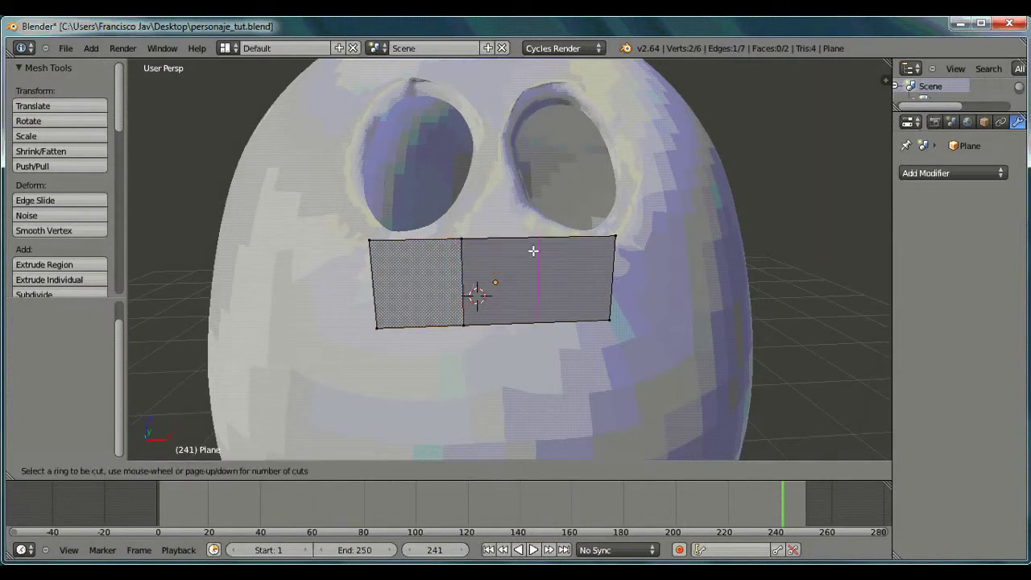
{"action": "left_click", "coordinate": [511, 251]}
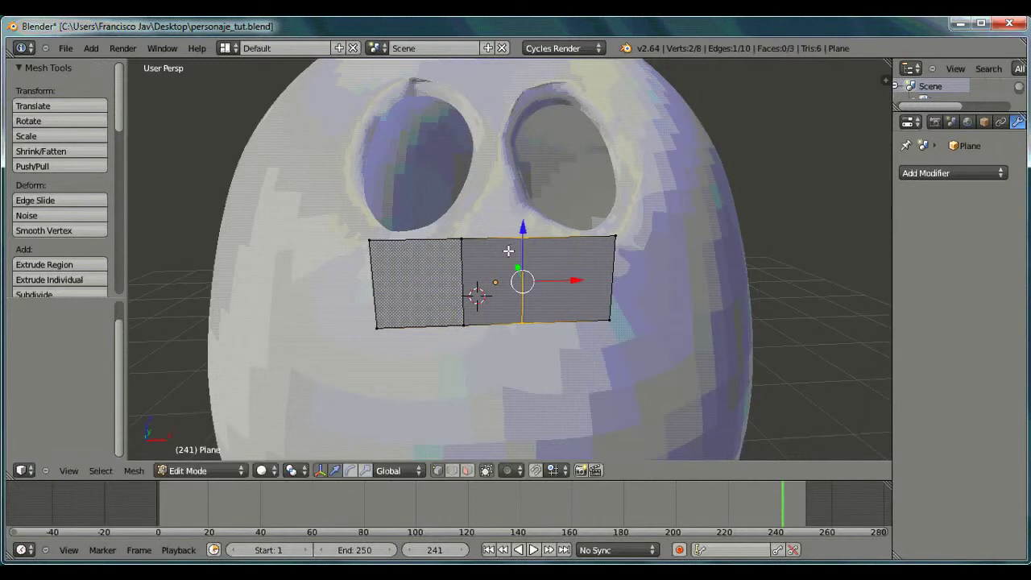
Step: Add one more vertical loop cut in each of the plane's two outer sections
{"action": "key", "text": "ctrl+r"}
{"action": "left_click", "coordinate": [420, 253]}
{"action": "left_click", "coordinate": [422, 254]}
{"action": "key", "text": "ctrl+r"}
{"action": "left_click", "coordinate": [562, 249]}
{"action": "left_click", "coordinate": [561, 249]}
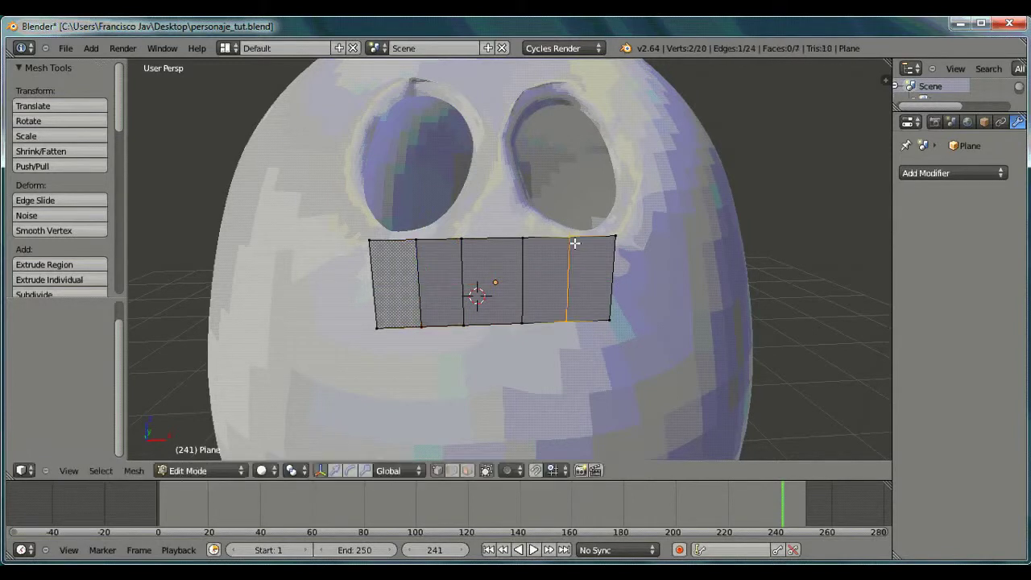
Step: Add three horizontal loop cuts across the plane and lower the first vertices at one end of its upper edge
{"action": "key", "text": "ctrl+r"}
{"action": "left_click", "coordinate": [454, 280]}
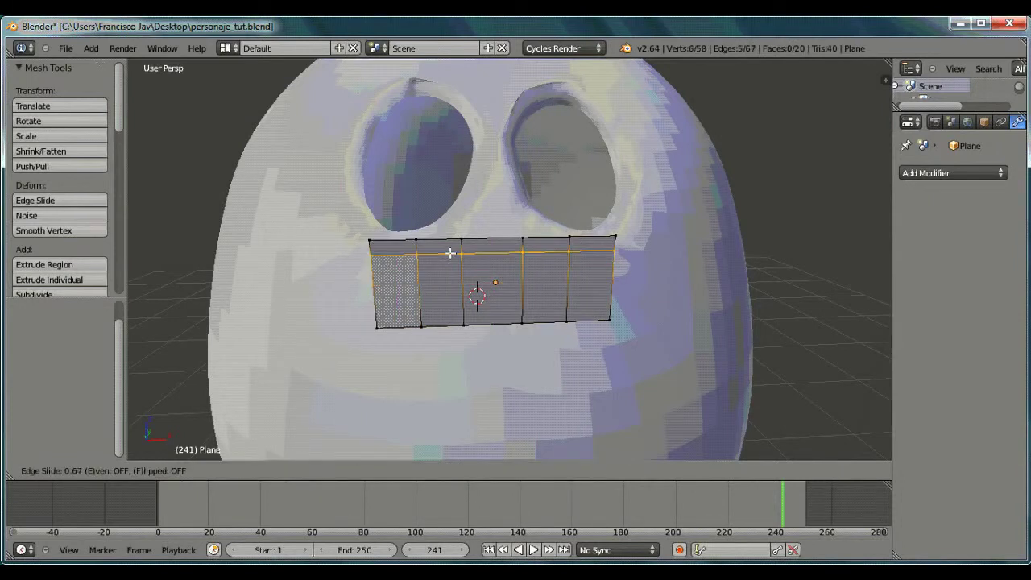
{"action": "left_click", "coordinate": [461, 273]}
{"action": "key", "text": "ctrl+r"}
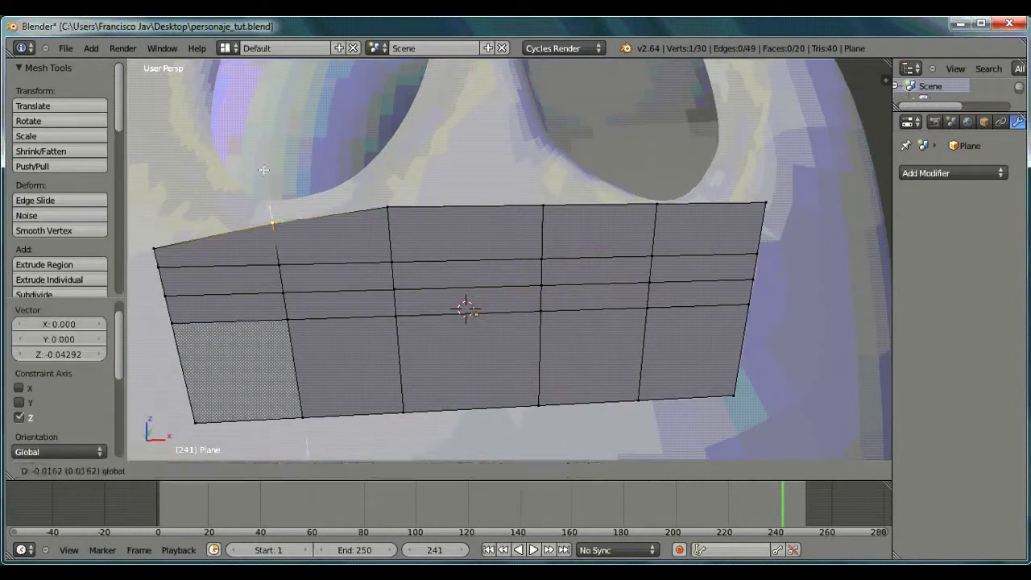
Step: Add a vertical loop cut through the plane's centre and raise the middle vertices of the upper edge into an arch
{"action": "key", "text": "ctrl+r"}
{"action": "left_click", "coordinate": [472, 209]}
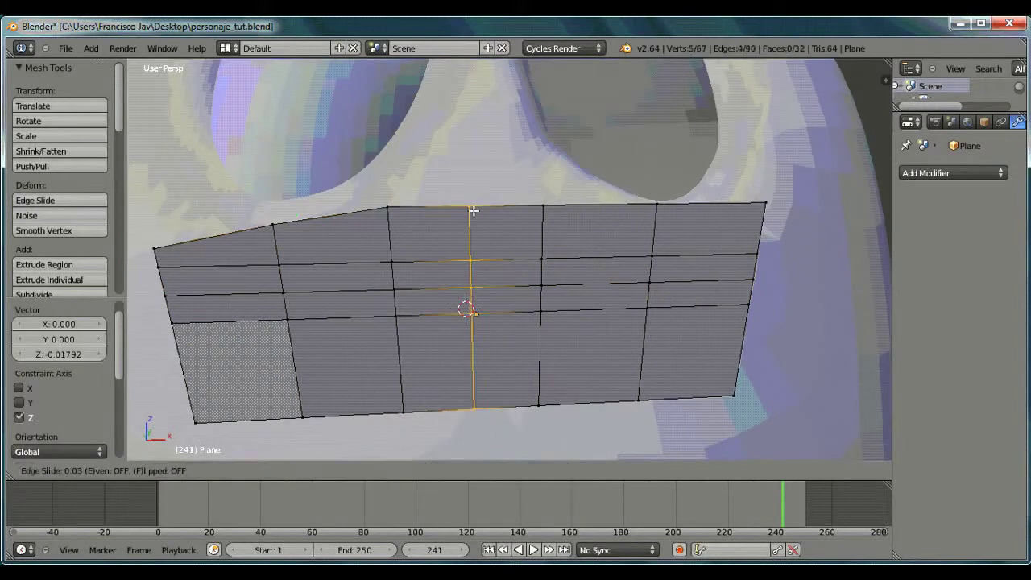
{"action": "right_click", "coordinate": [470, 206]}
{"action": "left_click_drag", "start_coordinate": [471, 153], "coordinate": [469, 103]}
{"action": "right_click", "coordinate": [387, 207]}
{"action": "left_click_drag", "start_coordinate": [383, 152], "coordinate": [382, 132]}
{"action": "left_click_drag", "start_coordinate": [543, 150], "coordinate": [541, 120]}
Step: Move the plane's upper corner vertices inward to round off both ends
{"action": "right_click", "coordinate": [767, 203]}
{"action": "right_click", "coordinate": [154, 248]}
{"action": "left_click_drag", "start_coordinate": [206, 247], "coordinate": [250, 247]}
{"action": "right_click", "coordinate": [158, 267]}
Step: Draw the lower-edge vertices in toward the centre and shift the lower edge along Z to taper the beak's underside
{"action": "left_click_drag", "start_coordinate": [246, 420], "coordinate": [409, 412]}
{"action": "left_click_drag", "start_coordinate": [690, 399], "coordinate": [622, 402]}
{"action": "left_click", "coordinate": [452, 471]}
{"action": "right_click", "coordinate": [380, 414], "text": "alt"}
{"action": "key", "text": "g"}
{"action": "key", "text": "z"}
{"action": "left_click", "coordinate": [575, 311]}
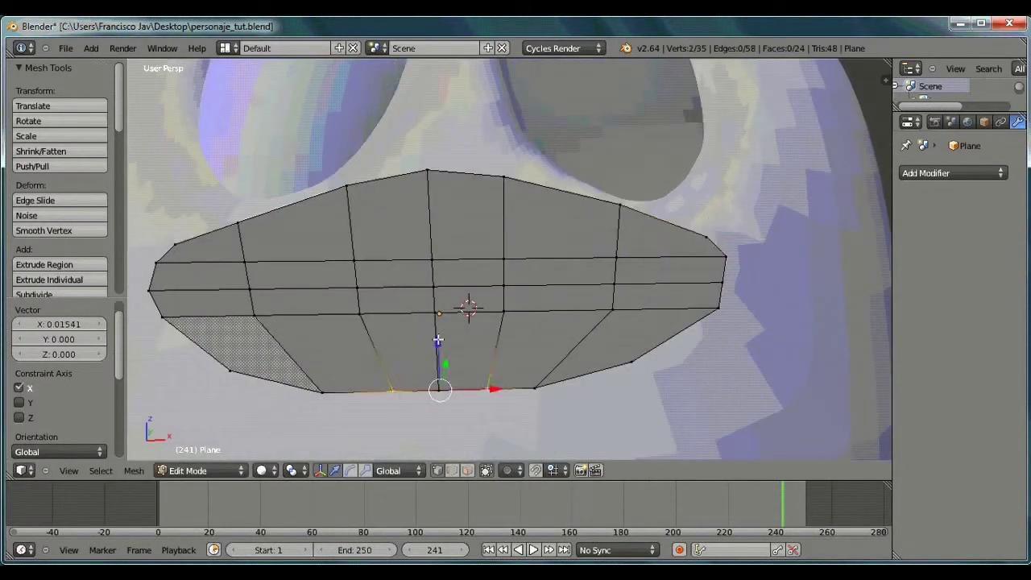
Step: Lower the bottom-edge vertices step by step along Z so the beak's underside tapers to a central point
{"action": "left_click_drag", "start_coordinate": [439, 341], "coordinate": [438, 353]}
{"action": "right_click", "coordinate": [440, 391]}
{"action": "left_click_drag", "start_coordinate": [438, 344], "coordinate": [438, 380]}
{"action": "right_click", "coordinate": [393, 402]}
{"action": "left_click_drag", "start_coordinate": [389, 357], "coordinate": [389, 373]}
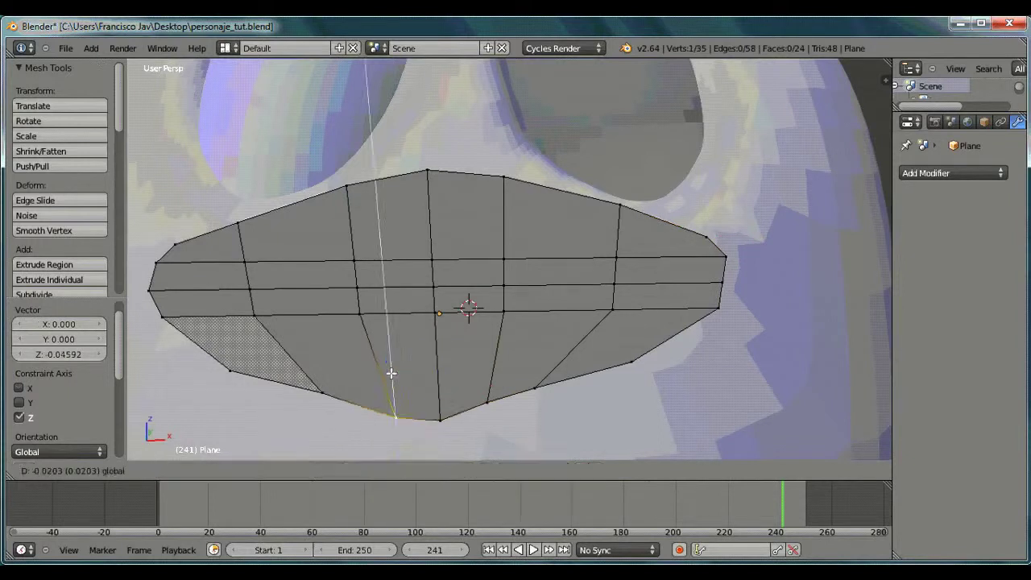
{"action": "right_click", "coordinate": [488, 401]}
{"action": "right_click", "coordinate": [323, 392]}
{"action": "left_click_drag", "start_coordinate": [318, 346], "coordinate": [319, 368]}
{"action": "right_click", "coordinate": [535, 388]}
{"action": "left_click_drag", "start_coordinate": [537, 342], "coordinate": [538, 362]}
{"action": "right_click", "coordinate": [632, 361]}
{"action": "right_click", "coordinate": [230, 370]}
Step: Even out the vertices on the beak's upper edge and ends, and shift its bottom tip -0.01942 along Z
{"action": "right_click", "coordinate": [427, 170]}
{"action": "right_click", "coordinate": [504, 177]}
{"action": "right_click", "coordinate": [347, 186]}
{"action": "left_click", "coordinate": [348, 143]}
{"action": "right_click", "coordinate": [707, 232]}
{"action": "right_click", "coordinate": [176, 243]}
{"action": "right_click", "coordinate": [726, 256]}
{"action": "left_click_drag", "start_coordinate": [783, 256], "coordinate": [760, 255]}
{"action": "right_click", "coordinate": [720, 308]}
{"action": "right_click", "coordinate": [162, 317]}
{"action": "middle_click_drag", "start_coordinate": [299, 385], "coordinate": [561, 286]}
{"action": "scroll", "coordinate": [561, 286], "scroll_direction": "down", "scroll_amount": 6}
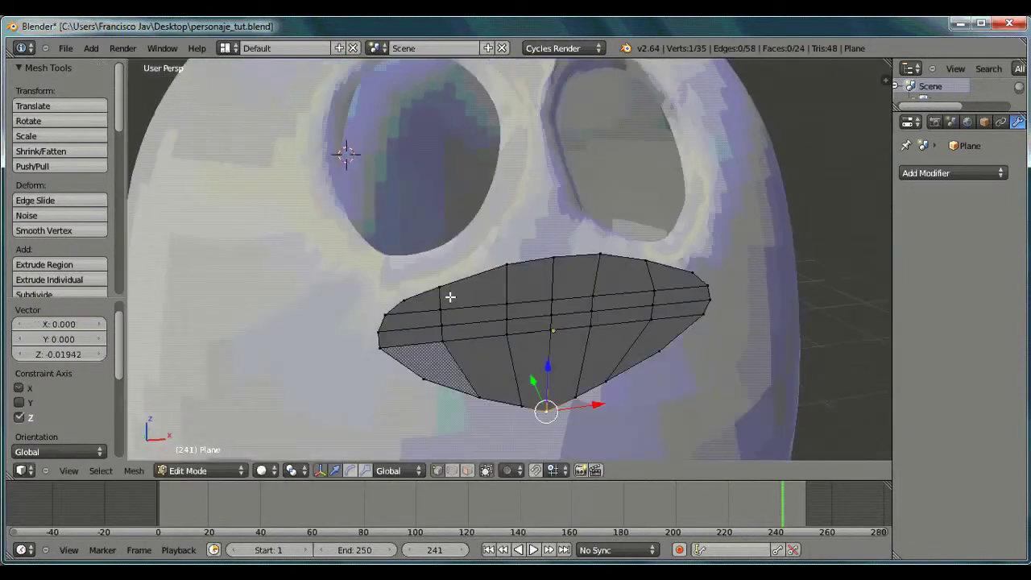
Step: Return to Object Mode and scale the whole beak shape uniformly to 1.118
{"action": "middle_click_drag", "start_coordinate": [449, 297], "coordinate": [602, 326]}
{"action": "left_click", "coordinate": [201, 470]}
{"action": "left_click", "coordinate": [189, 453]}
{"action": "key", "text": "s"}
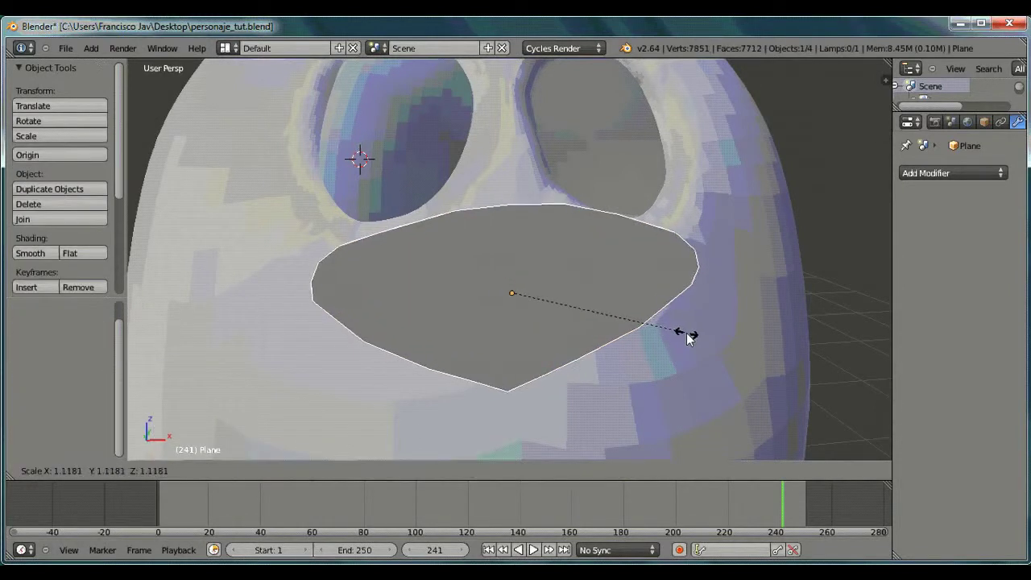
{"action": "left_click", "coordinate": [686, 333]}
Step: Adjust the beak's height along Z and shift it 0.006199 along Y to fit it against the face
{"action": "mouse_move", "coordinate": [640, 272]}
{"action": "middle_mouse_down"}
{"action": "mouse_move", "coordinate": [679, 276]}
{"action": "mouse_move", "coordinate": [650, 283]}
{"action": "middle_mouse_up"}
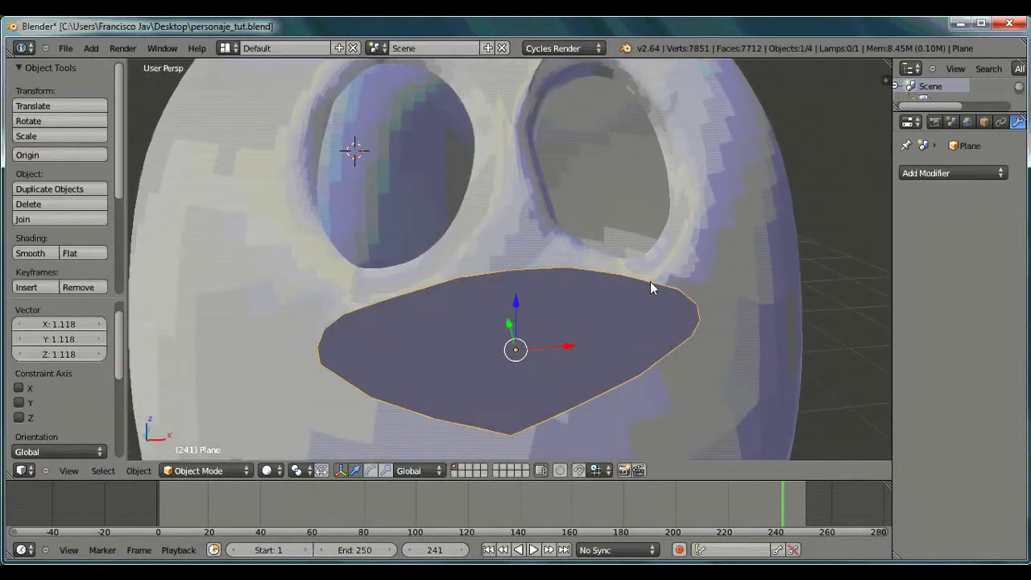
{"action": "key", "text": "g"}
{"action": "key", "text": "z"}
{"action": "left_click", "coordinate": [618, 329]}
{"action": "middle_click_drag", "start_coordinate": [617, 329], "coordinate": [720, 304]}
{"action": "left_click_drag", "start_coordinate": [738, 287], "coordinate": [740, 299]}
{"action": "mouse_move", "coordinate": [684, 317]}
{"action": "left_mouse_down"}
{"action": "mouse_move", "coordinate": [674, 312]}
{"action": "mouse_move", "coordinate": [681, 316]}
{"action": "left_mouse_up"}
{"action": "middle_click_drag", "start_coordinate": [719, 338], "coordinate": [692, 352]}
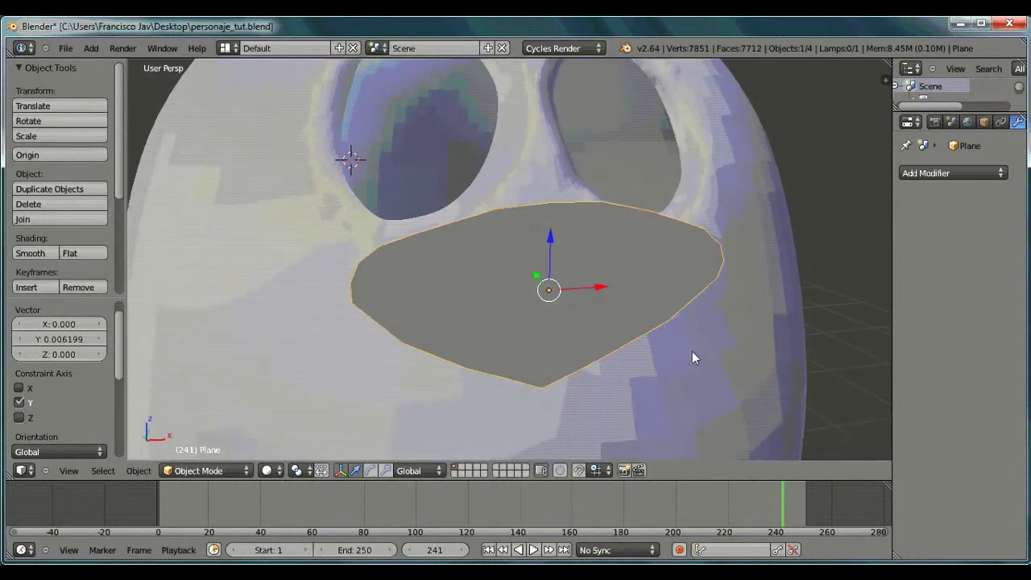
Step: Enter Edit Mode, select the beak's entire outer border and extrude it in place
{"action": "left_click", "coordinate": [198, 471]}
{"action": "left_click", "coordinate": [202, 445]}
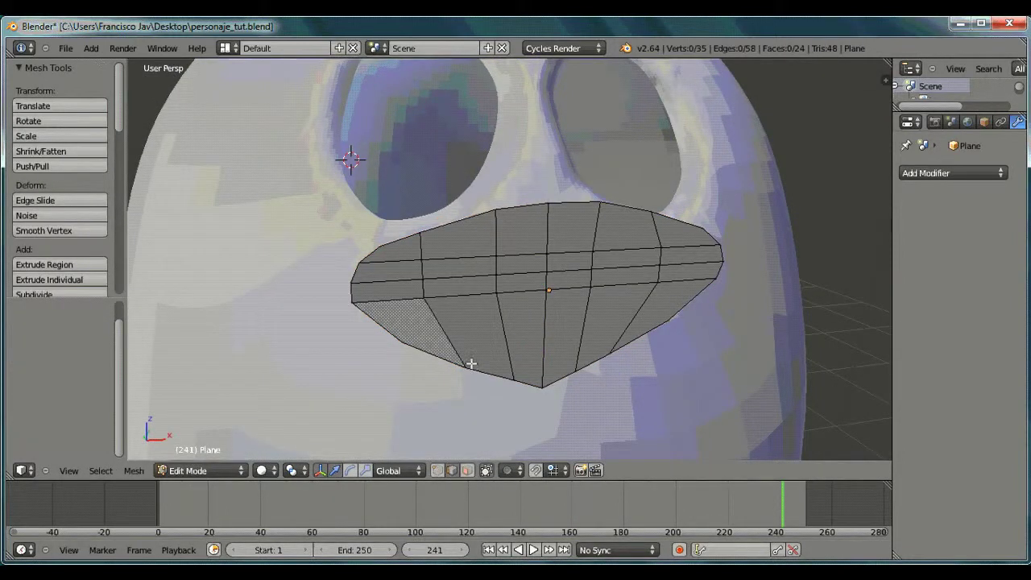
{"action": "key", "text": "a"}
{"action": "key", "text": "a"}
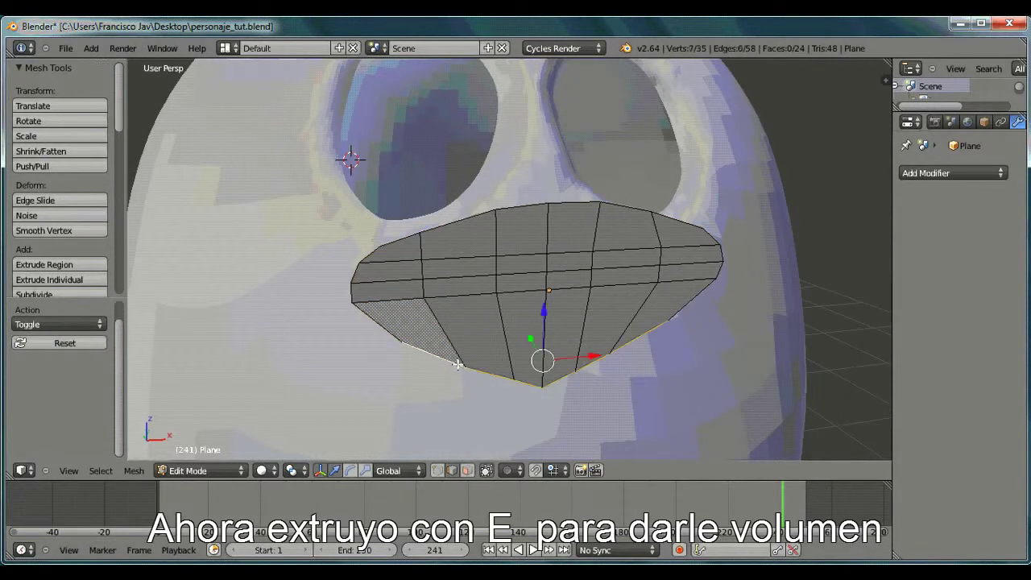
{"action": "right_click", "coordinate": [715, 238], "text": "alt+shift"}
{"action": "key", "text": "e"}
{"action": "left_click", "coordinate": [708, 338]}
Step: Pull the extruded border outward from the face along Y, finishing with a -0.04204 shift
{"action": "middle_click_drag", "start_coordinate": [548, 301], "coordinate": [751, 360]}
{"action": "key", "text": "KP_1"}
{"action": "key", "text": "KP_3"}
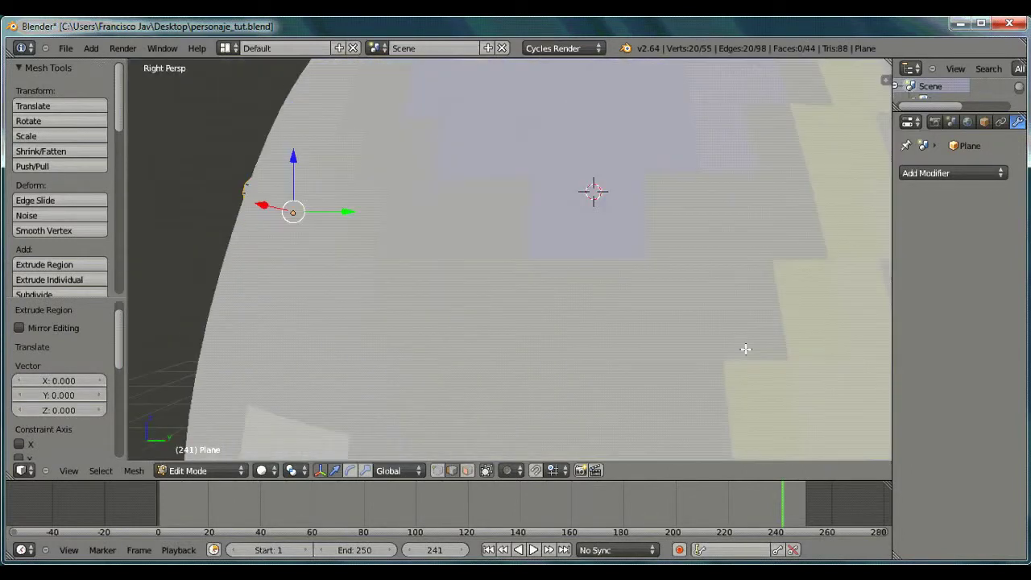
{"action": "scroll", "coordinate": [279, 264], "scroll_direction": "down", "scroll_amount": 1}
{"action": "scroll", "coordinate": [279, 264], "scroll_direction": "down", "scroll_amount": 2}
{"action": "middle_click_drag", "start_coordinate": [280, 264], "coordinate": [355, 250]}
{"action": "left_click_drag", "start_coordinate": [405, 229], "coordinate": [329, 225]}
{"action": "middle_click_drag", "start_coordinate": [282, 239], "coordinate": [485, 316]}
{"action": "middle_click_drag", "start_coordinate": [573, 332], "coordinate": [628, 333]}
{"action": "left_click_drag", "start_coordinate": [664, 277], "coordinate": [677, 281]}
Step: Scale the extruded front ring down uniformly and adjust its position to taper the beak
{"action": "key", "text": "s"}
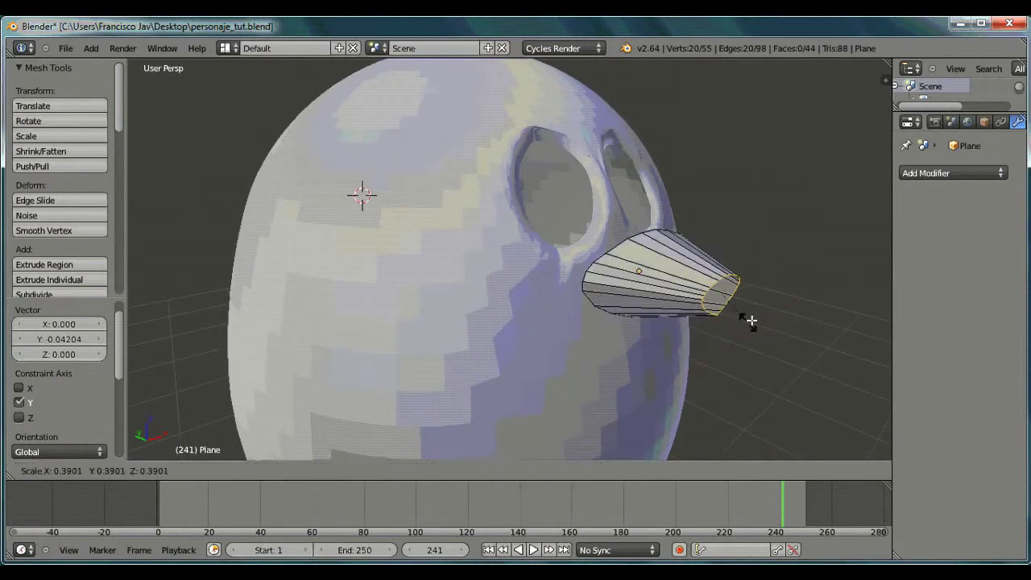
{"action": "left_click", "coordinate": [780, 306]}
{"action": "middle_click_drag", "start_coordinate": [780, 306], "coordinate": [541, 286]}
{"action": "mouse_move", "coordinate": [541, 285]}
{"action": "left_mouse_down"}
{"action": "mouse_move", "coordinate": [535, 272]}
{"action": "mouse_move", "coordinate": [554, 294]}
{"action": "left_mouse_up"}
Step: Form a second, smaller ring in front of the first and move it outward to lengthen the beak
{"action": "right_click", "coordinate": [669, 313]}
{"action": "key", "text": "s"}
{"action": "left_click", "coordinate": [596, 318]}
{"action": "middle_click_drag", "start_coordinate": [596, 319], "coordinate": [667, 329]}
{"action": "key", "text": "s"}
{"action": "left_click_drag", "start_coordinate": [610, 289], "coordinate": [625, 297]}
{"action": "left_click", "coordinate": [664, 283]}
Step: Extrude another ring at the beak's front and scale it uniformly to 0.436
{"action": "key", "text": "e"}
{"action": "right_click", "coordinate": [664, 282]}
{"action": "key", "text": "s"}
{"action": "left_click", "coordinate": [745, 317]}
Step: Extrude the beak's front ring once more, shrink it to a near point and nudge it to finish the tip
{"action": "key", "text": "e"}
{"action": "right_click", "coordinate": [730, 315]}
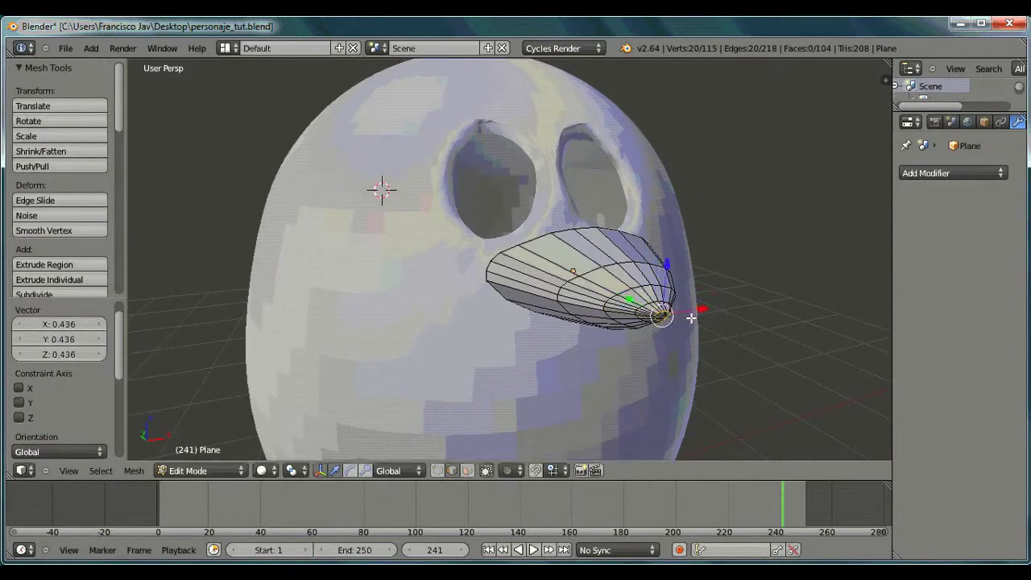
{"action": "key", "text": "s"}
{"action": "left_click", "coordinate": [670, 360]}
{"action": "left_click_drag", "start_coordinate": [690, 344], "coordinate": [695, 347]}
{"action": "middle_click_drag", "start_coordinate": [695, 347], "coordinate": [673, 351]}
{"action": "scroll", "coordinate": [596, 338], "scroll_direction": "down", "scroll_amount": 3}
{"action": "middle_click_drag", "start_coordinate": [492, 339], "coordinate": [593, 338]}
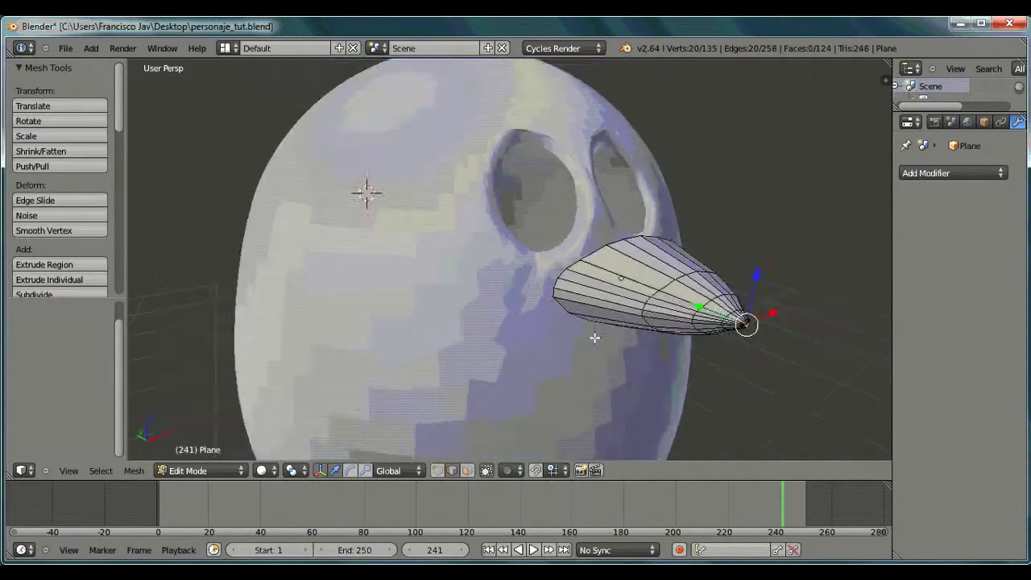
Step: Extrude the beak's tip ring once more, nudge it into place and scale it uniformly
{"action": "key", "text": "e"}
{"action": "right_click", "coordinate": [694, 287]}
{"action": "left_click_drag", "start_coordinate": [609, 242], "coordinate": [612, 243]}
{"action": "key", "text": "s"}
{"action": "left_click", "coordinate": [670, 265]}
Step: Leave mesh editing and fine-tune the beak's position against the head, ending with a 0.013 shift along Y
{"action": "middle_click_drag", "start_coordinate": [402, 266], "coordinate": [511, 302]}
{"action": "scroll", "coordinate": [511, 301], "scroll_direction": "down", "scroll_amount": 6}
{"action": "middle_click_drag", "start_coordinate": [396, 322], "coordinate": [516, 323]}
{"action": "key", "text": "Tab"}
{"action": "left_click_drag", "start_coordinate": [573, 257], "coordinate": [553, 253]}
{"action": "middle_click_drag", "start_coordinate": [664, 260], "coordinate": [576, 263]}
{"action": "left_click_drag", "start_coordinate": [498, 262], "coordinate": [496, 261]}
{"action": "middle_click_drag", "start_coordinate": [496, 262], "coordinate": [564, 263]}
{"action": "left_click_drag", "start_coordinate": [536, 269], "coordinate": [539, 270]}
{"action": "middle_click_drag", "start_coordinate": [539, 270], "coordinate": [564, 270]}
{"action": "scroll", "coordinate": [563, 270], "scroll_direction": "up", "scroll_amount": 3}
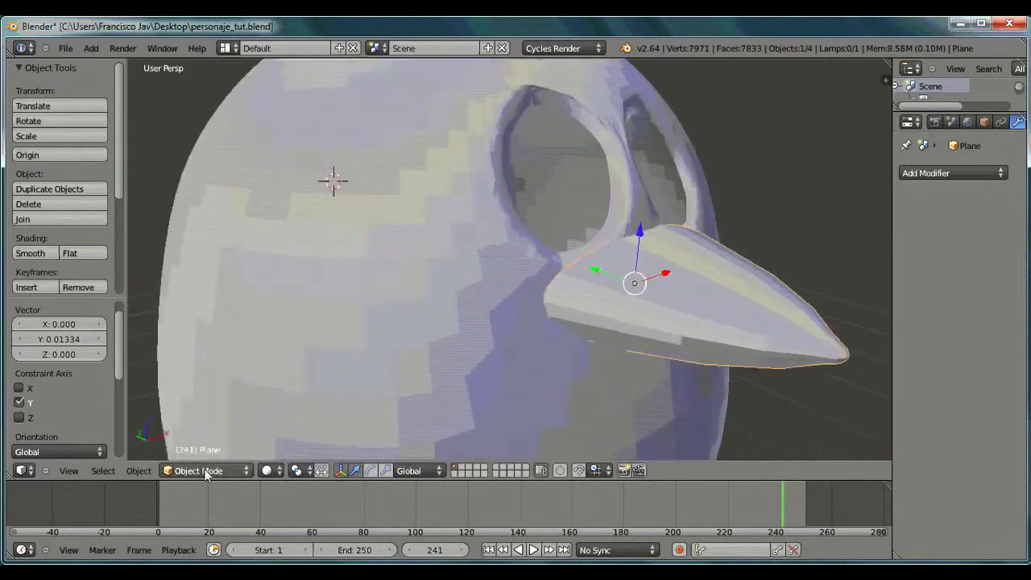
Step: Reopen the beak's mesh for editing, select the ring just behind the tip and scale it uniformly to 1.485
{"action": "left_click", "coordinate": [207, 471]}
{"action": "left_click", "coordinate": [205, 437]}
{"action": "right_click", "coordinate": [766, 343], "text": "alt"}
{"action": "key", "text": "s"}
{"action": "left_click", "coordinate": [838, 357]}
{"action": "middle_click_drag", "start_coordinate": [835, 357], "coordinate": [538, 494]}
Step: In wireframe shading, select the beak's tip vertices, adjust them along Y and scale them uniformly to 1.576
{"action": "left_click", "coordinate": [264, 471]}
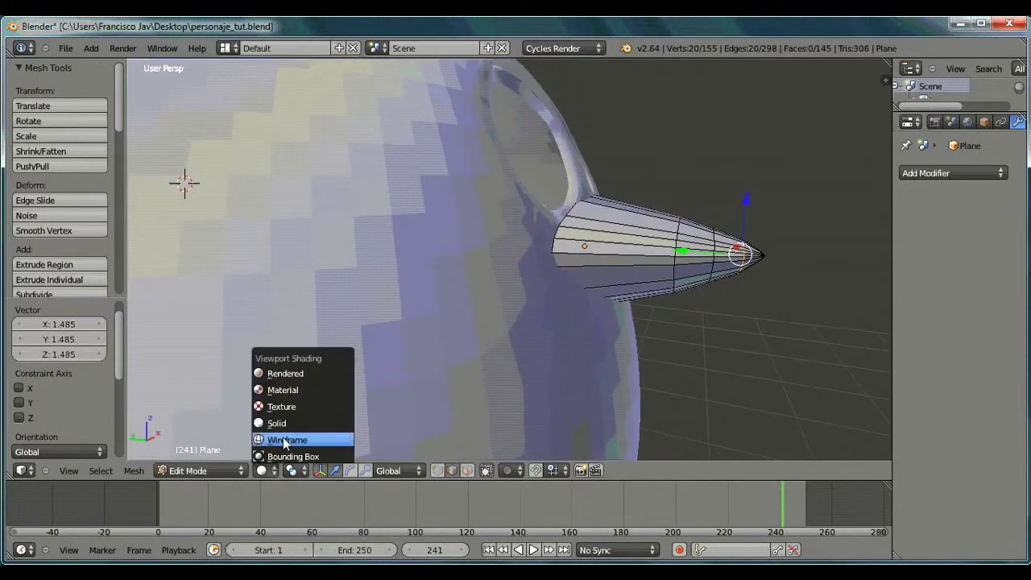
{"action": "left_click", "coordinate": [278, 439]}
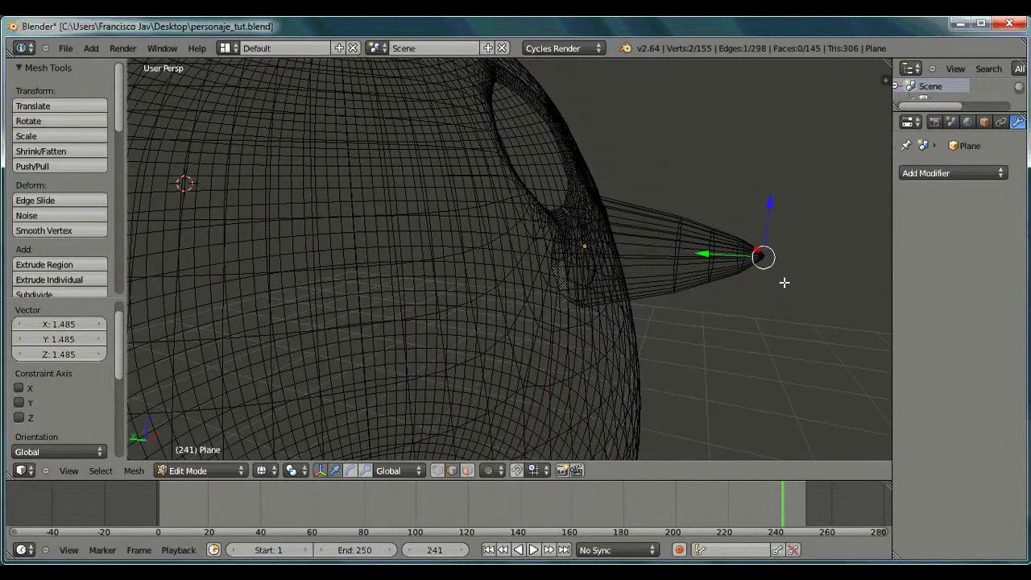
{"action": "left_click_drag", "start_coordinate": [758, 228], "coordinate": [755, 224]}
{"action": "middle_click_drag", "start_coordinate": [777, 244], "coordinate": [735, 327]}
{"action": "left_click_drag", "start_coordinate": [735, 323], "coordinate": [721, 320]}
{"action": "key", "text": "g"}
{"action": "key", "text": "y"}
{"action": "left_click", "coordinate": [734, 319]}
{"action": "key", "text": "s"}
{"action": "left_click", "coordinate": [829, 268]}
Step: Return the beak to object mode and restore solid shading
{"action": "left_click", "coordinate": [202, 470]}
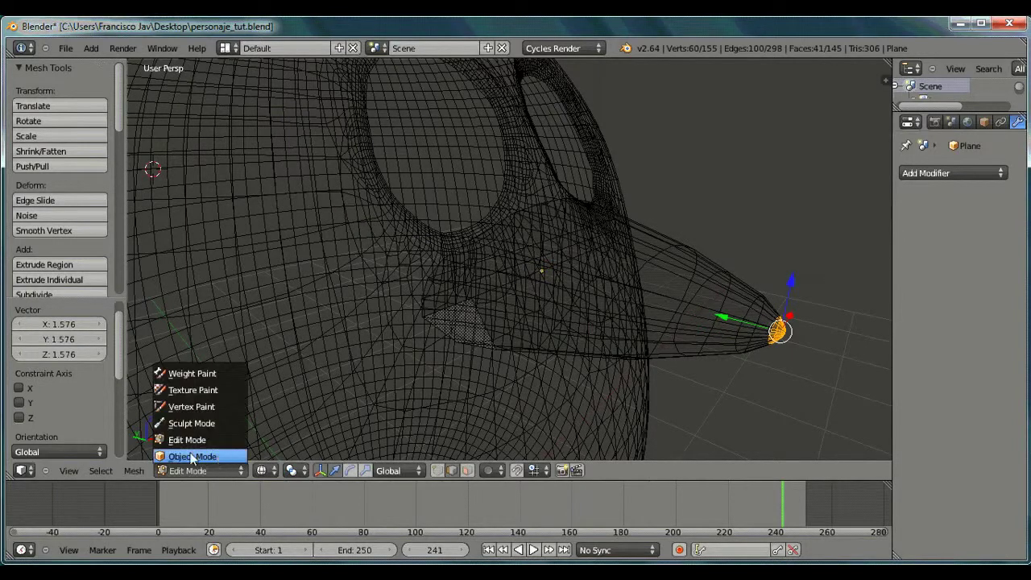
{"action": "left_click", "coordinate": [193, 455]}
{"action": "left_click", "coordinate": [266, 471]}
{"action": "left_click", "coordinate": [282, 422]}
{"action": "mouse_move", "coordinate": [580, 336]}
{"action": "middle_mouse_down"}
{"action": "mouse_move", "coordinate": [473, 333]}
{"action": "mouse_move", "coordinate": [623, 341]}
{"action": "middle_mouse_up"}
{"action": "middle_click_drag", "start_coordinate": [432, 345], "coordinate": [675, 304]}
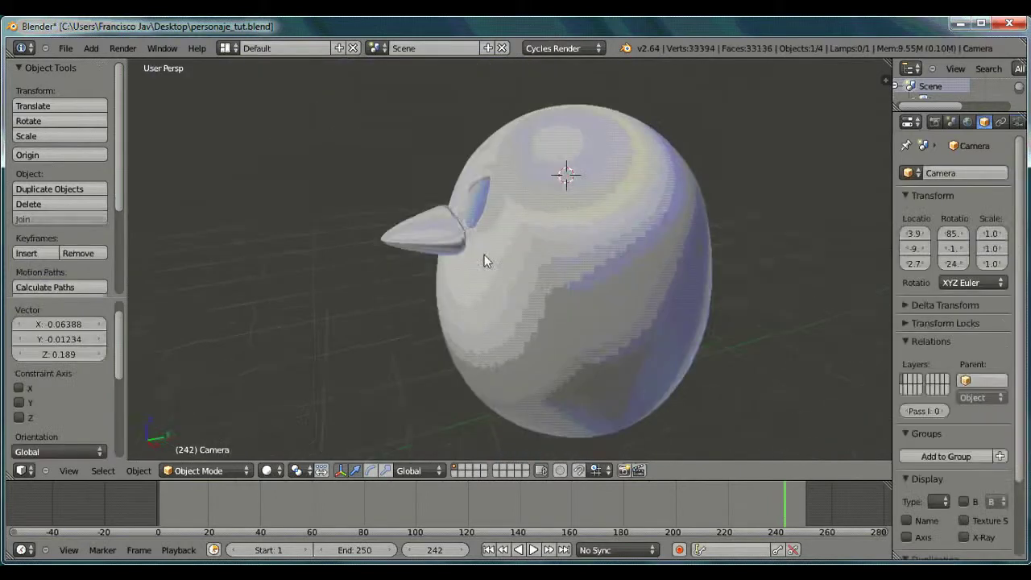
{"action": "middle_click_drag", "start_coordinate": [690, 264], "coordinate": [540, 293]}
Step: Add a cube and scale it uniformly to 0.216
{"action": "left_click", "coordinate": [91, 49]}
{"action": "mouse_move", "coordinate": [96, 64]}
{"action": "left_click", "coordinate": [207, 74]}
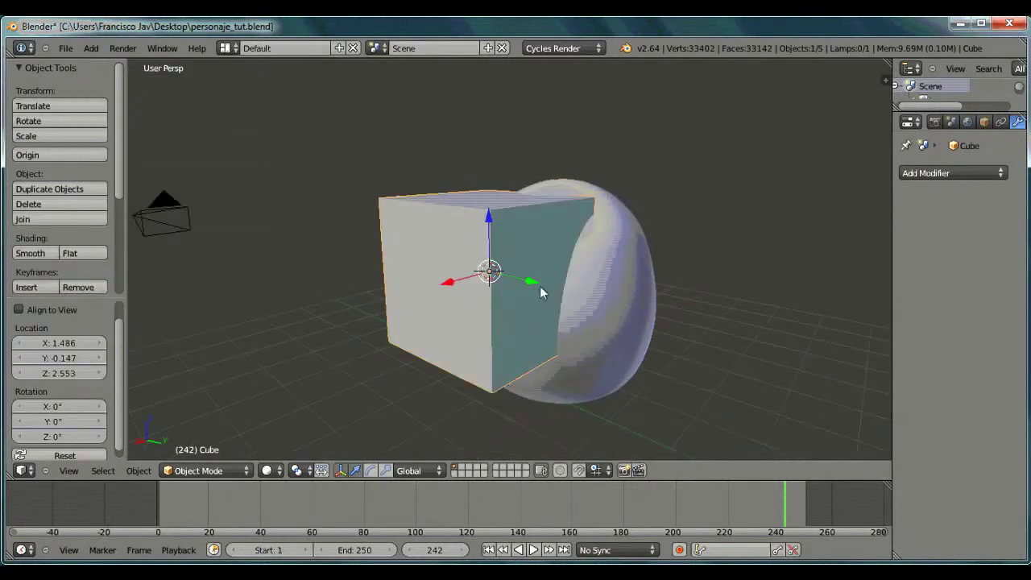
{"action": "key", "text": "s"}
{"action": "left_click", "coordinate": [539, 263]}
Step: Reposition the small cube along Z and X beside the head
{"action": "key", "text": "g"}
{"action": "key", "text": "z"}
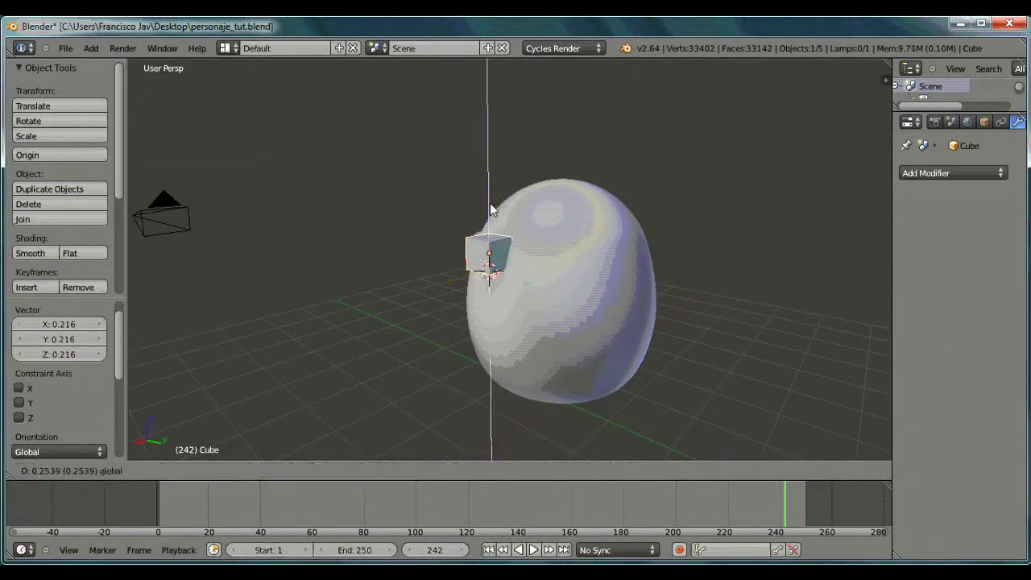
{"action": "left_click", "coordinate": [492, 272]}
{"action": "middle_click_drag", "start_coordinate": [491, 272], "coordinate": [702, 291]}
{"action": "key", "text": "g"}
{"action": "key", "text": "x"}
{"action": "left_click", "coordinate": [669, 252]}
Step: Scale the cube along X to thin it and shift it -0.227 along X against the head's side
{"action": "key", "text": "s"}
{"action": "key", "text": "z"}
{"action": "key", "text": "x"}
{"action": "left_click", "coordinate": [632, 242]}
{"action": "middle_click_drag", "start_coordinate": [632, 242], "coordinate": [672, 253]}
{"action": "key", "text": "g"}
{"action": "key", "text": "x"}
{"action": "left_click", "coordinate": [606, 271]}
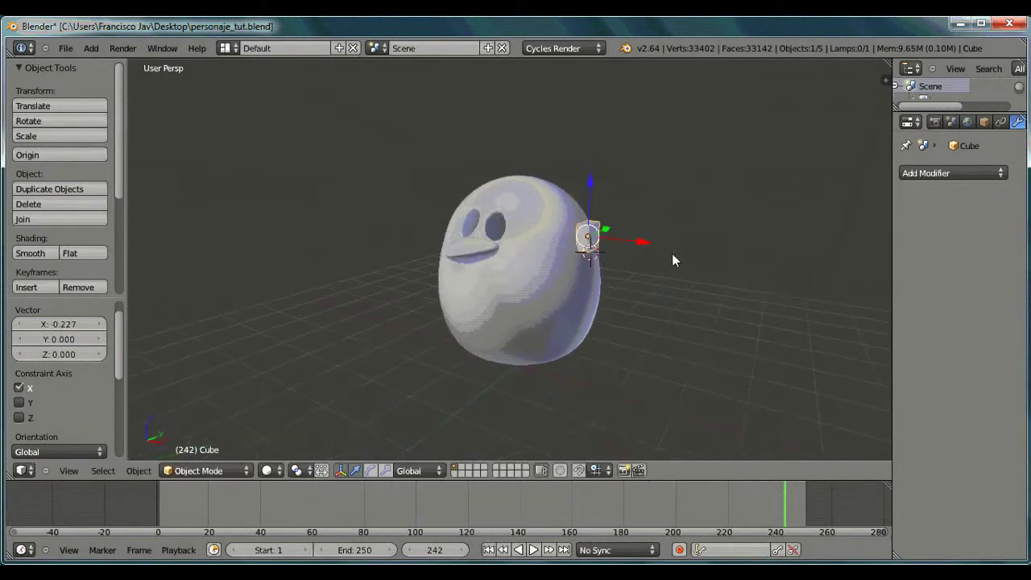
Step: Lower the cube along Z and fine-tune its position along X, ending with a 0.075 shift
{"action": "scroll", "coordinate": [673, 256], "scroll_direction": "up", "scroll_amount": 3}
{"action": "key", "text": "g"}
{"action": "key", "text": "x"}
{"action": "key", "text": "z"}
{"action": "left_click", "coordinate": [706, 278]}
{"action": "key", "text": "g"}
{"action": "key", "text": "x"}
{"action": "left_click", "coordinate": [705, 280]}
{"action": "scroll", "coordinate": [706, 277], "scroll_direction": "up", "scroll_amount": 2}
{"action": "middle_click_drag", "start_coordinate": [706, 277], "coordinate": [638, 285]}
{"action": "left_click_drag", "start_coordinate": [766, 341], "coordinate": [781, 346]}
{"action": "middle_click_drag", "start_coordinate": [739, 340], "coordinate": [817, 353]}
Step: Rotate the cube about the global Z axis to follow the curve of the head's side
{"action": "key", "text": "r"}
{"action": "right_click", "coordinate": [806, 319]}
{"action": "key", "text": "r"}
{"action": "key", "text": "z"}
{"action": "key", "text": "x"}
{"action": "key", "text": "z"}
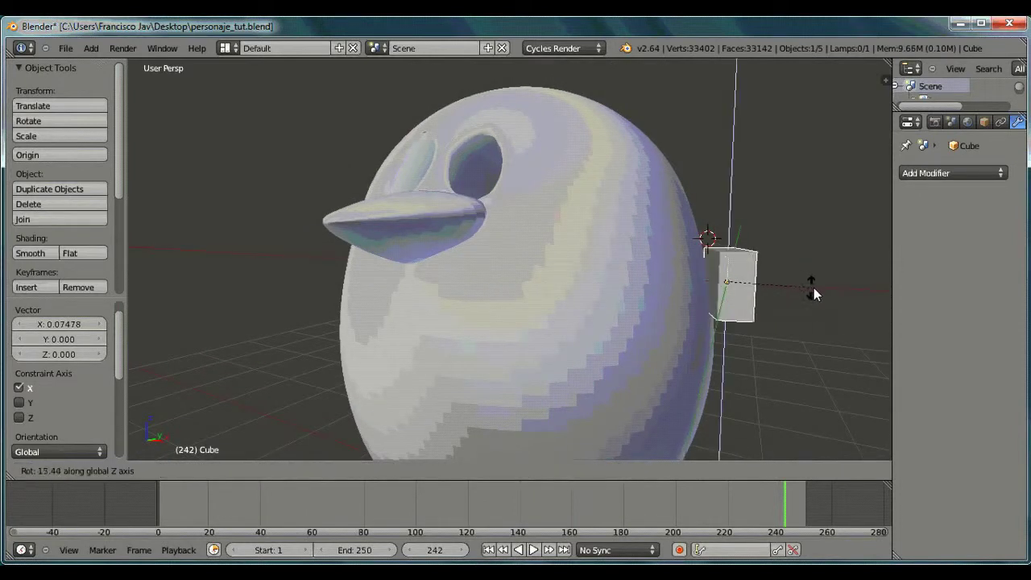
{"action": "left_click", "coordinate": [827, 311]}
Step: Shift the cube -0.019 along X and rotate it -8.773° about the global Y axis
{"action": "middle_click_drag", "start_coordinate": [827, 313], "coordinate": [384, 323]}
{"action": "left_click_drag", "start_coordinate": [229, 317], "coordinate": [241, 315]}
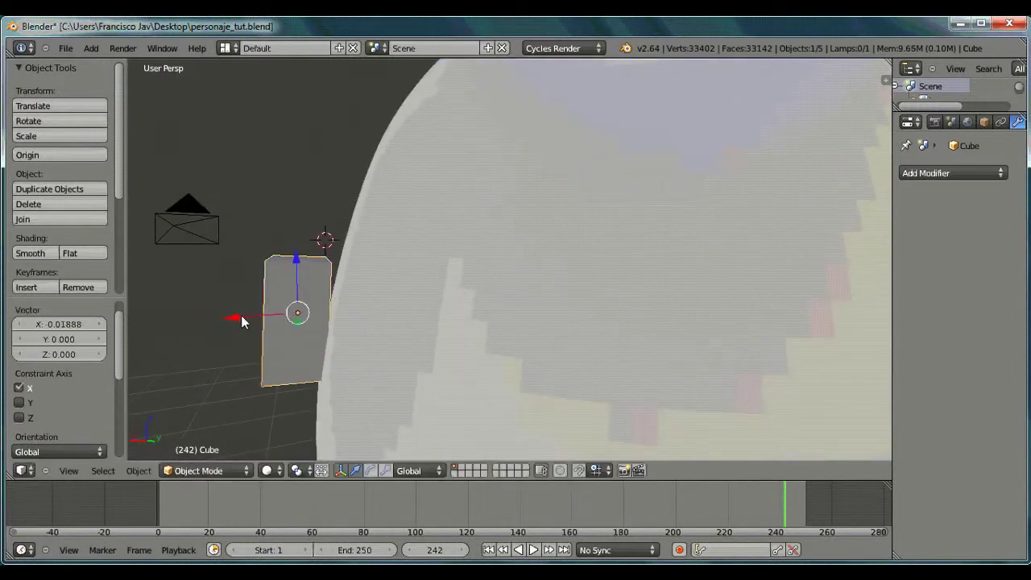
{"action": "key", "text": "r"}
{"action": "middle_click_drag", "start_coordinate": [289, 316], "coordinate": [294, 315]}
{"action": "key", "text": "y"}
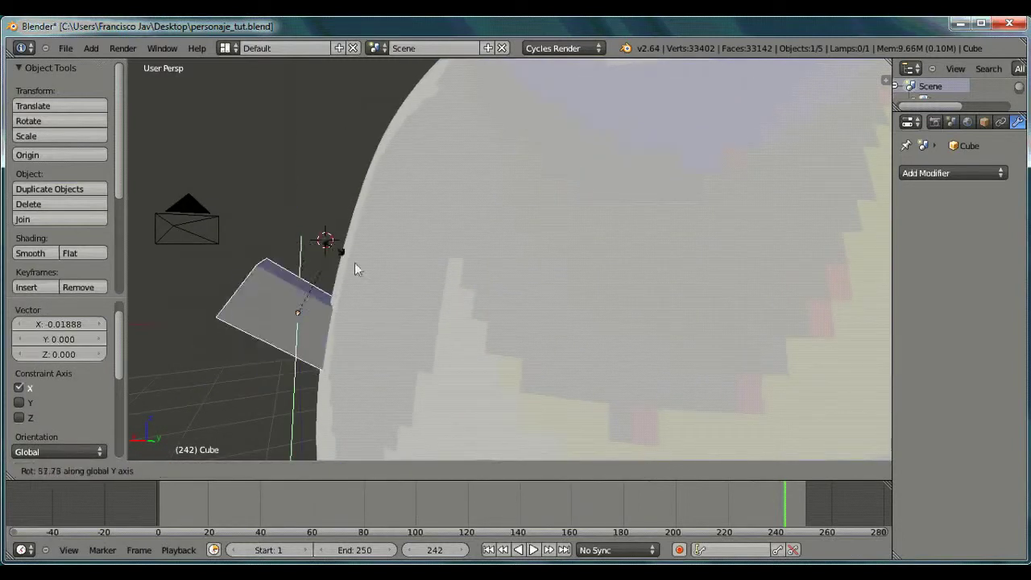
{"action": "left_click", "coordinate": [403, 331]}
Step: Scale the cube to 1.110 along Y, and enlarge it uniformly by 1.016
{"action": "scroll", "coordinate": [396, 331], "scroll_direction": "down", "scroll_amount": 4}
{"action": "middle_click_drag", "start_coordinate": [397, 330], "coordinate": [626, 340]}
{"action": "key", "text": "s"}
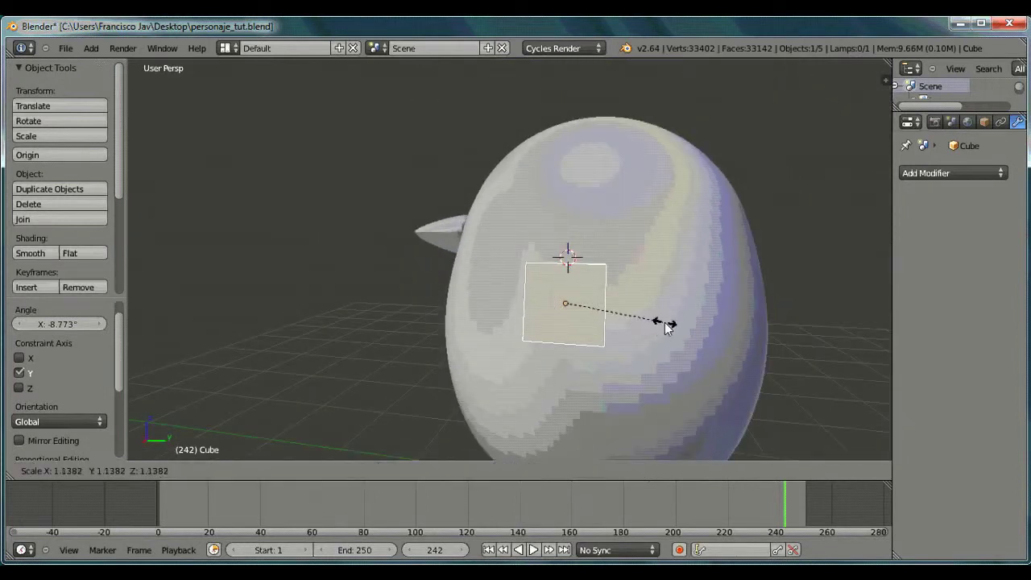
{"action": "key", "text": "x"}
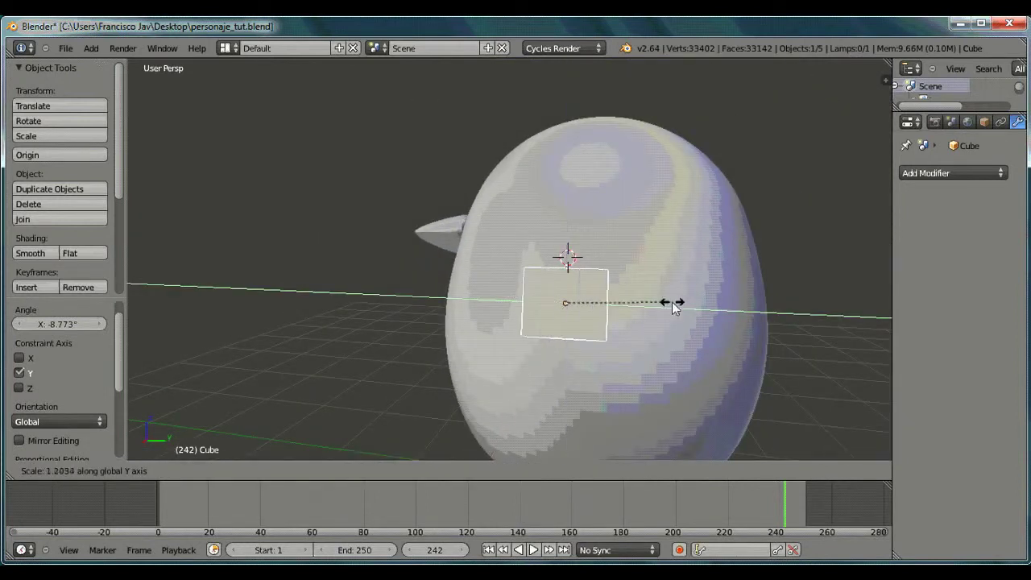
{"action": "left_click", "coordinate": [664, 306]}
{"action": "key", "text": "s"}
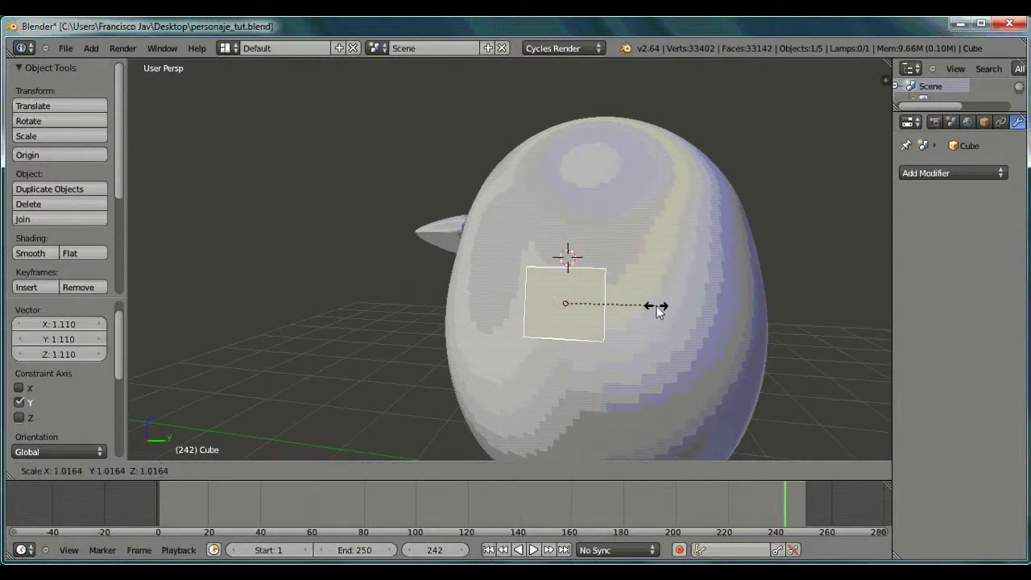
{"action": "left_click", "coordinate": [662, 307]}
Step: Open the cube's mesh for editing and adjust its top face's height along Z, ending with a -0.208 move
{"action": "middle_click_drag", "start_coordinate": [627, 317], "coordinate": [520, 345]}
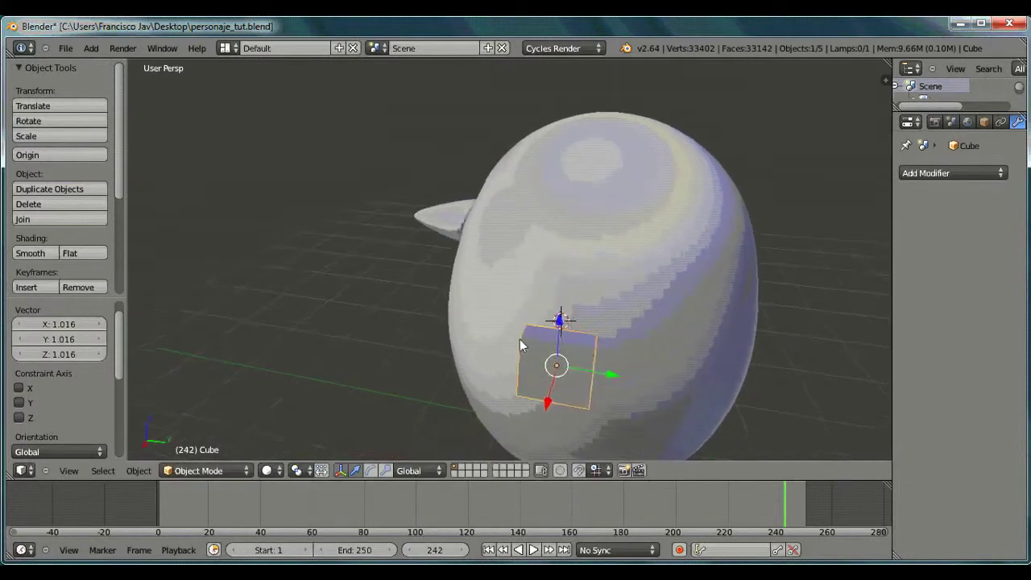
{"action": "right_click", "coordinate": [579, 336]}
{"action": "right_click", "coordinate": [536, 356]}
{"action": "left_click", "coordinate": [193, 471]}
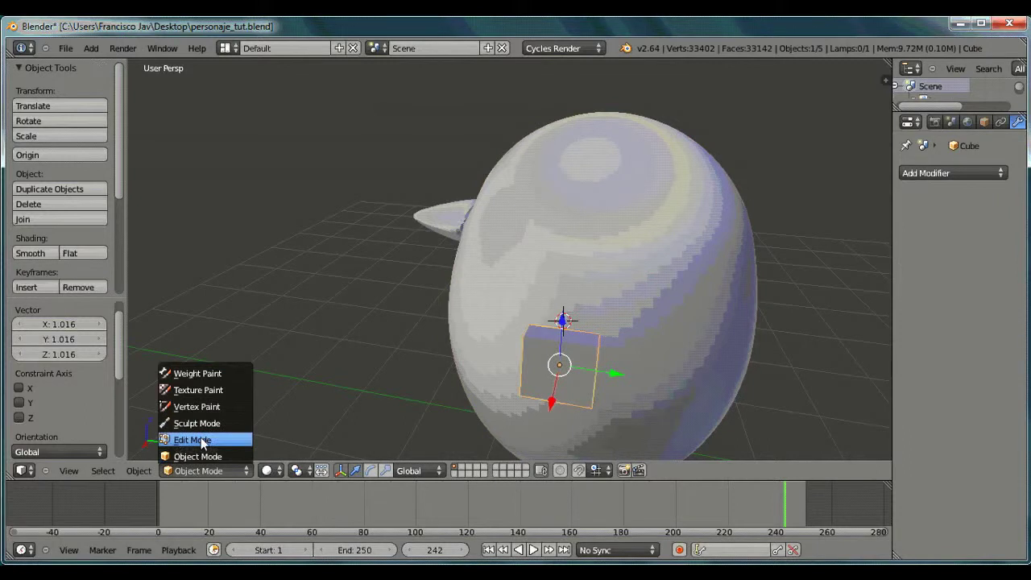
{"action": "left_click", "coordinate": [203, 441]}
{"action": "left_click_drag", "start_coordinate": [564, 320], "coordinate": [569, 227]}
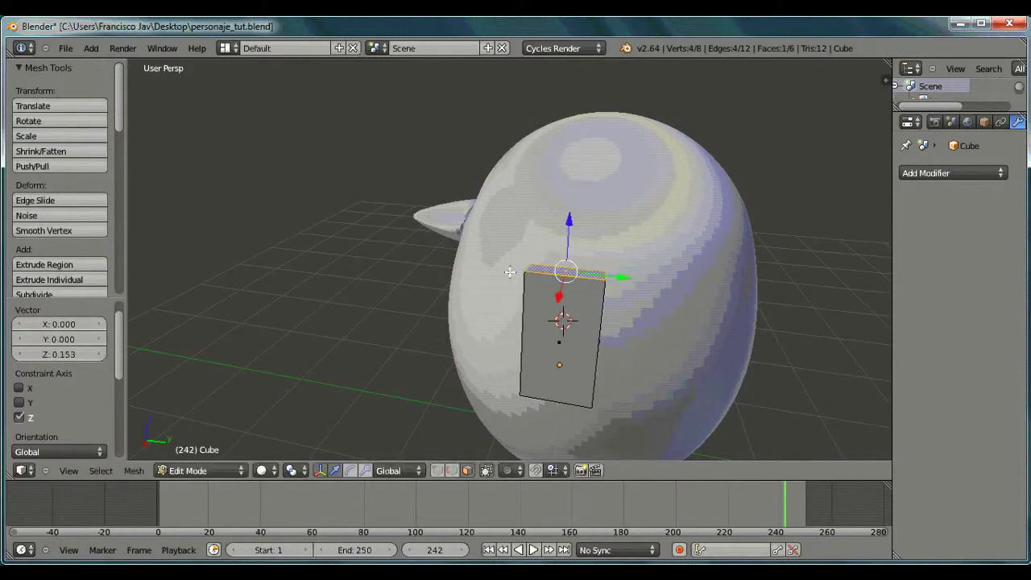
{"action": "middle_click_drag", "start_coordinate": [488, 276], "coordinate": [564, 262]}
{"action": "left_click_drag", "start_coordinate": [668, 176], "coordinate": [663, 206]}
{"action": "middle_click_drag", "start_coordinate": [663, 220], "coordinate": [591, 290]}
Step: Extrude the block's top face upward by 0.193 in Z and scale it down to about 0.84
{"action": "key", "text": "e"}
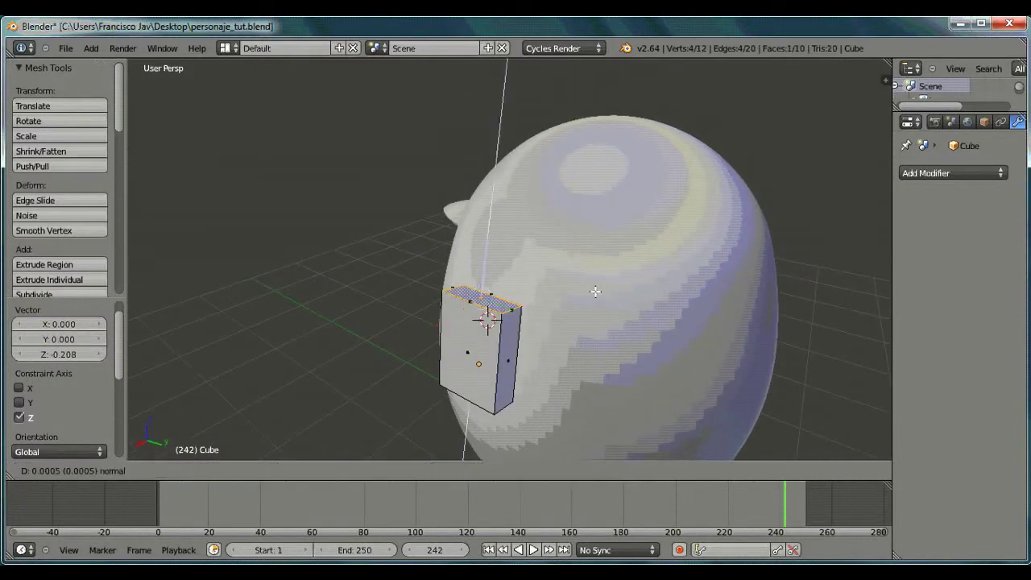
{"action": "left_click", "coordinate": [588, 268]}
{"action": "middle_click_drag", "start_coordinate": [588, 268], "coordinate": [644, 286]}
{"action": "key", "text": "s"}
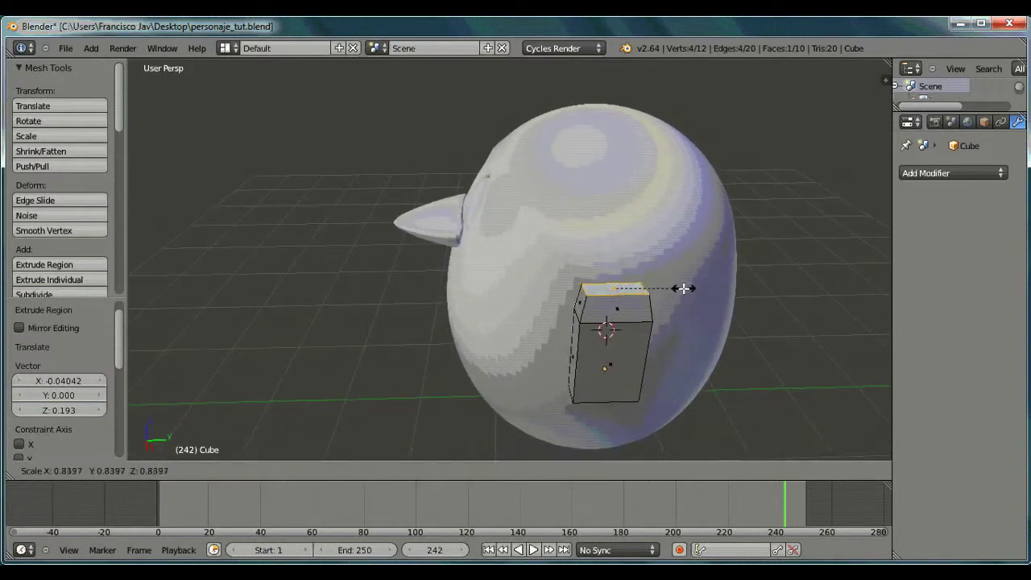
{"action": "left_click", "coordinate": [684, 288]}
Step: Extrude the top face again, undo the surplus extrusion and scale the new face uniformly to 0.726
{"action": "key", "text": "e"}
{"action": "left_click", "coordinate": [685, 277]}
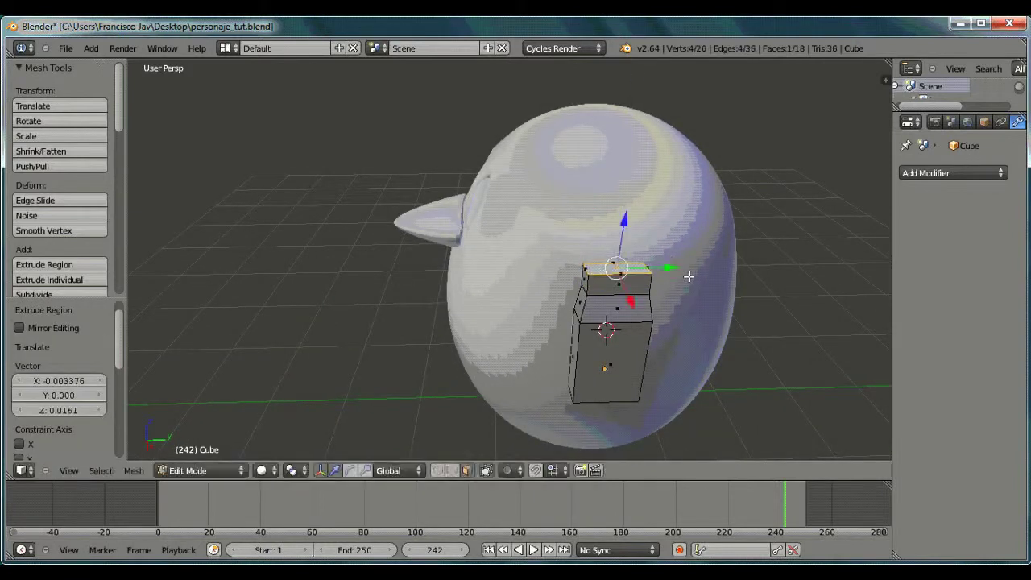
{"action": "key", "text": "ctrl+z"}
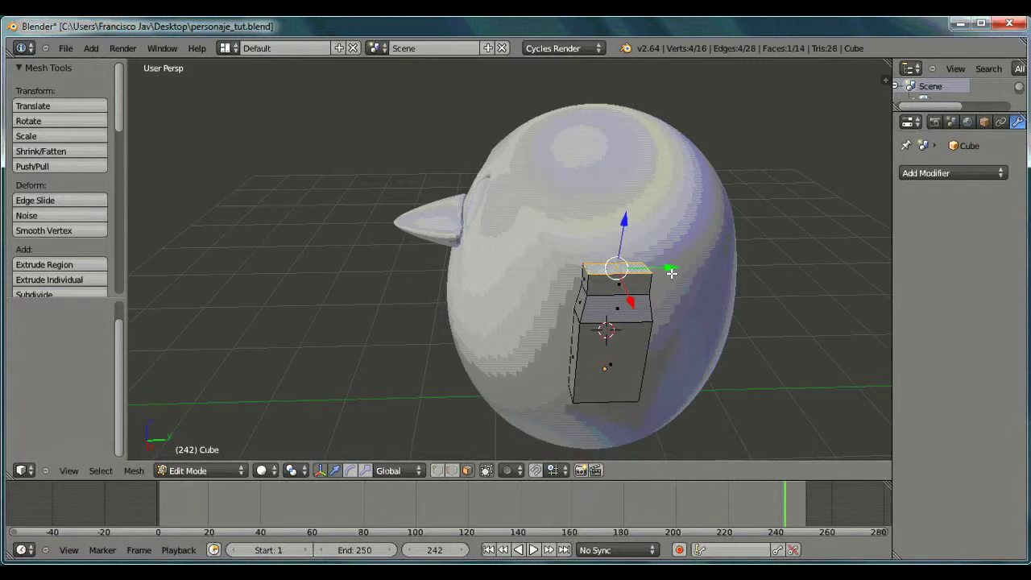
{"action": "key", "text": "s"}
{"action": "left_click", "coordinate": [657, 273]}
{"action": "mouse_move", "coordinate": [619, 295]}
{"action": "middle_mouse_down"}
{"action": "mouse_move", "coordinate": [652, 291]}
{"action": "mouse_move", "coordinate": [613, 286]}
{"action": "middle_mouse_up"}
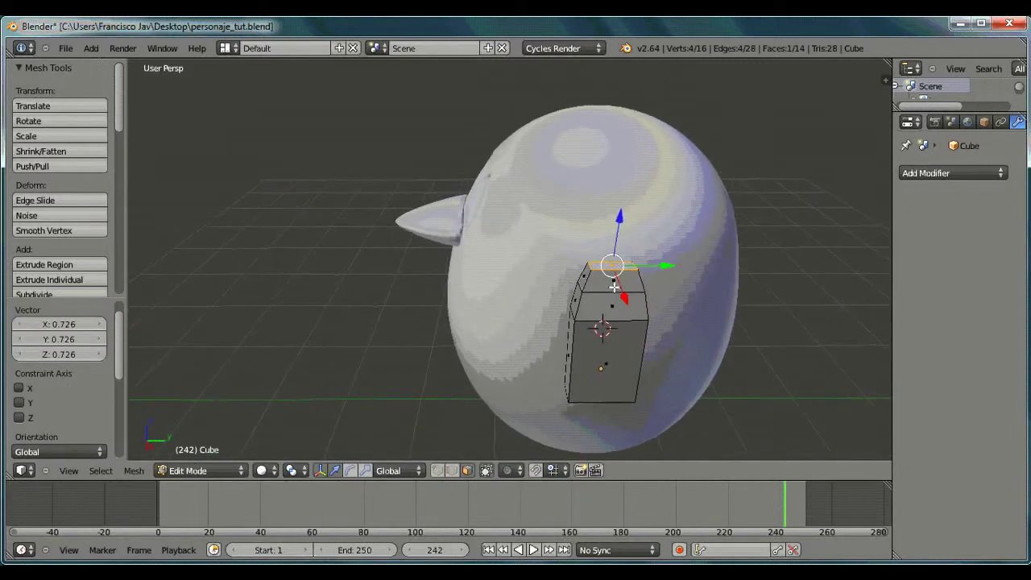
Step: Extrude the top face upward by 0.140 in Z, scale it to 0.552 and lower it 0.081 along Z
{"action": "key", "text": "e"}
{"action": "left_click", "coordinate": [661, 253]}
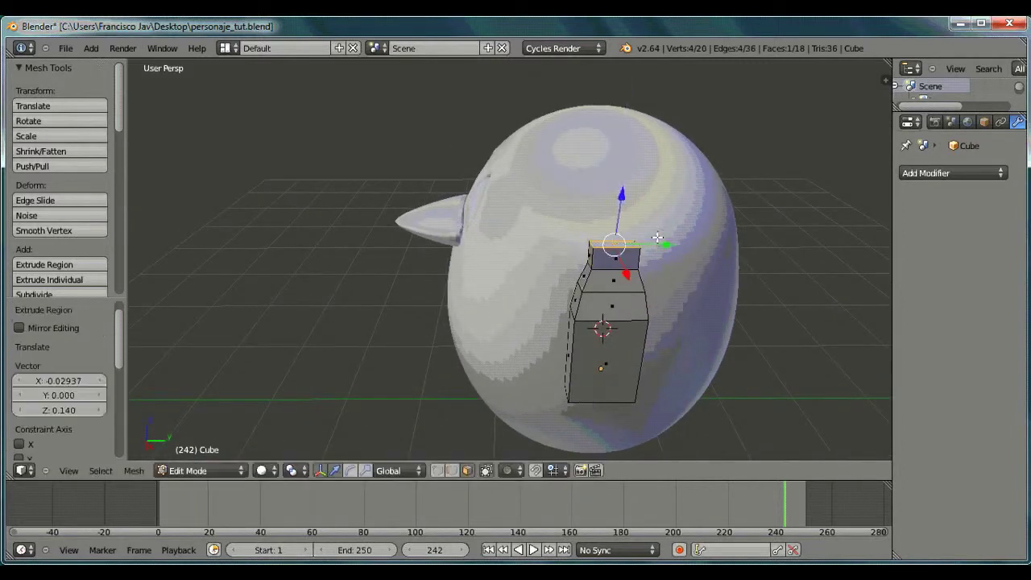
{"action": "key", "text": "s"}
{"action": "left_click", "coordinate": [657, 246]}
{"action": "key", "text": "g"}
{"action": "key", "text": "z"}
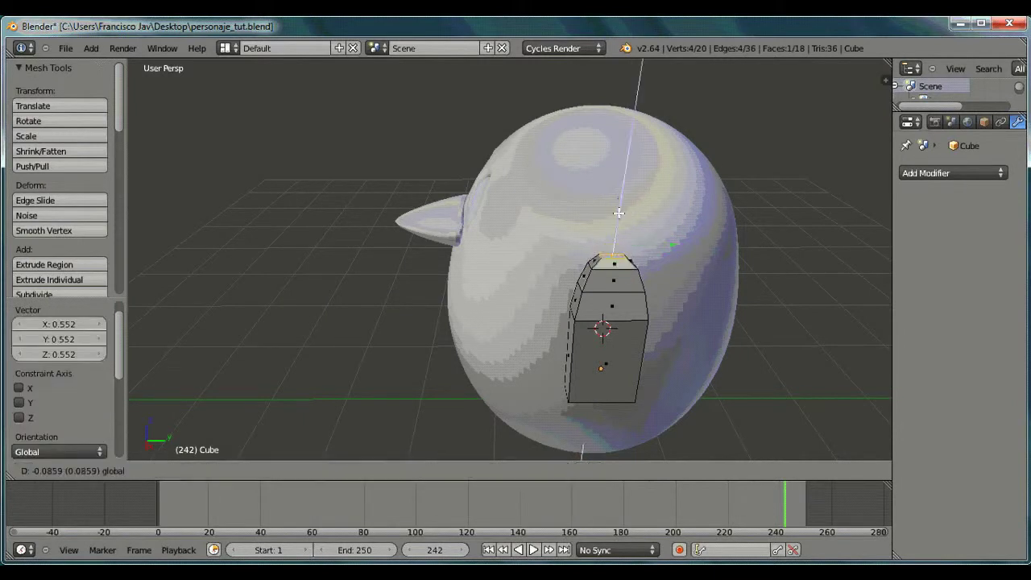
{"action": "left_click", "coordinate": [618, 210]}
Step: Add a horizontal loop cut around the block's tall lower section, slide it slightly upward and scale it up
{"action": "right_click", "coordinate": [620, 357]}
{"action": "middle_click_drag", "start_coordinate": [623, 357], "coordinate": [648, 311]}
{"action": "key", "text": "ctrl+r"}
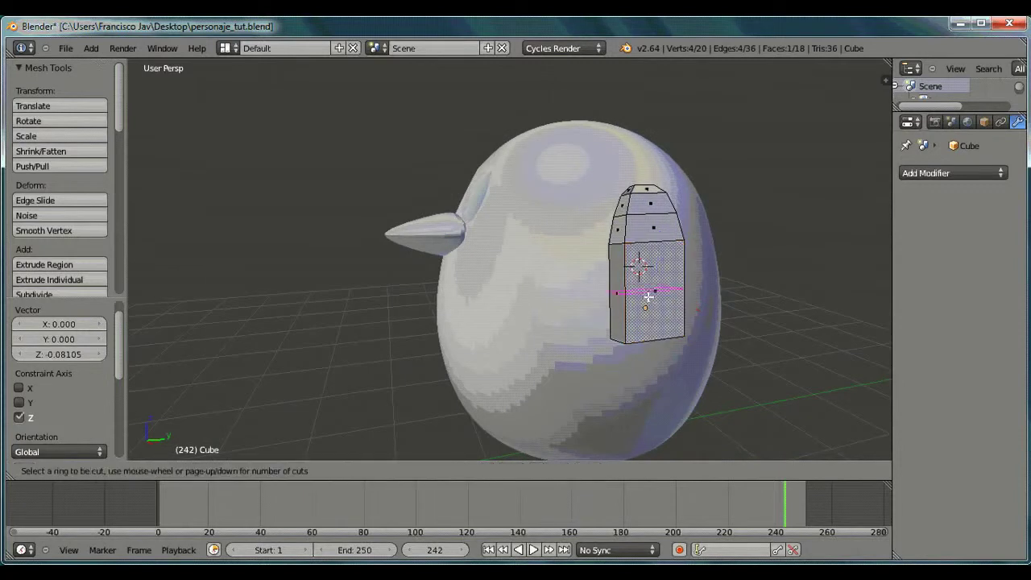
{"action": "left_click", "coordinate": [672, 290]}
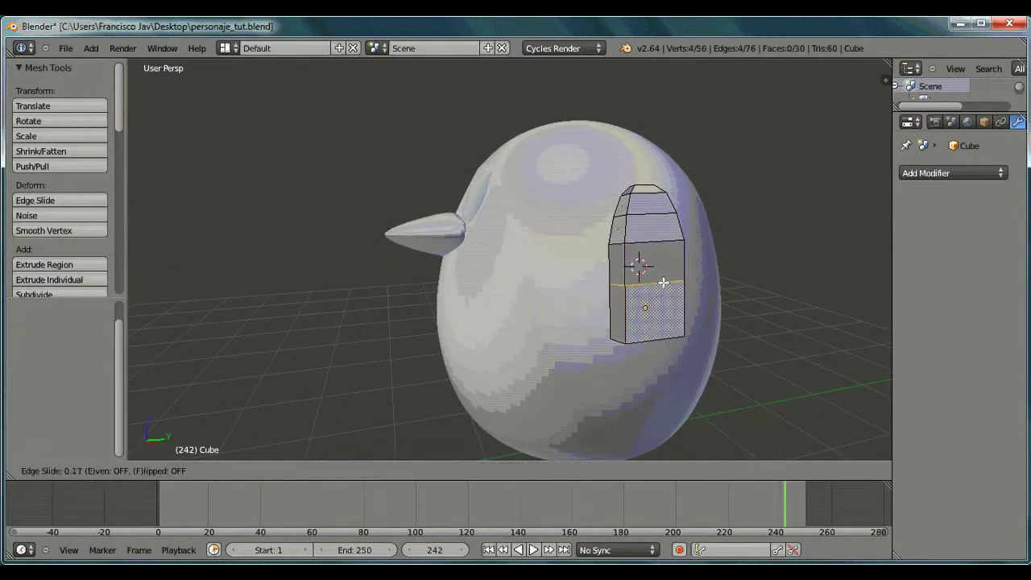
{"action": "left_click", "coordinate": [665, 282]}
{"action": "key", "text": "s"}
{"action": "left_click", "coordinate": [689, 282]}
Step: Add a lengthwise loop cut around the side block and scale it uniformly to 1.032
{"action": "mouse_move", "coordinate": [689, 282]}
{"action": "middle_mouse_down"}
{"action": "mouse_move", "coordinate": [743, 286]}
{"action": "mouse_move", "coordinate": [697, 268]}
{"action": "middle_mouse_up"}
{"action": "key", "text": "ctrl+r"}
{"action": "left_click", "coordinate": [695, 263]}
{"action": "key", "text": "s"}
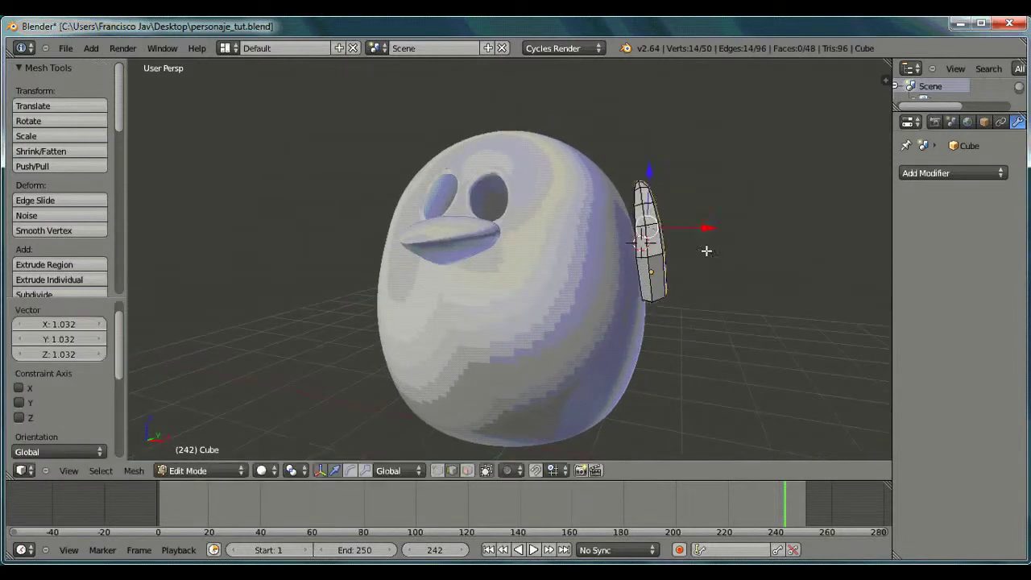
{"action": "middle_click_drag", "start_coordinate": [706, 251], "coordinate": [685, 242]}
{"action": "scroll", "coordinate": [711, 198], "scroll_direction": "up", "scroll_amount": 2}
{"action": "right_click", "coordinate": [764, 200], "text": "shift"}
{"action": "mouse_move", "coordinate": [764, 199]}
{"action": "middle_mouse_down"}
{"action": "mouse_move", "coordinate": [707, 177]}
{"action": "mouse_move", "coordinate": [726, 243]}
{"action": "mouse_move", "coordinate": [692, 230]}
{"action": "mouse_move", "coordinate": [745, 198]}
{"action": "middle_mouse_up"}
{"action": "scroll", "coordinate": [726, 243], "scroll_direction": "down", "scroll_amount": 2}
{"action": "key", "text": "s"}
{"action": "right_click", "coordinate": [687, 234]}
{"action": "scroll", "coordinate": [745, 197], "scroll_direction": "up", "scroll_amount": 2}
Step: Select the lengthwise centre edges on the block's outer face, scale them up and adjust their position
{"action": "right_click", "coordinate": [721, 177], "text": "shift"}
{"action": "middle_click_drag", "start_coordinate": [773, 241], "coordinate": [747, 278]}
{"action": "key", "text": "s"}
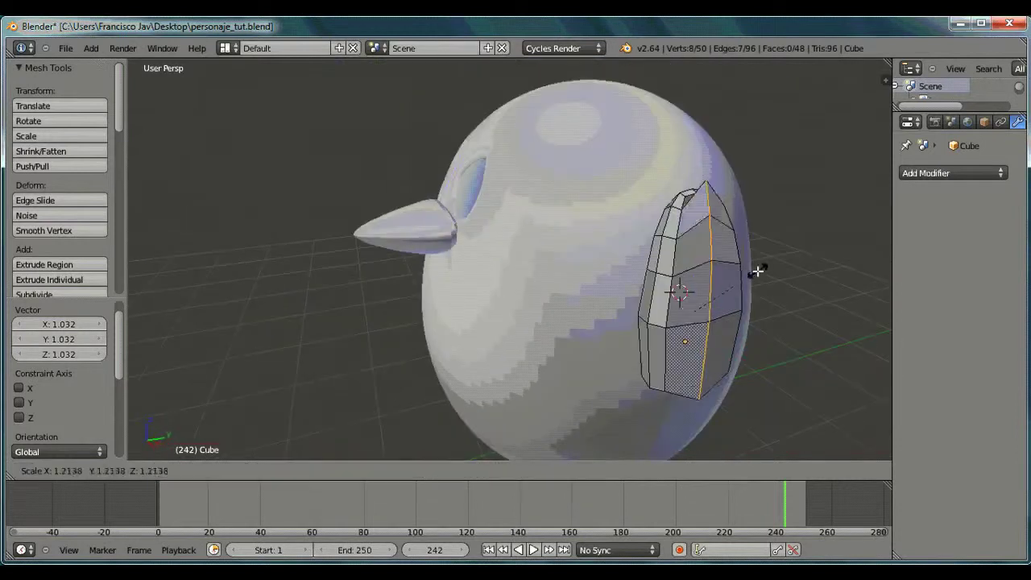
{"action": "left_click_drag", "start_coordinate": [700, 275], "coordinate": [701, 276]}
{"action": "middle_click_drag", "start_coordinate": [700, 277], "coordinate": [752, 269]}
{"action": "left_click_drag", "start_coordinate": [752, 269], "coordinate": [762, 271]}
{"action": "middle_click_drag", "start_coordinate": [761, 270], "coordinate": [668, 269]}
Step: Select an edge on the side block and adjust its position to refine the contour
{"action": "right_click", "coordinate": [651, 273]}
{"action": "left_click_drag", "start_coordinate": [639, 221], "coordinate": [633, 201]}
{"action": "middle_click_drag", "start_coordinate": [633, 202], "coordinate": [669, 322]}
Step: Extrude the side block's bottom faces downward in successive sections, scaling each one down to taper the lower end
{"action": "right_click", "coordinate": [630, 172], "text": "shift"}
{"action": "key", "text": "e"}
{"action": "key", "text": "s"}
{"action": "middle_click_drag", "start_coordinate": [685, 379], "coordinate": [589, 371]}
{"action": "key", "text": "e"}
{"action": "key", "text": "s"}
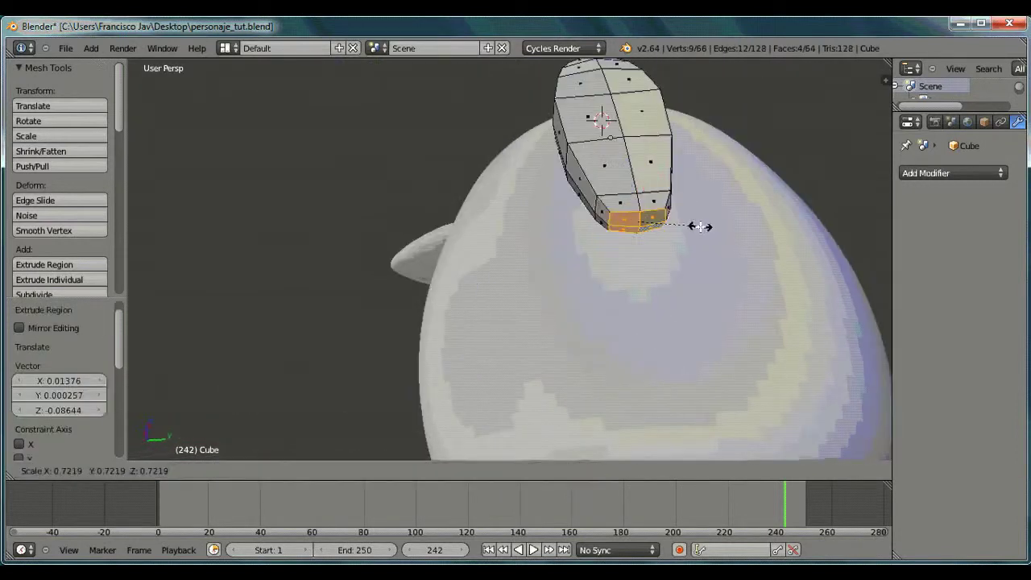
{"action": "left_click", "coordinate": [700, 225]}
{"action": "middle_click_drag", "start_coordinate": [700, 226], "coordinate": [681, 280]}
{"action": "key", "text": "e"}
{"action": "key", "text": "s"}
{"action": "left_click_drag", "start_coordinate": [681, 286], "coordinate": [682, 282]}
Step: Select an edge loop near the side block's tapered end and scale it
{"action": "middle_click_drag", "start_coordinate": [682, 282], "coordinate": [483, 234]}
{"action": "right_click", "coordinate": [528, 262]}
{"action": "right_click", "coordinate": [535, 266], "text": "alt"}
{"action": "key", "text": "s"}
{"action": "left_click", "coordinate": [564, 298]}
{"action": "scroll", "coordinate": [568, 298], "scroll_direction": "down", "scroll_amount": 2}
Step: Return to Object Mode and reposition the wing against the side of the body
{"action": "middle_click_drag", "start_coordinate": [568, 297], "coordinate": [645, 309]}
{"action": "key", "text": "Tab"}
{"action": "left_click_drag", "start_coordinate": [709, 310], "coordinate": [697, 307]}
{"action": "middle_click_drag", "start_coordinate": [699, 307], "coordinate": [773, 302]}
{"action": "left_click_drag", "start_coordinate": [635, 217], "coordinate": [637, 238]}
{"action": "left_click_drag", "start_coordinate": [687, 296], "coordinate": [690, 287]}
Step: Rotate and scale the wing to fit the body, and raise it 0.034 along Z
{"action": "middle_click_drag", "start_coordinate": [689, 286], "coordinate": [640, 342]}
{"action": "key", "text": "r"}
{"action": "left_click", "coordinate": [712, 289]}
{"action": "key", "text": "s"}
{"action": "left_click", "coordinate": [655, 339]}
{"action": "scroll", "coordinate": [645, 337], "scroll_direction": "down", "scroll_amount": 2}
{"action": "middle_click_drag", "start_coordinate": [535, 307], "coordinate": [692, 313]}
{"action": "left_click_drag", "start_coordinate": [603, 232], "coordinate": [600, 250]}
{"action": "middle_click_drag", "start_coordinate": [600, 266], "coordinate": [785, 318]}
Step: Add a Subdivision Surface modifier to the wing
{"action": "left_click", "coordinate": [966, 173]}
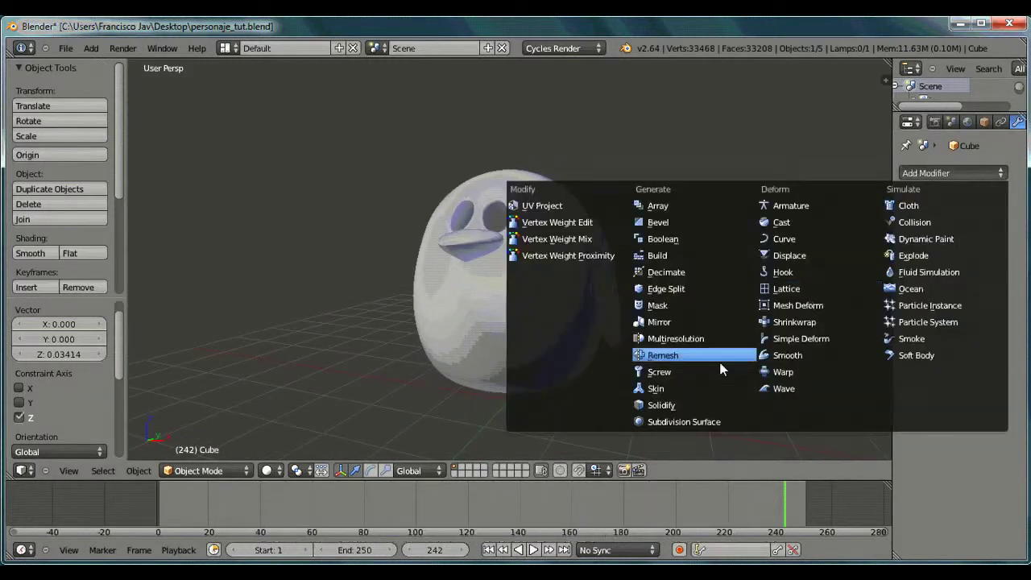
{"action": "left_click", "coordinate": [709, 355]}
{"action": "middle_click_drag", "start_coordinate": [709, 262], "coordinate": [647, 304]}
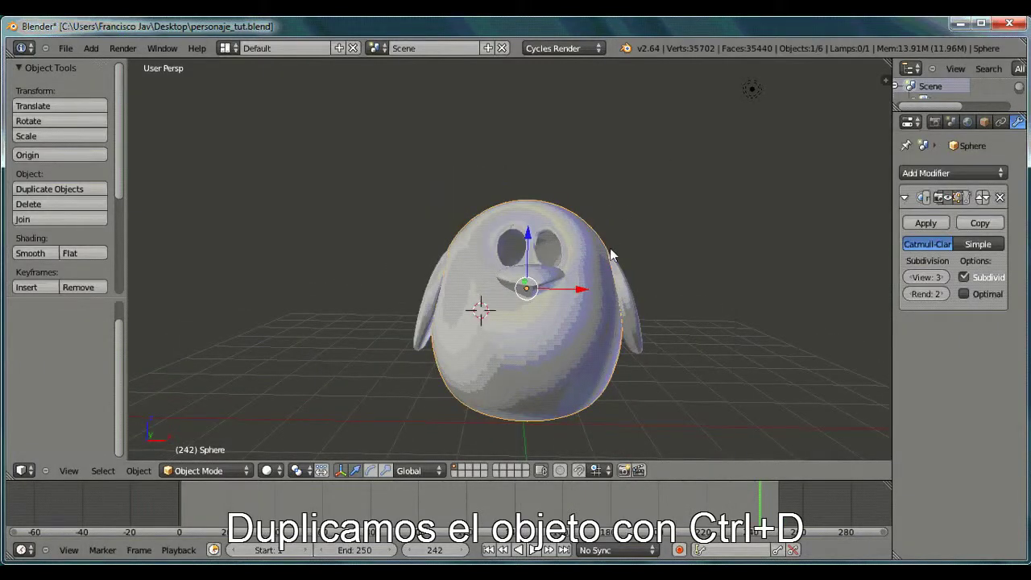
Step: Add a UV sphere for the eyes and raise it 2.545 along Z above the character's head
{"action": "scroll", "coordinate": [610, 255], "scroll_direction": "up", "scroll_amount": 3}
{"action": "middle_click_drag", "start_coordinate": [668, 283], "coordinate": [614, 297]}
{"action": "left_click", "coordinate": [90, 48]}
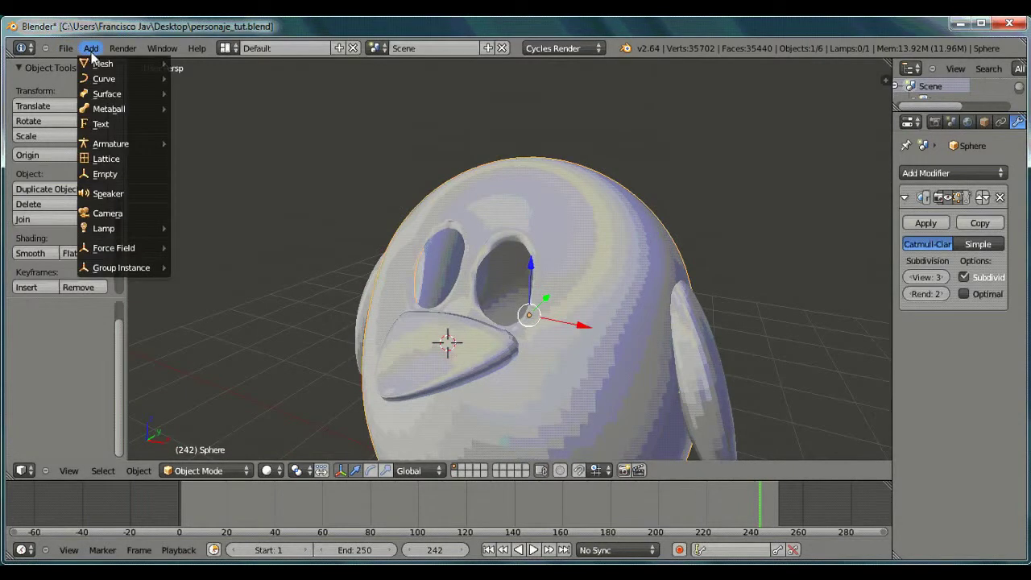
{"action": "mouse_move", "coordinate": [111, 71]}
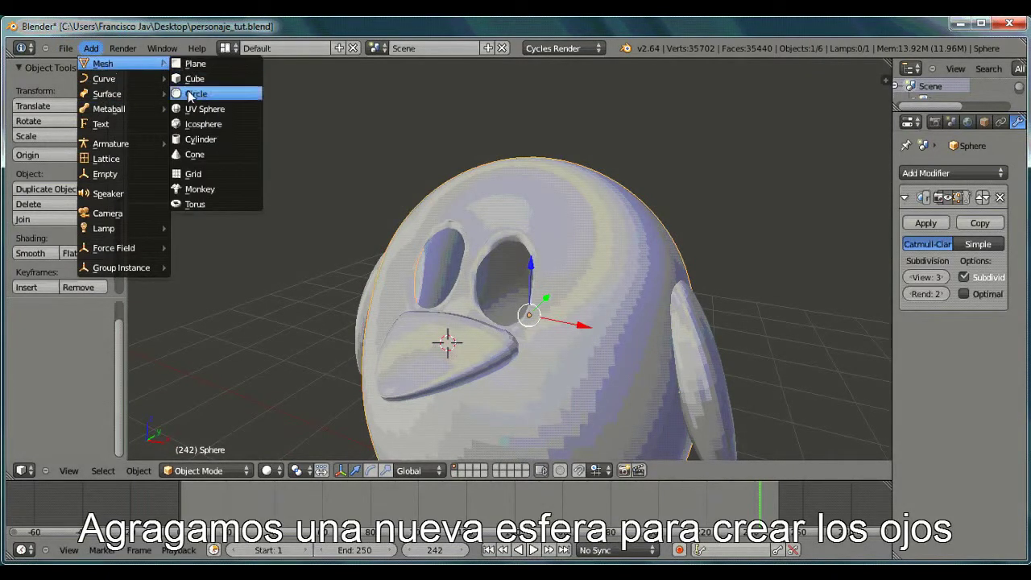
{"action": "left_click", "coordinate": [205, 108]}
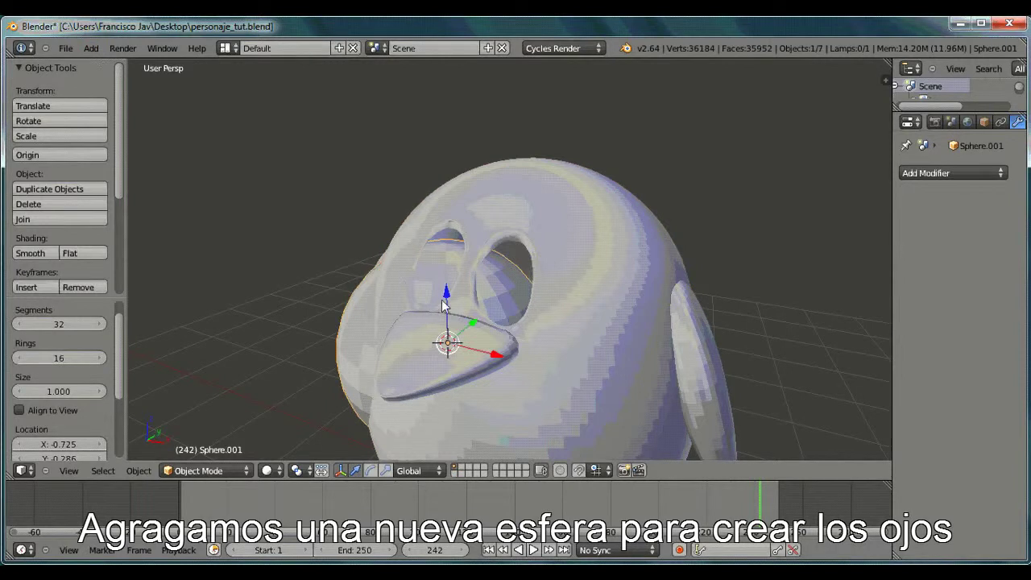
{"action": "scroll", "coordinate": [443, 305], "scroll_direction": "down", "scroll_amount": 4}
{"action": "left_click_drag", "start_coordinate": [476, 262], "coordinate": [462, 101]}
{"action": "middle_click_drag", "start_coordinate": [463, 105], "coordinate": [477, 193]}
Step: Rotate the new sphere 90° about the global X axis
{"action": "key", "text": "r"}
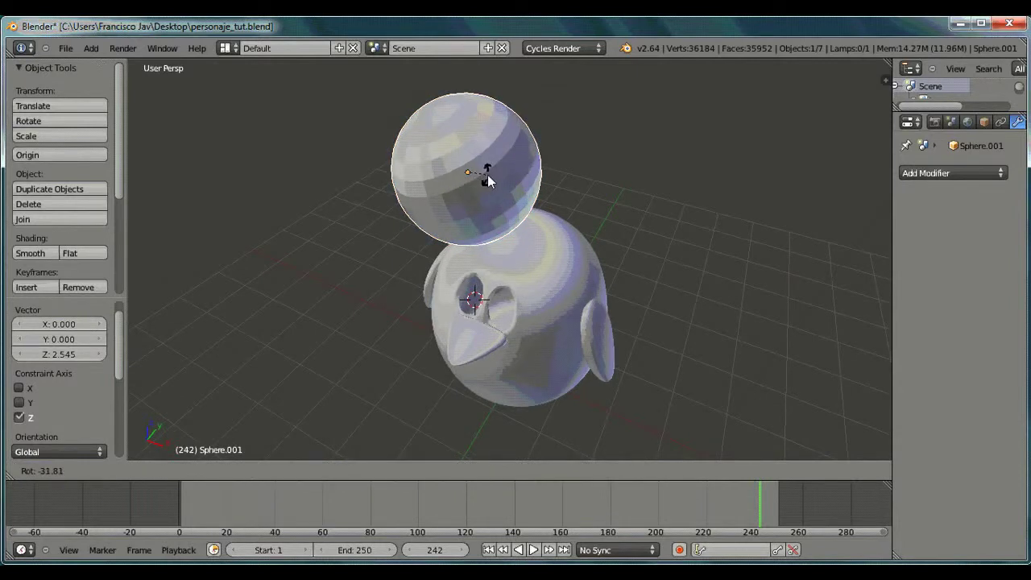
{"action": "key", "text": "x"}
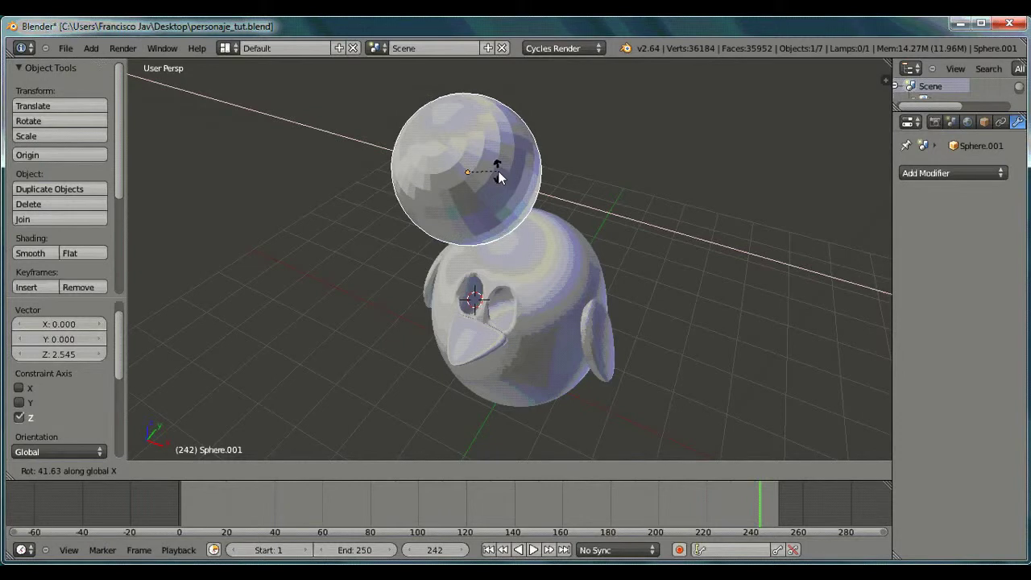
{"action": "key", "text": "Return"}
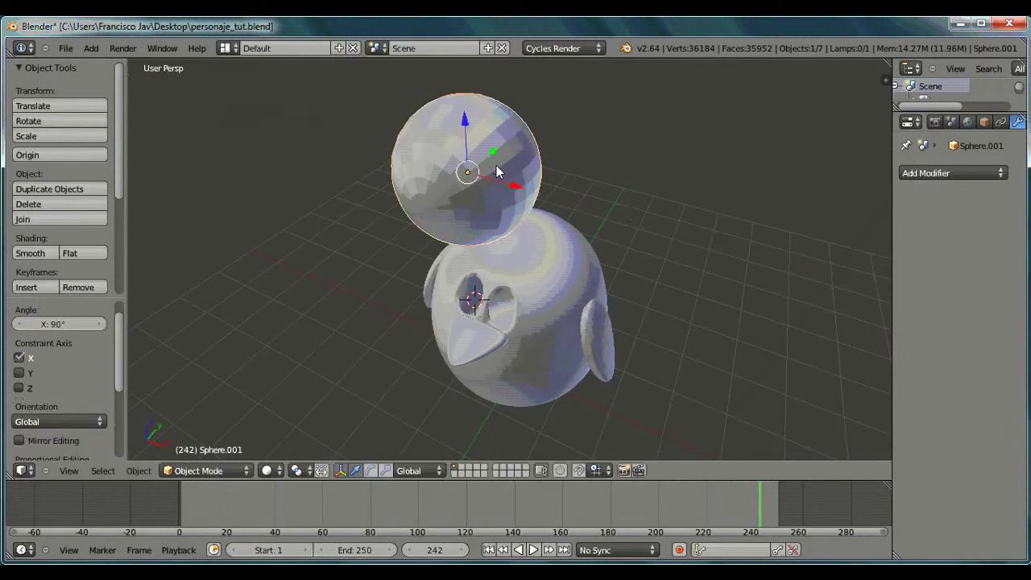
Step: Scale the sphere uniformly to 0.327 and then by a further 1.263
{"action": "middle_click_drag", "start_coordinate": [461, 208], "coordinate": [509, 172]}
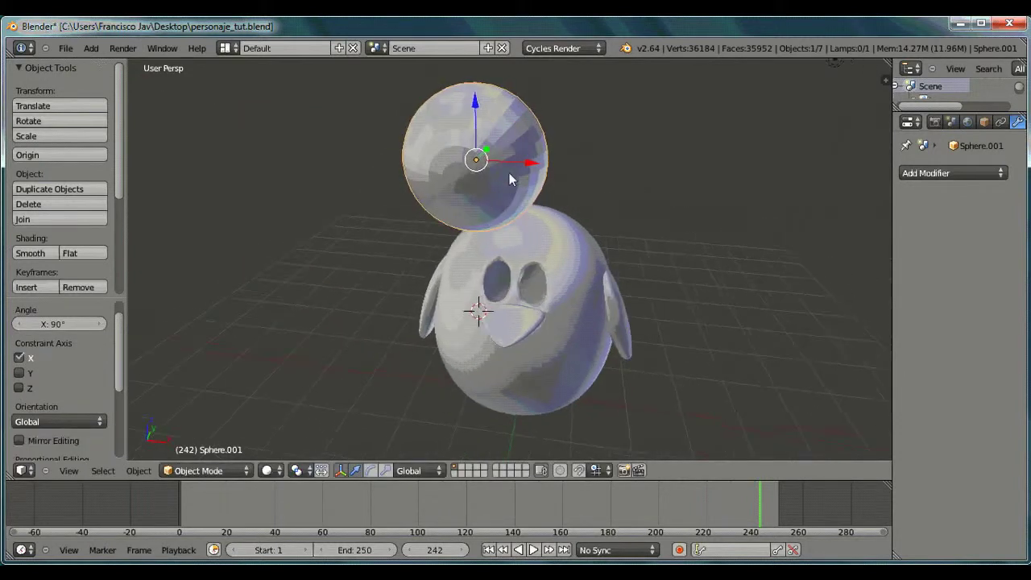
{"action": "key", "text": "s"}
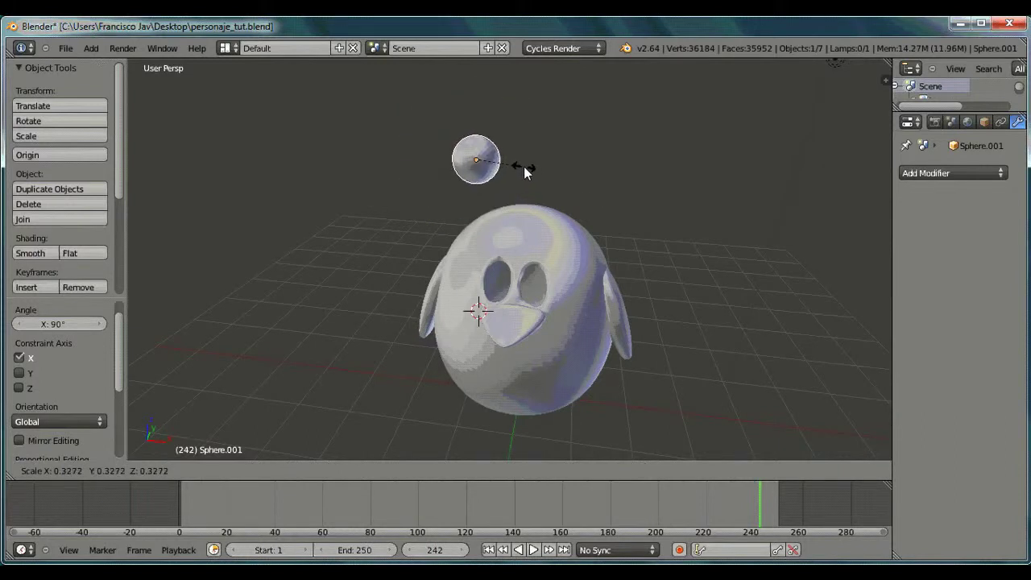
{"action": "left_click", "coordinate": [524, 166]}
{"action": "key", "text": "s"}
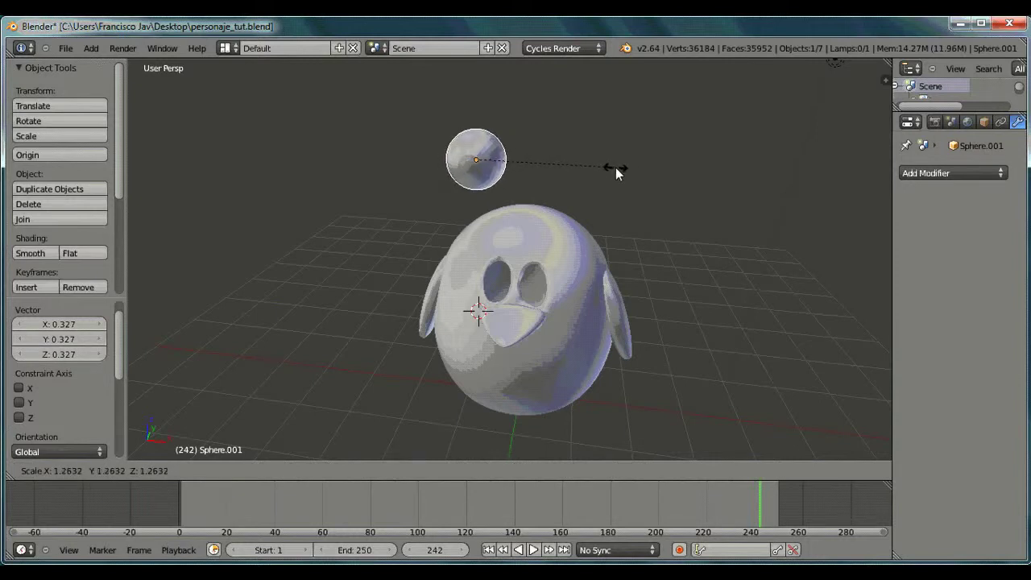
{"action": "left_click", "coordinate": [615, 168]}
Step: Stretch the sphere by 1.432 along Z into an oval and scale it down slightly overall
{"action": "key", "text": "s"}
{"action": "key", "text": "x"}
{"action": "key", "text": "z"}
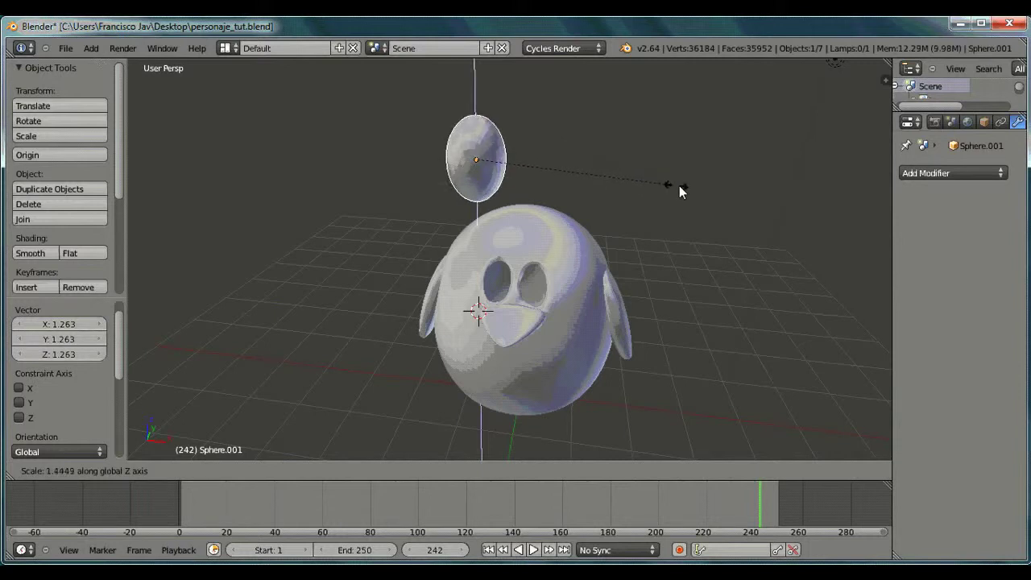
{"action": "left_click", "coordinate": [676, 185]}
{"action": "key", "text": "s"}
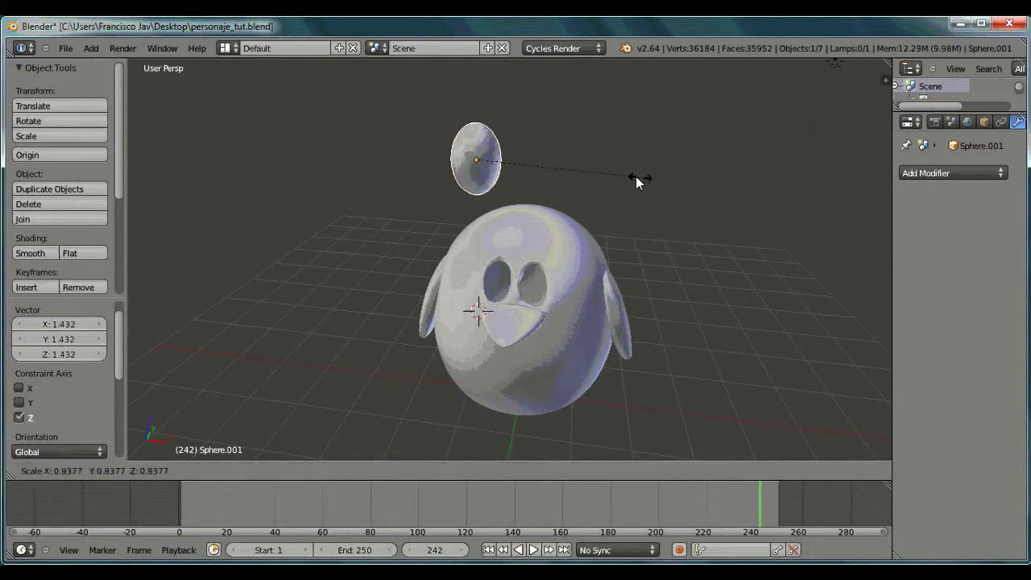
{"action": "left_click", "coordinate": [599, 175]}
{"action": "middle_click_drag", "start_coordinate": [599, 175], "coordinate": [549, 156]}
{"action": "key", "text": "s"}
{"action": "left_click", "coordinate": [550, 155]}
Step: Duplicate the oval eye sphere and place the copy beside it along the X axis
{"action": "key", "text": "shift+s"}
{"action": "key", "text": "Escape"}
{"action": "key", "text": "shift+d"}
{"action": "key", "text": "x"}
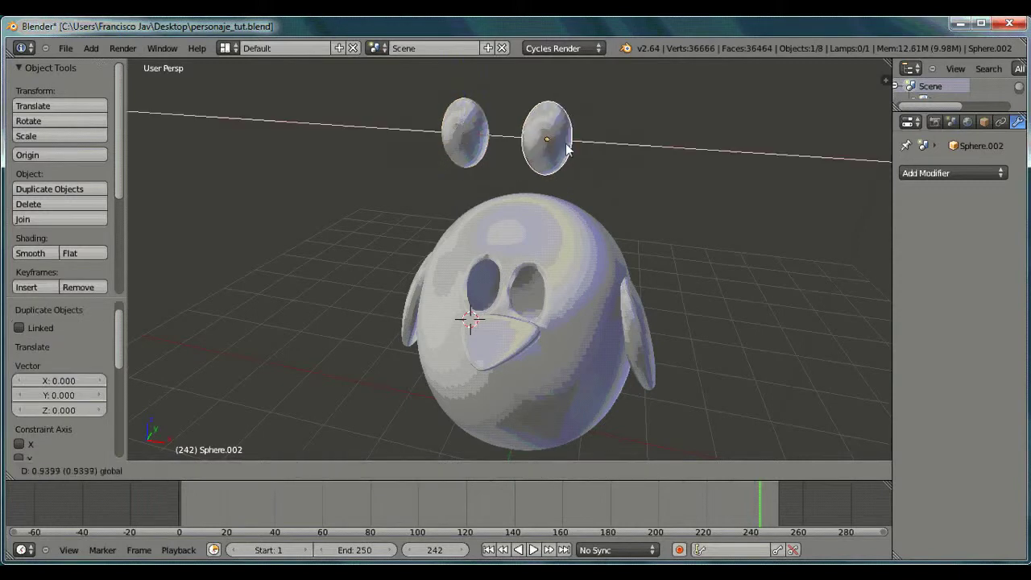
{"action": "left_click", "coordinate": [516, 139]}
Step: Lower both eye spheres 1.941 along Z and shift them 0.404 along X toward the eye openings
{"action": "left_click_drag", "start_coordinate": [491, 86], "coordinate": [505, 239]}
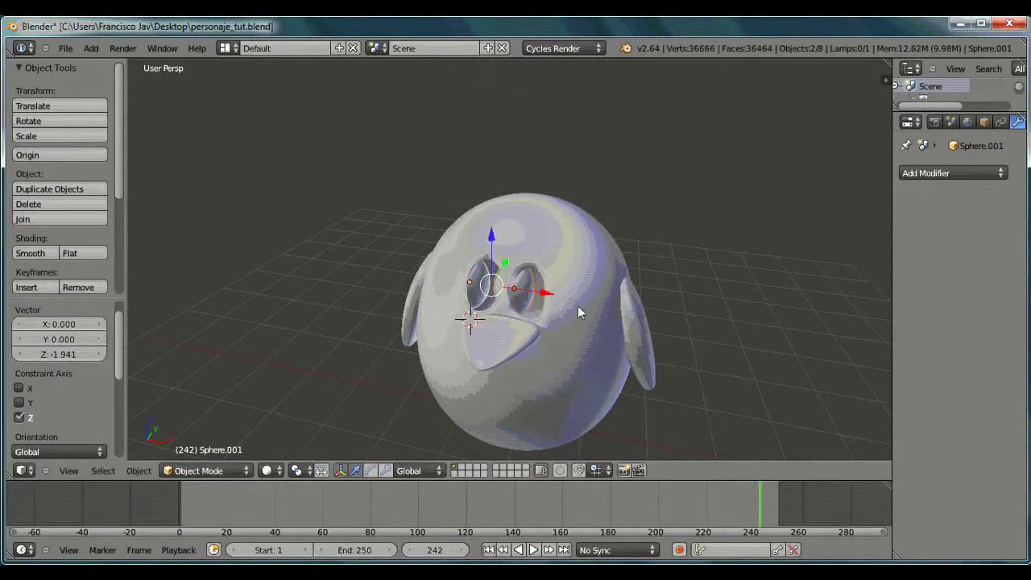
{"action": "middle_click_drag", "start_coordinate": [578, 310], "coordinate": [615, 282]}
{"action": "left_click_drag", "start_coordinate": [560, 284], "coordinate": [576, 287]}
{"action": "left_click", "coordinate": [573, 276]}
Step: Move both eye spheres forward 0.665 along negative Y so they fill the eye openings
{"action": "middle_click_drag", "start_coordinate": [573, 276], "coordinate": [517, 216]}
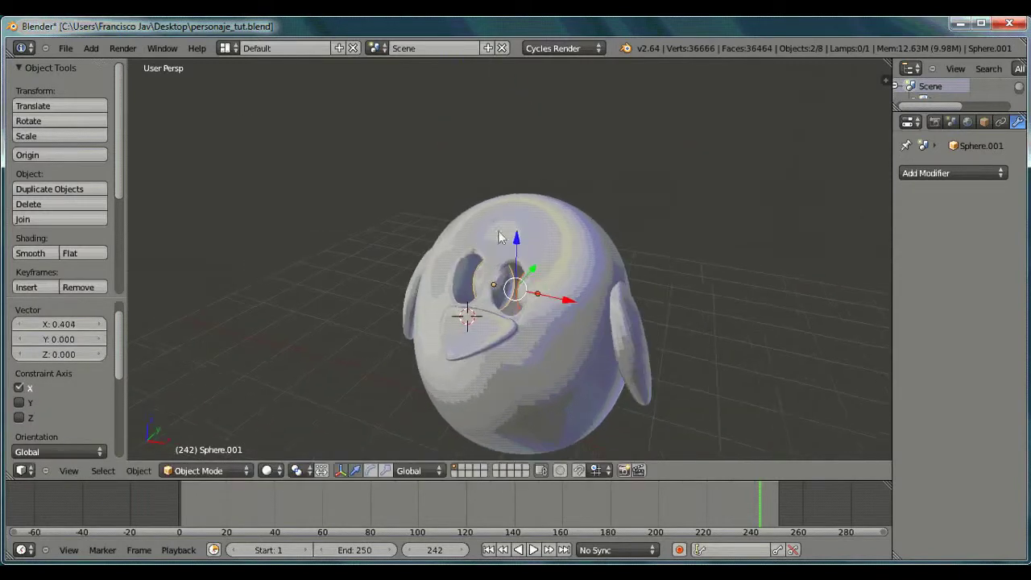
{"action": "key", "text": "g"}
{"action": "key", "text": "y"}
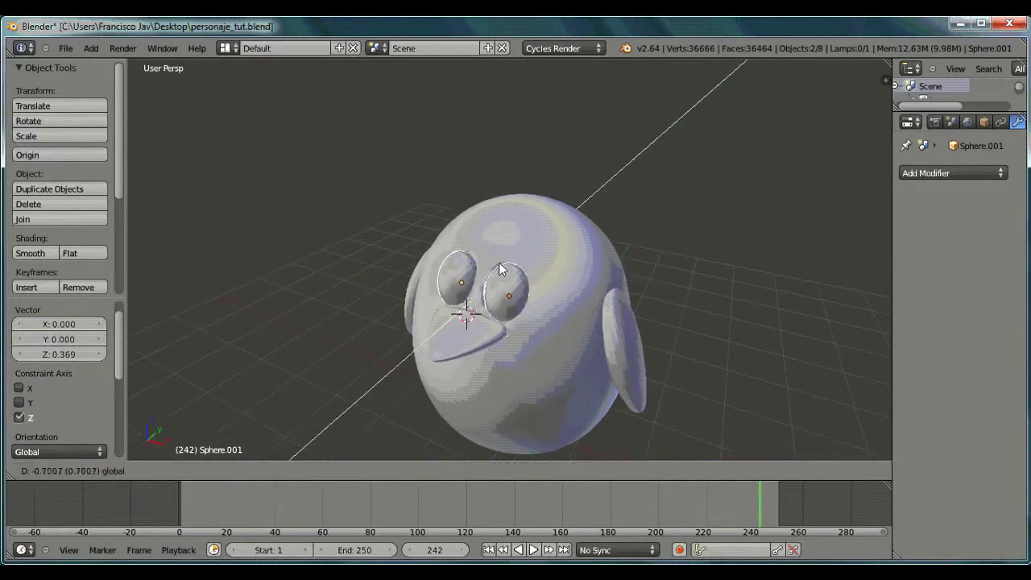
{"action": "left_click_drag", "start_coordinate": [500, 264], "coordinate": [501, 263]}
{"action": "scroll", "coordinate": [539, 322], "scroll_direction": "up", "scroll_amount": 2}
{"action": "middle_click_drag", "start_coordinate": [537, 333], "coordinate": [611, 342]}
{"action": "scroll", "coordinate": [608, 342], "scroll_direction": "up", "scroll_amount": 1}
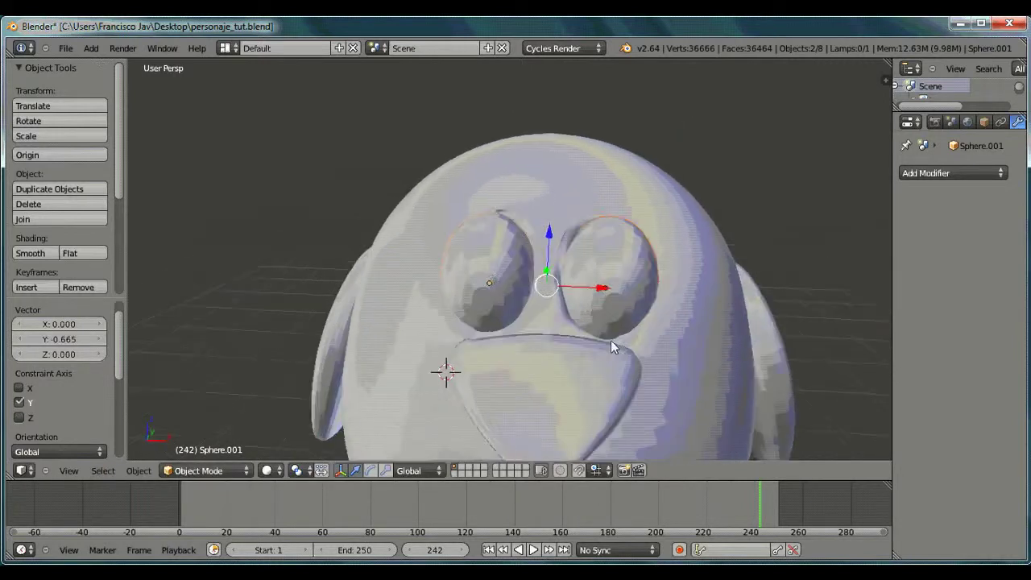
Step: Tilt both eye spheres backward about the global X axis and adjust their depth along Y
{"action": "key", "text": "r"}
{"action": "key", "text": "x"}
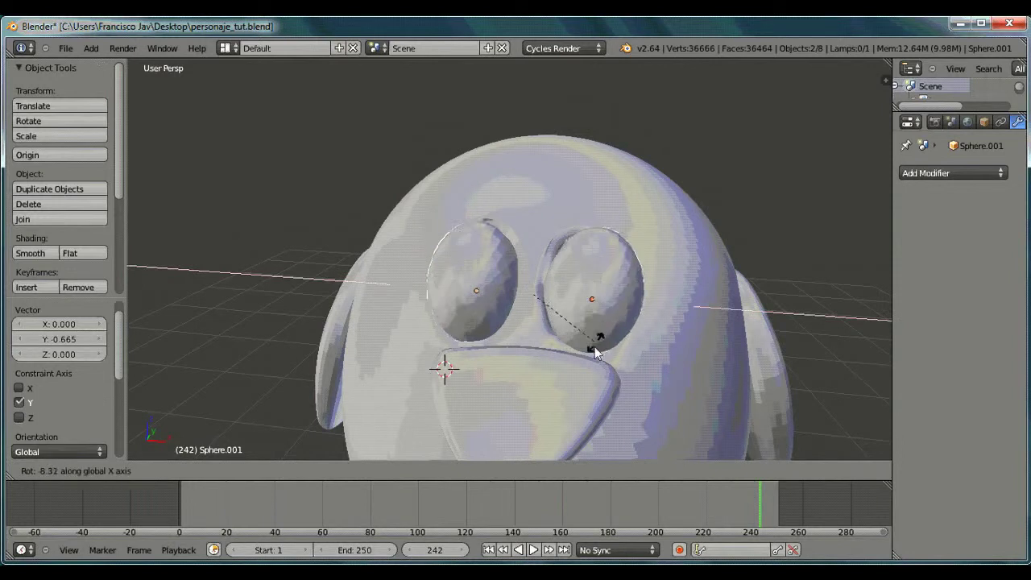
{"action": "left_click", "coordinate": [591, 354]}
{"action": "middle_click_drag", "start_coordinate": [591, 352], "coordinate": [593, 313]}
{"action": "key", "text": "g"}
{"action": "key", "text": "y"}
{"action": "left_click", "coordinate": [465, 297]}
{"action": "left_click_drag", "start_coordinate": [593, 313], "coordinate": [595, 313]}
Step: Select a single eye sphere and fine-tune its position inside its opening
{"action": "right_click", "coordinate": [616, 318]}
{"action": "left_click_drag", "start_coordinate": [656, 320], "coordinate": [624, 326]}
{"action": "middle_click_drag", "start_coordinate": [626, 325], "coordinate": [507, 300]}
{"action": "left_click_drag", "start_coordinate": [494, 287], "coordinate": [506, 292]}
{"action": "left_click_drag", "start_coordinate": [465, 251], "coordinate": [465, 258]}
{"action": "left_click_drag", "start_coordinate": [501, 294], "coordinate": [498, 295]}
Step: Select an eye sphere from the new angle, nudge it and adjust its height along Z
{"action": "middle_click_drag", "start_coordinate": [406, 303], "coordinate": [473, 295]}
{"action": "right_click", "coordinate": [450, 282]}
{"action": "mouse_move", "coordinate": [466, 273]}
{"action": "left_mouse_down"}
{"action": "mouse_move", "coordinate": [477, 260]}
{"action": "mouse_move", "coordinate": [462, 275]}
{"action": "left_mouse_up"}
{"action": "key", "text": "g"}
{"action": "key", "text": "z"}
Step: Rotate both eye spheres about the global X axis to follow the curve of the face
{"action": "middle_click_drag", "start_coordinate": [405, 270], "coordinate": [467, 321]}
{"action": "key", "text": "r"}
{"action": "key", "text": "x"}
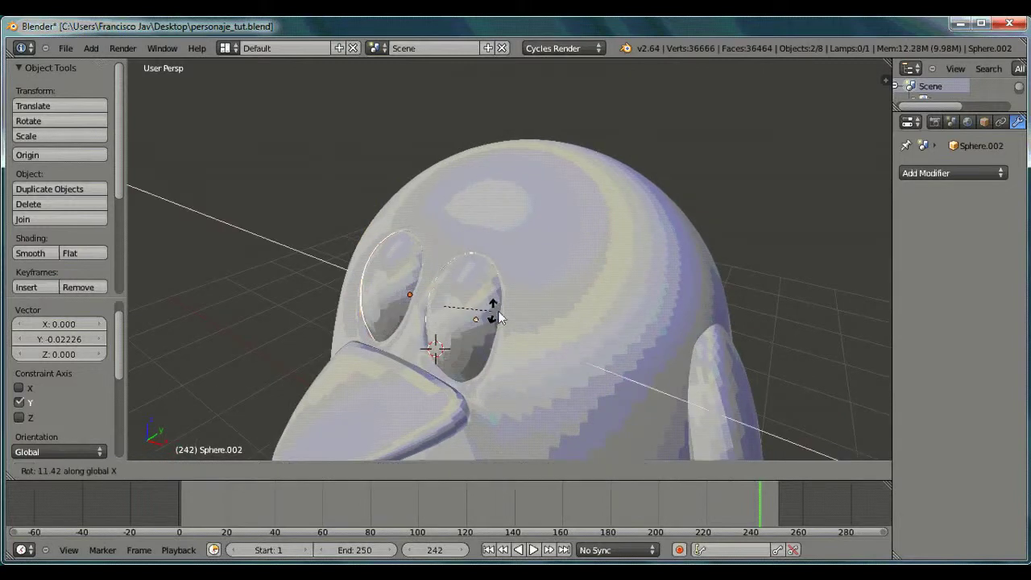
{"action": "left_click", "coordinate": [513, 342]}
{"action": "middle_click_drag", "start_coordinate": [513, 342], "coordinate": [590, 360]}
{"action": "middle_click_drag", "start_coordinate": [406, 337], "coordinate": [566, 344]}
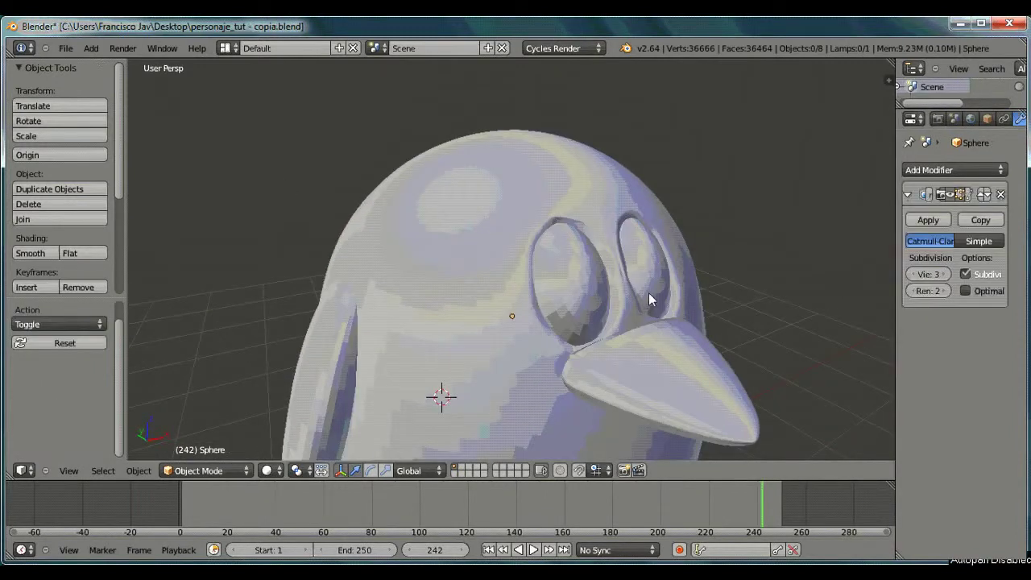
Step: Add a cube at the 3D cursor in front of the body's base for the foot
{"action": "middle_click_drag", "start_coordinate": [649, 299], "coordinate": [626, 288]}
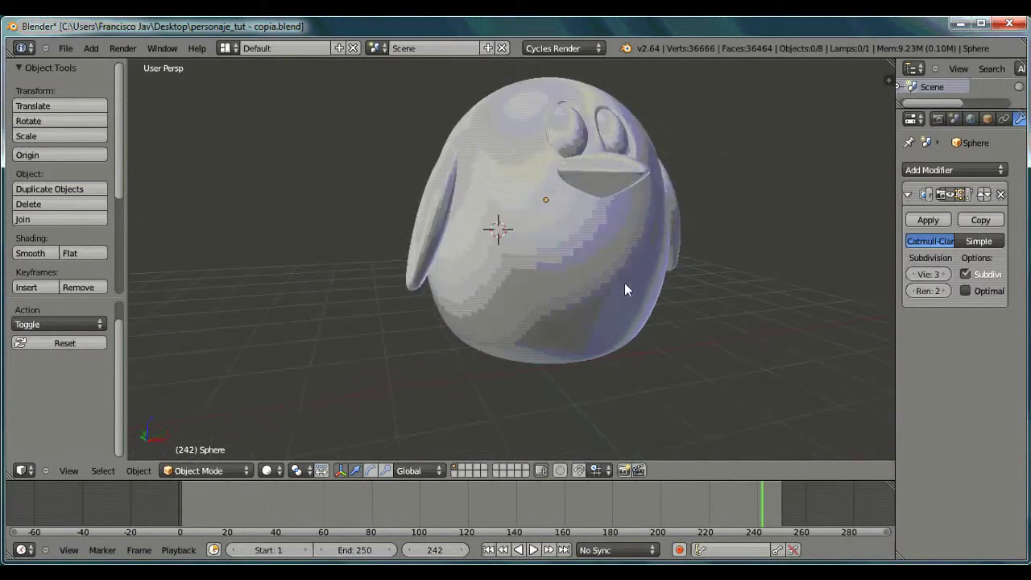
{"action": "middle_click_drag", "start_coordinate": [603, 464], "coordinate": [241, 95]}
{"action": "left_click", "coordinate": [91, 48]}
{"action": "mouse_move", "coordinate": [125, 64]}
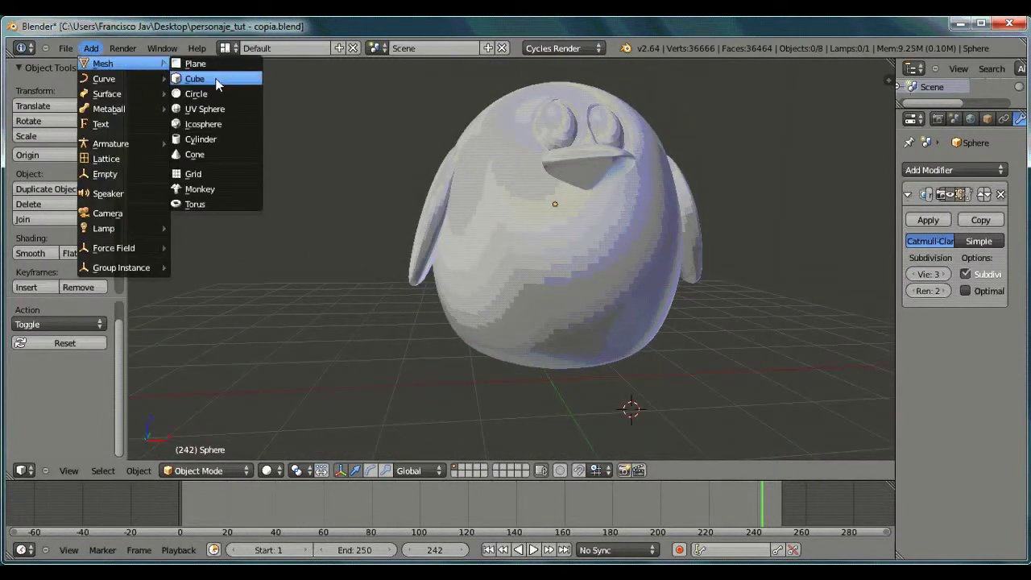
{"action": "left_click", "coordinate": [216, 83]}
Step: Scale the cube uniformly to 0.289 and flatten it to 0.225 along Z
{"action": "middle_click_drag", "start_coordinate": [775, 364], "coordinate": [656, 357]}
{"action": "key", "text": "s"}
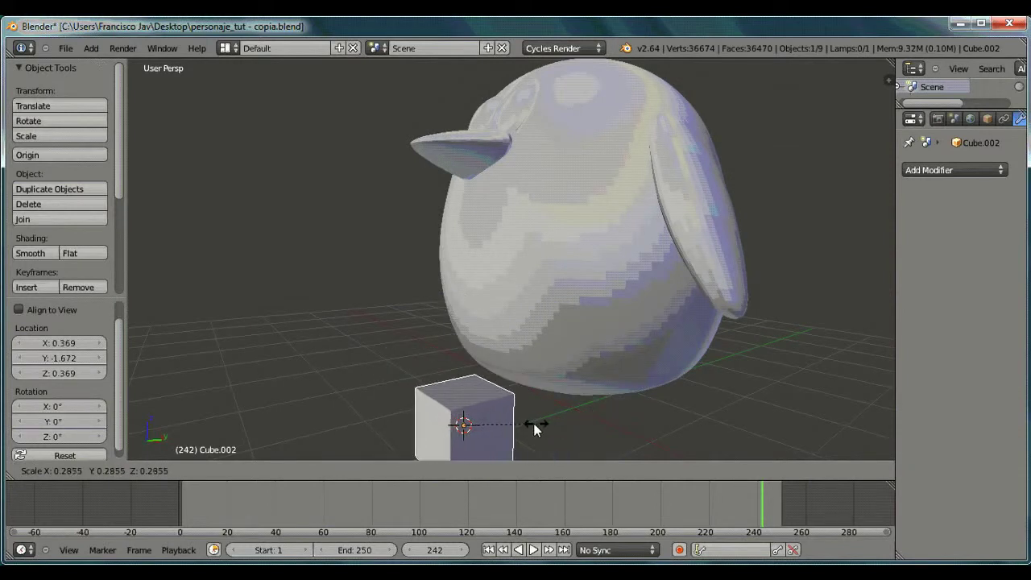
{"action": "left_click", "coordinate": [535, 429]}
{"action": "key", "text": "s"}
{"action": "key", "text": "x"}
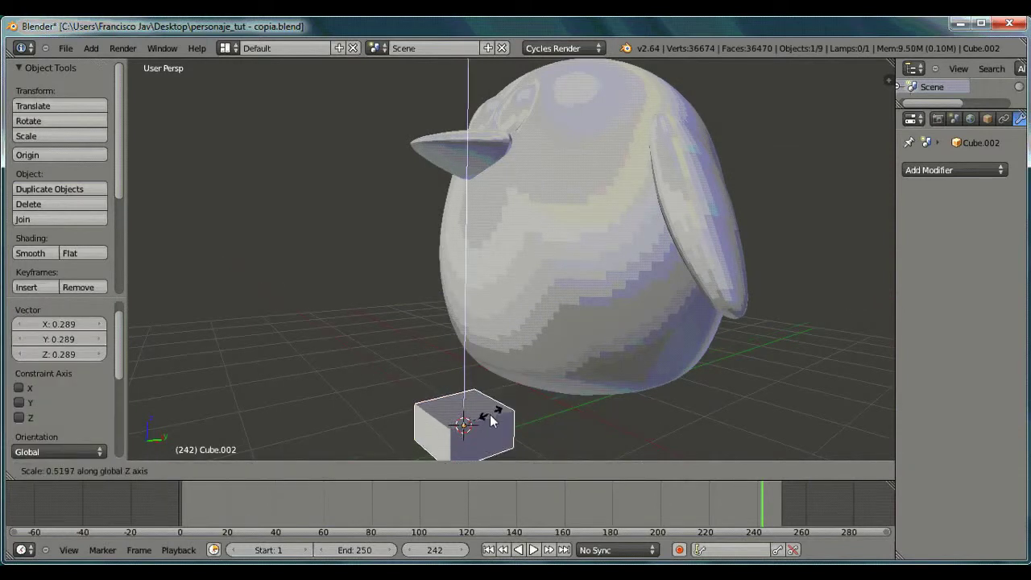
{"action": "left_click", "coordinate": [474, 419]}
Step: In Edit Mode, add two lengthwise loop cuts that divide the flat block into three strips
{"action": "middle_click_drag", "start_coordinate": [628, 462], "coordinate": [639, 344]}
{"action": "scroll", "coordinate": [584, 341], "scroll_direction": "up", "scroll_amount": 4}
{"action": "left_click", "coordinate": [202, 471]}
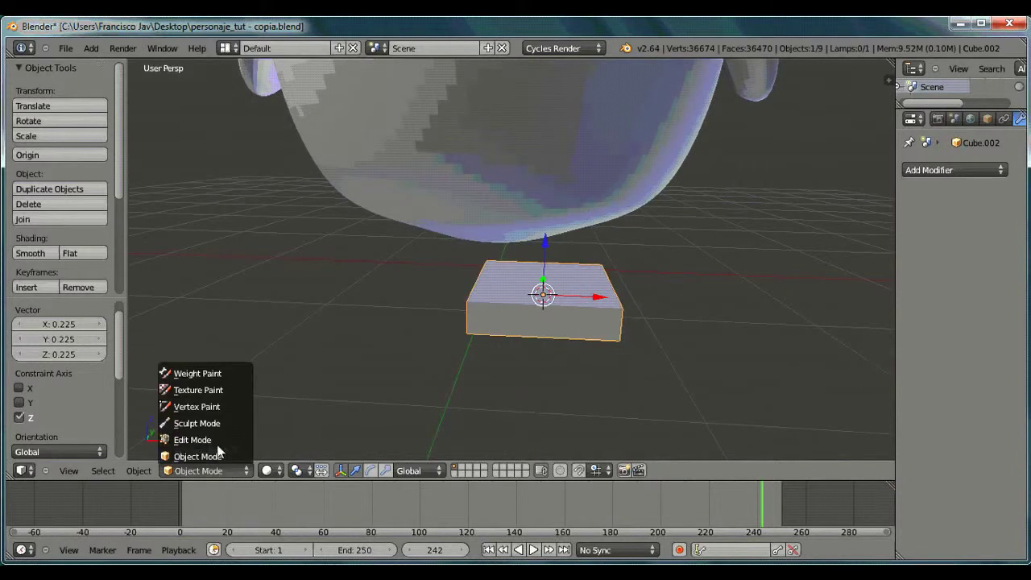
{"action": "left_click", "coordinate": [195, 440]}
{"action": "key", "text": "ctrl+r"}
{"action": "left_click", "coordinate": [540, 312]}
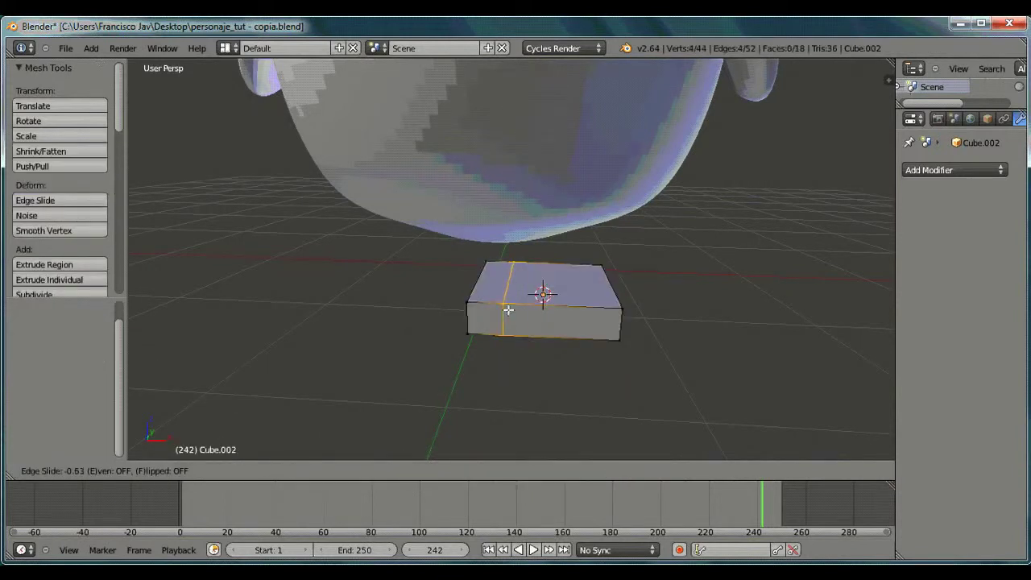
{"action": "left_click", "coordinate": [515, 309]}
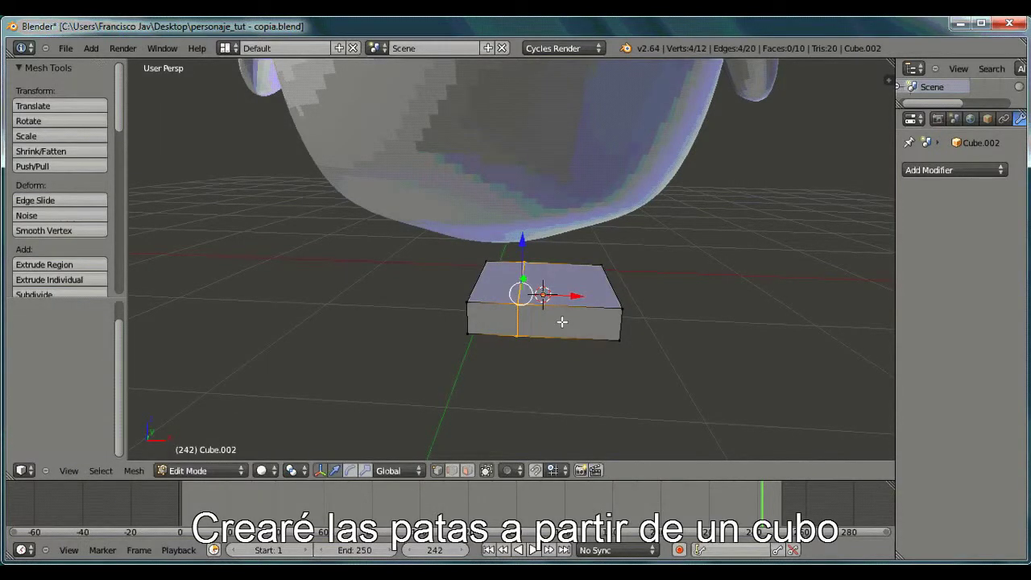
{"action": "key", "text": "ctrl+r"}
{"action": "left_click", "coordinate": [556, 318]}
{"action": "left_click", "coordinate": [556, 321]}
Step: Extrude the front face of one outer strip 0.382 along negative Y and shift it outward about 0.057 along X
{"action": "left_click", "coordinate": [467, 470]}
{"action": "right_click", "coordinate": [493, 318]}
{"action": "key", "text": "e"}
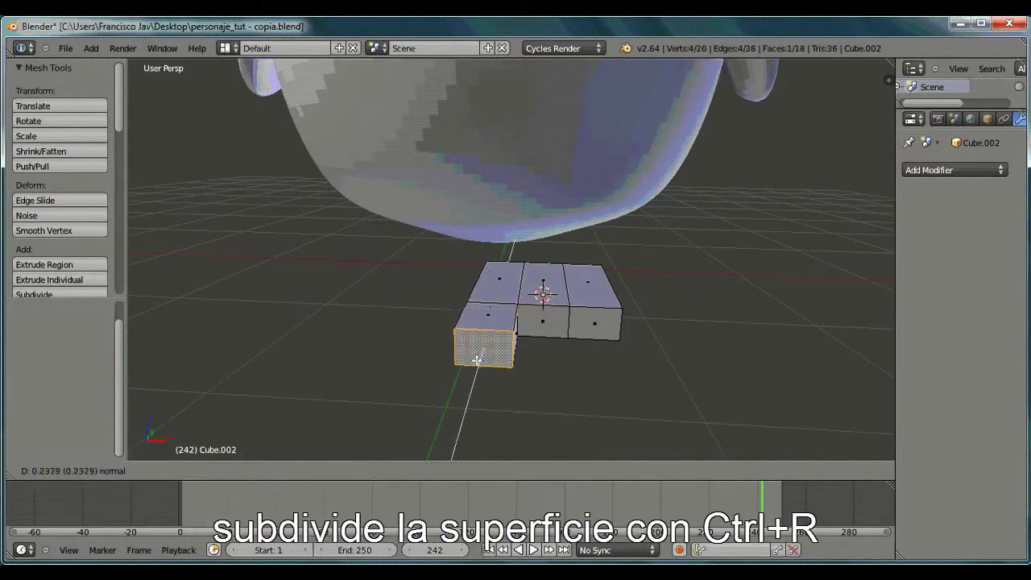
{"action": "left_click", "coordinate": [474, 364]}
{"action": "key", "text": "g"}
{"action": "key", "text": "x"}
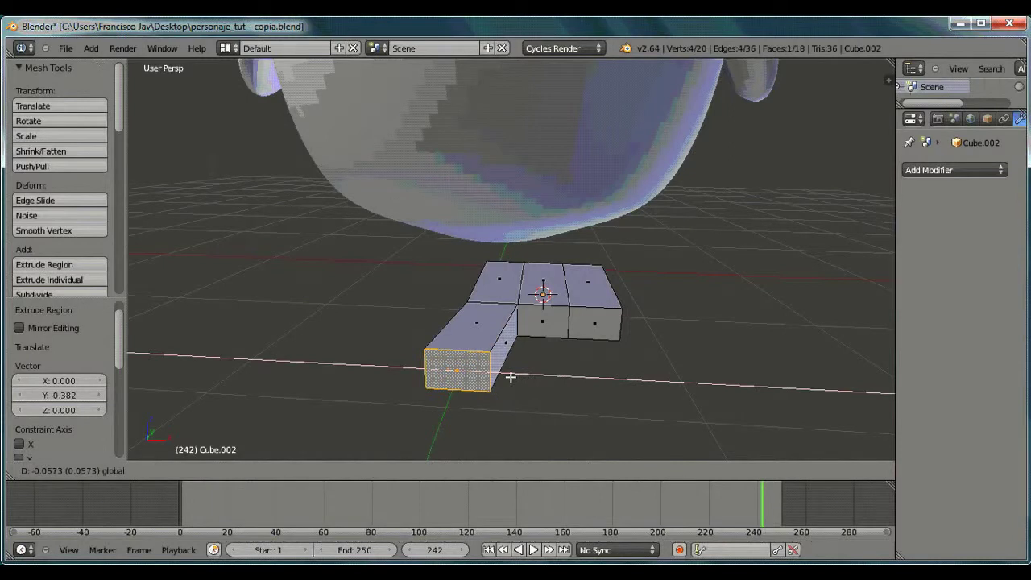
{"action": "left_click", "coordinate": [510, 377]}
Step: Extrude the middle strip's front face and move it 0.363 along negative Y to form the central toe
{"action": "right_click", "coordinate": [555, 321]}
{"action": "key", "text": "ctrl+e"}
{"action": "key", "text": "e"}
{"action": "left_click", "coordinate": [575, 320]}
{"action": "middle_click_drag", "start_coordinate": [632, 339], "coordinate": [446, 306]}
{"action": "key", "text": "g"}
{"action": "key", "text": "y"}
{"action": "left_click", "coordinate": [441, 404]}
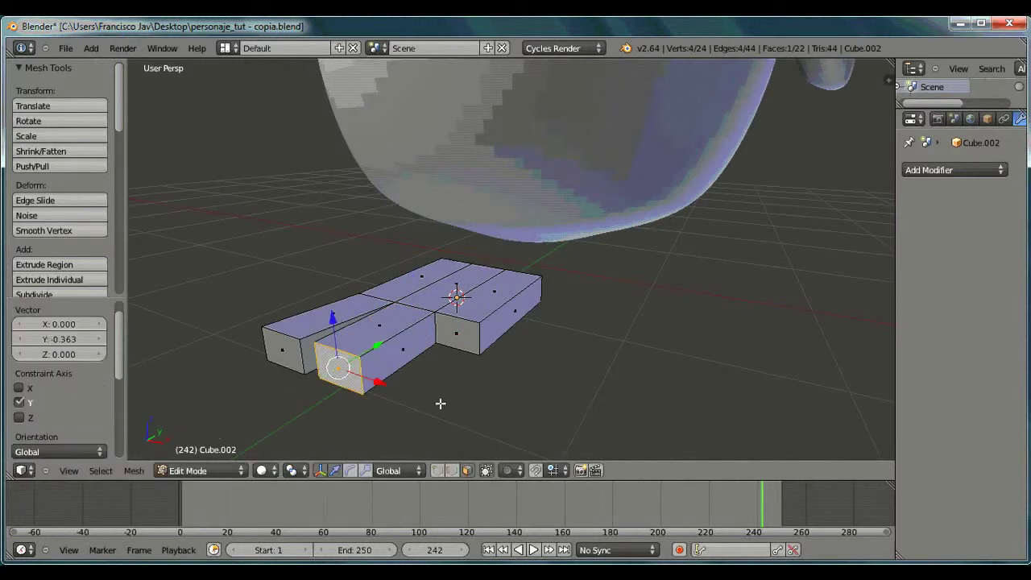
Step: Extrude the remaining strip's front face about 0.373 forward and shift it 0.082 along X to splay the toe
{"action": "middle_click_drag", "start_coordinate": [441, 403], "coordinate": [577, 349]}
{"action": "key", "text": "e"}
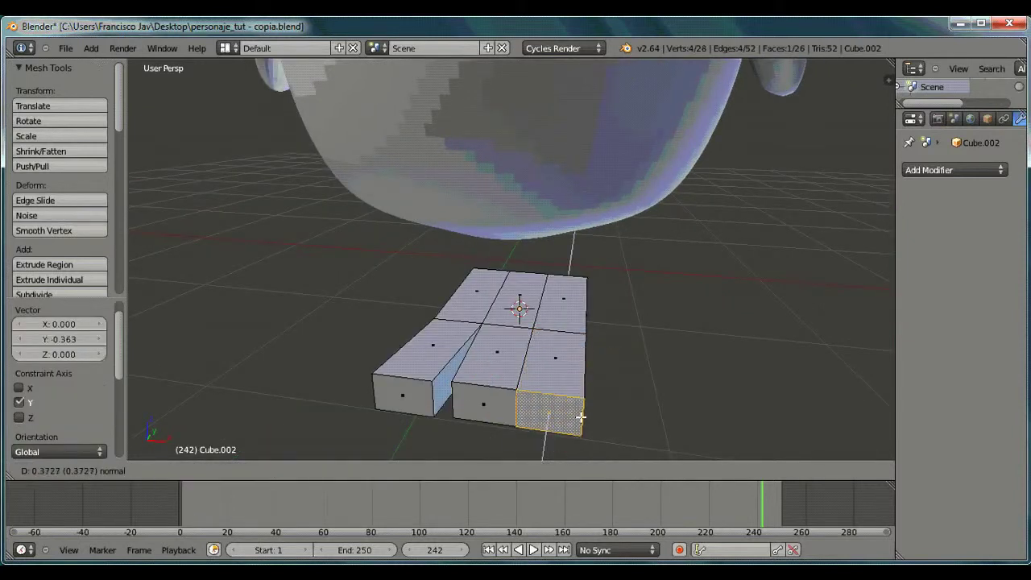
{"action": "left_click", "coordinate": [580, 417]}
{"action": "key", "text": "g"}
{"action": "key", "text": "x"}
{"action": "left_click", "coordinate": [632, 422]}
{"action": "middle_click_drag", "start_coordinate": [632, 422], "coordinate": [566, 266]}
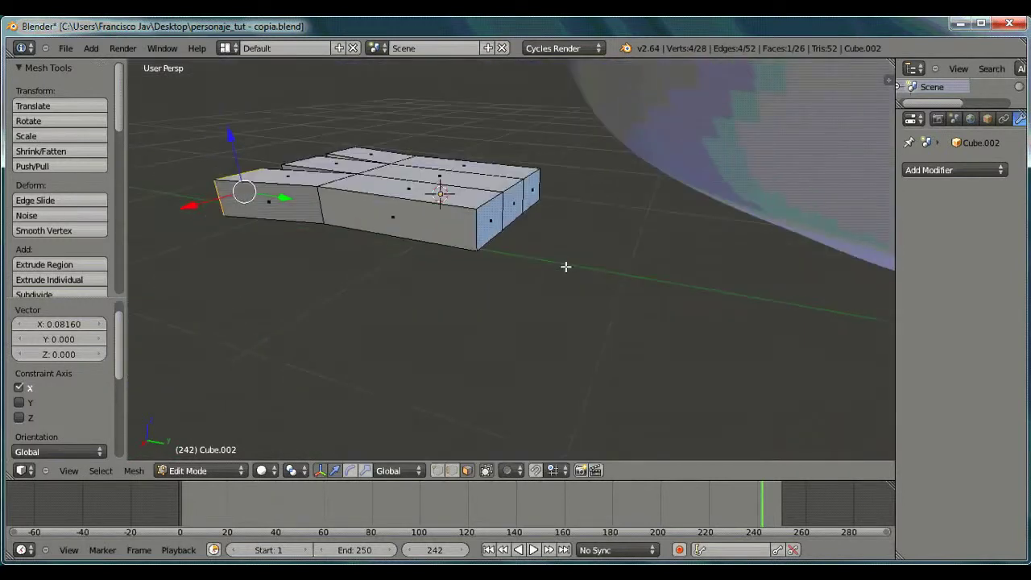
Step: Move the flat block's two outer rear corner edges inward along X to taper the heel of the foot
{"action": "middle_click_drag", "start_coordinate": [476, 242], "coordinate": [474, 262]}
{"action": "right_click", "coordinate": [473, 268]}
{"action": "key", "text": "g"}
{"action": "key", "text": "x"}
{"action": "left_click", "coordinate": [467, 274]}
{"action": "right_click", "coordinate": [545, 197]}
{"action": "key", "text": "g"}
{"action": "key", "text": "x"}
{"action": "left_click", "coordinate": [515, 224]}
{"action": "left_click_drag", "start_coordinate": [475, 268], "coordinate": [579, 226]}
{"action": "mouse_move", "coordinate": [423, 306]}
{"action": "middle_mouse_down"}
{"action": "mouse_move", "coordinate": [495, 373]}
{"action": "mouse_move", "coordinate": [518, 380]}
{"action": "mouse_move", "coordinate": [416, 312]}
{"action": "middle_mouse_up"}
Step: Select the three heel end faces together and move them 0.204 along negative Y to shorten the foot
{"action": "right_click", "coordinate": [470, 474]}
{"action": "middle_click_drag", "start_coordinate": [576, 205], "coordinate": [472, 239]}
{"action": "right_click", "coordinate": [495, 173]}
{"action": "right_click", "coordinate": [474, 182], "text": "shift"}
{"action": "right_click", "coordinate": [440, 192], "text": "shift"}
{"action": "middle_click_drag", "start_coordinate": [441, 192], "coordinate": [633, 256]}
{"action": "left_click_drag", "start_coordinate": [619, 271], "coordinate": [559, 278]}
Step: Add a crosswise loop cut across the foot's body and slide it toward the toes
{"action": "middle_click_drag", "start_coordinate": [427, 319], "coordinate": [461, 300]}
{"action": "key", "text": "ctrl+r"}
{"action": "left_click", "coordinate": [494, 283]}
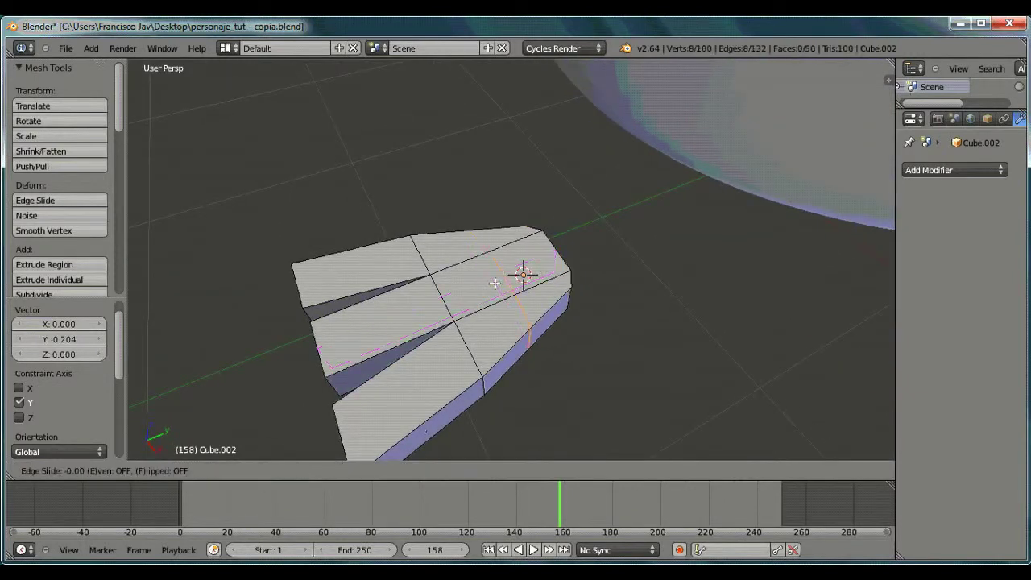
{"action": "left_click", "coordinate": [477, 290]}
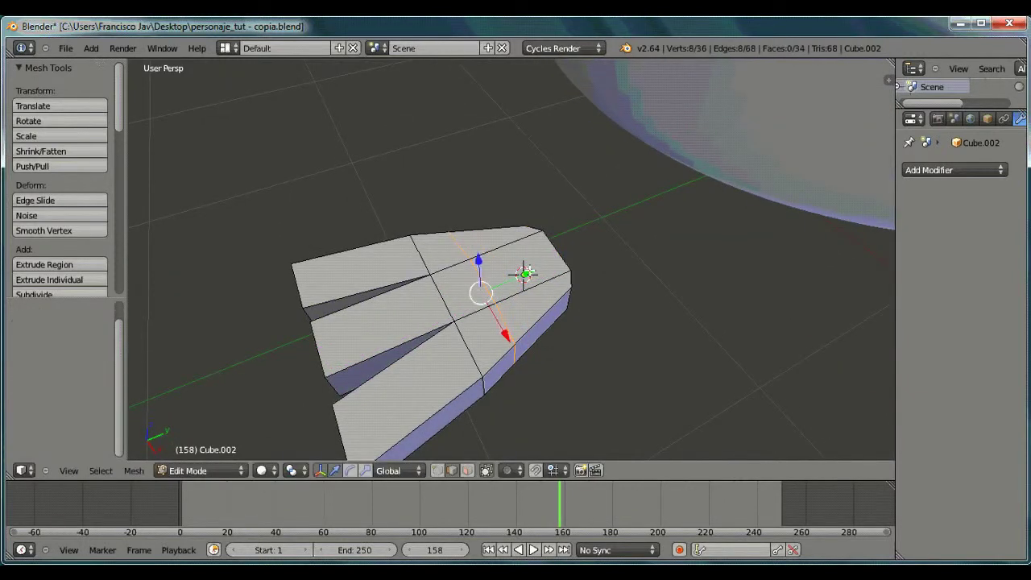
Step: Extrude the middle strip's rear top face upward to form the leg, and raise it a further 0.106 along Z
{"action": "right_click", "coordinate": [520, 266]}
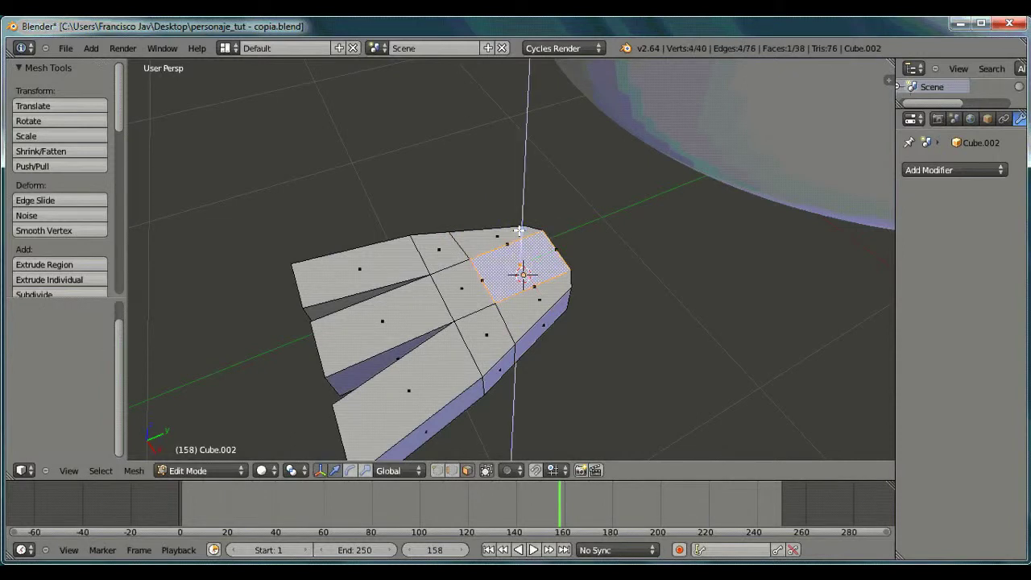
{"action": "left_click", "coordinate": [524, 214]}
{"action": "middle_click_drag", "start_coordinate": [524, 214], "coordinate": [419, 246]}
{"action": "left_click_drag", "start_coordinate": [498, 68], "coordinate": [502, 35]}
{"action": "middle_click_drag", "start_coordinate": [487, 108], "coordinate": [593, 403]}
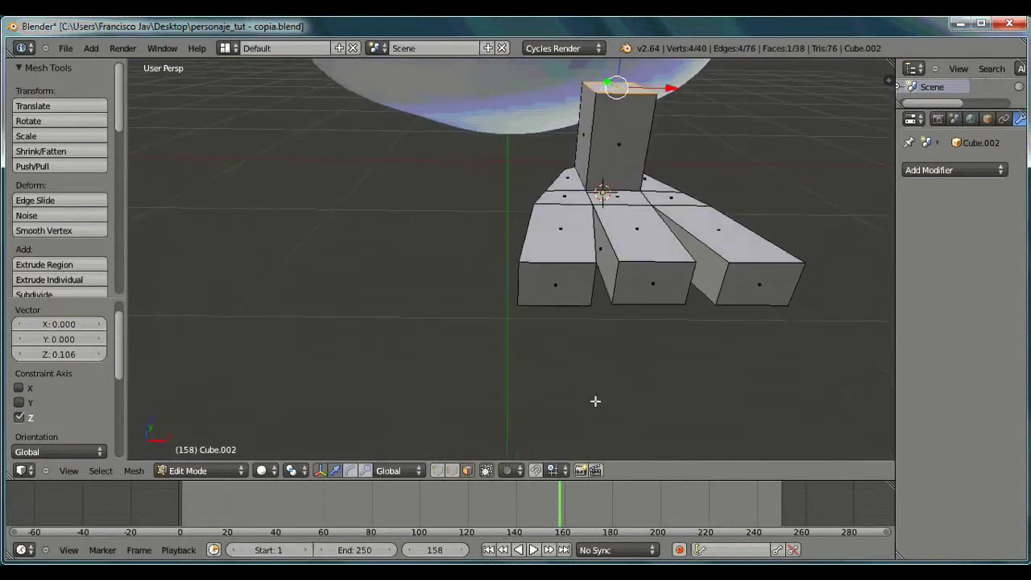
Step: Add three lengthwise loop cuts to the foot, one through the middle of each toe
{"action": "key", "text": "ctrl+r"}
{"action": "left_click", "coordinate": [559, 288]}
{"action": "left_click", "coordinate": [568, 286]}
{"action": "key", "text": "ctrl+r"}
{"action": "left_click", "coordinate": [647, 270]}
{"action": "left_click", "coordinate": [646, 293]}
{"action": "middle_click_drag", "start_coordinate": [645, 293], "coordinate": [528, 298]}
{"action": "key", "text": "ctrl+r"}
{"action": "left_click", "coordinate": [587, 293]}
{"action": "left_click", "coordinate": [579, 323]}
Step: Move the centre vertical edge of each toe tip forward along Y to give the toes pointed ends
{"action": "middle_click_drag", "start_coordinate": [476, 329], "coordinate": [502, 343]}
{"action": "right_click", "coordinate": [451, 289]}
{"action": "left_click_drag", "start_coordinate": [461, 265], "coordinate": [452, 278]}
{"action": "right_click", "coordinate": [534, 310]}
{"action": "key", "text": "g"}
{"action": "key", "text": "y"}
{"action": "left_click", "coordinate": [658, 343]}
{"action": "middle_click_drag", "start_coordinate": [669, 298], "coordinate": [533, 283]}
{"action": "left_click_drag", "start_coordinate": [529, 286], "coordinate": [518, 293]}
{"action": "middle_click_drag", "start_coordinate": [451, 283], "coordinate": [454, 357]}
{"action": "key", "text": "g"}
{"action": "key", "text": "y"}
{"action": "left_click_drag", "start_coordinate": [474, 415], "coordinate": [474, 414]}
{"action": "middle_click_drag", "start_coordinate": [474, 414], "coordinate": [528, 380]}
Step: Shift the outer edges behind the side toes inward along X, about 0.0175 on one side and 0.0173 on the other
{"action": "right_click", "coordinate": [526, 318]}
{"action": "right_click", "coordinate": [510, 347]}
{"action": "middle_click_drag", "start_coordinate": [509, 347], "coordinate": [568, 299]}
{"action": "right_click", "coordinate": [569, 299]}
{"action": "left_click_drag", "start_coordinate": [618, 286], "coordinate": [629, 261]}
{"action": "right_click", "coordinate": [576, 276]}
{"action": "left_click", "coordinate": [629, 260]}
{"action": "middle_click_drag", "start_coordinate": [697, 267], "coordinate": [559, 312]}
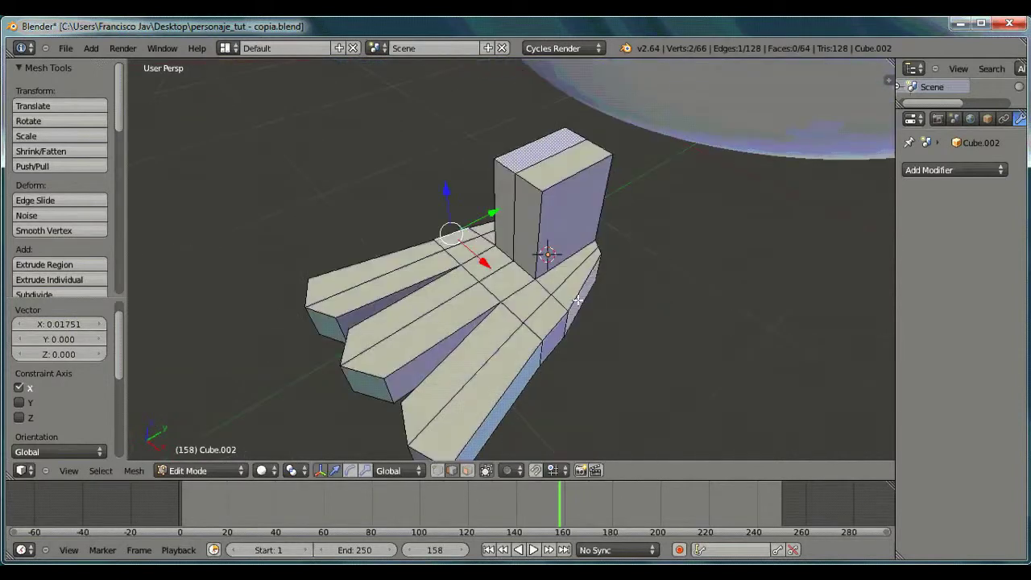
{"action": "middle_click_drag", "start_coordinate": [589, 347], "coordinate": [422, 312]}
{"action": "left_click_drag", "start_coordinate": [407, 343], "coordinate": [402, 348]}
{"action": "middle_click_drag", "start_coordinate": [402, 346], "coordinate": [603, 329]}
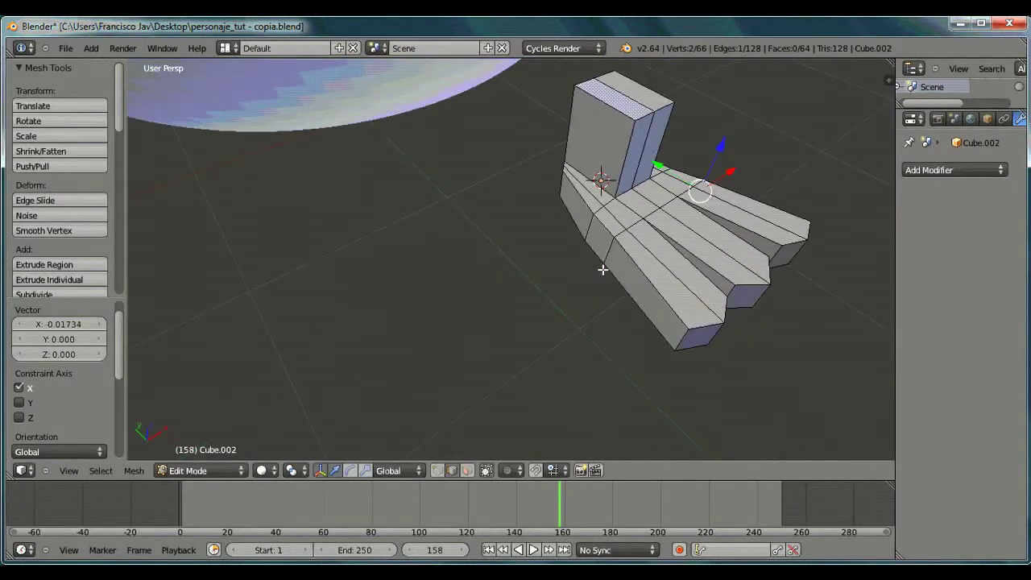
Step: Nudge one side edge of the foot 0.0026 along X and adjust the edge on the opposite side
{"action": "key", "text": "g"}
{"action": "key", "text": "x"}
{"action": "left_click", "coordinate": [604, 239]}
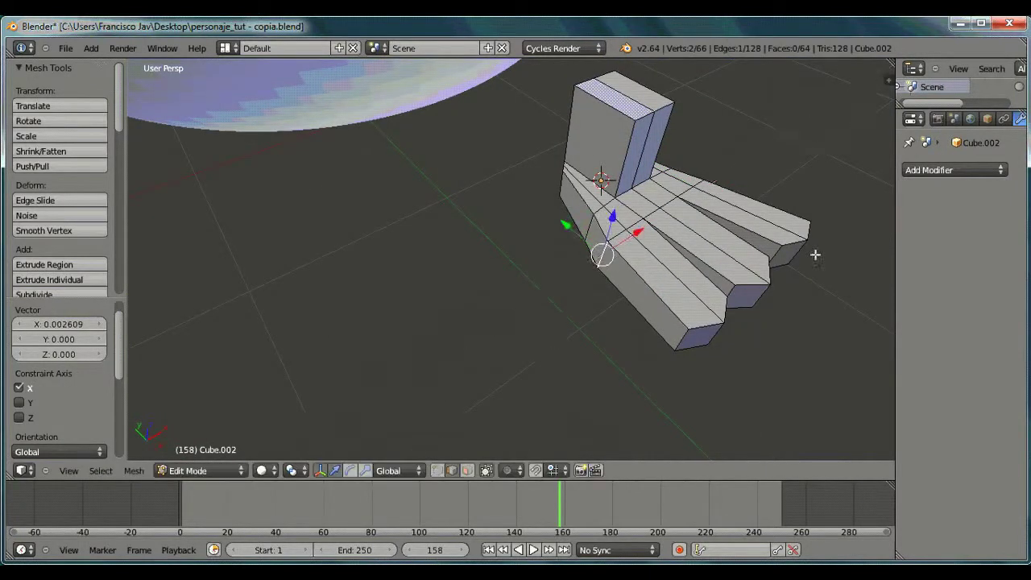
{"action": "middle_click_drag", "start_coordinate": [817, 253], "coordinate": [505, 292]}
{"action": "right_click", "coordinate": [482, 345]}
{"action": "left_click_drag", "start_coordinate": [501, 380], "coordinate": [505, 385]}
{"action": "middle_click_drag", "start_coordinate": [505, 386], "coordinate": [616, 399]}
Step: Round the leg and heel by shifting their edges along Y, including moves of 0.023 backward and 0.040 forward
{"action": "right_click", "coordinate": [558, 233]}
{"action": "left_click_drag", "start_coordinate": [579, 201], "coordinate": [561, 187]}
{"action": "right_click", "coordinate": [597, 227]}
{"action": "right_click", "coordinate": [534, 211]}
{"action": "left_click", "coordinate": [561, 187]}
{"action": "middle_click_drag", "start_coordinate": [561, 187], "coordinate": [536, 289]}
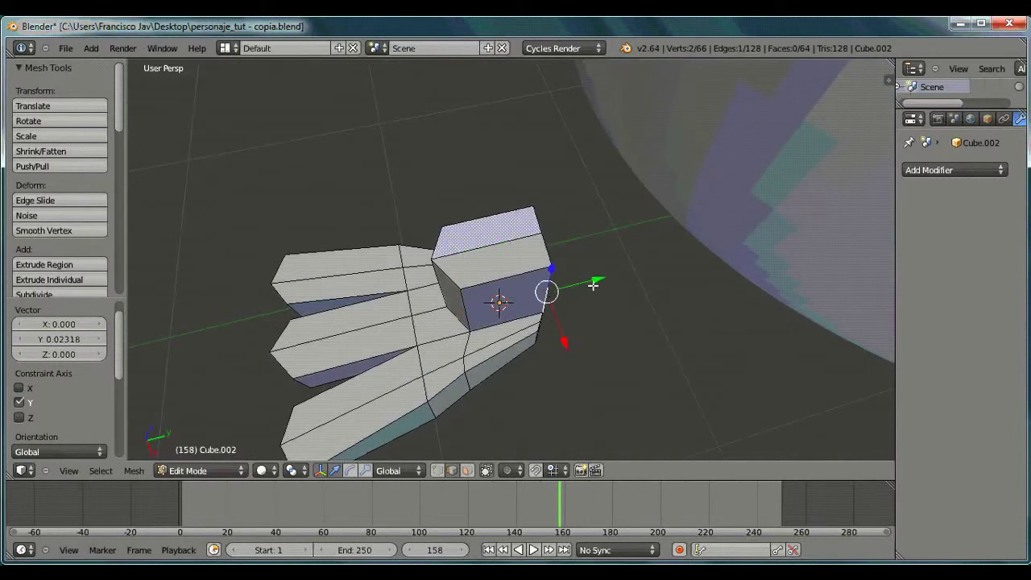
{"action": "left_click_drag", "start_coordinate": [593, 286], "coordinate": [546, 342]}
{"action": "middle_click_drag", "start_coordinate": [533, 204], "coordinate": [495, 214]}
{"action": "left_click_drag", "start_coordinate": [542, 220], "coordinate": [514, 218]}
{"action": "middle_click_drag", "start_coordinate": [514, 218], "coordinate": [685, 209]}
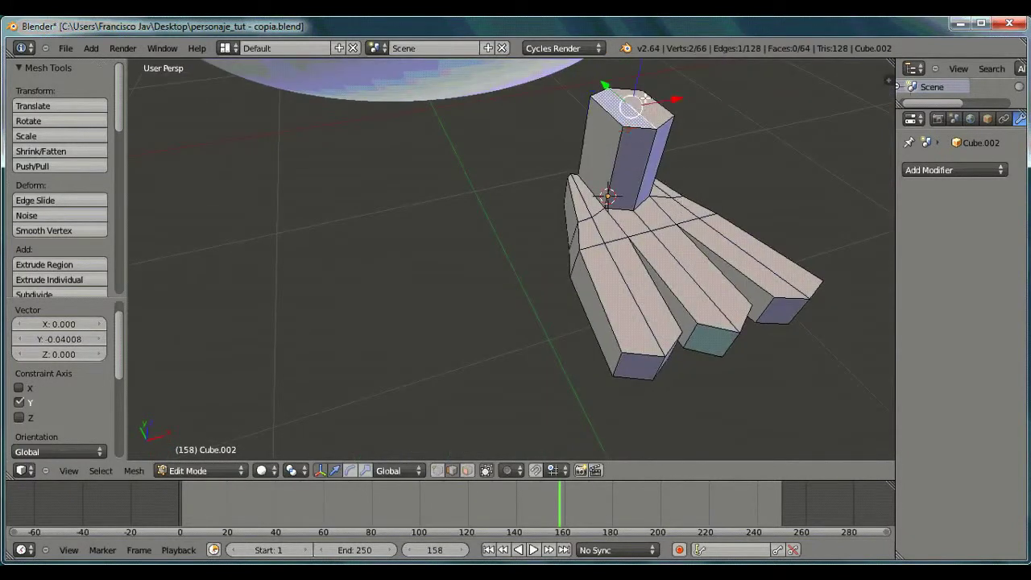
Step: Raise the centre edge on top of the leg 0.077 along Z
{"action": "middle_click_drag", "start_coordinate": [673, 122], "coordinate": [625, 142]}
{"action": "left_click_drag", "start_coordinate": [642, 136], "coordinate": [653, 85]}
{"action": "middle_click_drag", "start_coordinate": [697, 235], "coordinate": [651, 215]}
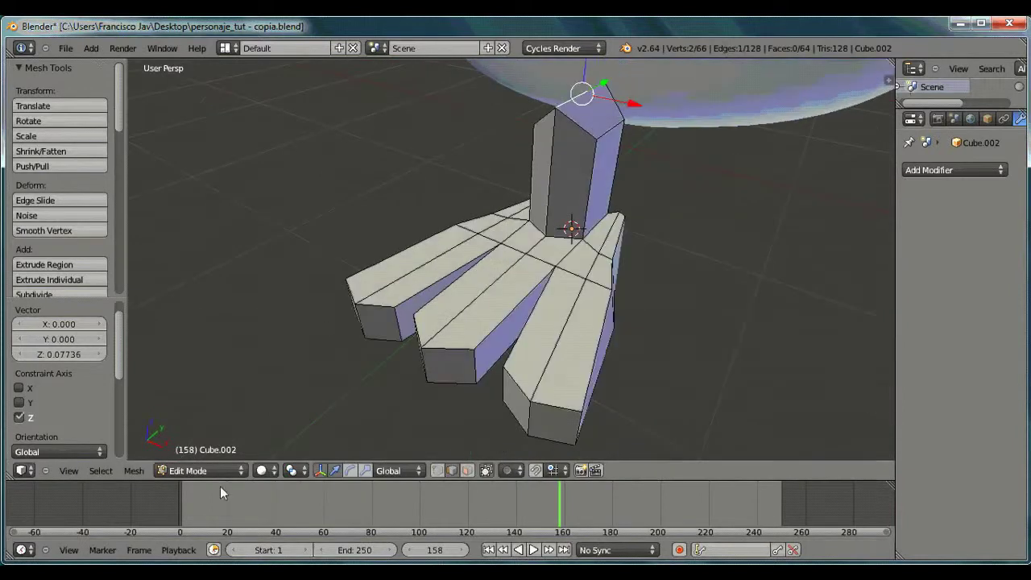
{"action": "key", "text": "Tab"}
{"action": "middle_click_drag", "start_coordinate": [581, 258], "coordinate": [1026, 191]}
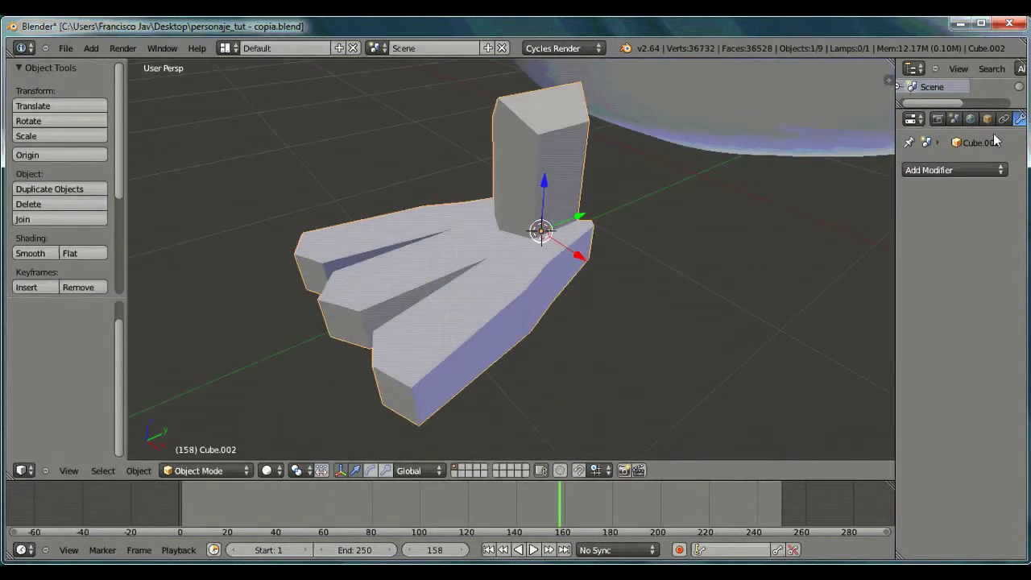
{"action": "left_click", "coordinate": [951, 170]}
{"action": "left_click", "coordinate": [668, 398]}
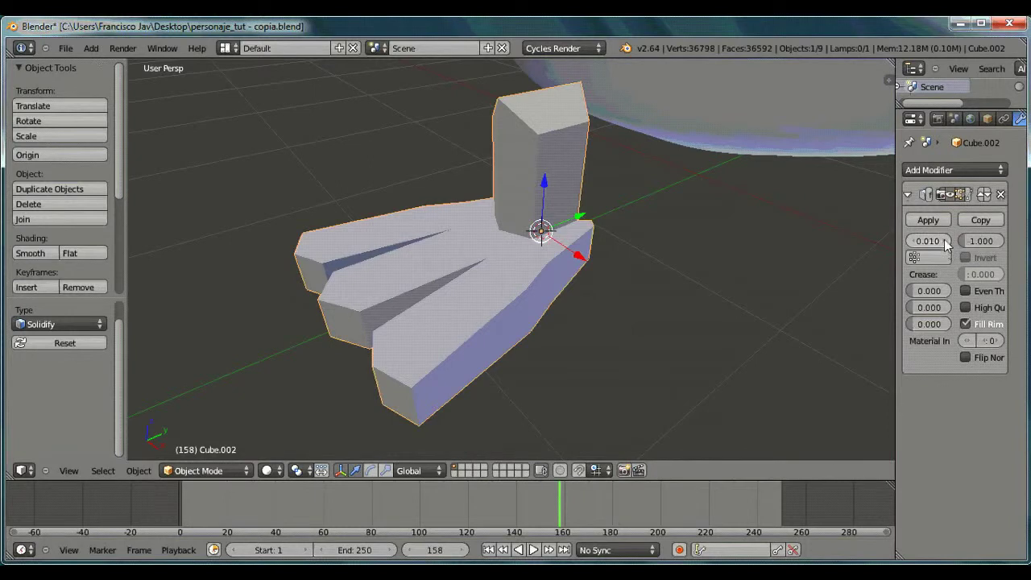
{"action": "left_click", "coordinate": [946, 241]}
{"action": "key", "text": "ctrl+z"}
{"action": "key", "text": "ctrl+z"}
{"action": "key", "text": "ctrl+z"}
{"action": "key", "text": "Tab"}
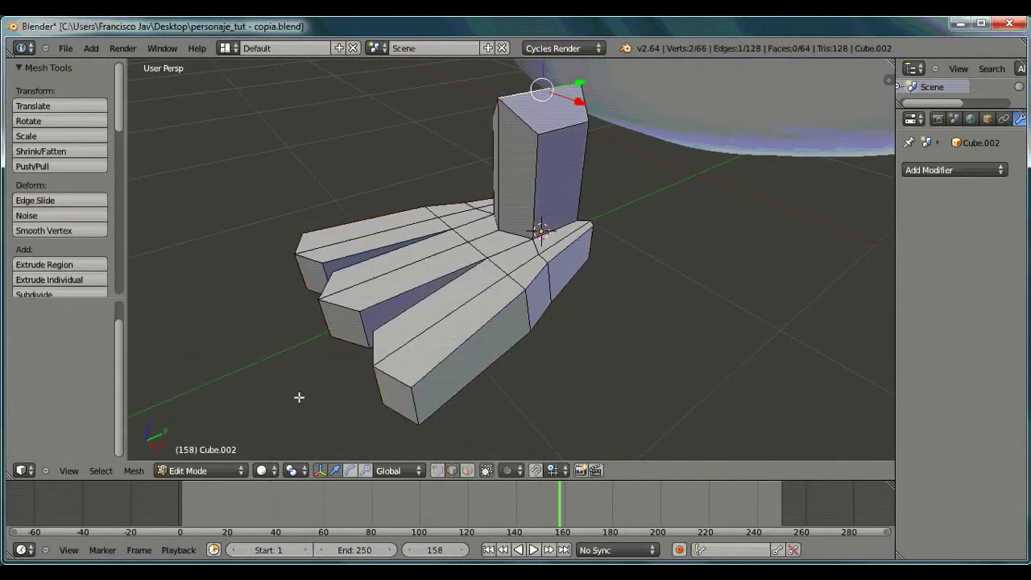
Step: Add a Subdivision Surface modifier to the foot with view level 3 and return to Object Mode
{"action": "key", "text": "a"}
{"action": "left_click", "coordinate": [951, 170]}
{"action": "left_click", "coordinate": [951, 170]}
{"action": "left_click", "coordinate": [685, 479]}
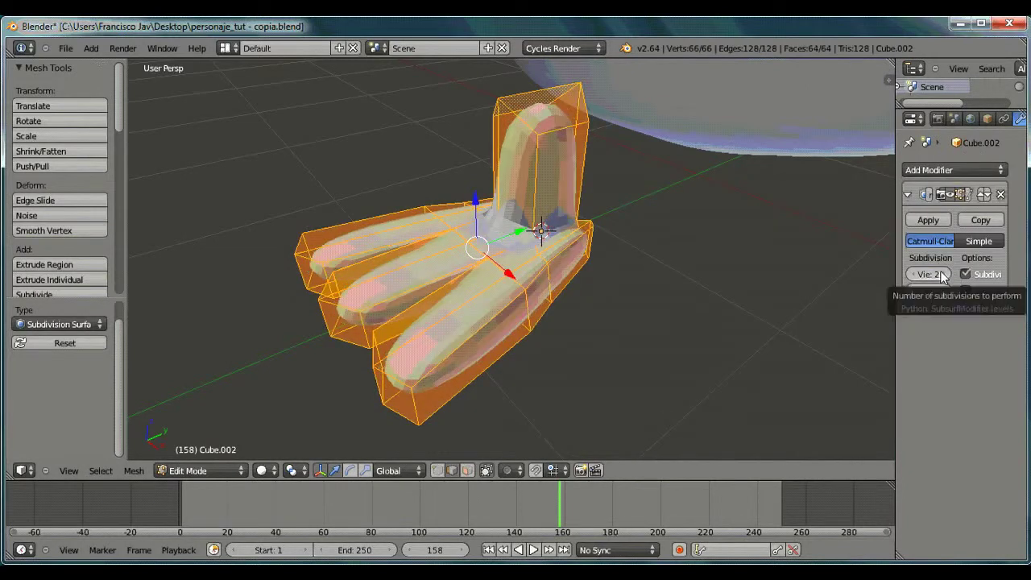
{"action": "left_click", "coordinate": [943, 275]}
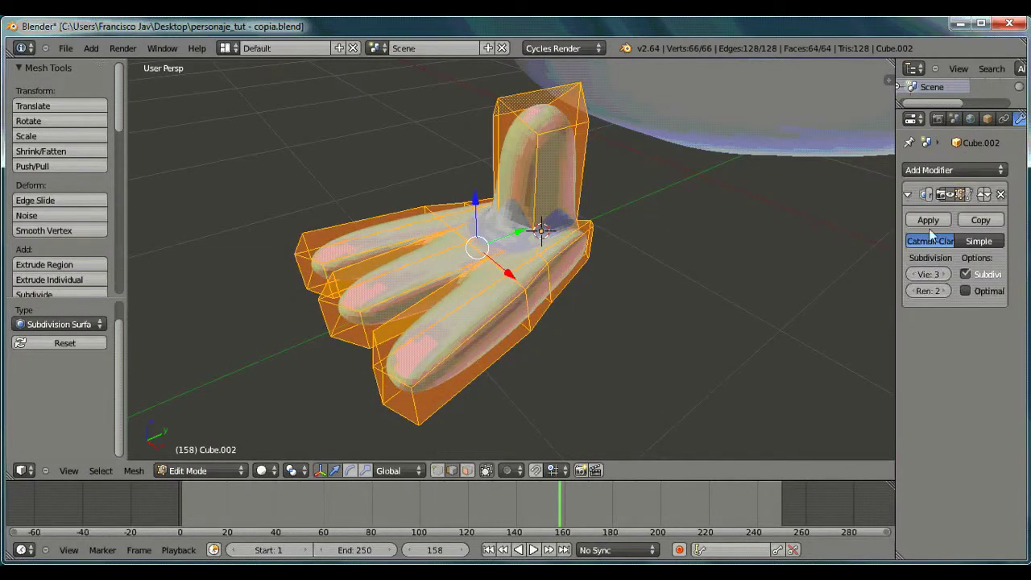
{"action": "left_click", "coordinate": [208, 471]}
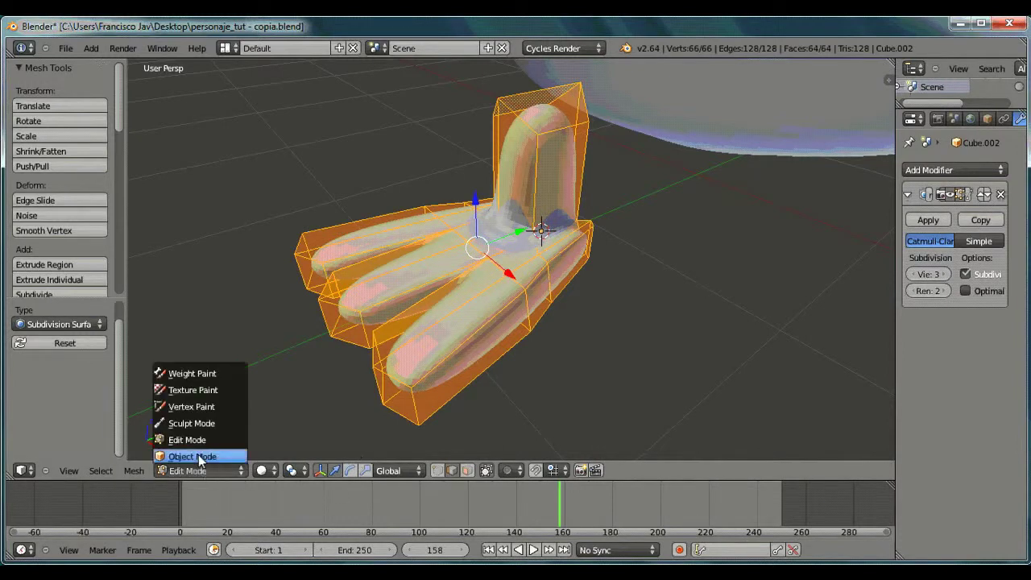
{"action": "left_click", "coordinate": [201, 456]}
Step: Duplicate the smoothed foot and move the copy along X to the opposite side of the penguin
{"action": "middle_click_drag", "start_coordinate": [638, 304], "coordinate": [588, 245]}
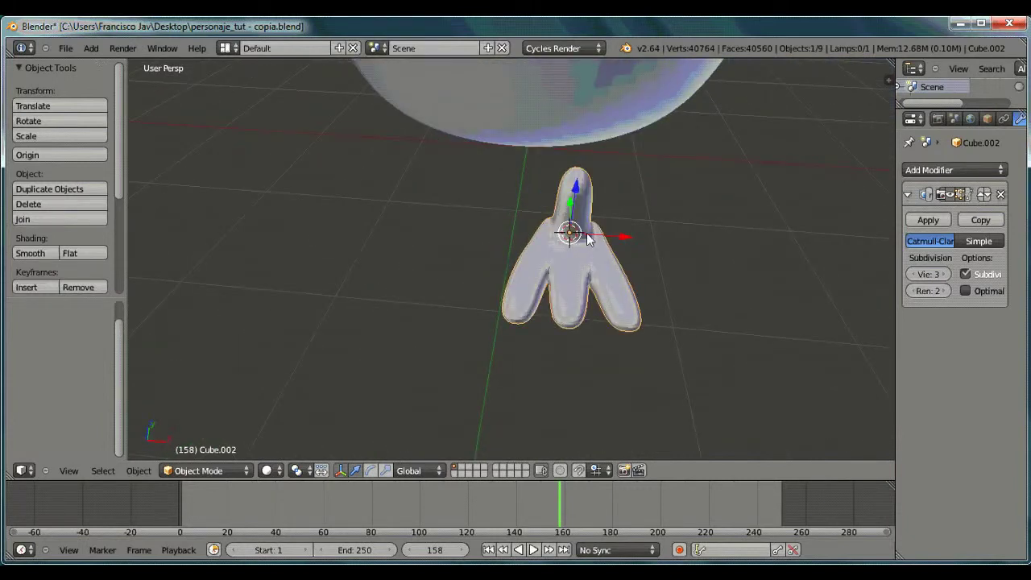
{"action": "key", "text": "shift+d"}
{"action": "right_click", "coordinate": [587, 239]}
{"action": "left_click_drag", "start_coordinate": [625, 242], "coordinate": [488, 218]}
{"action": "scroll", "coordinate": [508, 216], "scroll_direction": "down", "scroll_amount": 3}
{"action": "middle_click_drag", "start_coordinate": [541, 222], "coordinate": [519, 249]}
{"action": "left_click_drag", "start_coordinate": [542, 256], "coordinate": [583, 262]}
Step: Select both feet and position them under the body, lowering them 0.181 along Z
{"action": "right_click", "coordinate": [531, 259]}
{"action": "middle_click_drag", "start_coordinate": [570, 265], "coordinate": [546, 246]}
{"action": "right_click", "coordinate": [486, 265], "text": "shift"}
{"action": "middle_click_drag", "start_coordinate": [488, 267], "coordinate": [562, 275]}
{"action": "left_click_drag", "start_coordinate": [540, 225], "coordinate": [598, 198]}
{"action": "middle_click_drag", "start_coordinate": [543, 262], "coordinate": [568, 216]}
{"action": "left_click_drag", "start_coordinate": [461, 197], "coordinate": [462, 202]}
{"action": "middle_click_drag", "start_coordinate": [555, 304], "coordinate": [492, 286]}
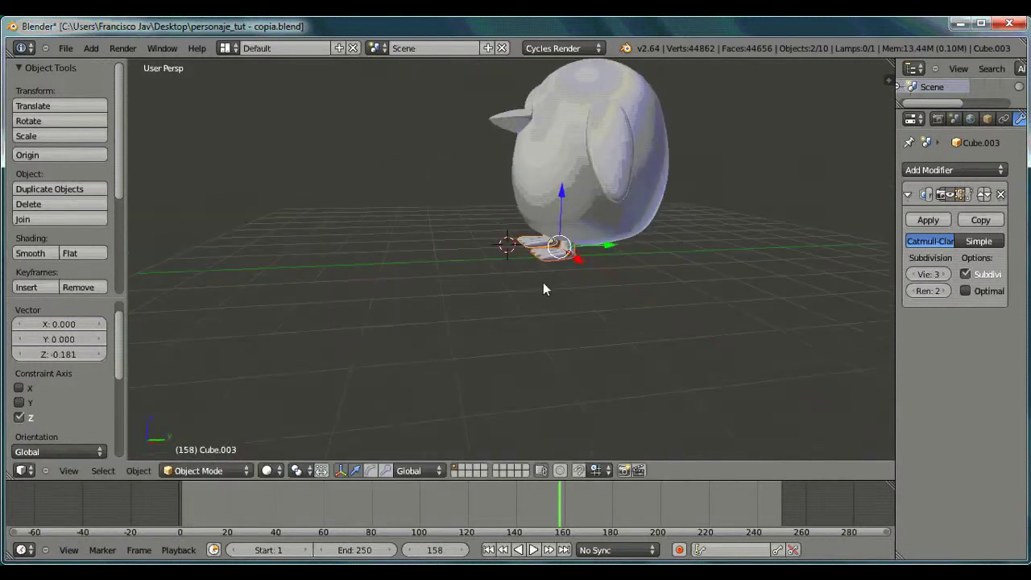
Step: Fine-tune the feet's position along Y and Z beneath the body, and deselect everything
{"action": "left_click_drag", "start_coordinate": [608, 242], "coordinate": [618, 242]}
{"action": "left_click", "coordinate": [604, 260]}
{"action": "middle_click_drag", "start_coordinate": [604, 260], "coordinate": [712, 279]}
{"action": "key", "text": "g"}
{"action": "key", "text": "y"}
{"action": "key", "text": "z"}
{"action": "left_click", "coordinate": [448, 179]}
{"action": "key", "text": "a"}
{"action": "mouse_move", "coordinate": [343, 255]}
{"action": "middle_mouse_down"}
{"action": "mouse_move", "coordinate": [392, 272]}
{"action": "mouse_move", "coordinate": [343, 247]}
{"action": "middle_mouse_up"}
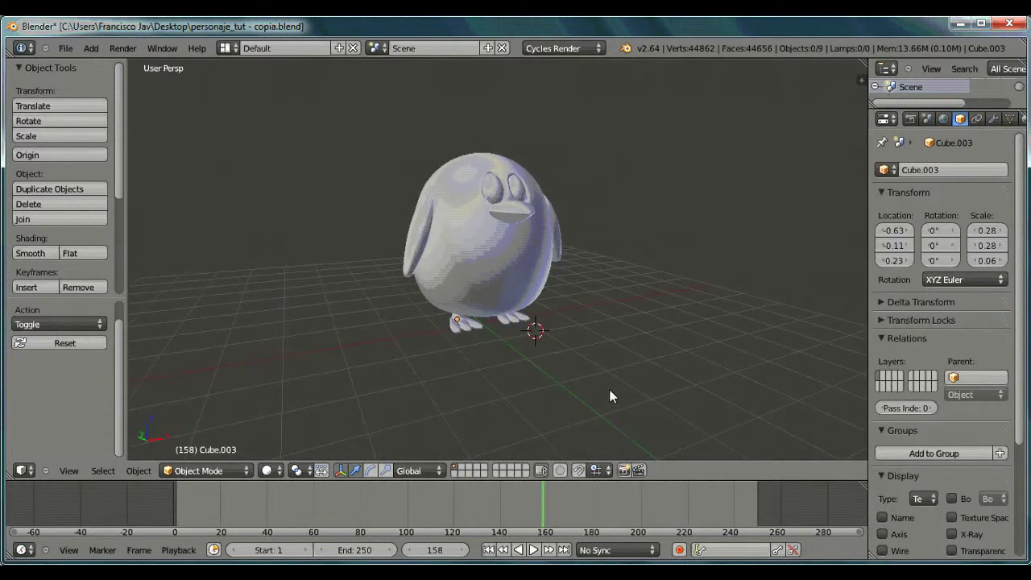
Step: Create a new material for the duplicated foot and name it Pata
{"action": "right_click", "coordinate": [465, 320]}
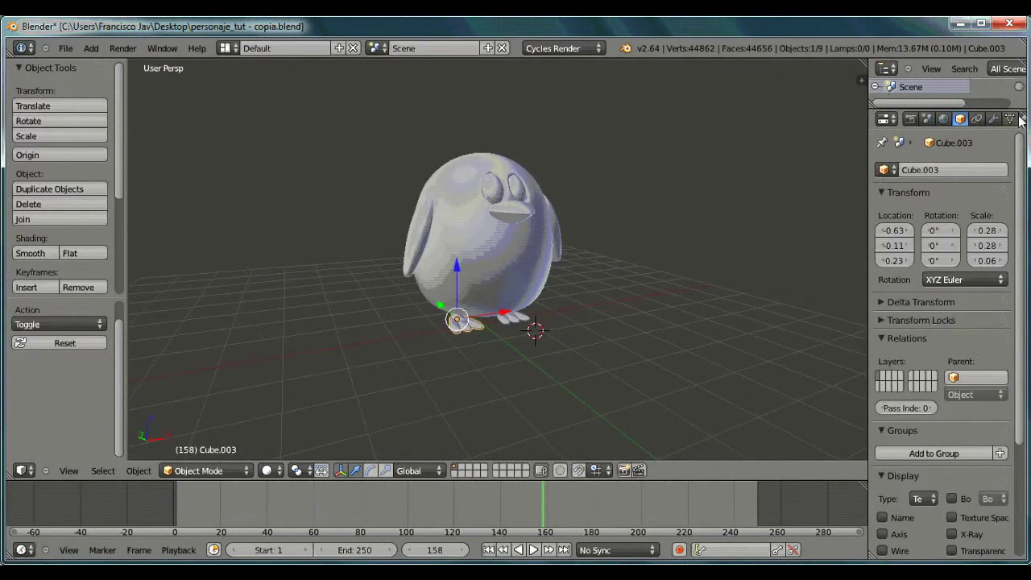
{"action": "left_click_drag", "start_coordinate": [867, 127], "coordinate": [820, 126]}
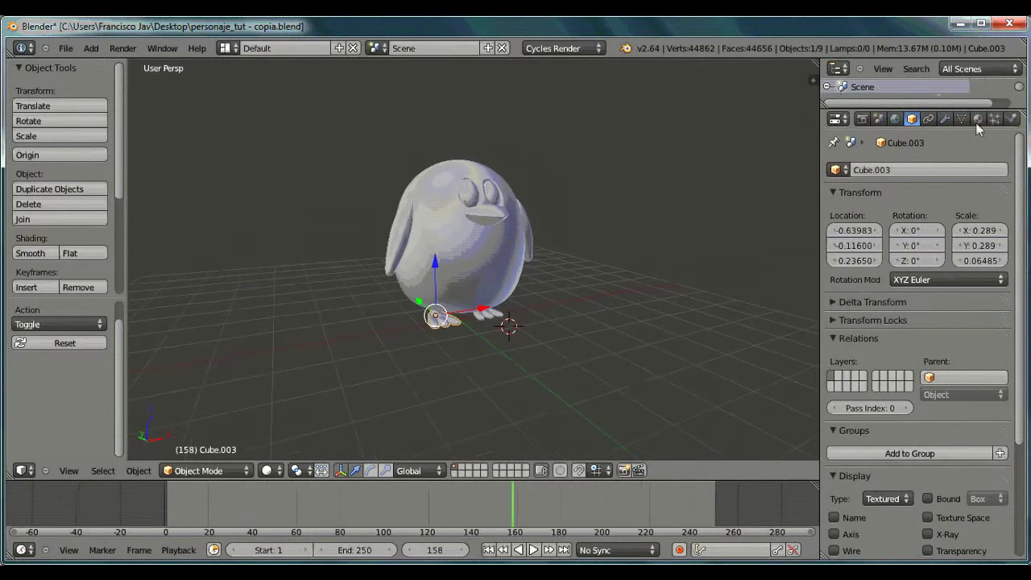
{"action": "left_click", "coordinate": [977, 120]}
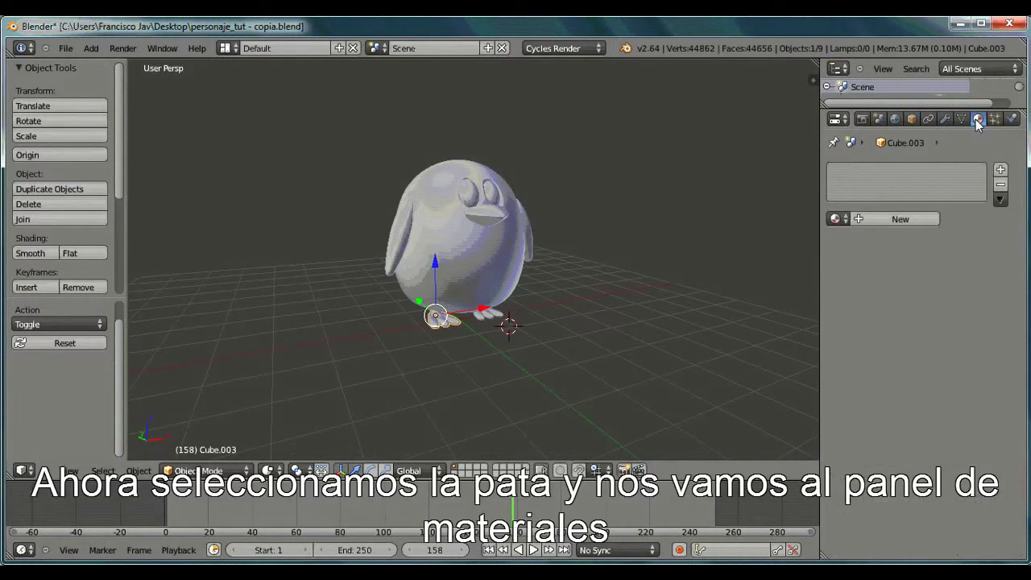
{"action": "left_click", "coordinate": [888, 219]}
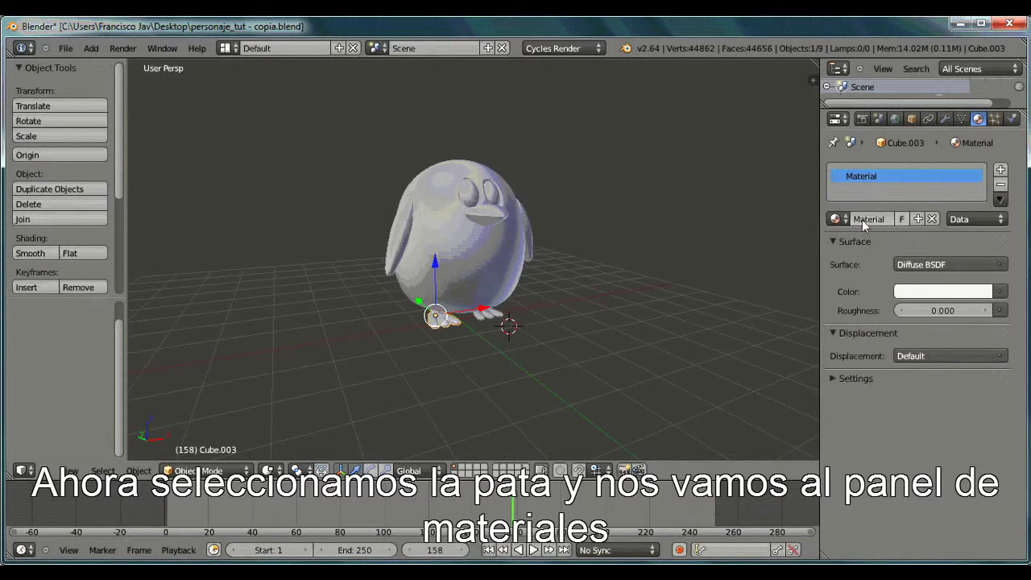
{"action": "left_click", "coordinate": [862, 219]}
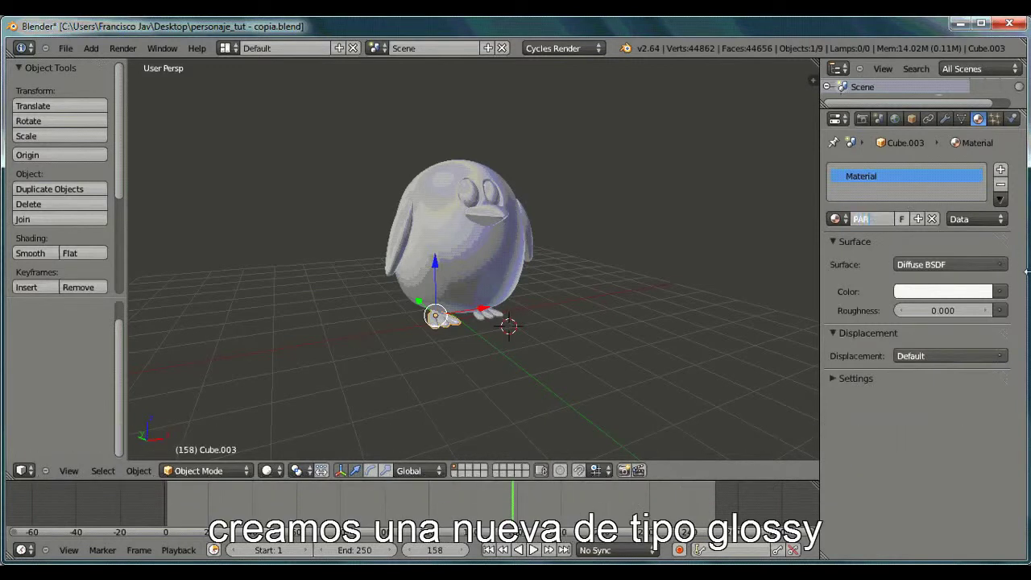
{"action": "type", "text": "Pata"}
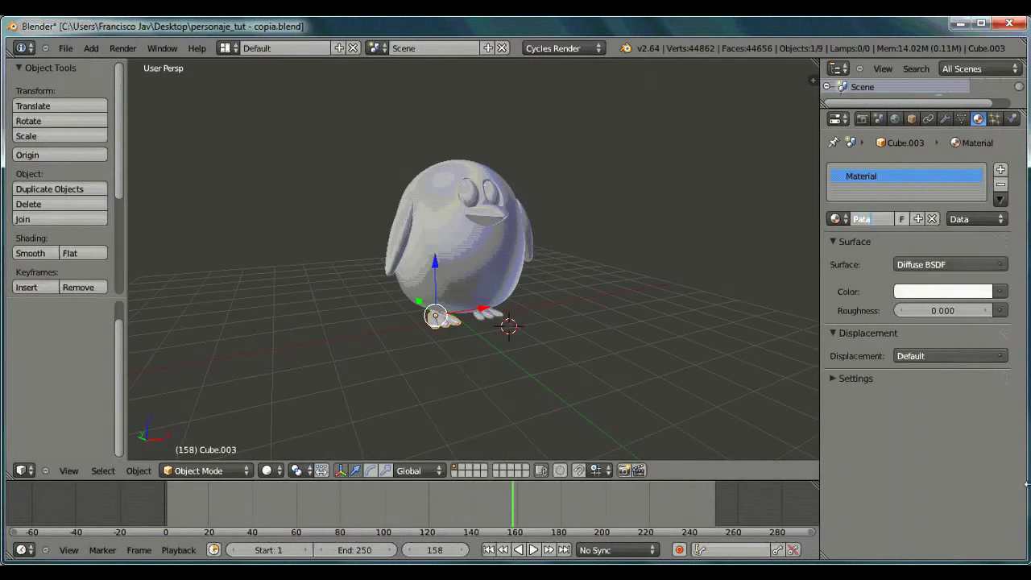
Step: Set the Pata material's surface to Glossy BSDF with a saturated orange colour
{"action": "left_click", "coordinate": [959, 292]}
{"action": "left_click_drag", "start_coordinate": [892, 161], "coordinate": [895, 166]}
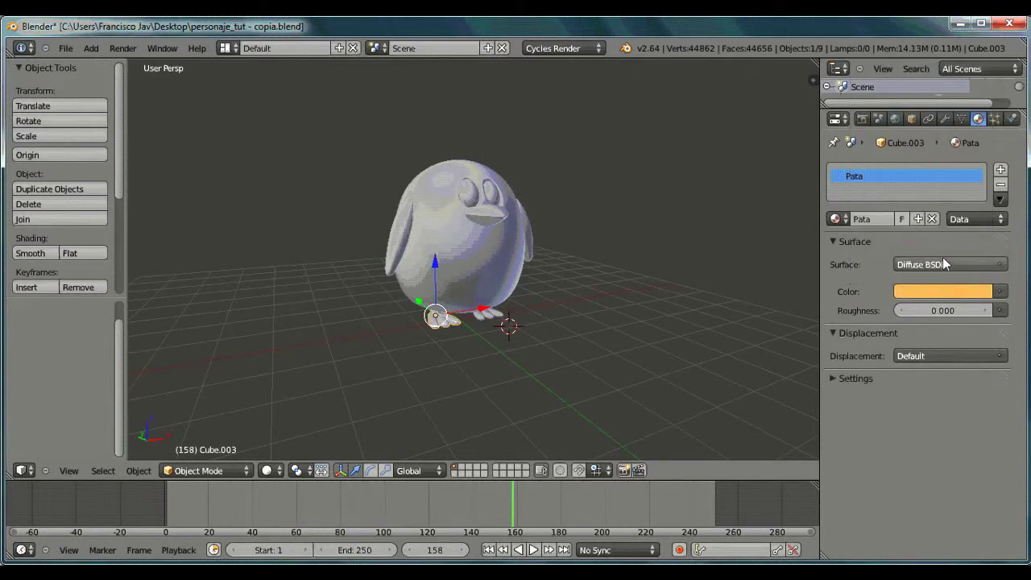
{"action": "left_click", "coordinate": [943, 258]}
{"action": "left_click", "coordinate": [841, 327]}
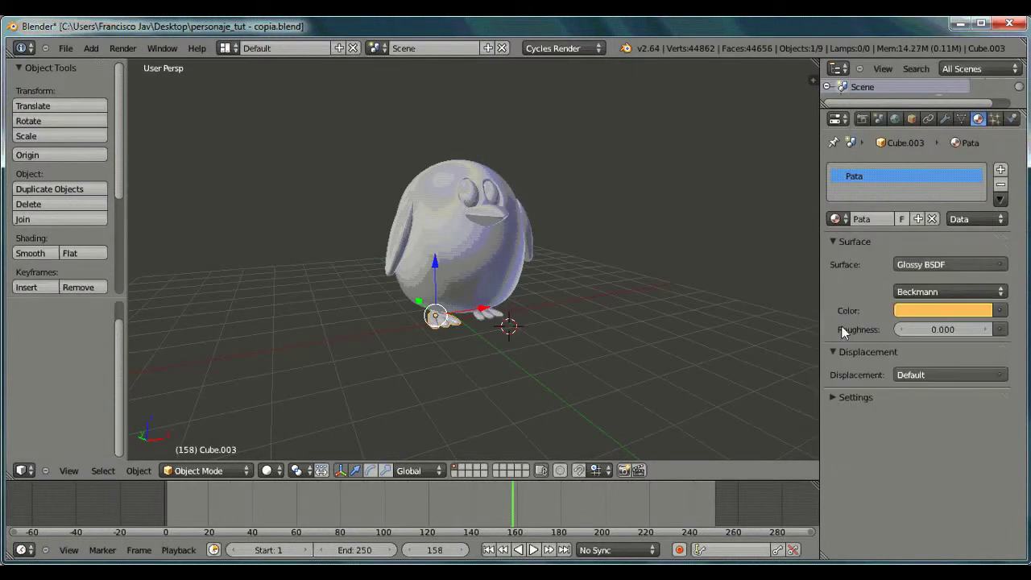
{"action": "left_click", "coordinate": [935, 310]}
{"action": "mouse_move", "coordinate": [887, 211]}
{"action": "left_mouse_down"}
{"action": "mouse_move", "coordinate": [874, 192]}
{"action": "mouse_move", "coordinate": [894, 197]}
{"action": "left_mouse_up"}
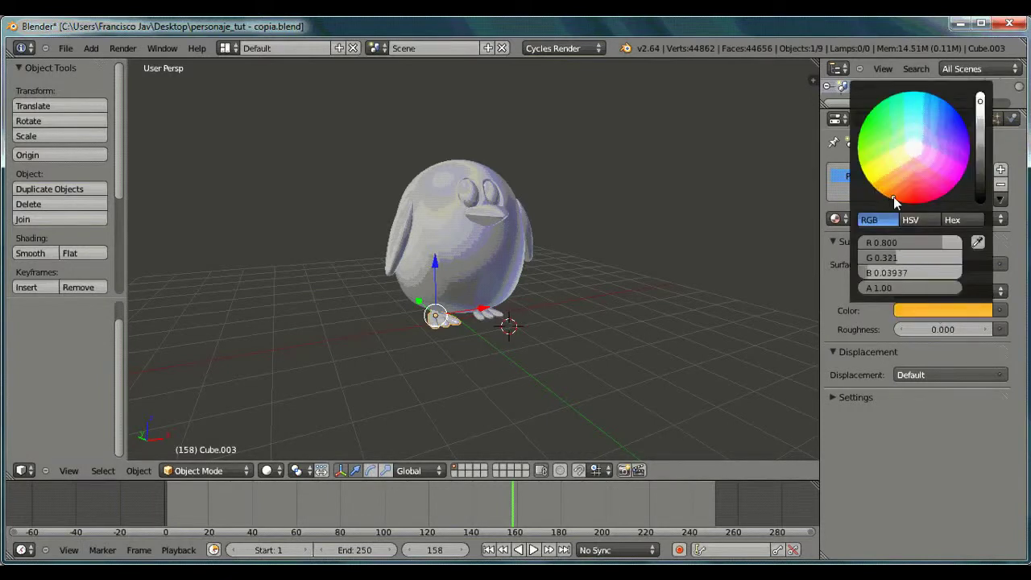
Step: Assign the existing Pata material to the penguin's other foot
{"action": "right_click", "coordinate": [487, 315]}
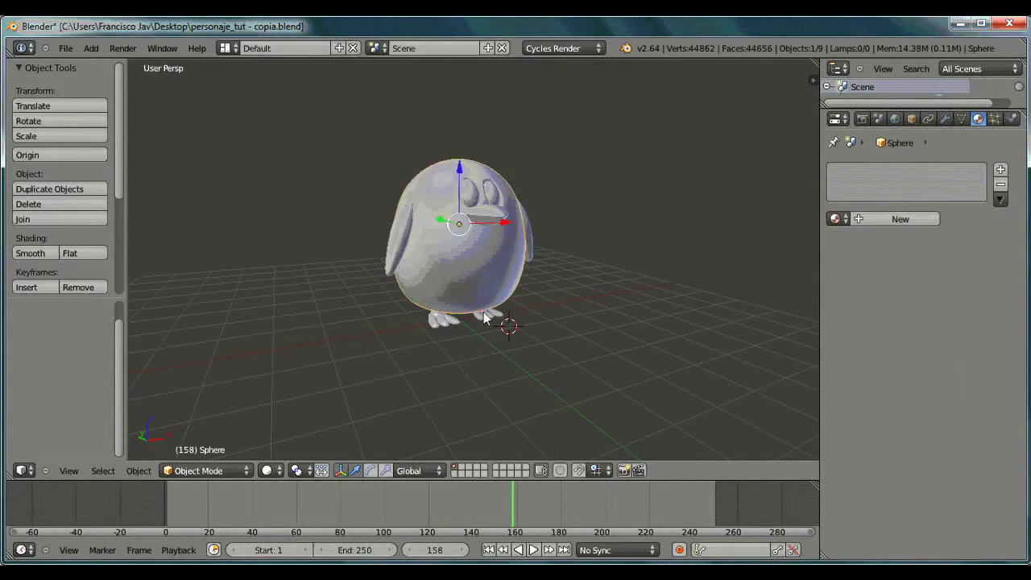
{"action": "left_click", "coordinate": [838, 219]}
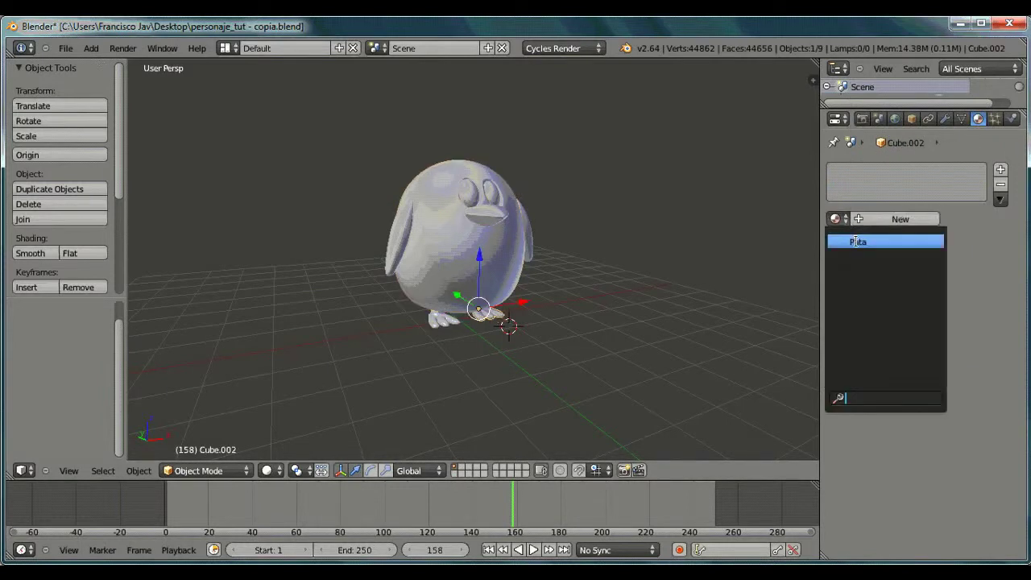
{"action": "left_click", "coordinate": [855, 240]}
{"action": "middle_click_drag", "start_coordinate": [663, 270], "coordinate": [529, 308]}
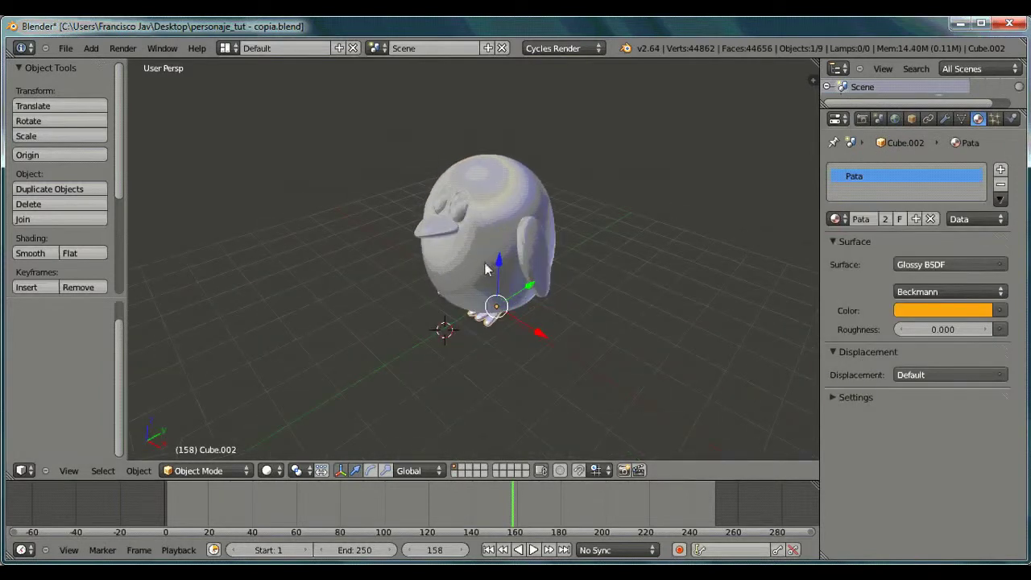
Step: Add a plane to the scene and move it beside the camera, shifting it 5.923 along X
{"action": "scroll", "coordinate": [349, 200], "scroll_direction": "down", "scroll_amount": 3}
{"action": "left_click", "coordinate": [91, 48]}
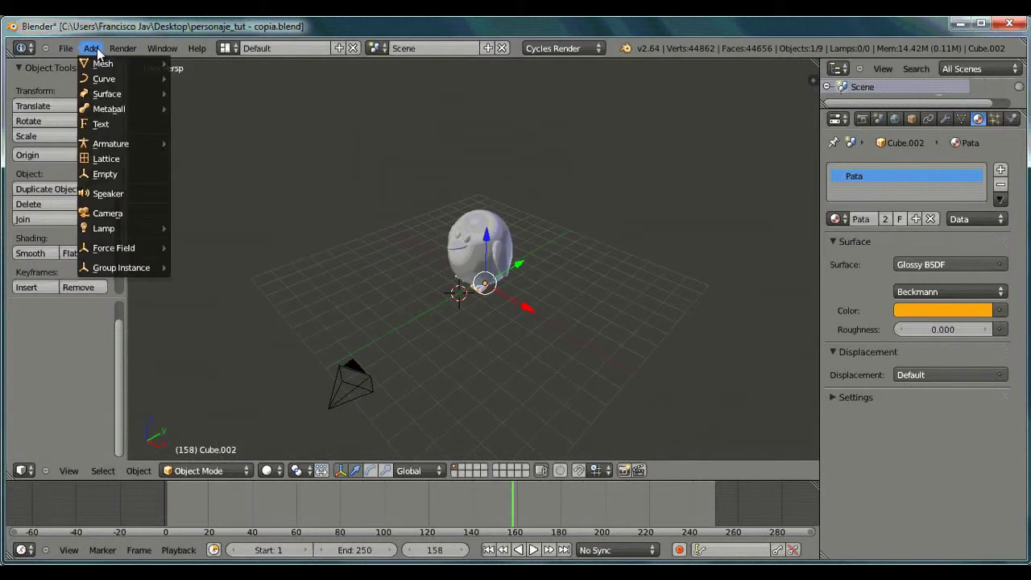
{"action": "mouse_move", "coordinate": [103, 67]}
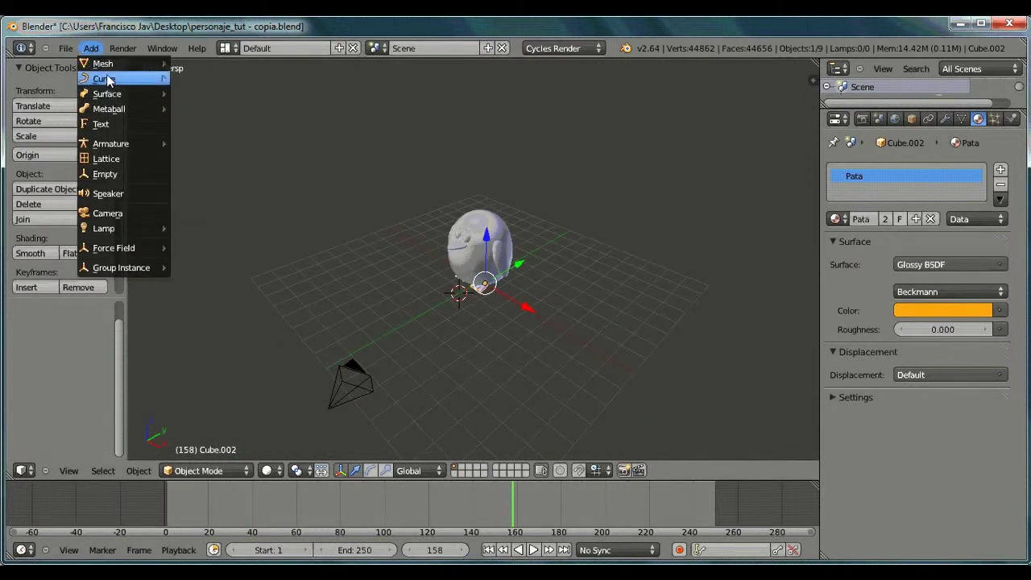
{"action": "left_click", "coordinate": [193, 65]}
{"action": "left_click_drag", "start_coordinate": [497, 278], "coordinate": [363, 312]}
{"action": "middle_click_drag", "start_coordinate": [364, 312], "coordinate": [647, 280]}
{"action": "left_click_drag", "start_coordinate": [628, 283], "coordinate": [633, 198]}
{"action": "middle_click_drag", "start_coordinate": [634, 198], "coordinate": [605, 200]}
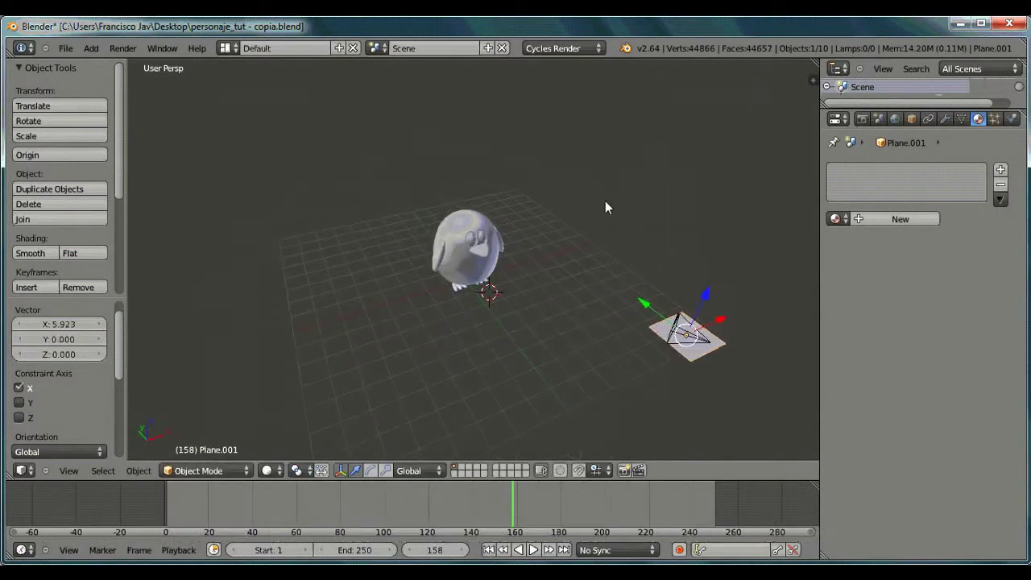
Step: Rotate the new plane upright beside the camera, raise it and scale it up by 3.079
{"action": "key", "text": "r"}
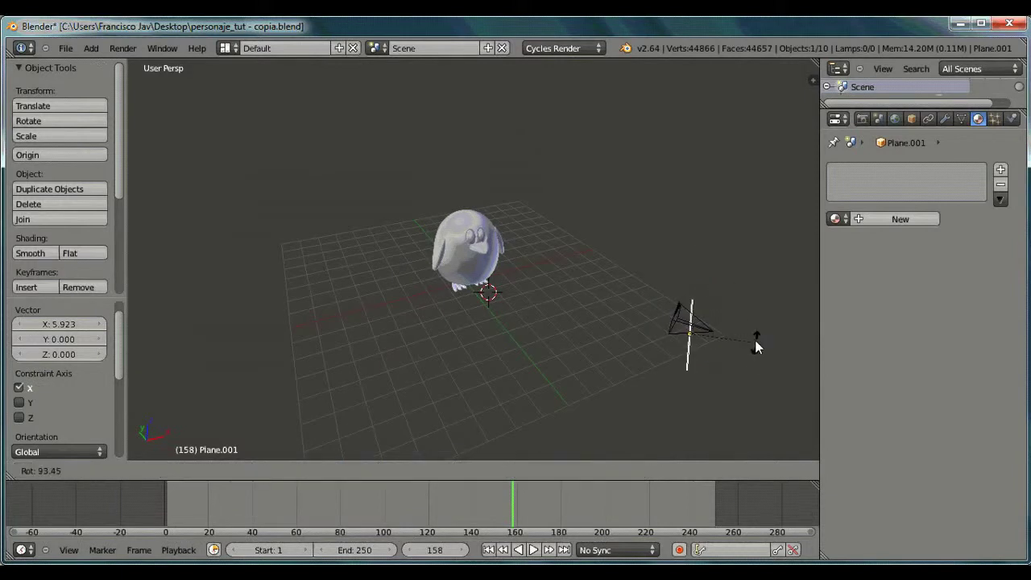
{"action": "left_click", "coordinate": [753, 334]}
{"action": "middle_click_drag", "start_coordinate": [753, 334], "coordinate": [698, 341]}
{"action": "left_click_drag", "start_coordinate": [677, 361], "coordinate": [664, 237]}
{"action": "key", "text": "s"}
{"action": "left_click", "coordinate": [435, 306]}
{"action": "mouse_move", "coordinate": [560, 308]}
{"action": "middle_mouse_down"}
{"action": "mouse_move", "coordinate": [697, 340]}
{"action": "mouse_move", "coordinate": [564, 304]}
{"action": "middle_mouse_up"}
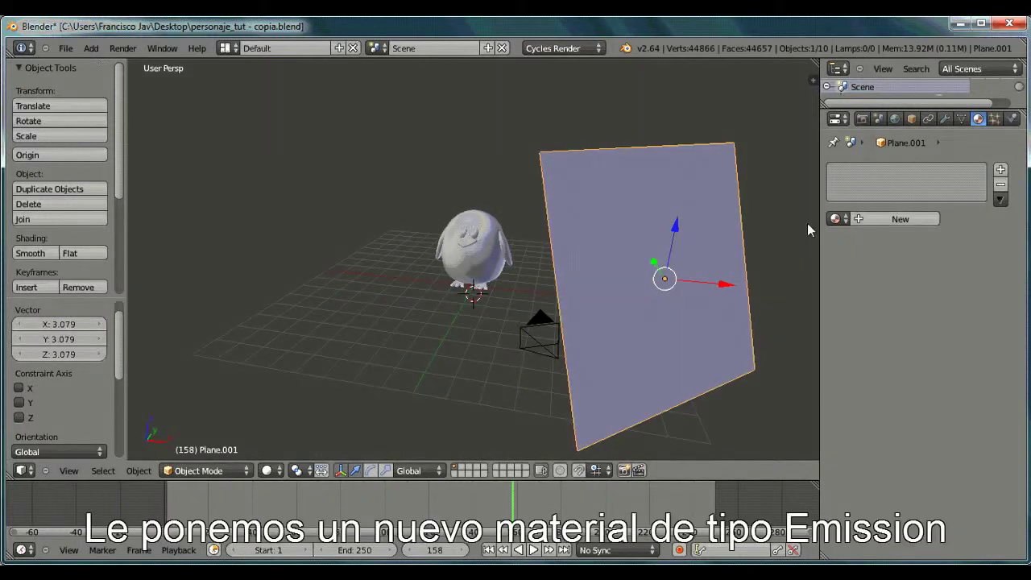
Step: Create a new material for the large plane and name it Light
{"action": "left_click", "coordinate": [838, 219]}
{"action": "left_click", "coordinate": [893, 241]}
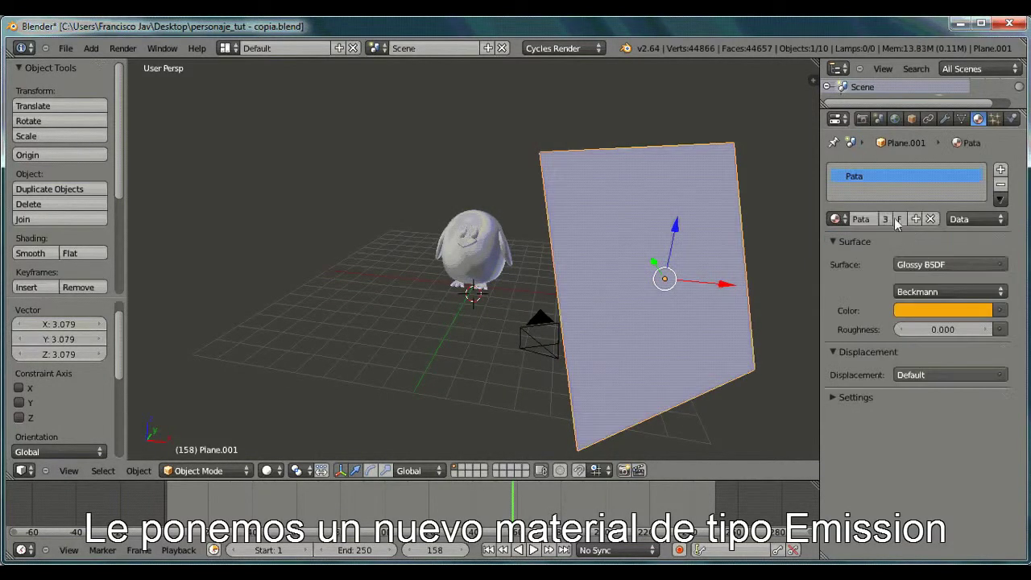
{"action": "left_click", "coordinate": [930, 219]}
{"action": "left_click", "coordinate": [889, 220]}
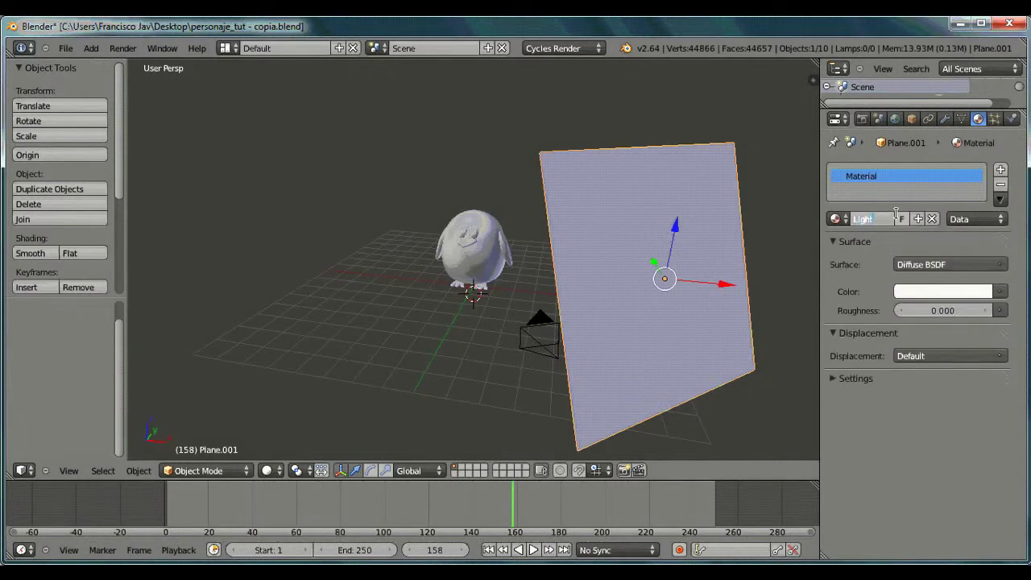
{"action": "type", "text": "Light"}
{"action": "key", "text": "Return"}
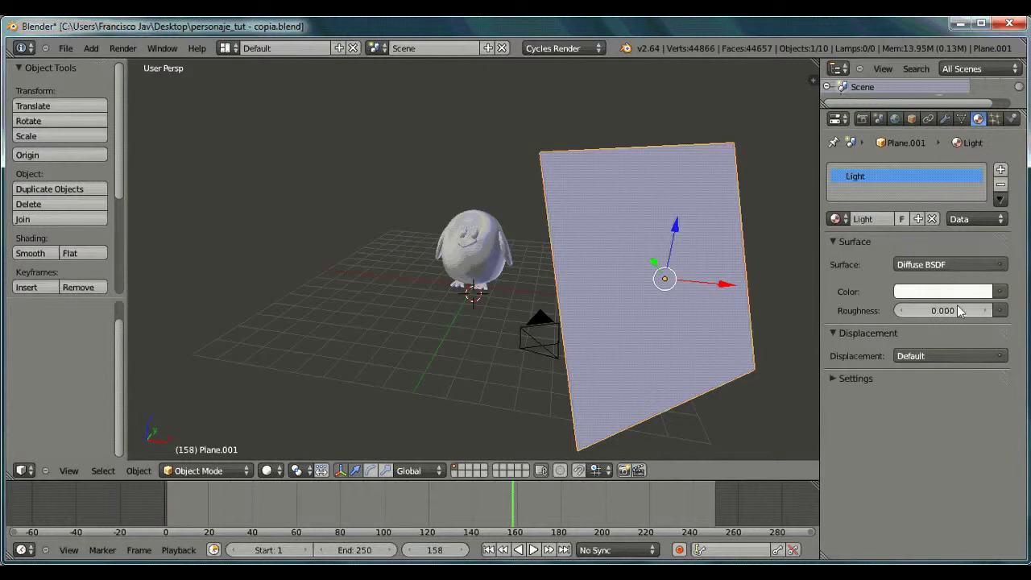
Step: Give the Light material a pale yellow colour and an Emission surface with strength 50
{"action": "left_click", "coordinate": [958, 291]}
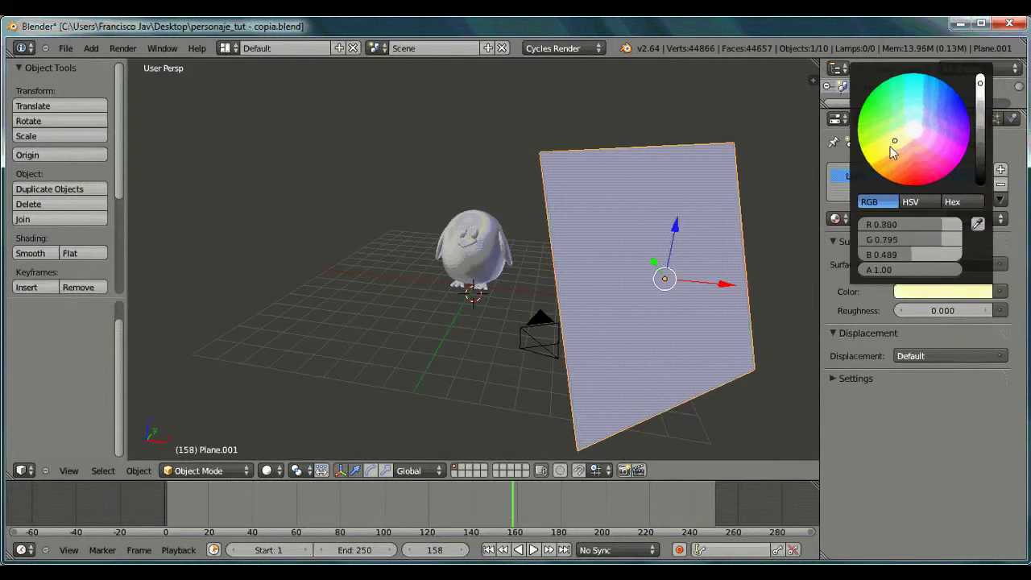
{"action": "left_click", "coordinate": [947, 264]}
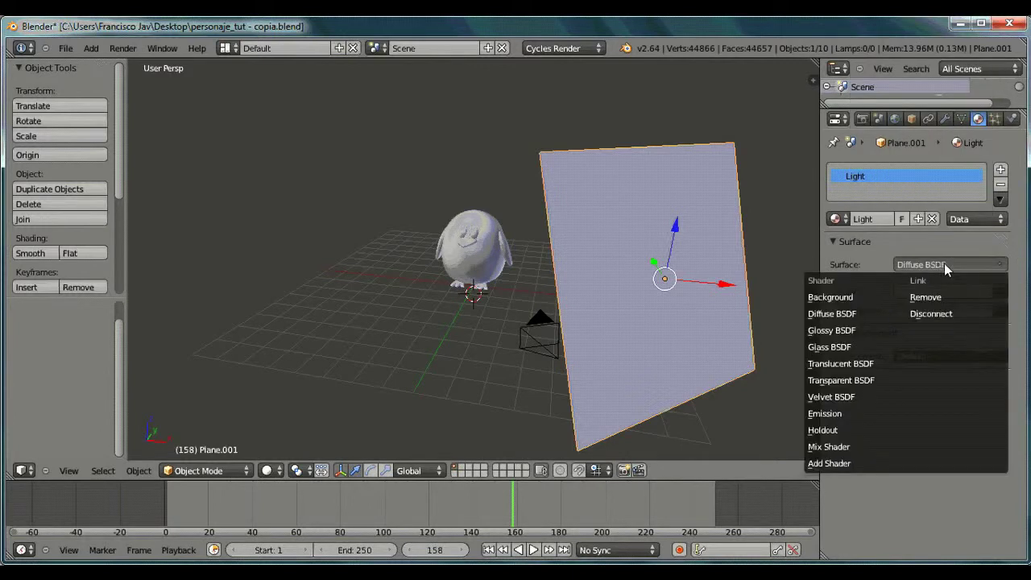
{"action": "left_click", "coordinate": [944, 265]}
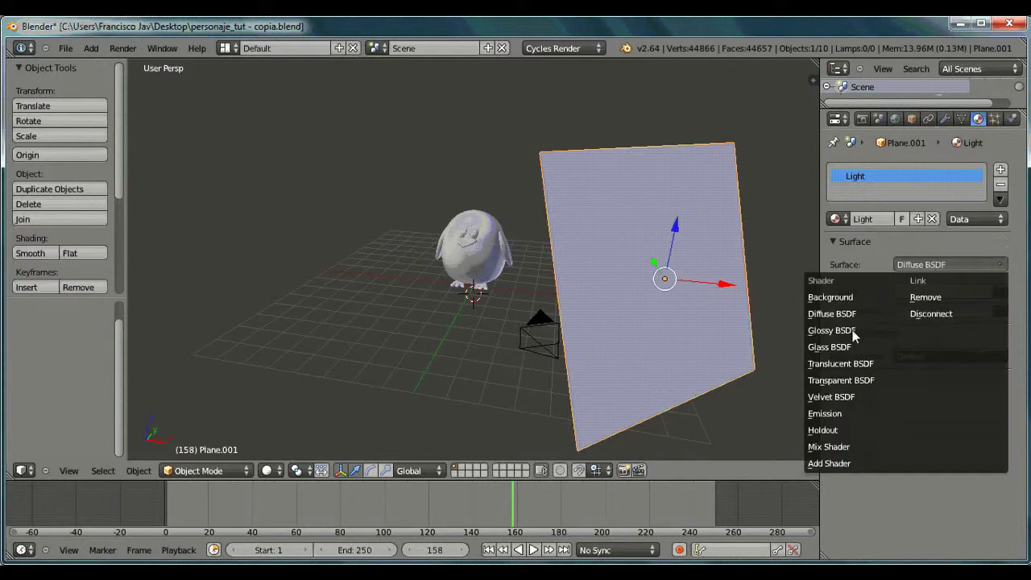
{"action": "left_click", "coordinate": [853, 413]}
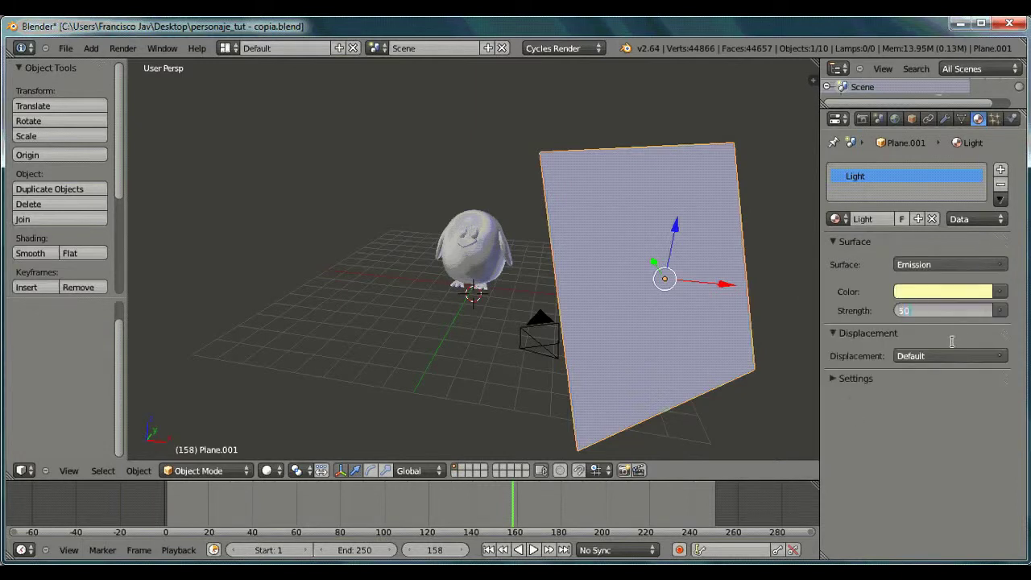
Step: Preview the scene in Rendered shading and set the Light material's emission strength to 20
{"action": "left_click", "coordinate": [272, 474]}
{"action": "left_click", "coordinate": [305, 370]}
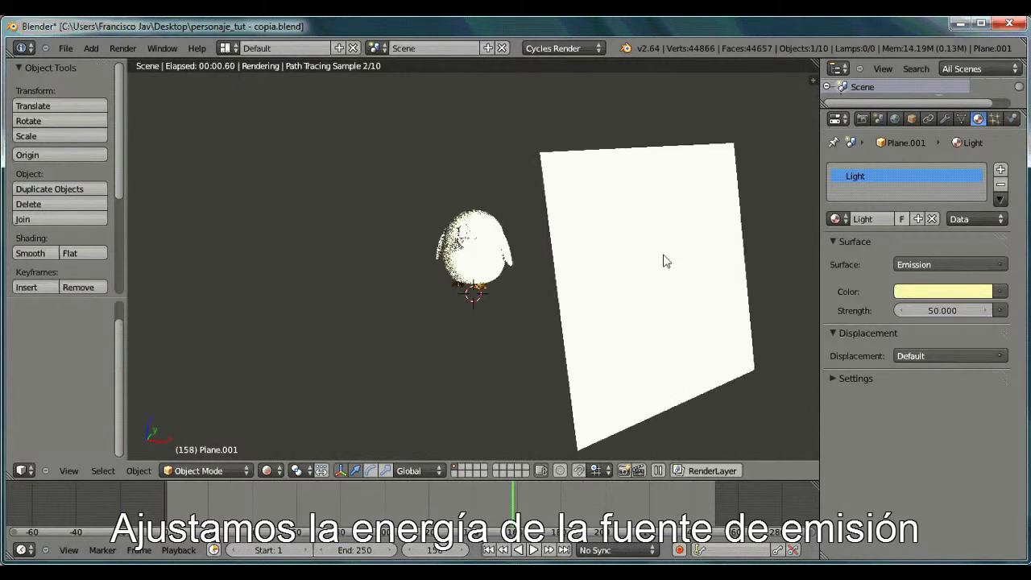
{"action": "left_click_drag", "start_coordinate": [905, 310], "coordinate": [892, 310]}
{"action": "type", "text": "2"}
{"action": "key", "text": "Return"}
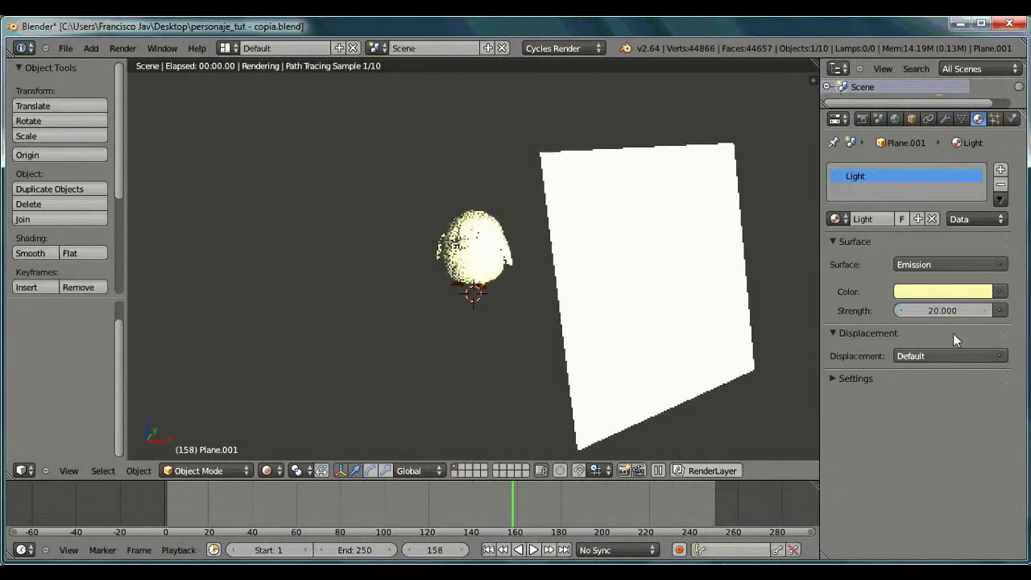
Step: Set the Light material's emission strength to 10 and return the viewport to Solid shading
{"action": "scroll", "coordinate": [440, 285], "scroll_direction": "up", "scroll_amount": 5}
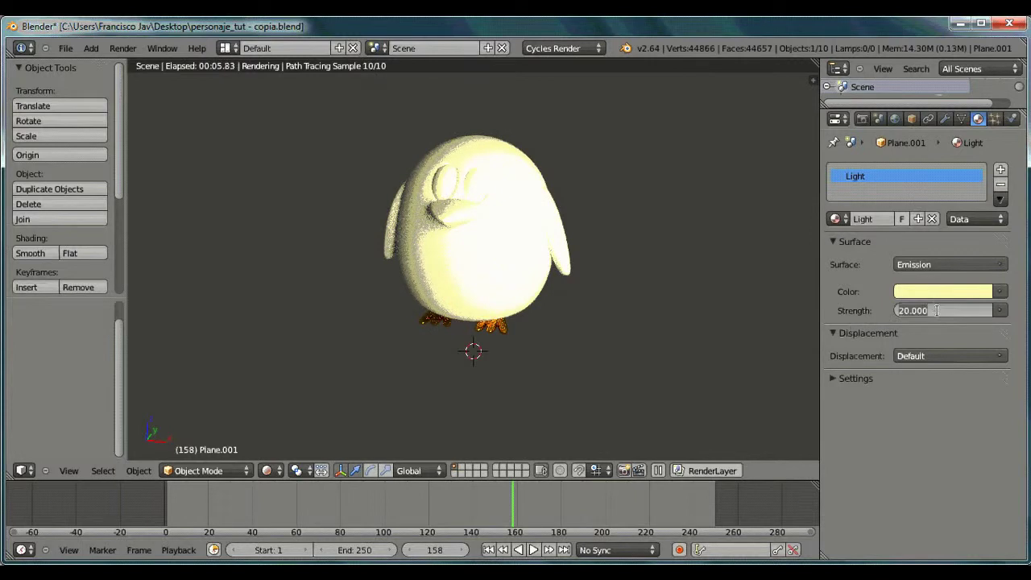
{"action": "type", "text": "10"}
{"action": "key", "text": "Return"}
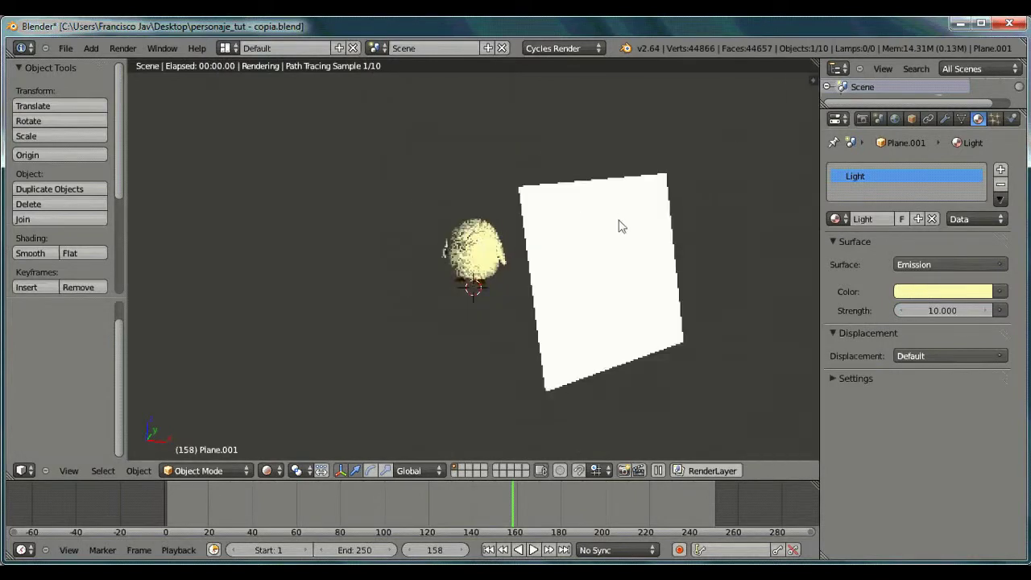
{"action": "left_click", "coordinate": [266, 471]}
{"action": "left_click", "coordinate": [282, 422]}
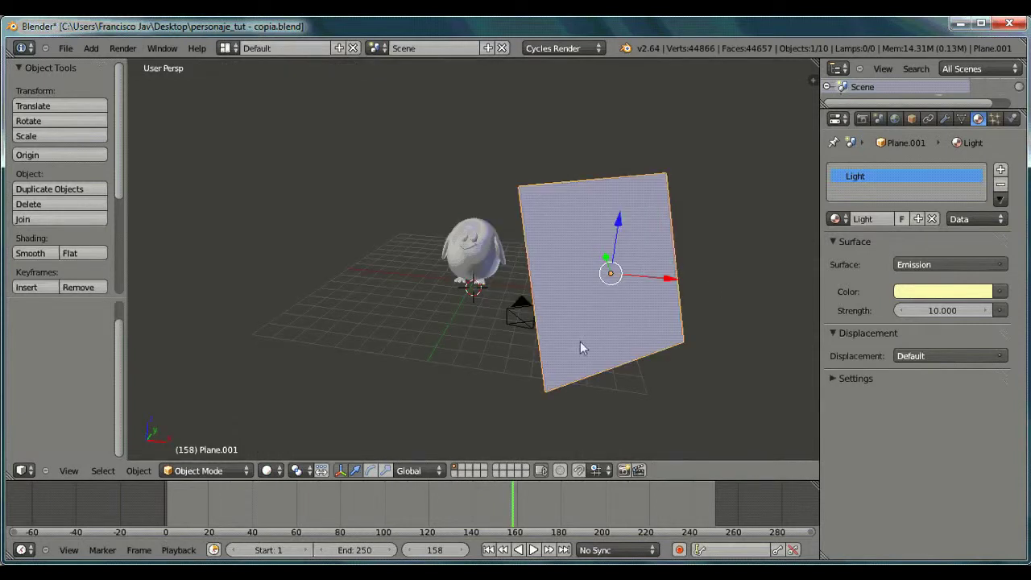
Step: Duplicate the light plane and move the copy -11.358 along X to the penguin's other side
{"action": "key", "text": "shift+d"}
{"action": "right_click", "coordinate": [646, 314]}
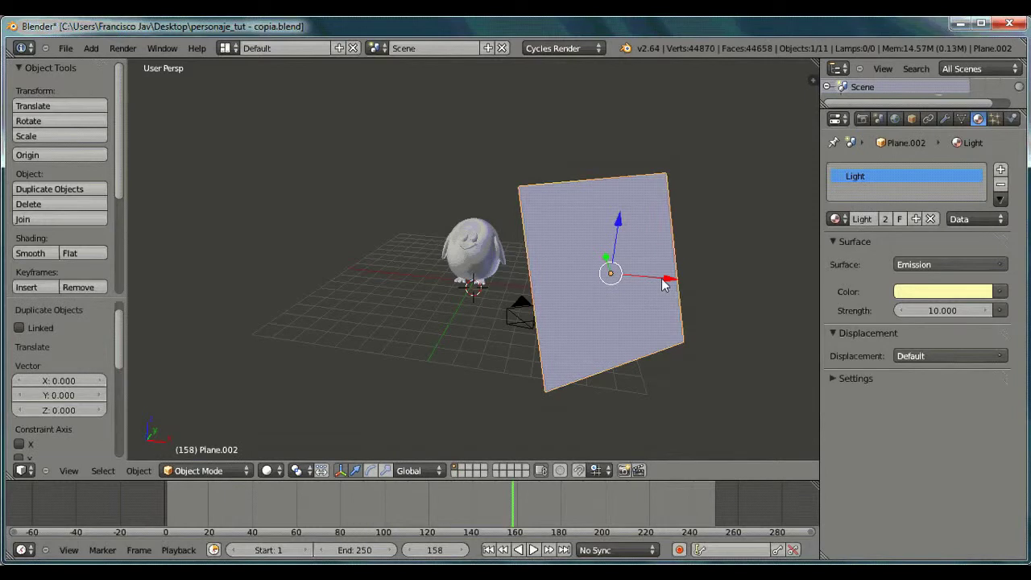
{"action": "left_click_drag", "start_coordinate": [669, 279], "coordinate": [371, 252]}
Step: Rotate the duplicated light plane about the global X axis
{"action": "key", "text": "r"}
{"action": "right_click", "coordinate": [459, 219]}
{"action": "key", "text": "r"}
{"action": "key", "text": "x"}
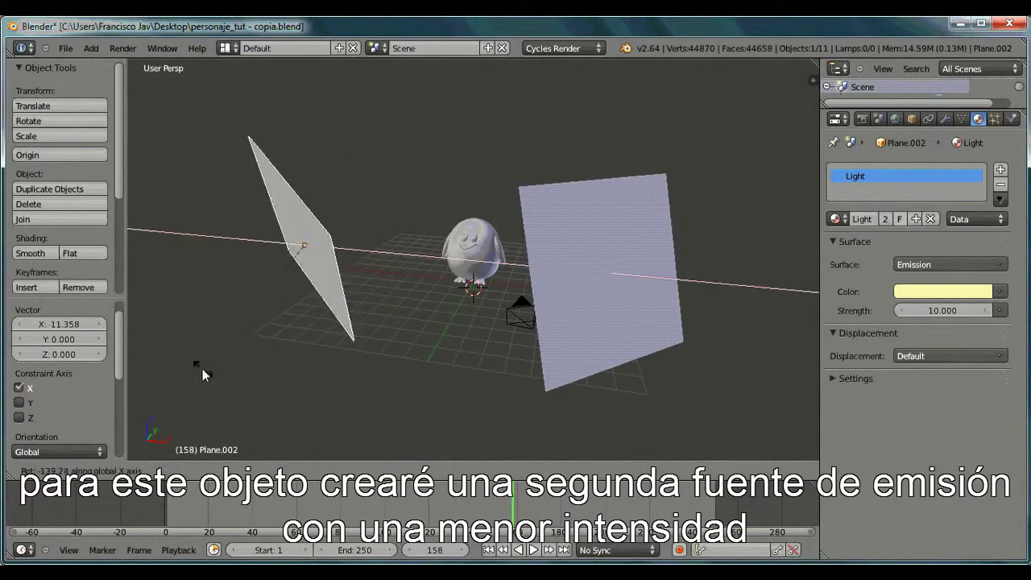
{"action": "left_click", "coordinate": [166, 271]}
Step: Shift the duplicated plane -2.072 along Y, raise it and scale it by 0.380
{"action": "left_click_drag", "start_coordinate": [336, 240], "coordinate": [294, 251]}
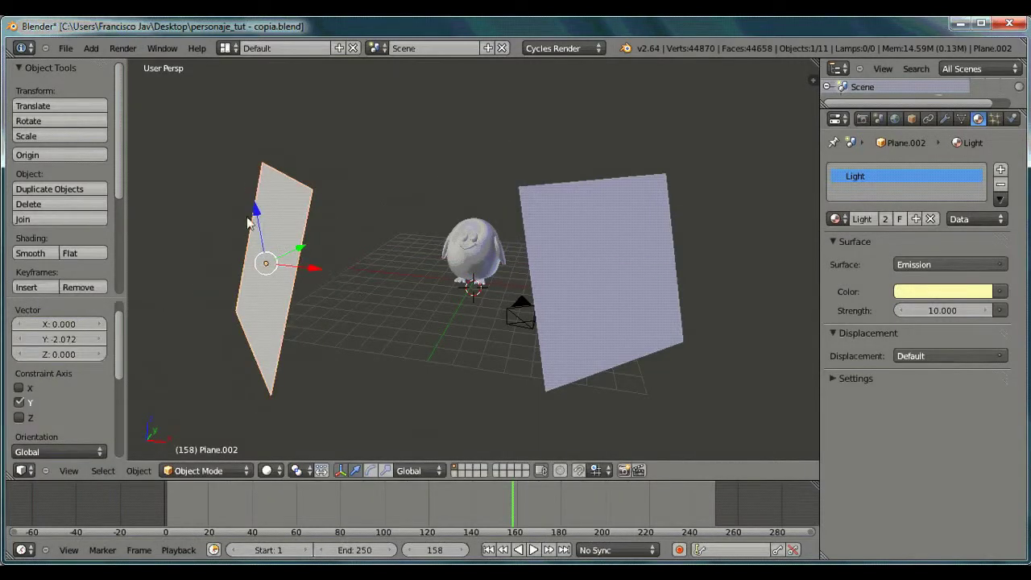
{"action": "left_click_drag", "start_coordinate": [258, 216], "coordinate": [253, 169]}
{"action": "middle_click_drag", "start_coordinate": [359, 249], "coordinate": [548, 368]}
{"action": "key", "text": "s"}
{"action": "left_click", "coordinate": [451, 324]}
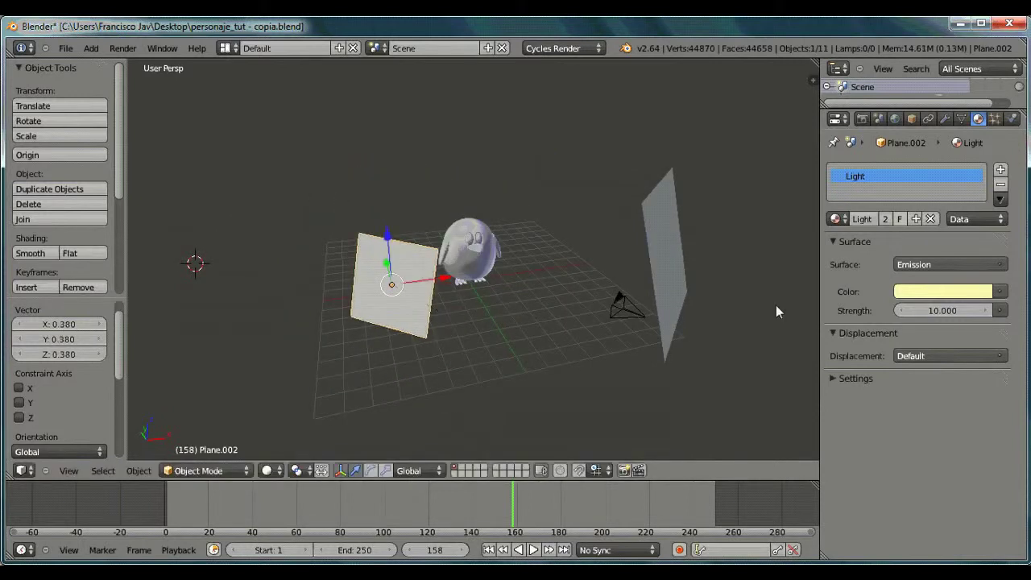
Step: Set the Light material's emission colour to a warm near-white and its strength to 5
{"action": "left_click", "coordinate": [951, 295]}
{"action": "left_click", "coordinate": [914, 136]}
{"action": "left_click_drag", "start_coordinate": [979, 87], "coordinate": [982, 48]}
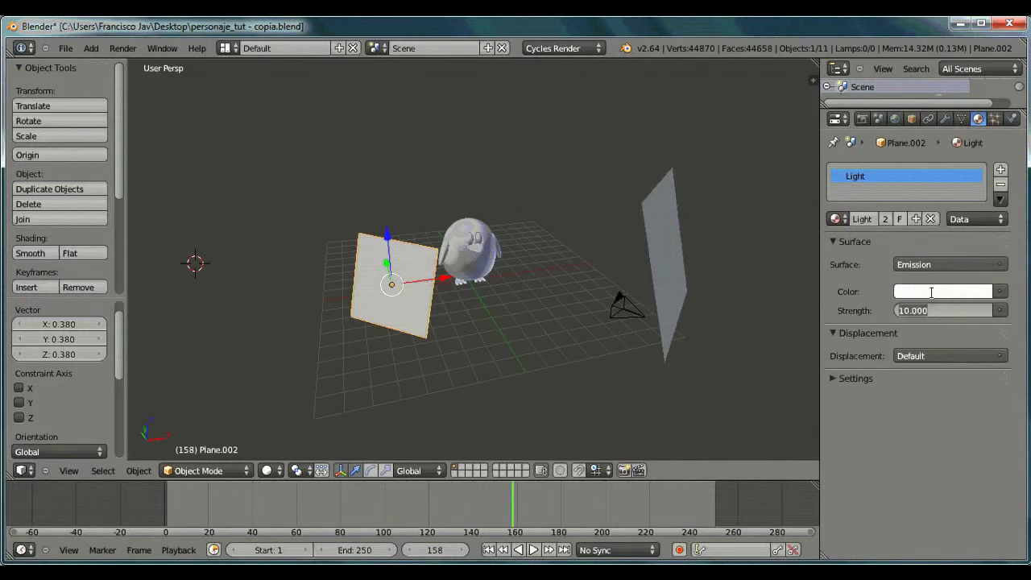
Step: Check the lighting from both emission planes in Rendered shading and return to Solid shading
{"action": "left_click", "coordinate": [269, 471]}
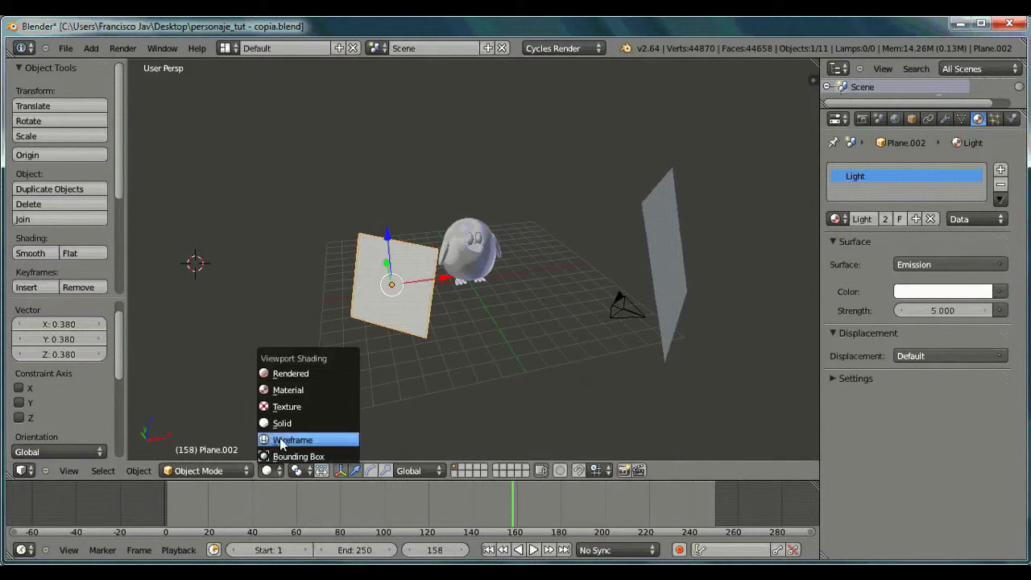
{"action": "left_click", "coordinate": [282, 373]}
{"action": "middle_click_drag", "start_coordinate": [543, 335], "coordinate": [502, 281]}
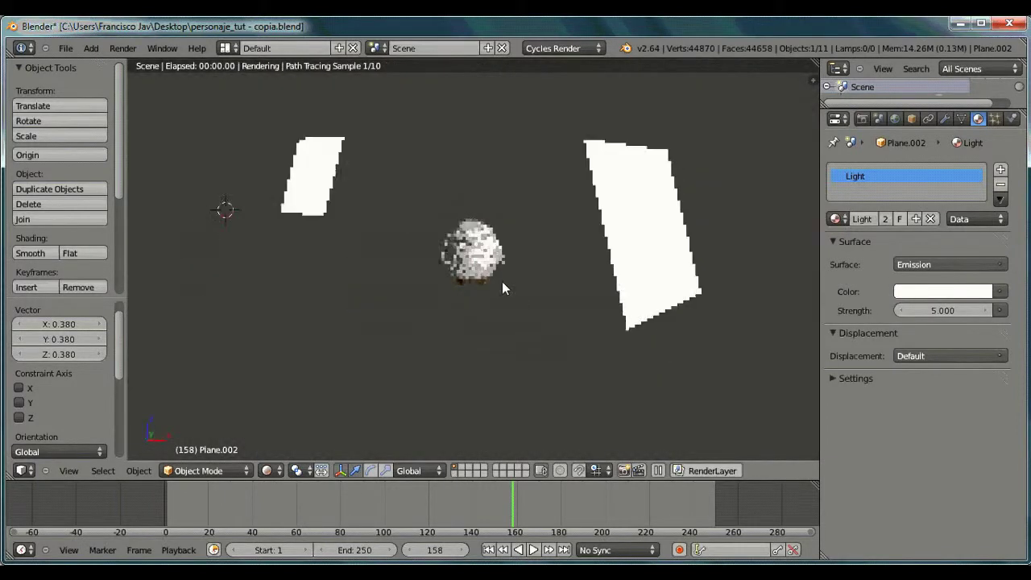
{"action": "left_click", "coordinate": [266, 471]}
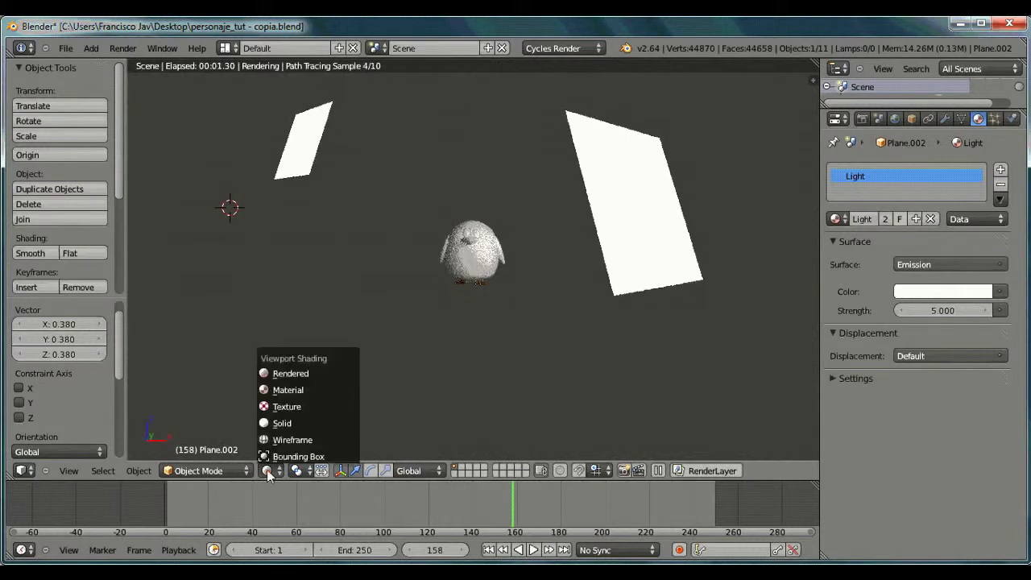
{"action": "left_click", "coordinate": [282, 423]}
Step: Lower the smaller light plane by 2.633 along Z and rotate it 19.85° about the X axis
{"action": "key", "text": "g"}
{"action": "key", "text": "z"}
{"action": "left_click", "coordinate": [610, 317]}
{"action": "key", "text": "r"}
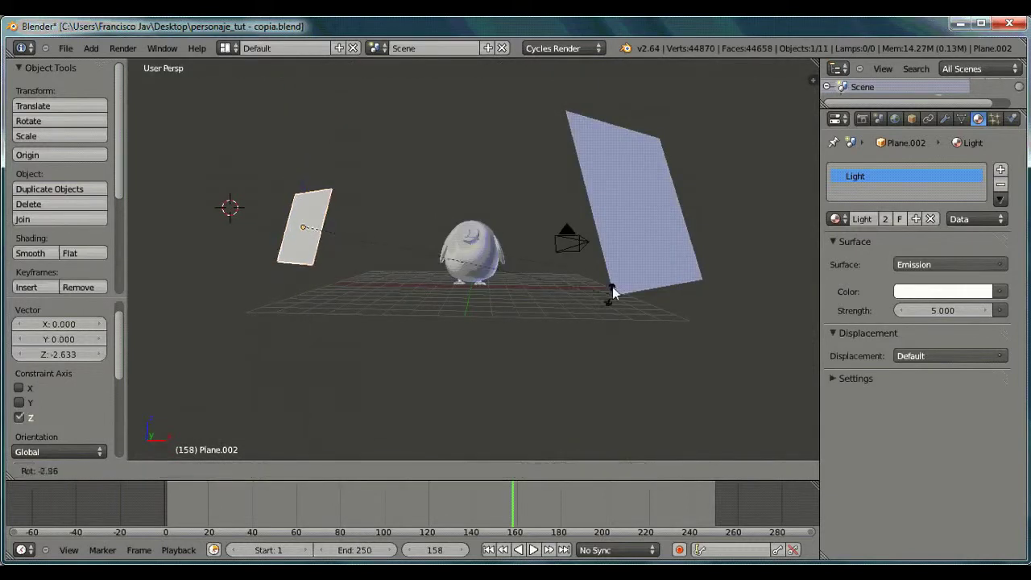
{"action": "key", "text": "z"}
{"action": "key", "text": "x"}
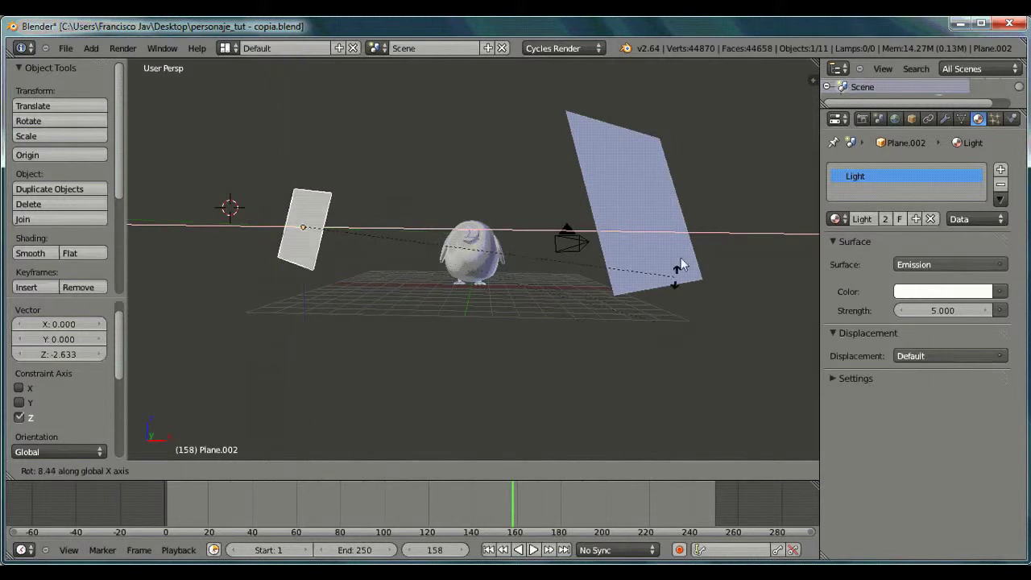
{"action": "left_click", "coordinate": [680, 207]}
{"action": "middle_click_drag", "start_coordinate": [679, 207], "coordinate": [511, 294]}
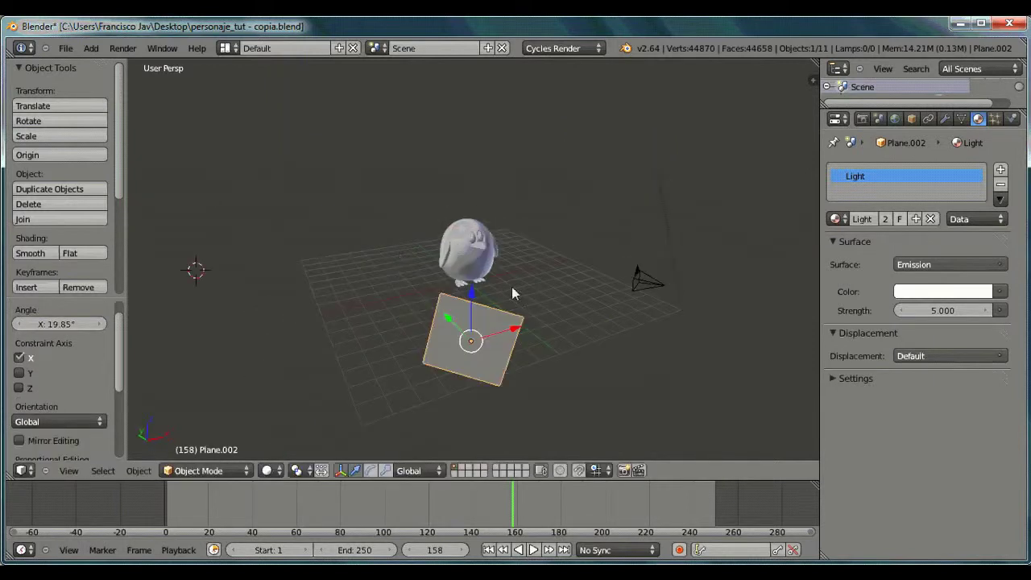
Step: Fine-tune the smaller plane's orientation with free rotations, the last 4.842°, and rotate it -17.012° about X
{"action": "key", "text": "r"}
{"action": "left_click", "coordinate": [601, 315]}
{"action": "middle_click_drag", "start_coordinate": [601, 315], "coordinate": [368, 241]}
{"action": "key", "text": "r"}
{"action": "left_click", "coordinate": [398, 244]}
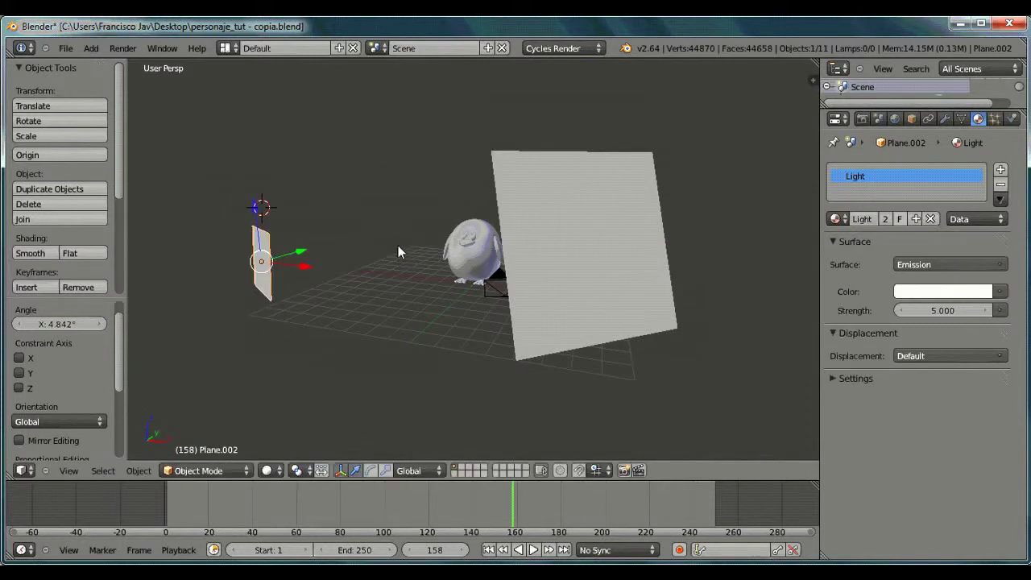
{"action": "key", "text": "r"}
{"action": "key", "text": "x"}
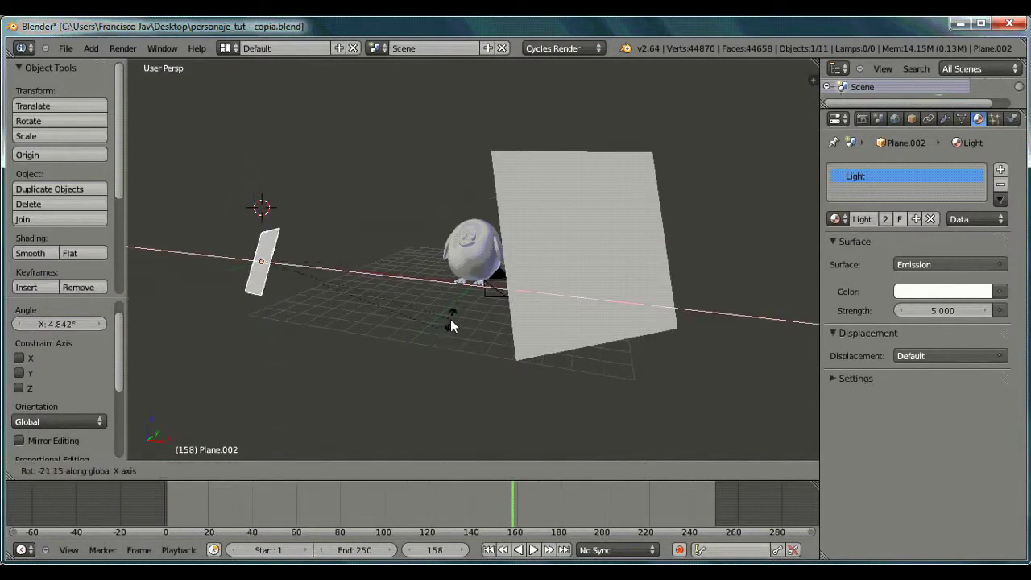
{"action": "left_click", "coordinate": [455, 312]}
{"action": "middle_click_drag", "start_coordinate": [472, 307], "coordinate": [375, 531]}
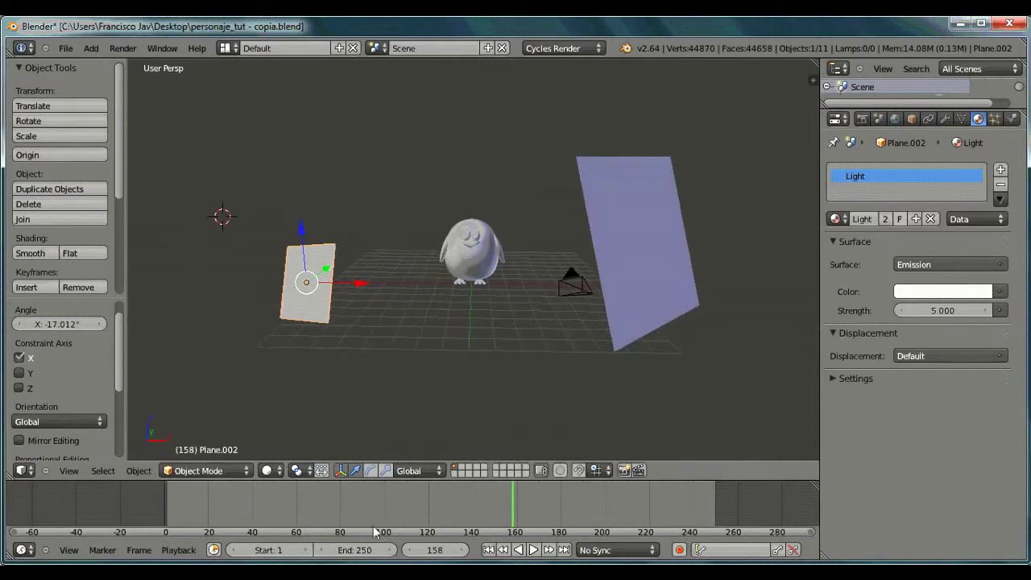
Step: Preview the penguin's lighting up close in Rendered shading
{"action": "left_click", "coordinate": [251, 471]}
{"action": "left_click", "coordinate": [267, 471]}
{"action": "left_click", "coordinate": [290, 373]}
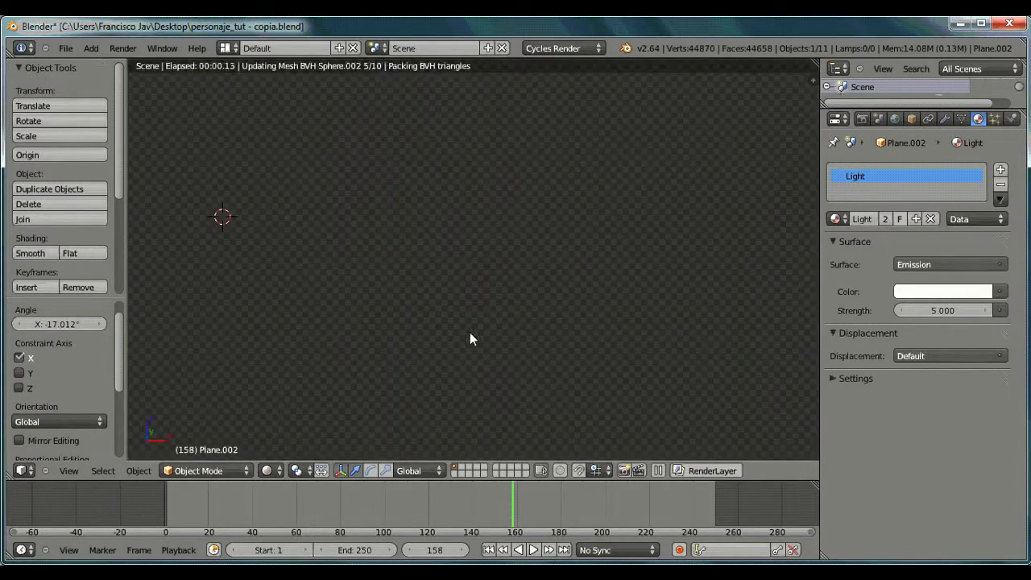
{"action": "scroll", "coordinate": [557, 270], "scroll_direction": "up", "scroll_amount": 7}
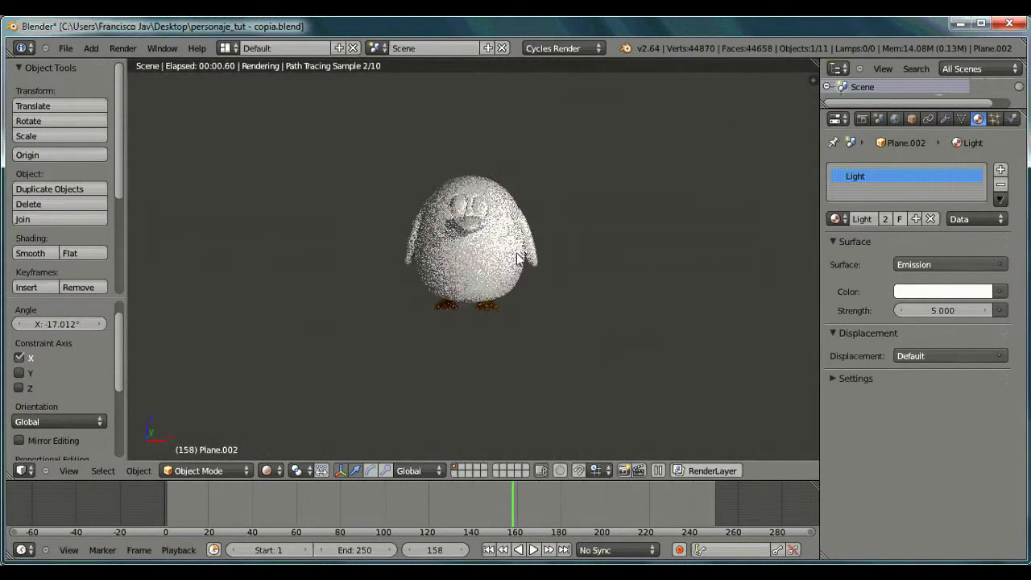
Step: Set the shared Light material's emission strength to 7 and give the smaller plane its own copy of the material
{"action": "left_click_drag", "start_coordinate": [937, 312], "coordinate": [929, 312]}
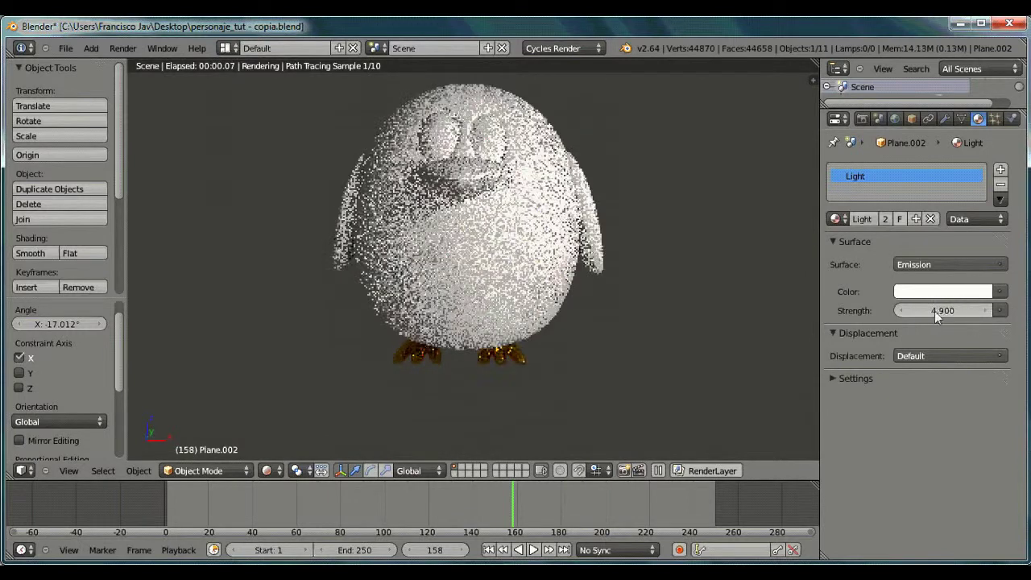
{"action": "left_click", "coordinate": [933, 311]}
{"action": "type", "text": "7"}
{"action": "key", "text": "Return"}
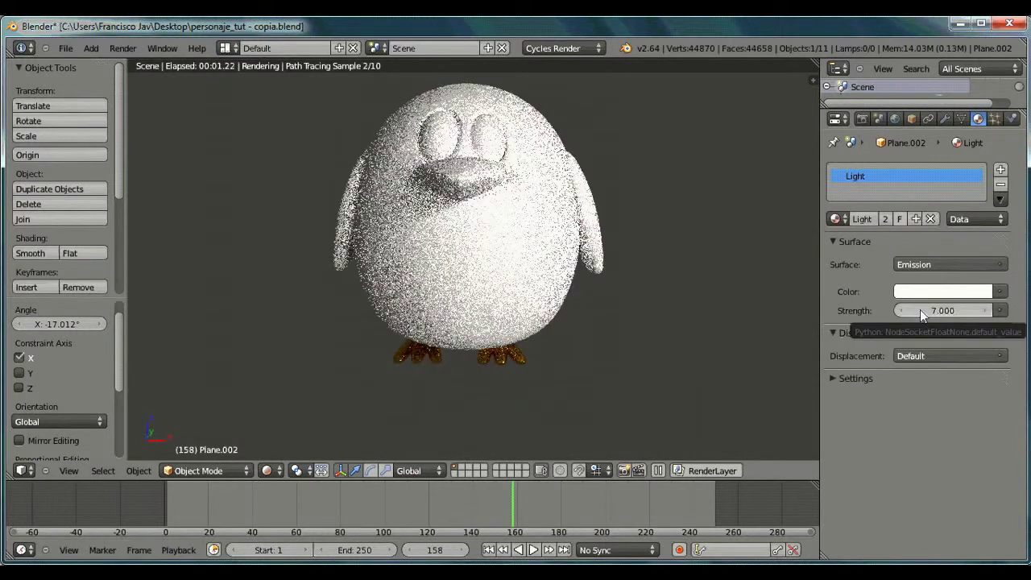
{"action": "left_click", "coordinate": [915, 218]}
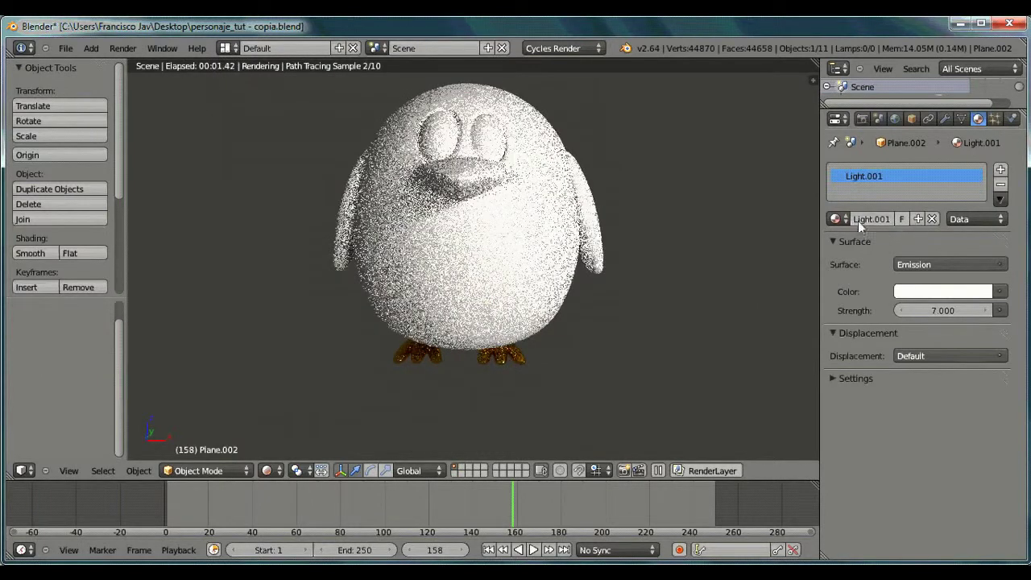
Step: Set the larger light plane's emission colour to pale yellow with R 1.000, G 0.926 and B 0.670
{"action": "scroll", "coordinate": [532, 334], "scroll_direction": "down", "scroll_amount": 8}
{"action": "right_click", "coordinate": [651, 290]}
{"action": "left_click", "coordinate": [926, 292]}
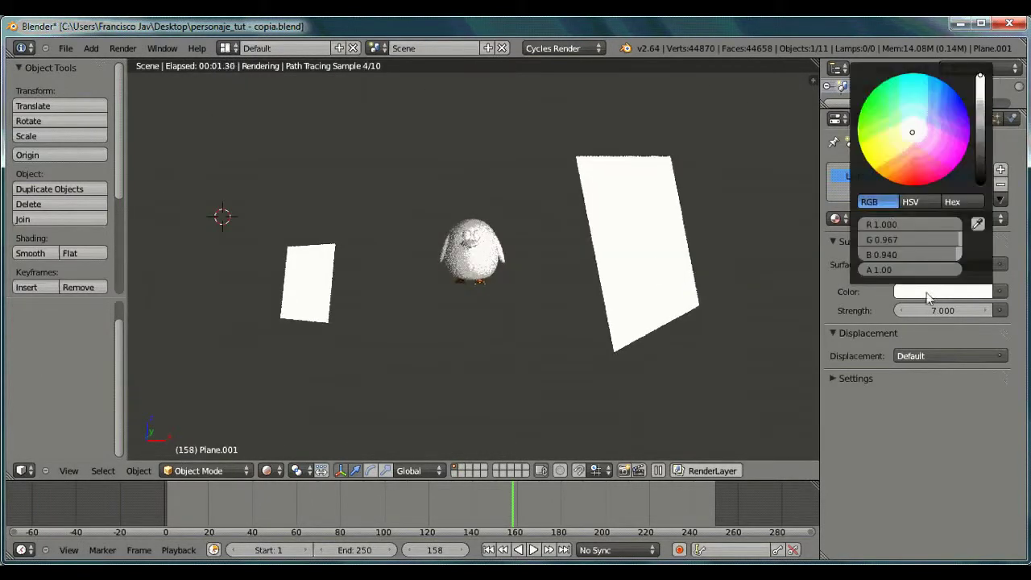
{"action": "left_click", "coordinate": [901, 142]}
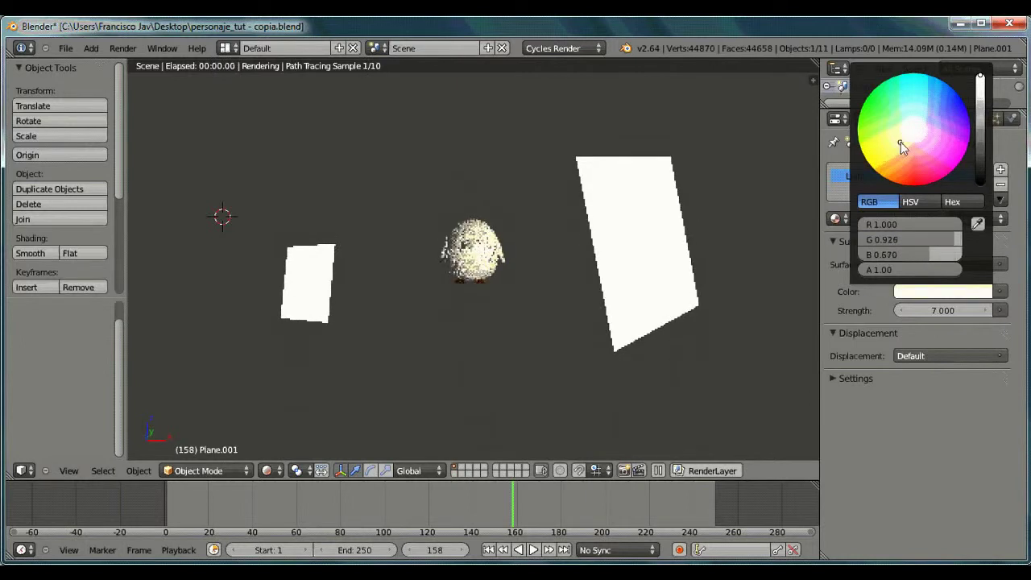
Step: Adjust the larger light plane's pale yellow emission colour and set its emission strength to 10
{"action": "left_click", "coordinate": [893, 152]}
{"action": "left_click", "coordinate": [898, 143]}
{"action": "left_click", "coordinate": [921, 310]}
{"action": "left_click", "coordinate": [939, 312]}
{"action": "type", "text": "10"}
{"action": "key", "text": "Return"}
Step: Set the smaller light plane's emission strength to 5 and check the lighting on the penguin up close
{"action": "right_click", "coordinate": [301, 274]}
{"action": "type", "text": "5"}
{"action": "key", "text": "Return"}
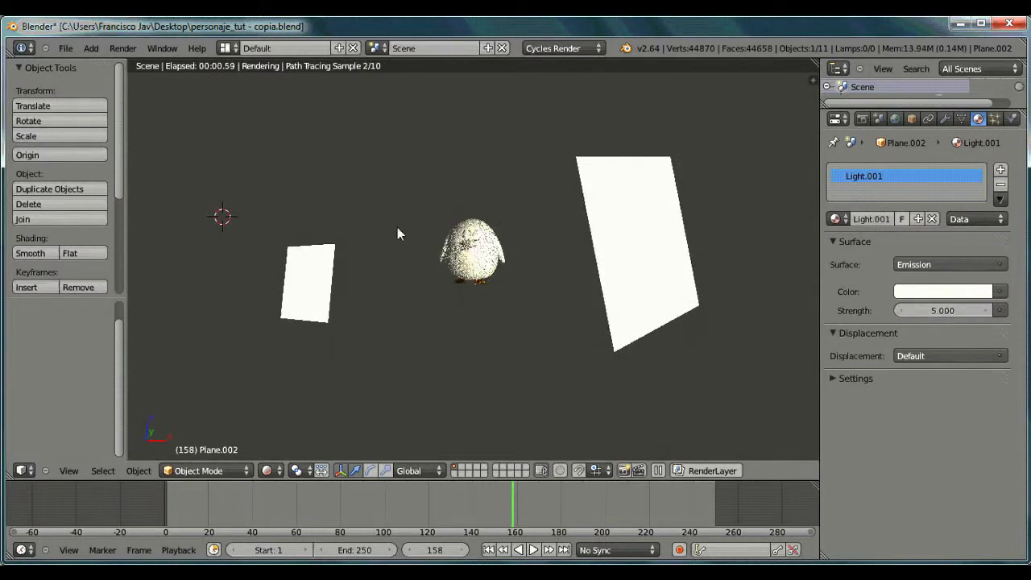
{"action": "scroll", "coordinate": [478, 329], "scroll_direction": "up", "scroll_amount": 5}
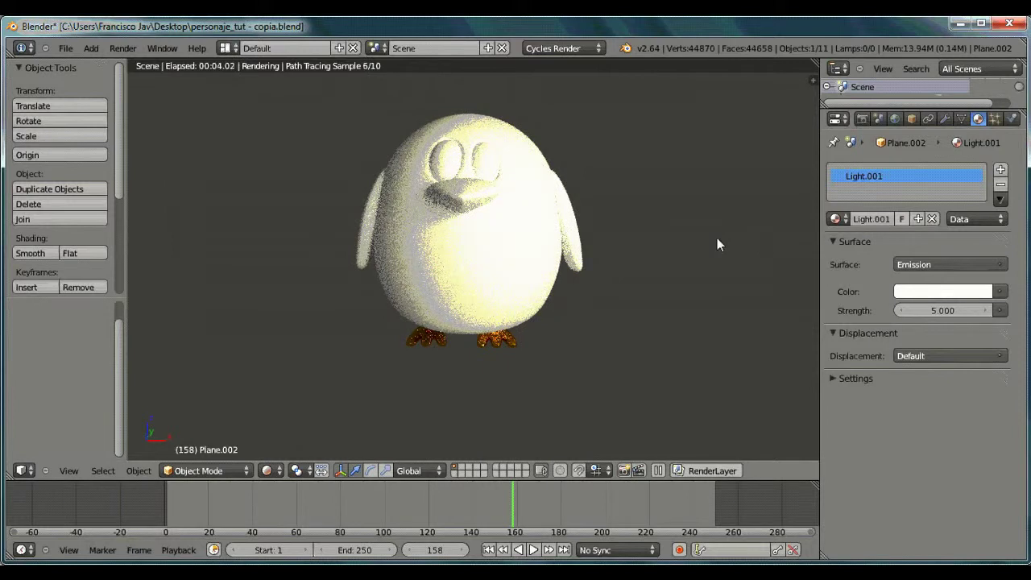
{"action": "scroll", "coordinate": [394, 306], "scroll_direction": "down", "scroll_amount": 4}
Step: Assign the feet's existing Pata material to the beak and preview it in Rendered shading
{"action": "left_click", "coordinate": [267, 471]}
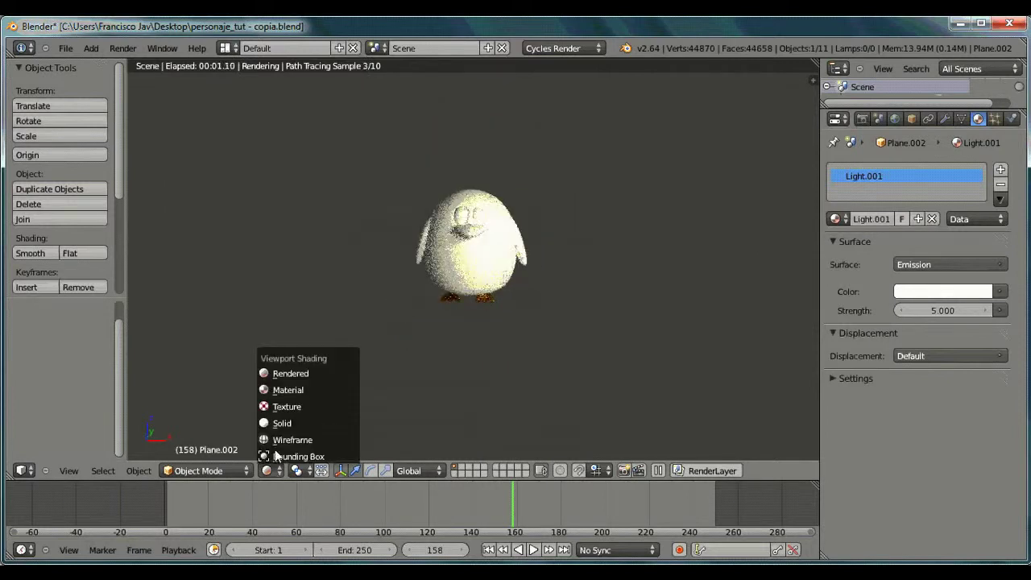
{"action": "left_click", "coordinate": [282, 422]}
{"action": "scroll", "coordinate": [481, 186], "scroll_direction": "up", "scroll_amount": 2}
{"action": "right_click", "coordinate": [465, 202]}
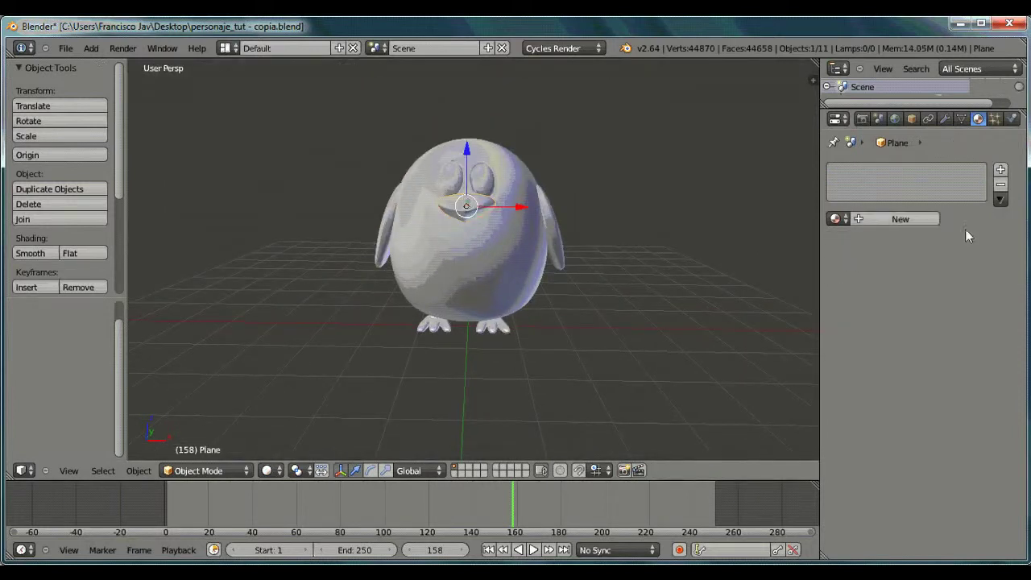
{"action": "left_click", "coordinate": [838, 219]}
{"action": "left_click", "coordinate": [858, 272]}
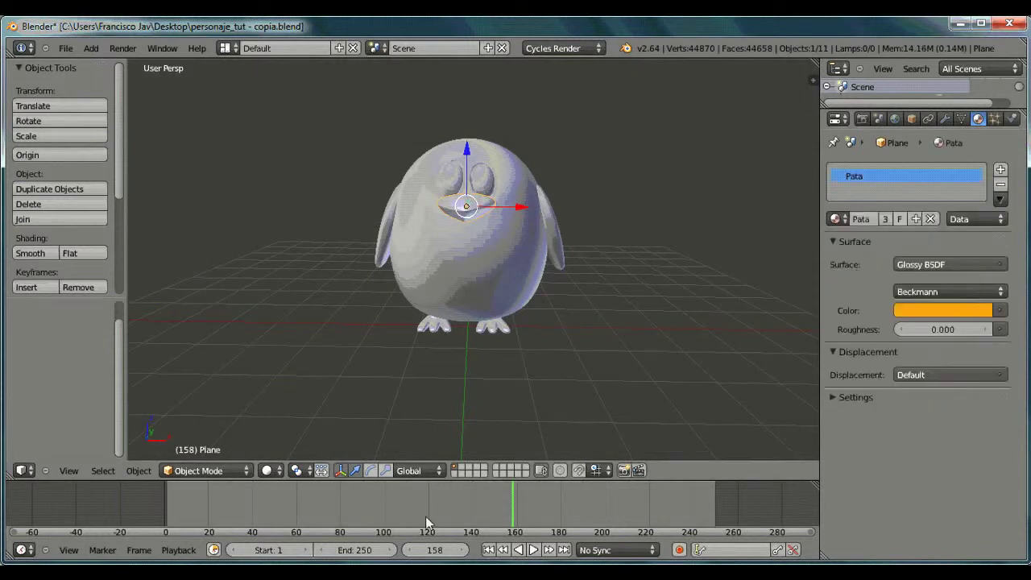
{"action": "left_click", "coordinate": [281, 471]}
{"action": "left_click", "coordinate": [287, 373]}
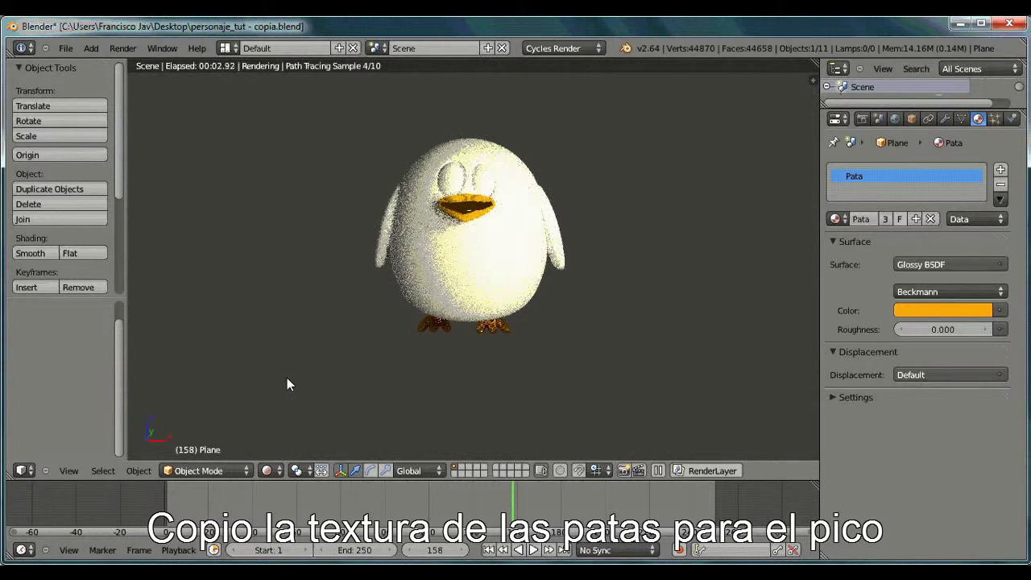
Step: Give the beak its own copy of the material, name it Pico and set its surface to Translucent BSDF
{"action": "middle_click_drag", "start_coordinate": [616, 281], "coordinate": [583, 301]}
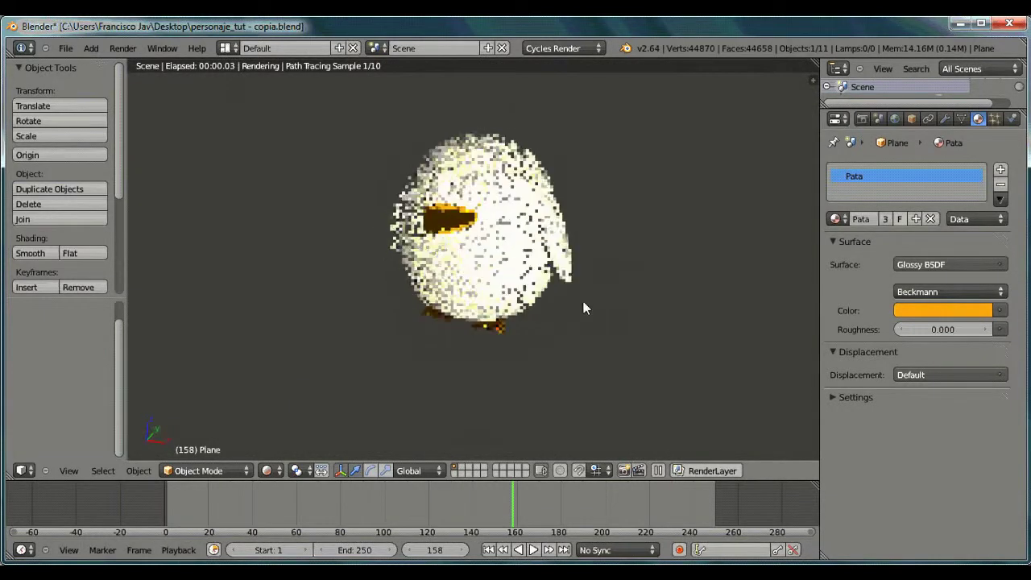
{"action": "left_click", "coordinate": [916, 219]}
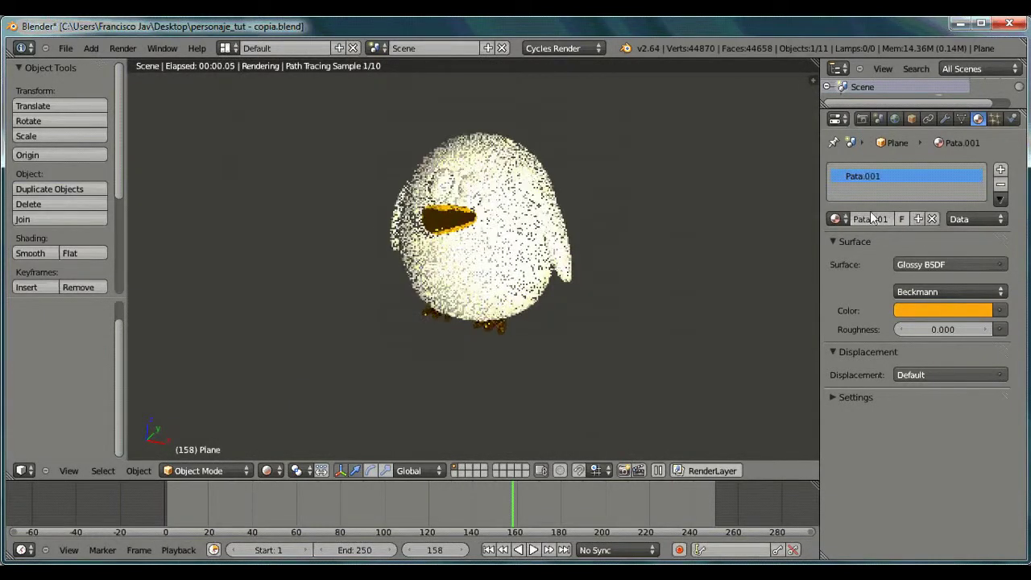
{"action": "left_click", "coordinate": [870, 220]}
{"action": "type", "text": "pico"}
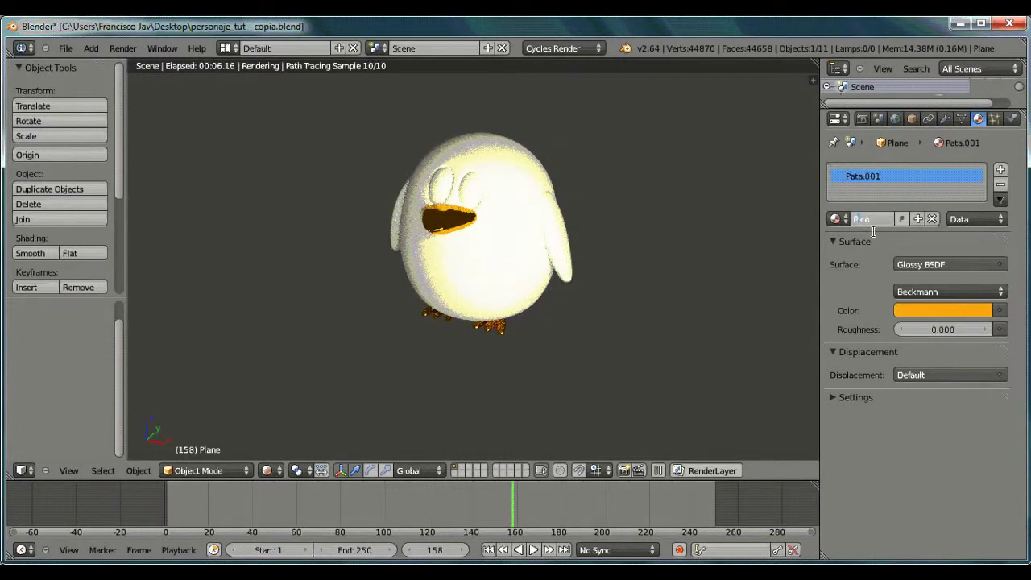
{"action": "left_click", "coordinate": [943, 265]}
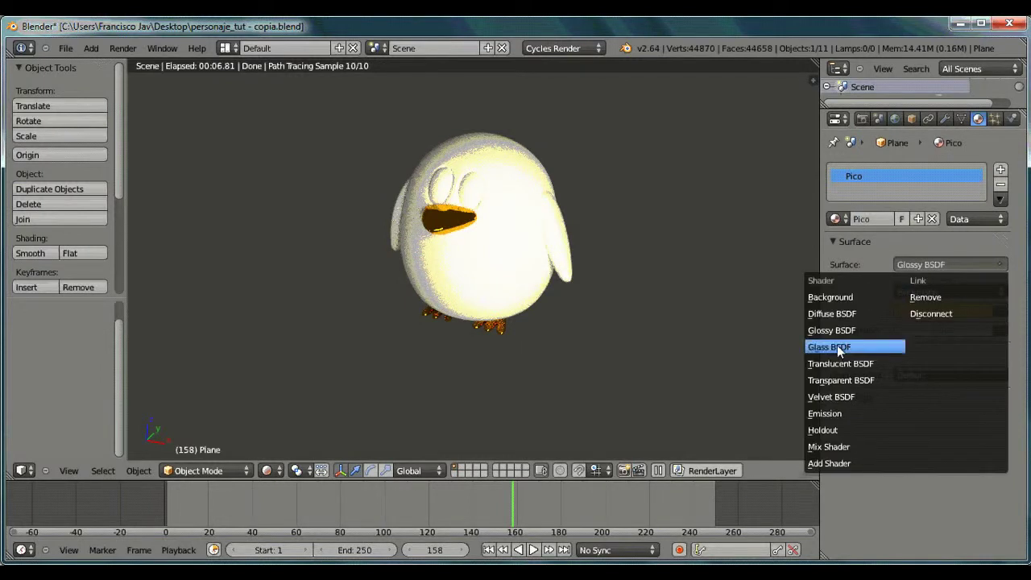
{"action": "left_click", "coordinate": [846, 363]}
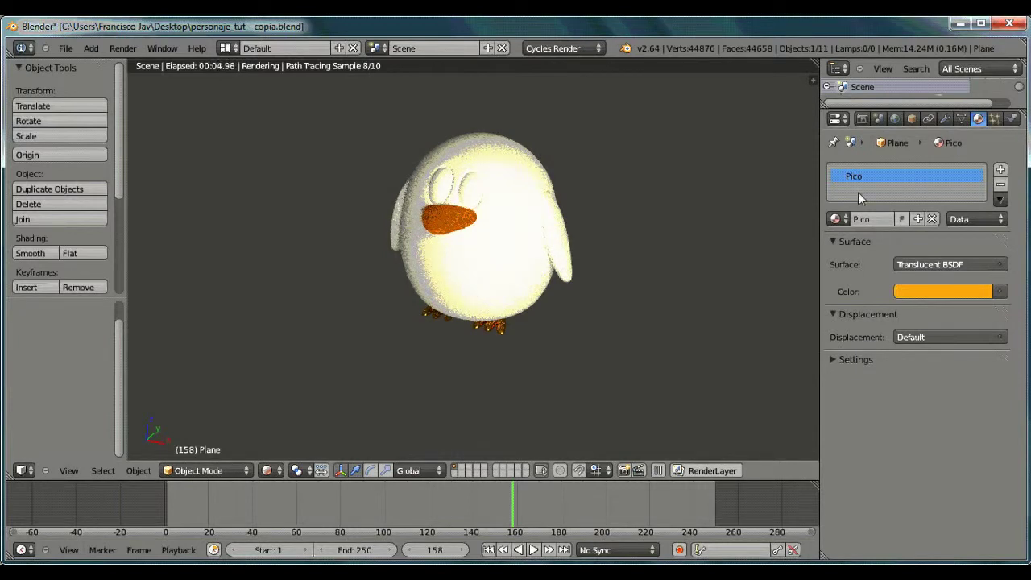
Step: In Solid shading, assign the Piel material to the penguin's body and set its surface to Glossy BSDF
{"action": "scroll", "coordinate": [544, 276], "scroll_direction": "down", "scroll_amount": 2}
{"action": "left_click", "coordinate": [272, 471]}
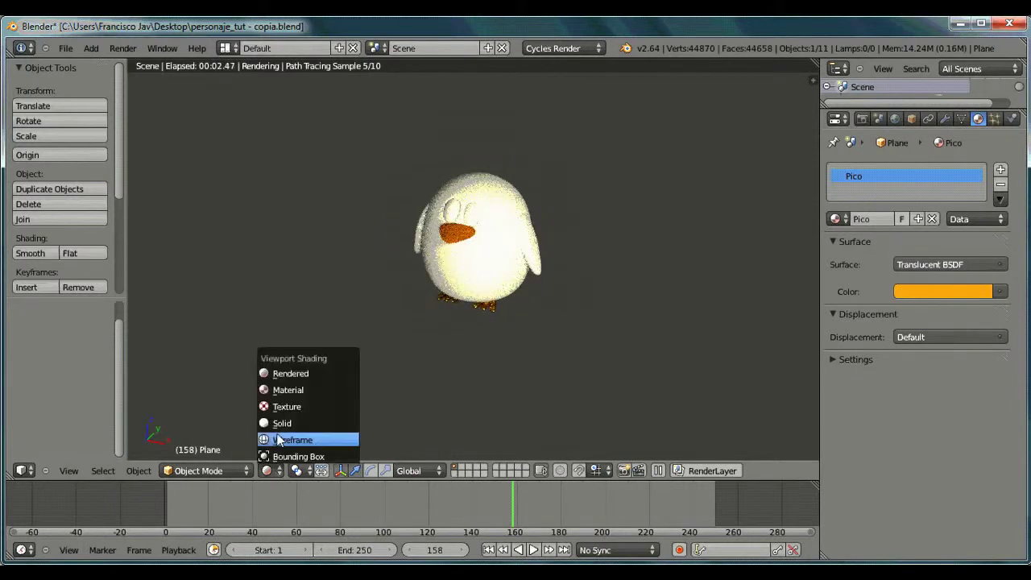
{"action": "left_click", "coordinate": [284, 423]}
{"action": "middle_click_drag", "start_coordinate": [394, 328], "coordinate": [527, 204]}
{"action": "right_click", "coordinate": [495, 240]}
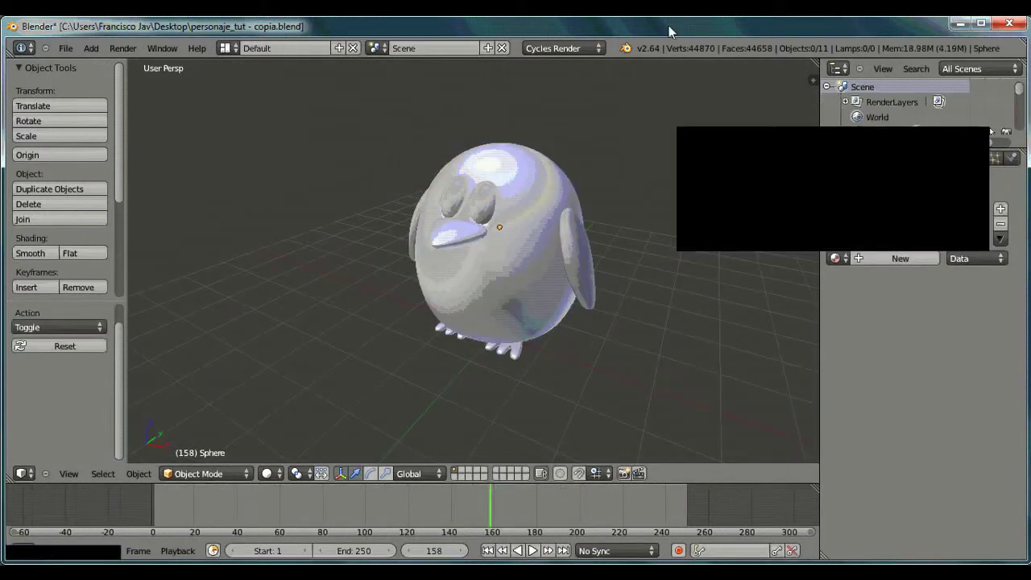
{"action": "left_click", "coordinate": [836, 258]}
{"action": "left_click", "coordinate": [876, 359]}
{"action": "left_click", "coordinate": [959, 304]}
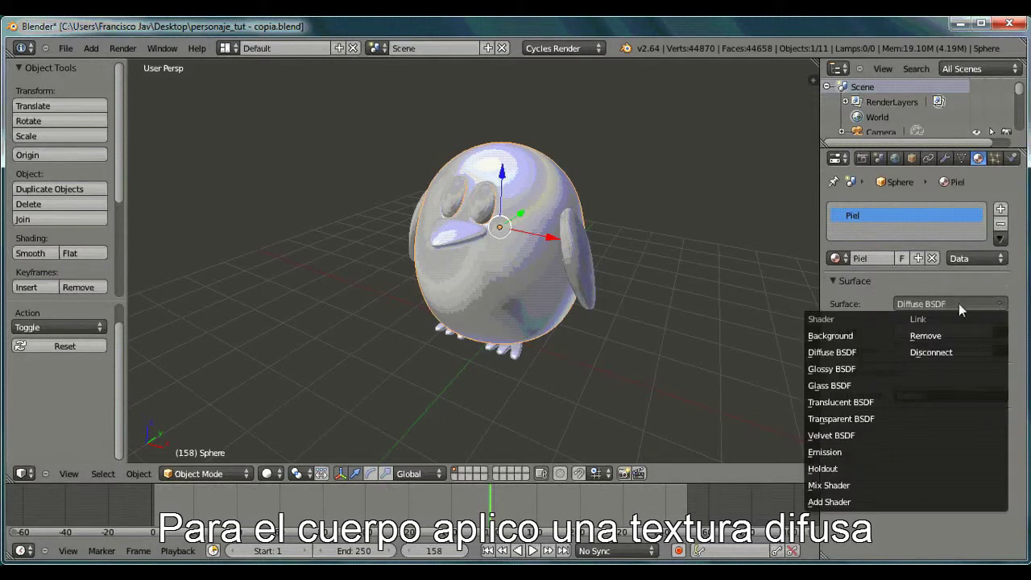
{"action": "left_click", "coordinate": [836, 369]}
Step: Drive the Piel material's colour with an Image Texture using ping_skin.png from the Desktop
{"action": "left_click", "coordinate": [1001, 349]}
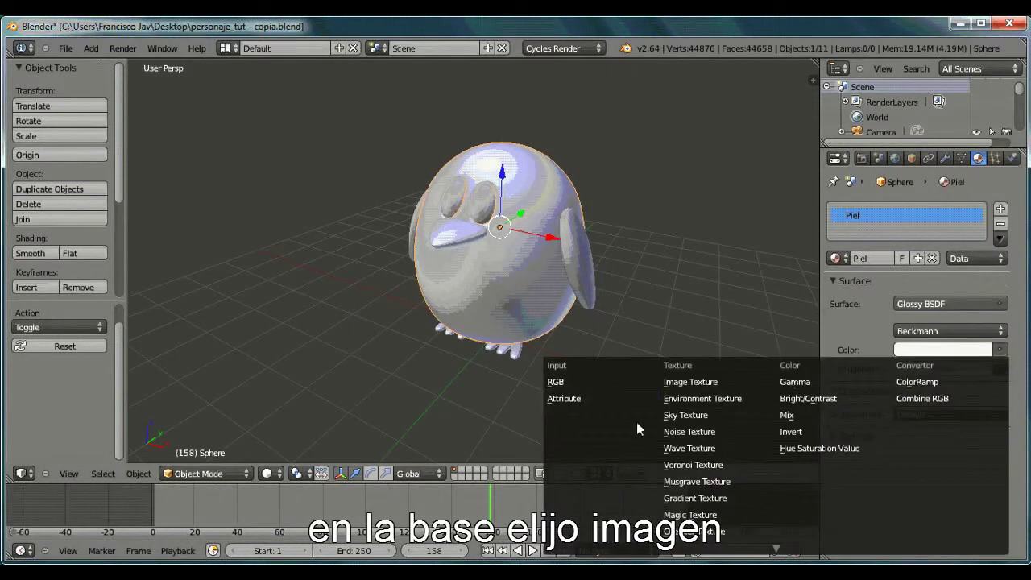
{"action": "left_click", "coordinate": [689, 382]}
{"action": "left_click", "coordinate": [970, 369]}
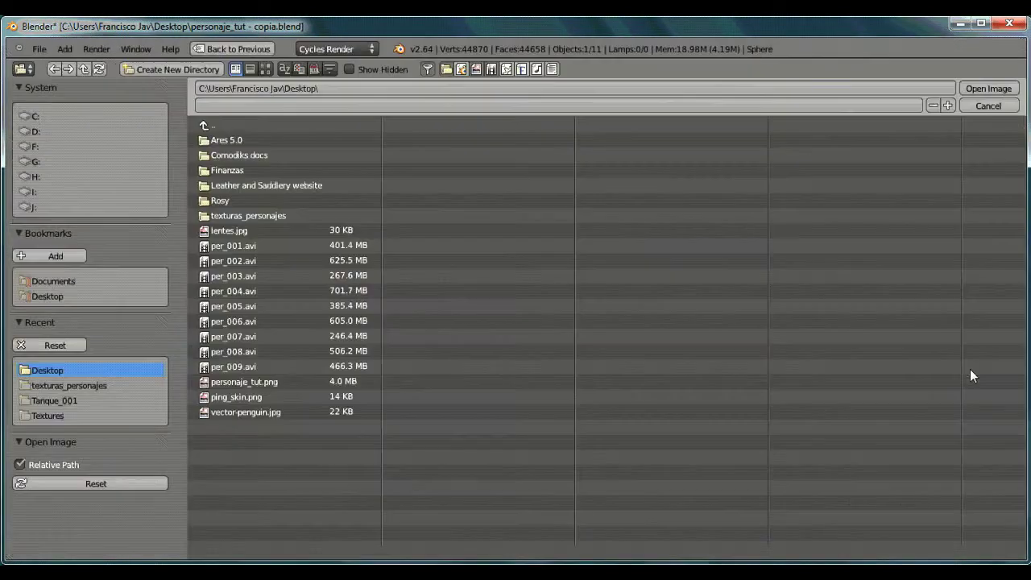
{"action": "left_click", "coordinate": [241, 397]}
{"action": "left_click", "coordinate": [988, 88]}
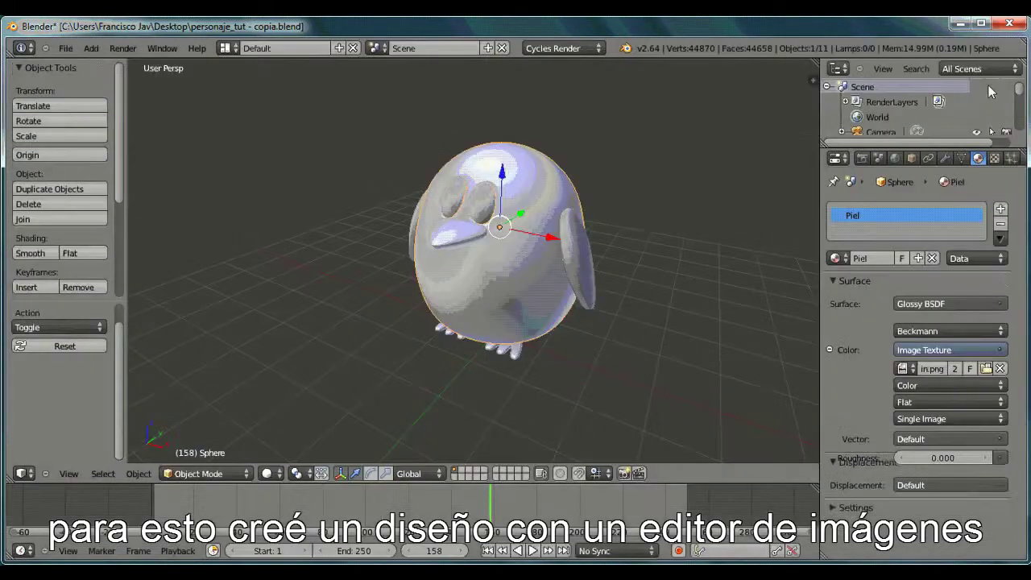
Step: Split the 3D view, turn the new area into a UV/Image Editor and unlink the Render Result image
{"action": "left_click_drag", "start_coordinate": [10, 479], "coordinate": [14, 395]}
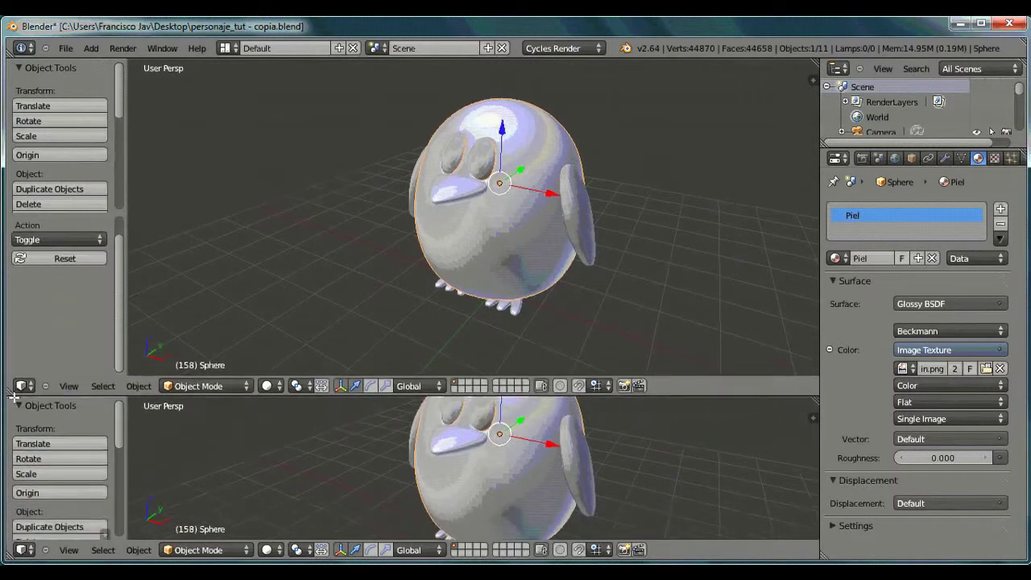
{"action": "left_click", "coordinate": [22, 550]}
{"action": "left_click", "coordinate": [57, 451]}
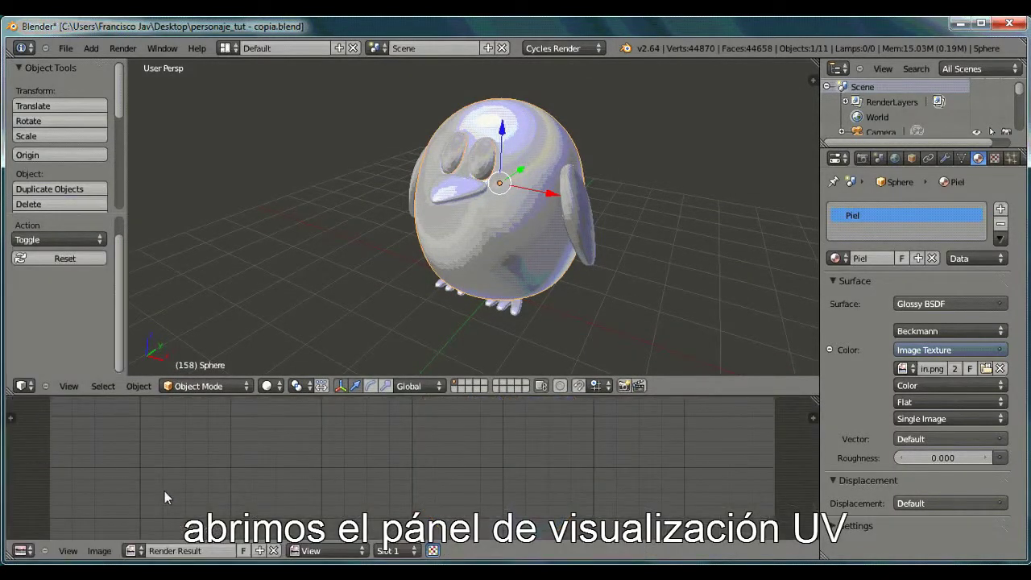
{"action": "left_click", "coordinate": [274, 551]}
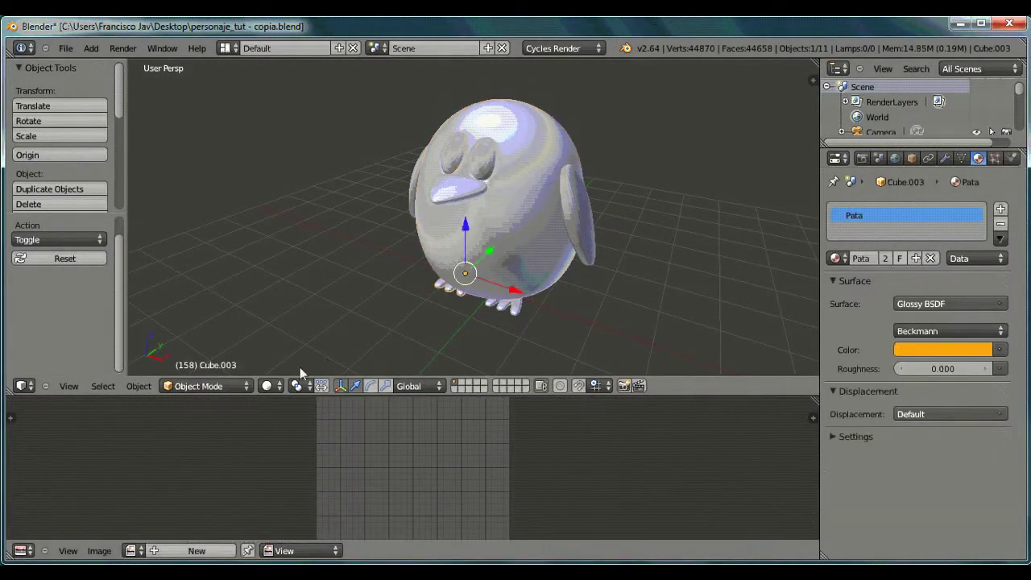
Step: Select all the body's vertices in Edit Mode and UV unwrap them with Cylinder Projection
{"action": "left_click", "coordinate": [205, 386]}
{"action": "left_click", "coordinate": [193, 353]}
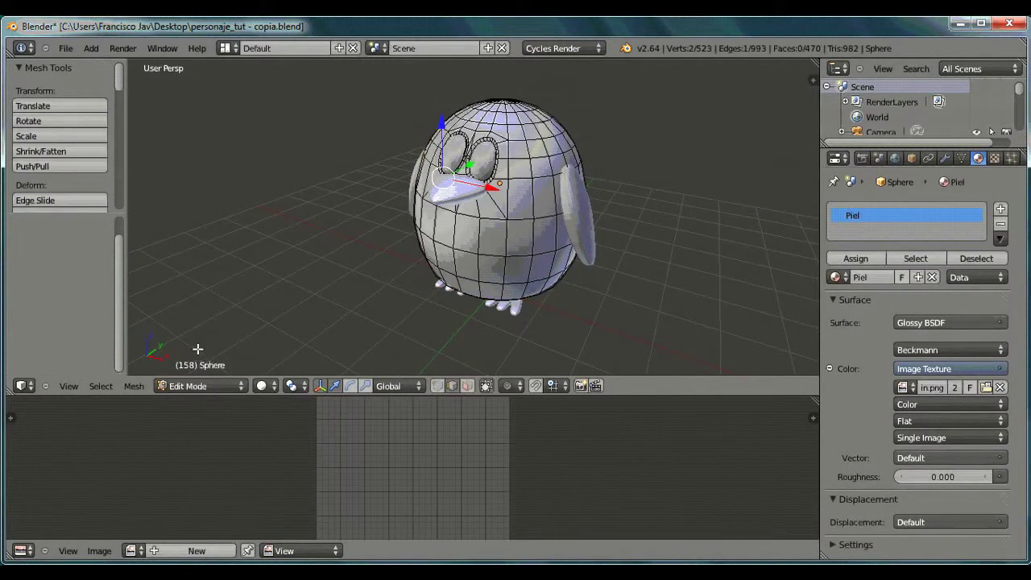
{"action": "key", "text": "a"}
{"action": "key", "text": "a"}
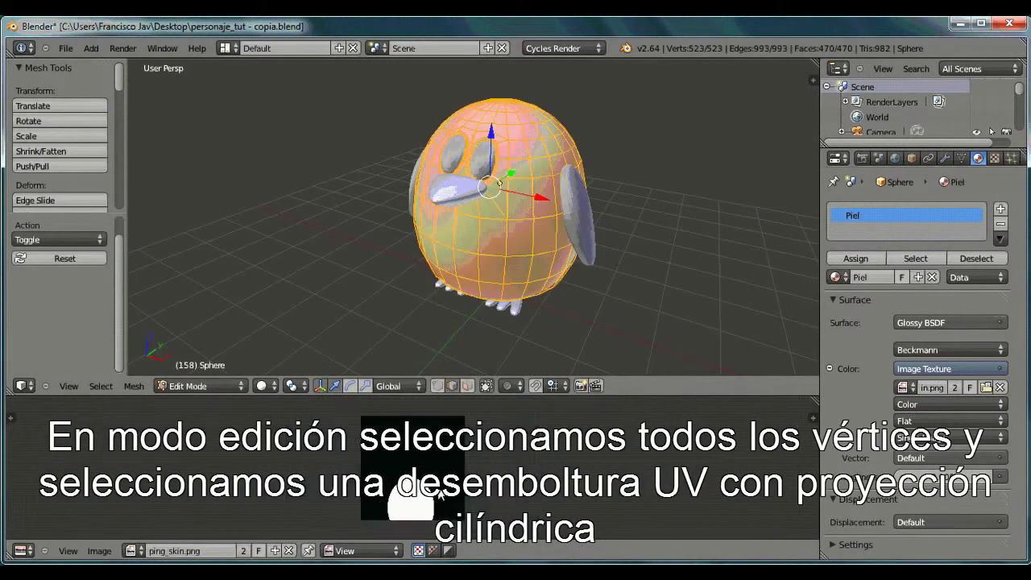
{"action": "left_click", "coordinate": [134, 386]}
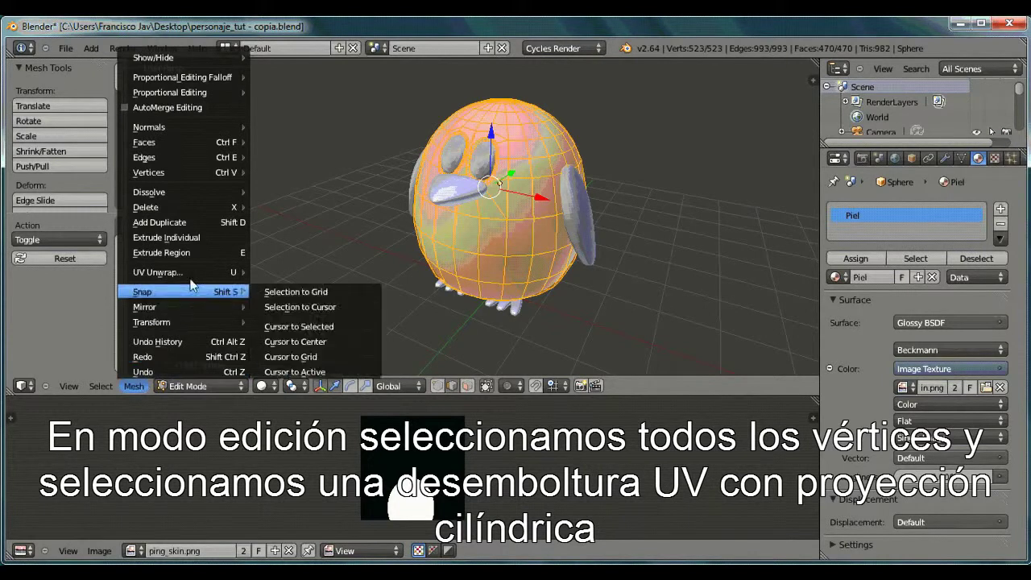
{"action": "mouse_move", "coordinate": [191, 278]}
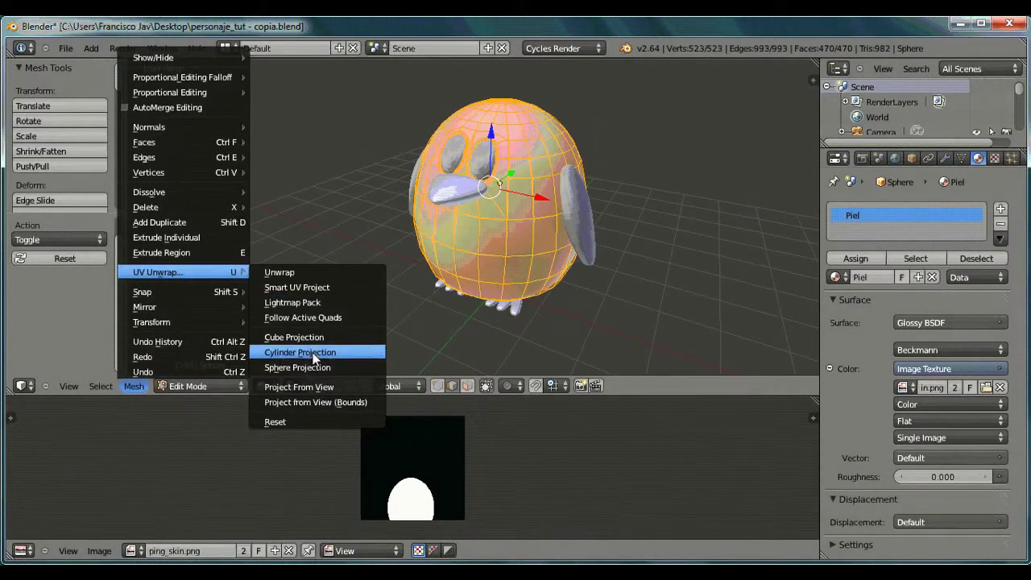
{"action": "left_click", "coordinate": [311, 352]}
{"action": "scroll", "coordinate": [438, 468], "scroll_direction": "up", "scroll_amount": 5}
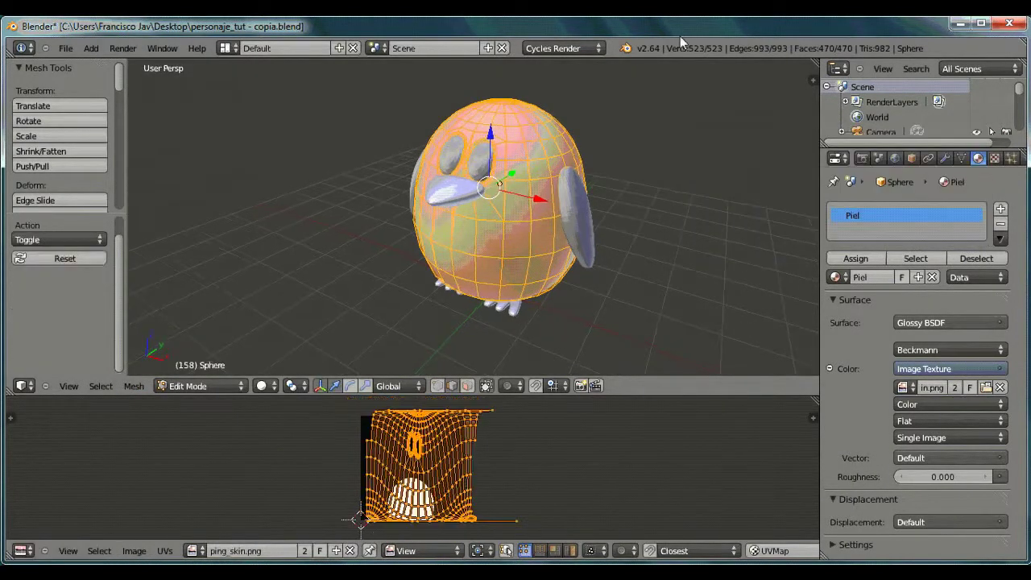
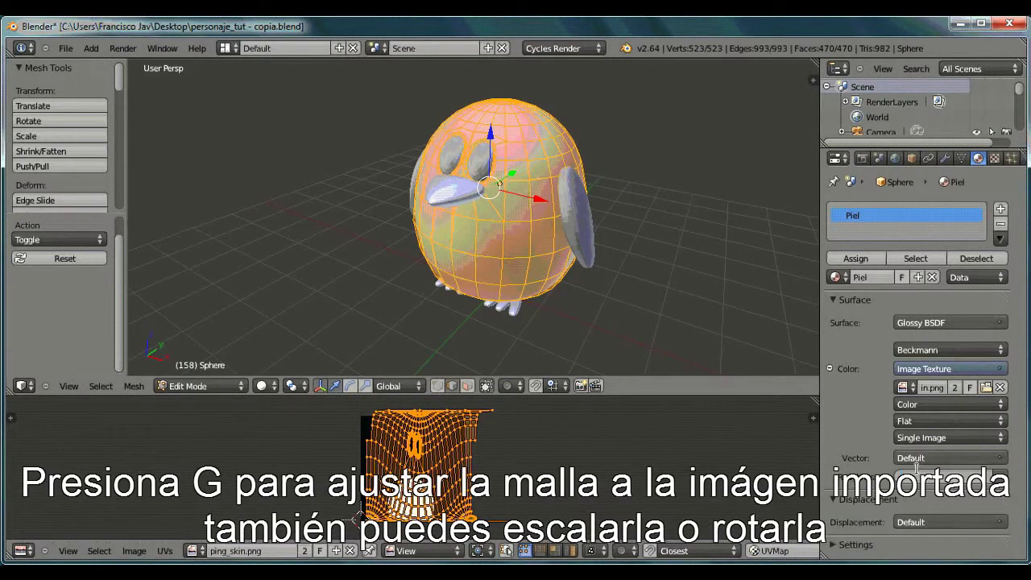
Step: Set the Piel material's roughness to 0.500 and preview the textured penguin in Rendered shading
{"action": "left_click", "coordinate": [262, 386]}
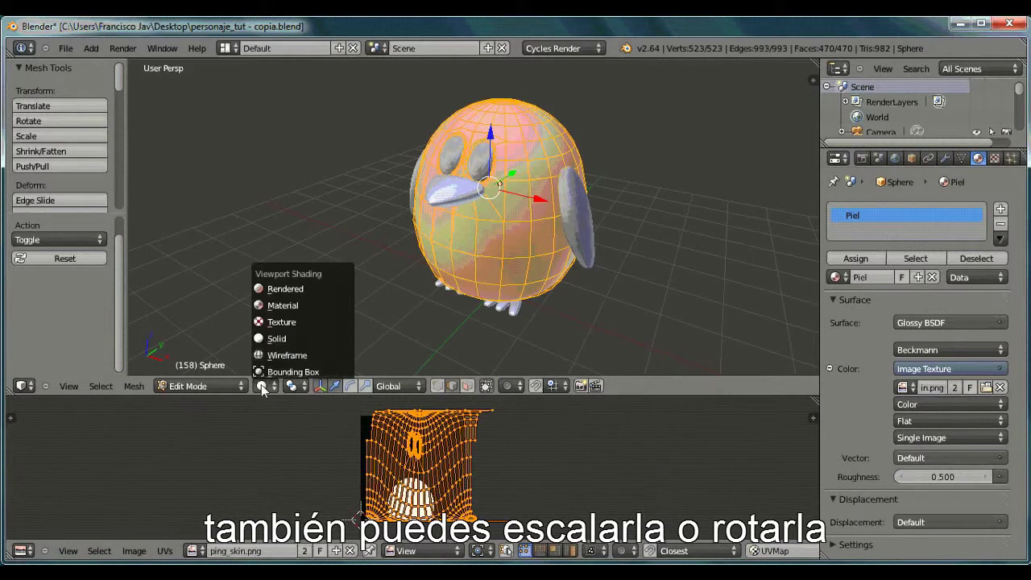
{"action": "left_click", "coordinate": [288, 290]}
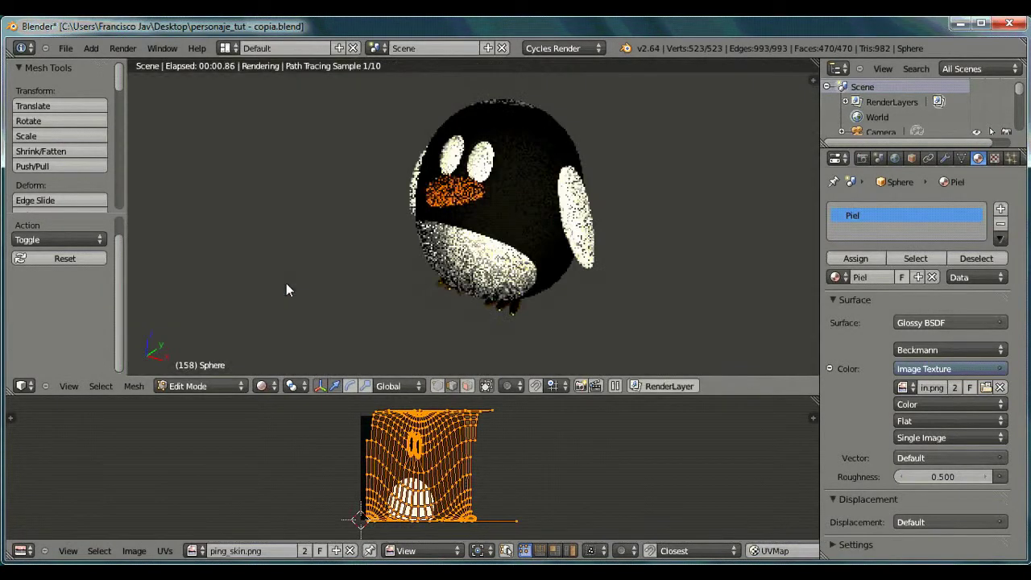
{"action": "middle_click_drag", "start_coordinate": [486, 226], "coordinate": [501, 290]}
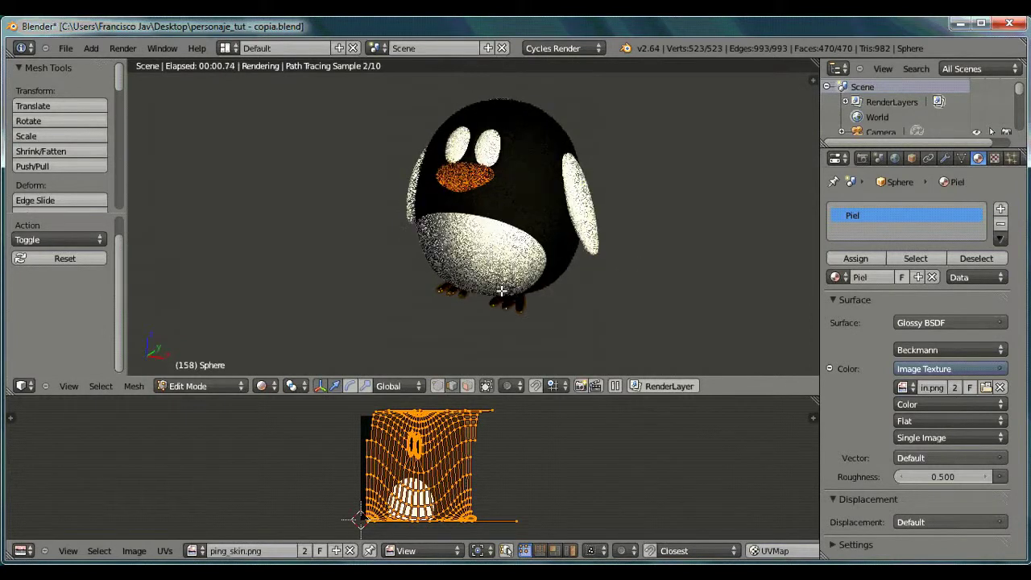
Step: Change the Piel material's glossy distribution to GGX and inspect the rendered belly and beak up close
{"action": "left_click", "coordinate": [933, 350]}
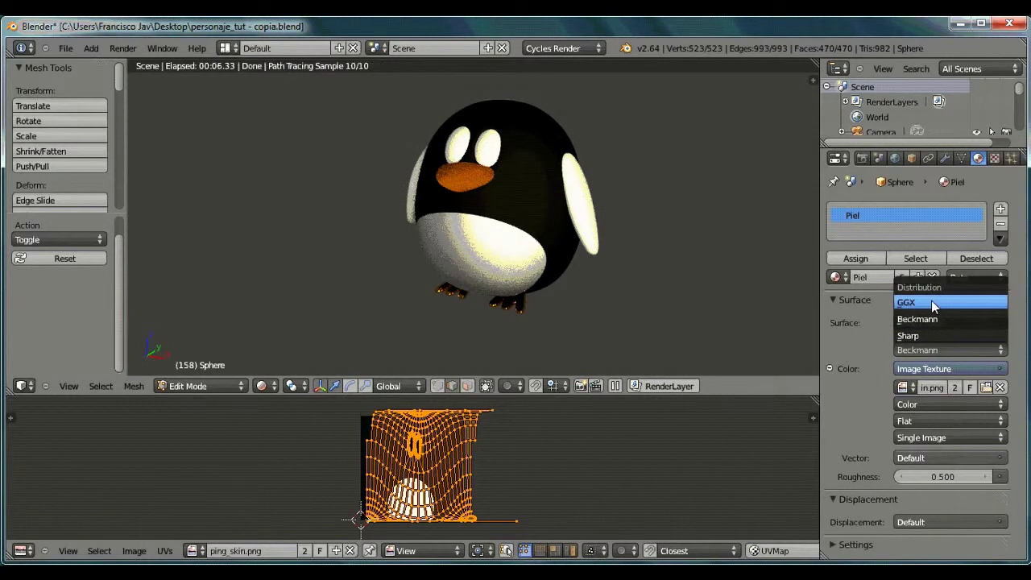
{"action": "left_click", "coordinate": [931, 302]}
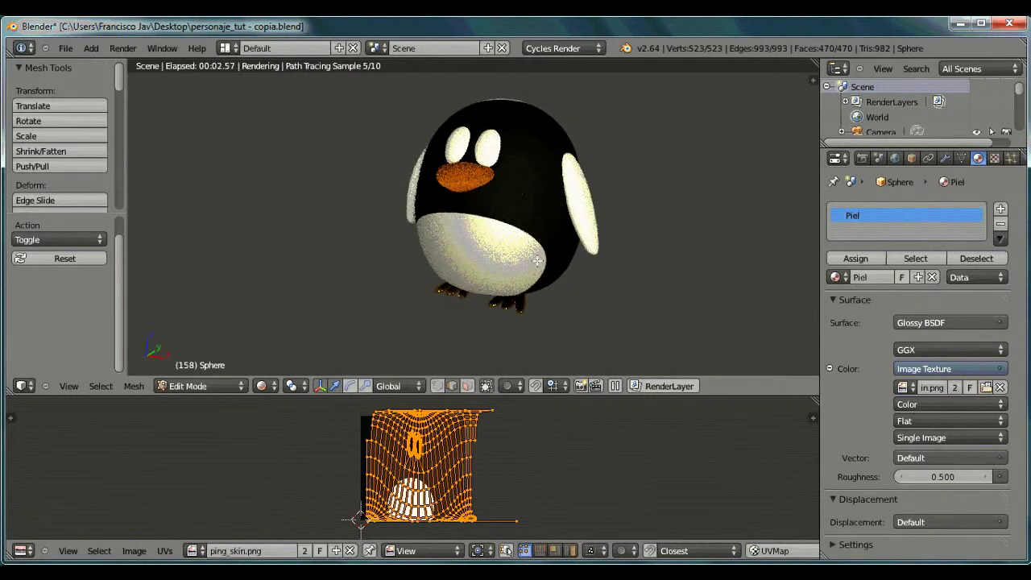
{"action": "scroll", "coordinate": [539, 256], "scroll_direction": "up", "scroll_amount": 5}
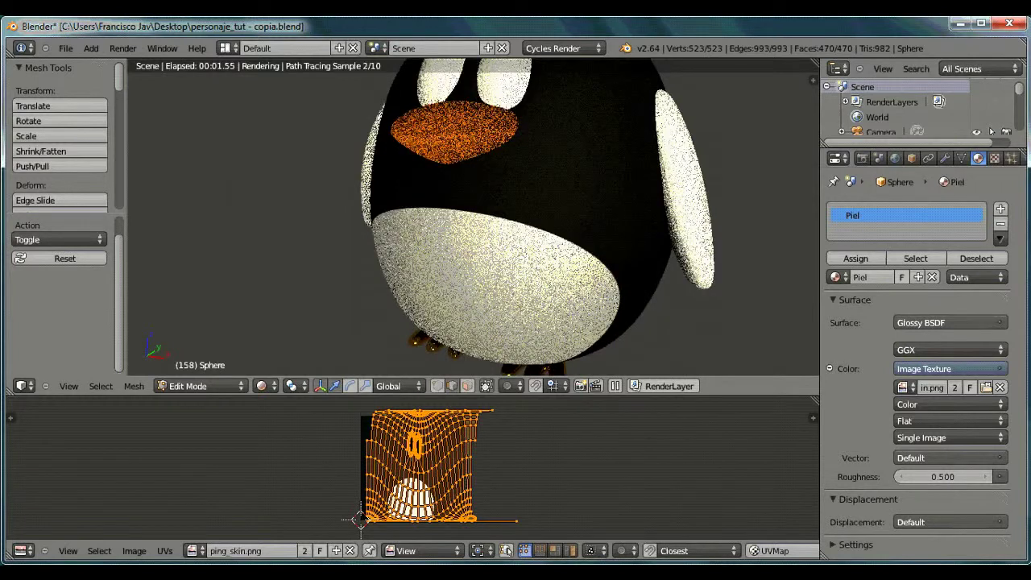
{"action": "middle_click_drag", "start_coordinate": [346, 249], "coordinate": [302, 387]}
Step: Return the viewport to Solid shading and switch the penguin's body back to Object Mode
{"action": "left_click", "coordinate": [192, 386]}
{"action": "left_click", "coordinate": [187, 354]}
{"action": "left_click", "coordinate": [261, 386]}
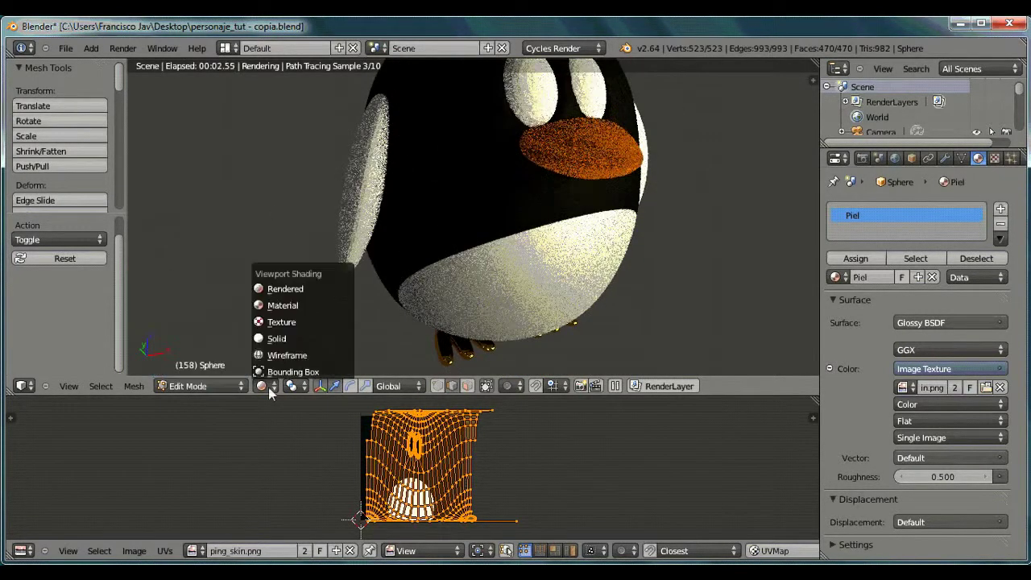
{"action": "left_click", "coordinate": [267, 339]}
{"action": "middle_click_drag", "start_coordinate": [663, 257], "coordinate": [491, 214]}
{"action": "left_click", "coordinate": [192, 386]}
{"action": "left_click", "coordinate": [187, 372]}
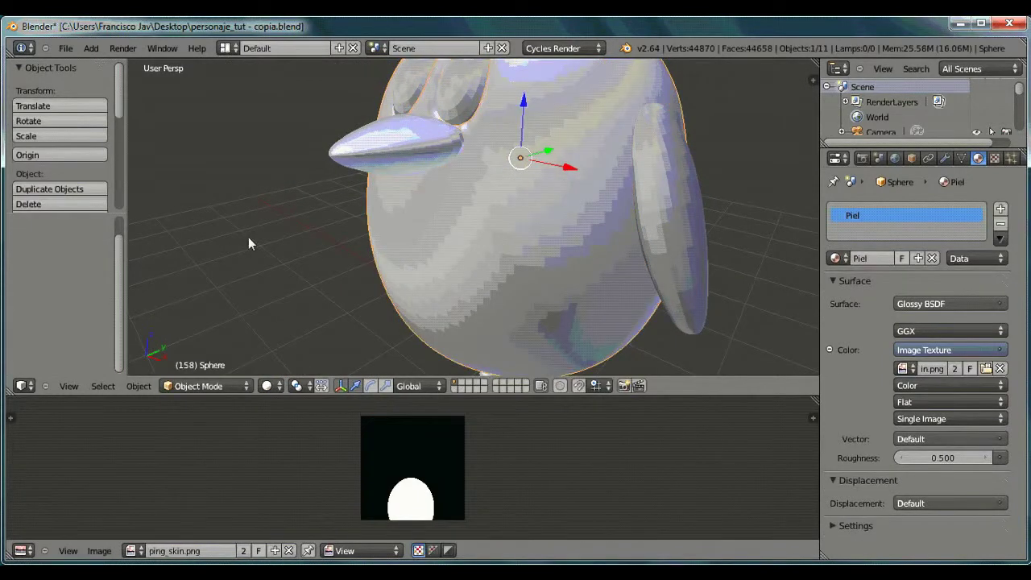
{"action": "scroll", "coordinate": [16, 122], "scroll_direction": "down", "scroll_amount": 5}
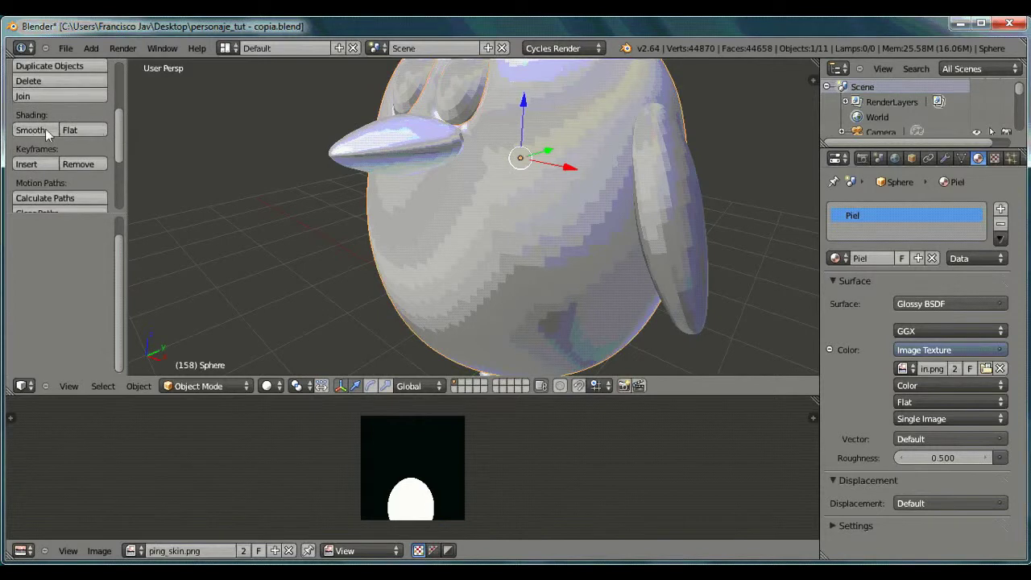
Step: Apply smooth shading to the penguin's body, both wings and the eyes
{"action": "middle_click_drag", "start_coordinate": [328, 221], "coordinate": [594, 224]}
{"action": "right_click", "coordinate": [662, 290]}
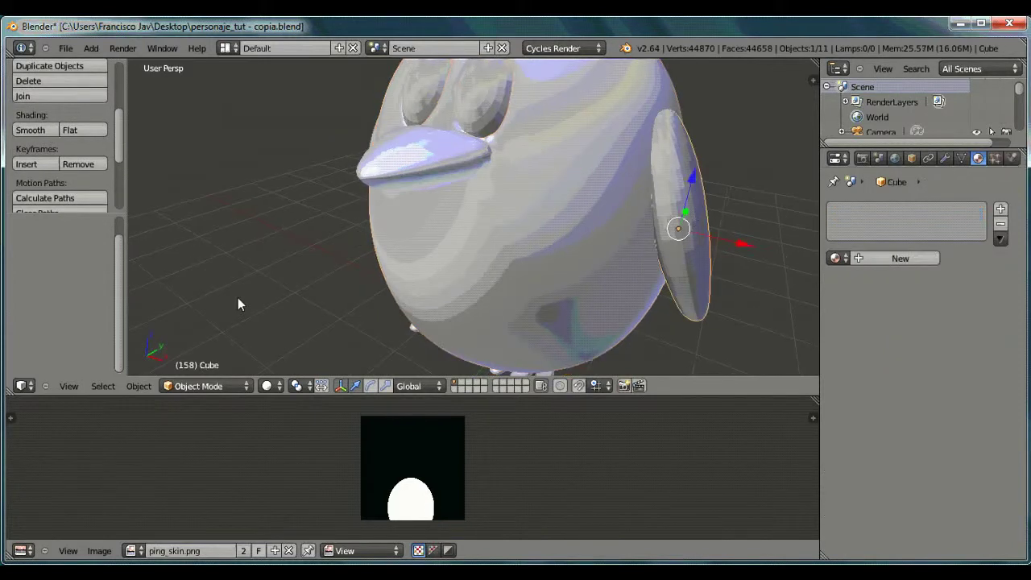
{"action": "middle_click_drag", "start_coordinate": [343, 212], "coordinate": [465, 215]}
{"action": "right_click", "coordinate": [367, 201]}
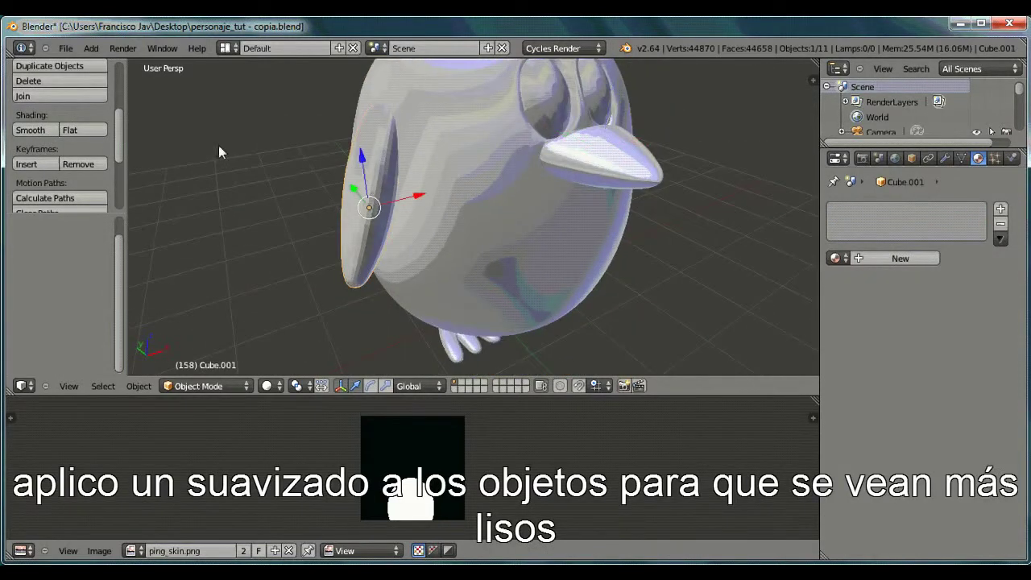
{"action": "middle_click_drag", "start_coordinate": [342, 201], "coordinate": [249, 190]}
{"action": "right_click", "coordinate": [498, 108]}
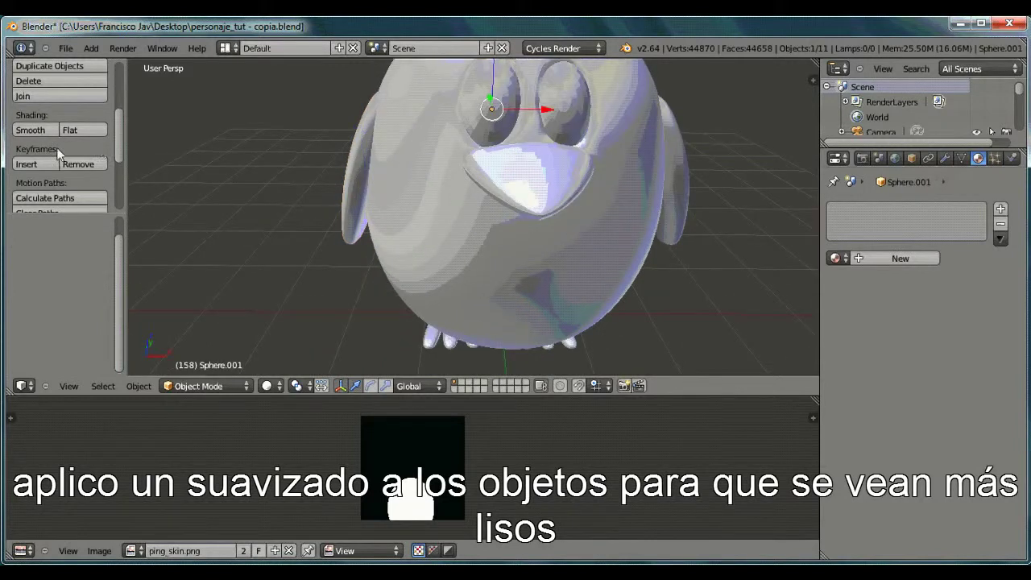
{"action": "left_click", "coordinate": [45, 132]}
{"action": "middle_click_drag", "start_coordinate": [297, 161], "coordinate": [408, 166]}
Step: Assign the Piel.001 material to the Cube.001 wing, using Glossy BSDF as its surface shader
{"action": "right_click", "coordinate": [409, 175]}
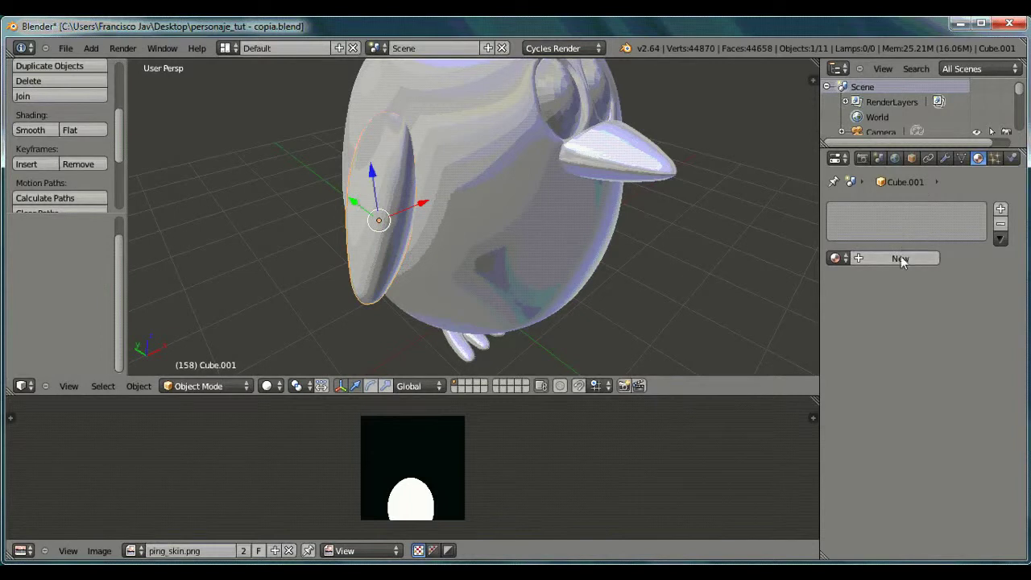
{"action": "left_click", "coordinate": [837, 257]}
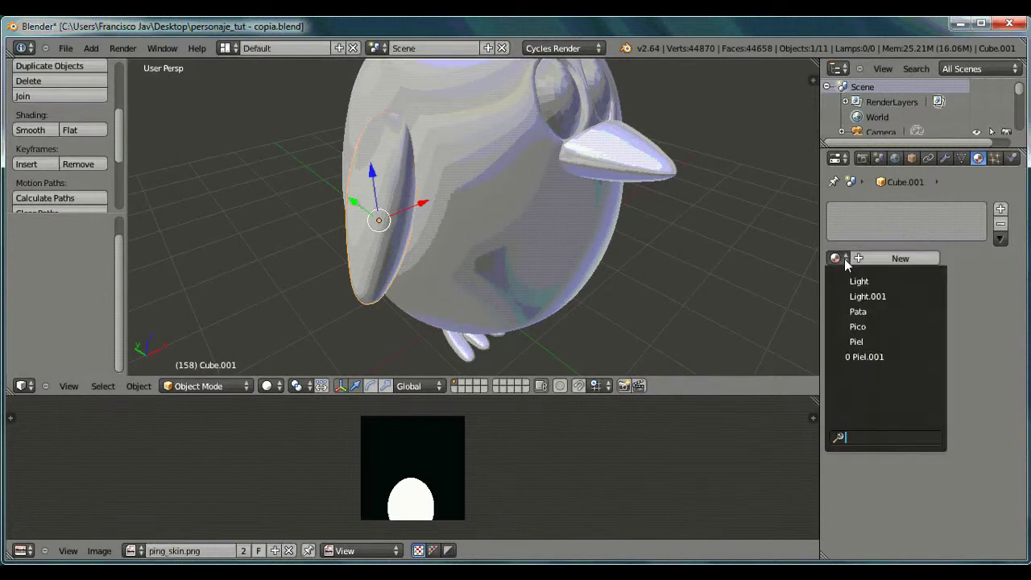
{"action": "left_click", "coordinate": [860, 357]}
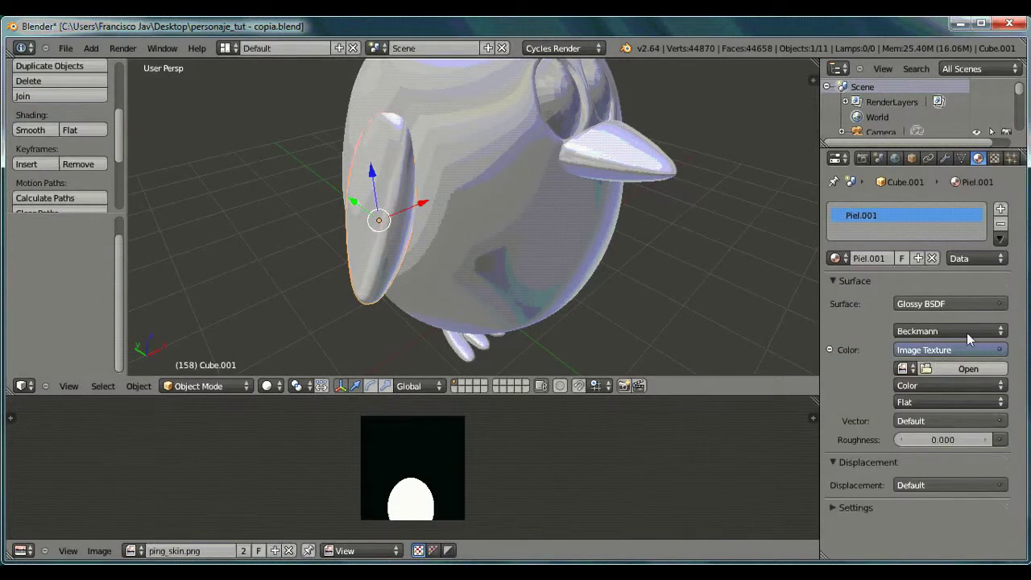
{"action": "left_click", "coordinate": [932, 258]}
{"action": "left_click", "coordinate": [836, 258]}
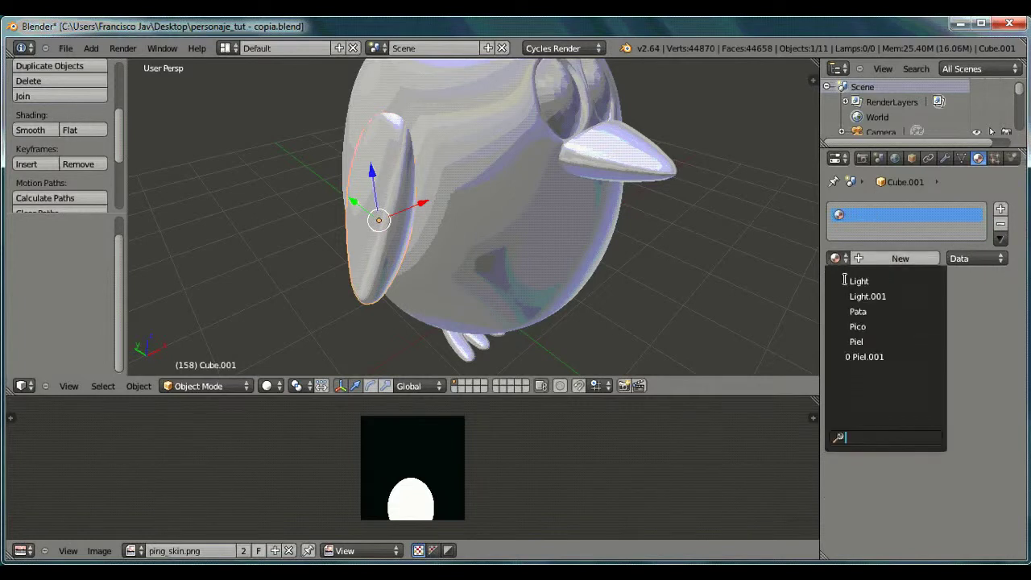
{"action": "left_click", "coordinate": [861, 357]}
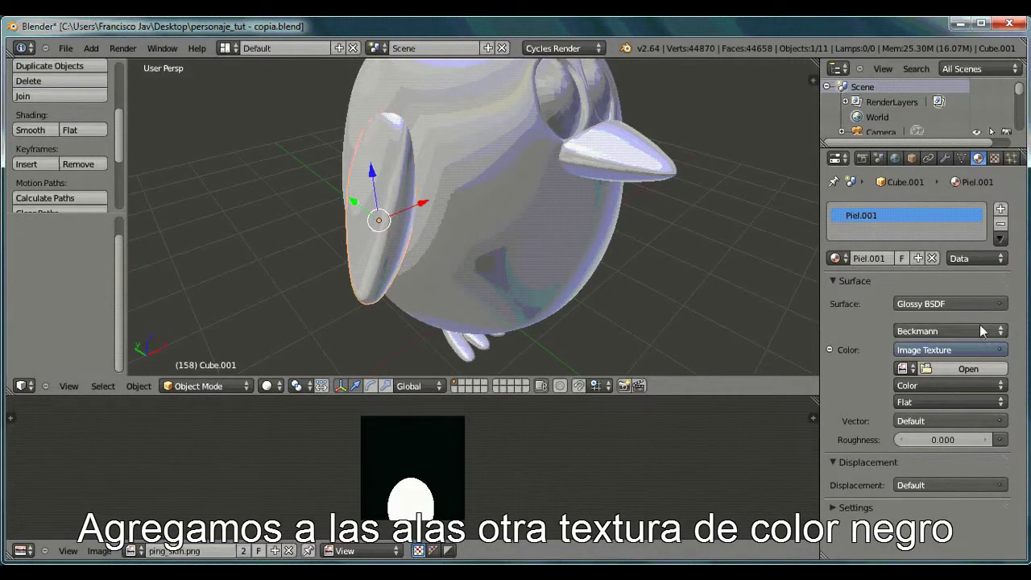
{"action": "left_click", "coordinate": [989, 304]}
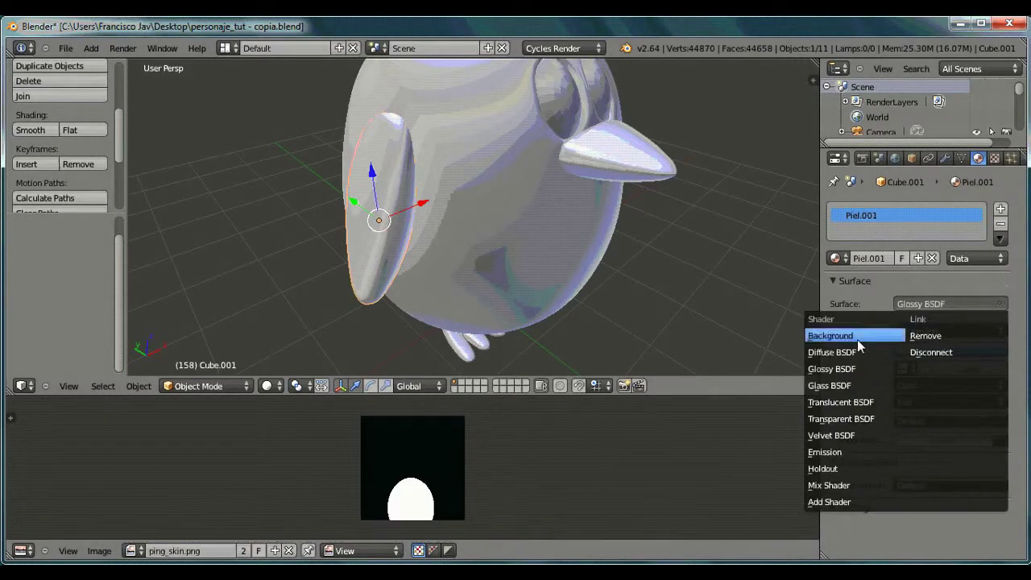
{"action": "left_click", "coordinate": [847, 370]}
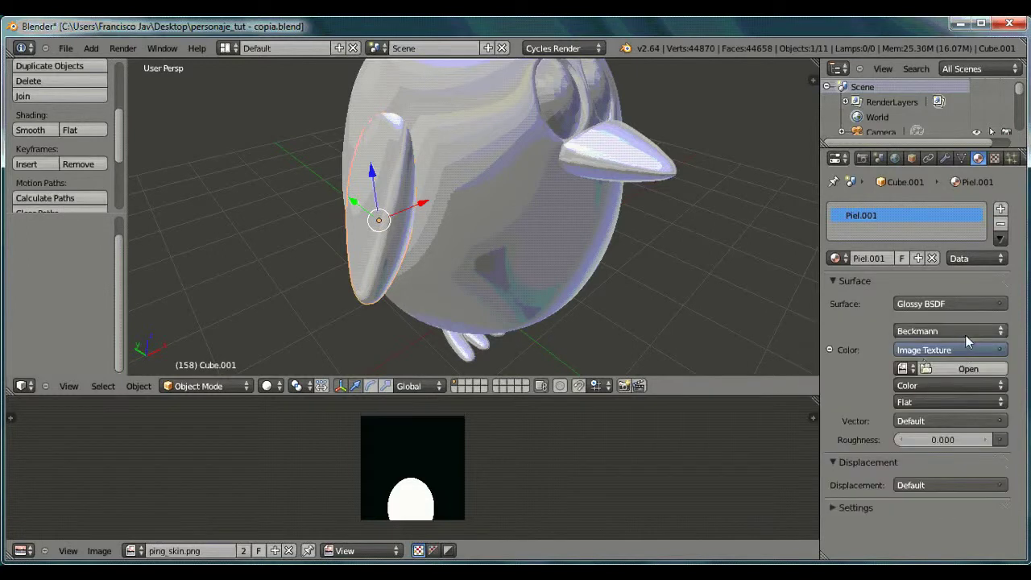
Step: Replace the Piel.001 image texture with a Gamma color input and set its color to near black, about RGB 0.007, 0.006, 0.007
{"action": "left_click", "coordinate": [1002, 352]}
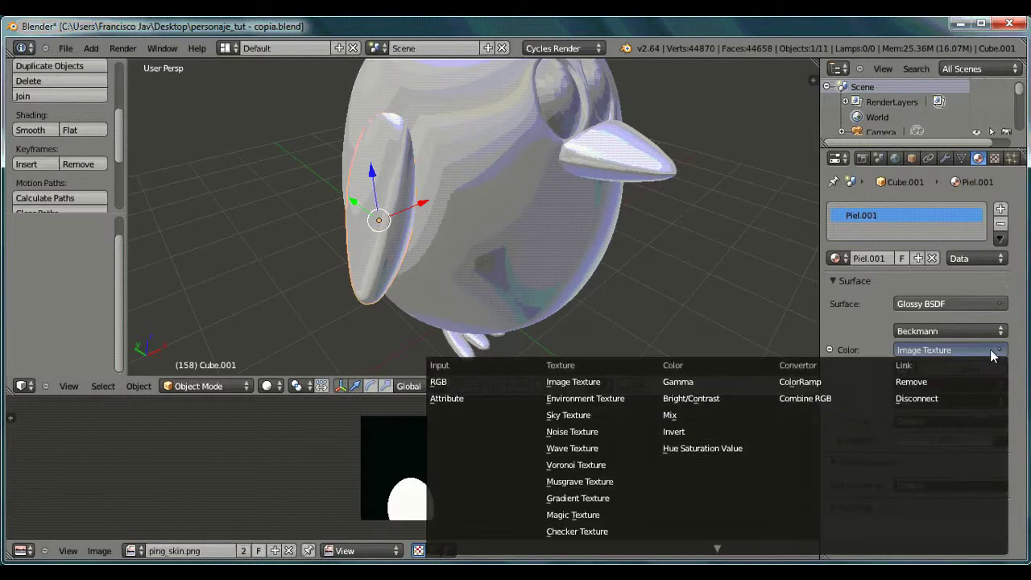
{"action": "left_click", "coordinate": [499, 385]}
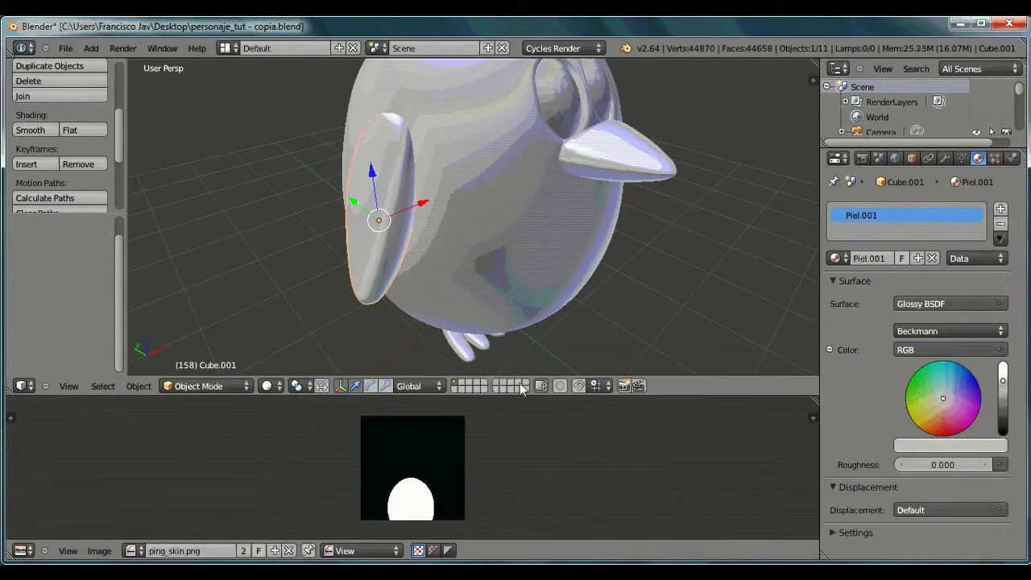
{"action": "left_click", "coordinate": [998, 352]}
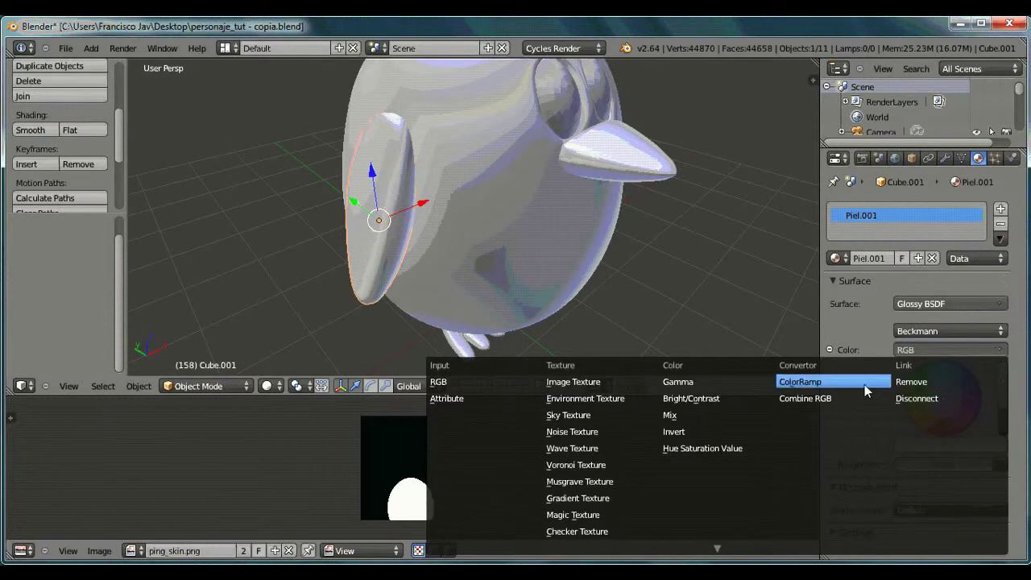
{"action": "left_click", "coordinate": [719, 384]}
{"action": "left_click", "coordinate": [972, 369]}
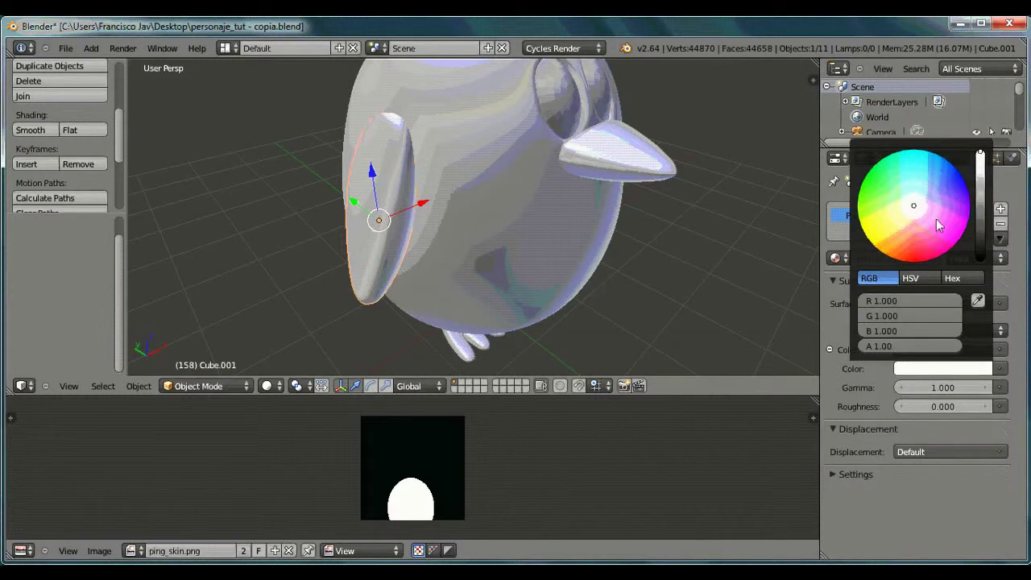
{"action": "left_click_drag", "start_coordinate": [937, 232], "coordinate": [883, 246]}
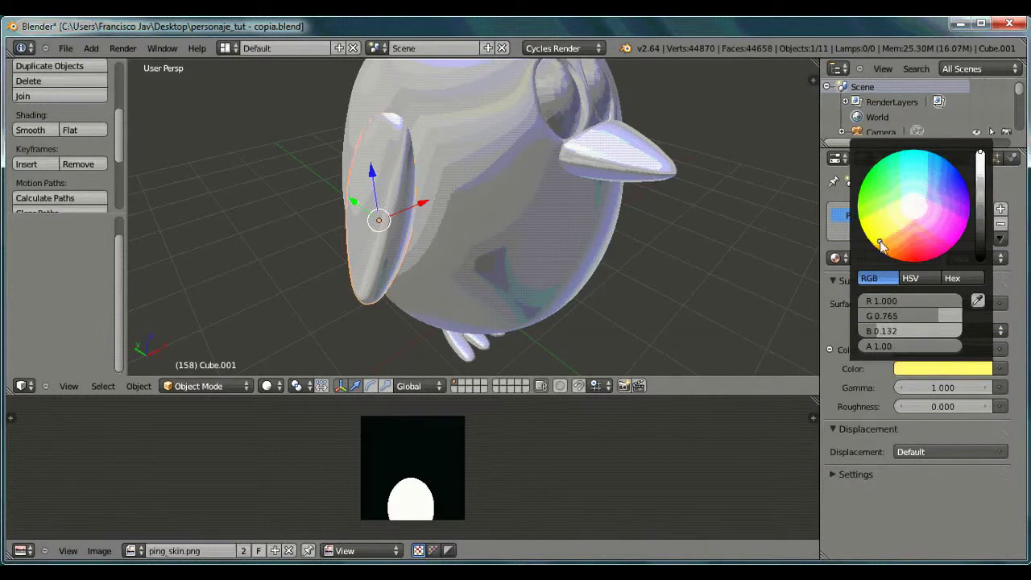
{"action": "left_click_drag", "start_coordinate": [981, 225], "coordinate": [982, 250]}
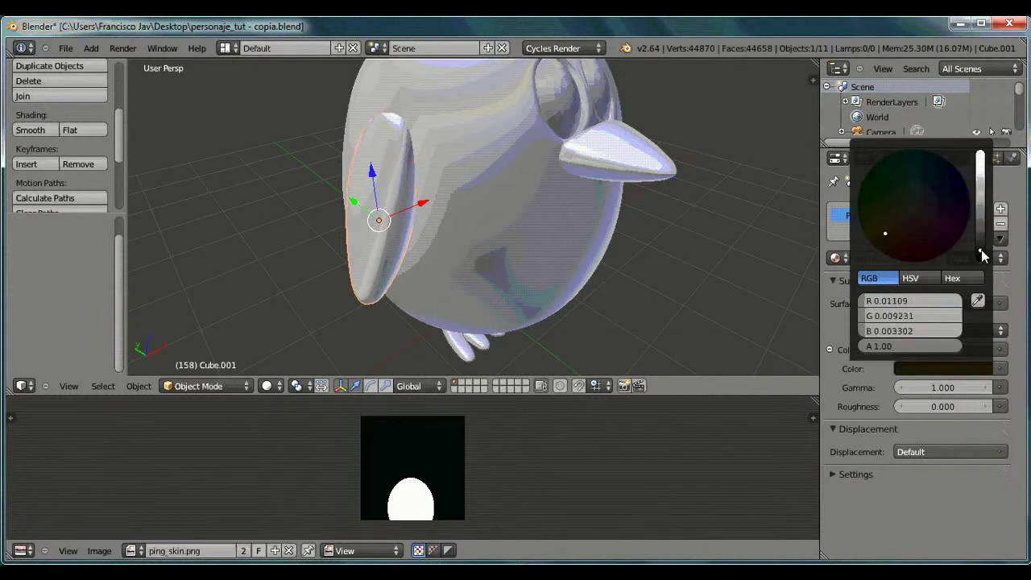
{"action": "mouse_move", "coordinate": [907, 216]}
{"action": "left_mouse_down"}
{"action": "mouse_move", "coordinate": [899, 234]}
{"action": "mouse_move", "coordinate": [942, 218]}
{"action": "left_mouse_up"}
{"action": "left_click_drag", "start_coordinate": [981, 249], "coordinate": [980, 253]}
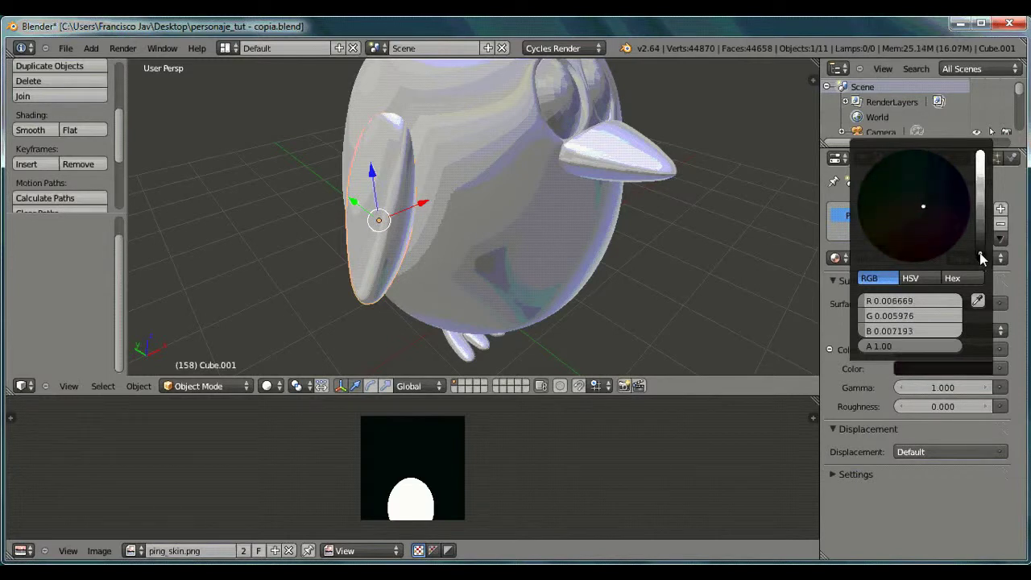
{"action": "left_click", "coordinate": [949, 309]}
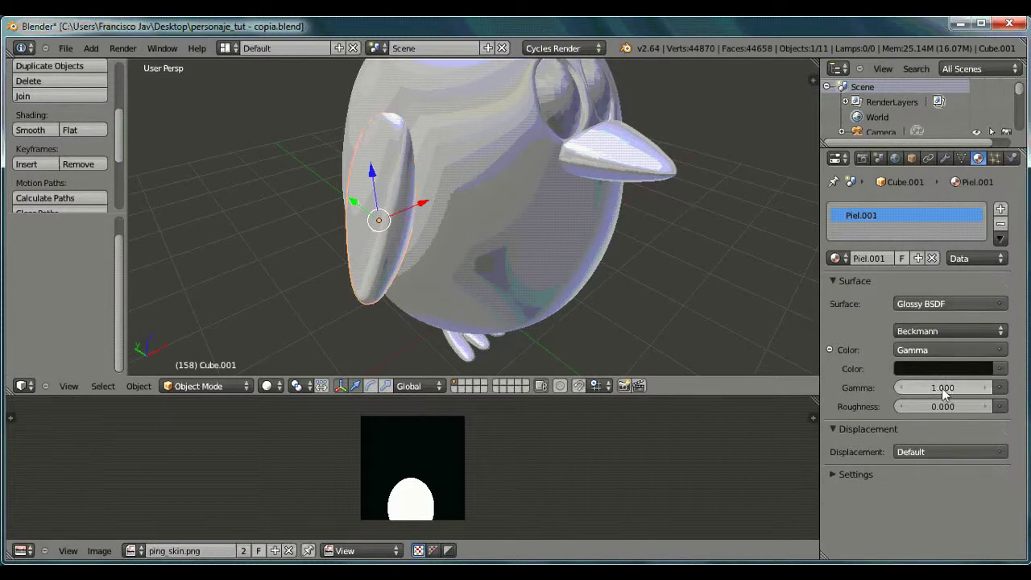
{"action": "left_click", "coordinate": [837, 258]}
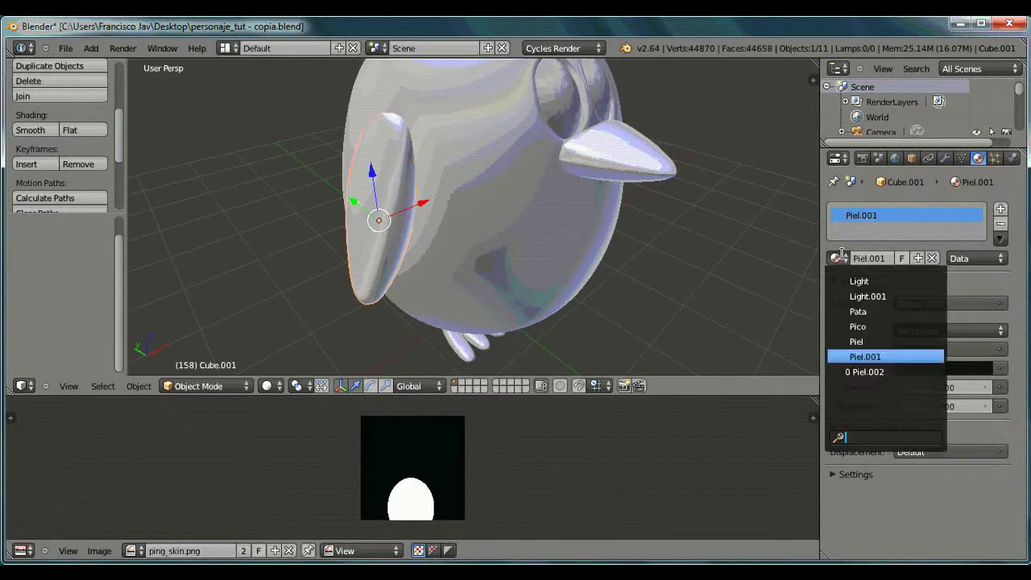
Step: Switch the viewport to Rendered shading and view the black wing from the side
{"action": "left_click", "coordinate": [267, 386]}
{"action": "left_click", "coordinate": [282, 288]}
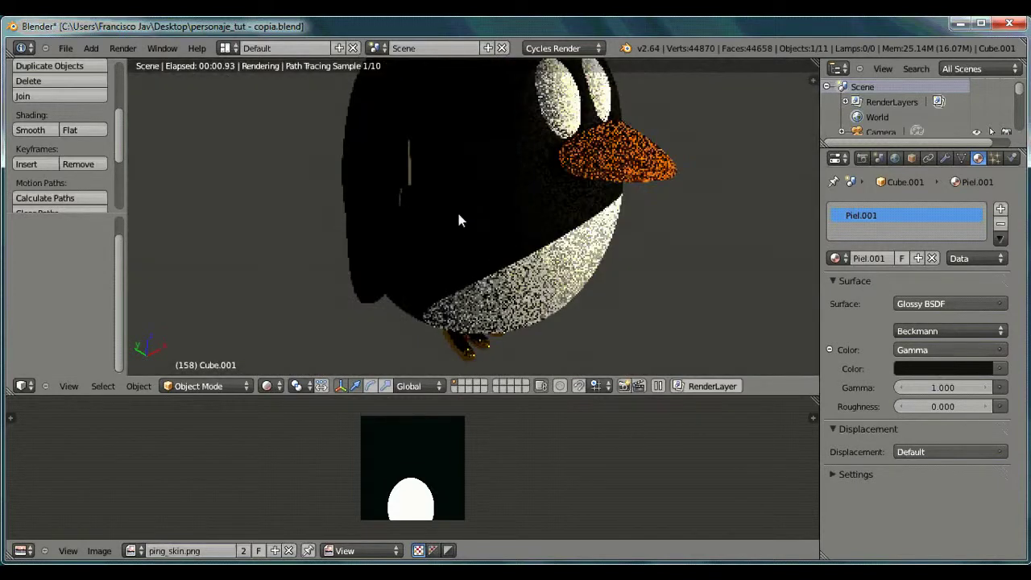
{"action": "middle_click_drag", "start_coordinate": [458, 219], "coordinate": [443, 197]}
{"action": "scroll", "coordinate": [443, 196], "scroll_direction": "up", "scroll_amount": 2}
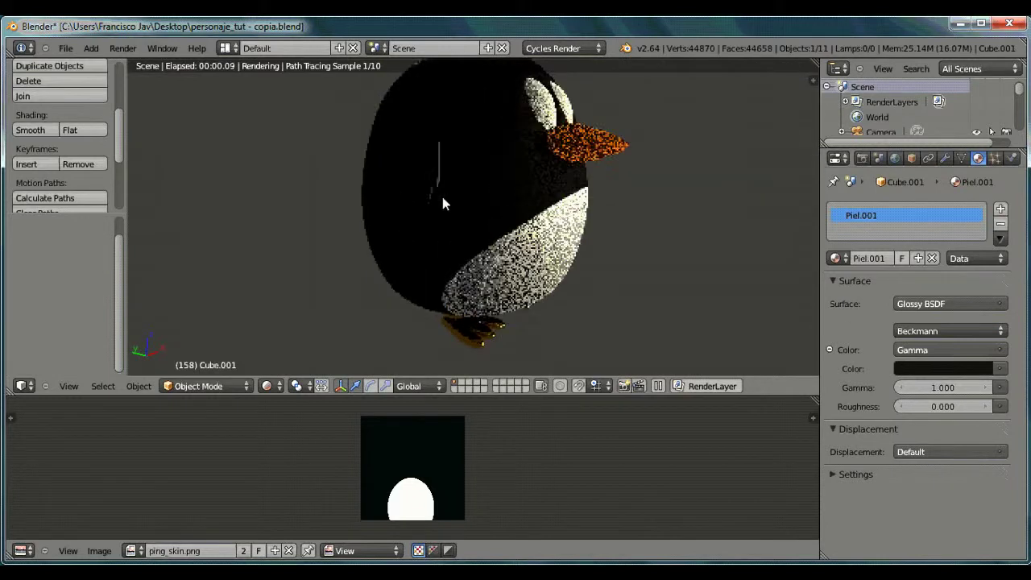
Step: Set the Piel.001 material's roughness to 0.500 and its glossy distribution to GGX
{"action": "left_click", "coordinate": [985, 407]}
{"action": "left_click", "coordinate": [983, 405]}
{"action": "left_click", "coordinate": [984, 405]}
{"action": "left_click", "coordinate": [982, 406]}
{"action": "left_click", "coordinate": [983, 406]}
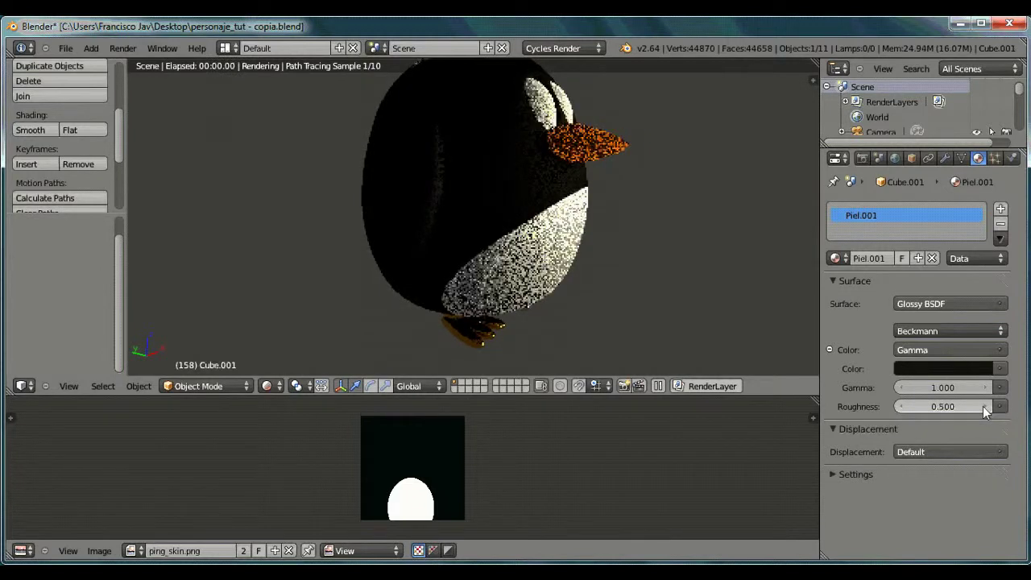
{"action": "left_click", "coordinate": [937, 330]}
{"action": "left_click", "coordinate": [913, 283]}
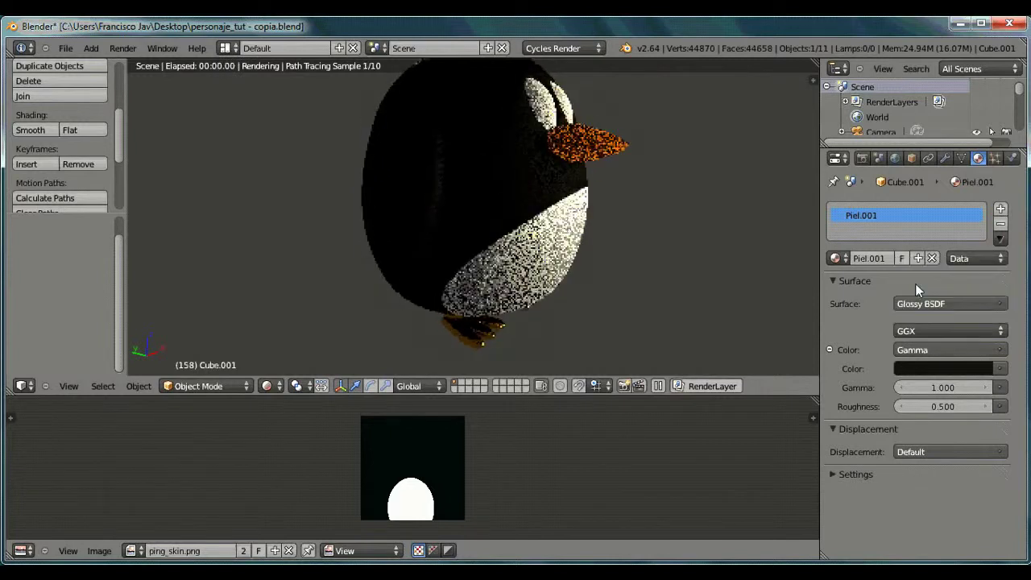
Step: Assign the existing Piel.001 material to the other wing, Cube, and view it from the side
{"action": "middle_click_drag", "start_coordinate": [433, 233], "coordinate": [626, 197]}
{"action": "right_click", "coordinate": [624, 192]}
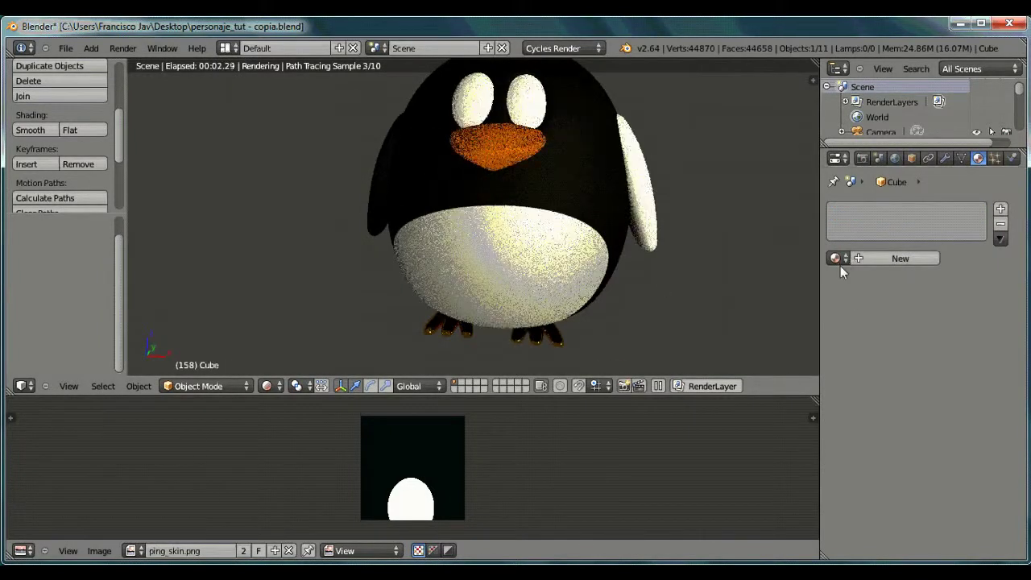
{"action": "left_click", "coordinate": [835, 258]}
{"action": "left_click", "coordinate": [870, 360]}
{"action": "middle_click_drag", "start_coordinate": [786, 282], "coordinate": [652, 299]}
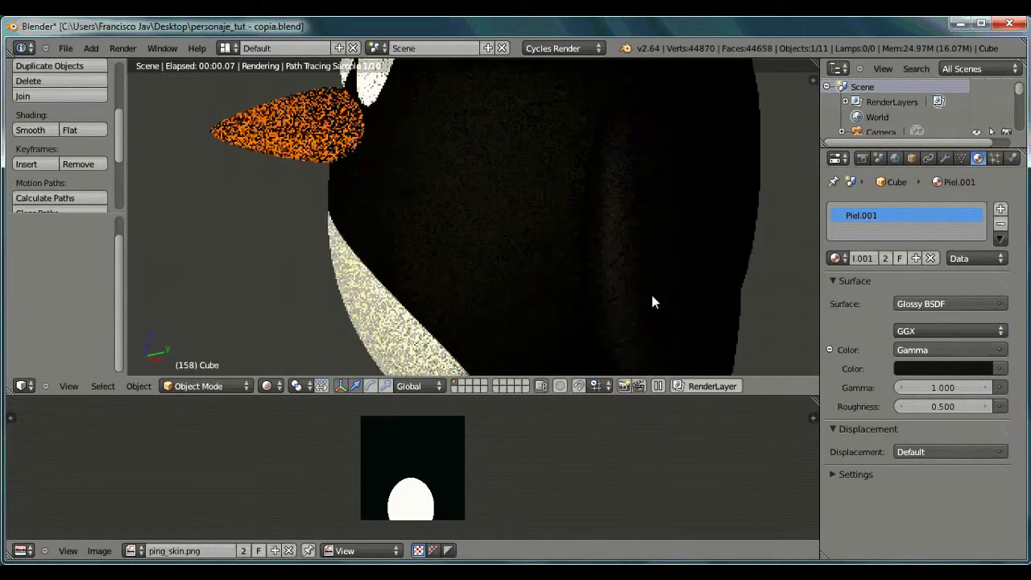
Step: Edit the emission strength of the Plane.001 light, and set the Plane.002 light's strength to 10.000
{"action": "scroll", "coordinate": [654, 297], "scroll_direction": "down", "scroll_amount": 6}
{"action": "right_click", "coordinate": [297, 261]}
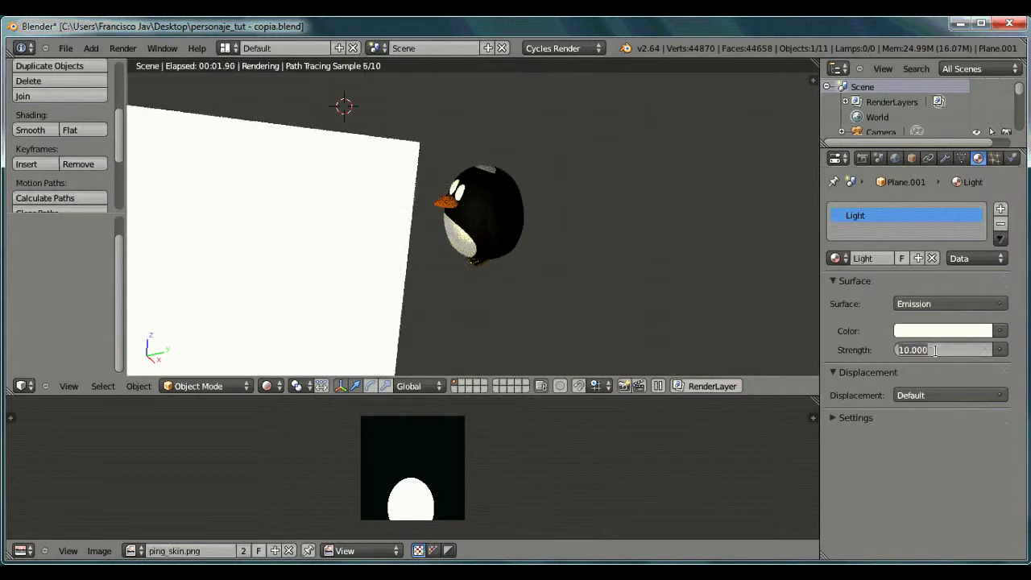
{"action": "key", "text": "Return"}
{"action": "middle_click_drag", "start_coordinate": [415, 276], "coordinate": [558, 271]}
{"action": "right_click", "coordinate": [392, 352]}
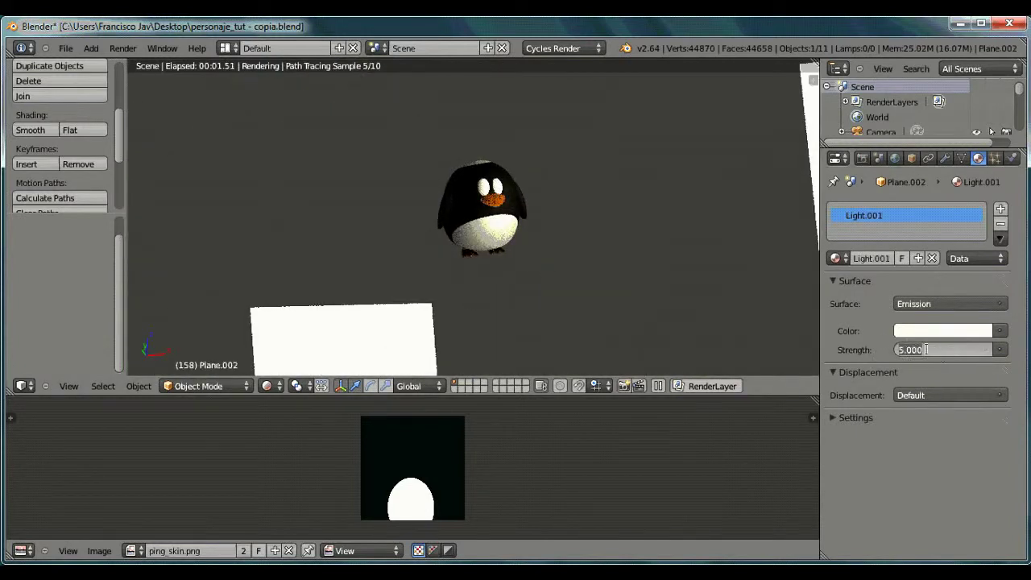
{"action": "key", "text": "Return"}
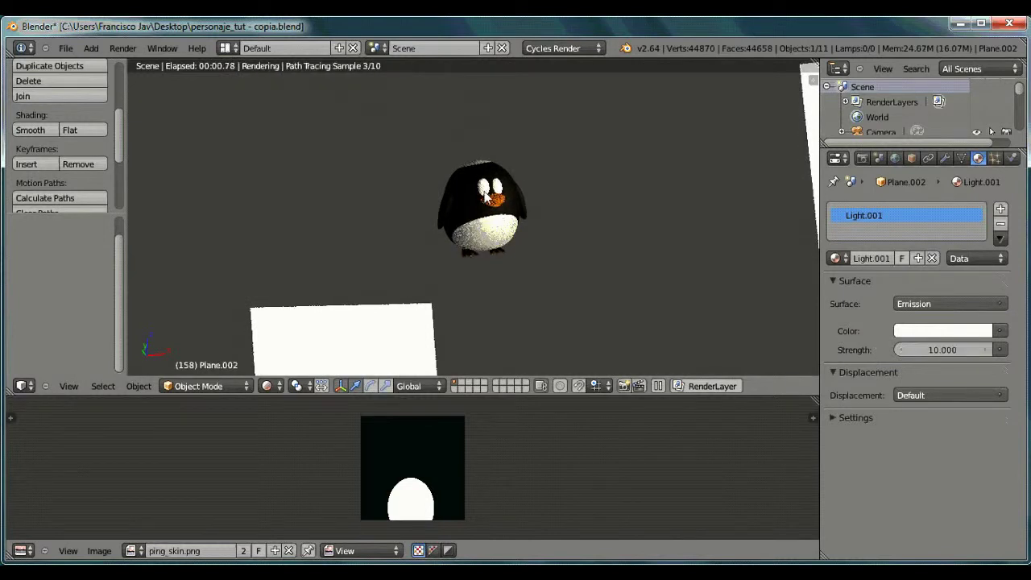
Step: Set the Pata material on the penguin's foot to roughness 0.500 with the GGX glossy distribution
{"action": "scroll", "coordinate": [623, 228], "scroll_direction": "up", "scroll_amount": 5}
{"action": "scroll", "coordinate": [618, 212], "scroll_direction": "up", "scroll_amount": 2}
{"action": "middle_click_drag", "start_coordinate": [644, 263], "coordinate": [562, 244]}
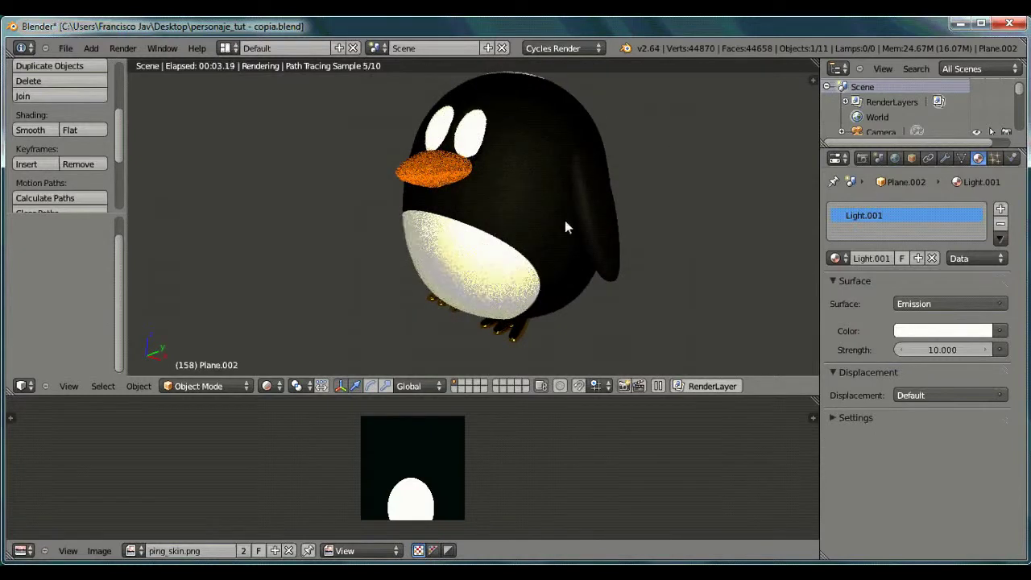
{"action": "middle_click_drag", "start_coordinate": [566, 222], "coordinate": [599, 219]}
{"action": "right_click", "coordinate": [519, 327]}
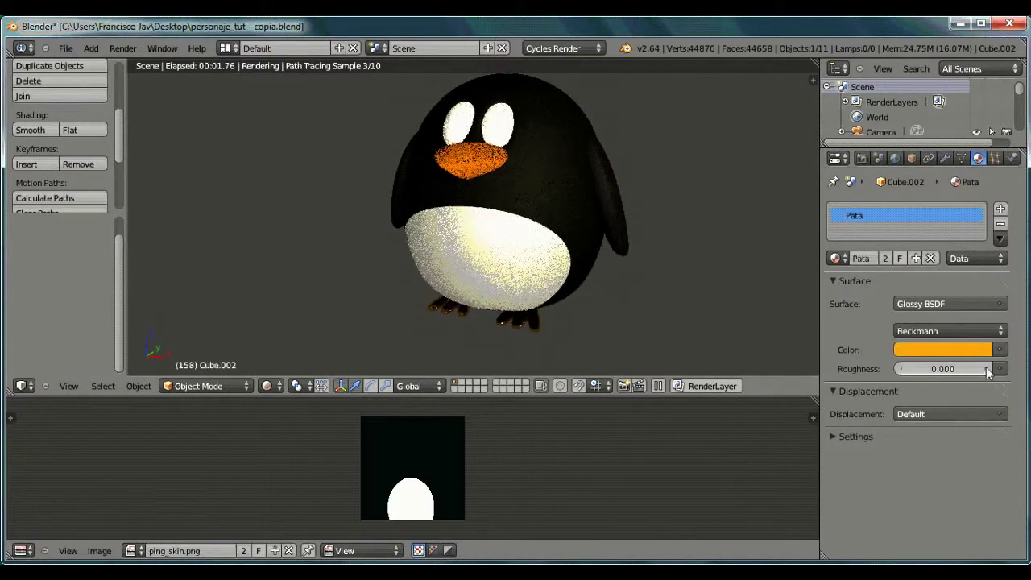
{"action": "left_click", "coordinate": [987, 368]}
{"action": "left_click", "coordinate": [987, 368]}
{"action": "left_click", "coordinate": [988, 368]}
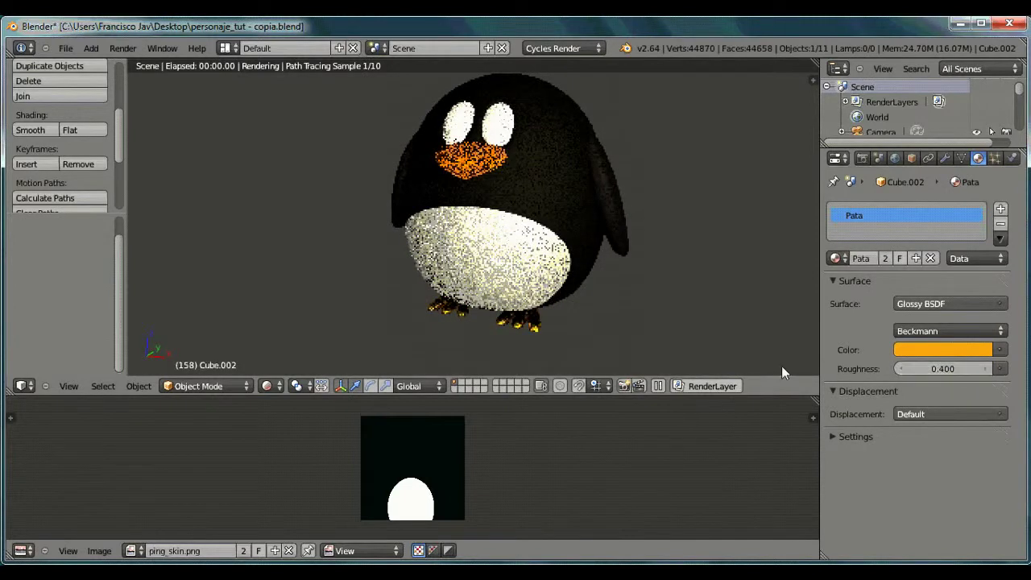
{"action": "left_click", "coordinate": [985, 367]}
{"action": "left_click", "coordinate": [963, 328]}
{"action": "left_click", "coordinate": [919, 281]}
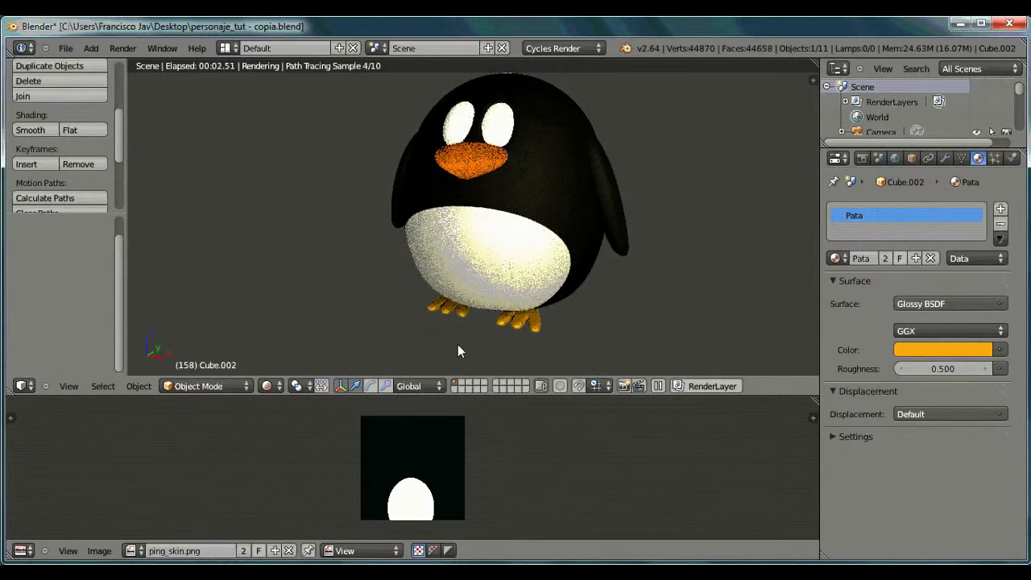
Step: Inspect the rendered feet and belly up close, and return the viewport to Solid shading
{"action": "scroll", "coordinate": [552, 348], "scroll_direction": "up", "scroll_amount": 3}
{"action": "mouse_move", "coordinate": [553, 348]}
{"action": "middle_mouse_down"}
{"action": "mouse_move", "coordinate": [605, 342]}
{"action": "mouse_move", "coordinate": [615, 332]}
{"action": "mouse_move", "coordinate": [597, 306]}
{"action": "mouse_move", "coordinate": [507, 278]}
{"action": "mouse_move", "coordinate": [572, 349]}
{"action": "middle_mouse_up"}
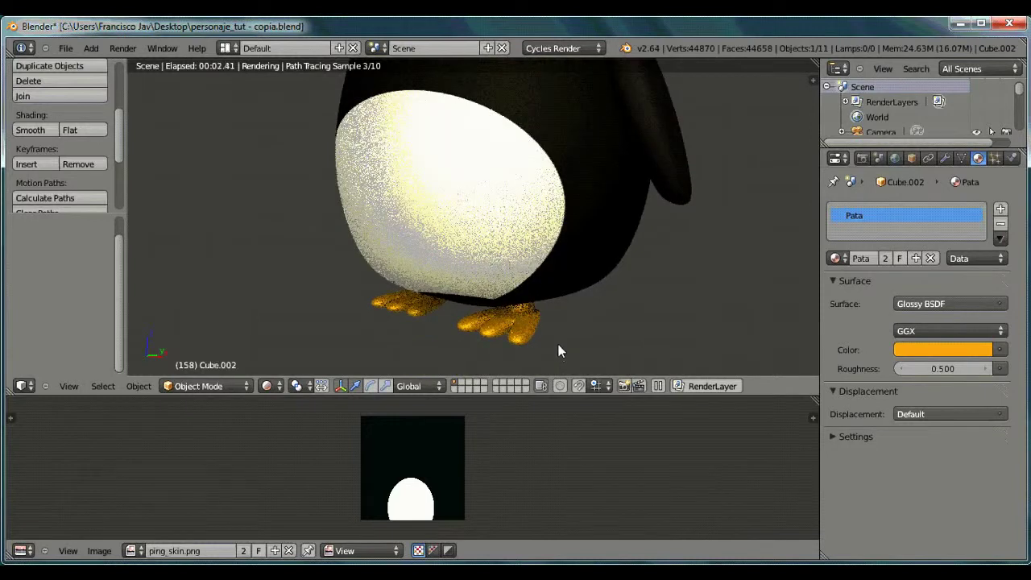
{"action": "middle_click_drag", "start_coordinate": [589, 208], "coordinate": [464, 218]}
{"action": "left_click", "coordinate": [266, 386]}
{"action": "left_click", "coordinate": [335, 337]}
Step: Select the Sphere.002 eye and create a new material for it
{"action": "scroll", "coordinate": [479, 117], "scroll_direction": "up", "scroll_amount": 3}
{"action": "right_click", "coordinate": [507, 167]}
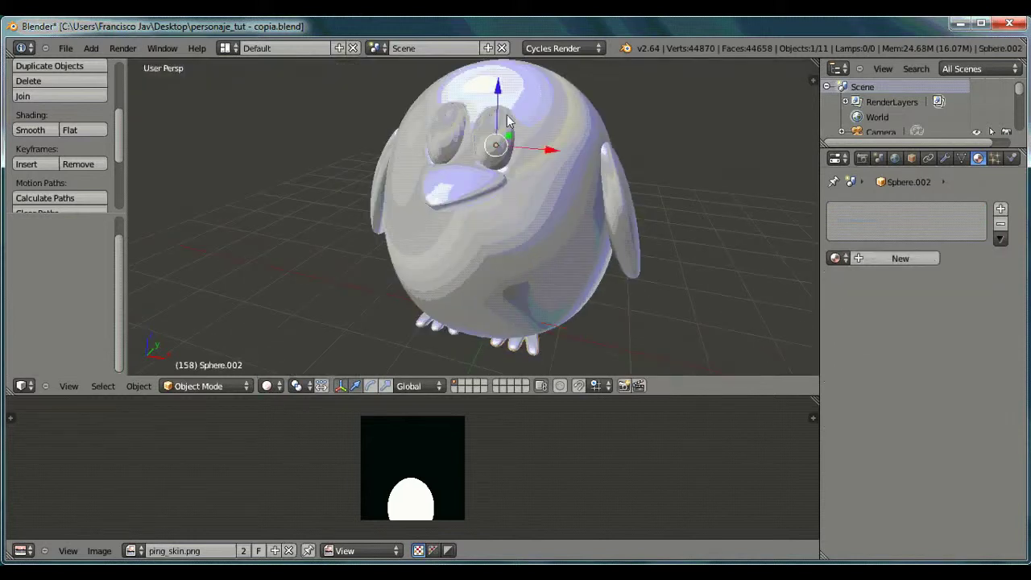
{"action": "left_click", "coordinate": [856, 259]}
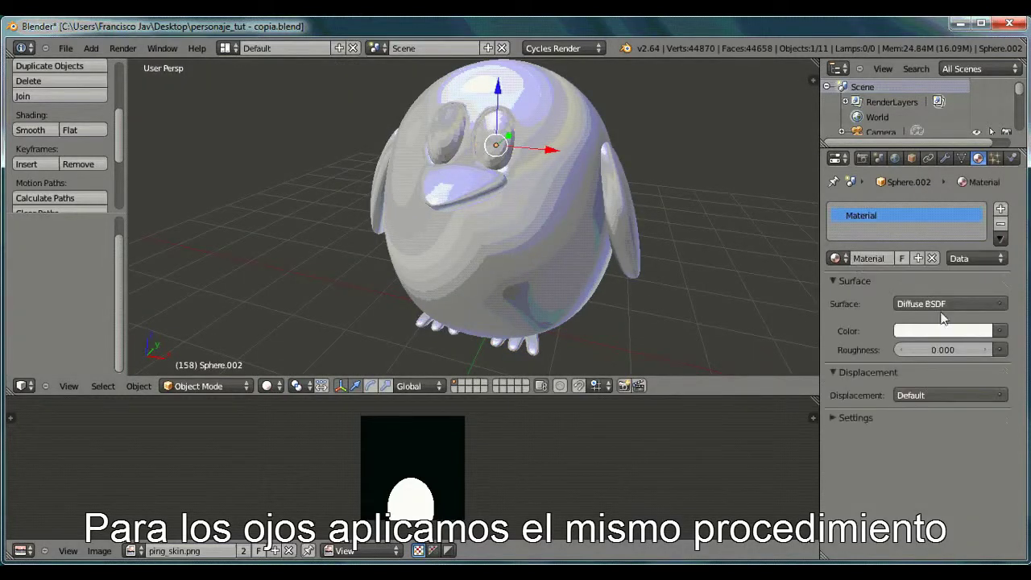
Step: Rename the Sphere.002 eye's material to Ojo and change its surface shader to Emission
{"action": "left_click", "coordinate": [877, 258]}
{"action": "type", "text": "Ojo"}
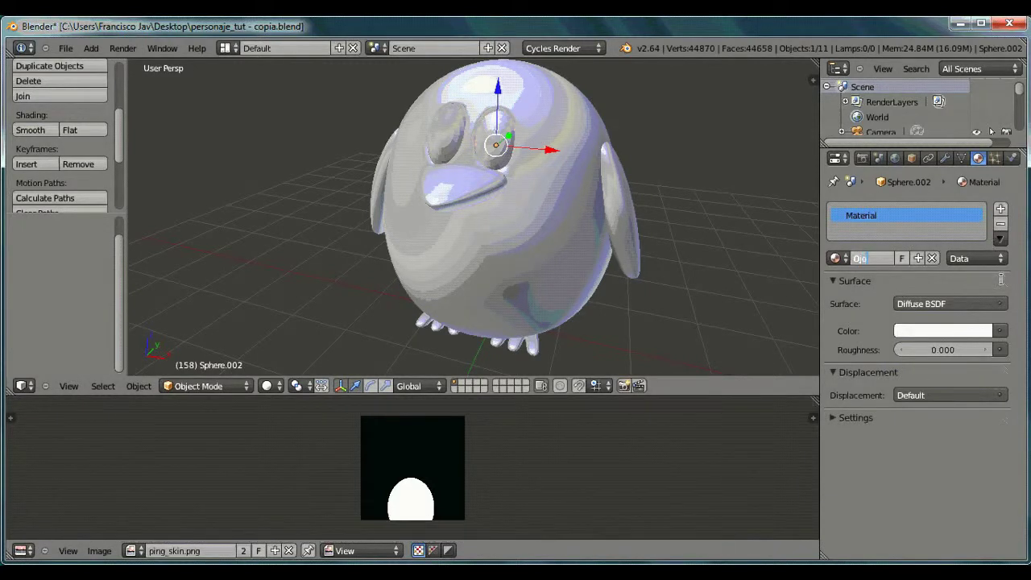
{"action": "left_click", "coordinate": [980, 305]}
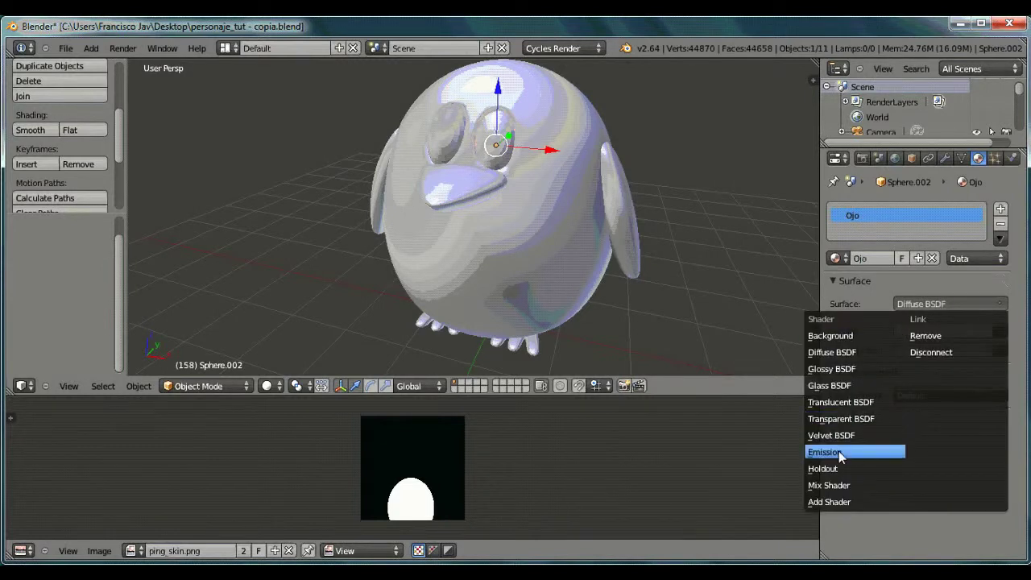
{"action": "left_click", "coordinate": [876, 452]}
Step: Use an Image Texture for the Ojo emission color and load eye-texture-11.jpg from the texturas_personajes folder
{"action": "left_click", "coordinate": [999, 330]}
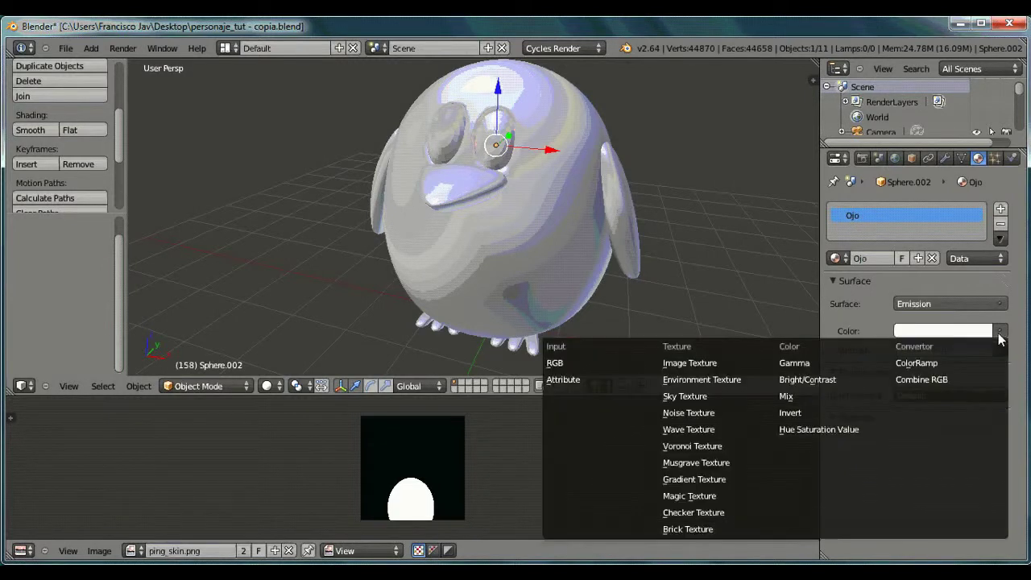
{"action": "left_click", "coordinate": [723, 364]}
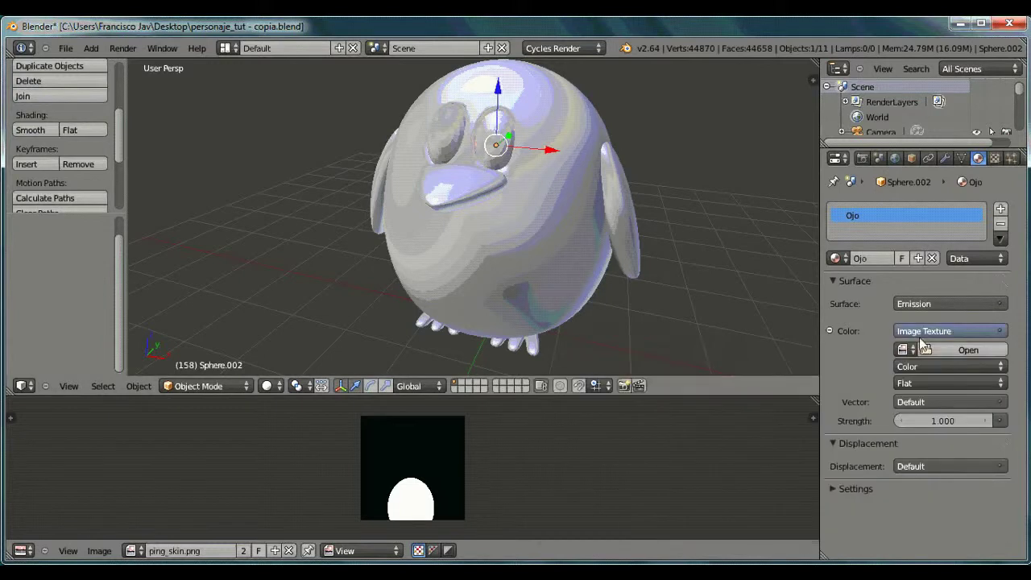
{"action": "left_click", "coordinate": [988, 349]}
{"action": "left_click", "coordinate": [278, 217]}
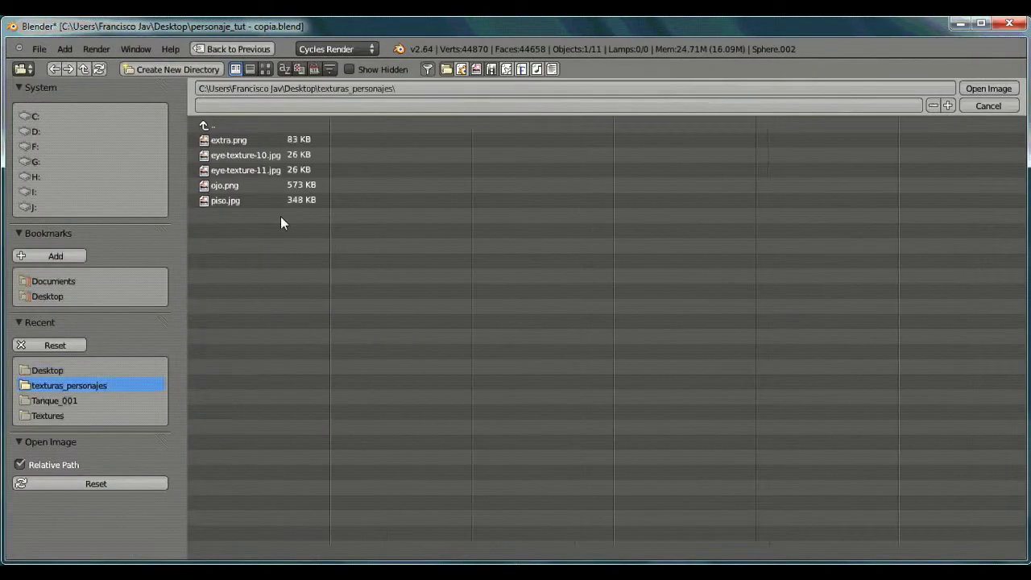
{"action": "left_click", "coordinate": [262, 171]}
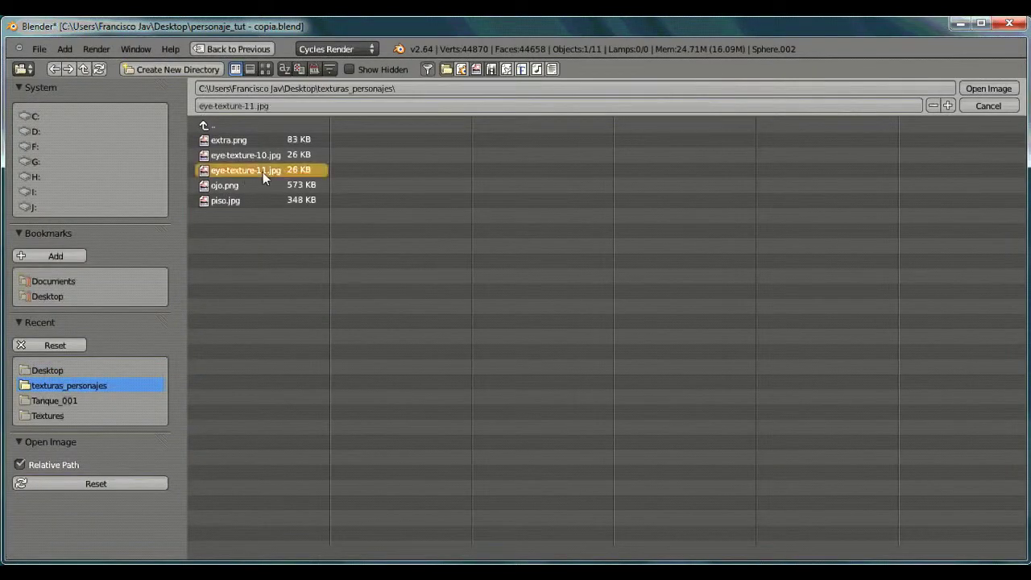
{"action": "left_click", "coordinate": [988, 88]}
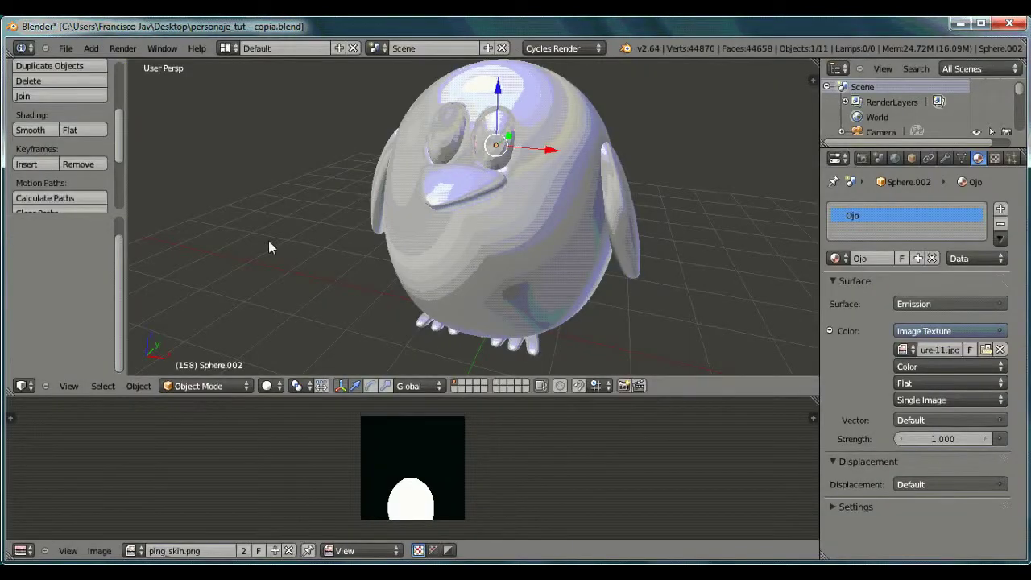
Step: Enter Edit Mode on the Sphere.002 eye and UV unwrap its whole mesh with Cylinder Projection
{"action": "left_click", "coordinate": [221, 385]}
{"action": "left_click", "coordinate": [205, 350]}
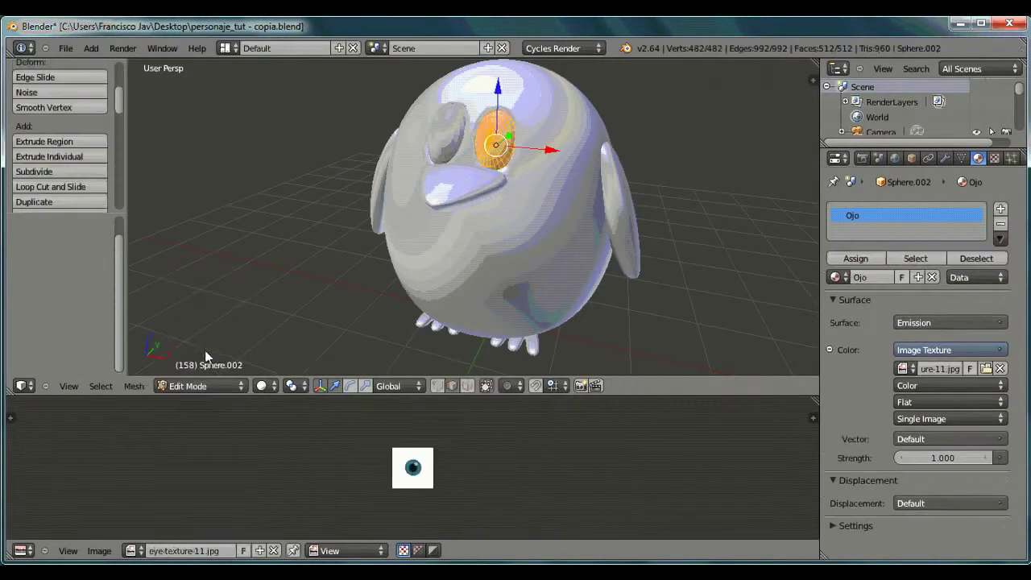
{"action": "scroll", "coordinate": [419, 556], "scroll_direction": "up", "scroll_amount": 6}
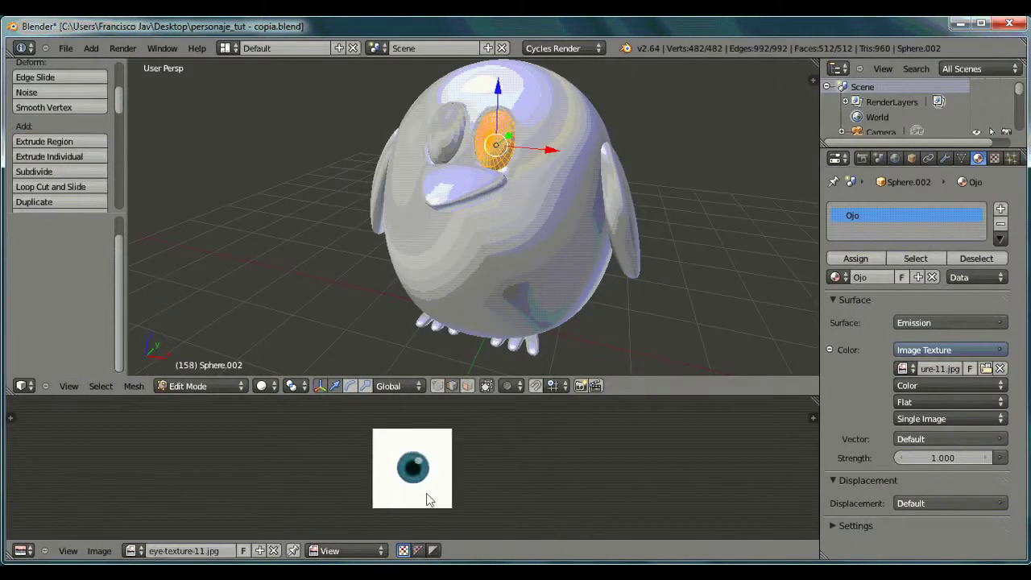
{"action": "left_click", "coordinate": [137, 387]}
{"action": "mouse_move", "coordinate": [161, 273]}
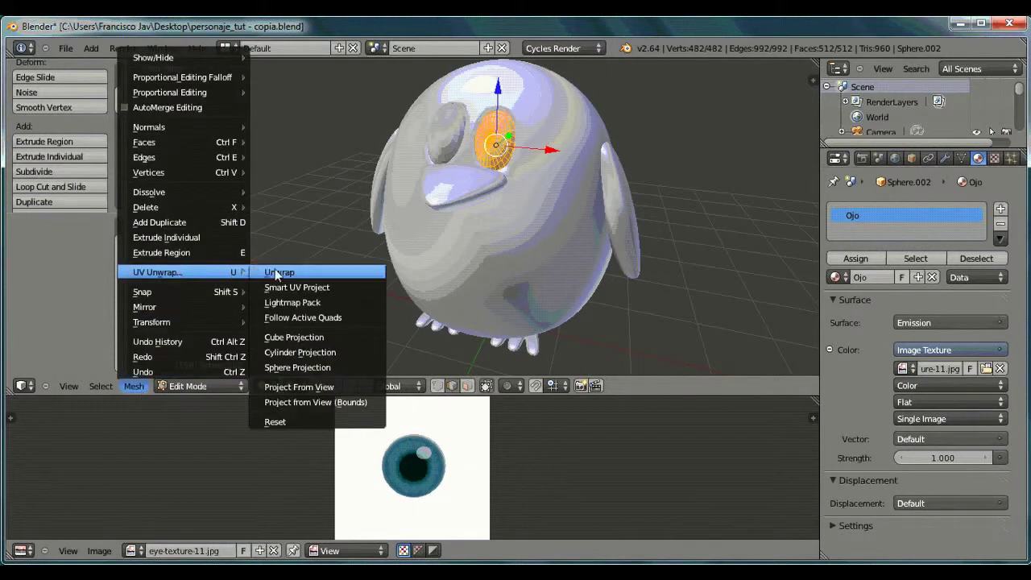
{"action": "left_click", "coordinate": [299, 352]}
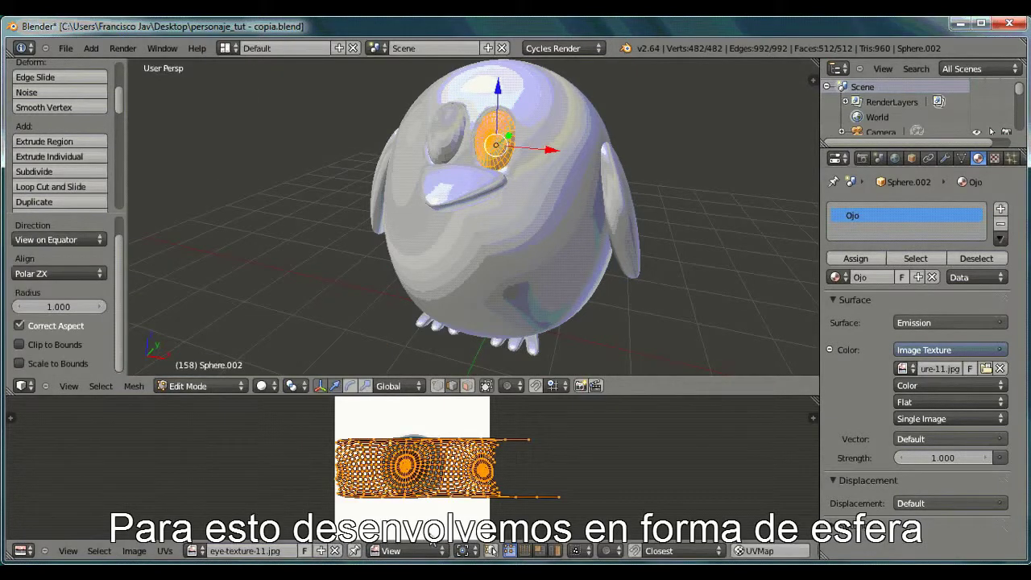
Step: Scale the eye's UV layout up by about 1.91 and move its nearer pole onto the pupil of the eye texture
{"action": "scroll", "coordinate": [433, 543], "scroll_direction": "up", "scroll_amount": 3}
{"action": "key", "text": "s"}
{"action": "left_click", "coordinate": [508, 489]}
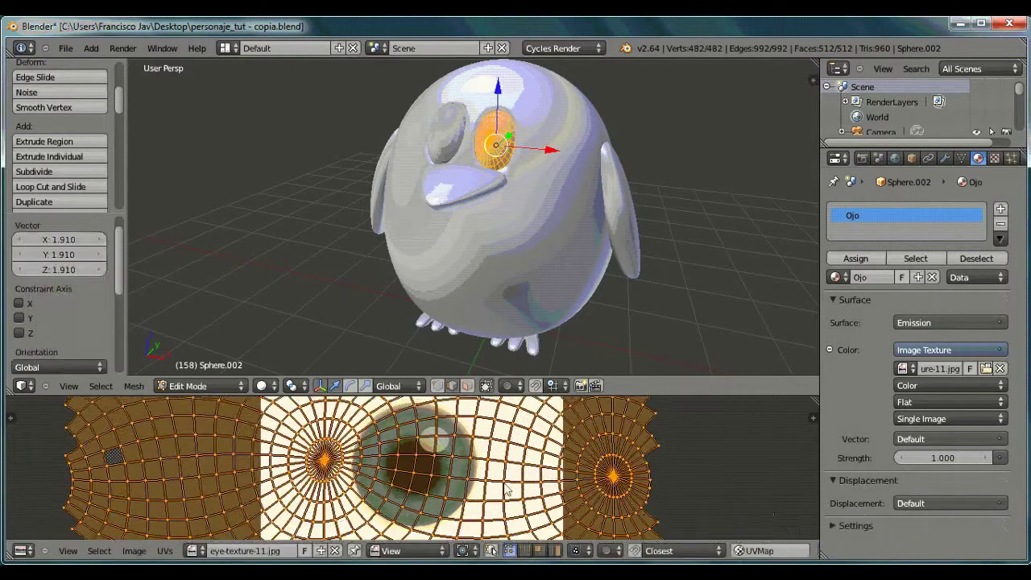
{"action": "key", "text": "g"}
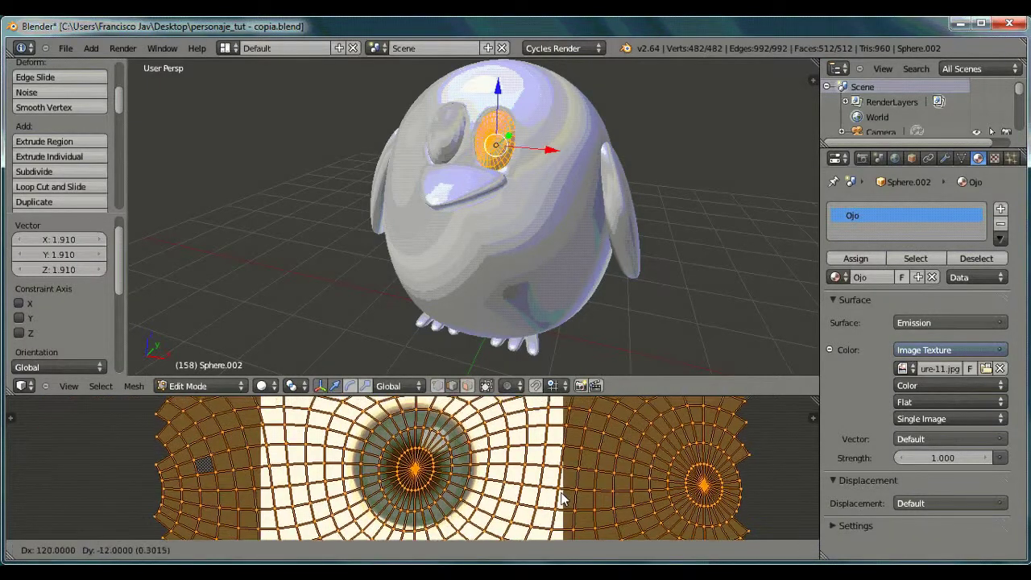
{"action": "left_click", "coordinate": [558, 488]}
Step: Fine-tune the scale and position of the eye's UV layout so its pole is centred on the texture's pupil
{"action": "key", "text": "s"}
{"action": "left_click", "coordinate": [667, 476]}
{"action": "key", "text": "g"}
{"action": "left_click", "coordinate": [448, 495]}
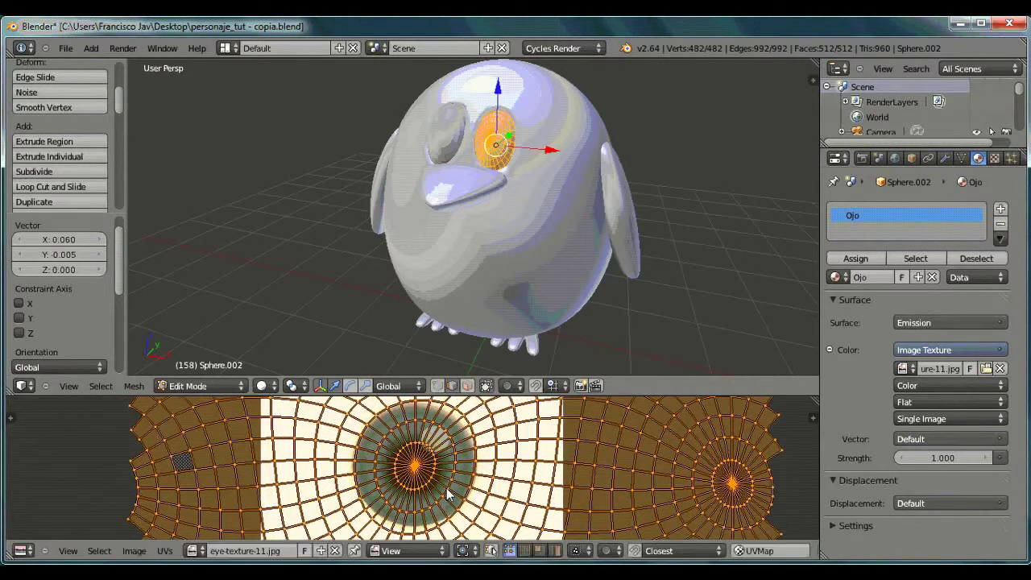
{"action": "key", "text": "g"}
{"action": "left_click", "coordinate": [448, 489]}
{"action": "key", "text": "s"}
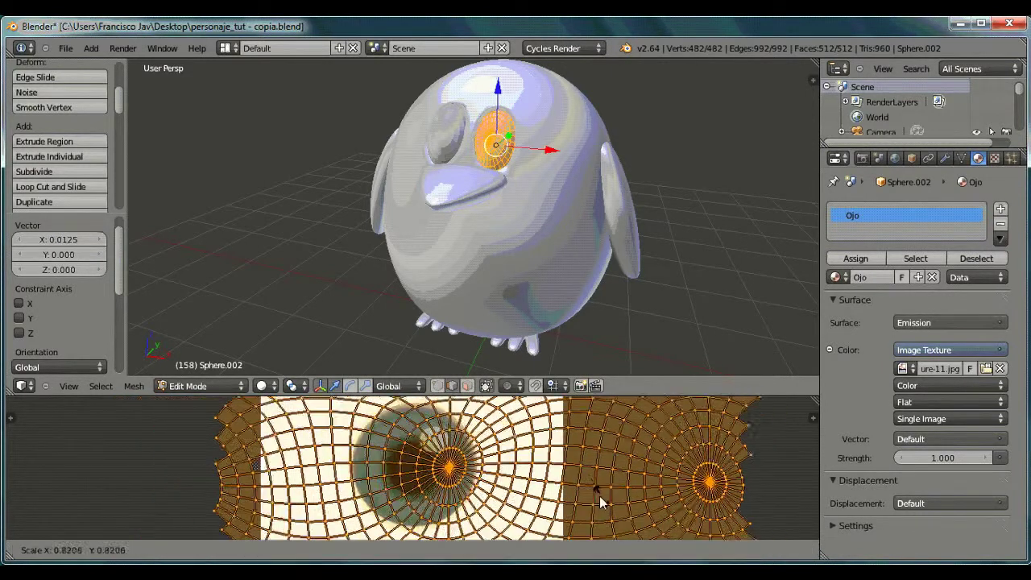
{"action": "left_click", "coordinate": [612, 492]}
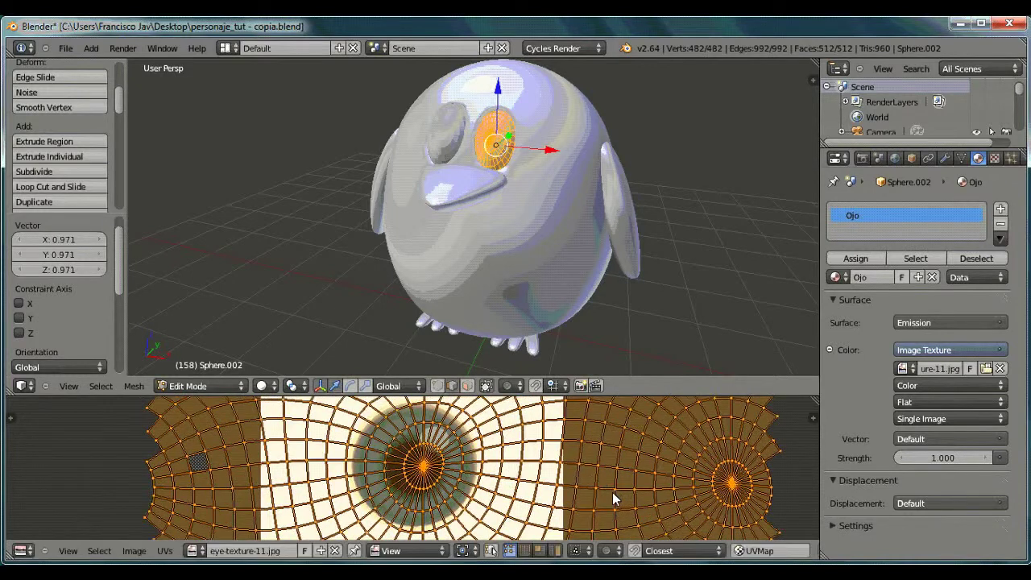
{"action": "key", "text": "g"}
{"action": "left_click", "coordinate": [604, 493]}
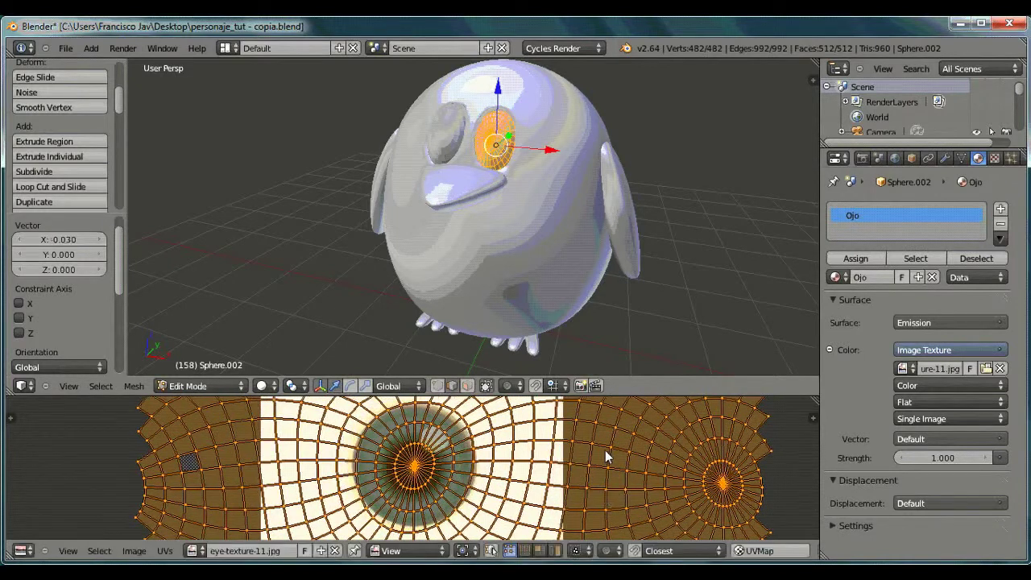
Step: Preview the textured eye on the penguin with Rendered viewport shading
{"action": "left_click", "coordinate": [262, 387]}
{"action": "left_click", "coordinate": [292, 297]}
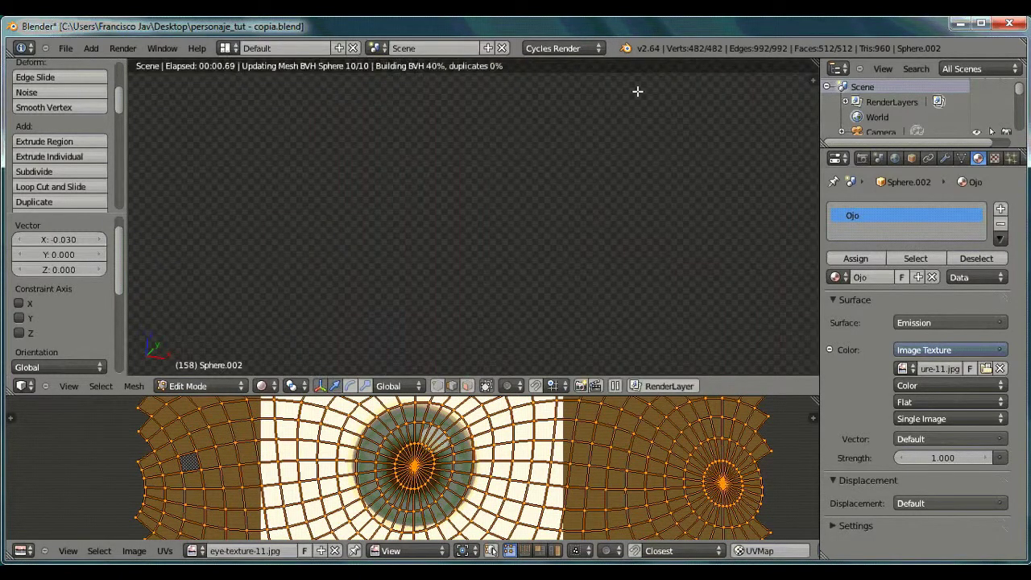
{"action": "scroll", "coordinate": [562, 85], "scroll_direction": "up", "scroll_amount": 1}
{"action": "scroll", "coordinate": [574, 338], "scroll_direction": "down", "scroll_amount": 1}
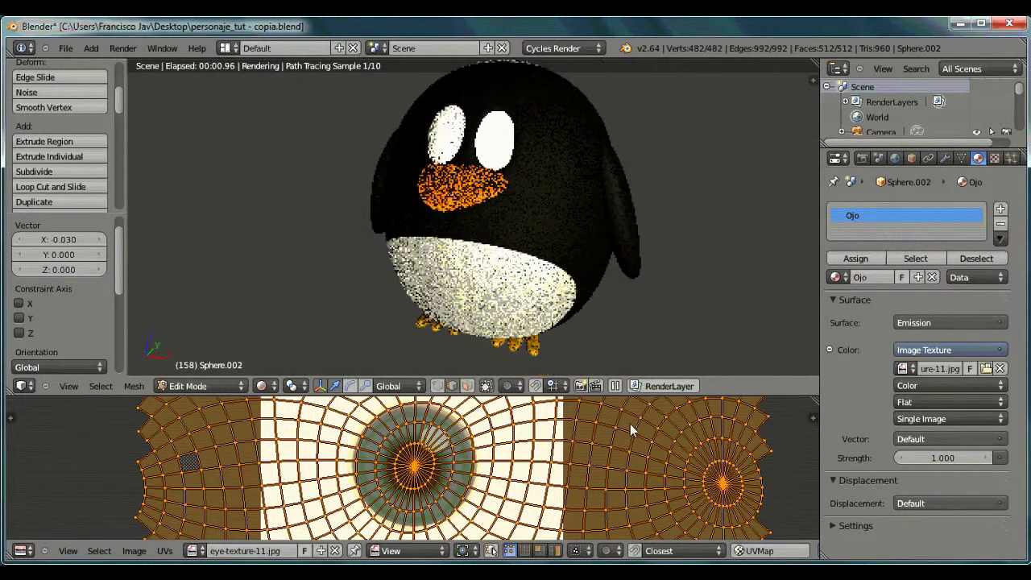
{"action": "key", "text": "g"}
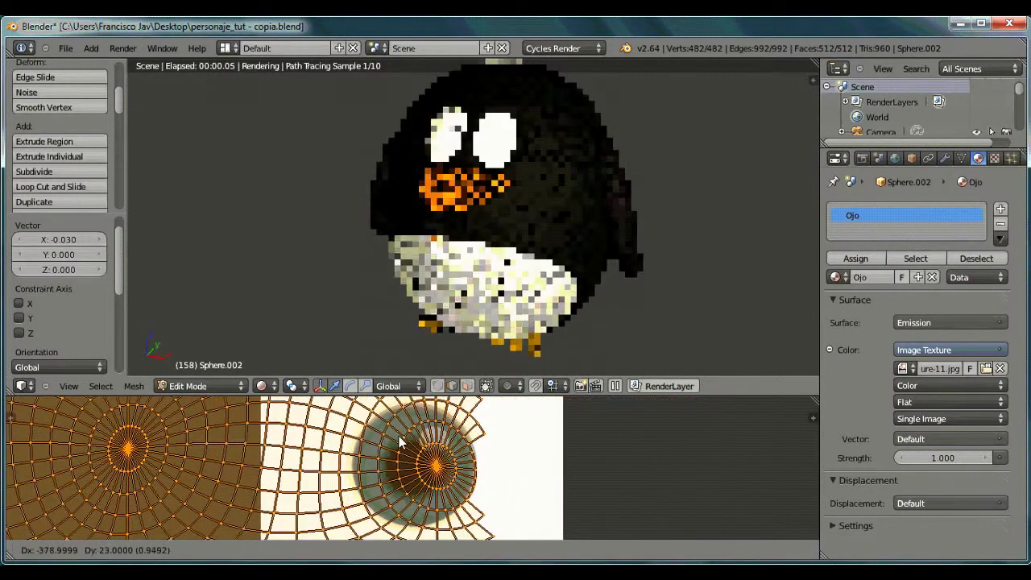
{"action": "left_click", "coordinate": [373, 435]}
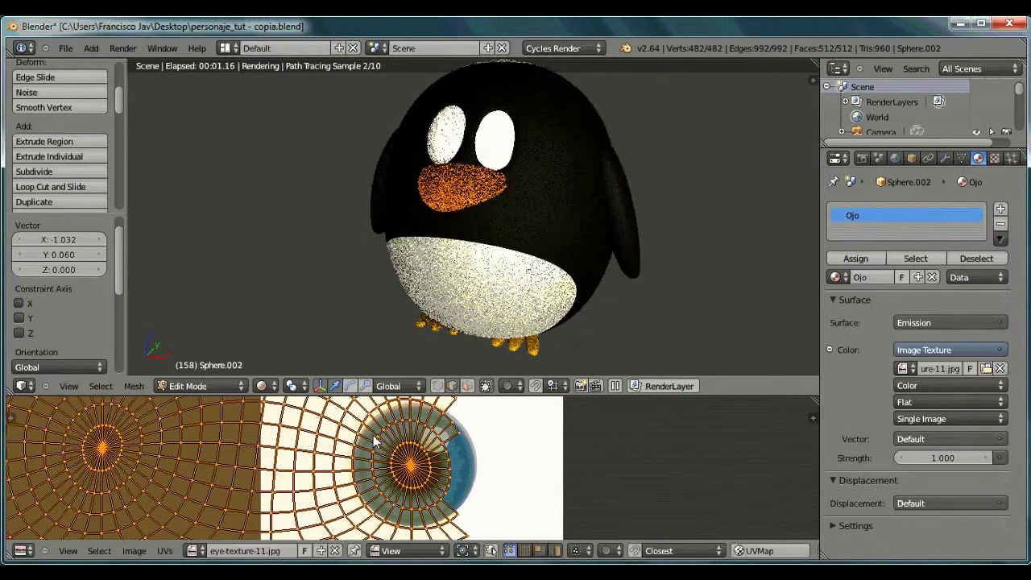
{"action": "key", "text": "ctrl+z"}
Step: Render the current frame to check the size and placement of the iris, and return to the 3D view
{"action": "left_click", "coordinate": [123, 48]}
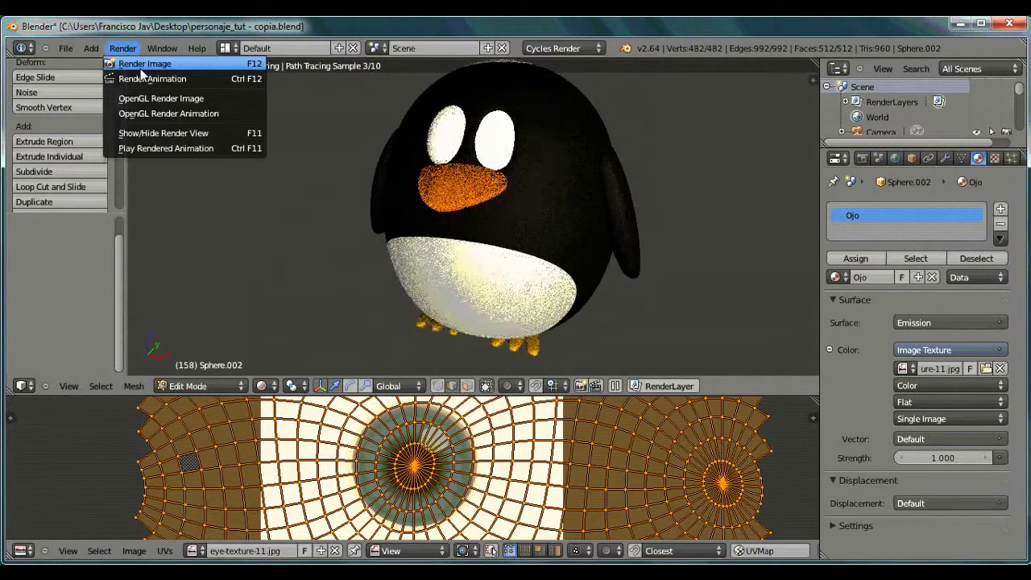
{"action": "left_click", "coordinate": [141, 65]}
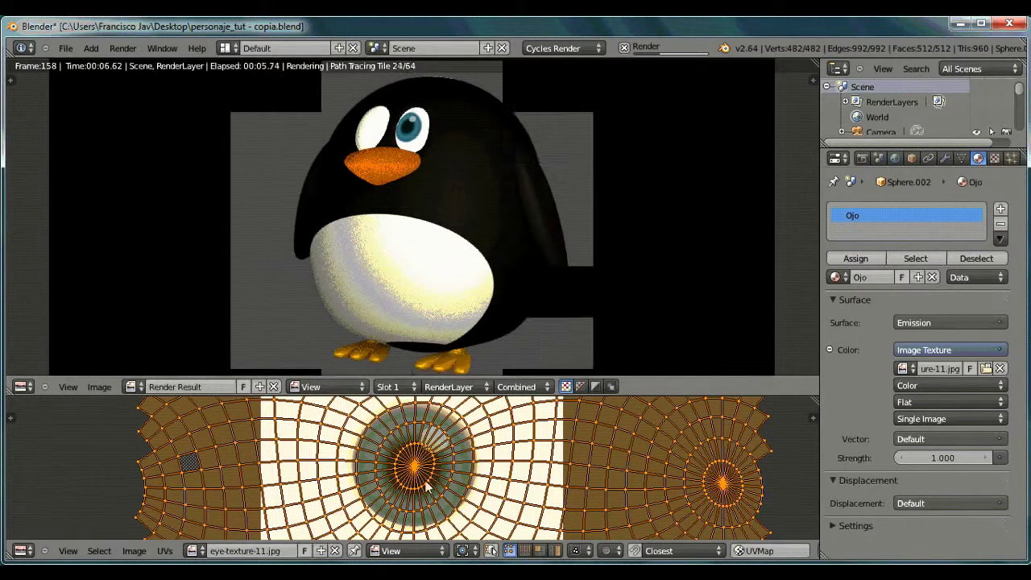
{"action": "key", "text": "Escape"}
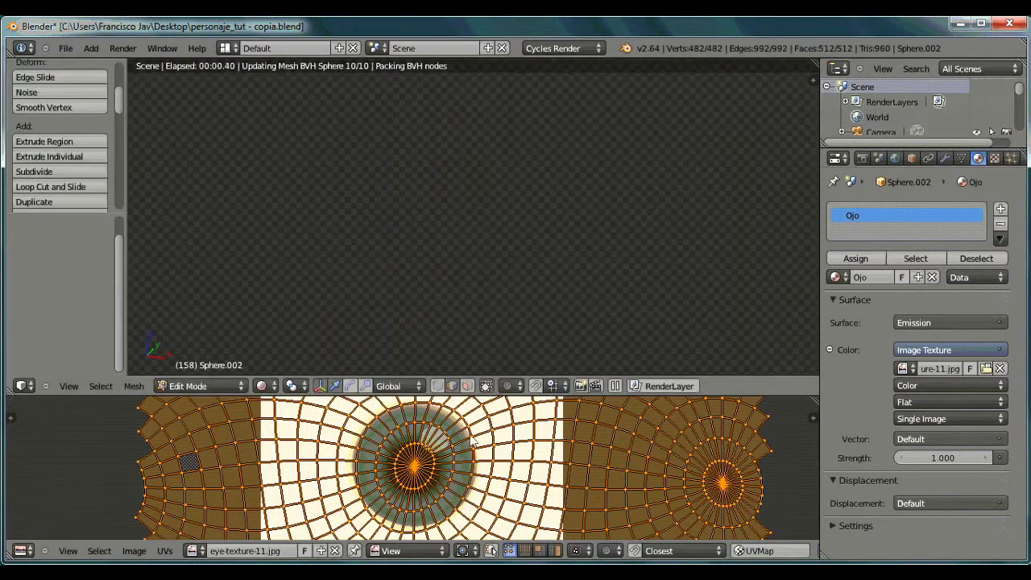
Step: Scale the eye's UV layout up by about 1.478 and move it by about 0.262 in X to recentre it on the pupil
{"action": "key", "text": "s"}
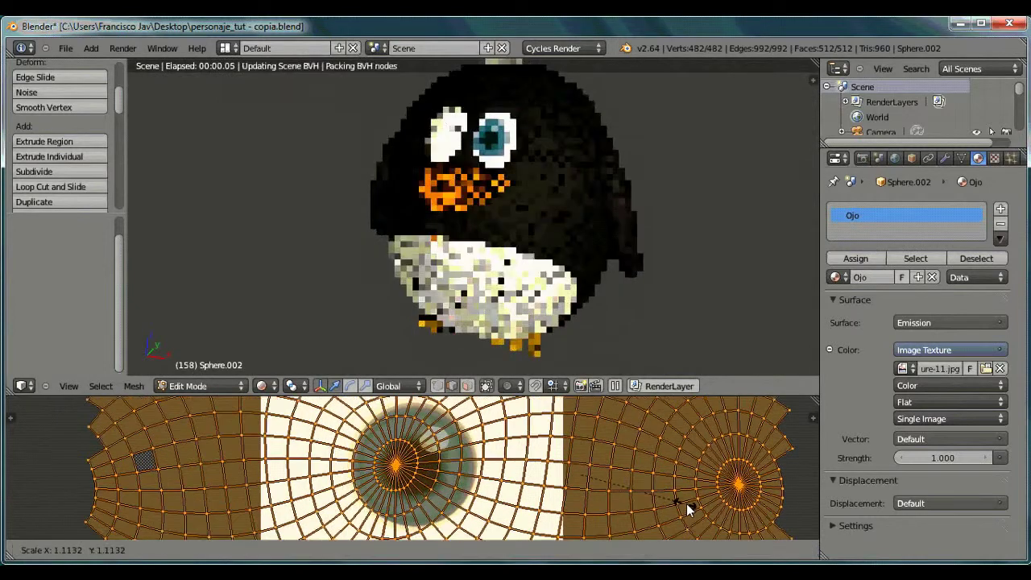
{"action": "left_click", "coordinate": [721, 494]}
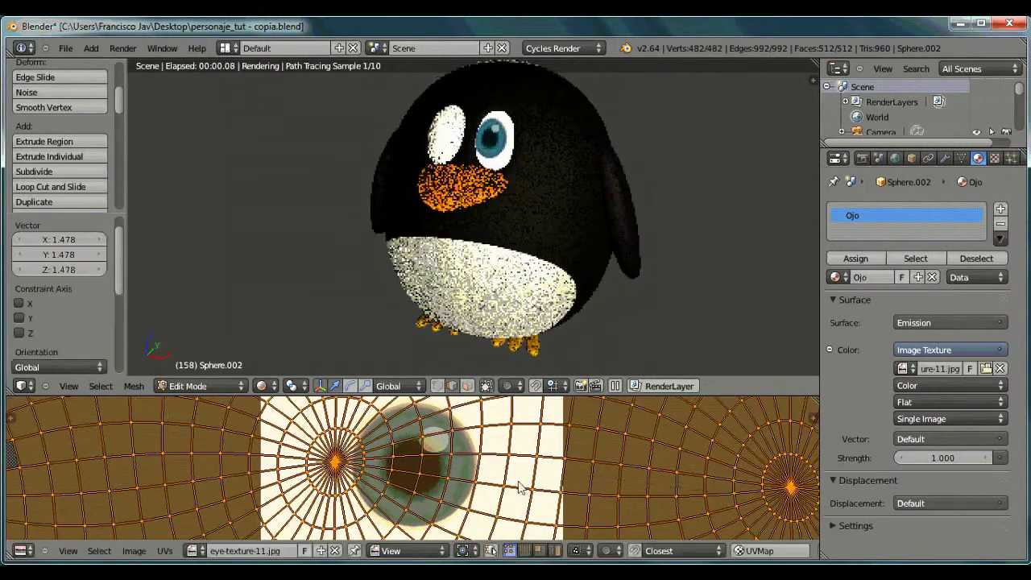
{"action": "key", "text": "g"}
{"action": "left_click", "coordinate": [600, 484]}
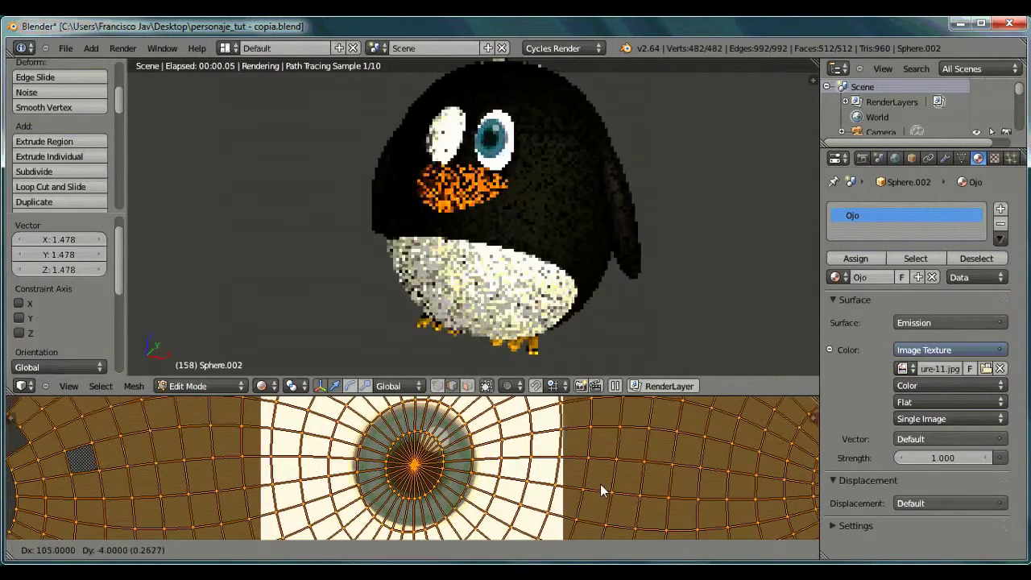
Step: Render the image again to check the smaller iris, and close the render result
{"action": "left_click", "coordinate": [125, 52]}
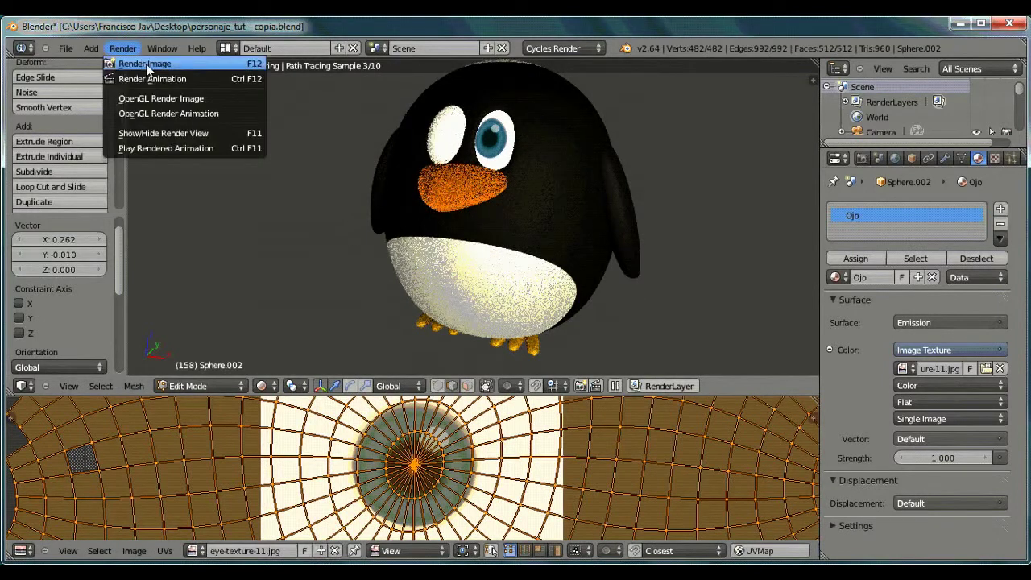
{"action": "left_click", "coordinate": [146, 64]}
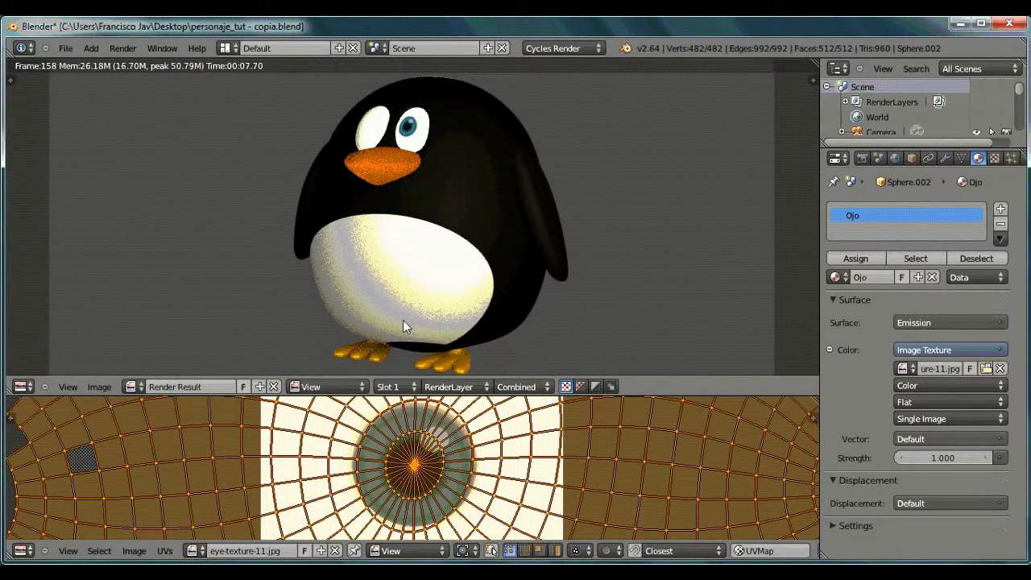
{"action": "key", "text": "Escape"}
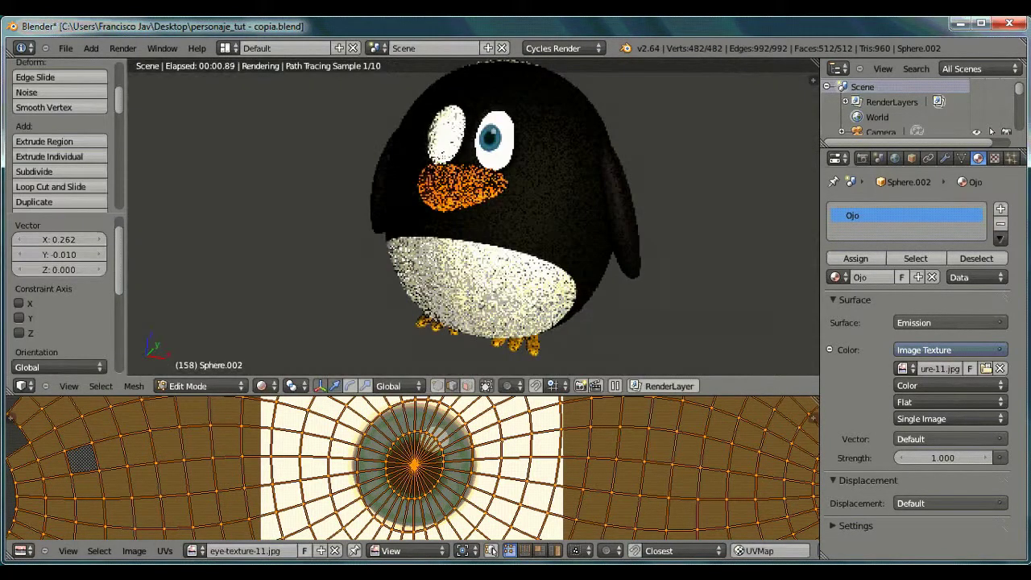
Step: Return the Sphere.002 eye to Object Mode and set the viewport shading to Solid
{"action": "left_click", "coordinate": [211, 385]}
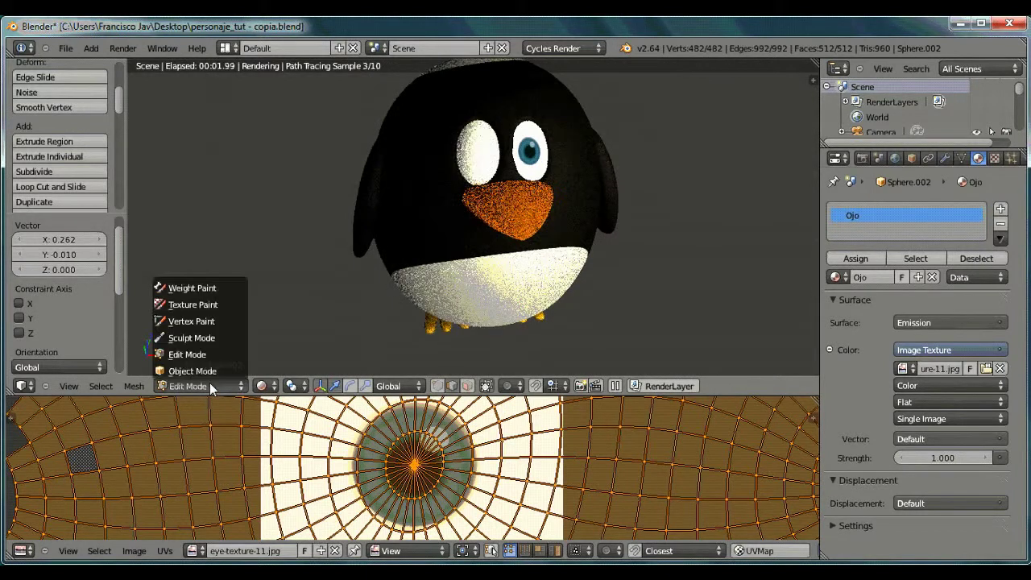
{"action": "left_click", "coordinate": [189, 372]}
{"action": "left_click", "coordinate": [267, 385]}
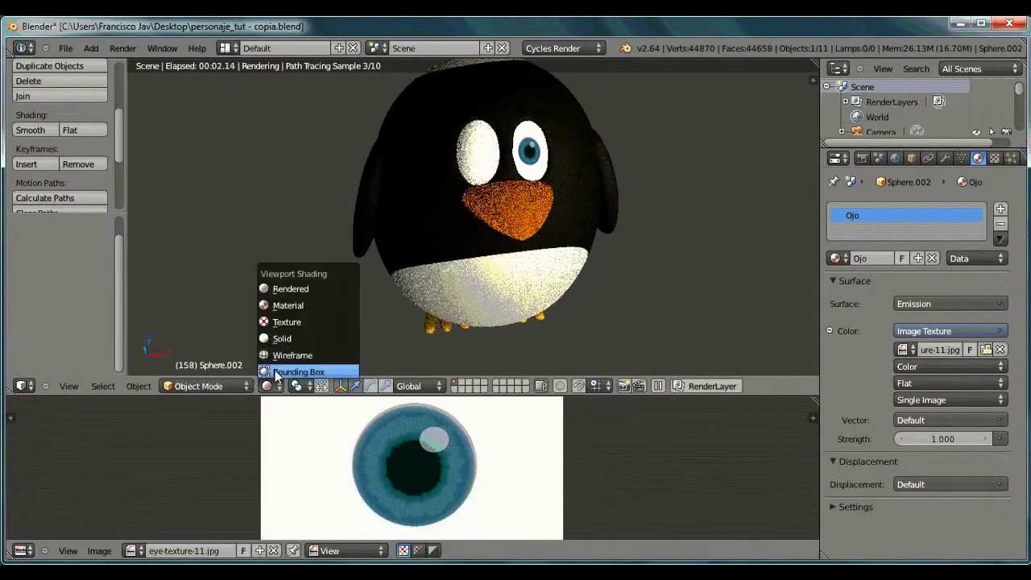
{"action": "left_click", "coordinate": [282, 337]}
Step: Select the other eye, Sphere.001, and assign the existing Ojo material to it
{"action": "right_click", "coordinate": [477, 154]}
{"action": "left_click", "coordinate": [835, 258]}
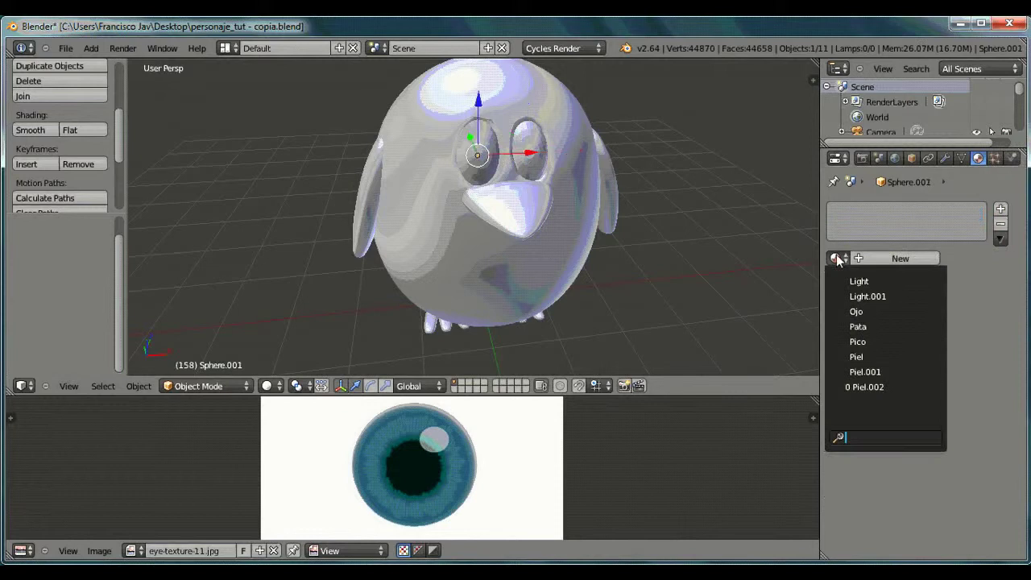
{"action": "left_click", "coordinate": [857, 310]}
Step: Enter Edit Mode on the Sphere.001 eye and unwrap it with a Sphere Projection
{"action": "left_click", "coordinate": [206, 386]}
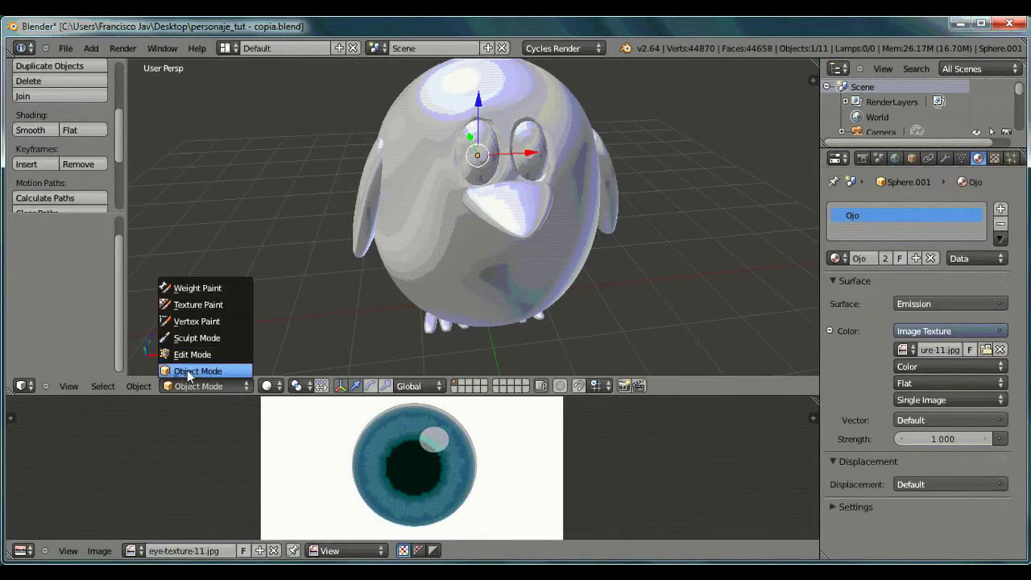
{"action": "left_click", "coordinate": [191, 352]}
{"action": "left_click", "coordinate": [134, 386]}
{"action": "mouse_move", "coordinate": [157, 276]}
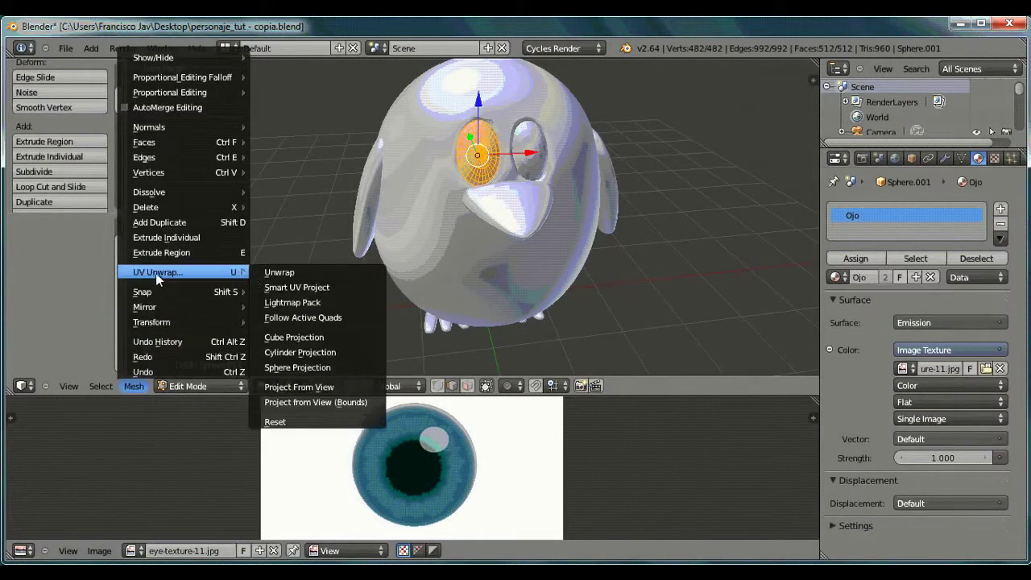
{"action": "left_click", "coordinate": [294, 367]}
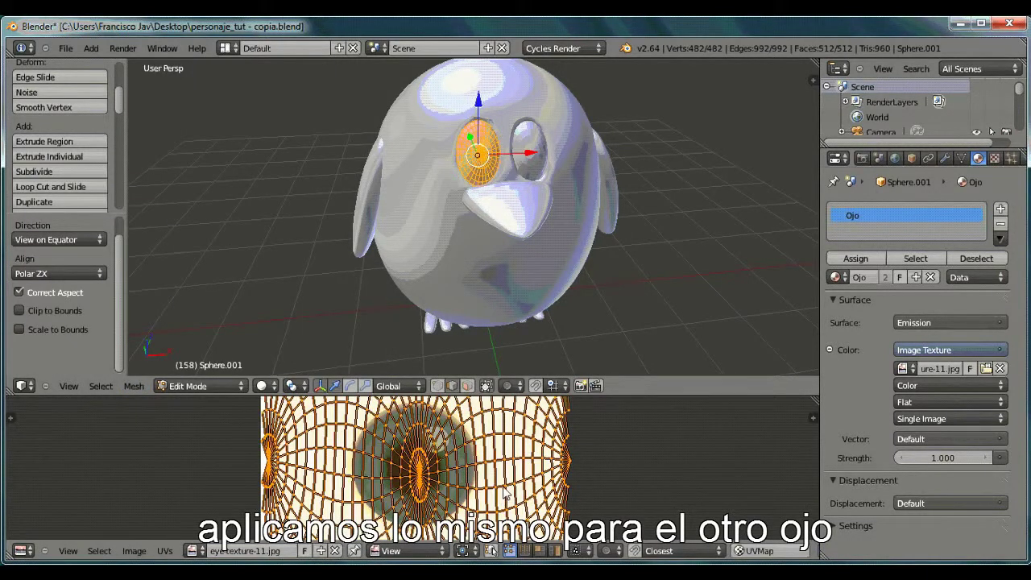
Step: Scale the eye's UV layout by about 1.635, and by about 0.446 along Y only
{"action": "key", "text": "s"}
{"action": "right_click", "coordinate": [538, 483]}
{"action": "key", "text": "s"}
{"action": "left_click", "coordinate": [577, 468]}
{"action": "key", "text": "s"}
{"action": "key", "text": "x"}
{"action": "key", "text": "y"}
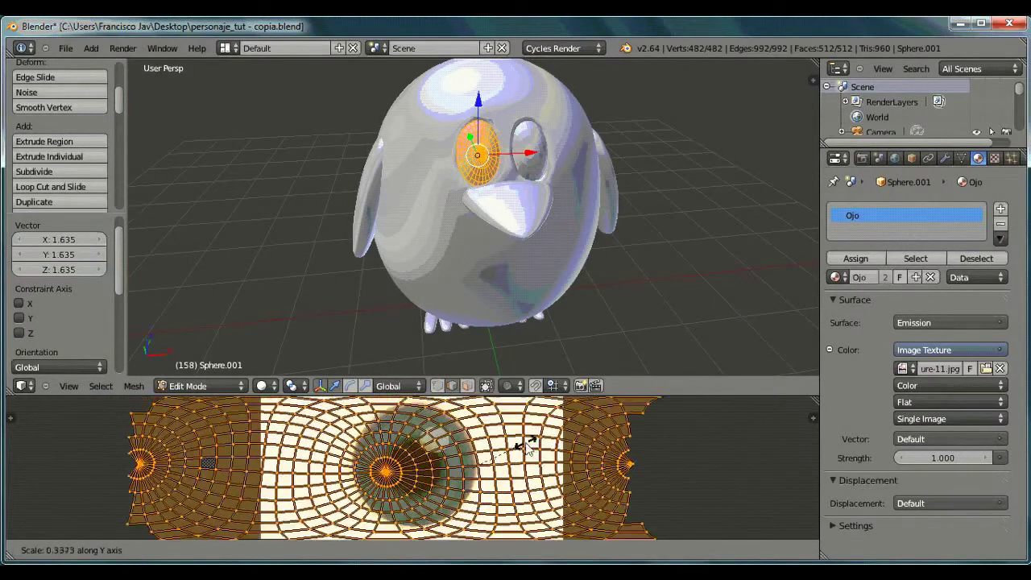
{"action": "left_click", "coordinate": [541, 444]}
Step: Enlarge the eye's UV layout further in both directions and move its pole onto the pupil of the eye texture
{"action": "key", "text": "s"}
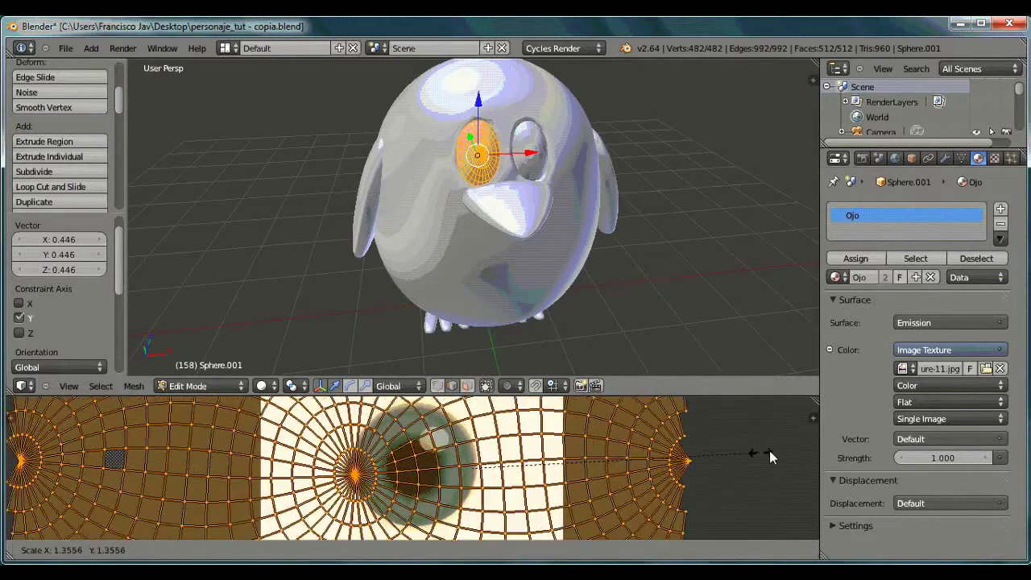
{"action": "left_click", "coordinate": [838, 435]}
{"action": "key", "text": "s"}
{"action": "left_click", "coordinate": [633, 445]}
{"action": "key", "text": "g"}
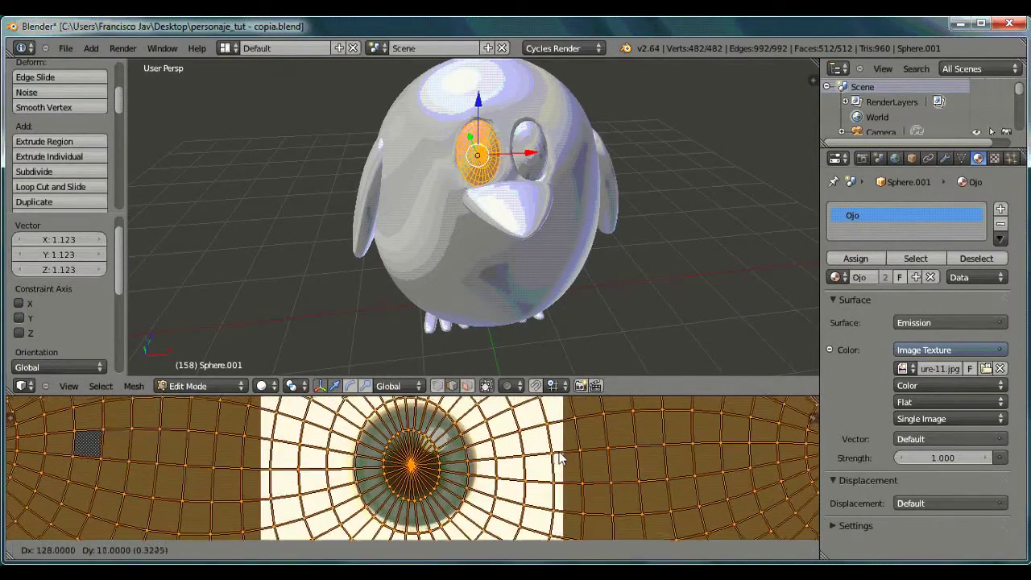
{"action": "left_click", "coordinate": [562, 451]}
{"action": "key", "text": "s"}
{"action": "left_click", "coordinate": [677, 476]}
{"action": "key", "text": "g"}
{"action": "left_click", "coordinate": [674, 477]}
Step: Render the image to check both textured eyes, and close the render result
{"action": "left_click", "coordinate": [124, 48]}
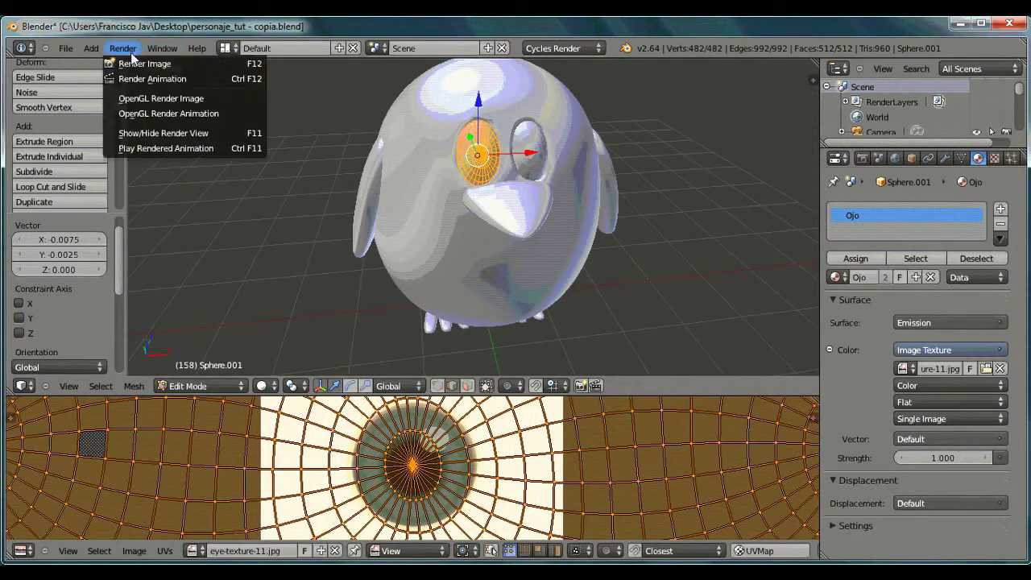
{"action": "left_click", "coordinate": [138, 63]}
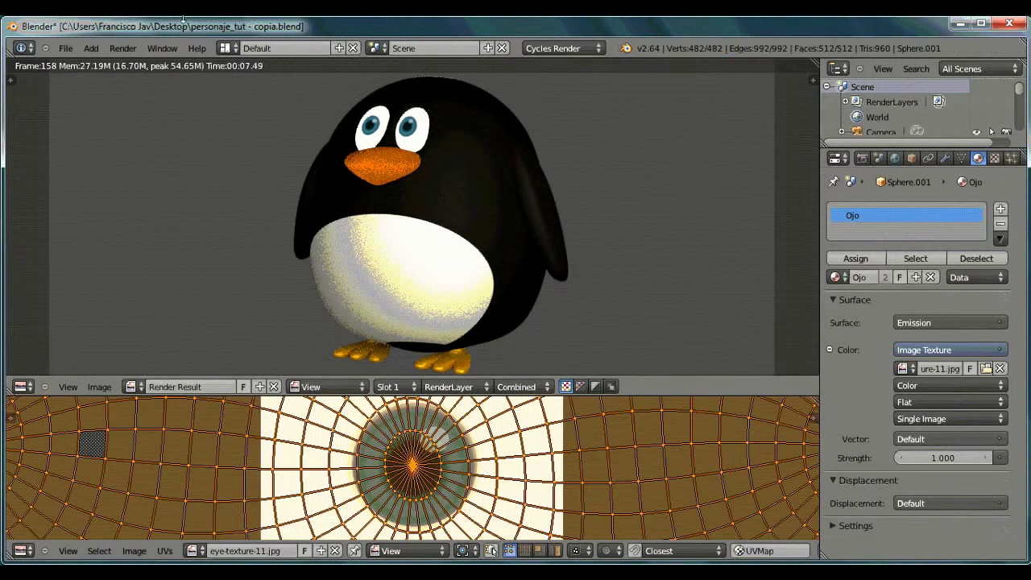
{"action": "key", "text": "Escape"}
Step: Switch the viewport to Rendered shading and view the penguin's eyes from another angle
{"action": "left_click", "coordinate": [261, 386]}
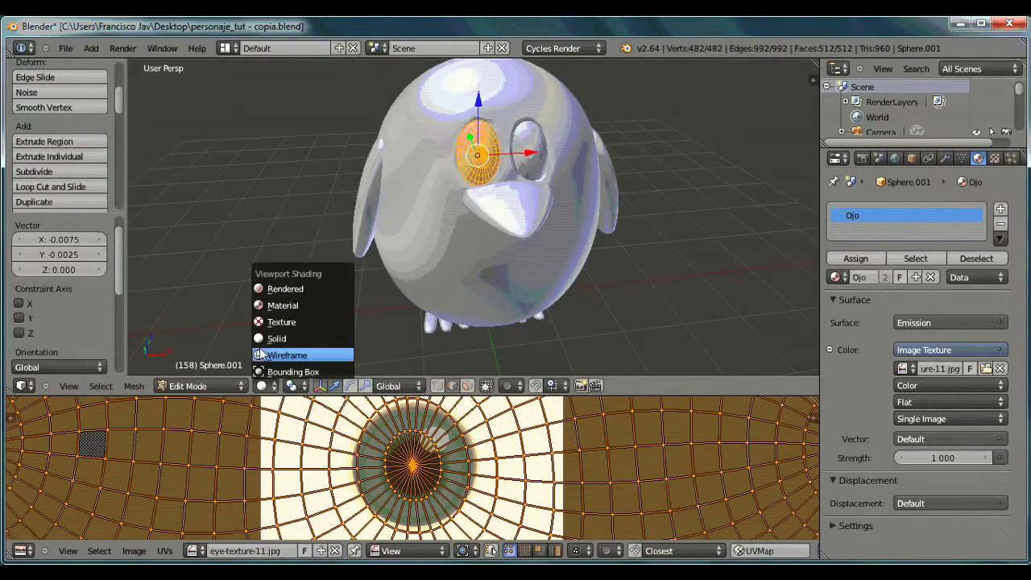
{"action": "left_click", "coordinate": [288, 289]}
{"action": "middle_click_drag", "start_coordinate": [414, 249], "coordinate": [349, 261]}
{"action": "right_click", "coordinate": [487, 141]}
Step: Try an emission strength of 0.5 for the Ojo material and settle on 0.8
{"action": "left_click", "coordinate": [941, 459]}
{"action": "key", "text": "Return"}
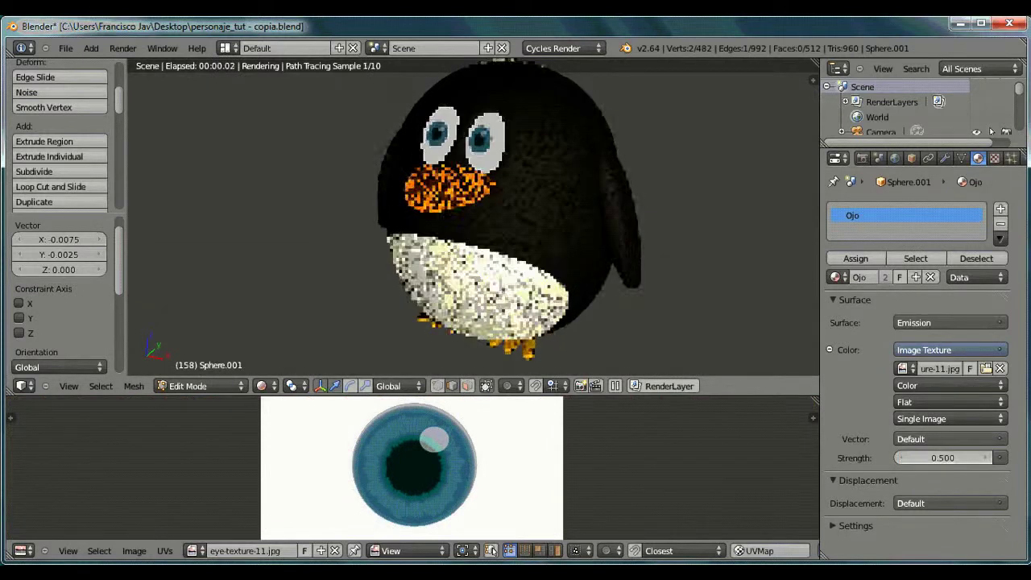
{"action": "type", "text": "0.8"}
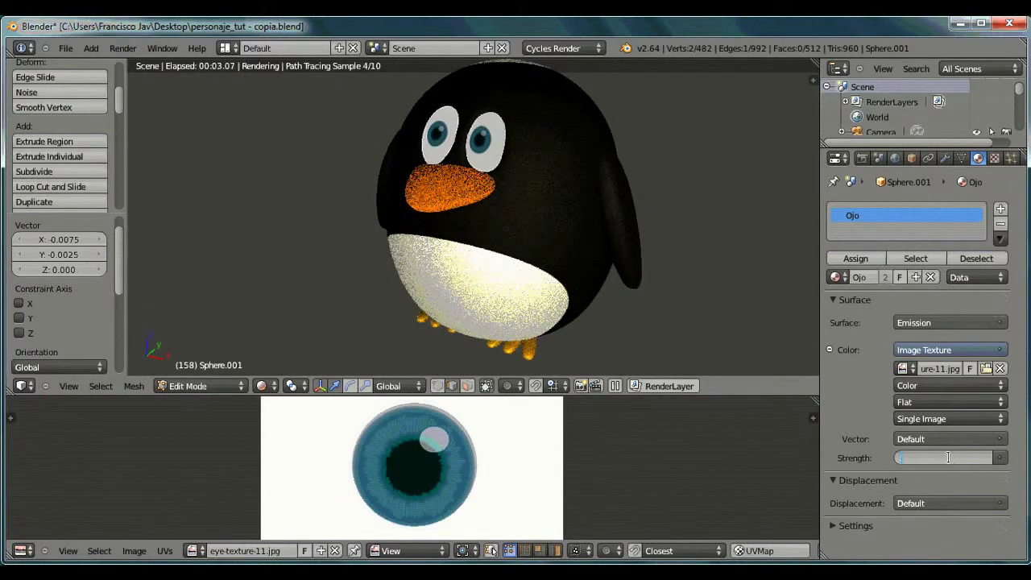
{"action": "key", "text": "Return"}
{"action": "middle_click_drag", "start_coordinate": [612, 302], "coordinate": [550, 287]}
{"action": "middle_click_drag", "start_coordinate": [359, 256], "coordinate": [541, 278]}
{"action": "scroll", "coordinate": [541, 278], "scroll_direction": "down", "scroll_amount": 4}
{"action": "scroll", "coordinate": [541, 278], "scroll_direction": "up", "scroll_amount": 5}
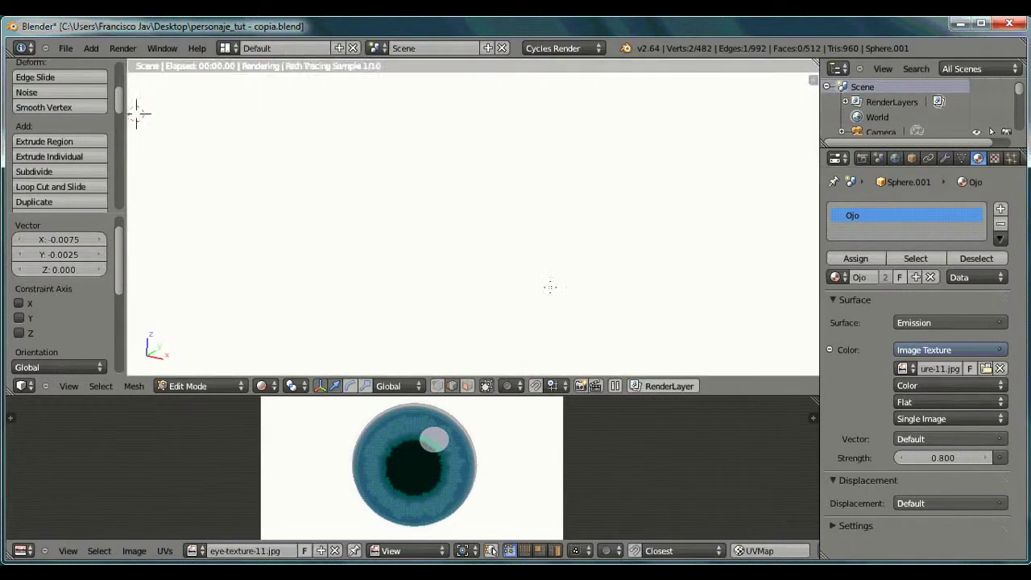
{"action": "scroll", "coordinate": [572, 220], "scroll_direction": "down", "scroll_amount": 1}
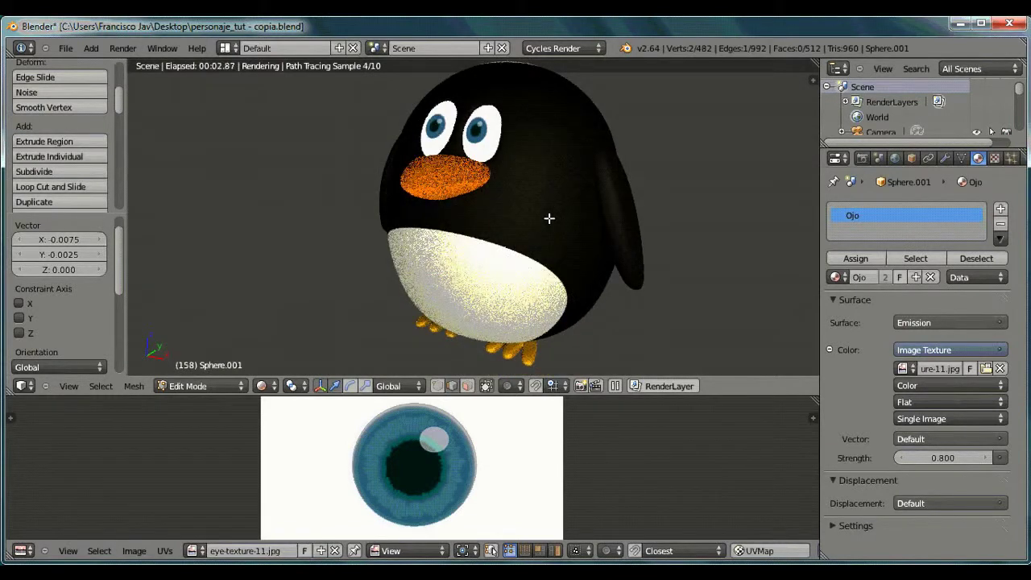
Step: Return to Object Mode, select the penguin's body and set the viewport shading to Solid
{"action": "key", "text": "Tab"}
{"action": "right_click", "coordinate": [620, 205]}
{"action": "scroll", "coordinate": [620, 242], "scroll_direction": "down", "scroll_amount": 3}
{"action": "mouse_move", "coordinate": [621, 253]}
{"action": "middle_mouse_down"}
{"action": "mouse_move", "coordinate": [456, 223]}
{"action": "mouse_move", "coordinate": [395, 254]}
{"action": "middle_mouse_up"}
{"action": "left_click", "coordinate": [267, 386]}
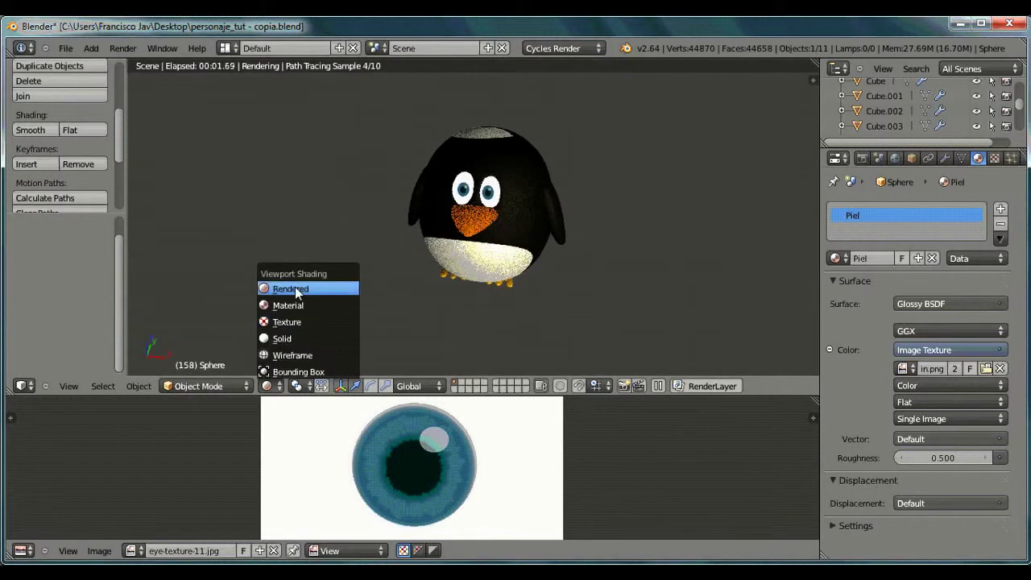
{"action": "left_click", "coordinate": [287, 337]}
Step: Add a plane for the floor, move it toward the penguin and lower it about 2.3 along Z
{"action": "left_click", "coordinate": [91, 48]}
{"action": "mouse_move", "coordinate": [101, 64]}
{"action": "left_click", "coordinate": [184, 65]}
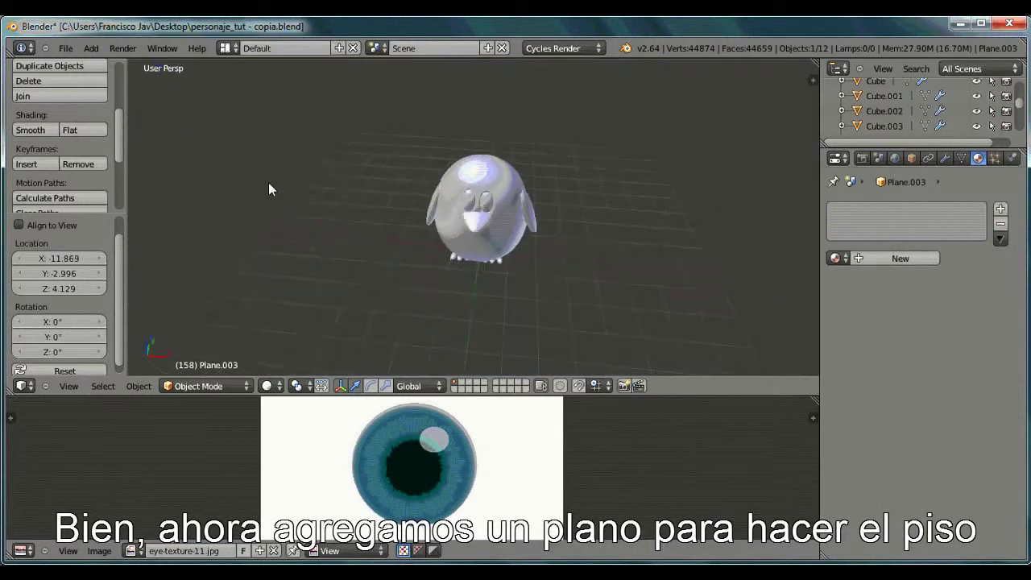
{"action": "middle_click_drag", "start_coordinate": [269, 182], "coordinate": [198, 170]}
{"action": "left_click_drag", "start_coordinate": [168, 132], "coordinate": [501, 226]}
{"action": "left_click_drag", "start_coordinate": [476, 152], "coordinate": [474, 248]}
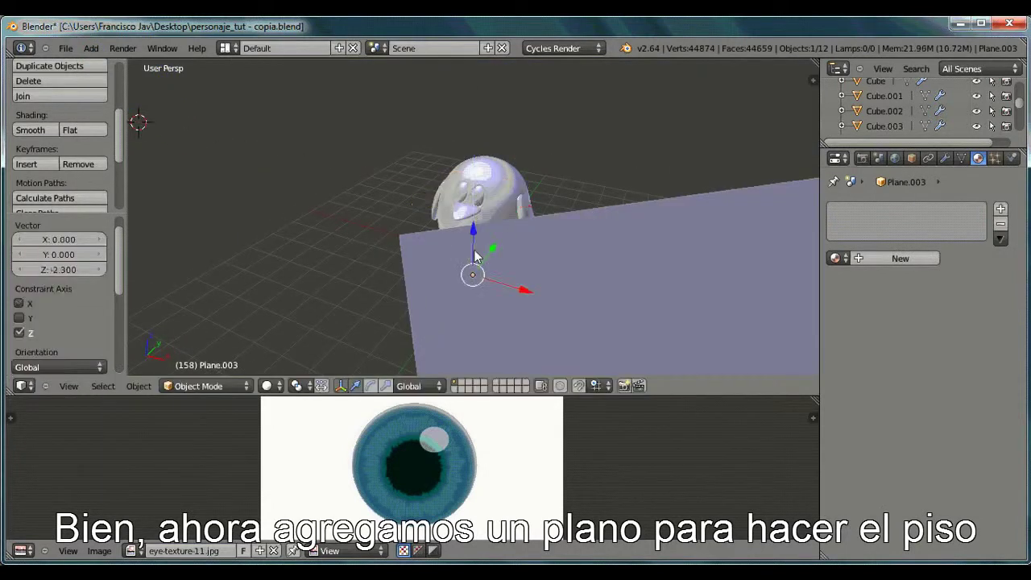
Step: Position the floor plane beneath the penguin, lowering it and shifting it horizontally
{"action": "scroll", "coordinate": [475, 257], "scroll_direction": "down", "scroll_amount": 6}
{"action": "middle_click_drag", "start_coordinate": [524, 250], "coordinate": [437, 263]}
{"action": "left_click_drag", "start_coordinate": [438, 258], "coordinate": [539, 235]}
{"action": "left_click_drag", "start_coordinate": [487, 205], "coordinate": [488, 243]}
{"action": "left_click_drag", "start_coordinate": [530, 271], "coordinate": [589, 241]}
{"action": "left_click_drag", "start_coordinate": [580, 305], "coordinate": [571, 292]}
Step: Scale up the floor plane so it extends widely around the penguin, ending with a factor of about 4.941
{"action": "scroll", "coordinate": [585, 286], "scroll_direction": "down", "scroll_amount": 3}
{"action": "key", "text": "s"}
{"action": "left_click", "coordinate": [777, 295]}
{"action": "key", "text": "s"}
{"action": "left_click", "coordinate": [563, 256]}
{"action": "key", "text": "s"}
{"action": "left_click", "coordinate": [773, 301]}
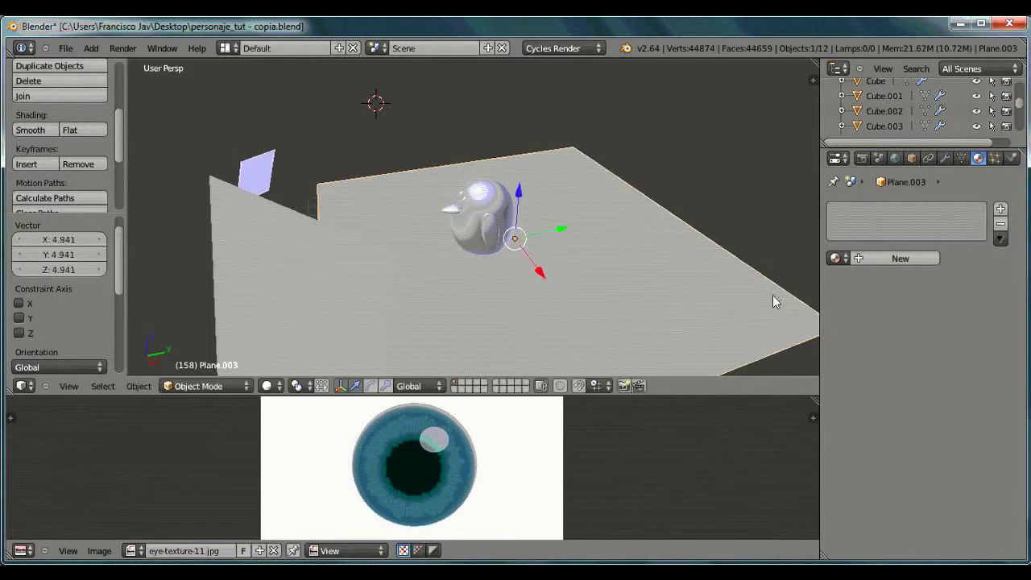
Step: Lower the floor plane about 0.541 along Z toward the penguin's feet
{"action": "key", "text": "g"}
{"action": "key", "text": "z"}
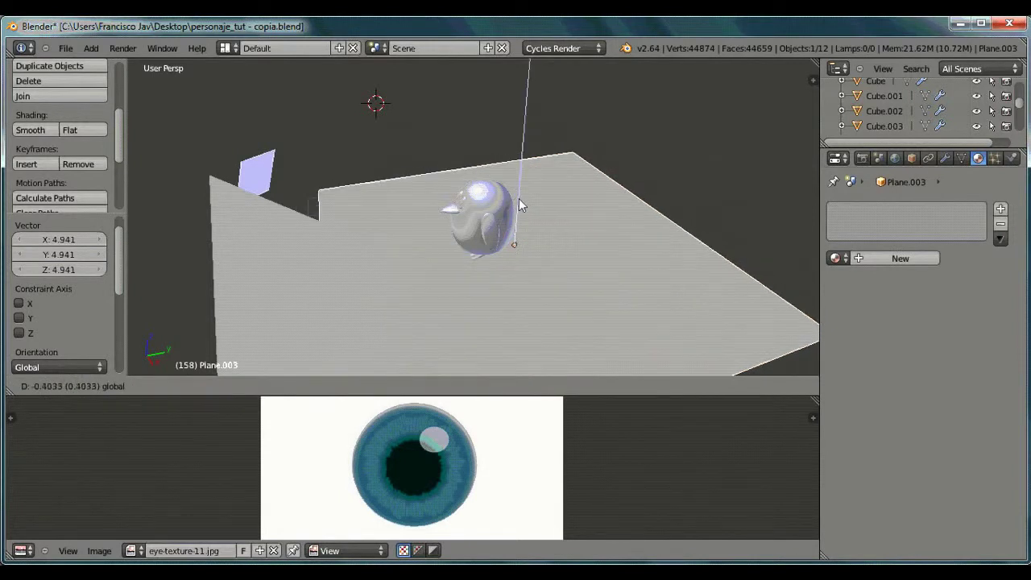
{"action": "left_click", "coordinate": [415, 311]}
Step: Fine-tune the floor plane's height along Z so it meets the soles of the penguin's feet
{"action": "middle_click_drag", "start_coordinate": [414, 311], "coordinate": [603, 218]}
{"action": "middle_click_drag", "start_coordinate": [477, 232], "coordinate": [506, 231]}
{"action": "key", "text": "g"}
{"action": "key", "text": "z"}
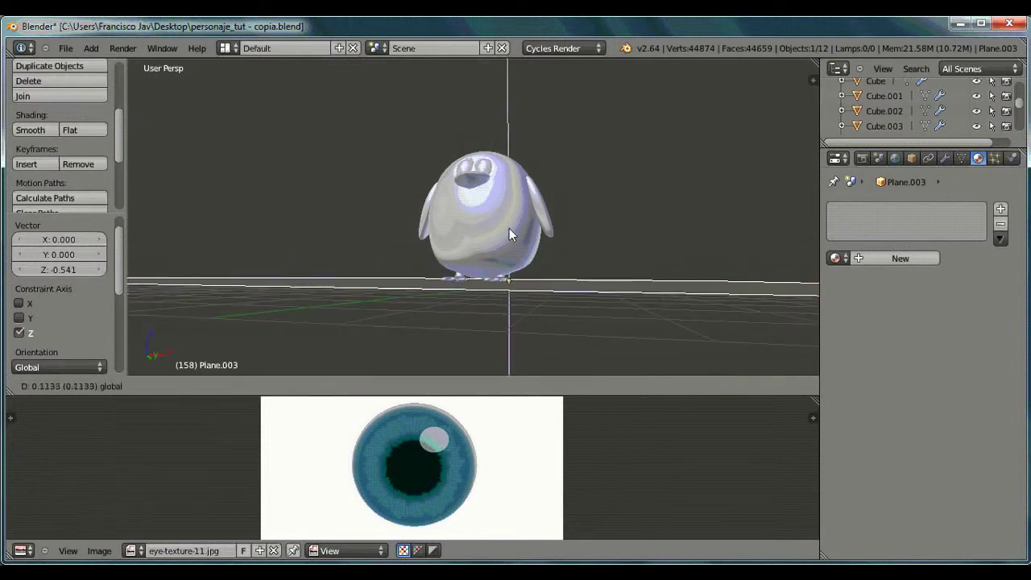
{"action": "left_click", "coordinate": [509, 228]}
{"action": "middle_click_drag", "start_coordinate": [371, 270], "coordinate": [485, 233]}
{"action": "key", "text": "g"}
{"action": "key", "text": "z"}
{"action": "left_click", "coordinate": [494, 236]}
{"action": "middle_click_drag", "start_coordinate": [447, 275], "coordinate": [564, 322]}
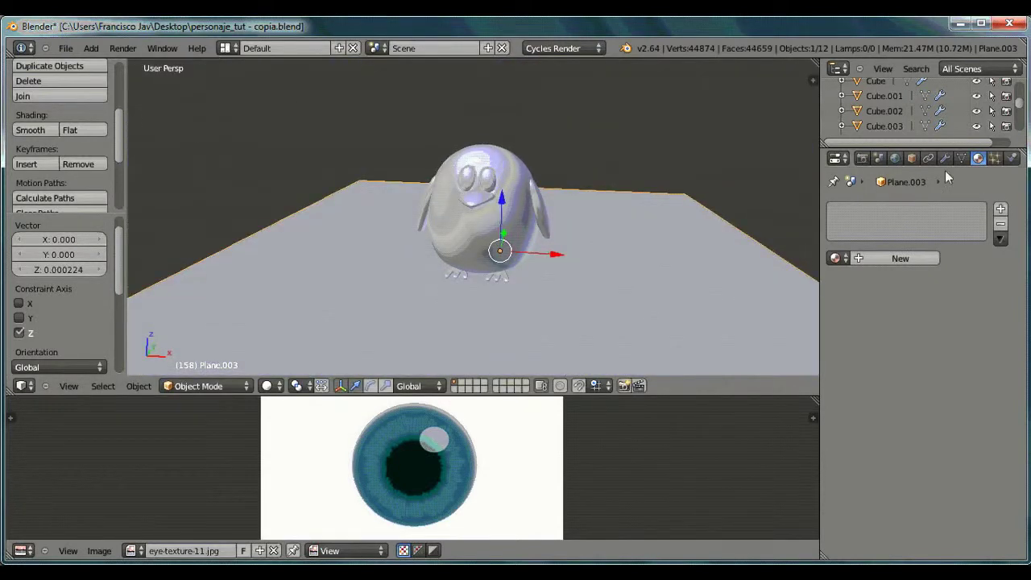
Step: Give the floor plane a new material named Piso and use the image texture piso.jpg as its color
{"action": "left_click", "coordinate": [868, 261]}
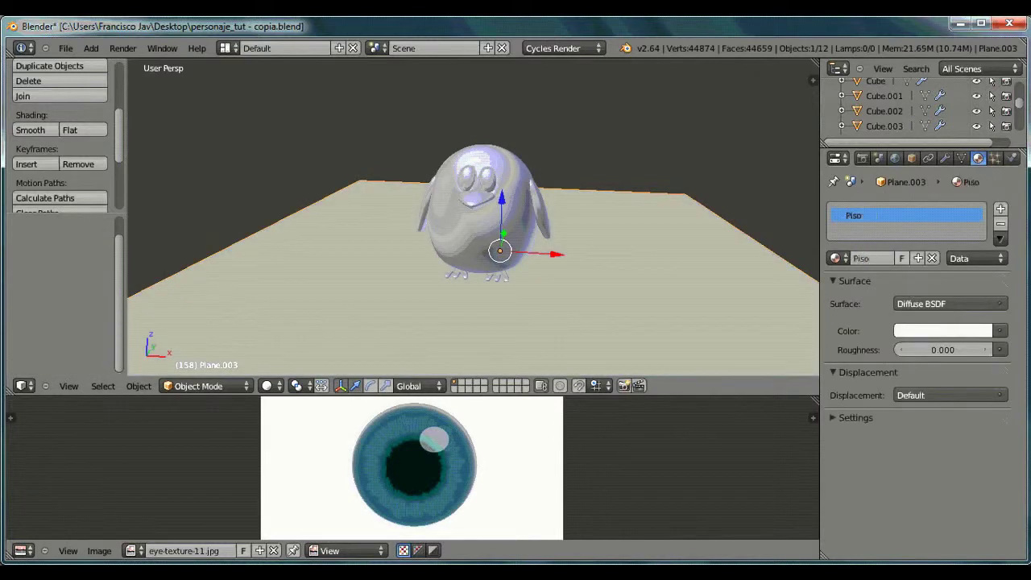
{"action": "left_click", "coordinate": [999, 331]}
{"action": "left_click", "coordinate": [725, 359]}
{"action": "left_click", "coordinate": [967, 350]}
{"action": "left_click", "coordinate": [263, 213]}
{"action": "left_click", "coordinate": [226, 201]}
{"action": "left_click", "coordinate": [989, 88]}
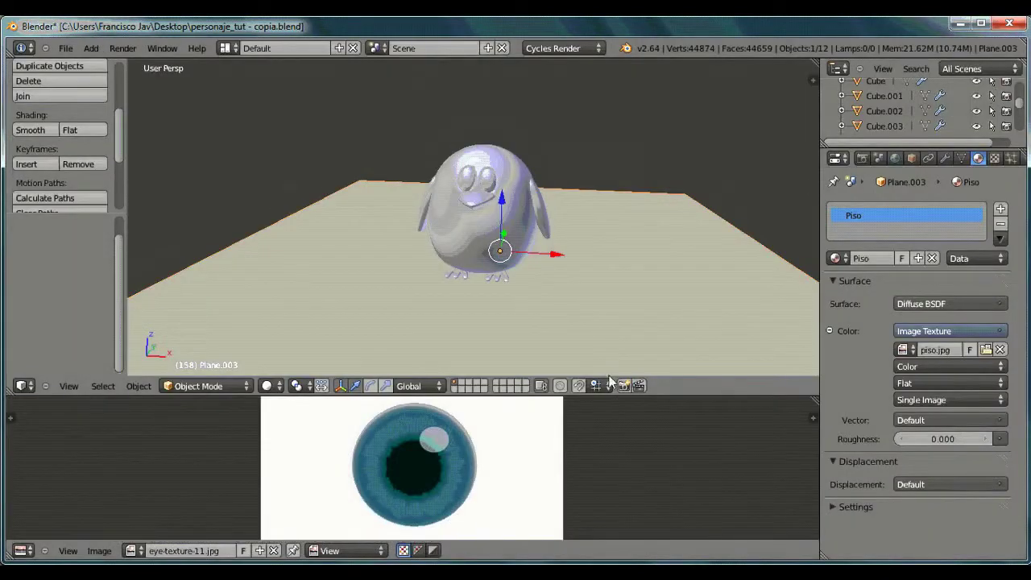
Step: Enter Edit Mode on the floor plane and unwrap its UVs with the standard Unwrap
{"action": "left_click", "coordinate": [139, 386]}
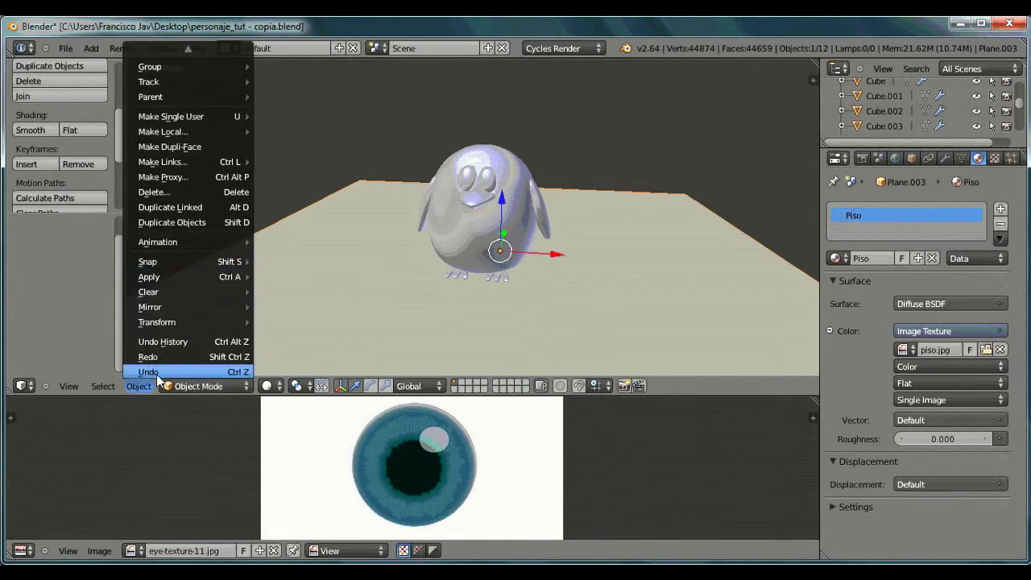
{"action": "left_click", "coordinate": [198, 386]}
{"action": "left_click", "coordinate": [202, 352]}
{"action": "left_click", "coordinate": [133, 386]}
{"action": "mouse_move", "coordinate": [150, 305]}
{"action": "mouse_move", "coordinate": [161, 272]}
{"action": "left_click", "coordinate": [290, 270]}
{"action": "scroll", "coordinate": [482, 493], "scroll_direction": "down", "scroll_amount": 6}
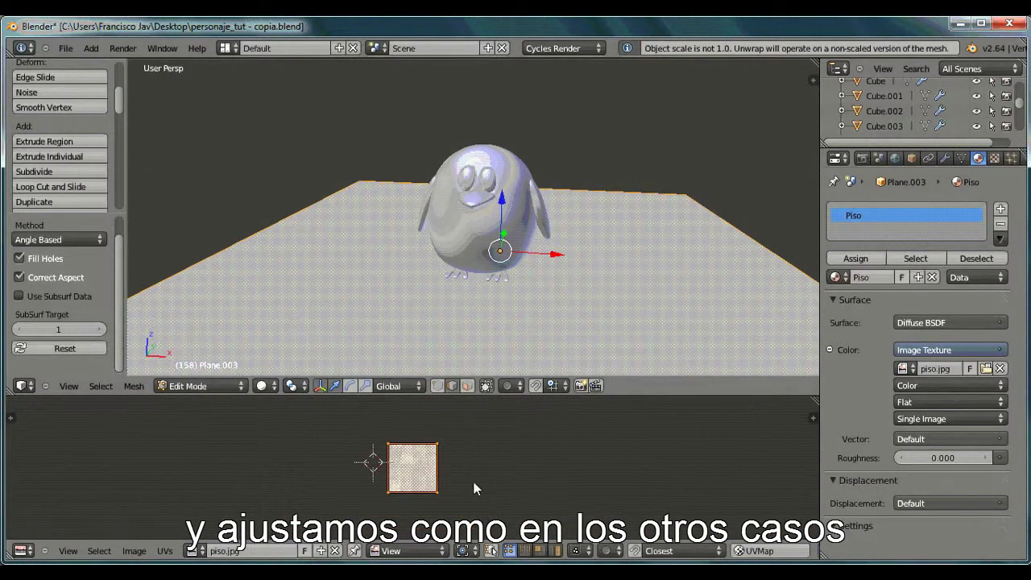
Step: Scale the floor's UV layout well beyond the edges of the piso.jpg image so the tiles repeat
{"action": "key", "text": "s"}
{"action": "left_click", "coordinate": [551, 471]}
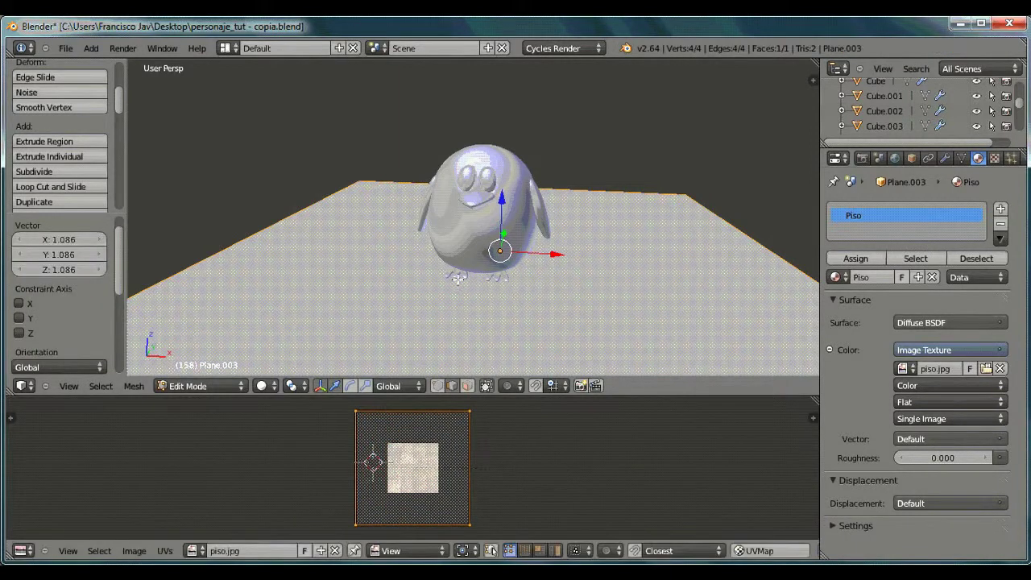
{"action": "middle_click_drag", "start_coordinate": [557, 289], "coordinate": [517, 281]}
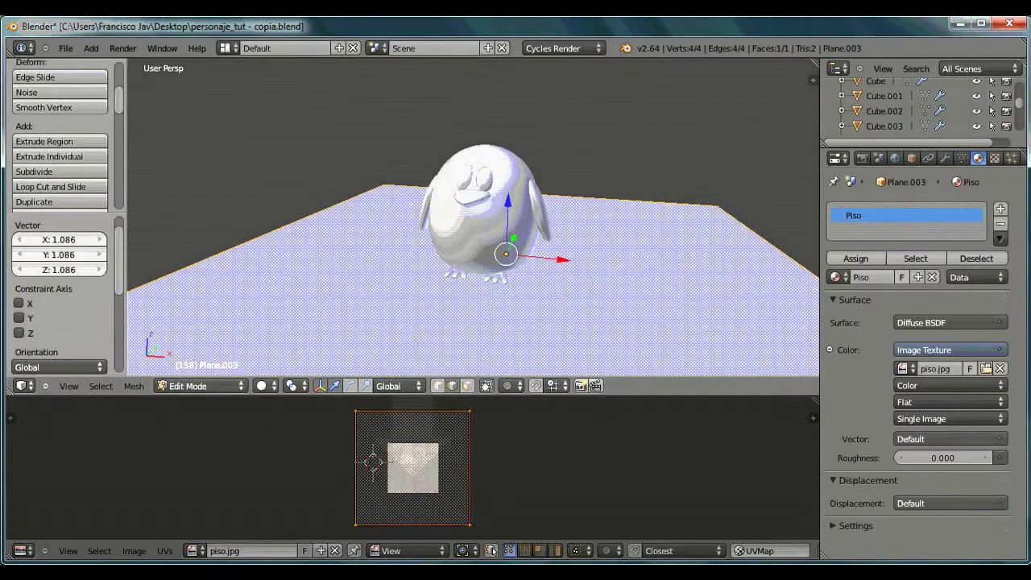
{"action": "key", "text": "ctrl+Up"}
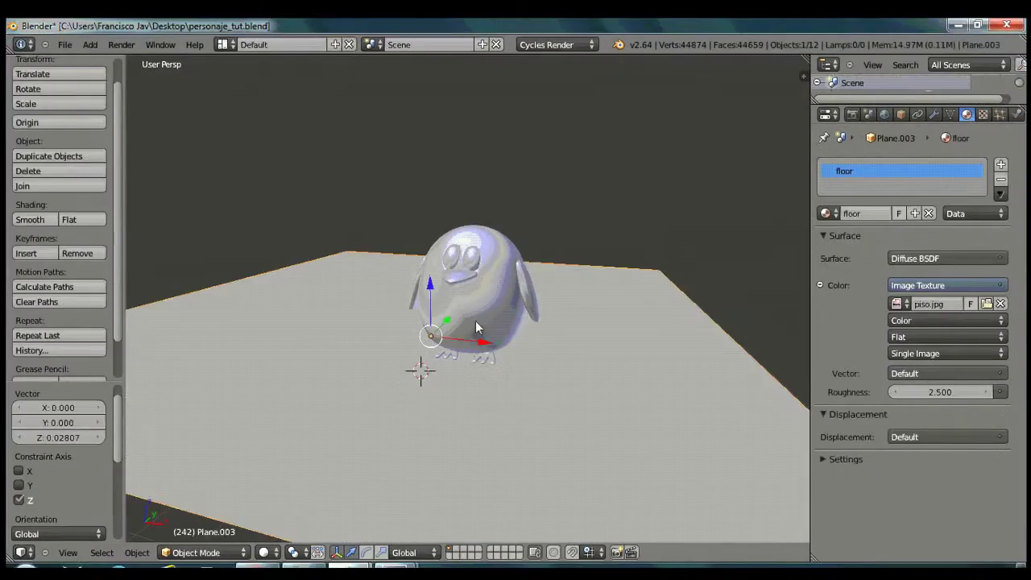
Step: Preview the scene in Rendered shading and inspect the penguin and tiled floor from the side and close up
{"action": "left_click", "coordinate": [263, 553]}
{"action": "left_click", "coordinate": [286, 456]}
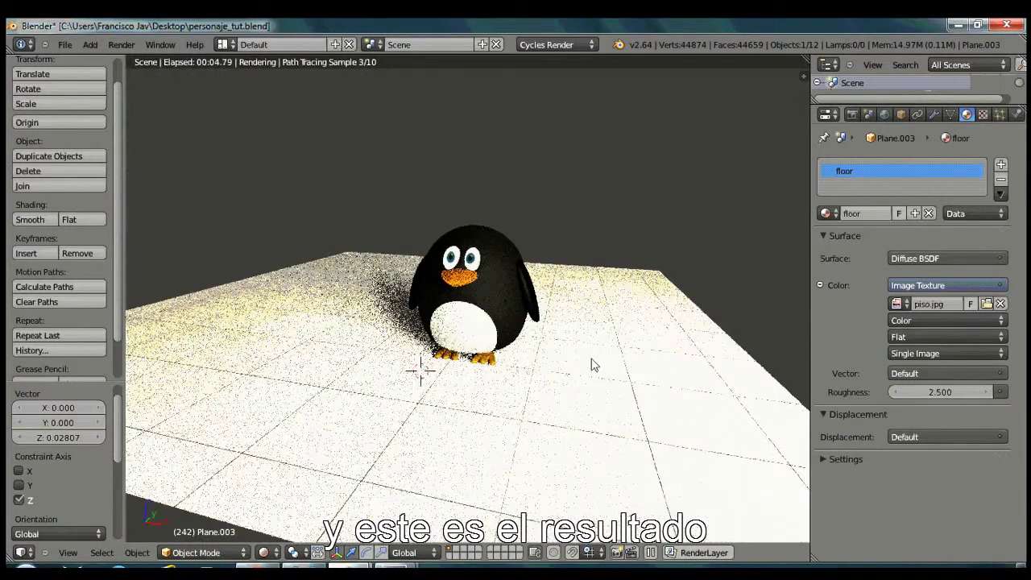
{"action": "middle_click_drag", "start_coordinate": [612, 364], "coordinate": [325, 359]}
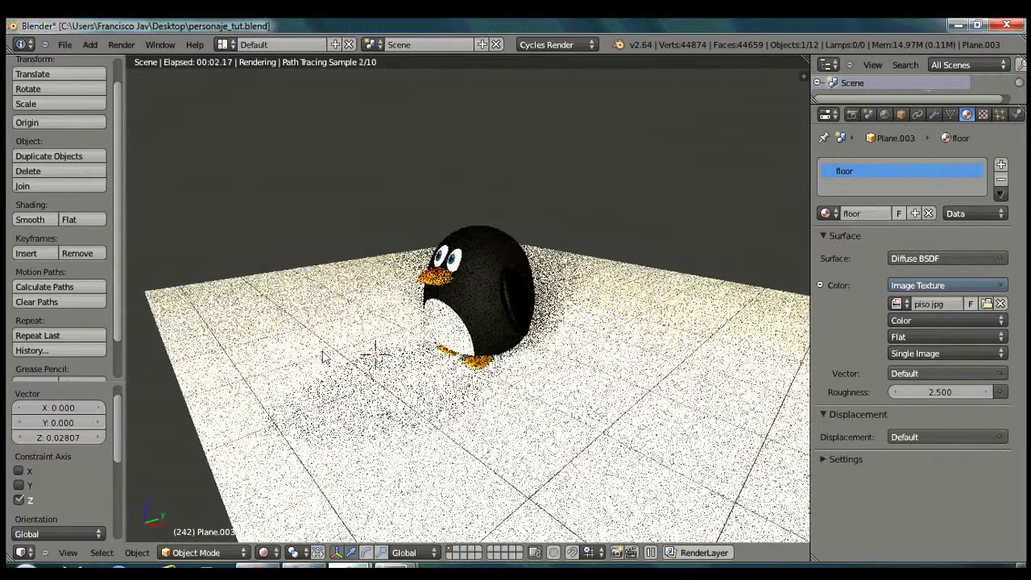
{"action": "scroll", "coordinate": [325, 359], "scroll_direction": "up", "scroll_amount": 6}
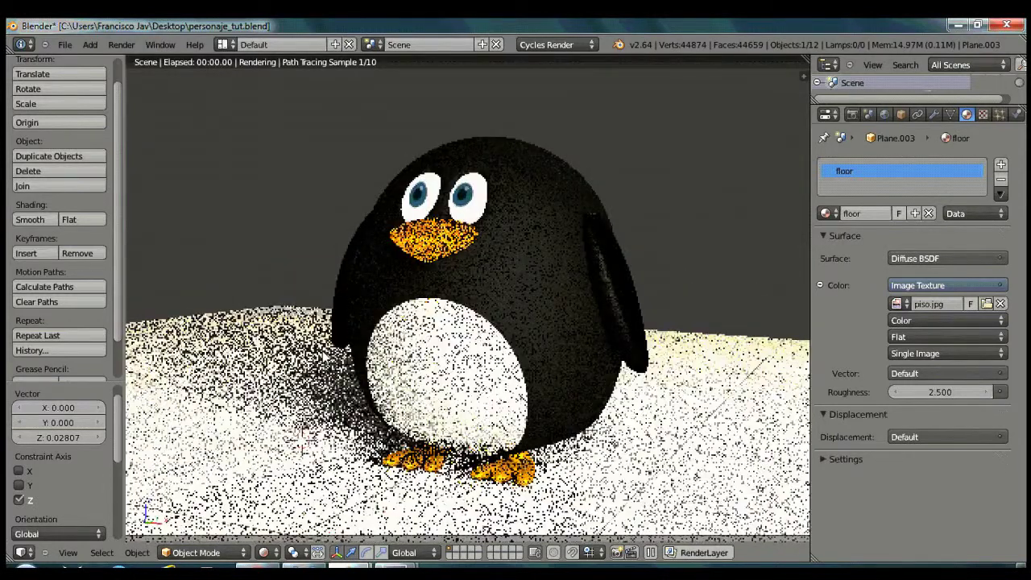
Step: Render the image of the penguin on the floor, examine it enlarged, and close the render result
{"action": "left_click", "coordinate": [121, 44]}
{"action": "left_click", "coordinate": [132, 63]}
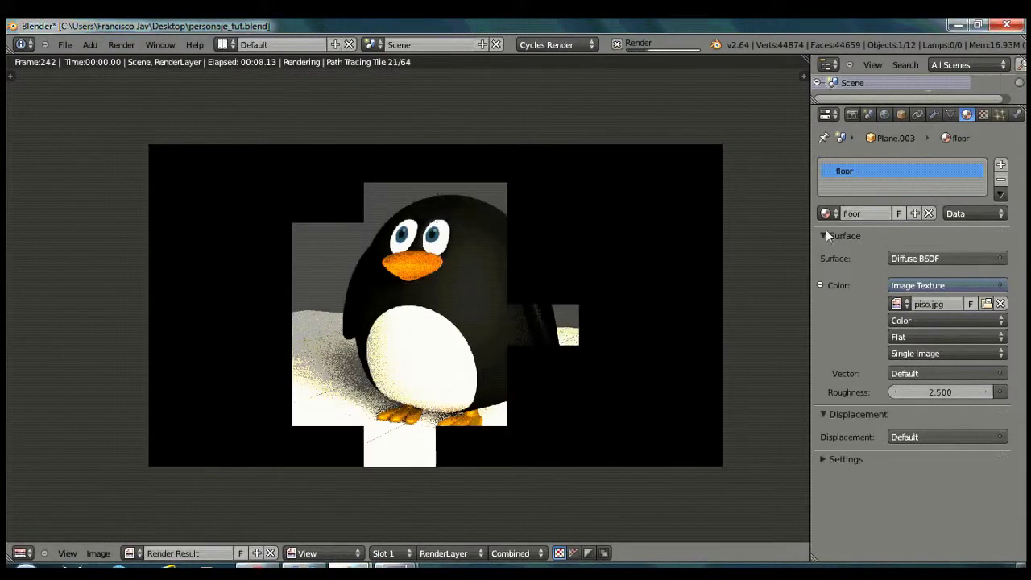
{"action": "scroll", "coordinate": [663, 253], "scroll_direction": "up", "scroll_amount": 1}
{"action": "middle_click_drag", "start_coordinate": [653, 240], "coordinate": [617, 240]}
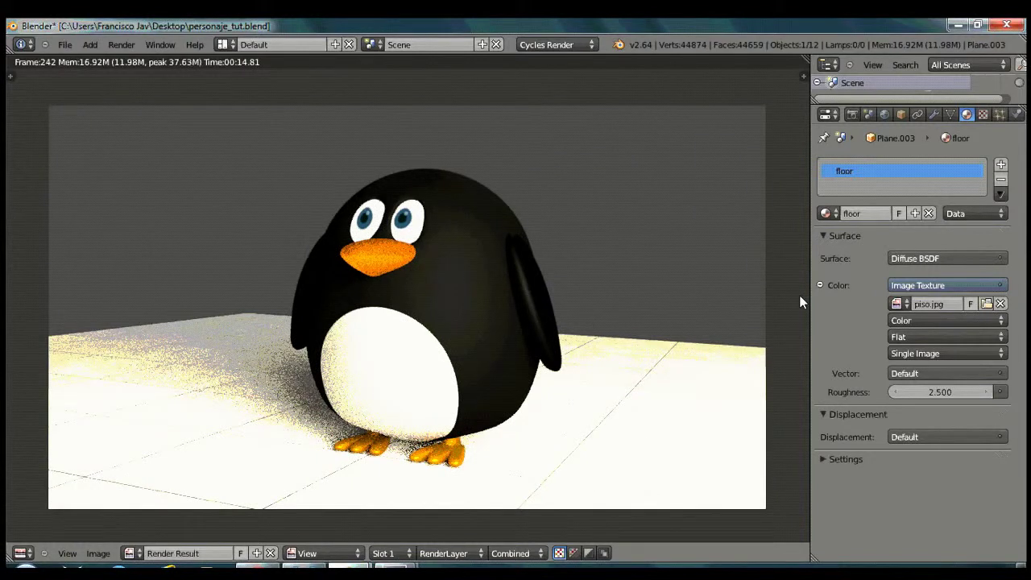
{"action": "key", "text": "Escape"}
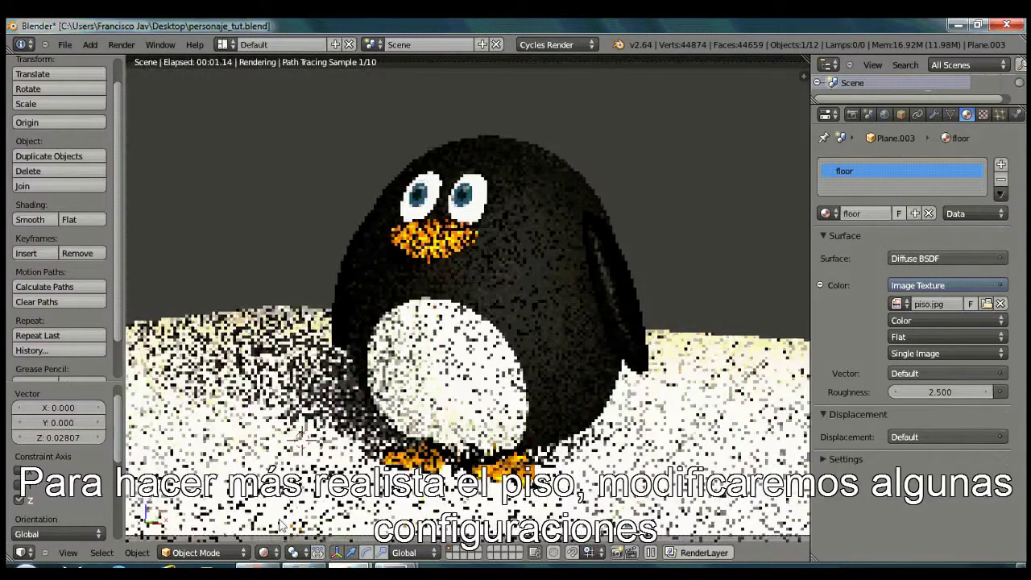
Step: Take the viewport out of Rendered shading and set it to Texture shading with the whole floor in view
{"action": "left_click", "coordinate": [266, 553]}
{"action": "left_click", "coordinate": [287, 476]}
{"action": "mouse_move", "coordinate": [646, 444]}
{"action": "middle_mouse_down"}
{"action": "mouse_move", "coordinate": [466, 369]}
{"action": "mouse_move", "coordinate": [561, 316]}
{"action": "mouse_move", "coordinate": [527, 317]}
{"action": "middle_mouse_up"}
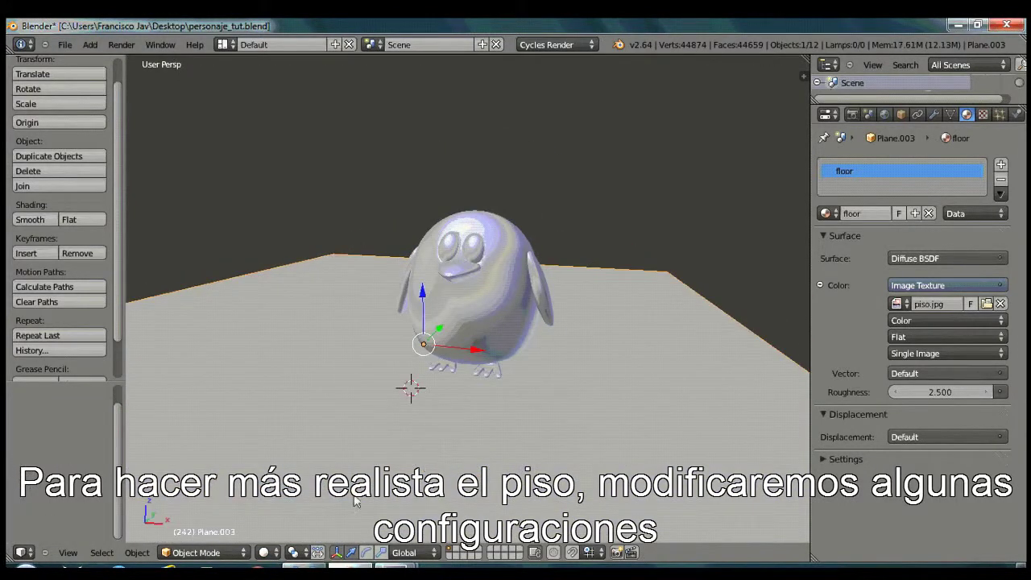
{"action": "left_click", "coordinate": [265, 552]}
{"action": "left_click", "coordinate": [278, 489]}
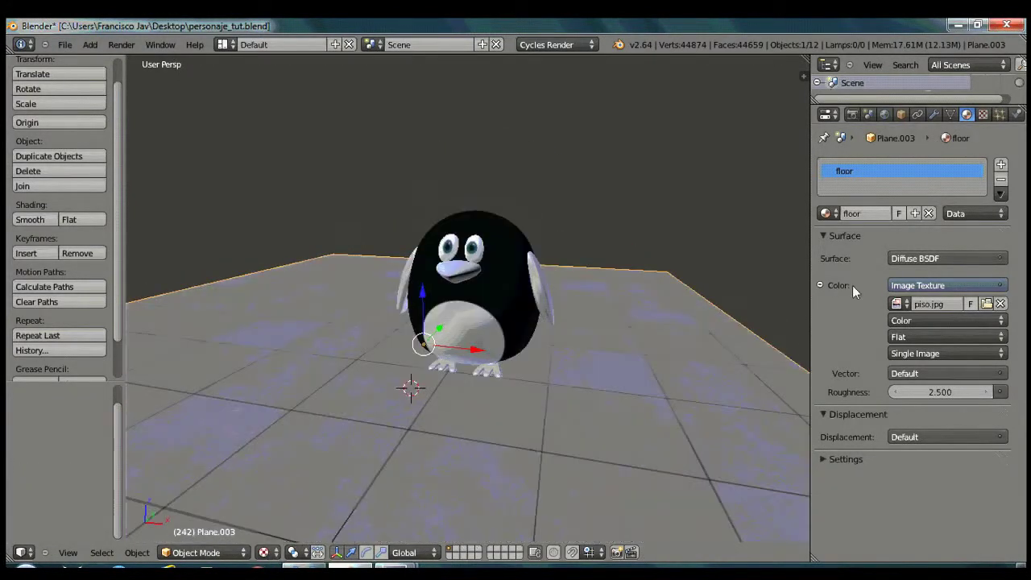
Step: Change the floor material's surface to a Mix Shader whose first shader is Diffuse BSDF coloured by the piso.jpg image texture
{"action": "left_click", "coordinate": [917, 258]}
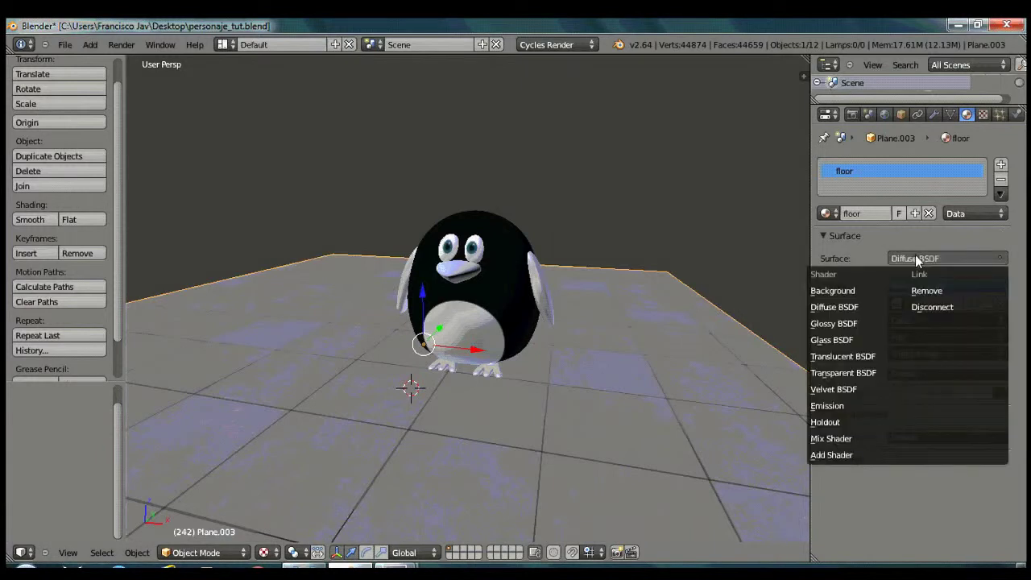
{"action": "left_click", "coordinate": [865, 437]}
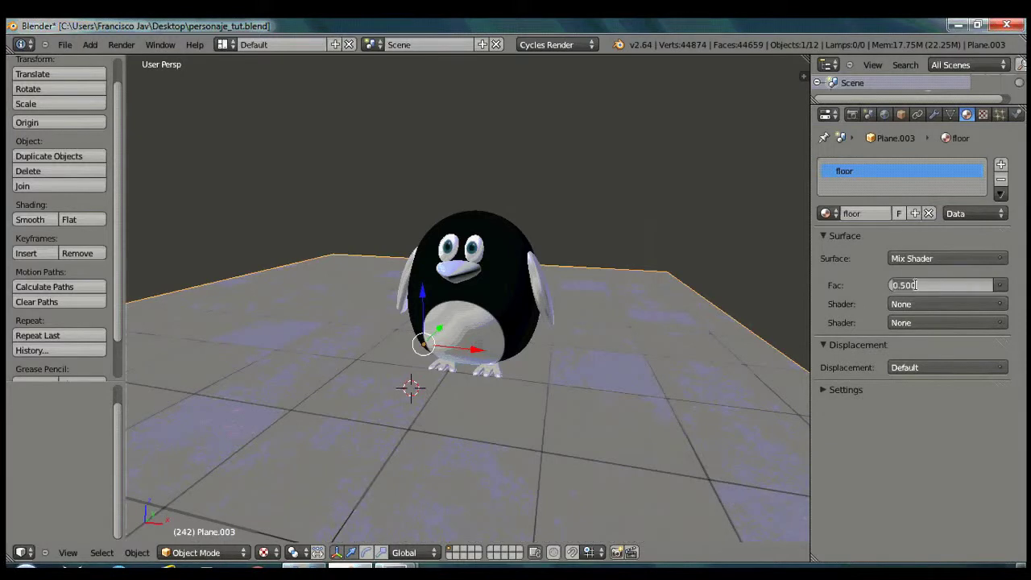
{"action": "left_click", "coordinate": [899, 303]}
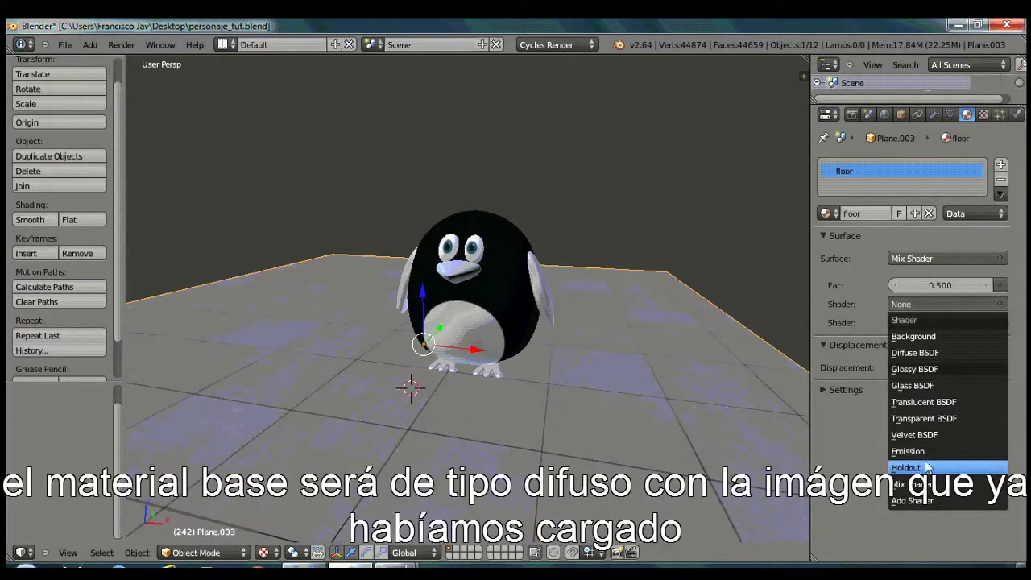
{"action": "left_click", "coordinate": [914, 352]}
{"action": "left_click", "coordinate": [999, 322]}
{"action": "left_click", "coordinate": [693, 353]}
{"action": "left_click", "coordinate": [901, 340]}
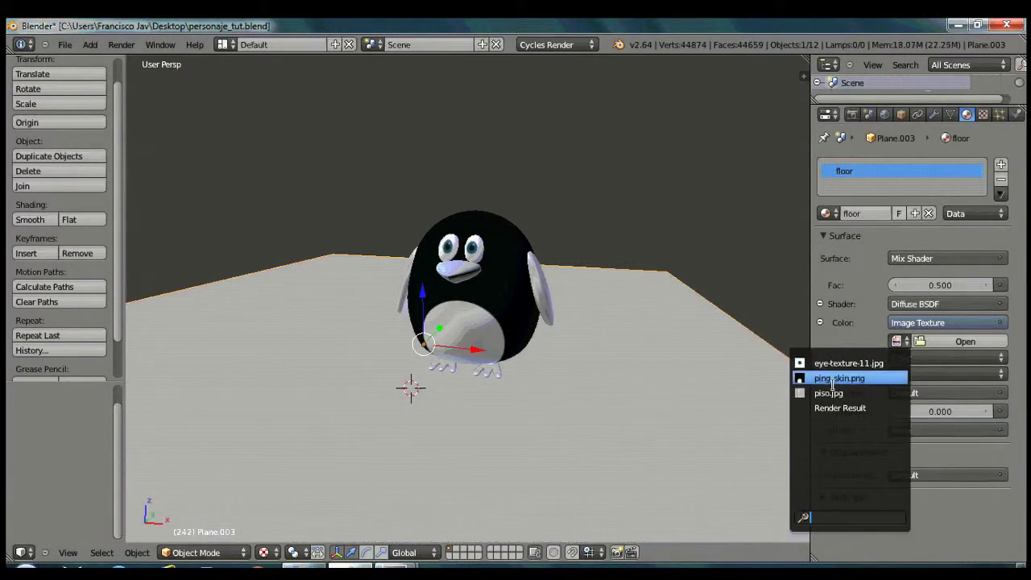
{"action": "left_click", "coordinate": [818, 394]}
Step: Set the Mix Shader's second shader to Glossy BSDF and colour it with the same piso.jpg image texture
{"action": "left_click", "coordinate": [912, 448]}
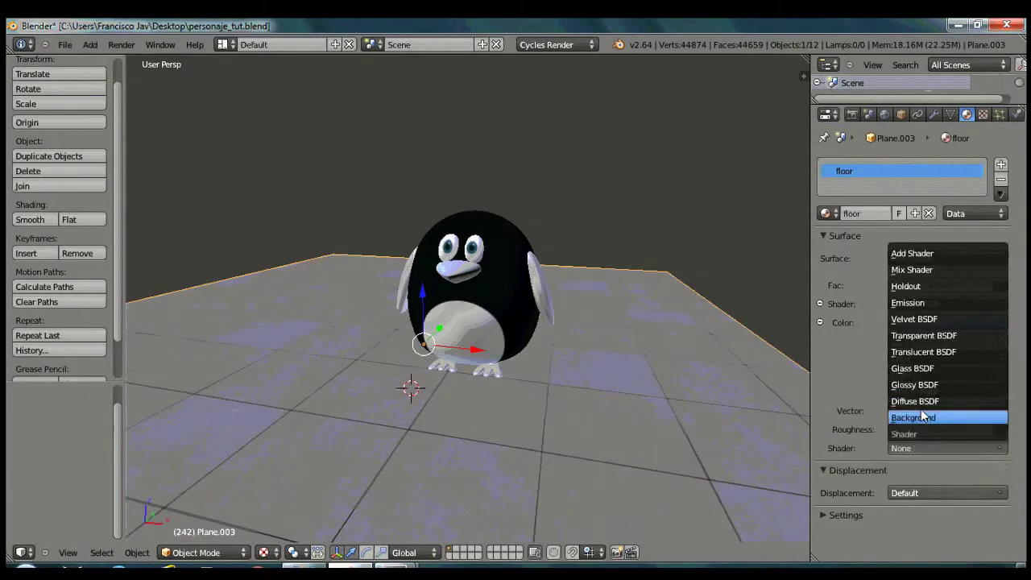
{"action": "left_click", "coordinate": [949, 385]}
{"action": "left_click", "coordinate": [1000, 485]}
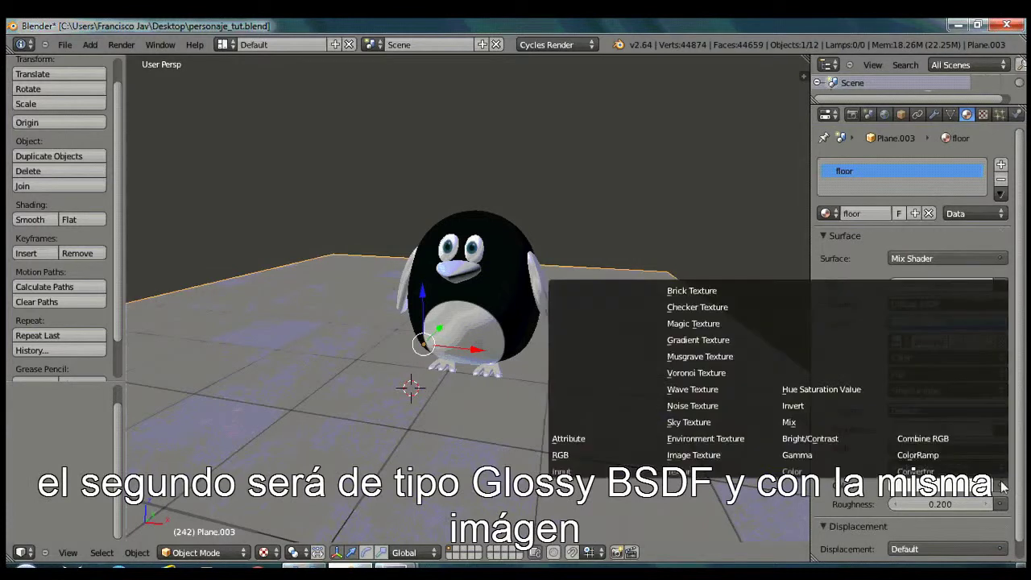
{"action": "left_click", "coordinate": [1001, 487]}
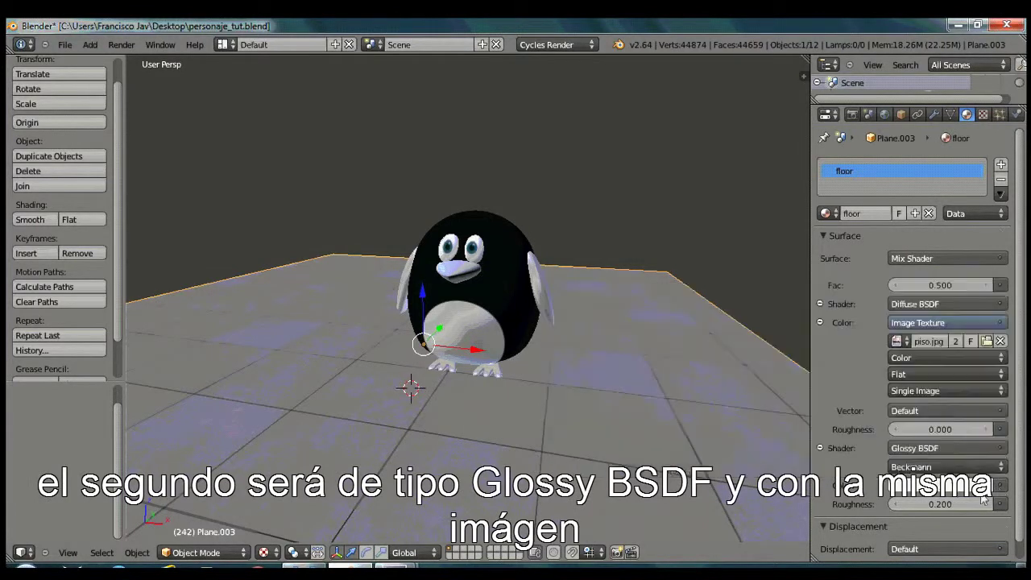
{"action": "left_click", "coordinate": [1000, 487]}
{"action": "left_click", "coordinate": [999, 490]}
{"action": "left_click", "coordinate": [709, 454]}
{"action": "left_click", "coordinate": [897, 503]}
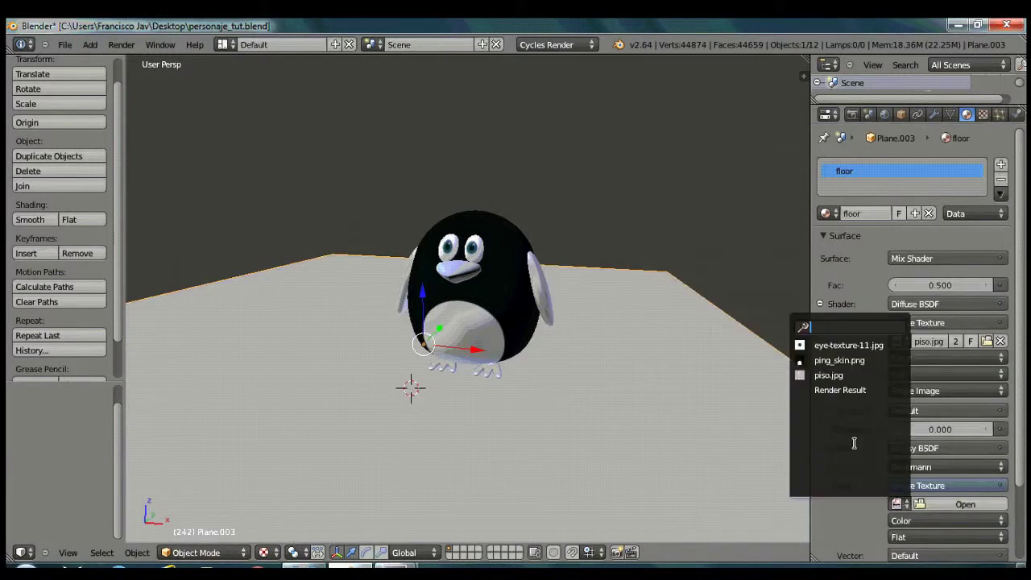
{"action": "left_click", "coordinate": [850, 377]}
{"action": "scroll", "coordinate": [916, 474], "scroll_direction": "down", "scroll_amount": 3}
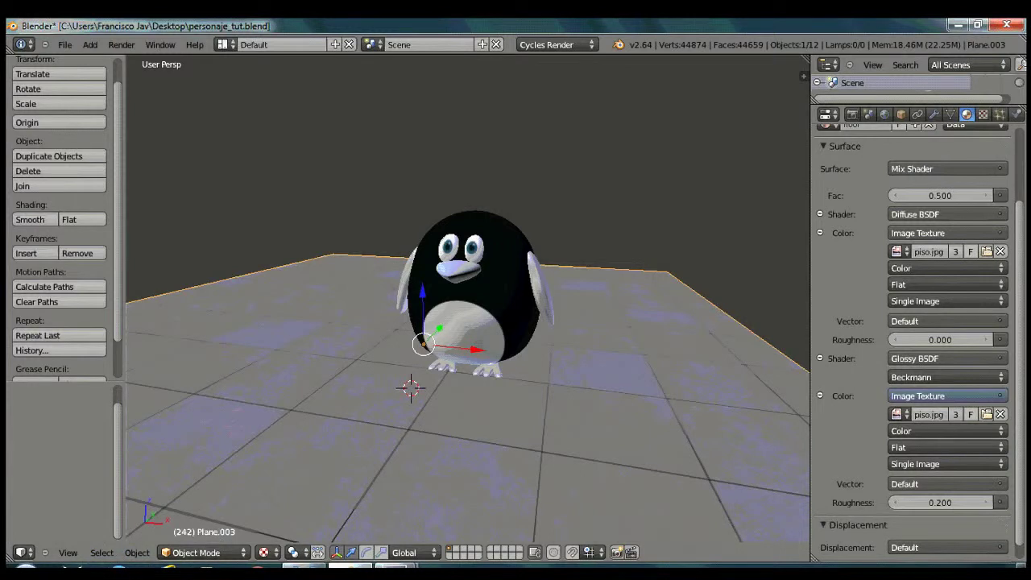
Step: Split the 3D view horizontally and turn the lower area into a Node Editor showing the floor material's nodes
{"action": "left_click_drag", "start_coordinate": [8, 546], "coordinate": [9, 274]}
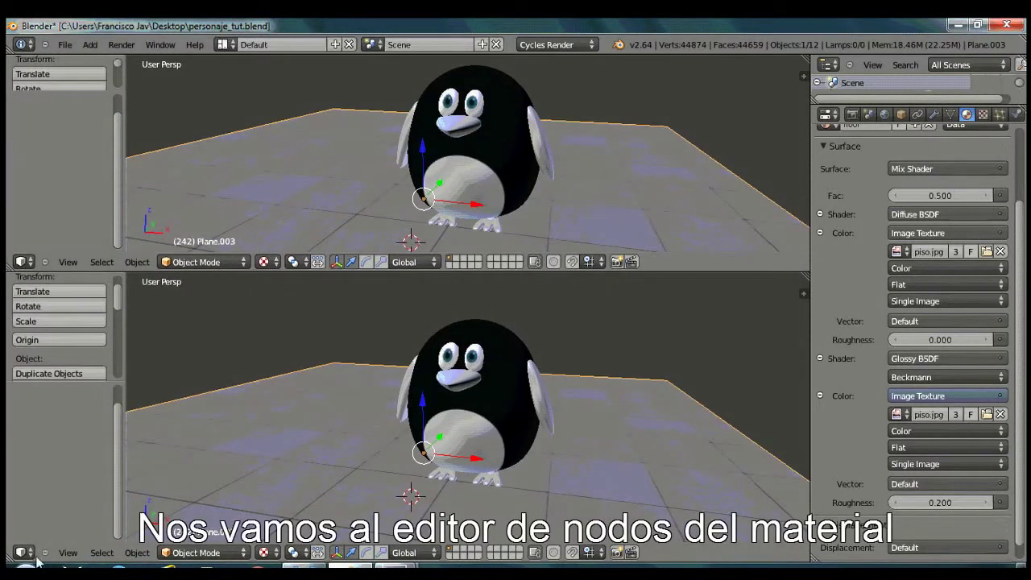
{"action": "left_click", "coordinate": [68, 553]}
{"action": "left_click", "coordinate": [23, 553]}
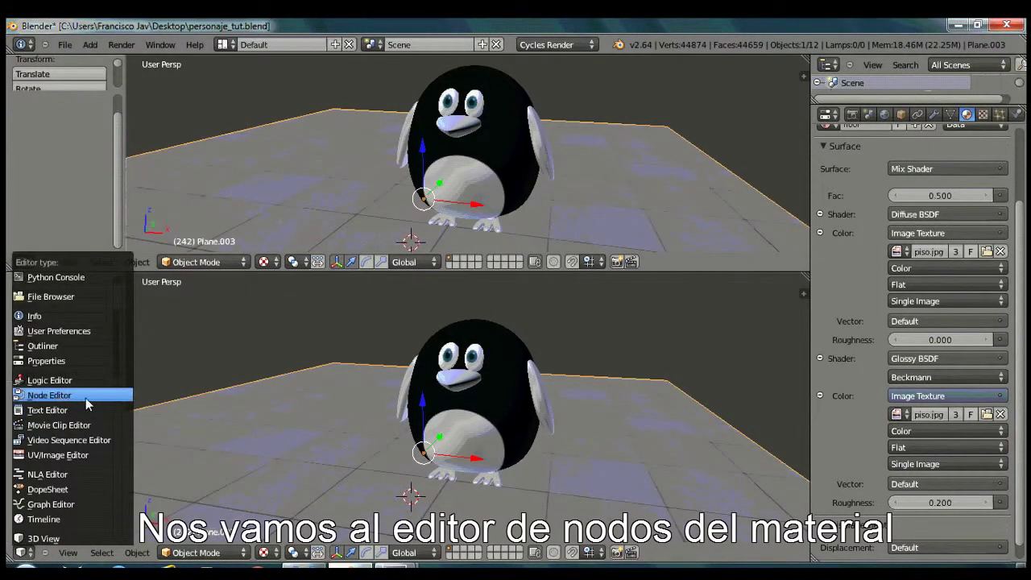
{"action": "left_click", "coordinate": [85, 398]}
{"action": "scroll", "coordinate": [274, 411], "scroll_direction": "up", "scroll_amount": 3}
Step: Spread out the floor material's nodes and connect the unused piso.jpg Image Texture to the Mix Shader's Fac and the Material Output's Displacement
{"action": "left_click_drag", "start_coordinate": [425, 342], "coordinate": [600, 371]}
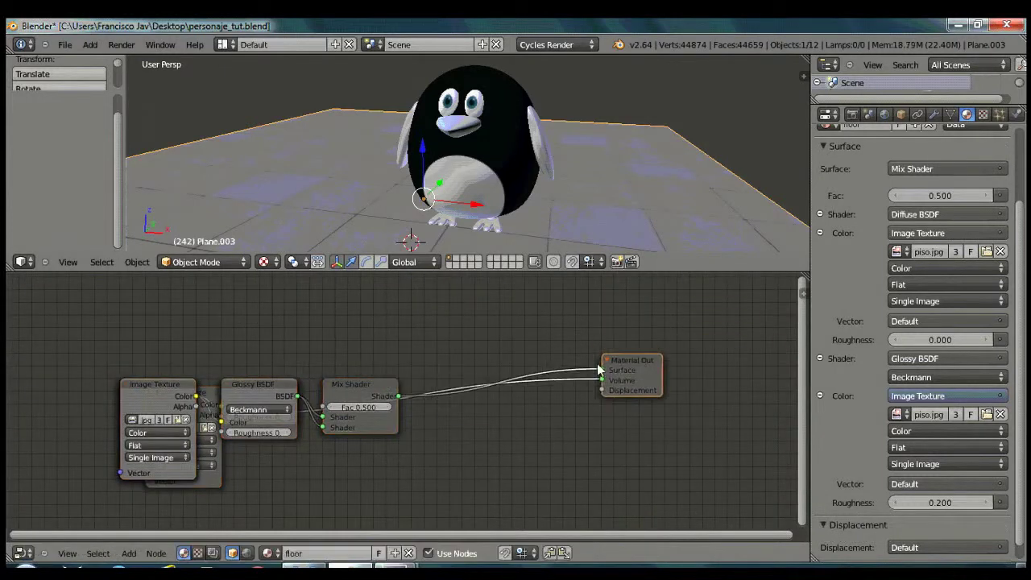
{"action": "left_click_drag", "start_coordinate": [354, 387], "coordinate": [448, 332]}
{"action": "left_click_drag", "start_coordinate": [257, 386], "coordinate": [332, 344]}
{"action": "left_click_drag", "start_coordinate": [165, 385], "coordinate": [66, 396]}
{"action": "left_click_drag", "start_coordinate": [221, 406], "coordinate": [416, 352]}
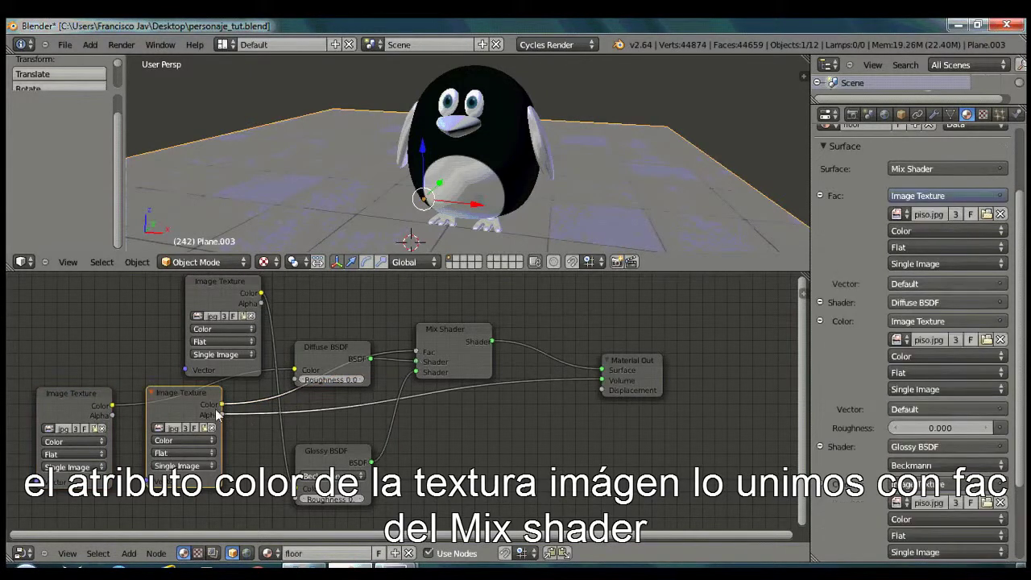
{"action": "left_click_drag", "start_coordinate": [239, 415], "coordinate": [602, 390]}
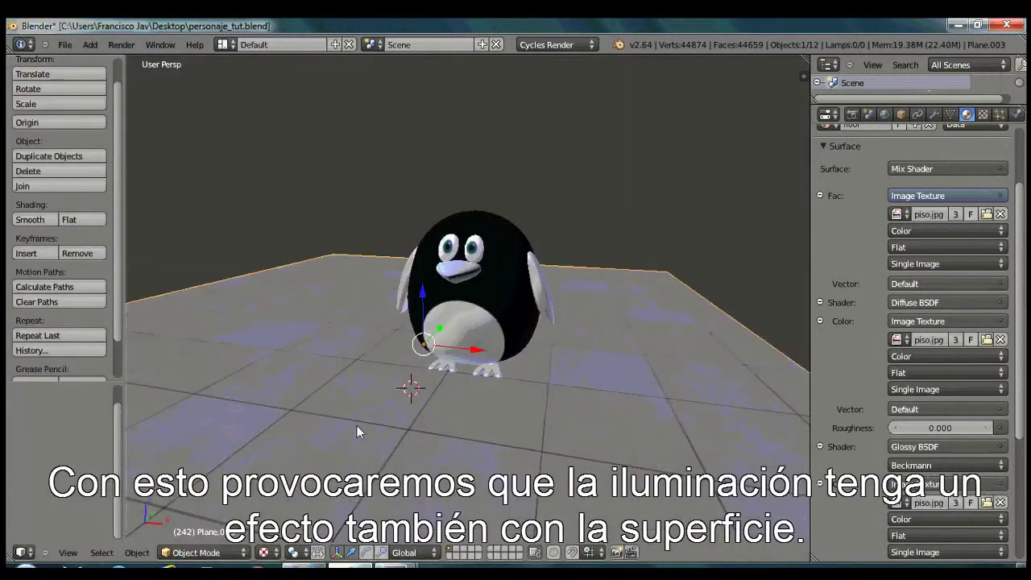
Step: Preview the scene in Rendered shading and examine the floor's surface close up and with the whole penguin in view
{"action": "scroll", "coordinate": [357, 425], "scroll_direction": "up", "scroll_amount": 2}
{"action": "mouse_move", "coordinate": [358, 387]}
{"action": "middle_mouse_down", "text": "shift"}
{"action": "mouse_move", "coordinate": [372, 367]}
{"action": "mouse_move", "coordinate": [510, 290]}
{"action": "middle_mouse_up", "text": "shift"}
{"action": "left_click", "coordinate": [269, 554]}
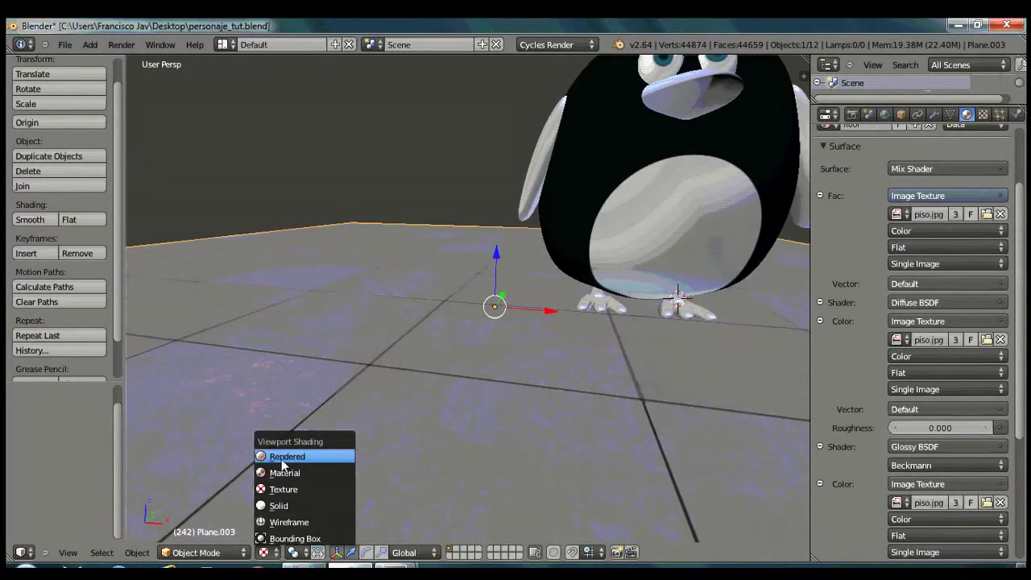
{"action": "left_click", "coordinate": [282, 460]}
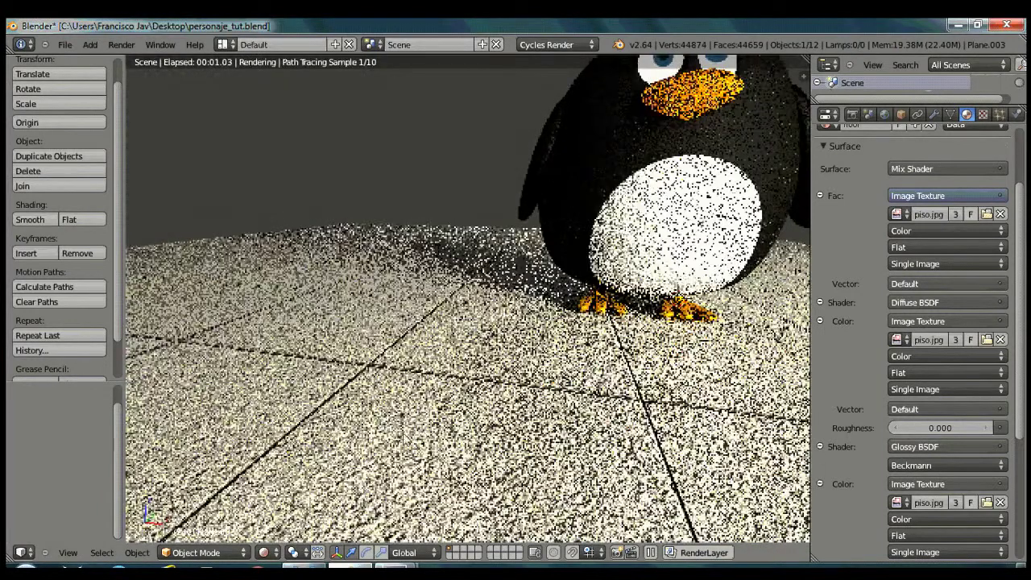
{"action": "scroll", "coordinate": [373, 440], "scroll_direction": "up", "scroll_amount": 2}
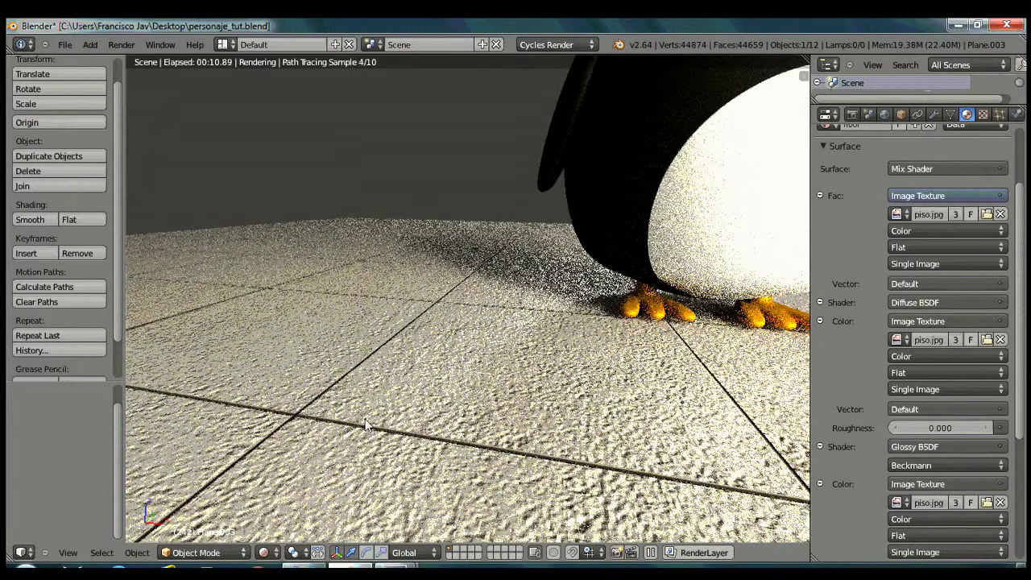
{"action": "scroll", "coordinate": [456, 366], "scroll_direction": "down", "scroll_amount": 5}
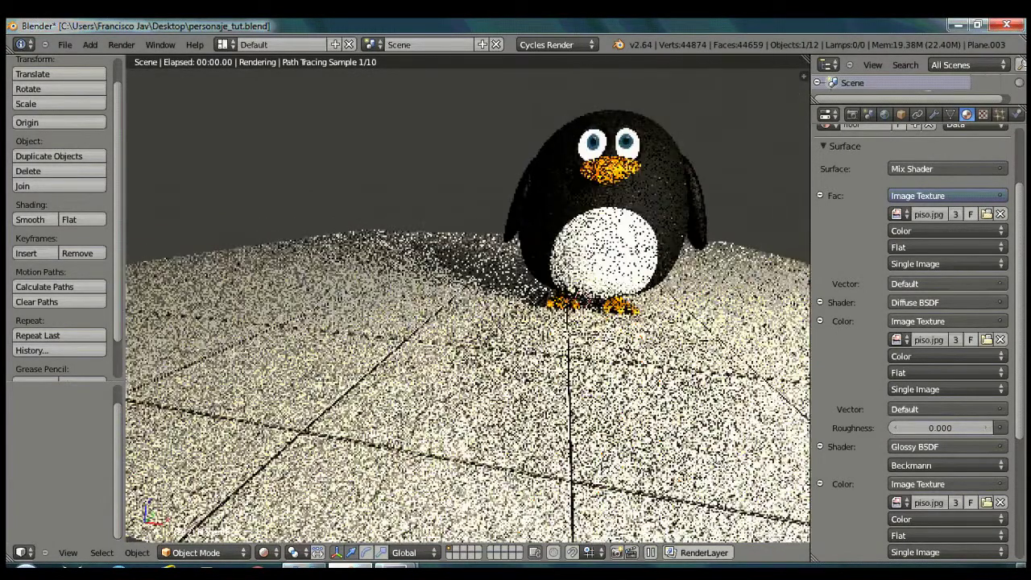
Step: Render the image of the penguin standing on the floor with its mixed diffuse and glossy material
{"action": "left_click", "coordinate": [122, 44]}
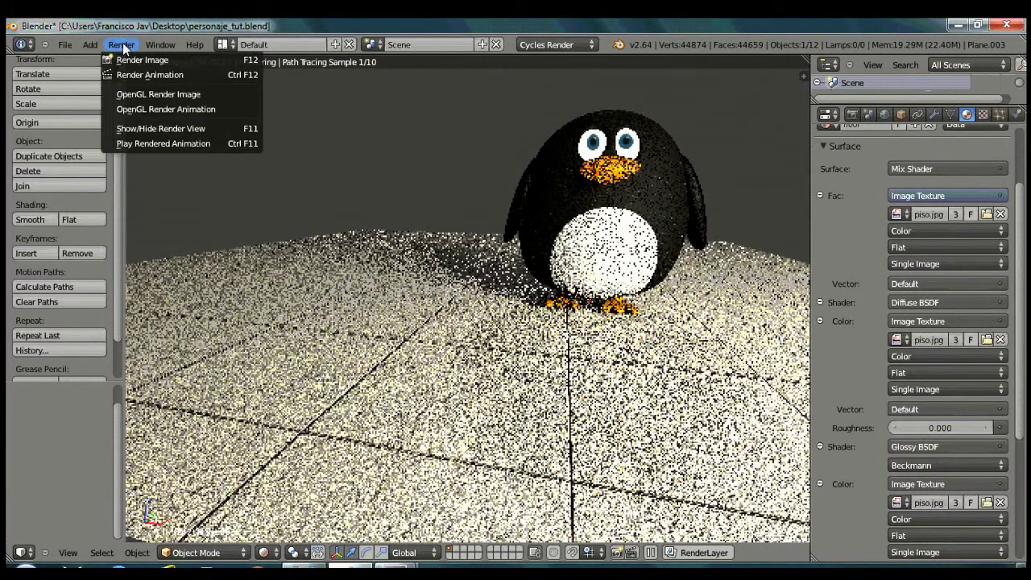
Step: Render the finished penguin scene as an image
{"action": "left_click", "coordinate": [132, 60]}
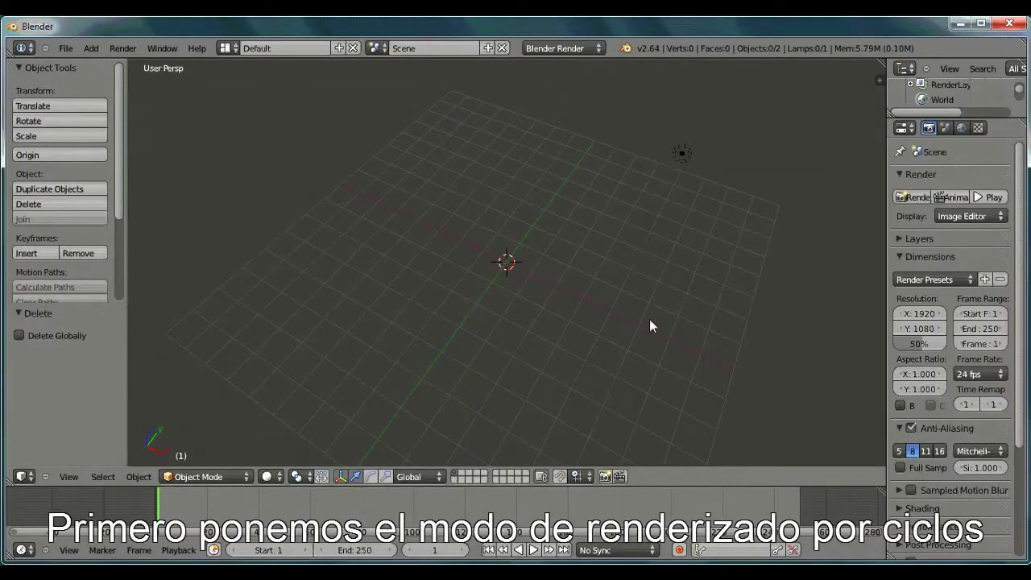
Step: Switch the render engine to Cycles Render and add a UV sphere with 24 segments and 16 rings
{"action": "left_click", "coordinate": [562, 48]}
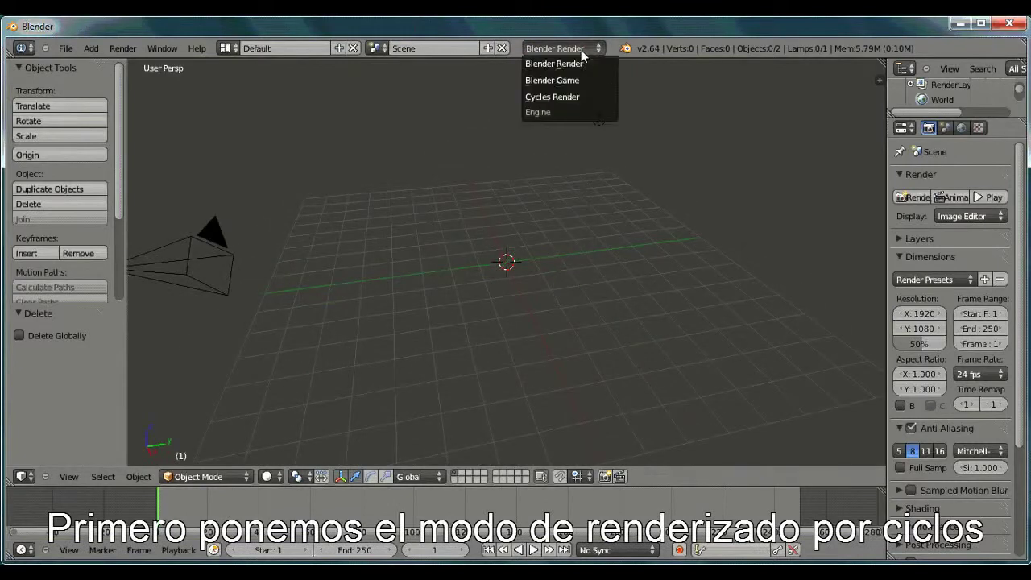
{"action": "left_click", "coordinate": [552, 97]}
{"action": "left_click", "coordinate": [90, 48]}
{"action": "mouse_move", "coordinate": [117, 64]}
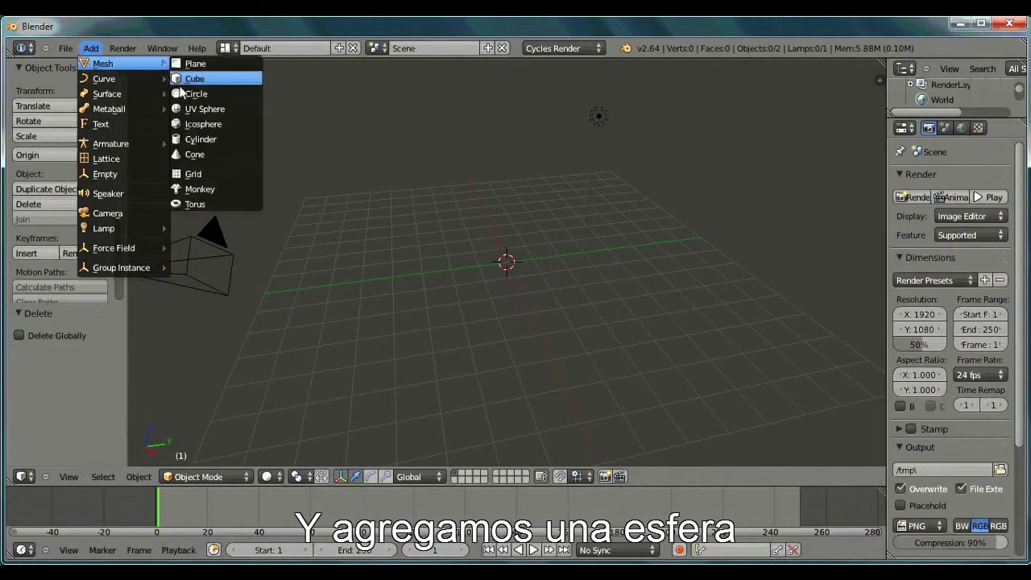
{"action": "left_click", "coordinate": [207, 106]}
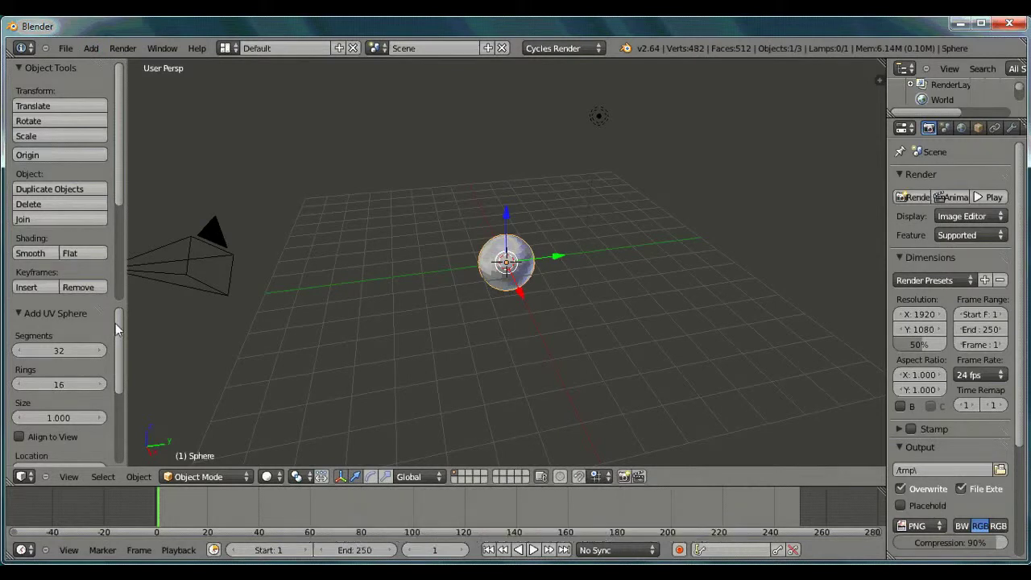
{"action": "scroll", "coordinate": [49, 322], "scroll_direction": "down", "scroll_amount": 1}
{"action": "scroll", "coordinate": [547, 246], "scroll_direction": "up", "scroll_amount": 4}
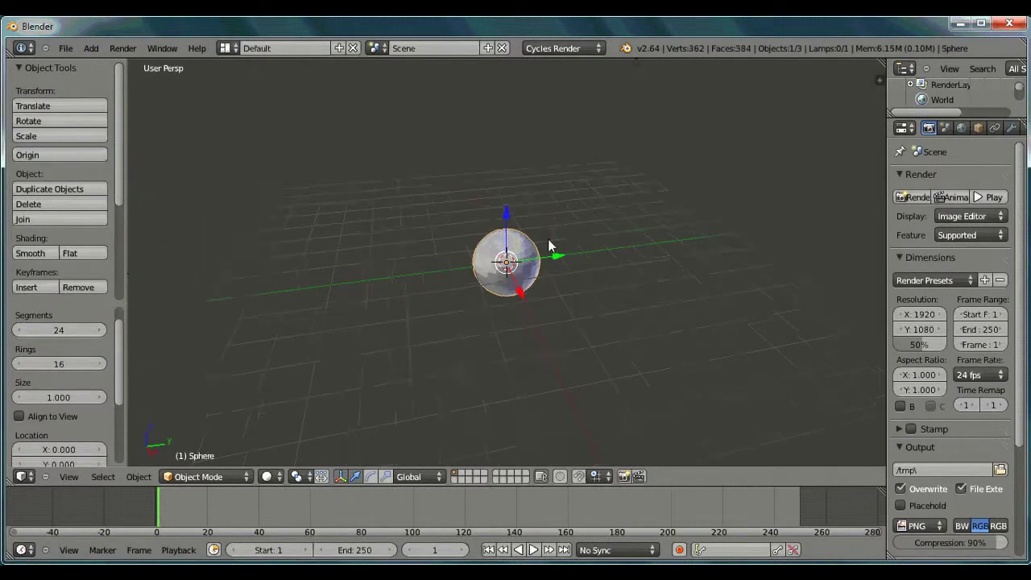
Step: Show the sphere from the front in wireframe shading and enter Edit Mode
{"action": "key", "text": "KP_1"}
{"action": "left_click", "coordinate": [274, 476]}
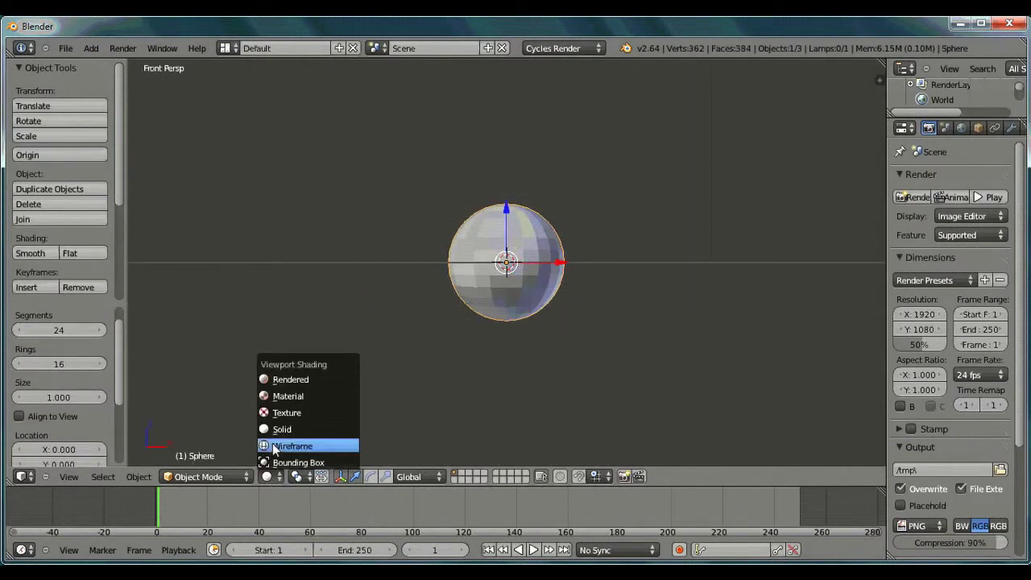
{"action": "left_click", "coordinate": [299, 444]}
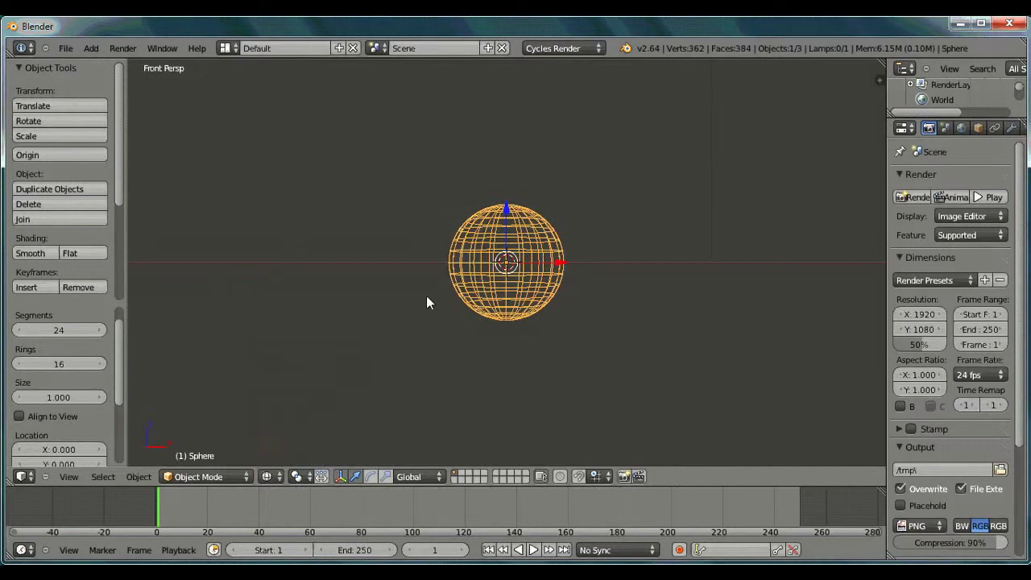
{"action": "left_click", "coordinate": [213, 477]}
{"action": "left_click", "coordinate": [199, 445]}
{"action": "right_click", "coordinate": [441, 246]}
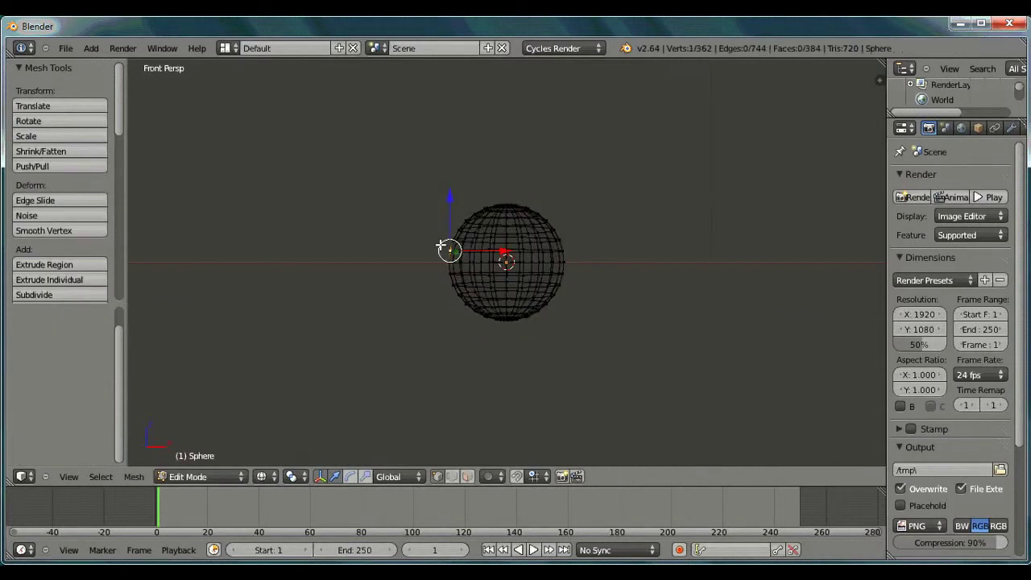
{"action": "key", "text": "g"}
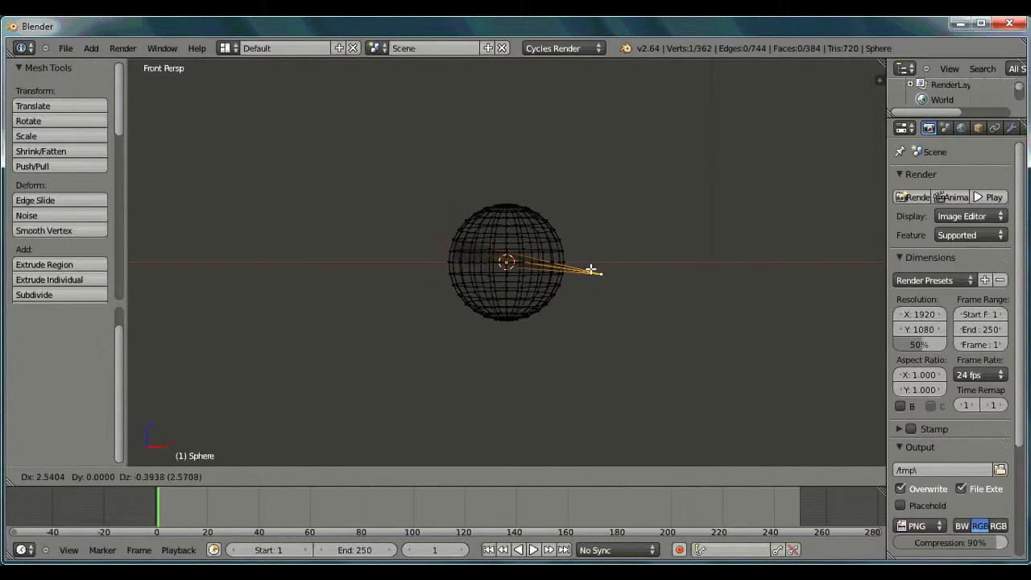
{"action": "key", "text": "Escape"}
Step: Select all vertices in the lower half of the sphere and delete them
{"action": "left_click_drag", "start_coordinate": [441, 246], "coordinate": [722, 342]}
{"action": "key", "text": "x"}
{"action": "left_click", "coordinate": [708, 342]}
Step: Select the open edge loop at the base of the half sphere and extrude it downward along Z
{"action": "middle_click_drag", "start_coordinate": [557, 204], "coordinate": [445, 268]}
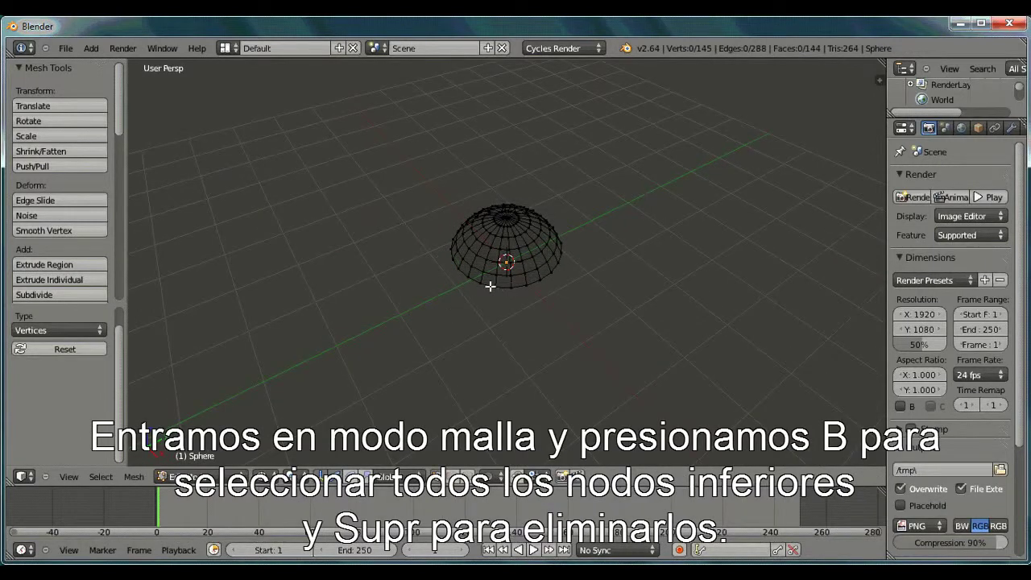
{"action": "right_click", "coordinate": [480, 278], "text": "alt"}
{"action": "middle_click_drag", "start_coordinate": [440, 276], "coordinate": [513, 219]}
{"action": "key", "text": "e"}
{"action": "left_click", "coordinate": [553, 279]}
{"action": "left_click_drag", "start_coordinate": [507, 211], "coordinate": [504, 243]}
{"action": "middle_click_drag", "start_coordinate": [461, 319], "coordinate": [550, 302]}
{"action": "left_click_drag", "start_coordinate": [565, 294], "coordinate": [570, 294]}
{"action": "key", "text": "ctrl+z"}
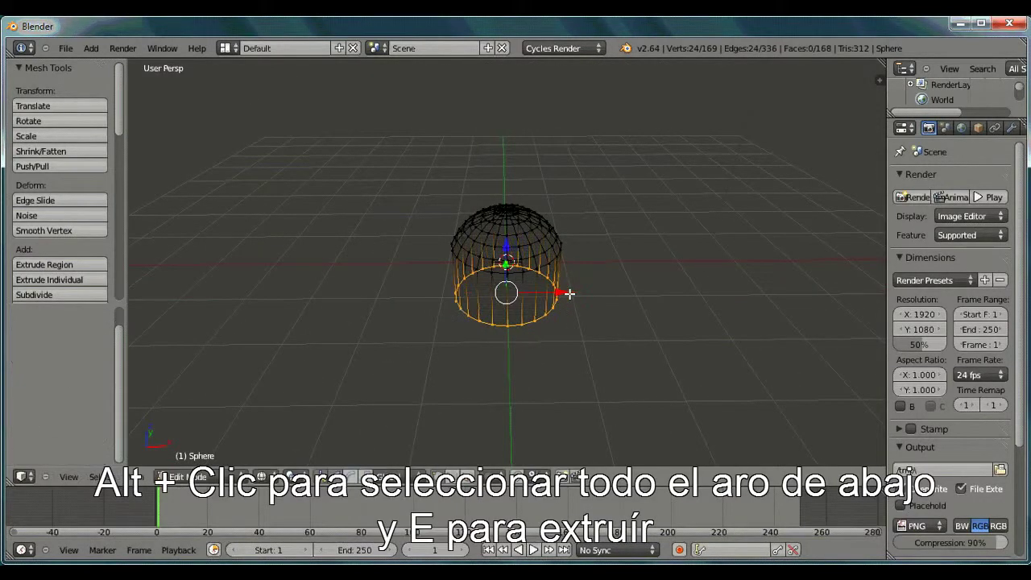
Step: Scale the extruded ring outward so the body widens, and raise it slightly along Z
{"action": "key", "text": "s"}
{"action": "left_click", "coordinate": [613, 294]}
{"action": "middle_click_drag", "start_coordinate": [614, 293], "coordinate": [568, 305]}
{"action": "left_click_drag", "start_coordinate": [507, 248], "coordinate": [507, 237]}
Step: Extrude a second ring downward from the widened one and scale it slightly narrower
{"action": "middle_click_drag", "start_coordinate": [621, 320], "coordinate": [649, 286]}
{"action": "key", "text": "e"}
{"action": "left_click", "coordinate": [612, 303]}
{"action": "middle_click_drag", "start_coordinate": [580, 278], "coordinate": [566, 310]}
{"action": "left_click_drag", "start_coordinate": [507, 235], "coordinate": [508, 285]}
{"action": "middle_click_drag", "start_coordinate": [638, 334], "coordinate": [588, 325]}
{"action": "key", "text": "s"}
{"action": "left_click", "coordinate": [616, 326]}
Step: Extrude a third ring, lower it along Z and scale it to 0.585
{"action": "key", "text": "e"}
{"action": "right_click", "coordinate": [588, 326]}
{"action": "key", "text": "g"}
{"action": "key", "text": "z"}
{"action": "left_click", "coordinate": [594, 357]}
{"action": "key", "text": "s"}
{"action": "left_click", "coordinate": [576, 367]}
Step: Raise the narrow bottom ring about 0.28 along Z
{"action": "middle_click_drag", "start_coordinate": [494, 401], "coordinate": [560, 370]}
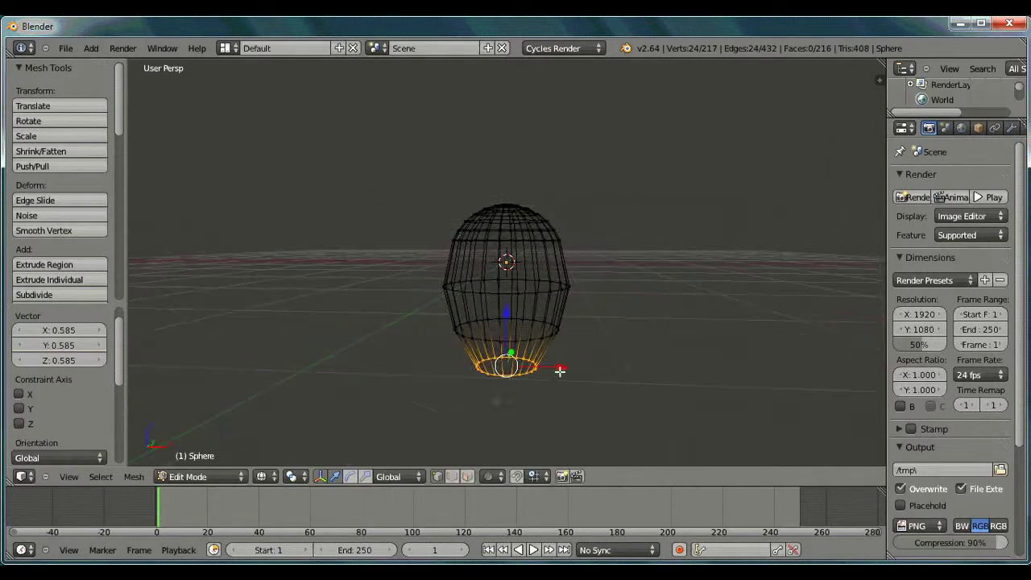
{"action": "key", "text": "g"}
{"action": "key", "text": "z"}
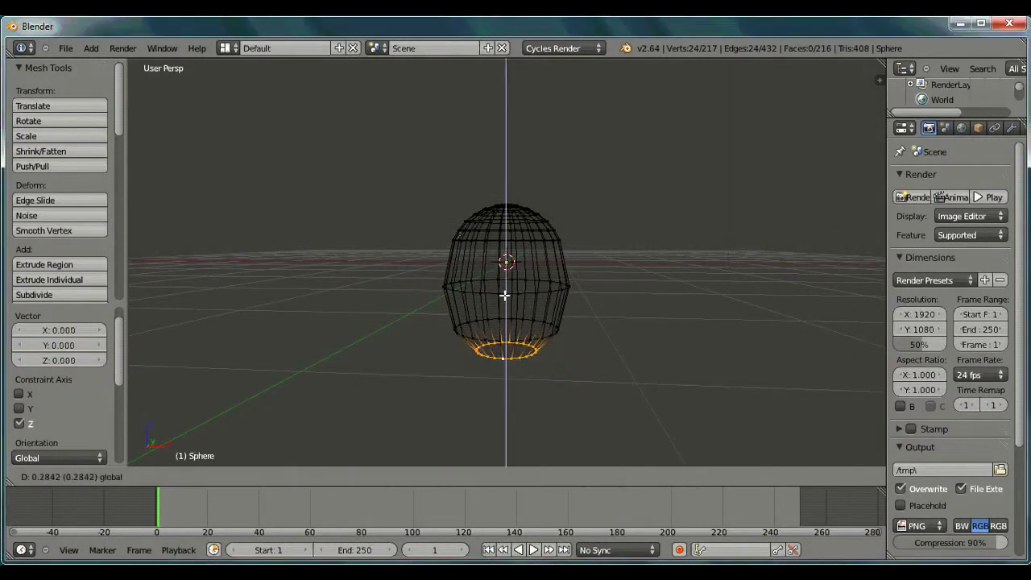
{"action": "left_click", "coordinate": [503, 299]}
Step: Return to Object Mode with solid shading and scale the whole body by about 1.18
{"action": "middle_click_drag", "start_coordinate": [593, 342], "coordinate": [614, 342]}
{"action": "left_click", "coordinate": [174, 476]}
{"action": "left_click", "coordinate": [172, 463]}
{"action": "left_click", "coordinate": [268, 476]}
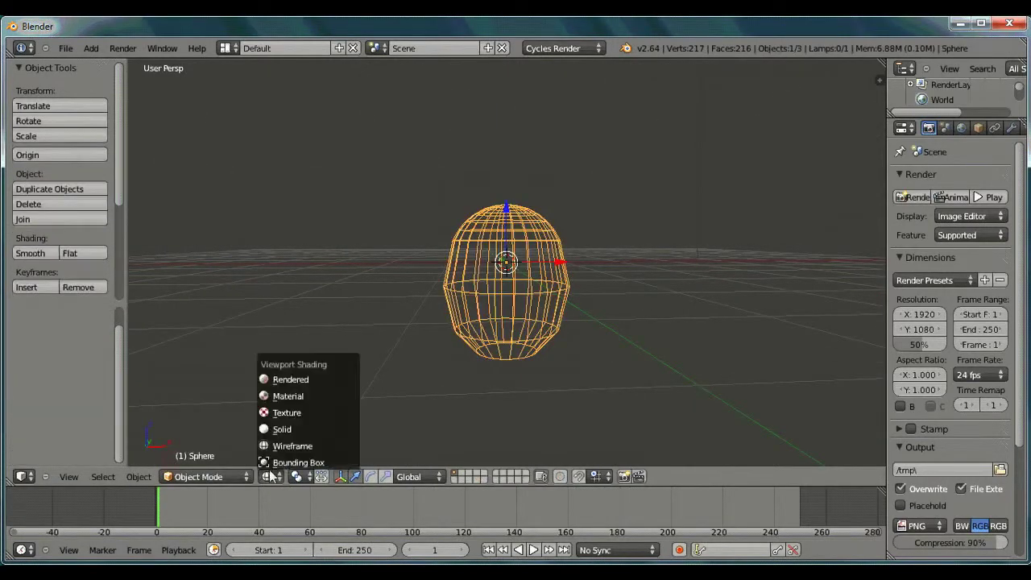
{"action": "left_click", "coordinate": [282, 430]}
{"action": "mouse_move", "coordinate": [478, 327]}
{"action": "middle_mouse_down"}
{"action": "mouse_move", "coordinate": [692, 341]}
{"action": "mouse_move", "coordinate": [707, 305]}
{"action": "middle_mouse_up"}
{"action": "key", "text": "s"}
{"action": "left_click", "coordinate": [640, 341]}
Step: In Edit Mode with edge selection, extrude the bottom ring and move it down 0.16 along Z
{"action": "middle_click_drag", "start_coordinate": [640, 341], "coordinate": [538, 288]}
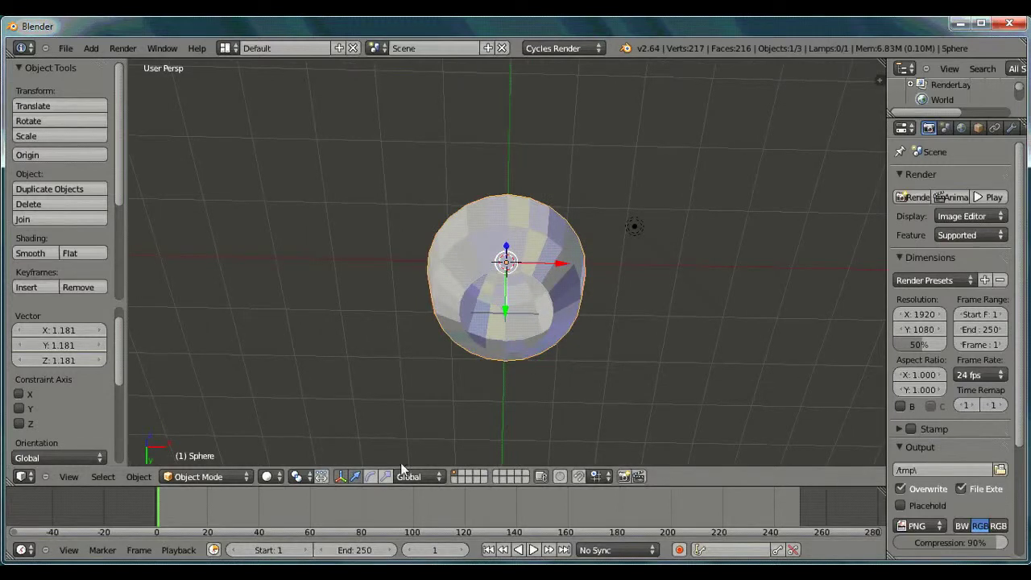
{"action": "left_click", "coordinate": [207, 476]}
{"action": "left_click", "coordinate": [202, 444]}
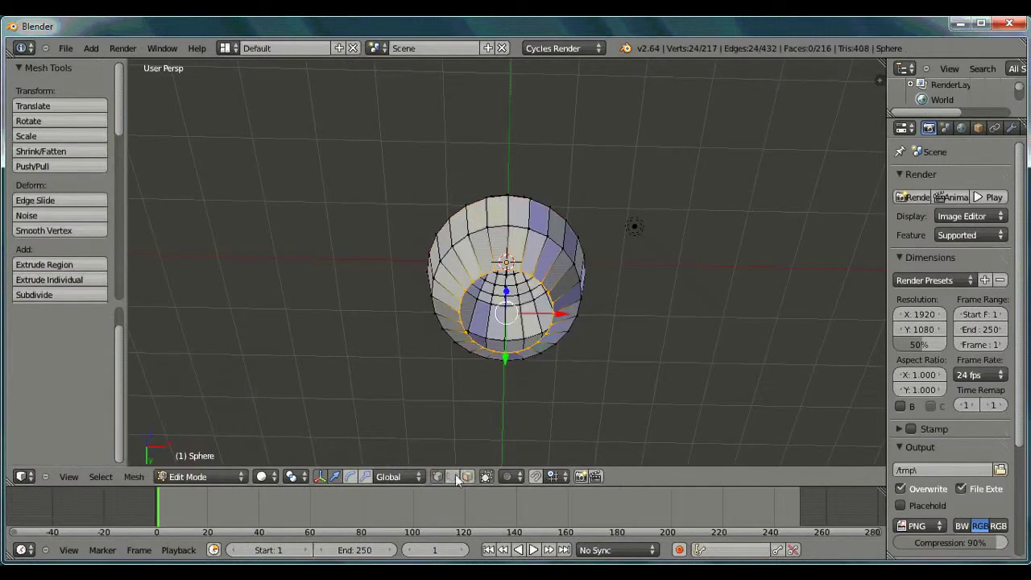
{"action": "middle_click_drag", "start_coordinate": [481, 359], "coordinate": [644, 417]}
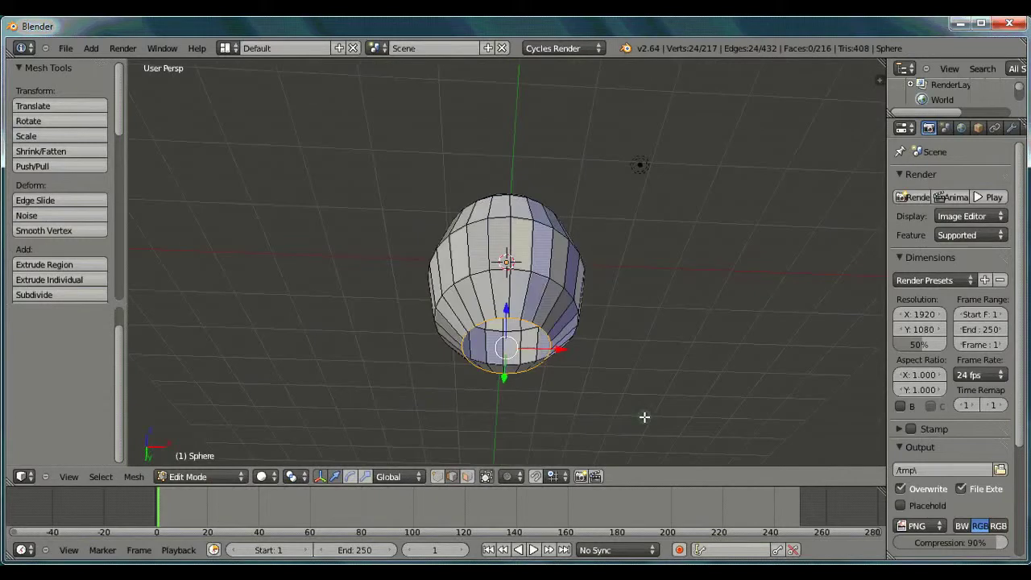
{"action": "key", "text": "e"}
{"action": "right_click", "coordinate": [530, 349]}
{"action": "middle_click_drag", "start_coordinate": [530, 349], "coordinate": [561, 375]}
{"action": "key", "text": "g"}
{"action": "key", "text": "z"}
{"action": "left_click", "coordinate": [567, 384]}
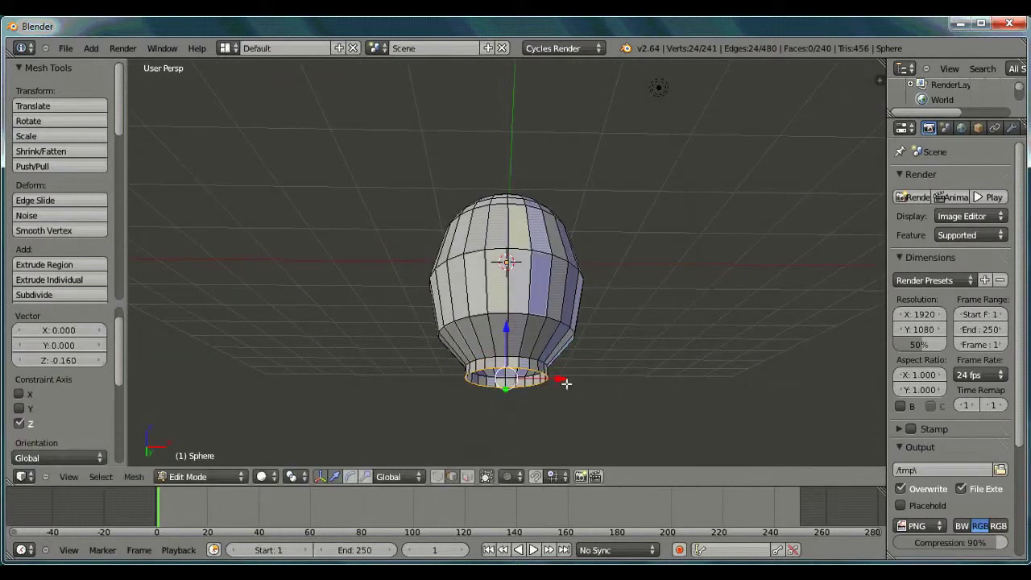
Step: Scale the new bottom ring inward and raise it along Z to round off the body's base
{"action": "key", "text": "s"}
{"action": "left_click", "coordinate": [554, 358]}
{"action": "key", "text": "g"}
{"action": "key", "text": "z"}
{"action": "left_click", "coordinate": [504, 326]}
{"action": "left_click_drag", "start_coordinate": [504, 326], "coordinate": [510, 324]}
Step: Extrude the bottom ring once more scaled inward, and fill the remaining hole with a face
{"action": "key", "text": "e"}
{"action": "right_click", "coordinate": [580, 413]}
{"action": "key", "text": "s"}
{"action": "left_click", "coordinate": [552, 411]}
{"action": "middle_click_drag", "start_coordinate": [557, 413], "coordinate": [544, 348]}
{"action": "key", "text": "f"}
Step: Return to Object Mode and move the body up about 2.46 along Z, above the grid floor
{"action": "left_click", "coordinate": [198, 476]}
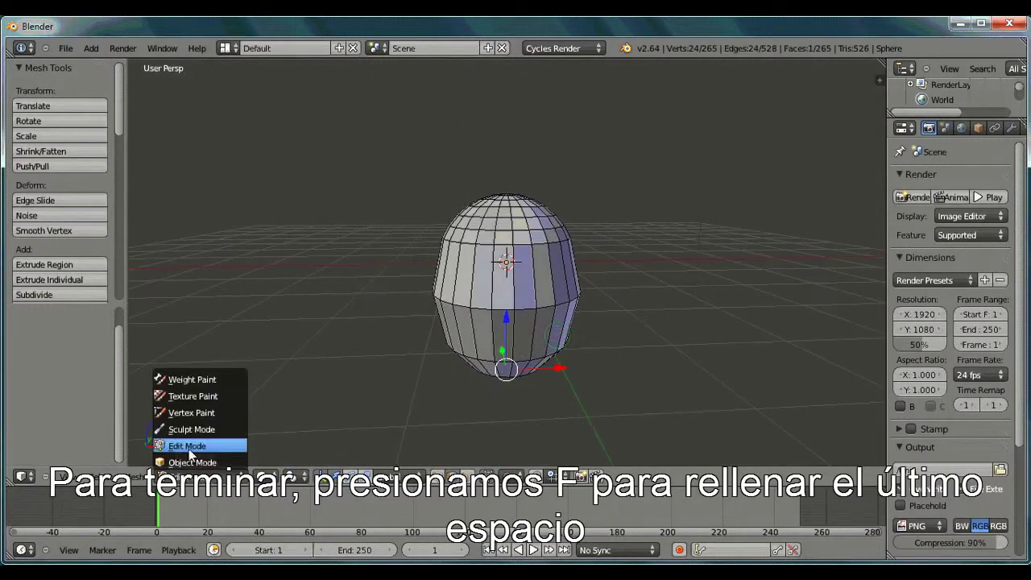
{"action": "left_click", "coordinate": [193, 462]}
{"action": "key", "text": "g"}
{"action": "key", "text": "z"}
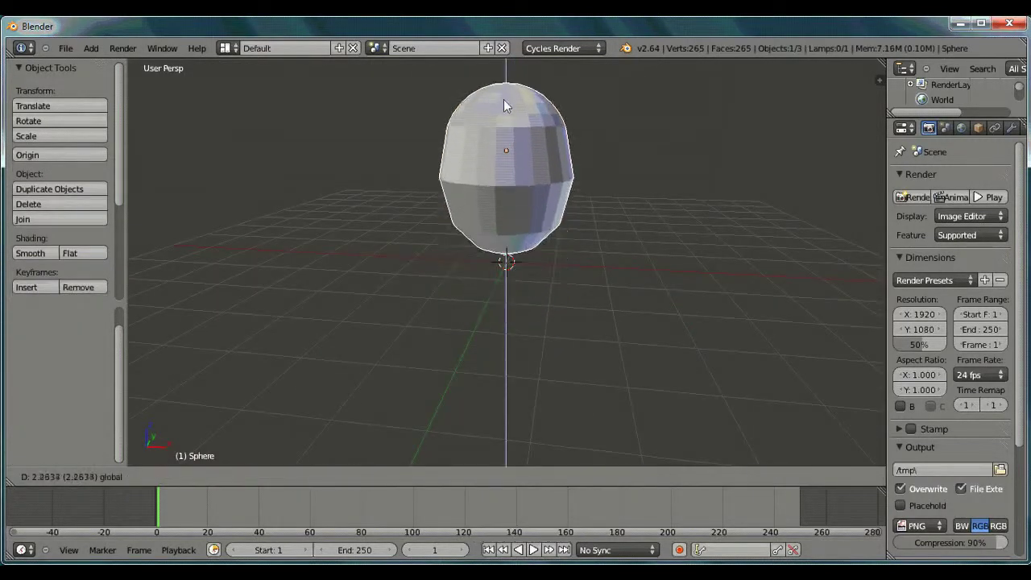
{"action": "left_click", "coordinate": [504, 99]}
{"action": "scroll", "coordinate": [661, 143], "scroll_direction": "up", "scroll_amount": 3}
{"action": "scroll", "coordinate": [647, 157], "scroll_direction": "down", "scroll_amount": 6}
{"action": "middle_click_drag", "start_coordinate": [640, 151], "coordinate": [652, 222], "text": "shift"}
{"action": "middle_click_drag", "start_coordinate": [652, 222], "coordinate": [615, 224]}
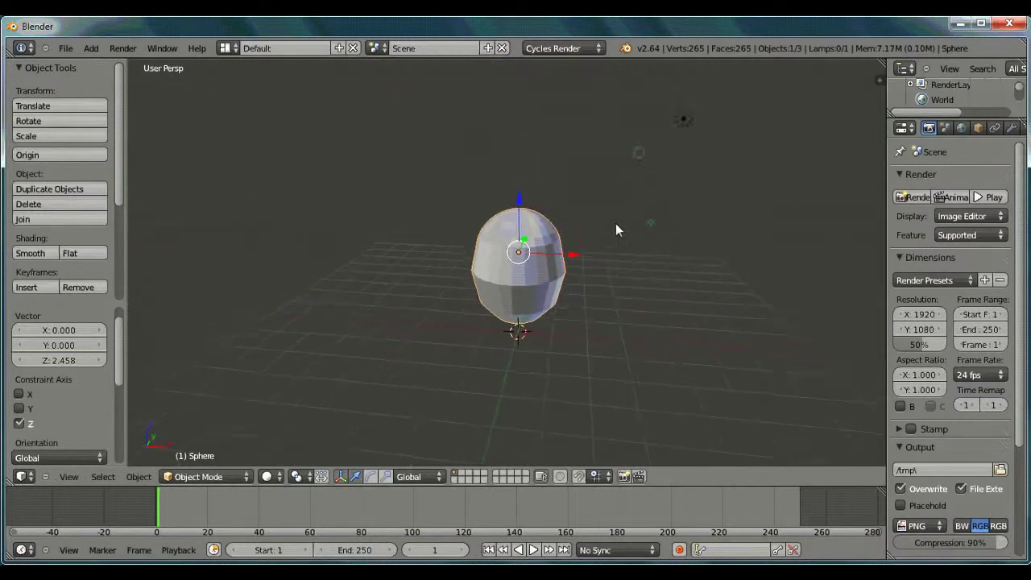
{"action": "scroll", "coordinate": [588, 282], "scroll_direction": "up", "scroll_amount": 2}
{"action": "middle_click_drag", "start_coordinate": [609, 332], "coordinate": [617, 302]}
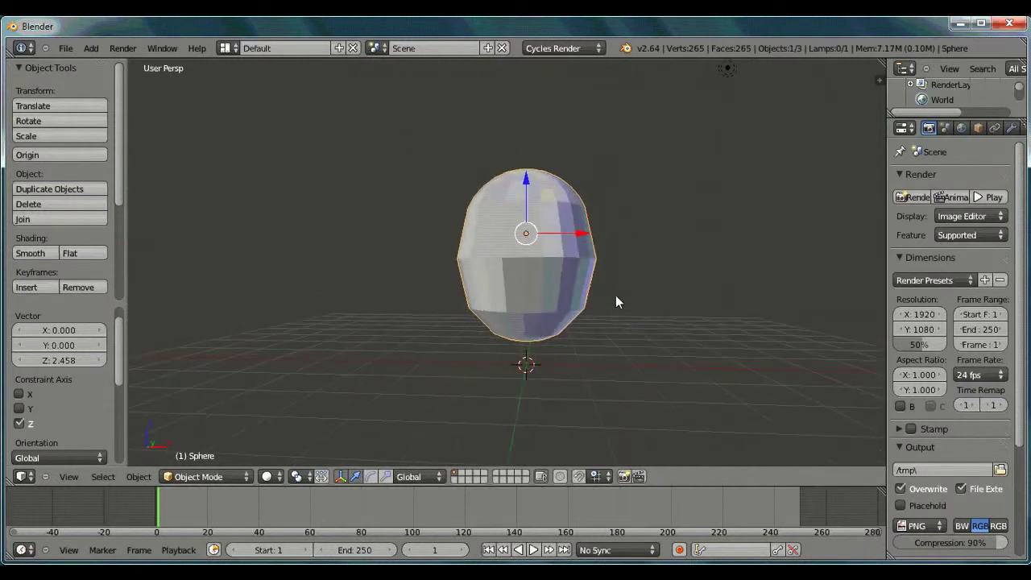
Step: In Edit Mode, add a loop cut around the lower band of the body and scale it by about 1.034
{"action": "left_click", "coordinate": [220, 480]}
{"action": "left_click", "coordinate": [208, 462]}
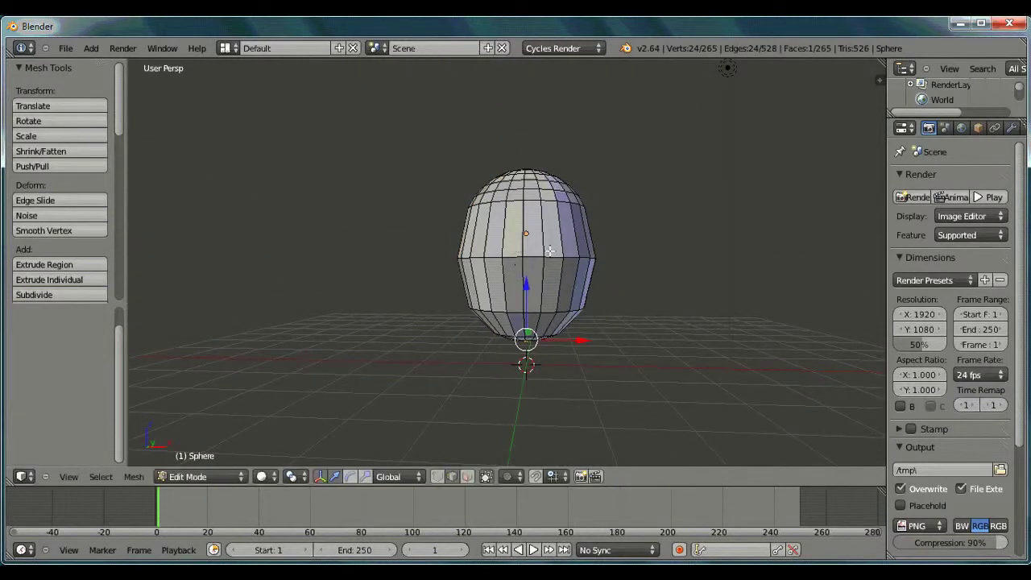
{"action": "key", "text": "ctrl+r"}
{"action": "left_click", "coordinate": [515, 301]}
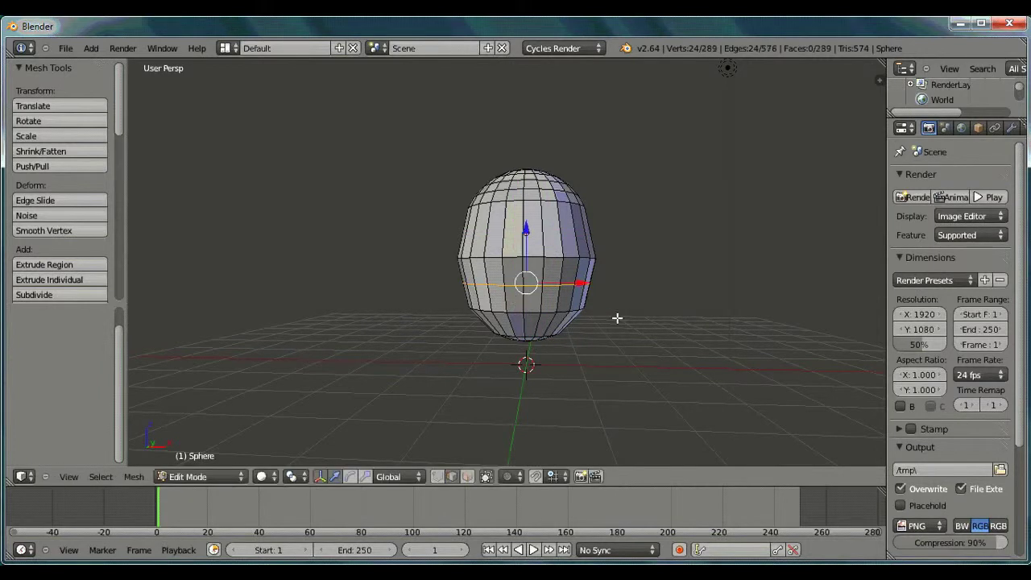
{"action": "key", "text": "s"}
{"action": "left_click", "coordinate": [616, 308]}
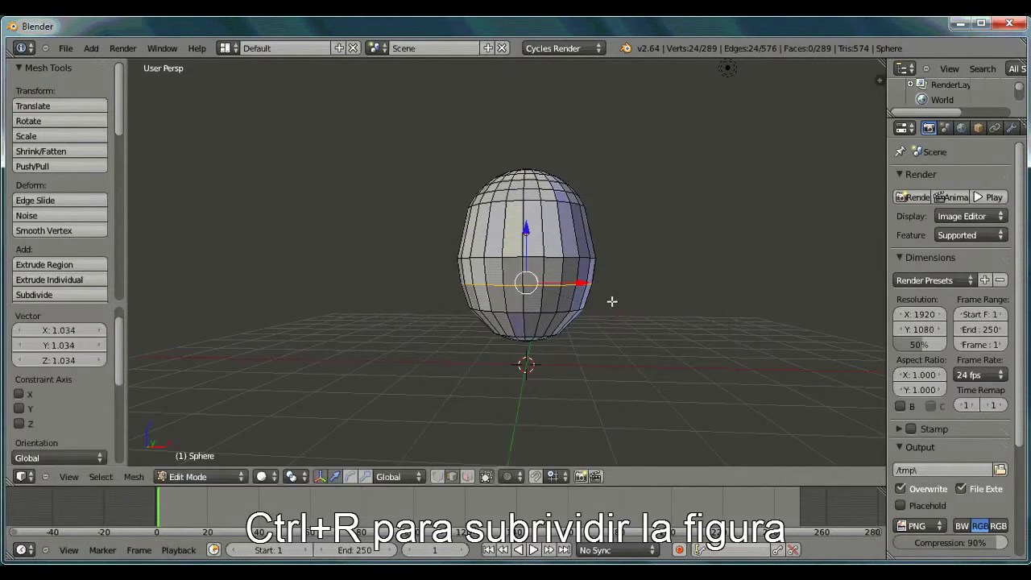
Step: Add a loop cut around the tall upper band of the body and scale it by about 1.033
{"action": "key", "text": "ctrl+r"}
{"action": "left_click", "coordinate": [529, 229]}
{"action": "left_click", "coordinate": [528, 229]}
{"action": "key", "text": "s"}
{"action": "left_click", "coordinate": [688, 241]}
{"action": "middle_click_drag", "start_coordinate": [714, 271], "coordinate": [612, 330]}
Step: Return to Object Mode and scale the body by about 1.233 along X
{"action": "left_click", "coordinate": [197, 476]}
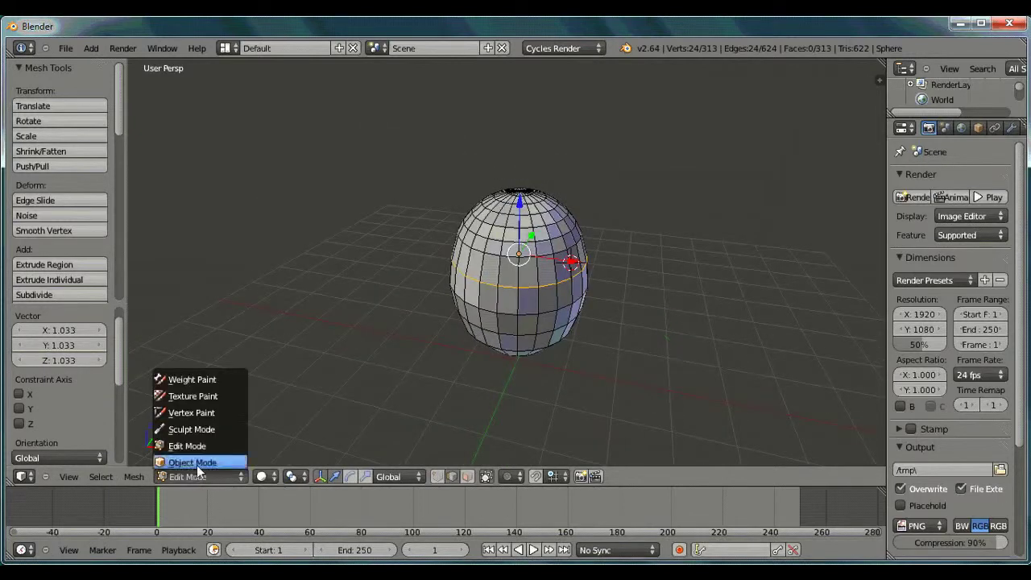
{"action": "left_click", "coordinate": [194, 461]}
{"action": "key", "text": "s"}
{"action": "key", "text": "x"}
{"action": "left_click", "coordinate": [688, 349]}
Step: Scale the body along Y by about 1.17, plus a further 1.022
{"action": "middle_click_drag", "start_coordinate": [644, 298], "coordinate": [521, 359]}
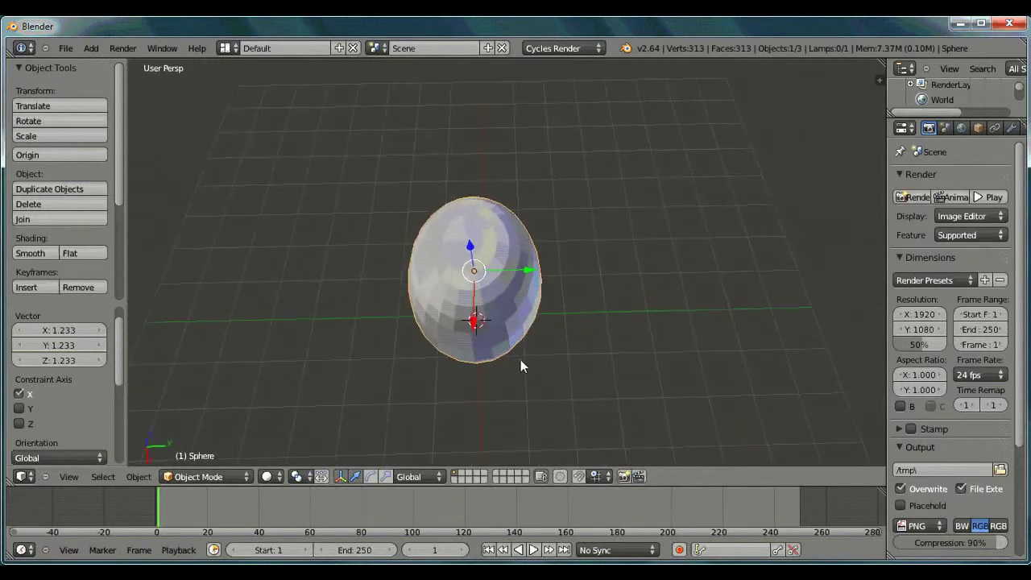
{"action": "key", "text": "s"}
{"action": "key", "text": "y"}
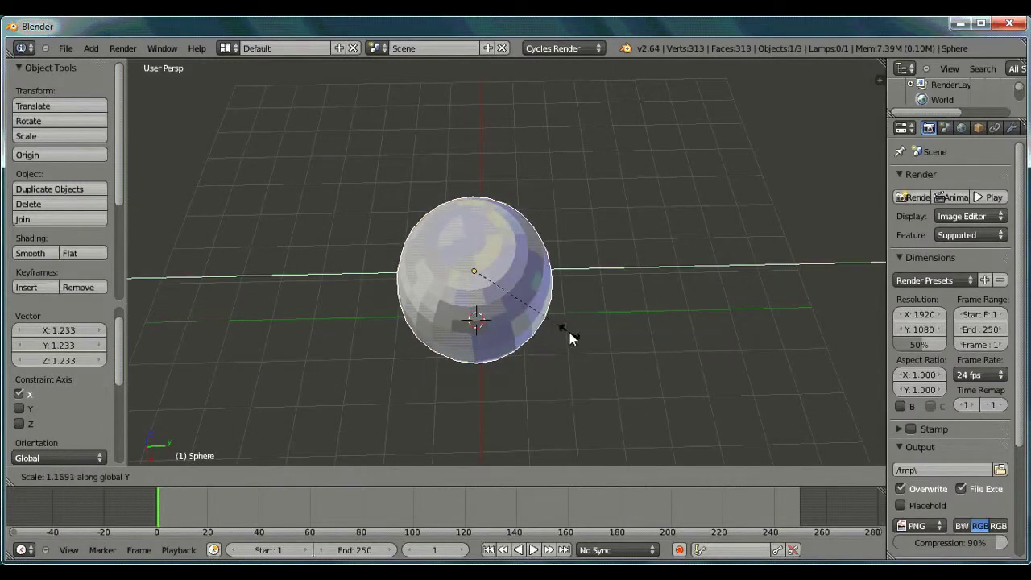
{"action": "left_click", "coordinate": [570, 332]}
{"action": "middle_click_drag", "start_coordinate": [400, 349], "coordinate": [604, 264]}
{"action": "key", "text": "s"}
{"action": "key", "text": "y"}
{"action": "left_click", "coordinate": [563, 336]}
Step: Scale the body by about 1.24 along Z to make it taller
{"action": "key", "text": "s"}
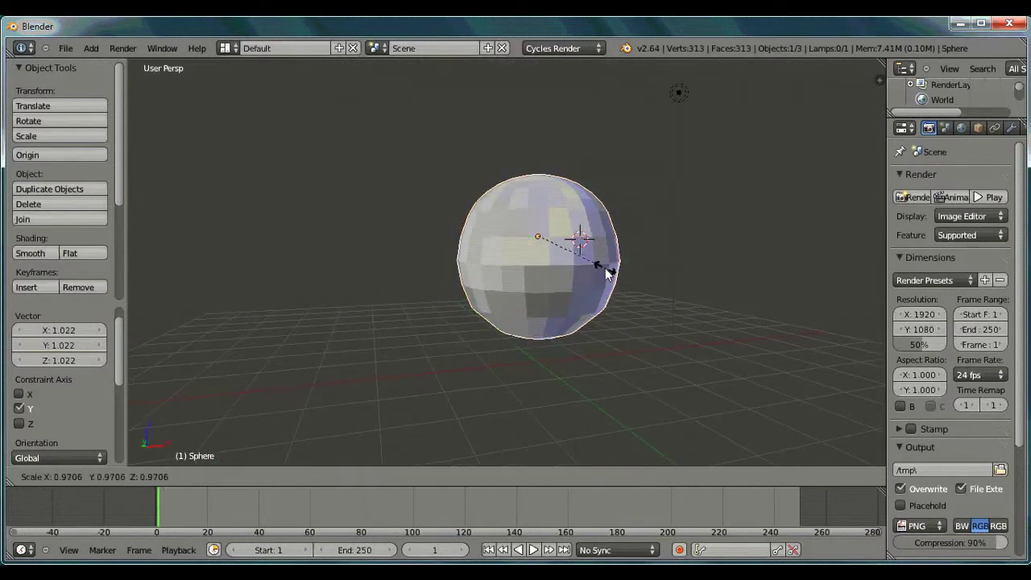
{"action": "key", "text": "z"}
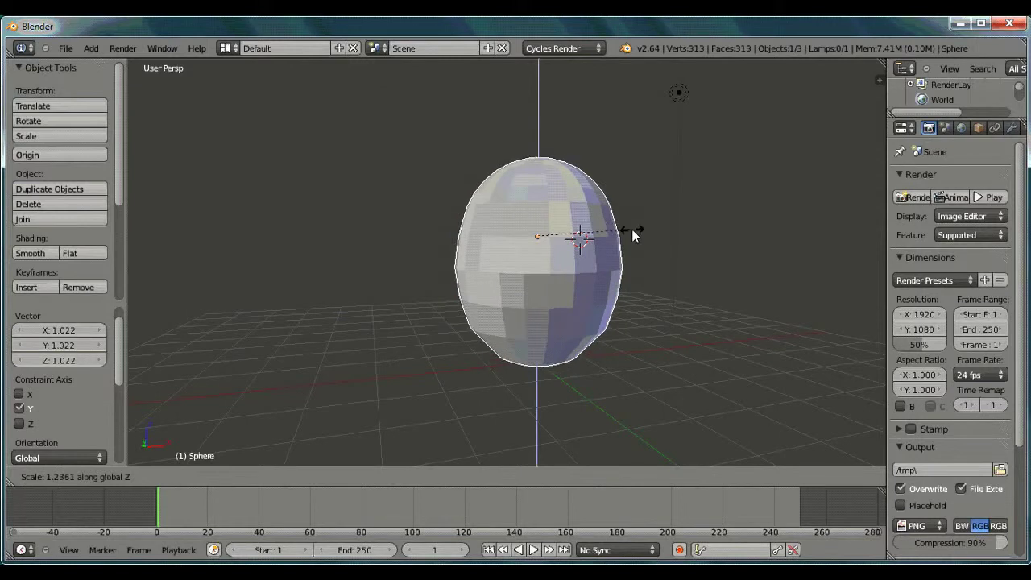
{"action": "left_click", "coordinate": [632, 230]}
{"action": "middle_click_drag", "start_coordinate": [683, 301], "coordinate": [664, 355]}
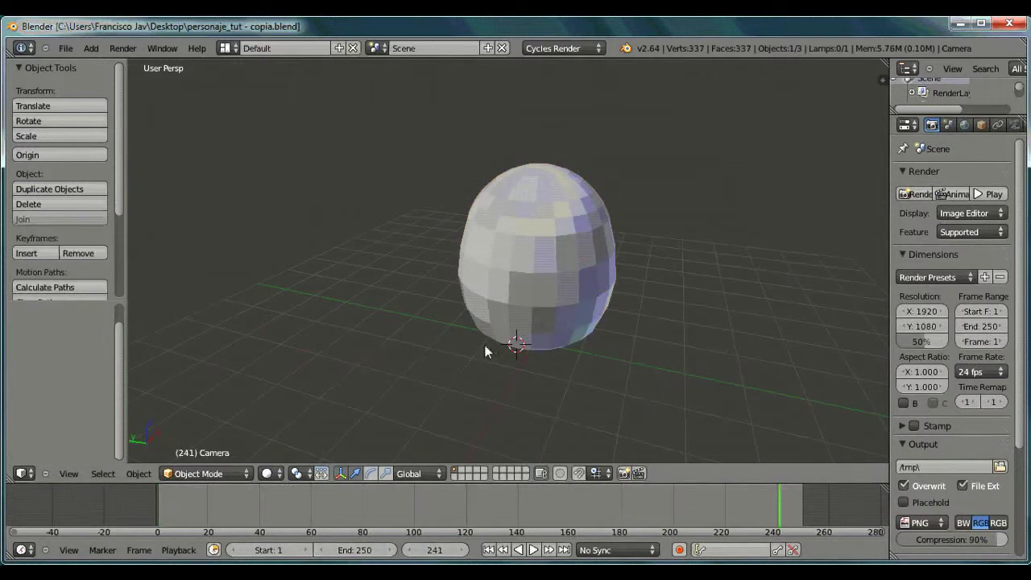
Step: Add a mesh circle in the front view and rotate it 90° about the X axis
{"action": "middle_click_drag", "start_coordinate": [485, 351], "coordinate": [551, 278]}
{"action": "key", "text": "KP_1"}
{"action": "scroll", "coordinate": [524, 161], "scroll_direction": "up", "scroll_amount": 3}
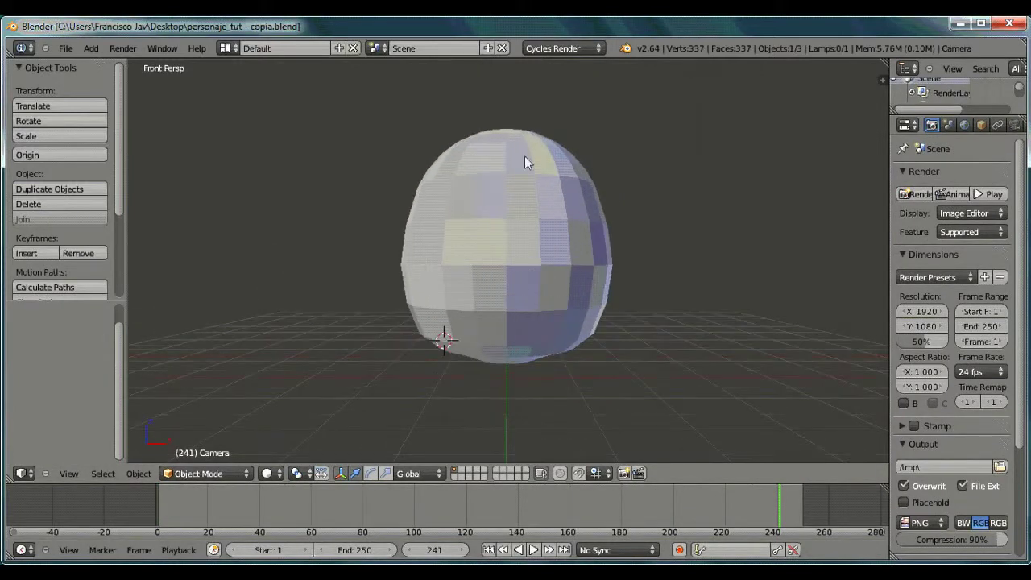
{"action": "left_click", "coordinate": [91, 48]}
{"action": "mouse_move", "coordinate": [140, 85]}
{"action": "mouse_move", "coordinate": [105, 64]}
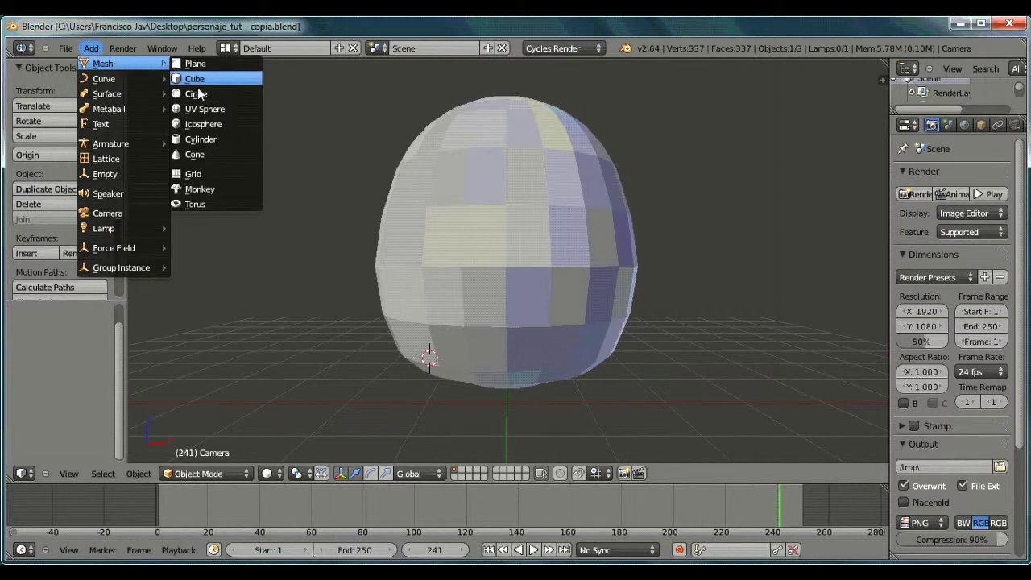
{"action": "left_click", "coordinate": [197, 93]}
{"action": "type", "text": "r"}
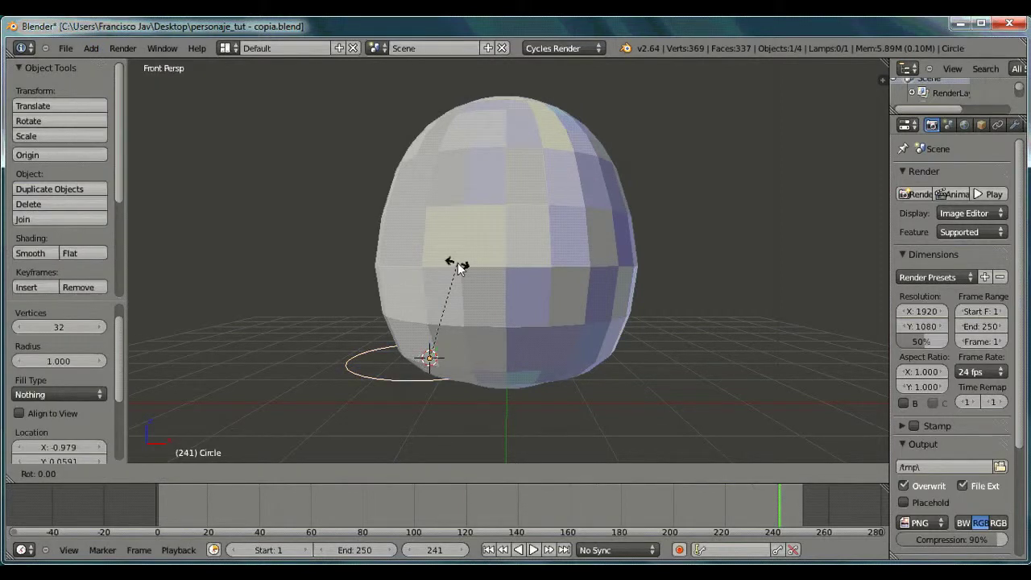
{"action": "type", "text": "x0"}
{"action": "key", "text": "Return"}
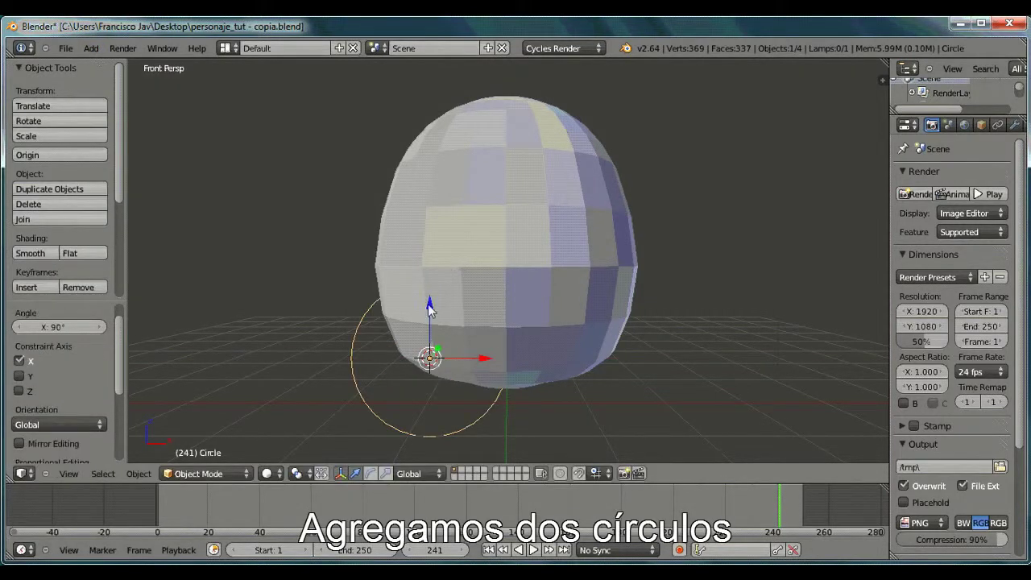
Step: Move the circle in front of the upper body, finishing with a lift of about 0.559 along Z
{"action": "left_click_drag", "start_coordinate": [435, 302], "coordinate": [437, 137]}
{"action": "left_click_drag", "start_coordinate": [439, 201], "coordinate": [443, 225]}
{"action": "middle_click_drag", "start_coordinate": [442, 260], "coordinate": [539, 276]}
{"action": "key", "text": "KP_1"}
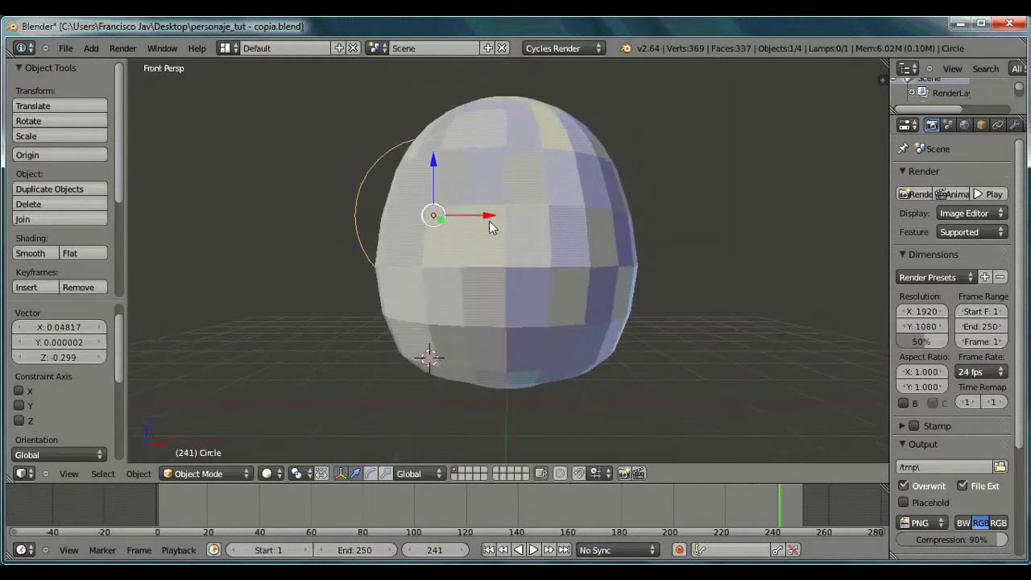
{"action": "key", "text": "KP_3"}
{"action": "left_click_drag", "start_coordinate": [514, 223], "coordinate": [401, 215]}
{"action": "middle_click_drag", "start_coordinate": [342, 272], "coordinate": [396, 276]}
{"action": "left_click_drag", "start_coordinate": [366, 230], "coordinate": [360, 155]}
Step: Scale the circle down to about 0.229, stretch it along Z into an oval, and adjust its overall size
{"action": "key", "text": "s"}
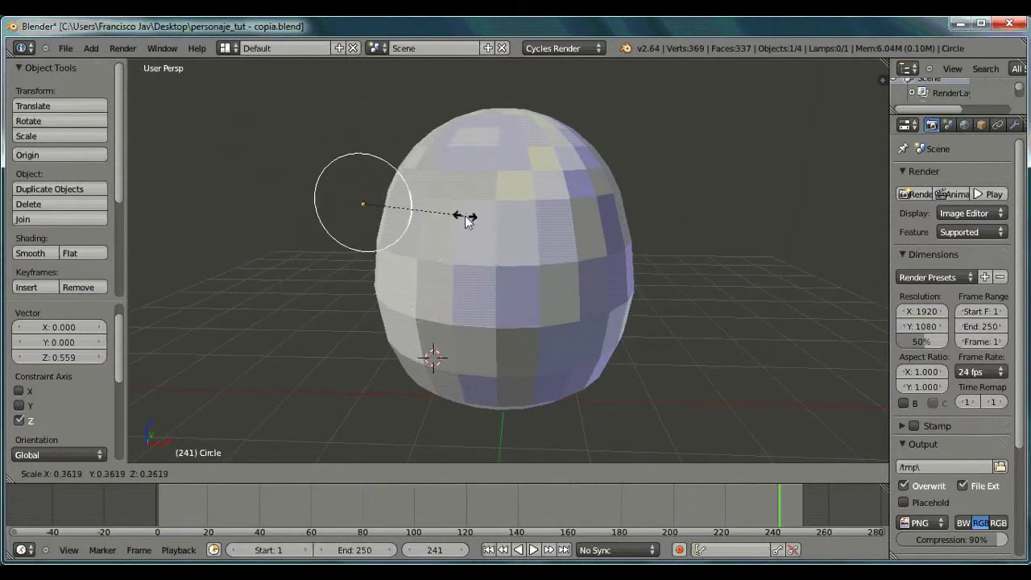
{"action": "left_click", "coordinate": [427, 197]}
{"action": "key", "text": "s"}
{"action": "key", "text": "x"}
{"action": "key", "text": "z"}
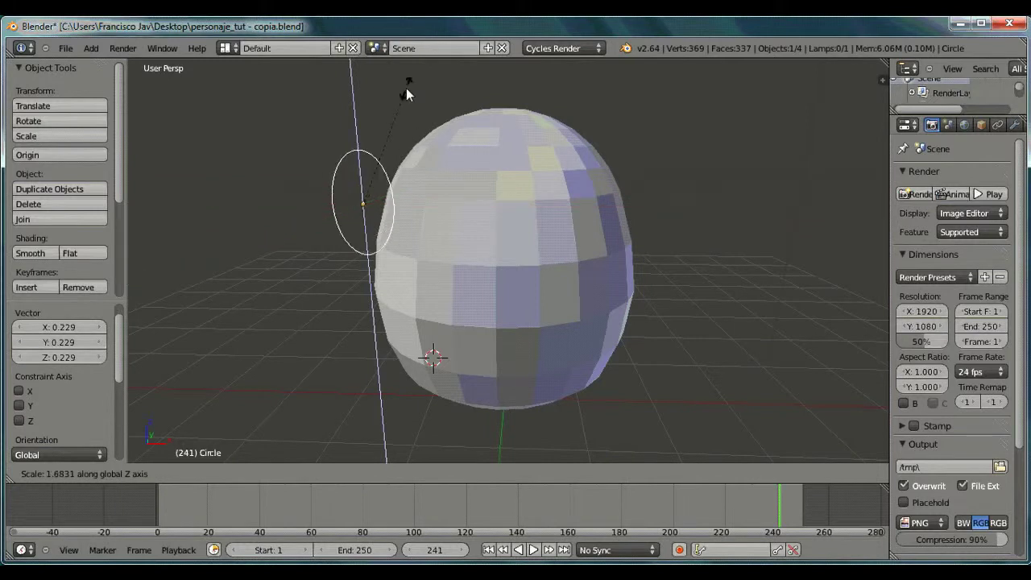
{"action": "left_click", "coordinate": [396, 104]}
{"action": "middle_click_drag", "start_coordinate": [371, 175], "coordinate": [422, 180]}
{"action": "key", "text": "s"}
{"action": "left_click", "coordinate": [541, 198]}
Step: Move the oval about 0.72 along Y towards the body and fine-tune its position on the face
{"action": "left_click_drag", "start_coordinate": [499, 233], "coordinate": [569, 220]}
{"action": "middle_click_drag", "start_coordinate": [569, 221], "coordinate": [528, 256]}
{"action": "left_click_drag", "start_coordinate": [333, 218], "coordinate": [398, 202]}
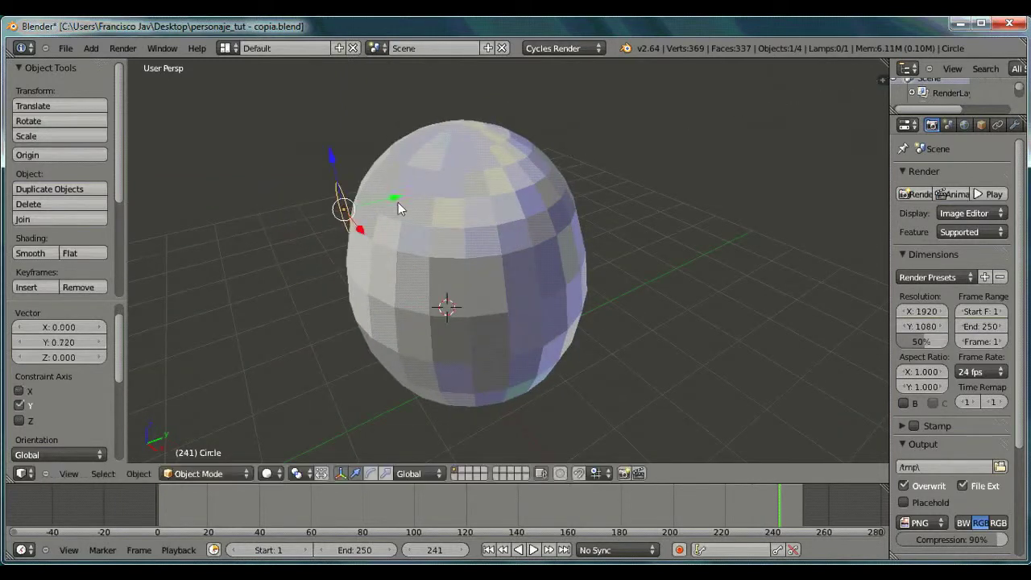
{"action": "middle_click_drag", "start_coordinate": [382, 211], "coordinate": [482, 158]}
{"action": "left_click_drag", "start_coordinate": [459, 164], "coordinate": [464, 139]}
{"action": "middle_click_drag", "start_coordinate": [456, 197], "coordinate": [506, 269]}
Step: Shift the oval along X to the left eye position and enlarge it by about 1.219
{"action": "key", "text": "g"}
{"action": "key", "text": "x"}
{"action": "left_click", "coordinate": [553, 202]}
{"action": "key", "text": "g"}
{"action": "key", "text": "x"}
{"action": "left_click", "coordinate": [467, 214]}
{"action": "key", "text": "g"}
{"action": "key", "text": "x"}
{"action": "left_click", "coordinate": [538, 326]}
{"action": "key", "text": "s"}
{"action": "left_click", "coordinate": [581, 213]}
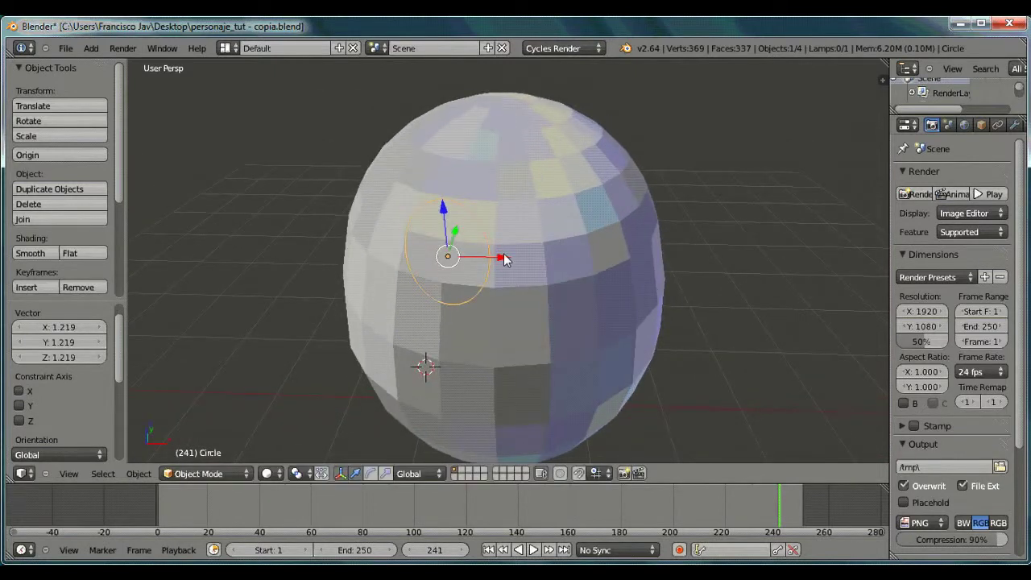
Step: Duplicate the oval about 0.551 along X for the second eye
{"action": "key", "text": "shift+d"}
{"action": "key", "text": "x"}
{"action": "left_click", "coordinate": [595, 254]}
{"action": "mouse_move", "coordinate": [595, 253]}
{"action": "middle_mouse_down"}
{"action": "mouse_move", "coordinate": [596, 281]}
{"action": "mouse_move", "coordinate": [592, 230]}
{"action": "mouse_move", "coordinate": [606, 242]}
{"action": "middle_mouse_up"}
Step: Add a Shrinkwrap modifier to the original eye circle with the Sphere as its target
{"action": "right_click", "coordinate": [516, 163]}
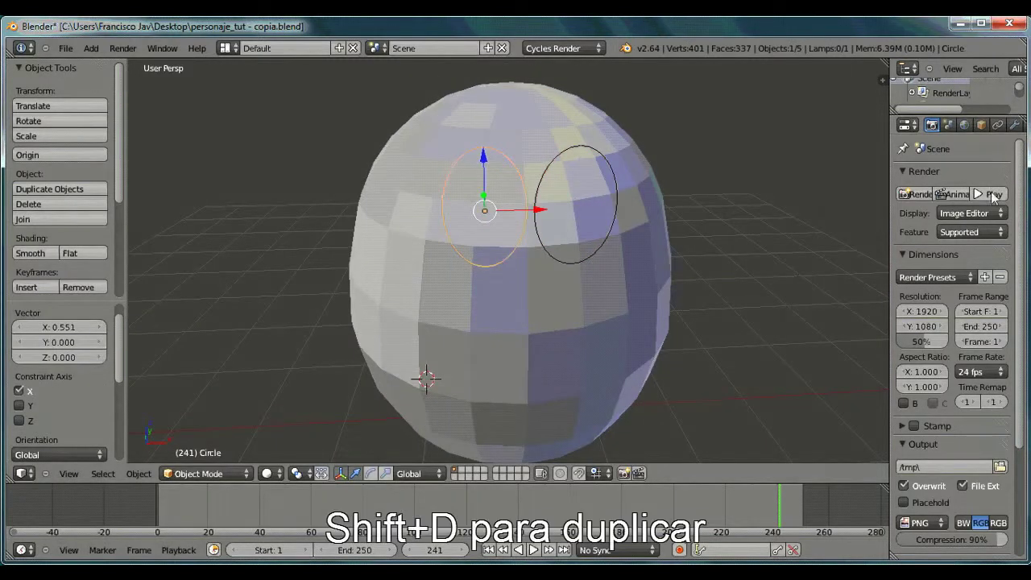
{"action": "left_click", "coordinate": [1015, 126]}
{"action": "left_click", "coordinate": [954, 177]}
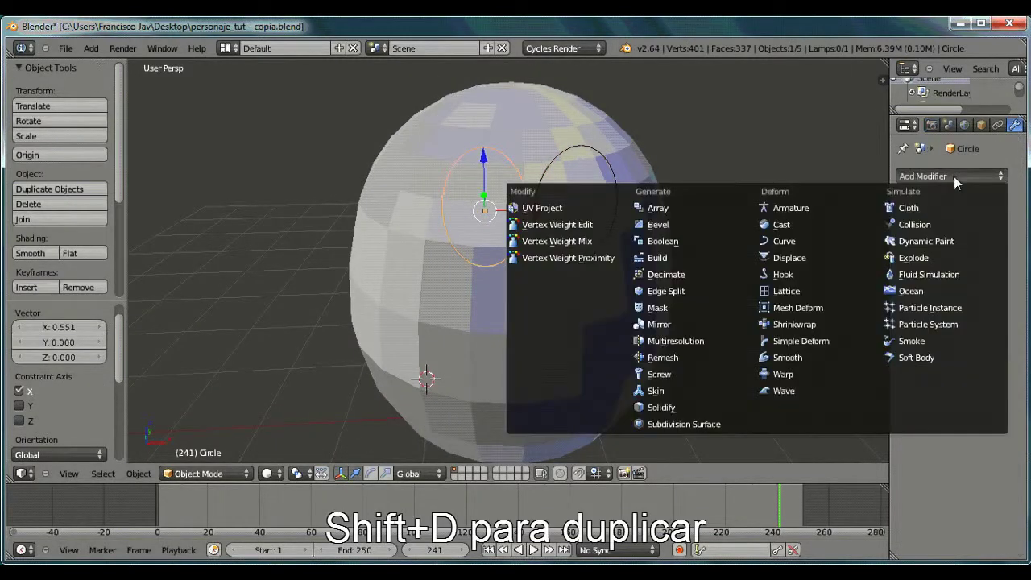
{"action": "left_click", "coordinate": [797, 325]}
{"action": "left_click", "coordinate": [925, 264]}
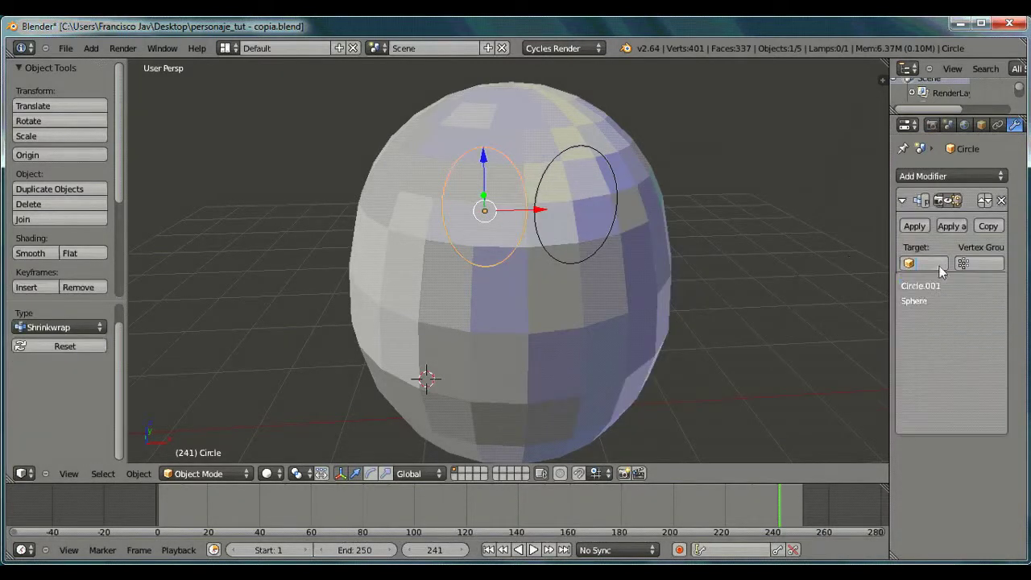
{"action": "left_click", "coordinate": [931, 301]}
Step: Give the duplicated eye circle a Shrinkwrap modifier that also targets the Sphere
{"action": "middle_click_drag", "start_coordinate": [579, 230], "coordinate": [598, 251]}
{"action": "right_click", "coordinate": [620, 227]}
{"action": "left_click", "coordinate": [909, 178]}
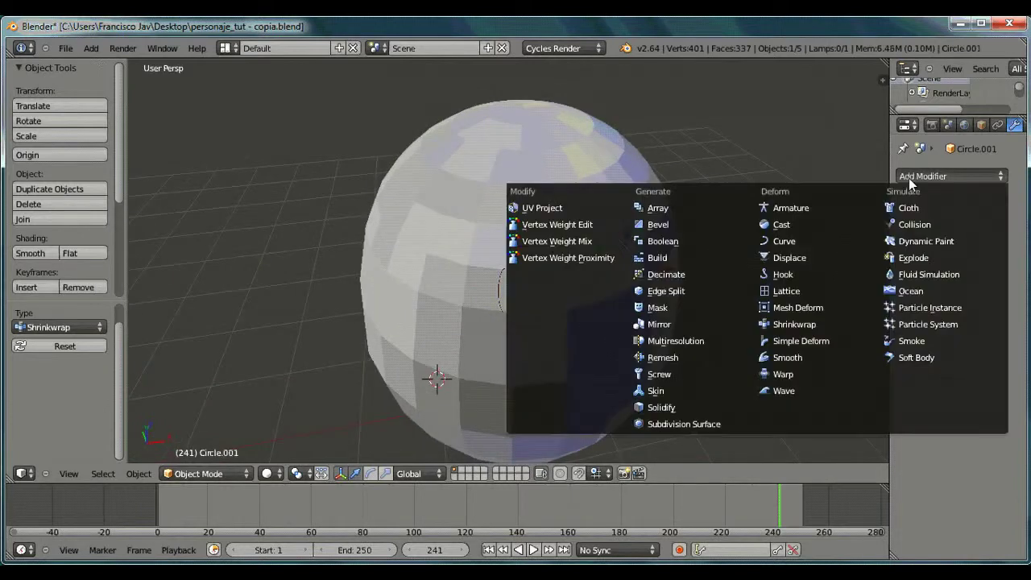
{"action": "left_click", "coordinate": [801, 322]}
{"action": "left_click", "coordinate": [916, 263]}
{"action": "left_click", "coordinate": [931, 300]}
Step: Nudge each eye circle slightly to refine its placement on the body surface
{"action": "middle_click_drag", "start_coordinate": [654, 287], "coordinate": [628, 265]}
{"action": "left_click_drag", "start_coordinate": [595, 212], "coordinate": [597, 212]}
{"action": "right_click", "coordinate": [496, 231]}
{"action": "right_click", "coordinate": [498, 233]}
{"action": "left_click_drag", "start_coordinate": [496, 213], "coordinate": [491, 215]}
{"action": "middle_click_drag", "start_coordinate": [516, 237], "coordinate": [671, 262]}
{"action": "scroll", "coordinate": [577, 265], "scroll_direction": "up", "scroll_amount": 3}
Step: Apply the Shrinkwrap modifier on both eye circles
{"action": "right_click", "coordinate": [560, 214]}
{"action": "middle_click_drag", "start_coordinate": [737, 290], "coordinate": [679, 272]}
{"action": "right_click", "coordinate": [553, 217]}
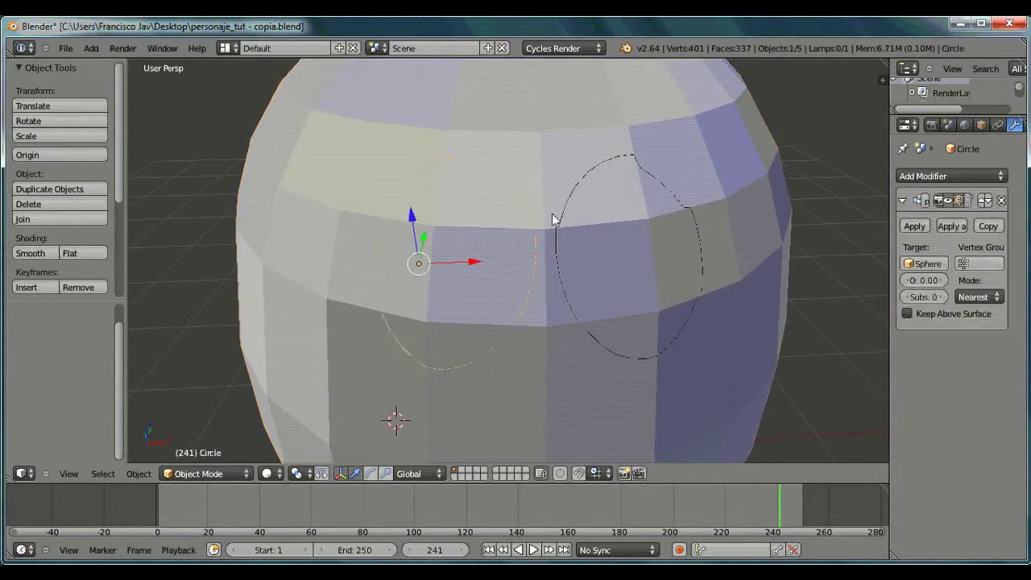
{"action": "left_click", "coordinate": [914, 228]}
{"action": "right_click", "coordinate": [586, 179]}
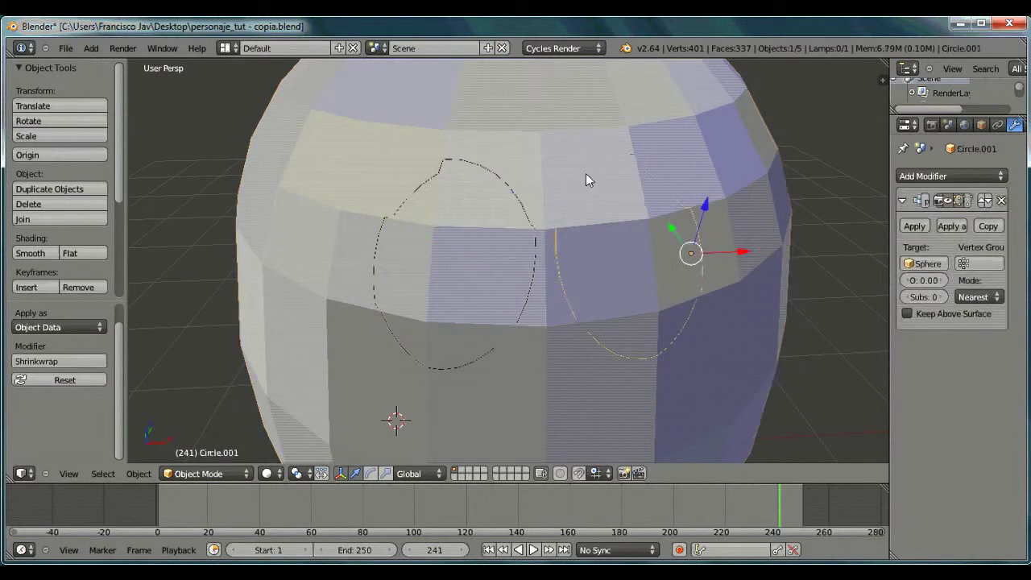
{"action": "left_click", "coordinate": [914, 227]}
Step: Select the body and both eye circles and join them into one object
{"action": "right_click", "coordinate": [532, 215]}
{"action": "right_click", "coordinate": [538, 201]}
{"action": "right_click", "coordinate": [571, 201], "text": "shift"}
{"action": "right_click", "coordinate": [570, 198], "text": "shift"}
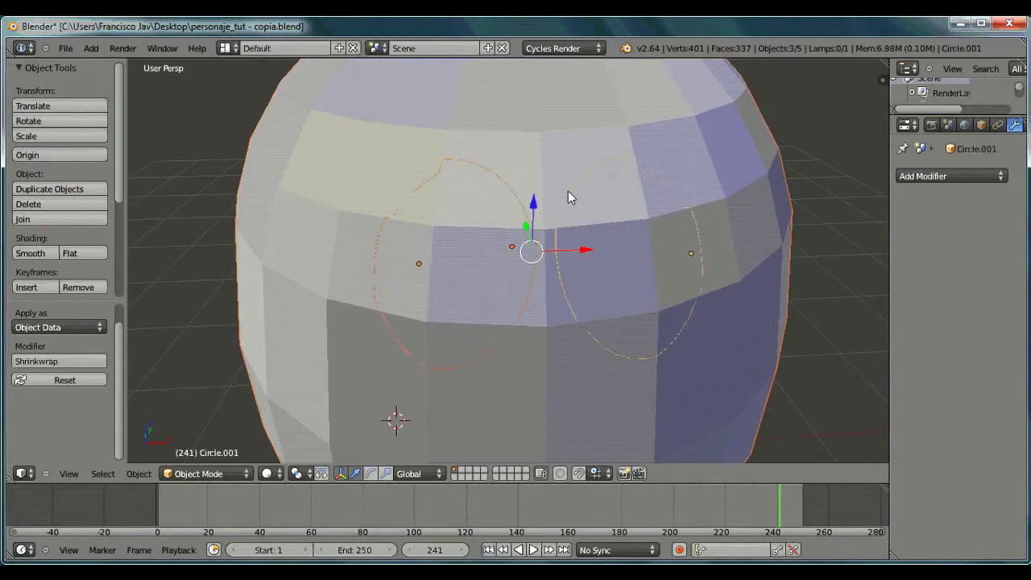
{"action": "key", "text": "ctrl+j"}
Step: Enter Edit Mode and delete the twelve body faces covering the two eye circles
{"action": "left_click", "coordinate": [203, 476]}
{"action": "left_click", "coordinate": [197, 439]}
{"action": "scroll", "coordinate": [433, 320], "scroll_direction": "down", "scroll_amount": 2}
{"action": "middle_click_drag", "start_coordinate": [433, 320], "coordinate": [429, 301]}
{"action": "left_click", "coordinate": [468, 475]}
{"action": "key", "text": "c"}
{"action": "mouse_move", "coordinate": [446, 277]}
{"action": "left_mouse_down"}
{"action": "mouse_move", "coordinate": [427, 166]}
{"action": "mouse_move", "coordinate": [628, 218]}
{"action": "mouse_move", "coordinate": [436, 292]}
{"action": "left_mouse_up"}
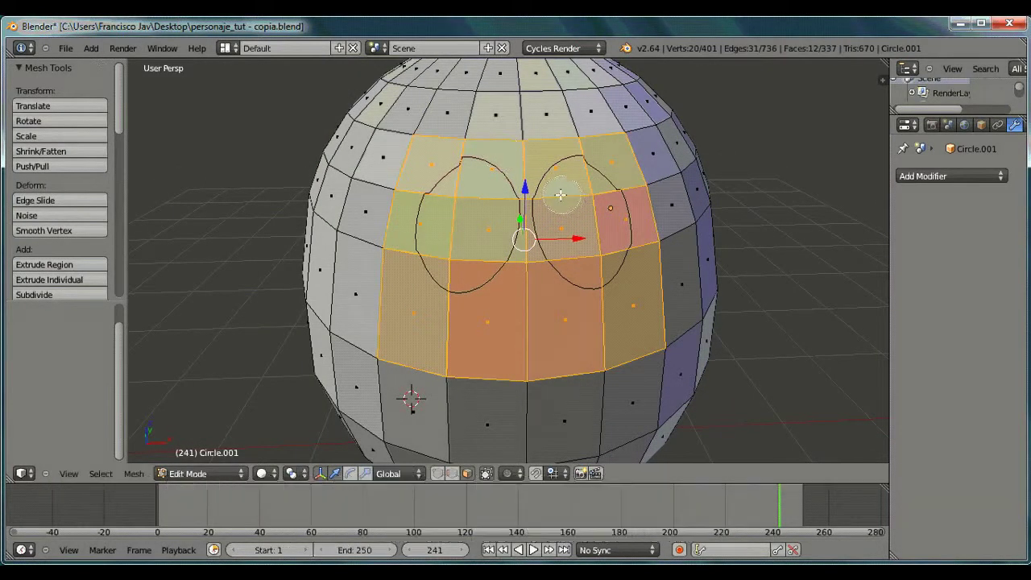
{"action": "key", "text": "Escape"}
{"action": "key", "text": "x"}
{"action": "left_click", "coordinate": [491, 328]}
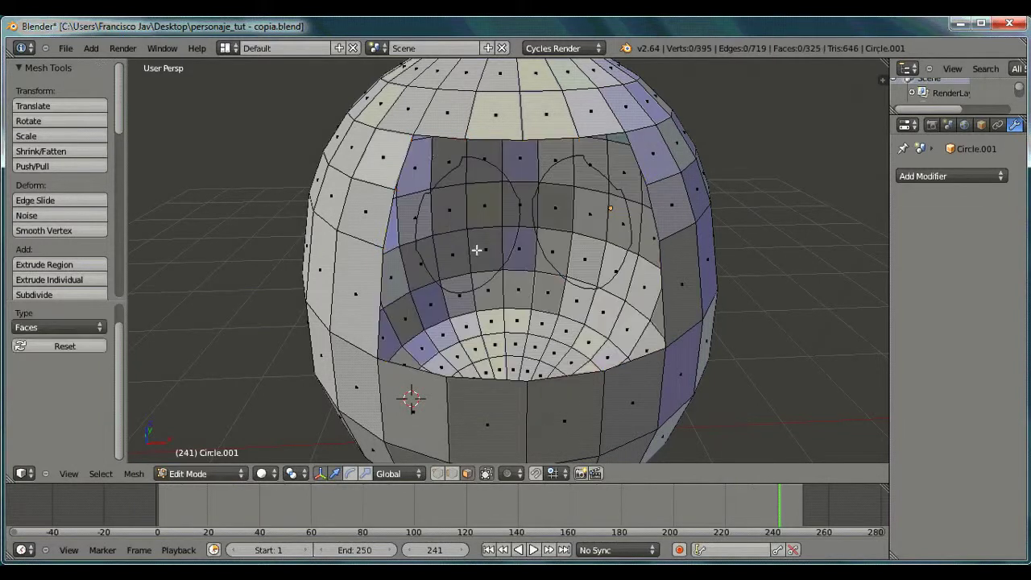
Step: Create faces joining the top and outer side of the left eye circle to the edges of the opening
{"action": "middle_click_drag", "start_coordinate": [476, 249], "coordinate": [454, 167]}
{"action": "scroll", "coordinate": [509, 129], "scroll_direction": "up", "scroll_amount": 4}
{"action": "right_click", "coordinate": [575, 194]}
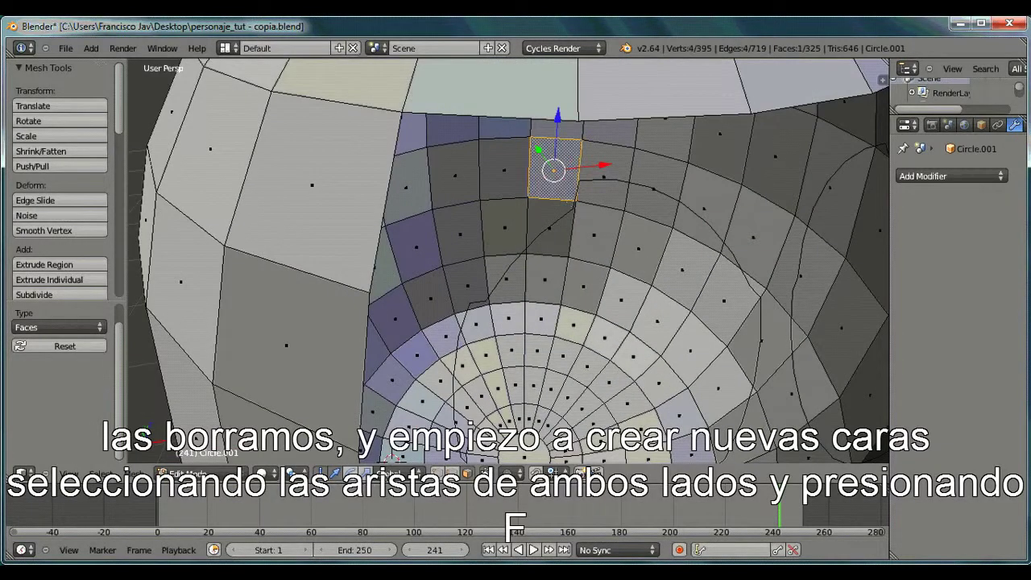
{"action": "right_click", "coordinate": [542, 239], "text": "shift"}
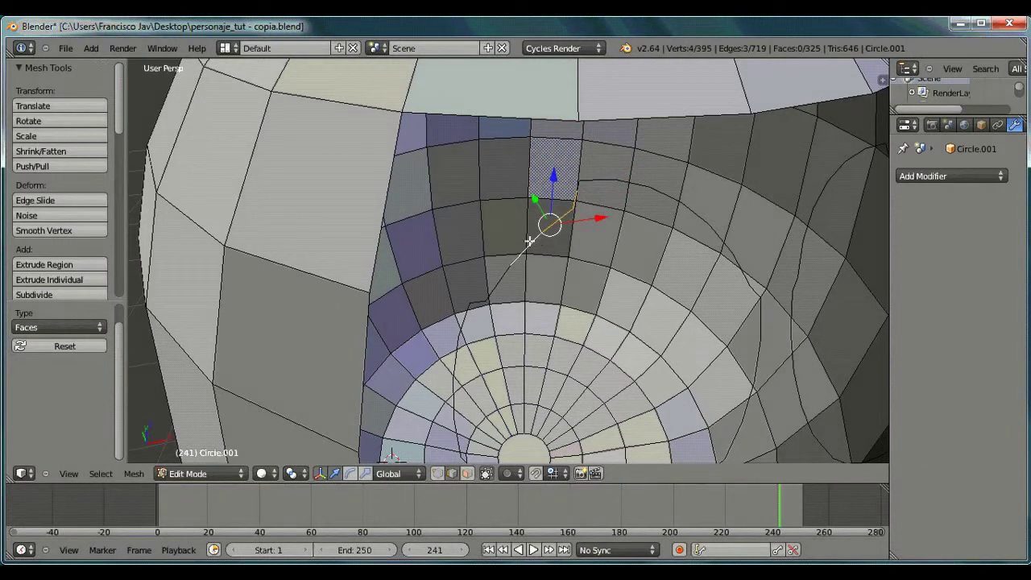
{"action": "key", "text": "f"}
{"action": "right_click", "coordinate": [490, 292]}
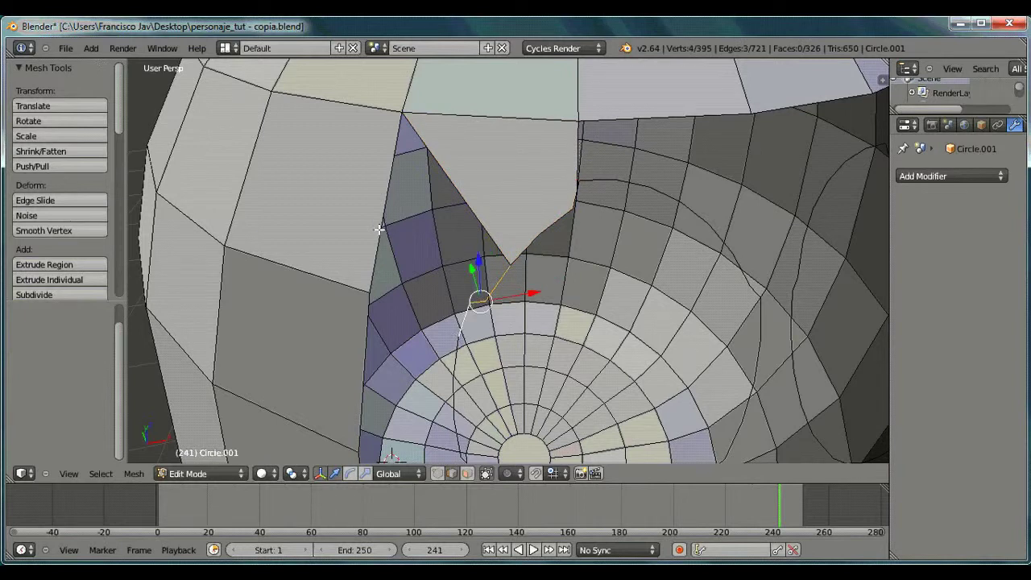
{"action": "key", "text": "f"}
{"action": "right_click", "coordinate": [394, 339]}
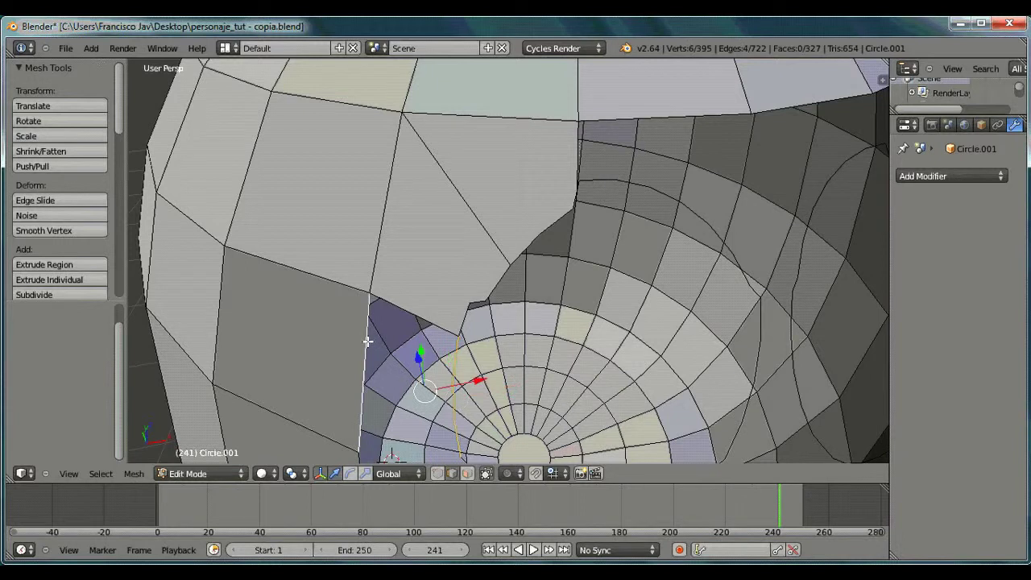
{"action": "key", "text": "f"}
Step: Fill the space below the left eye circle with faces reaching the lower edge of the opening
{"action": "middle_click_drag", "start_coordinate": [368, 342], "coordinate": [408, 261]}
{"action": "right_click", "coordinate": [406, 258]}
{"action": "right_click", "coordinate": [289, 323], "text": "shift"}
{"action": "key", "text": "f"}
{"action": "right_click", "coordinate": [419, 202]}
{"action": "key", "text": "f"}
{"action": "right_click", "coordinate": [382, 215]}
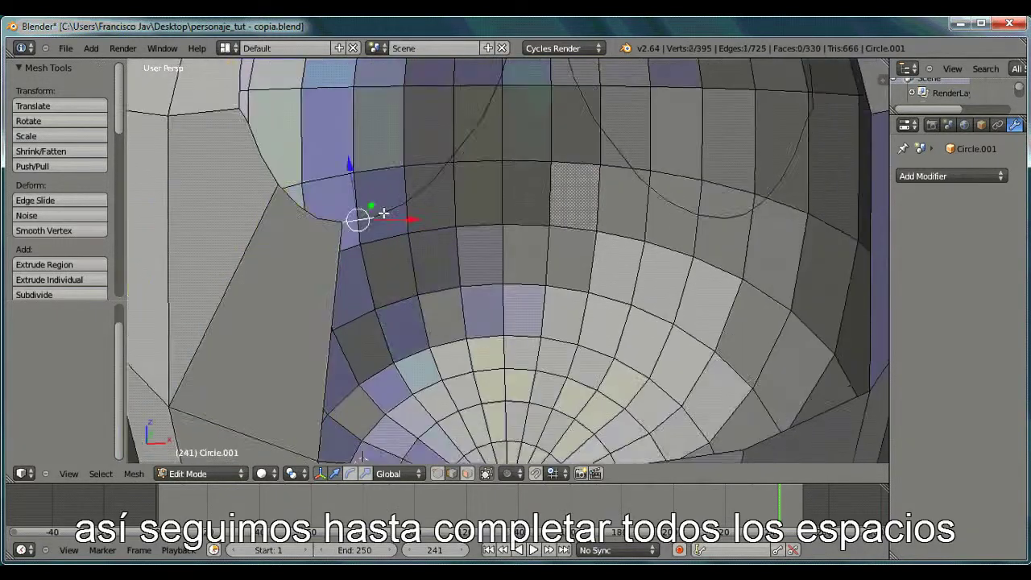
{"action": "middle_click_drag", "start_coordinate": [383, 213], "coordinate": [395, 189]}
{"action": "right_click", "coordinate": [427, 408], "text": "shift"}
{"action": "key", "text": "f"}
Step: Create faces from the upper edge of the opening down to the facing upper parts of both eye circles
{"action": "middle_click_drag", "start_coordinate": [502, 230], "coordinate": [475, 298]}
{"action": "right_click", "coordinate": [443, 224]}
{"action": "right_click", "coordinate": [553, 166], "text": "shift"}
{"action": "key", "text": "f"}
{"action": "right_click", "coordinate": [689, 285]}
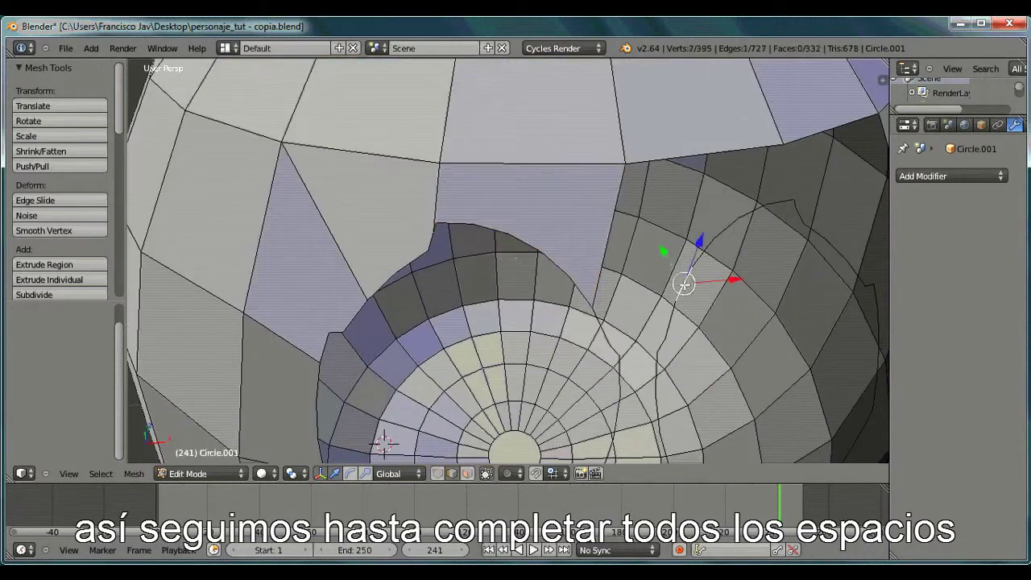
{"action": "right_click", "coordinate": [686, 317], "text": "shift"}
{"action": "right_click", "coordinate": [717, 156], "text": "shift"}
{"action": "key", "text": "f"}
Step: Fill the space around the outer side of the right eye circle with faces
{"action": "right_click", "coordinate": [417, 221], "text": "shift"}
{"action": "middle_click_drag", "start_coordinate": [813, 231], "coordinate": [514, 321]}
{"action": "key", "text": "f"}
{"action": "right_click", "coordinate": [513, 322]}
{"action": "right_click", "coordinate": [701, 241], "text": "shift"}
{"action": "key", "text": "f"}
Step: Create the faces below the right eye circle and between the lower parts of both circles
{"action": "middle_click_drag", "start_coordinate": [551, 194], "coordinate": [564, 159]}
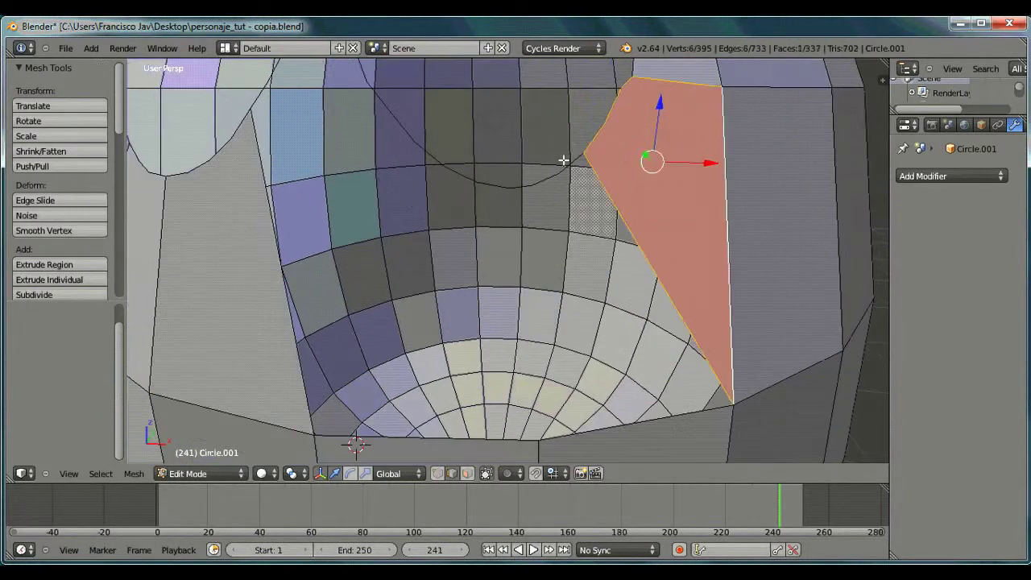
{"action": "right_click", "coordinate": [569, 173]}
{"action": "right_click", "coordinate": [620, 419], "text": "shift"}
{"action": "key", "text": "f"}
{"action": "right_click", "coordinate": [446, 166]}
{"action": "middle_click_drag", "start_coordinate": [448, 145], "coordinate": [591, 175]}
{"action": "right_click", "coordinate": [624, 314], "text": "shift"}
{"action": "key", "text": "f"}
Step: Close the remaining narrow gap between the two eye circles with faces
{"action": "middle_click_drag", "start_coordinate": [620, 307], "coordinate": [604, 375]}
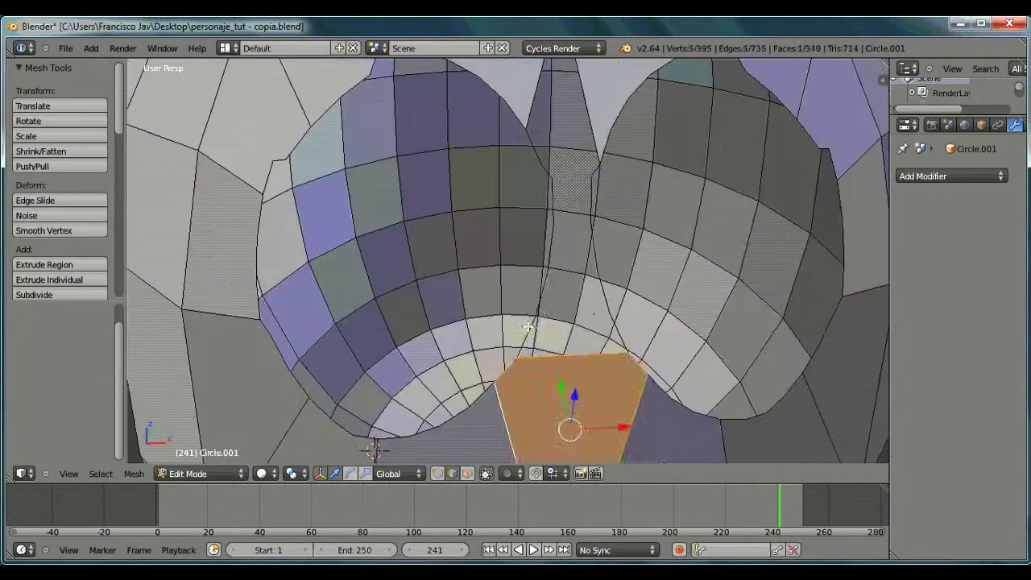
{"action": "right_click", "coordinate": [538, 310]}
{"action": "right_click", "coordinate": [606, 295], "text": "shift"}
{"action": "key", "text": "f"}
{"action": "right_click", "coordinate": [554, 209]}
{"action": "key", "text": "f"}
{"action": "right_click", "coordinate": [561, 209], "text": "shift"}
{"action": "middle_click_drag", "start_coordinate": [587, 199], "coordinate": [451, 234]}
{"action": "key", "text": "f"}
Step: Switch to vertex selection, pick a vertex near the eyes, and return to Object Mode
{"action": "left_click", "coordinate": [439, 474]}
{"action": "right_click", "coordinate": [589, 282]}
{"action": "left_click", "coordinate": [203, 475]}
{"action": "left_click", "coordinate": [192, 459]}
{"action": "scroll", "coordinate": [524, 354], "scroll_direction": "down", "scroll_amount": 4}
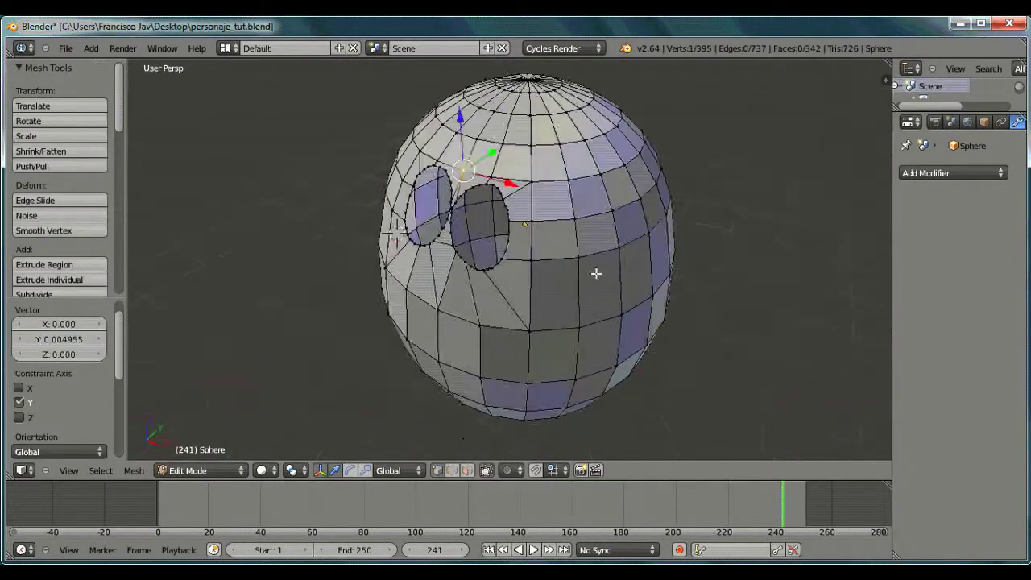
Step: Extrude the edge loop of the left eye opening and scale it inward to form a rim
{"action": "middle_click_drag", "start_coordinate": [596, 274], "coordinate": [434, 161]}
{"action": "scroll", "coordinate": [436, 122], "scroll_direction": "up", "scroll_amount": 3}
{"action": "middle_click_drag", "start_coordinate": [435, 122], "coordinate": [406, 154]}
{"action": "scroll", "coordinate": [454, 120], "scroll_direction": "up", "scroll_amount": 3}
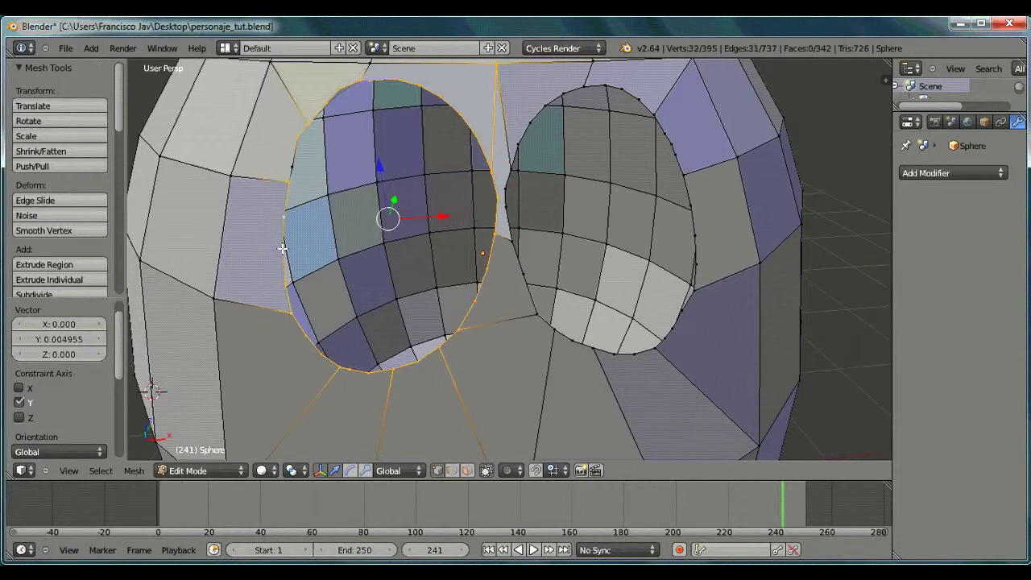
{"action": "middle_click_drag", "start_coordinate": [409, 115], "coordinate": [428, 115]}
{"action": "middle_click_drag", "start_coordinate": [389, 237], "coordinate": [419, 230]}
{"action": "key", "text": "e"}
{"action": "right_click", "coordinate": [661, 256]}
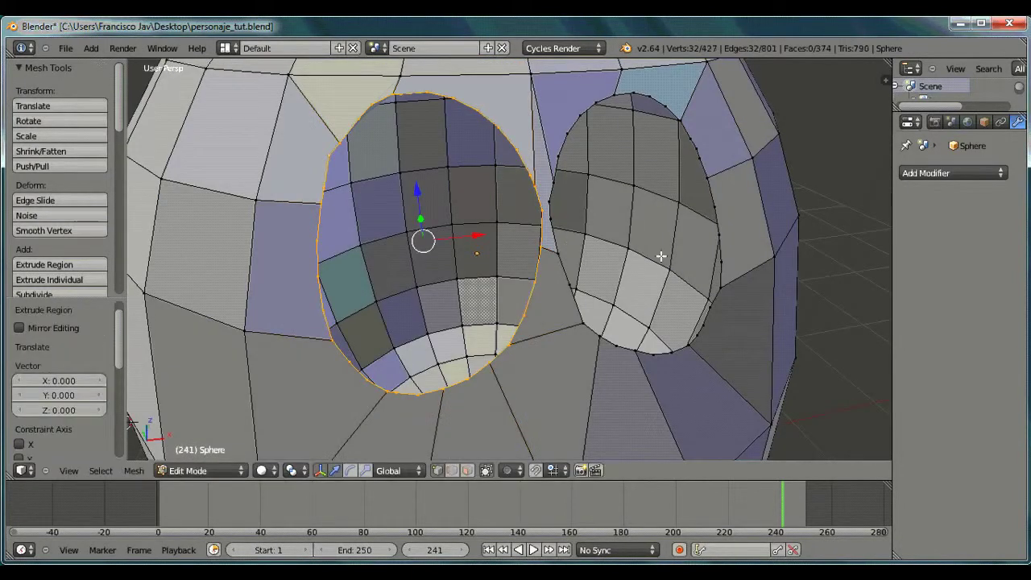
{"action": "key", "text": "s"}
{"action": "left_click", "coordinate": [617, 254]}
Step: Move the inner rim loop about 0.055 along Y and enlarge it by about 1.212
{"action": "middle_click_drag", "start_coordinate": [564, 256], "coordinate": [690, 279]}
{"action": "left_click_drag", "start_coordinate": [684, 227], "coordinate": [663, 223]}
{"action": "middle_click_drag", "start_coordinate": [760, 247], "coordinate": [620, 258]}
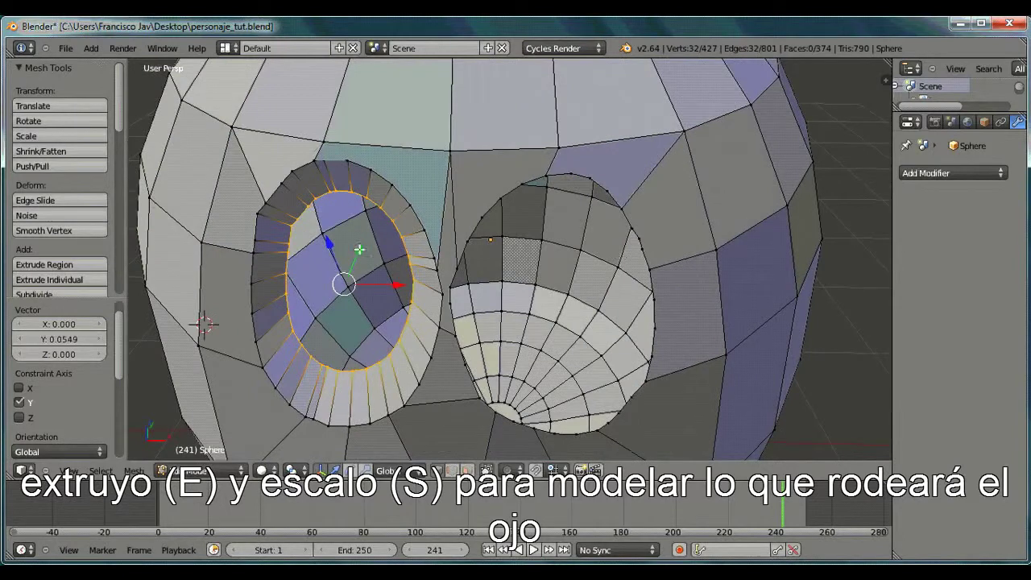
{"action": "key", "text": "s"}
{"action": "left_click", "coordinate": [492, 276]}
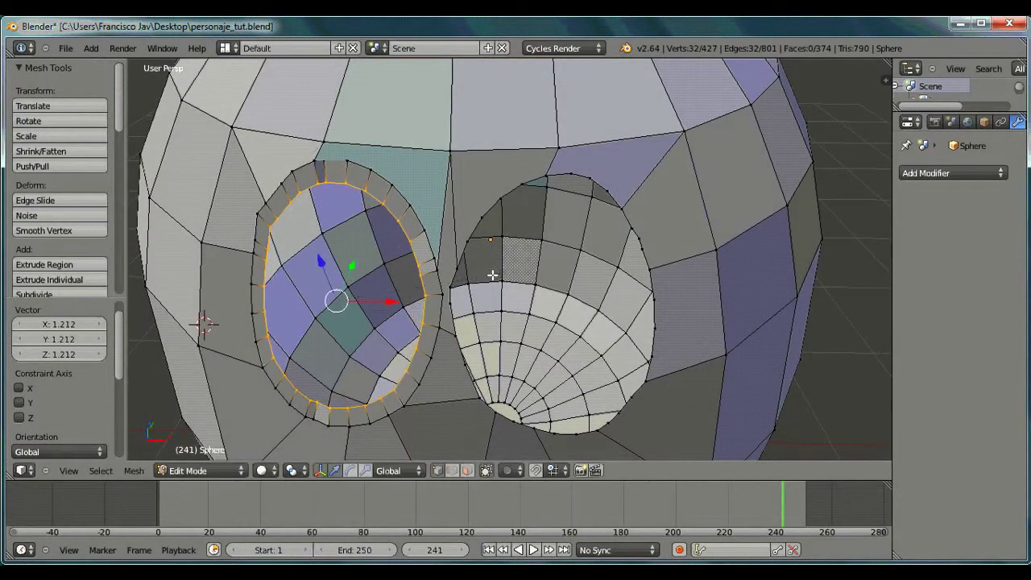
{"action": "middle_click_drag", "start_coordinate": [439, 274], "coordinate": [510, 278]}
{"action": "left_click_drag", "start_coordinate": [470, 285], "coordinate": [468, 281]}
Step: Extrude the left eye's inner rim loop, scale it to about 0.866, and move it about 0.036 along Y
{"action": "key", "text": "e"}
{"action": "key", "text": "s"}
{"action": "left_click", "coordinate": [578, 299]}
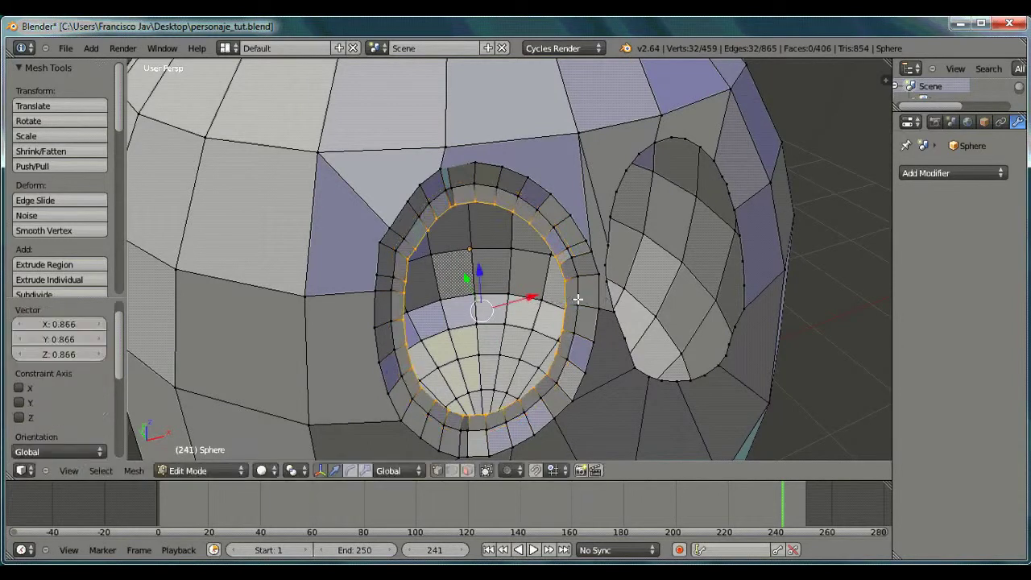
{"action": "key", "text": "g"}
{"action": "key", "text": "y"}
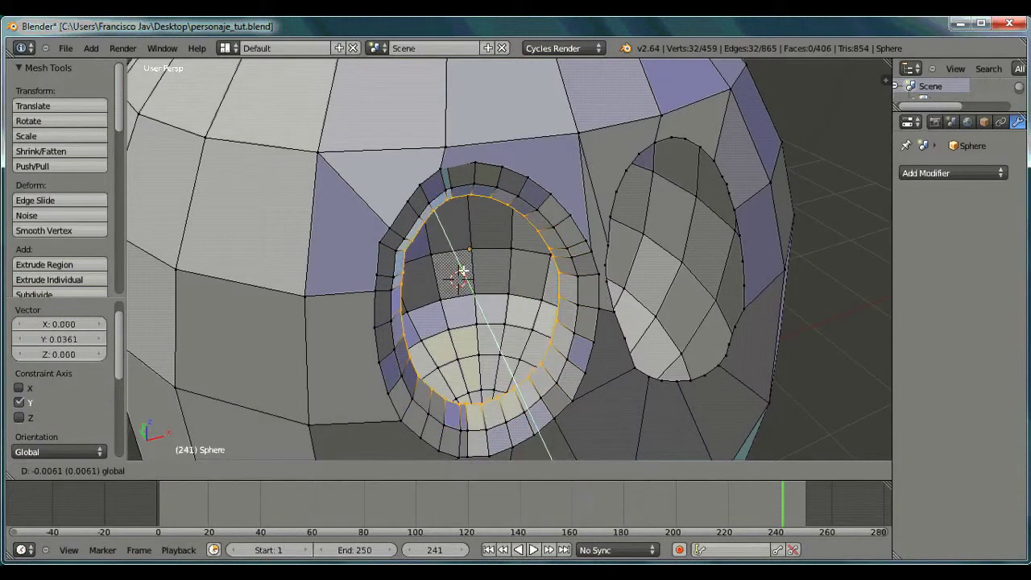
{"action": "left_click", "coordinate": [460, 272]}
Step: Rescale the left eye's innermost loop and lower it about 0.014 along Z
{"action": "key", "text": "s"}
{"action": "left_click", "coordinate": [581, 277]}
{"action": "middle_click_drag", "start_coordinate": [619, 285], "coordinate": [606, 308]}
{"action": "left_click_drag", "start_coordinate": [424, 250], "coordinate": [426, 249]}
{"action": "middle_click_drag", "start_coordinate": [446, 262], "coordinate": [501, 263]}
{"action": "left_click_drag", "start_coordinate": [561, 256], "coordinate": [560, 255]}
{"action": "left_click", "coordinate": [562, 257]}
{"action": "middle_click_drag", "start_coordinate": [564, 258], "coordinate": [480, 193]}
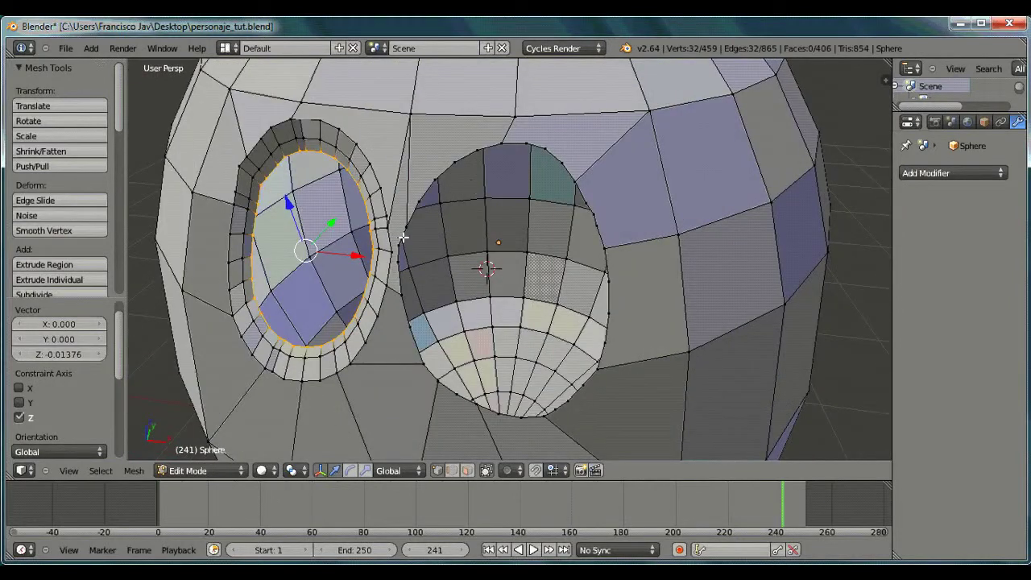
Step: Select the right eye opening's edge loop, extrude it, and scale it inward to form a rim
{"action": "middle_click_drag", "start_coordinate": [402, 237], "coordinate": [466, 297]}
{"action": "right_click", "coordinate": [466, 297], "text": "alt"}
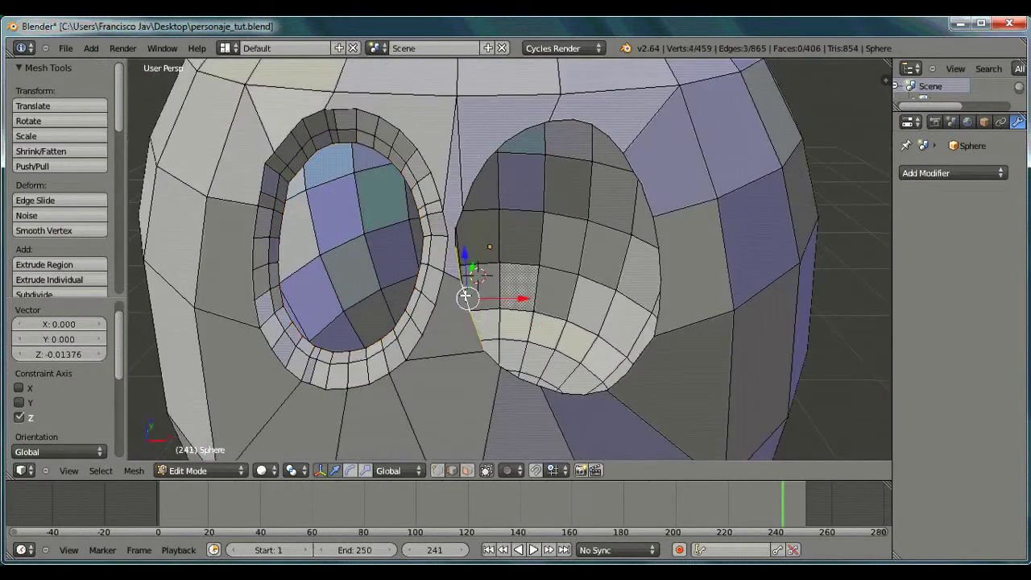
{"action": "key", "text": "e"}
{"action": "left_click", "coordinate": [668, 247]}
{"action": "key", "text": "s"}
{"action": "left_click", "coordinate": [654, 246]}
{"action": "middle_click_drag", "start_coordinate": [653, 247], "coordinate": [500, 240]}
{"action": "left_click_drag", "start_coordinate": [348, 228], "coordinate": [356, 226]}
{"action": "middle_click_drag", "start_coordinate": [357, 225], "coordinate": [346, 251]}
Step: Extrude and scale a second rim loop inside the right eye and lower it about 0.010 along Z
{"action": "key", "text": "e"}
{"action": "key", "text": "s"}
{"action": "left_click_drag", "start_coordinate": [417, 262], "coordinate": [431, 252]}
{"action": "middle_click_drag", "start_coordinate": [430, 253], "coordinate": [483, 300]}
{"action": "left_click_drag", "start_coordinate": [575, 166], "coordinate": [575, 177]}
{"action": "middle_click_drag", "start_coordinate": [491, 233], "coordinate": [707, 221]}
{"action": "middle_click_drag", "start_coordinate": [604, 258], "coordinate": [465, 263]}
{"action": "middle_click_drag", "start_coordinate": [413, 311], "coordinate": [406, 284]}
{"action": "scroll", "coordinate": [451, 279], "scroll_direction": "down", "scroll_amount": 2}
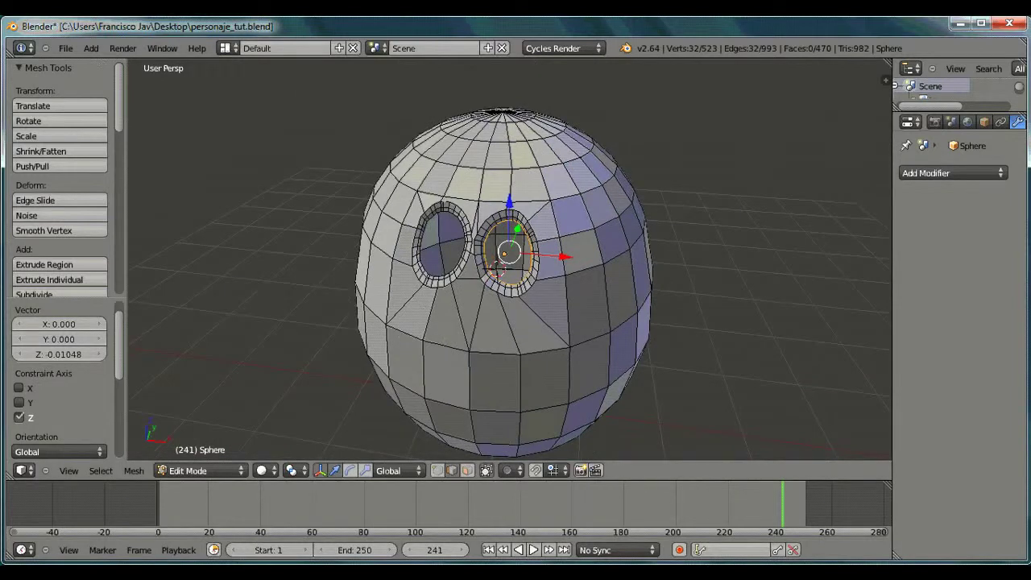
Step: Return to Object Mode and add a Subdivision Surface modifier to the body with View subdivisions of 2
{"action": "left_click", "coordinate": [207, 472]}
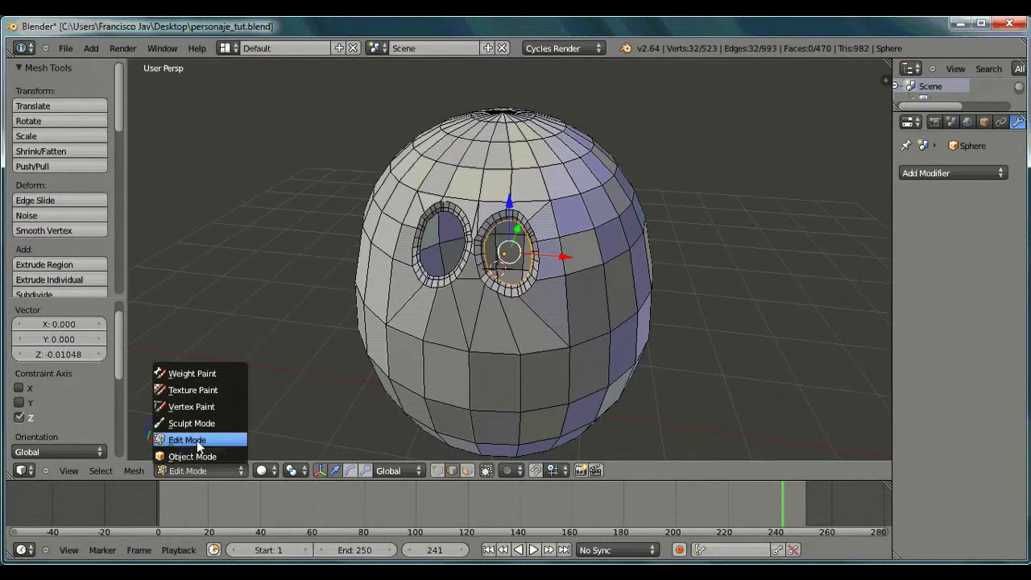
{"action": "left_click", "coordinate": [193, 453]}
{"action": "key", "text": "a"}
{"action": "middle_click_drag", "start_coordinate": [235, 375], "coordinate": [530, 244]}
{"action": "middle_click_drag", "start_coordinate": [246, 364], "coordinate": [749, 241]}
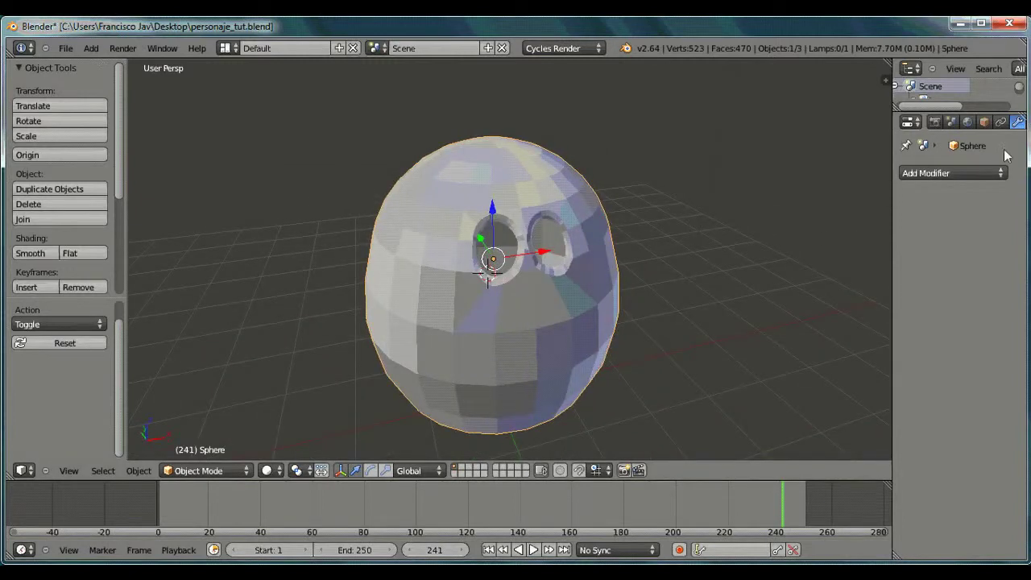
{"action": "left_click", "coordinate": [959, 172]}
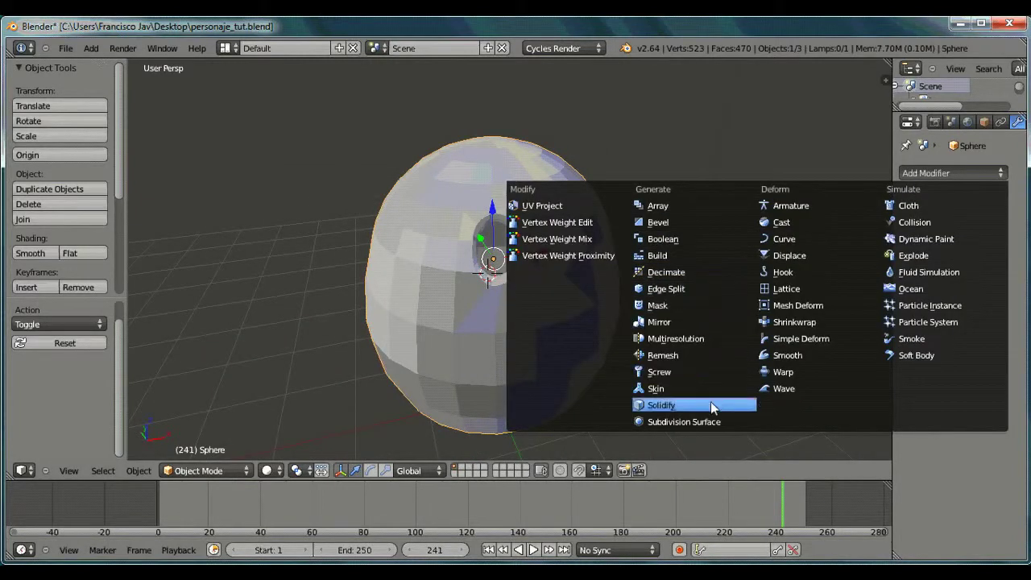
{"action": "left_click", "coordinate": [734, 423]}
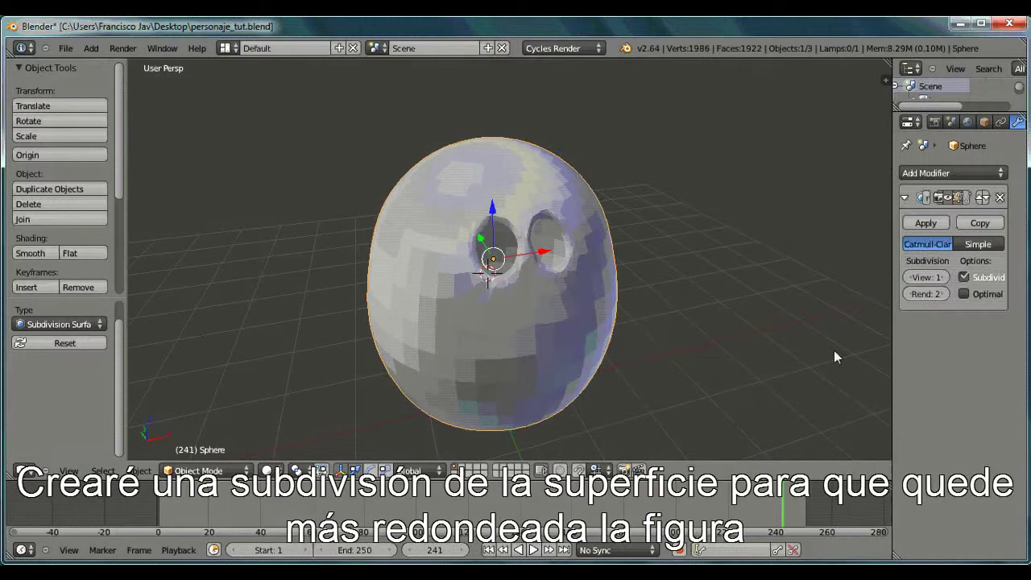
{"action": "left_click", "coordinate": [943, 278]}
{"action": "middle_click_drag", "start_coordinate": [797, 304], "coordinate": [564, 237]}
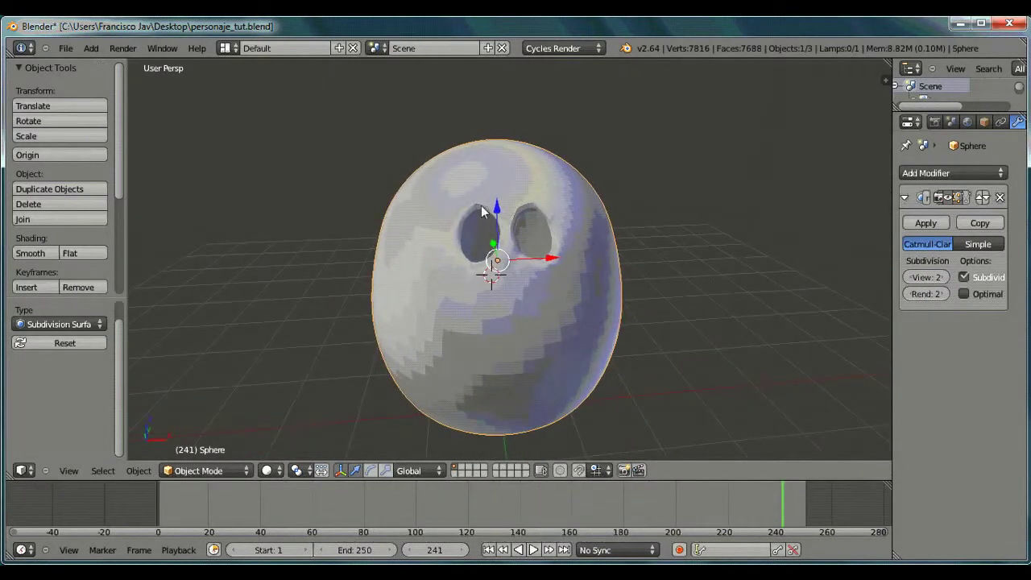
Step: Add a plane for the beak, move it about -1.702 along Y, and rotate it 90° around X
{"action": "left_click", "coordinate": [91, 49]}
{"action": "mouse_move", "coordinate": [95, 69]}
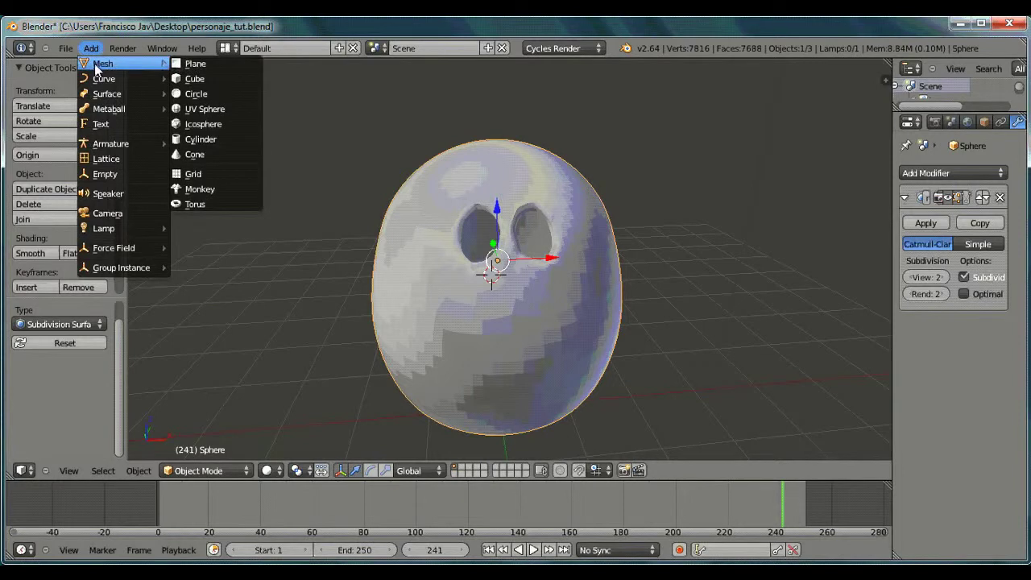
{"action": "left_click", "coordinate": [193, 67]}
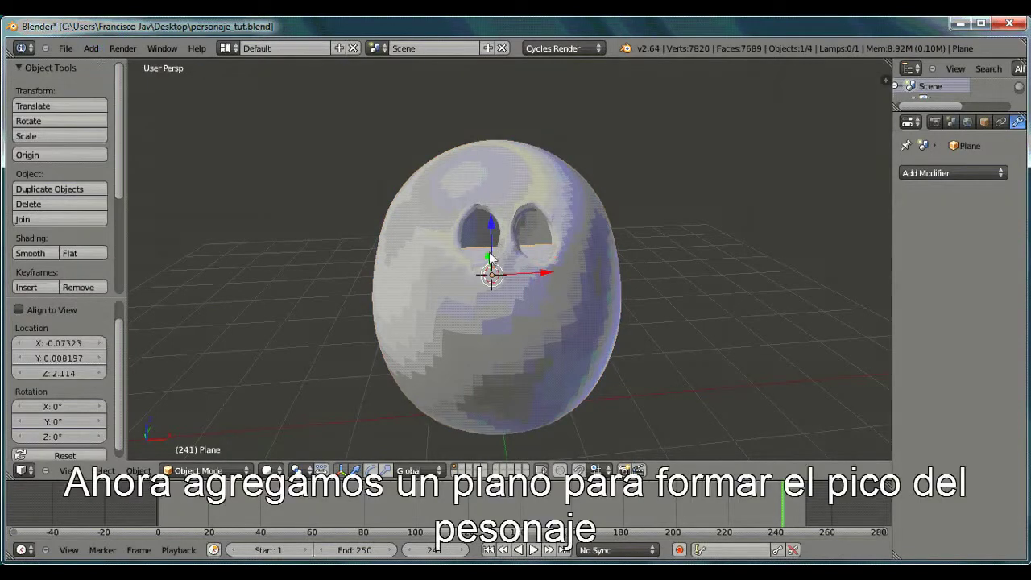
{"action": "key", "text": "g"}
{"action": "key", "text": "y"}
{"action": "left_click", "coordinate": [603, 385]}
{"action": "type", "text": "r"}
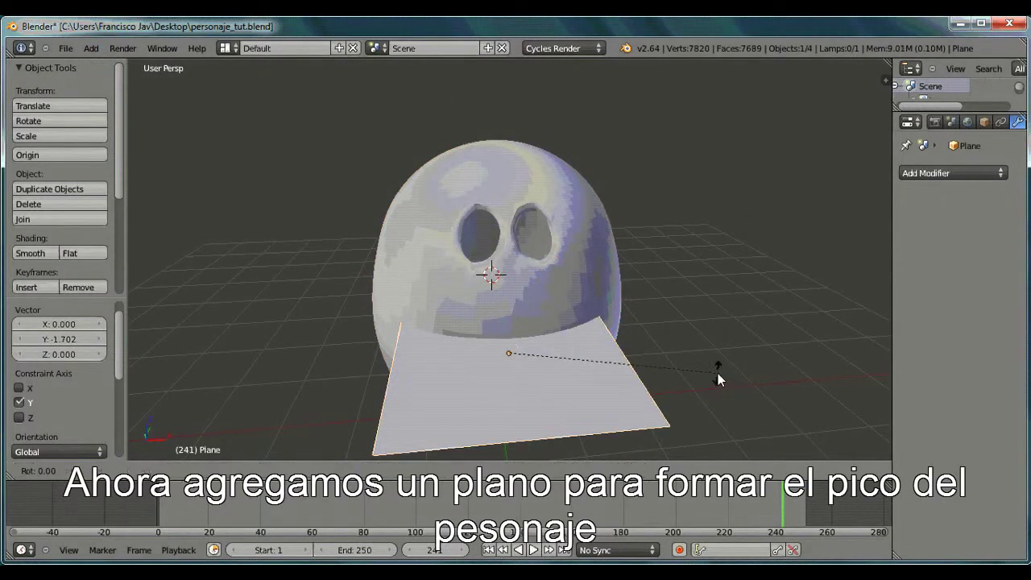
{"action": "type", "text": "x90"}
{"action": "key", "text": "Return"}
Step: Scale the plane down and position it on the body's front just below the eyes
{"action": "middle_click_drag", "start_coordinate": [681, 376], "coordinate": [701, 344]}
{"action": "key", "text": "s"}
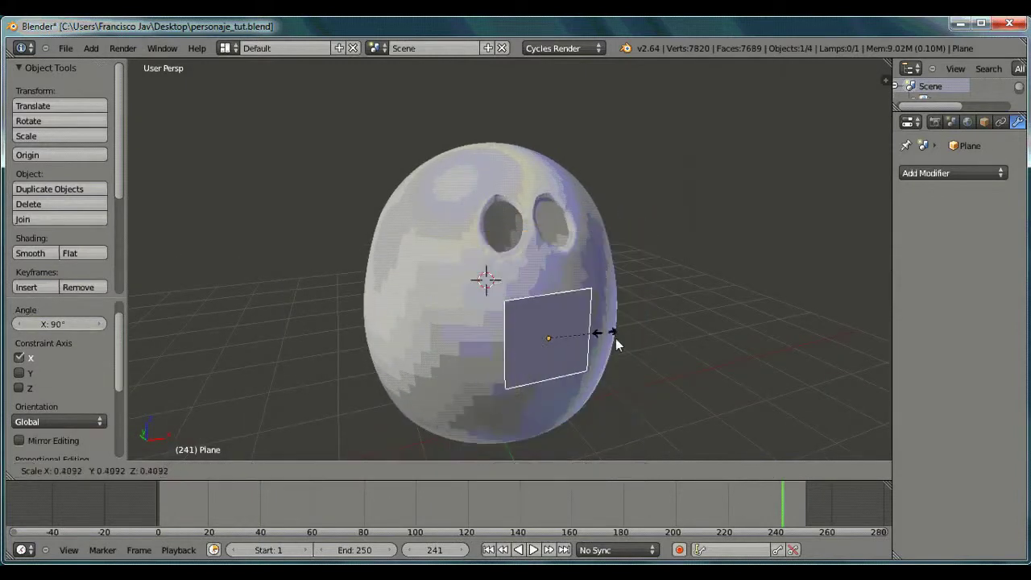
{"action": "left_click", "coordinate": [568, 352]}
{"action": "left_click_drag", "start_coordinate": [549, 280], "coordinate": [550, 225]}
{"action": "middle_click_drag", "start_coordinate": [564, 261], "coordinate": [425, 269]}
{"action": "left_click_drag", "start_coordinate": [430, 251], "coordinate": [455, 242]}
{"action": "left_click", "coordinate": [454, 246]}
{"action": "middle_click_drag", "start_coordinate": [454, 246], "coordinate": [539, 292]}
{"action": "scroll", "coordinate": [540, 291], "scroll_direction": "up", "scroll_amount": 1}
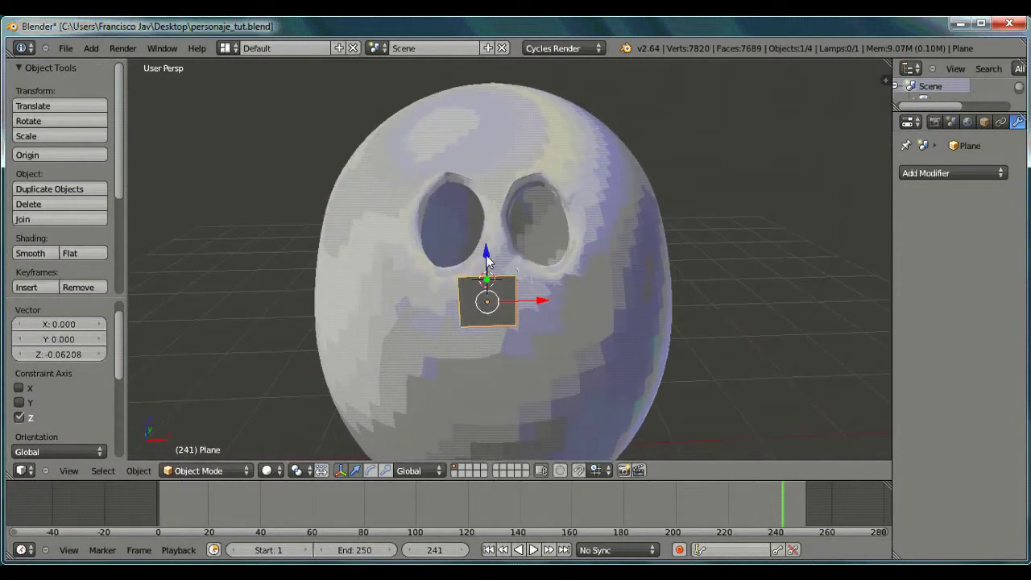
Step: Widen the plane along X into a rectangle and recentre it beneath both eyes
{"action": "left_click_drag", "start_coordinate": [541, 292], "coordinate": [550, 292]}
{"action": "key", "text": "s"}
{"action": "key", "text": "x"}
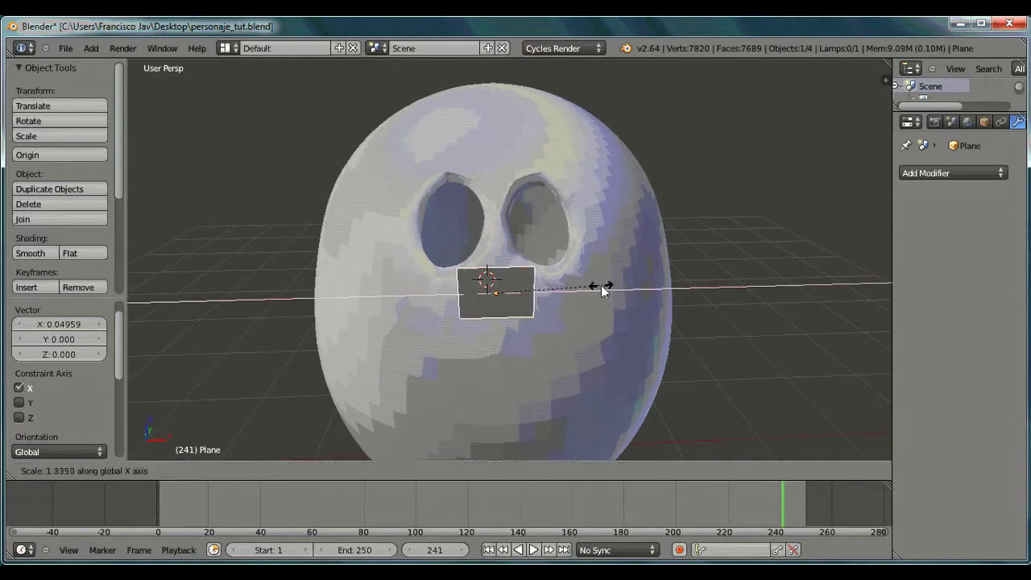
{"action": "left_click", "coordinate": [655, 287]}
{"action": "left_click_drag", "start_coordinate": [495, 245], "coordinate": [505, 271]}
{"action": "key", "text": "s"}
{"action": "left_click", "coordinate": [629, 296]}
{"action": "key", "text": "s"}
{"action": "left_click", "coordinate": [513, 306]}
{"action": "scroll", "coordinate": [511, 343], "scroll_direction": "up", "scroll_amount": 3}
{"action": "middle_click_drag", "start_coordinate": [512, 343], "coordinate": [510, 325]}
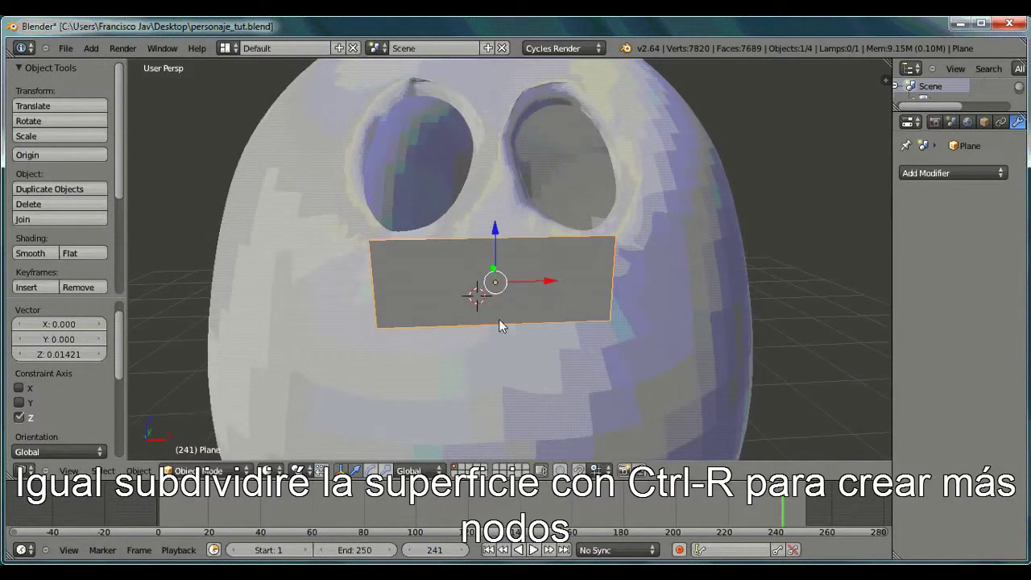
Step: Enter Edit Mode and add two vertical loop cuts that divide the plane into three sections
{"action": "left_click", "coordinate": [194, 471]}
{"action": "left_click", "coordinate": [195, 426]}
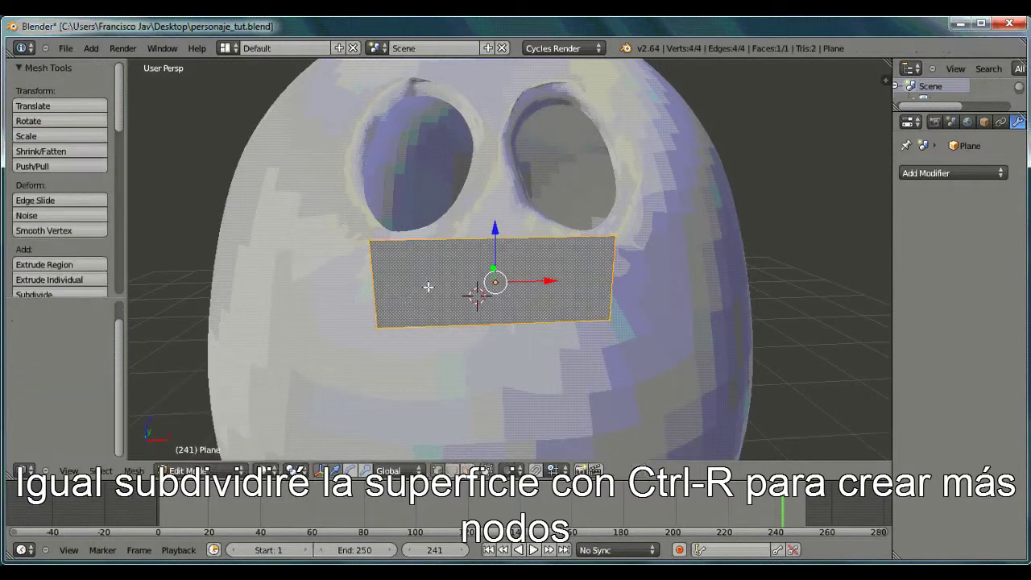
{"action": "key", "text": "ctrl+r"}
{"action": "left_click", "coordinate": [527, 253]}
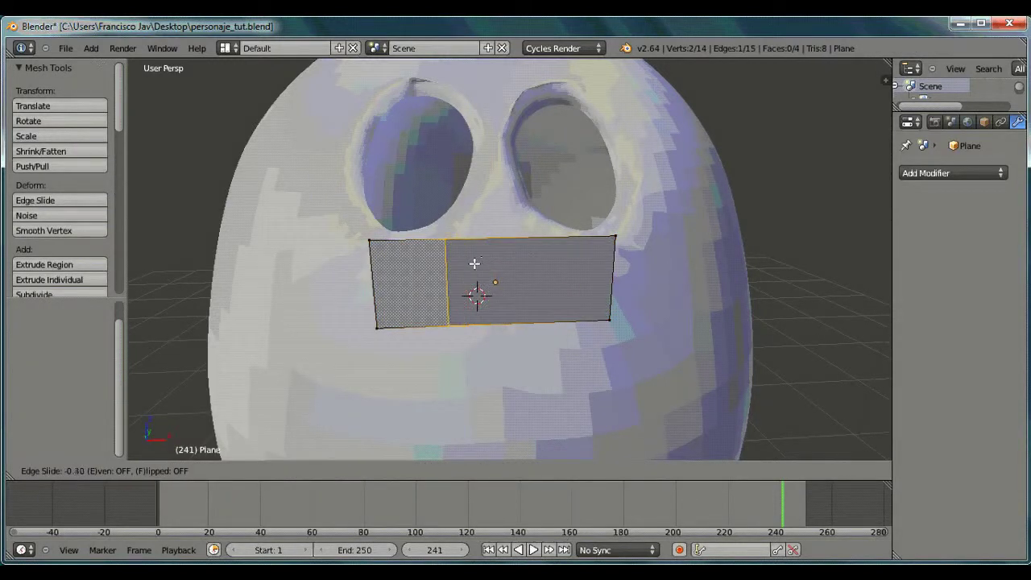
{"action": "left_click", "coordinate": [497, 256]}
{"action": "key", "text": "ctrl+r"}
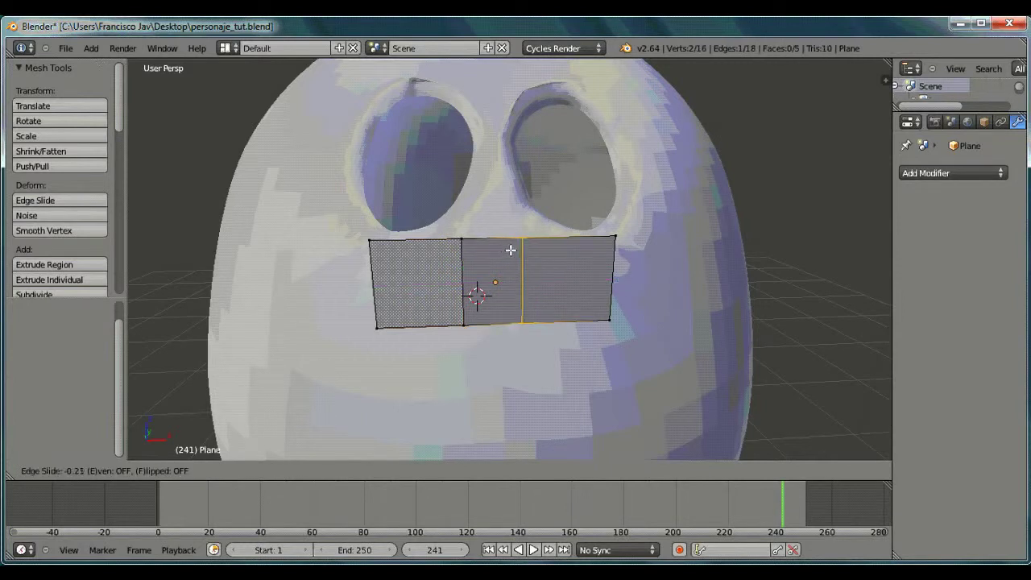
{"action": "right_click", "coordinate": [511, 250]}
Step: Add a centred vertical loop cut to each of the plane's two outer sections
{"action": "key", "text": "ctrl+r"}
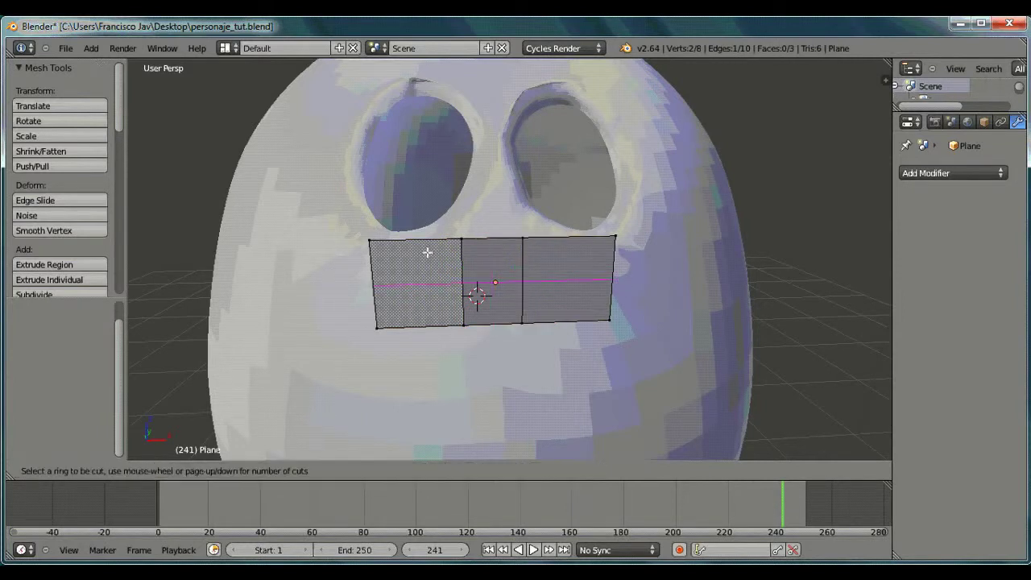
{"action": "left_click", "coordinate": [425, 255]}
{"action": "right_click", "coordinate": [421, 263]}
{"action": "key", "text": "ctrl+r"}
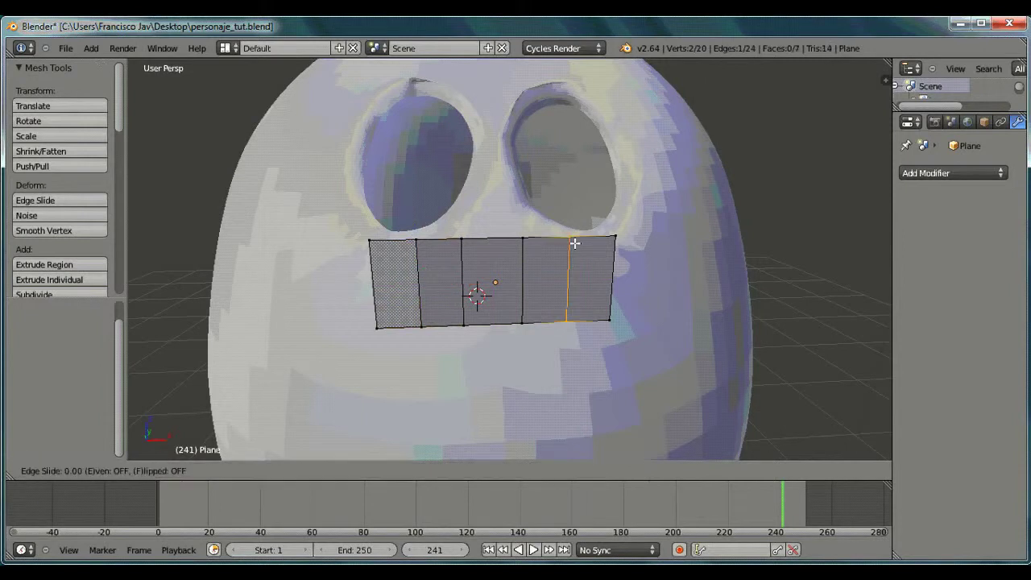
{"action": "right_click", "coordinate": [574, 244]}
Step: Add three horizontal loop cuts across the beak plane
{"action": "key", "text": "ctrl+r"}
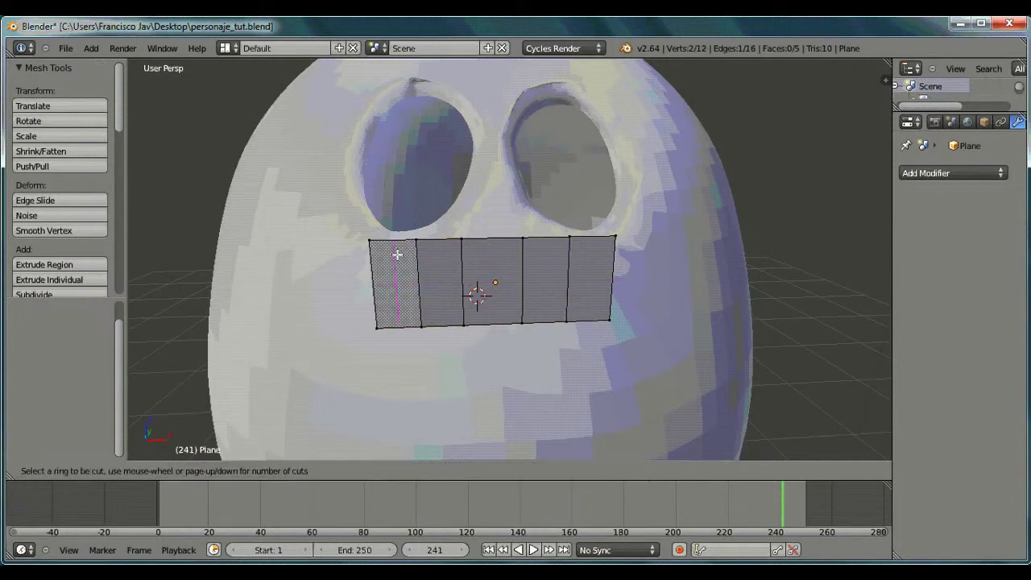
{"action": "left_click", "coordinate": [454, 280]}
{"action": "left_click", "coordinate": [450, 258]}
{"action": "key", "text": "ctrl+r"}
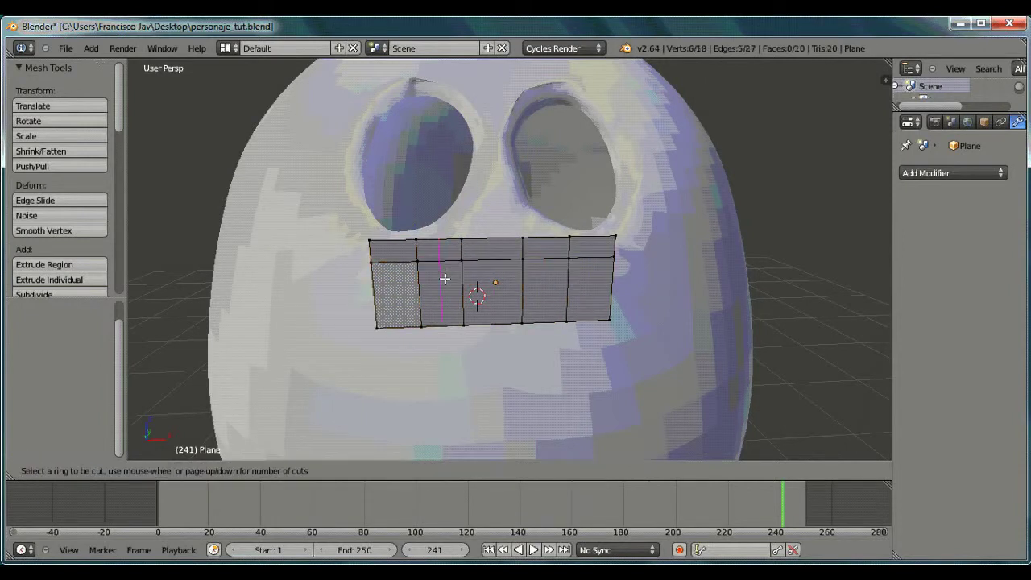
{"action": "left_click", "coordinate": [445, 281]}
{"action": "left_click", "coordinate": [457, 272]}
{"action": "key", "text": "ctrl+r"}
{"action": "left_click", "coordinate": [533, 269]}
{"action": "left_click", "coordinate": [533, 269]}
Step: Lower the plane's upper-left corner vertex and the vertex beside it to begin rounding the beak outline
{"action": "scroll", "coordinate": [534, 270], "scroll_direction": "up", "scroll_amount": 5}
{"action": "right_click", "coordinate": [156, 214]}
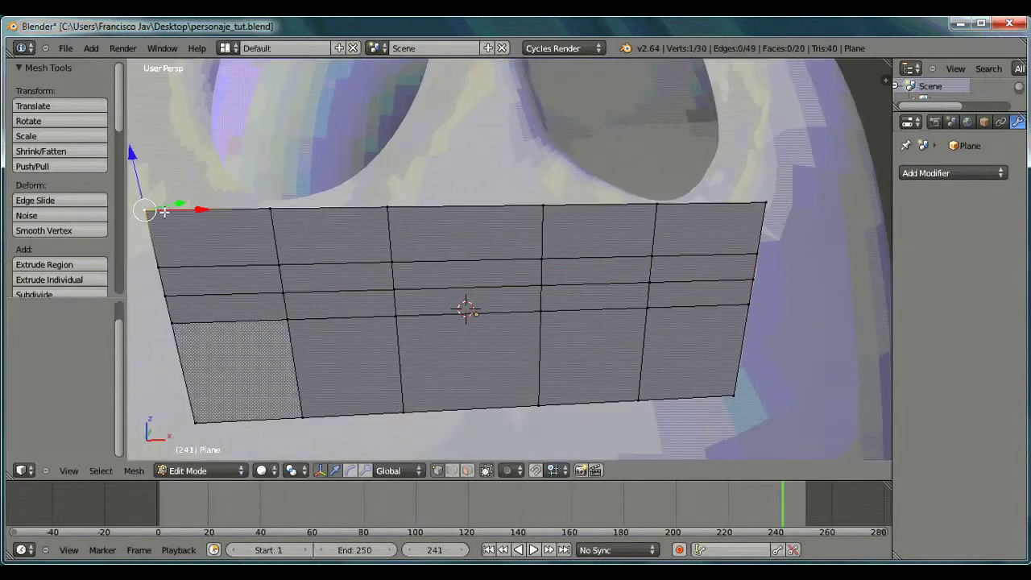
{"action": "left_click_drag", "start_coordinate": [132, 154], "coordinate": [133, 187]}
{"action": "right_click", "coordinate": [272, 208]}
{"action": "left_click_drag", "start_coordinate": [264, 152], "coordinate": [266, 168]}
Step: Add a vertical loop cut through the plane's middle section and arch the upper edge by raising its middle vertices and lowering the right corner
{"action": "key", "text": "ctrl+r"}
{"action": "left_click", "coordinate": [472, 210]}
{"action": "left_click_drag", "start_coordinate": [379, 135], "coordinate": [379, 130]}
{"action": "right_click", "coordinate": [468, 155]}
{"action": "left_click_drag", "start_coordinate": [468, 101], "coordinate": [468, 117]}
{"action": "right_click", "coordinate": [543, 205]}
{"action": "left_click_drag", "start_coordinate": [543, 151], "coordinate": [543, 121]}
{"action": "right_click", "coordinate": [766, 202]}
{"action": "left_click_drag", "start_coordinate": [773, 150], "coordinate": [771, 174]}
Step: Taper the beak's lower edge by moving its outer vertices inward along X and raising the edge
{"action": "left_click_drag", "start_coordinate": [360, 416], "coordinate": [415, 413]}
{"action": "right_click", "coordinate": [638, 401]}
{"action": "left_click_drag", "start_coordinate": [694, 398], "coordinate": [621, 401]}
{"action": "right_click", "coordinate": [483, 408], "text": "alt"}
{"action": "left_click_drag", "start_coordinate": [484, 357], "coordinate": [482, 326]}
{"action": "right_click", "coordinate": [403, 382]}
{"action": "right_click", "coordinate": [739, 369]}
{"action": "left_click_drag", "start_coordinate": [790, 364], "coordinate": [714, 367]}
{"action": "middle_click_drag", "start_coordinate": [604, 302], "coordinate": [520, 337]}
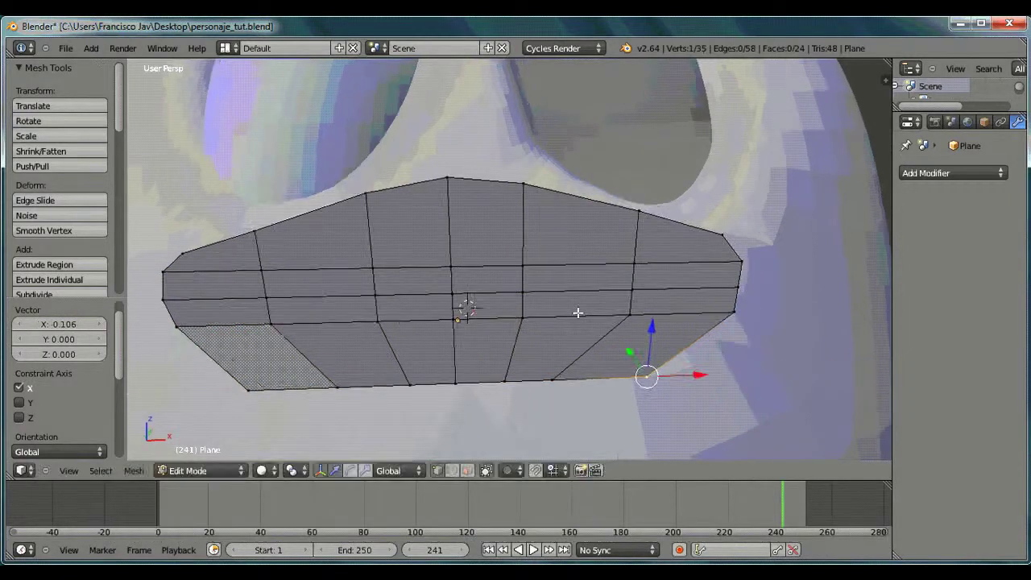
Step: Adjust the beak's upper side corners and offset its lower vertices vertically to round the outline
{"action": "right_click", "coordinate": [149, 255]}
{"action": "left_click_drag", "start_coordinate": [200, 258], "coordinate": [210, 264]}
{"action": "right_click", "coordinate": [139, 281]}
{"action": "right_click", "coordinate": [301, 394]}
{"action": "right_click", "coordinate": [512, 392], "text": "ctrl"}
{"action": "left_click_drag", "start_coordinate": [410, 351], "coordinate": [410, 365]}
{"action": "right_click", "coordinate": [215, 394]}
{"action": "right_click", "coordinate": [608, 391], "text": "shift"}
{"action": "left_click_drag", "start_coordinate": [410, 339], "coordinate": [410, 327]}
{"action": "right_click", "coordinate": [156, 256]}
{"action": "right_click", "coordinate": [672, 250]}
{"action": "left_click_drag", "start_coordinate": [676, 198], "coordinate": [670, 207]}
Step: Lower the central vertices of the beak's lower edge along Z to form a downward point
{"action": "middle_click_drag", "start_coordinate": [303, 388], "coordinate": [341, 358]}
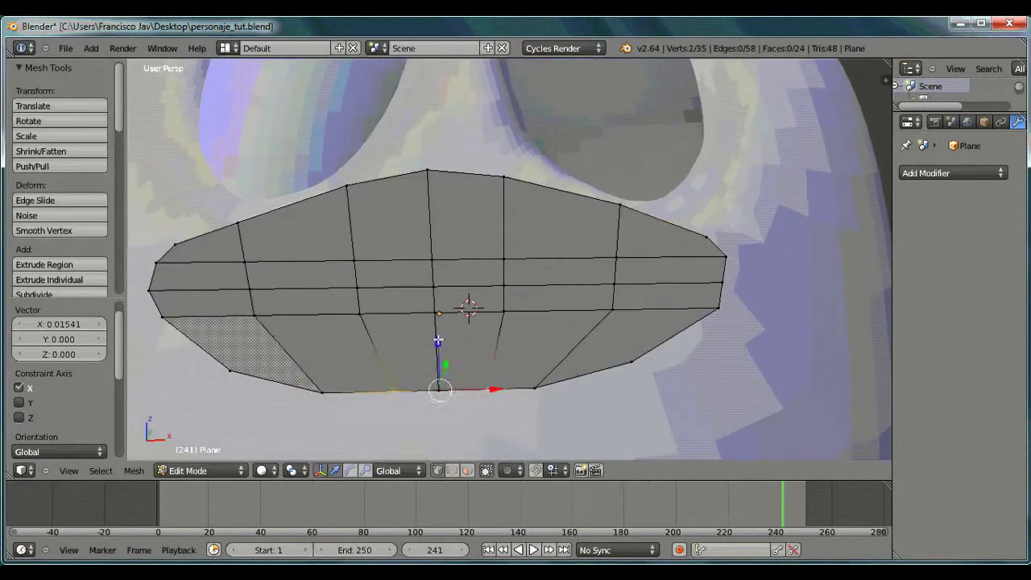
{"action": "key", "text": "g"}
{"action": "key", "text": "z"}
{"action": "left_click", "coordinate": [437, 375]}
{"action": "left_click_drag", "start_coordinate": [393, 373], "coordinate": [393, 380]}
{"action": "right_click", "coordinate": [322, 394]}
{"action": "left_click_drag", "start_coordinate": [316, 346], "coordinate": [320, 368]}
{"action": "right_click", "coordinate": [535, 388]}
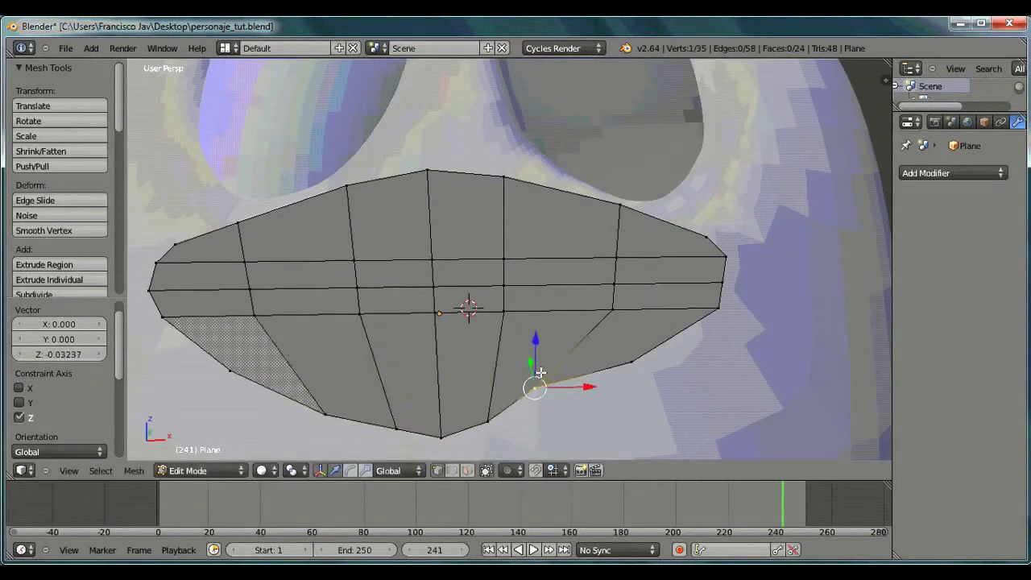
Step: Even out the beak's upper curve and side corners by repositioning individual outline vertices
{"action": "right_click", "coordinate": [352, 193]}
{"action": "left_click", "coordinate": [348, 142]}
{"action": "left_click_drag", "start_coordinate": [347, 133], "coordinate": [347, 137]}
{"action": "right_click", "coordinate": [429, 180]}
{"action": "left_click_drag", "start_coordinate": [428, 126], "coordinate": [428, 131]}
{"action": "right_click", "coordinate": [625, 211]}
{"action": "left_click_drag", "start_coordinate": [676, 205], "coordinate": [652, 204]}
{"action": "left_click_drag", "start_coordinate": [599, 164], "coordinate": [598, 161]}
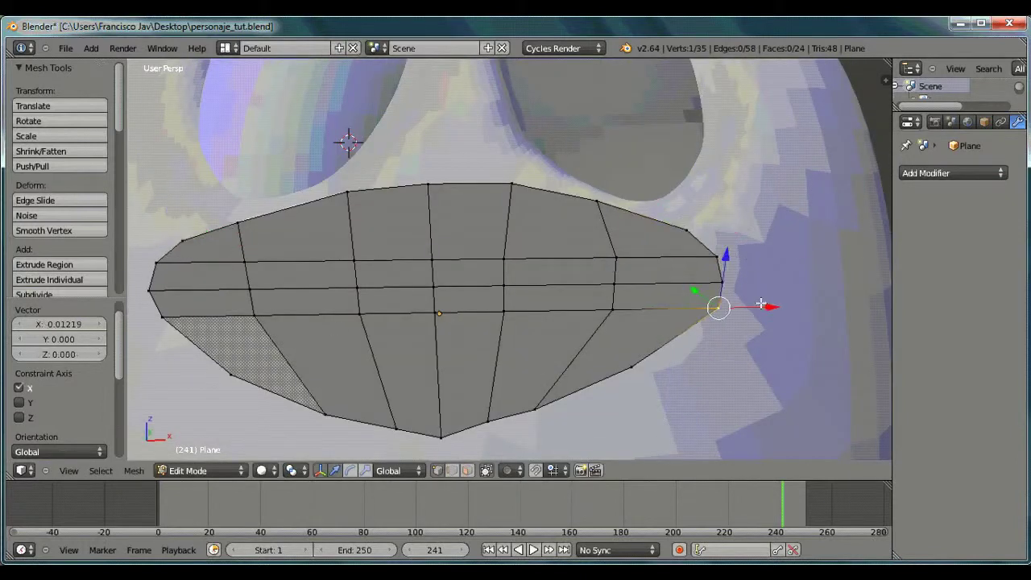
{"action": "right_click", "coordinate": [163, 317]}
{"action": "left_click_drag", "start_coordinate": [221, 317], "coordinate": [212, 317]}
Step: Refine the vertices around the beak's lower tip, lower the tip about 0.019 along Z, and return to Object Mode
{"action": "middle_click_drag", "start_coordinate": [242, 355], "coordinate": [343, 380]}
{"action": "scroll", "coordinate": [343, 379], "scroll_direction": "down", "scroll_amount": 5}
{"action": "scroll", "coordinate": [403, 355], "scroll_direction": "up", "scroll_amount": 5}
{"action": "left_click_drag", "start_coordinate": [477, 324], "coordinate": [477, 338]}
{"action": "left_click_drag", "start_coordinate": [383, 338], "coordinate": [383, 348]}
{"action": "left_click_drag", "start_coordinate": [476, 400], "coordinate": [470, 399]}
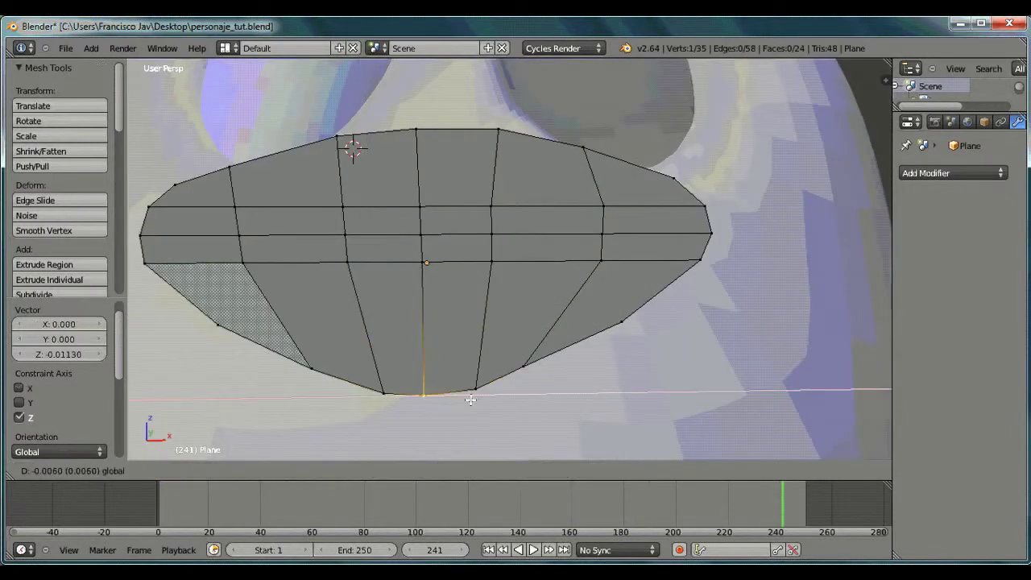
{"action": "left_click", "coordinate": [421, 352]}
{"action": "scroll", "coordinate": [602, 327], "scroll_direction": "down", "scroll_amount": 3}
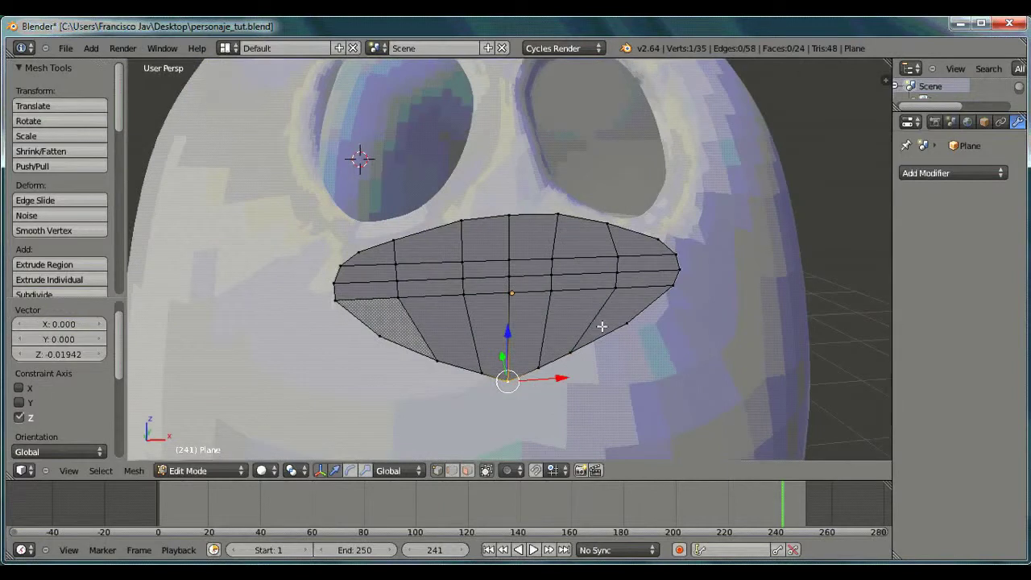
{"action": "left_click", "coordinate": [201, 471]}
{"action": "left_click", "coordinate": [185, 456]}
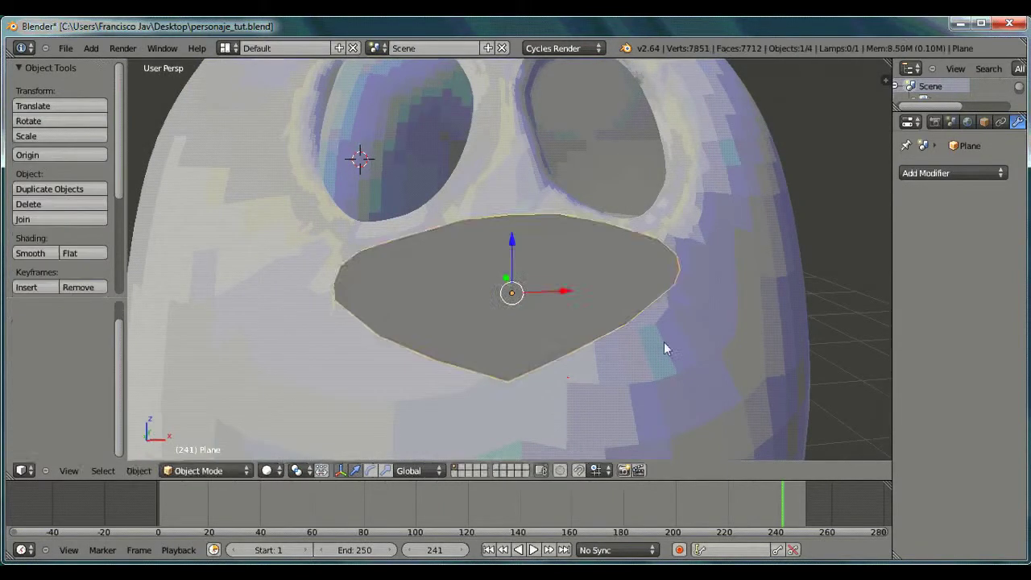
Step: Resize the flat beak and reposition it against the body just below the eyes
{"action": "key", "text": "s"}
{"action": "left_click", "coordinate": [687, 332]}
{"action": "mouse_move", "coordinate": [640, 274]}
{"action": "middle_mouse_down"}
{"action": "mouse_move", "coordinate": [690, 287]}
{"action": "mouse_move", "coordinate": [645, 286]}
{"action": "middle_mouse_up"}
{"action": "left_click_drag", "start_coordinate": [516, 307], "coordinate": [518, 299]}
{"action": "middle_click_drag", "start_coordinate": [622, 331], "coordinate": [713, 318]}
{"action": "left_click_drag", "start_coordinate": [739, 289], "coordinate": [741, 300]}
{"action": "left_click_drag", "start_coordinate": [680, 316], "coordinate": [678, 313]}
{"action": "key", "text": "y"}
{"action": "left_click", "coordinate": [676, 319]}
{"action": "middle_click_drag", "start_coordinate": [677, 319], "coordinate": [652, 375]}
Step: In Edit Mode, select the beak's outer outline edges and extrude them in place
{"action": "left_click", "coordinate": [208, 464]}
{"action": "left_click", "coordinate": [187, 433]}
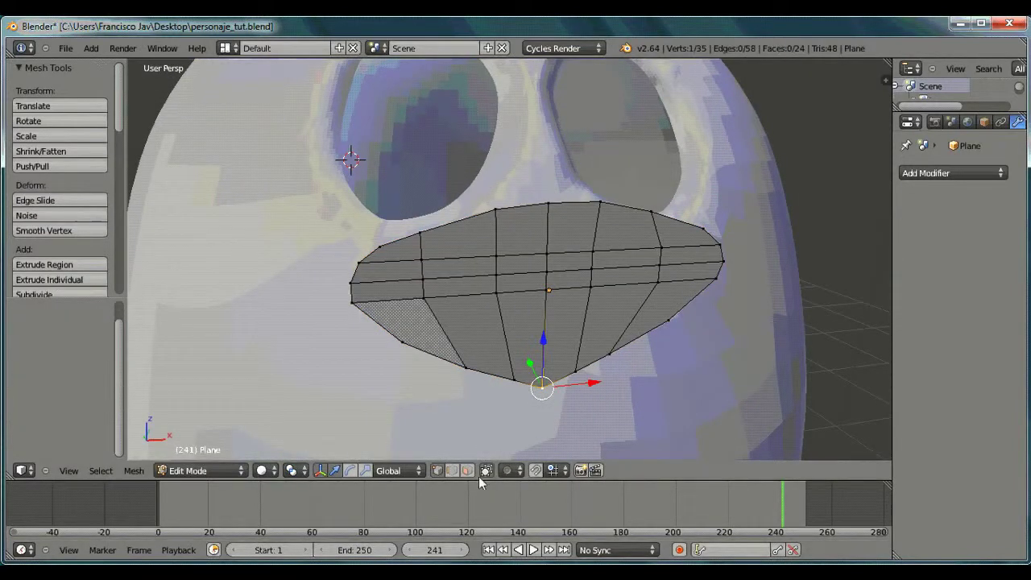
{"action": "key", "text": "a"}
{"action": "key", "text": "a"}
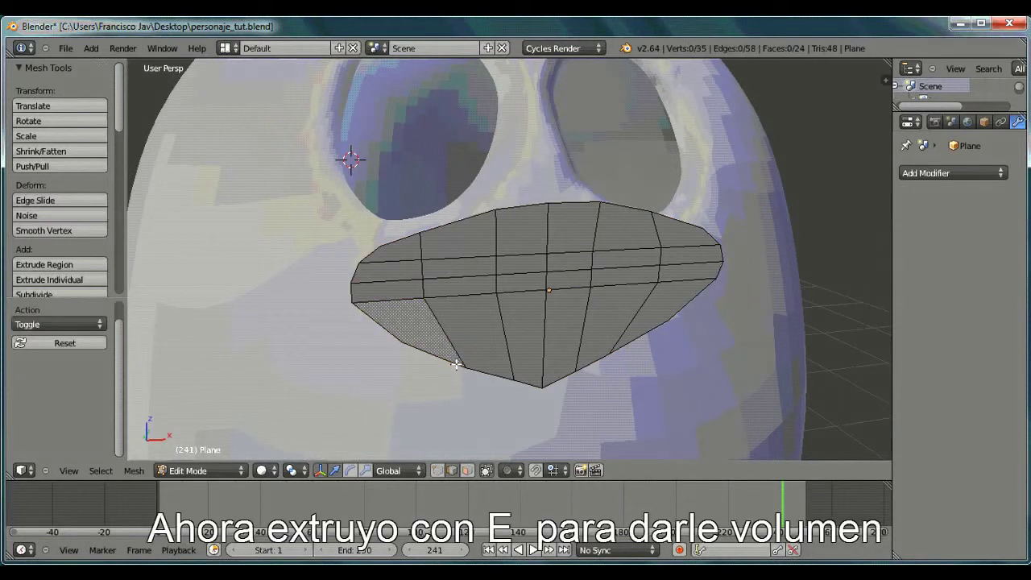
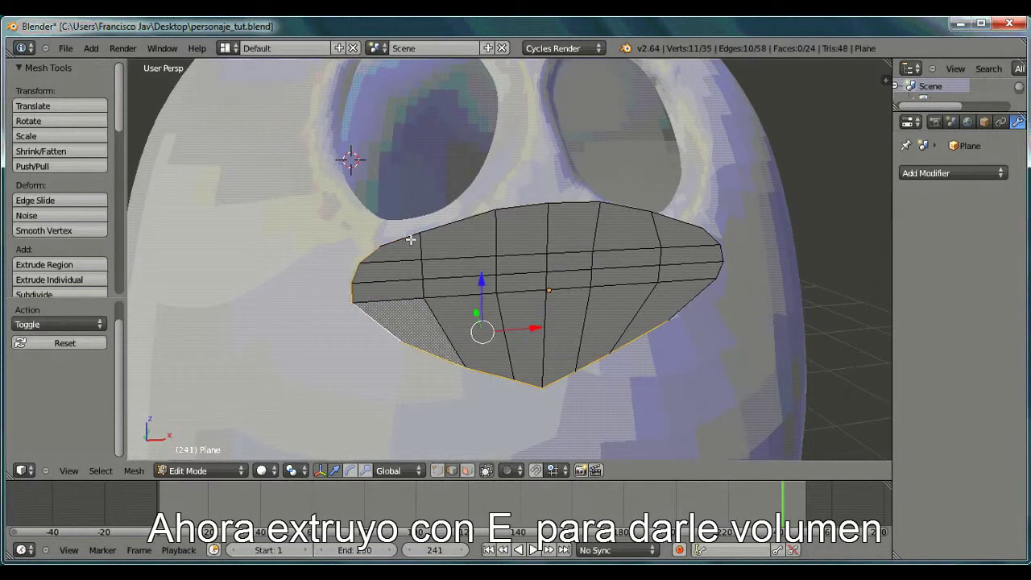
{"action": "key", "text": "e"}
{"action": "right_click", "coordinate": [706, 339]}
{"action": "middle_click_drag", "start_coordinate": [706, 338], "coordinate": [750, 357]}
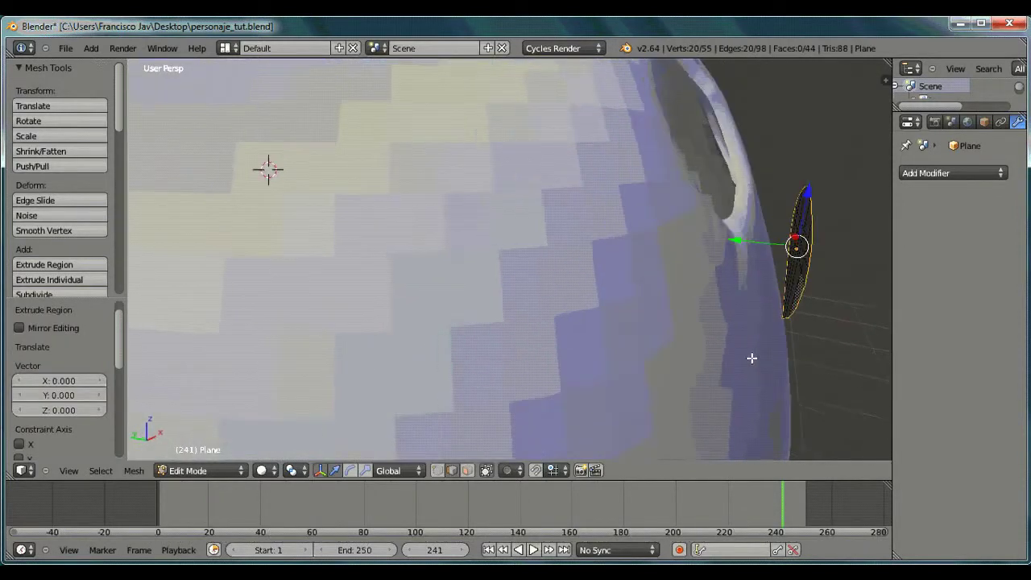
Step: Move the extruded beak outline forward along Y, away from the face
{"action": "key", "text": "KP_1"}
{"action": "key", "text": "KP_3"}
{"action": "scroll", "coordinate": [290, 267], "scroll_direction": "down", "scroll_amount": 1}
{"action": "middle_click_drag", "start_coordinate": [289, 268], "coordinate": [685, 334]}
{"action": "key", "text": "g"}
{"action": "key", "text": "y"}
{"action": "left_click", "coordinate": [326, 225]}
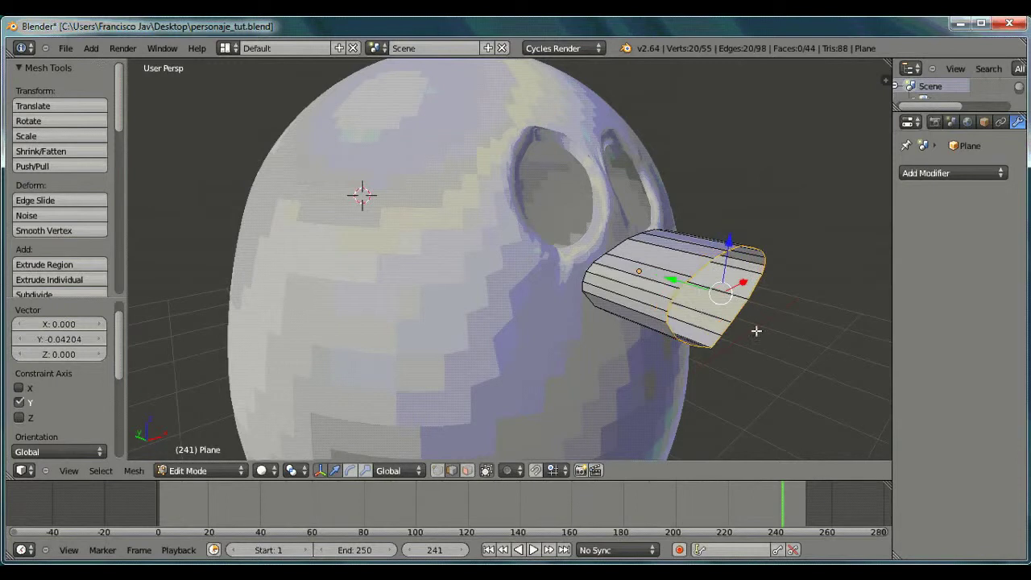
Step: Scale down the beak's front outline and adjust its depth along Y to taper the shape
{"action": "key", "text": "s"}
{"action": "left_click", "coordinate": [781, 309]}
{"action": "middle_click_drag", "start_coordinate": [782, 309], "coordinate": [709, 322]}
{"action": "key", "text": "g"}
{"action": "key", "text": "y"}
{"action": "left_click", "coordinate": [666, 311]}
{"action": "key", "text": "g"}
{"action": "key", "text": "y"}
{"action": "left_click", "coordinate": [670, 313]}
Step: Extrude another ring from the beak's front outline, offset it forward and scale it down
{"action": "key", "text": "e"}
{"action": "right_click", "coordinate": [644, 304]}
{"action": "left_click_drag", "start_coordinate": [537, 279], "coordinate": [552, 295]}
{"action": "key", "text": "s"}
{"action": "left_click", "coordinate": [561, 305]}
{"action": "middle_click_drag", "start_coordinate": [560, 304], "coordinate": [595, 303]}
{"action": "left_click_drag", "start_coordinate": [614, 288], "coordinate": [611, 288]}
{"action": "key", "text": "s"}
{"action": "left_click", "coordinate": [660, 298]}
Step: Extrude and shrink successive rings to narrow the beak toward its tip
{"action": "key", "text": "e"}
{"action": "key", "text": "s"}
{"action": "key", "text": "e"}
{"action": "key", "text": "s"}
{"action": "scroll", "coordinate": [743, 373], "scroll_direction": "up", "scroll_amount": 3}
{"action": "middle_click_drag", "start_coordinate": [744, 373], "coordinate": [699, 355]}
{"action": "key", "text": "e"}
{"action": "left_click_drag", "start_coordinate": [696, 346], "coordinate": [705, 351]}
{"action": "middle_click_drag", "start_coordinate": [704, 352], "coordinate": [671, 282]}
Step: Undo the last tip adjustment, extrude one more ring and shrink it to about half size
{"action": "key", "text": "ctrl+z"}
{"action": "scroll", "coordinate": [637, 336], "scroll_direction": "down", "scroll_amount": 4}
{"action": "scroll", "coordinate": [637, 336], "scroll_direction": "up", "scroll_amount": 4}
{"action": "key", "text": "e"}
{"action": "key", "text": "s"}
{"action": "left_click", "coordinate": [668, 273]}
{"action": "key", "text": "s"}
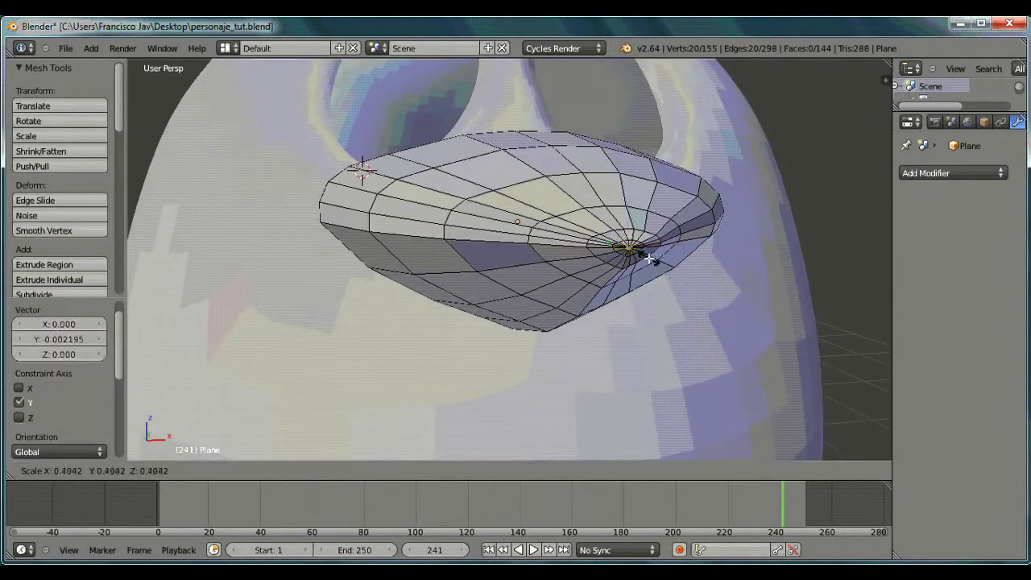
{"action": "left_click", "coordinate": [650, 258]}
Step: Return to Object Mode, rescale the whole beak and reposition it against the face beneath the eyes
{"action": "scroll", "coordinate": [516, 290], "scroll_direction": "down", "scroll_amount": 6}
{"action": "middle_click_drag", "start_coordinate": [449, 303], "coordinate": [527, 315]}
{"action": "key", "text": "Tab"}
{"action": "left_click_drag", "start_coordinate": [562, 248], "coordinate": [552, 246]}
{"action": "middle_click_drag", "start_coordinate": [628, 278], "coordinate": [557, 267]}
{"action": "key", "text": "s"}
{"action": "left_click", "coordinate": [649, 264]}
{"action": "left_click_drag", "start_coordinate": [498, 234], "coordinate": [496, 272]}
{"action": "middle_click_drag", "start_coordinate": [497, 272], "coordinate": [585, 269]}
{"action": "left_click_drag", "start_coordinate": [543, 272], "coordinate": [541, 271]}
{"action": "middle_click_drag", "start_coordinate": [685, 246], "coordinate": [596, 246]}
{"action": "scroll", "coordinate": [477, 277], "scroll_direction": "up", "scroll_amount": 4}
Step: In Edit Mode, adjust the edge loops near the beak's tip, scaling the second loop by 1.485
{"action": "key", "text": "Tab"}
{"action": "right_click", "coordinate": [798, 318], "text": "alt"}
{"action": "left_click_drag", "start_coordinate": [728, 316], "coordinate": [760, 326]}
{"action": "key", "text": "s"}
{"action": "left_click", "coordinate": [710, 311]}
{"action": "right_click", "coordinate": [819, 345], "text": "alt"}
{"action": "key", "text": "s"}
{"action": "left_click", "coordinate": [858, 292]}
Step: Display the model in wireframe, select the beak's tip vertices and move them about -0.018 along Y
{"action": "middle_click_drag", "start_coordinate": [702, 330], "coordinate": [768, 319]}
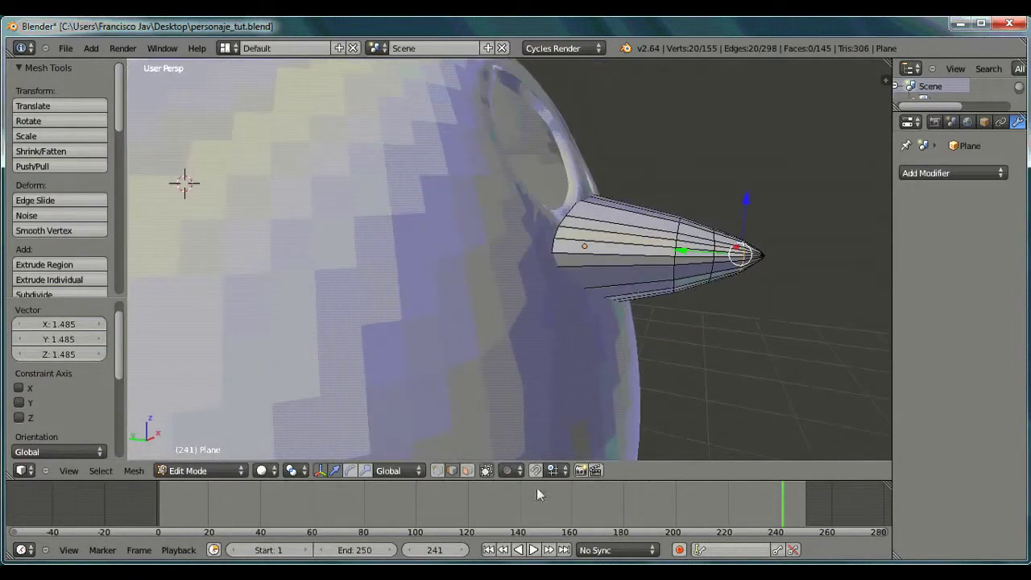
{"action": "left_click", "coordinate": [269, 472]}
{"action": "left_click", "coordinate": [290, 437]}
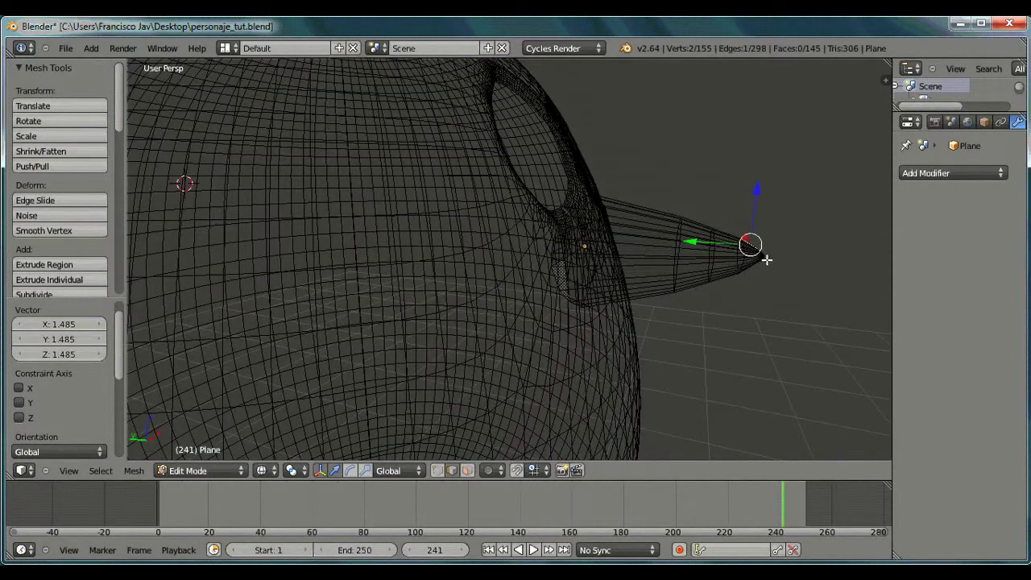
{"action": "left_click_drag", "start_coordinate": [755, 223], "coordinate": [754, 222]}
{"action": "middle_click_drag", "start_coordinate": [780, 262], "coordinate": [741, 321]}
{"action": "left_click_drag", "start_coordinate": [734, 322], "coordinate": [719, 319]}
{"action": "key", "text": "g"}
{"action": "key", "text": "y"}
{"action": "left_click", "coordinate": [738, 314]}
Step: Enlarge the beak's tip to blunt it and return to Object Mode with solid shading
{"action": "key", "text": "s"}
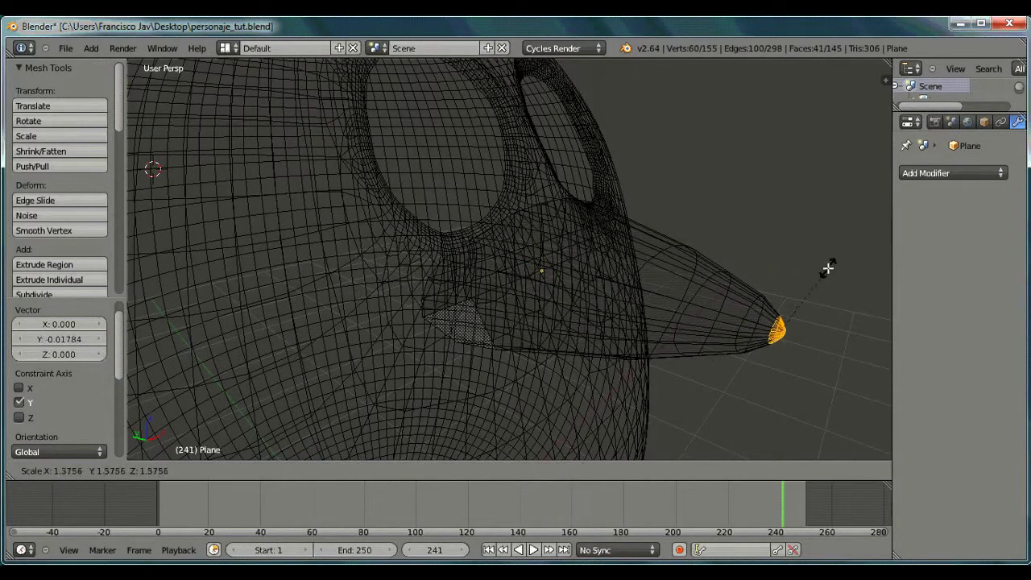
{"action": "left_click", "coordinate": [828, 268]}
{"action": "left_click", "coordinate": [226, 472]}
{"action": "left_click", "coordinate": [193, 458]}
{"action": "left_click", "coordinate": [266, 471]}
{"action": "left_click", "coordinate": [293, 424]}
{"action": "mouse_move", "coordinate": [293, 424]}
{"action": "middle_mouse_down"}
{"action": "mouse_move", "coordinate": [583, 341]}
{"action": "mouse_move", "coordinate": [444, 336]}
{"action": "mouse_move", "coordinate": [623, 347]}
{"action": "mouse_move", "coordinate": [440, 348]}
{"action": "mouse_move", "coordinate": [539, 311]}
{"action": "middle_mouse_up"}
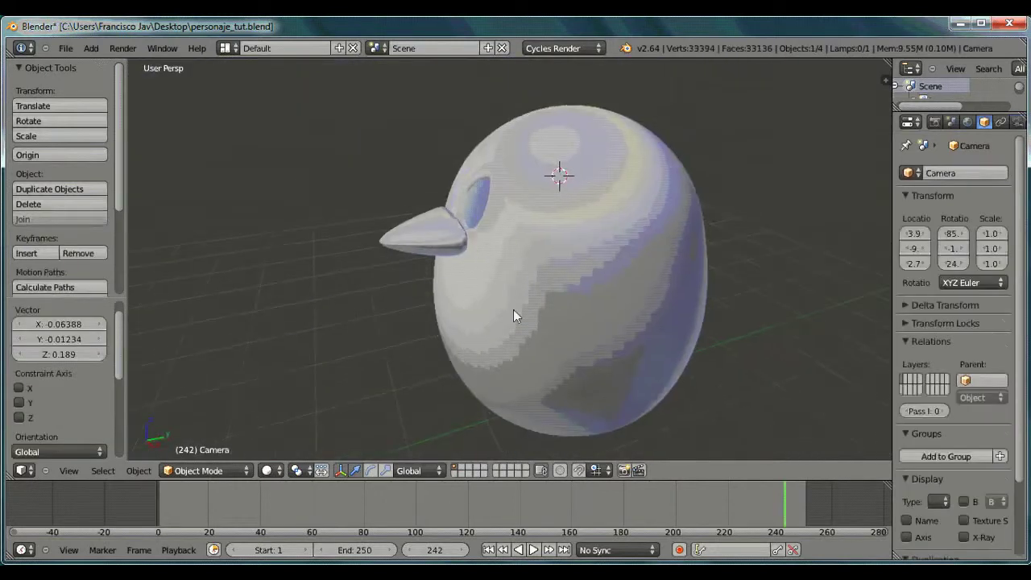
Step: Add a cube mesh and scale it down to about 0.2 of its size
{"action": "left_click", "coordinate": [91, 48]}
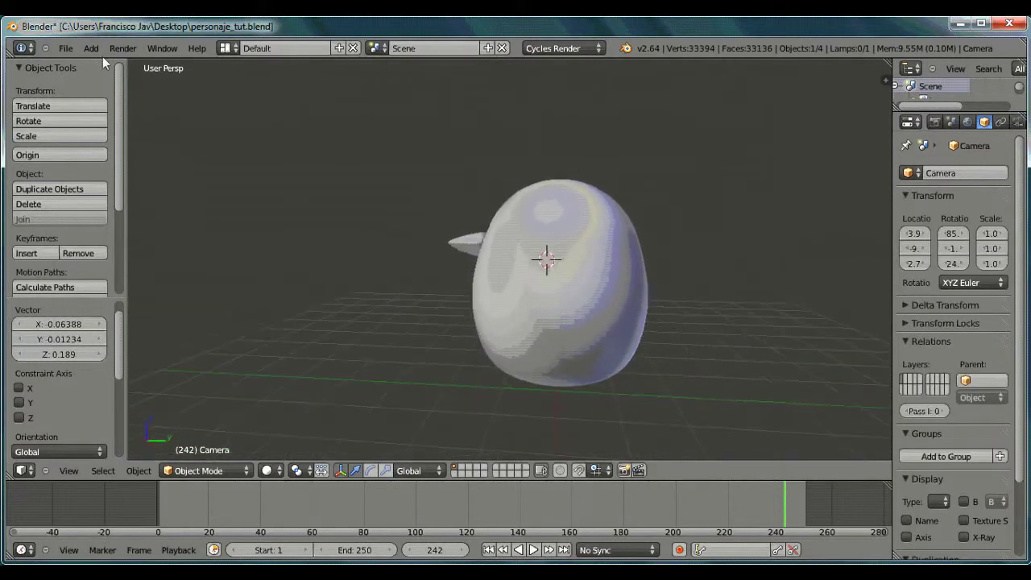
{"action": "left_click", "coordinate": [91, 48]}
{"action": "mouse_move", "coordinate": [102, 69]}
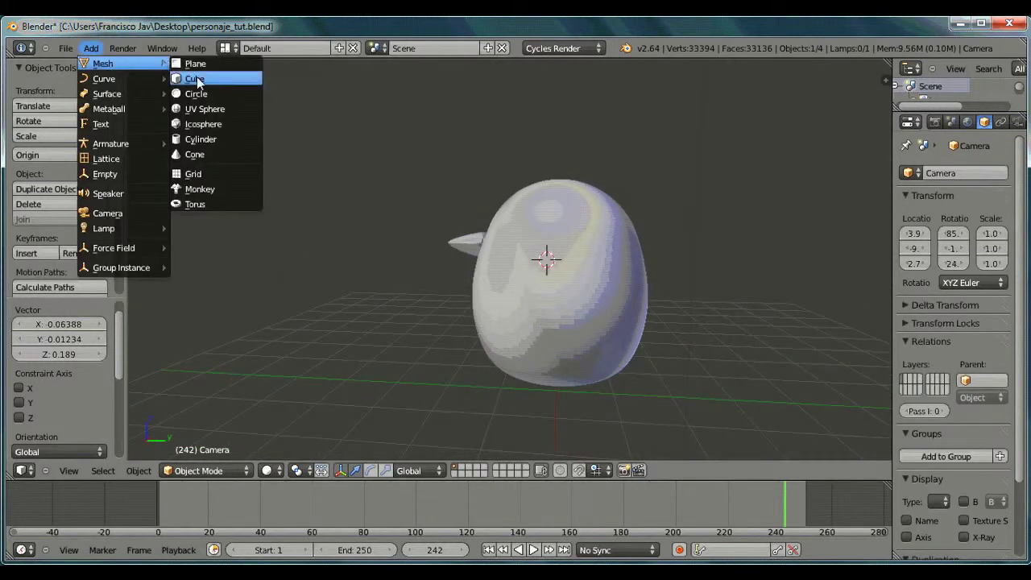
{"action": "left_click", "coordinate": [197, 80]}
{"action": "middle_click_drag", "start_coordinate": [531, 266], "coordinate": [547, 287]}
{"action": "key", "text": "s"}
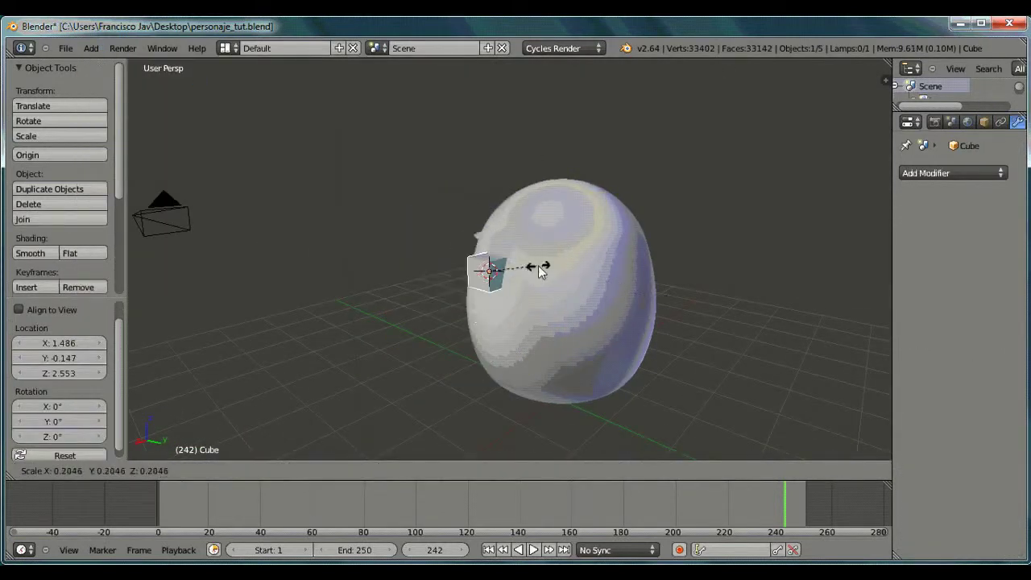
{"action": "left_click", "coordinate": [541, 266]}
Step: Move the small cube beside the body and flatten it along X
{"action": "left_click_drag", "start_coordinate": [489, 224], "coordinate": [491, 208]}
{"action": "middle_click_drag", "start_coordinate": [518, 278], "coordinate": [649, 241]}
{"action": "left_click_drag", "start_coordinate": [643, 239], "coordinate": [654, 240]}
{"action": "key", "text": "s"}
{"action": "middle_click_drag", "start_coordinate": [668, 251], "coordinate": [593, 238]}
{"action": "key", "text": "x"}
{"action": "left_click", "coordinate": [632, 242]}
Step: Reposition the flattened cube along Z and X so it sits against the body's side
{"action": "left_click_drag", "start_coordinate": [617, 280], "coordinate": [608, 275]}
{"action": "middle_click_drag", "start_coordinate": [608, 275], "coordinate": [650, 214]}
{"action": "scroll", "coordinate": [669, 218], "scroll_direction": "up", "scroll_amount": 2}
{"action": "left_click_drag", "start_coordinate": [689, 224], "coordinate": [704, 282]}
{"action": "key", "text": "z"}
{"action": "key", "text": "x"}
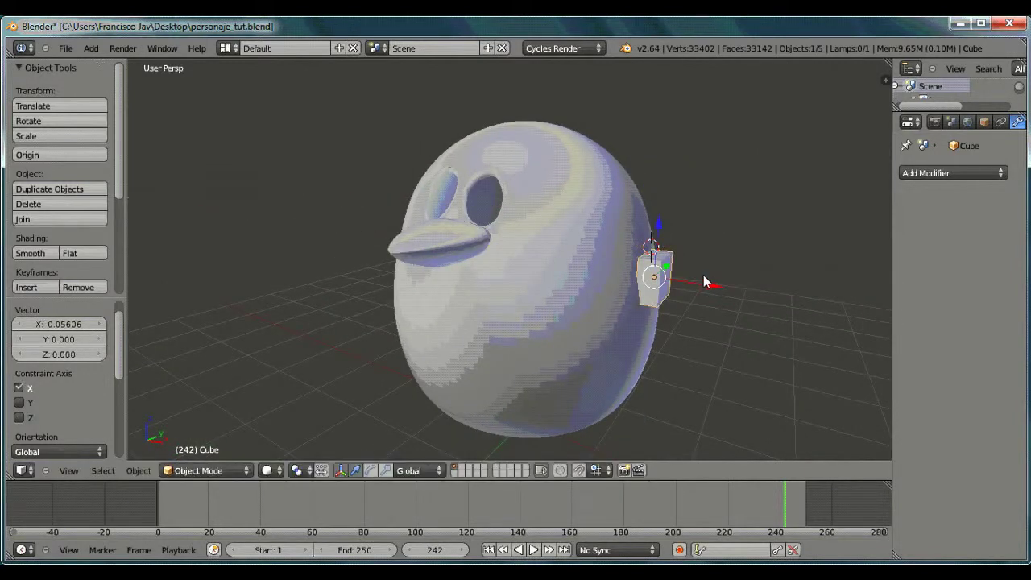
{"action": "scroll", "coordinate": [709, 280], "scroll_direction": "up", "scroll_amount": 2}
{"action": "middle_click_drag", "start_coordinate": [709, 280], "coordinate": [662, 284]}
{"action": "left_click_drag", "start_coordinate": [767, 343], "coordinate": [781, 346]}
{"action": "middle_click_drag", "start_coordinate": [734, 351], "coordinate": [288, 322]}
Step: Tilt the cube around Y and shift it about -0.019 along X toward the body
{"action": "key", "text": "r"}
{"action": "right_click", "coordinate": [806, 316]}
{"action": "key", "text": "r"}
{"action": "key", "text": "y"}
{"action": "left_click", "coordinate": [827, 311]}
{"action": "key", "text": "g"}
{"action": "key", "text": "x"}
{"action": "left_click", "coordinate": [240, 315]}
Step: Rotate the cube about -8.8° around Y to follow the slope of the body's side
{"action": "key", "text": "r"}
{"action": "key", "text": "y"}
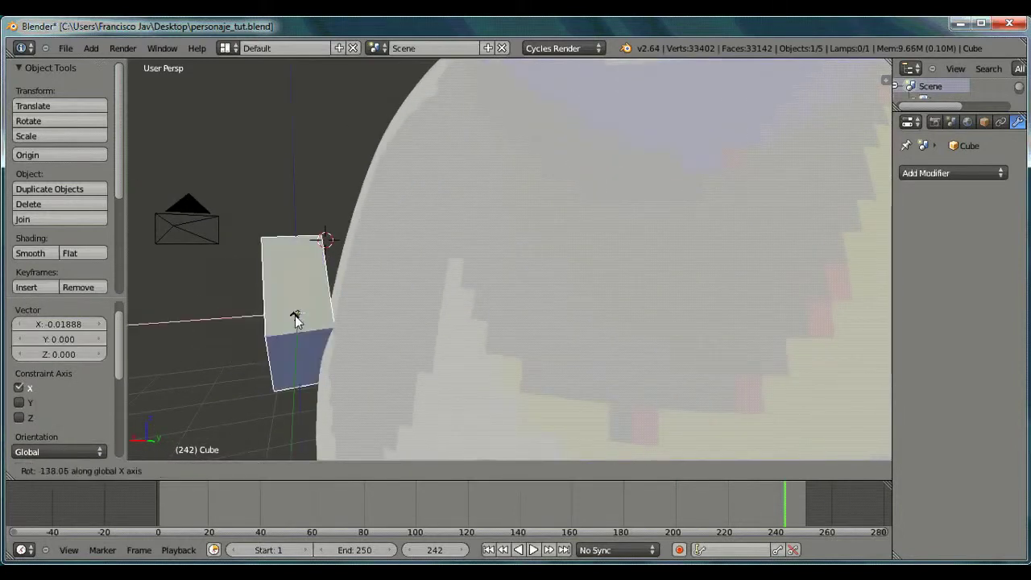
{"action": "left_click", "coordinate": [405, 324]}
{"action": "middle_click_drag", "start_coordinate": [404, 324], "coordinate": [460, 329]}
{"action": "scroll", "coordinate": [631, 330], "scroll_direction": "down", "scroll_amount": 3}
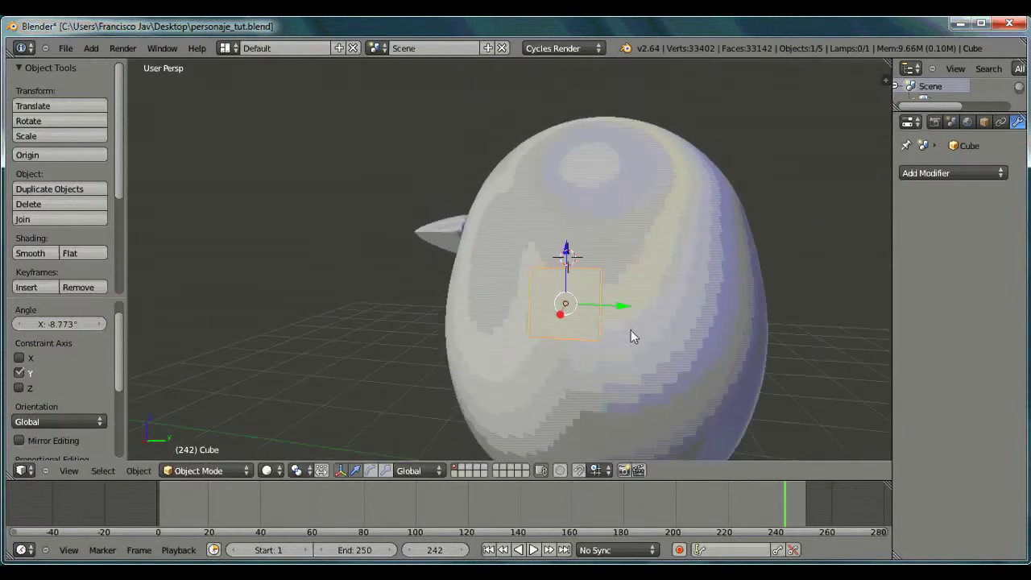
Step: Scale the cube by 1.11 along Y and fine-tune its size once more
{"action": "key", "text": "s"}
{"action": "key", "text": "x"}
{"action": "key", "text": "y"}
{"action": "left_click", "coordinate": [660, 309]}
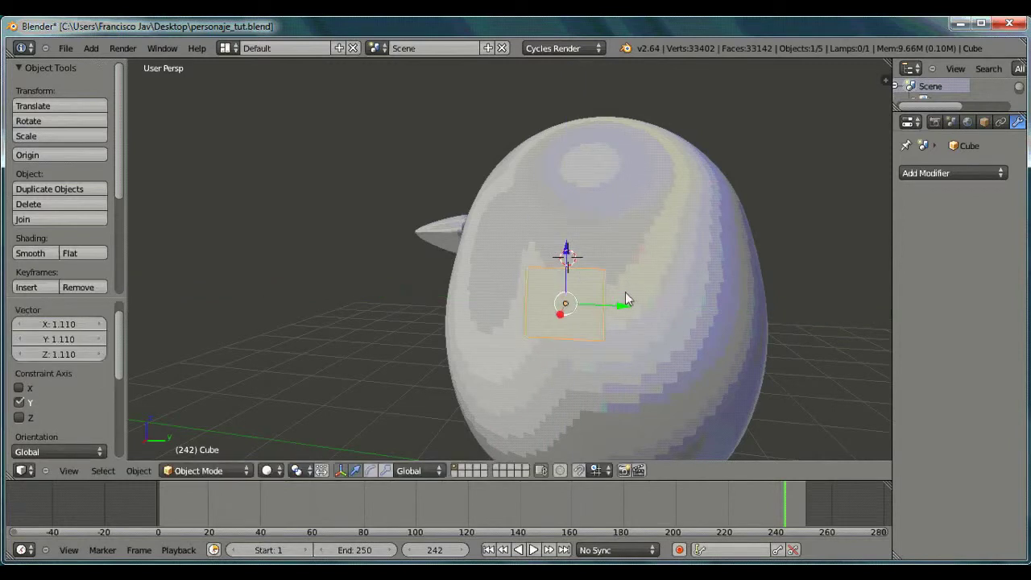
{"action": "key", "text": "s"}
{"action": "left_click", "coordinate": [654, 307]}
{"action": "middle_click_drag", "start_coordinate": [654, 307], "coordinate": [538, 342]}
Step: In Edit Mode, select the cube's top face and adjust its height along Z, finishing with a -0.208 move
{"action": "left_click", "coordinate": [198, 470]}
{"action": "left_click", "coordinate": [176, 436]}
{"action": "right_click", "coordinate": [580, 360]}
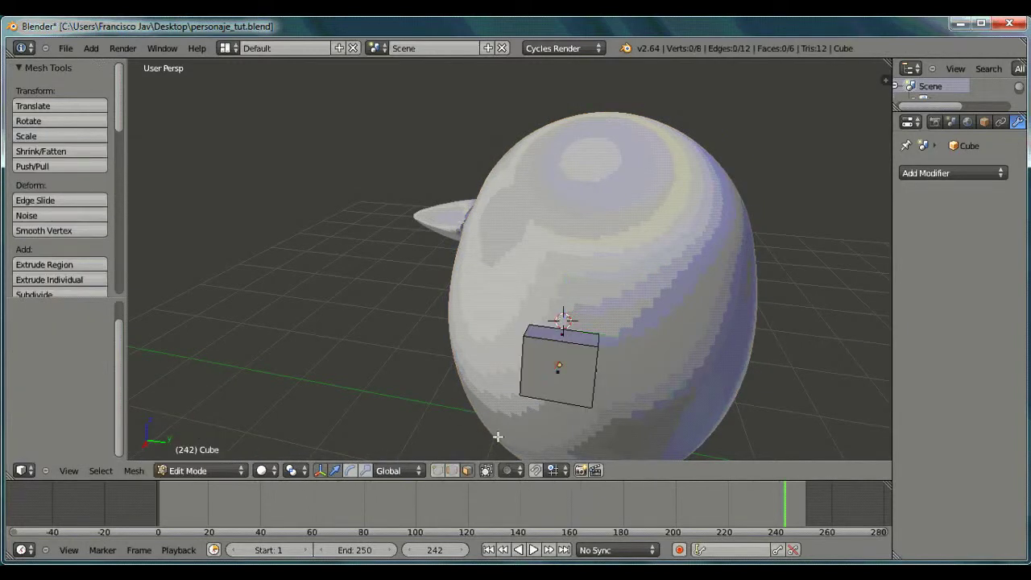
{"action": "left_click_drag", "start_coordinate": [564, 292], "coordinate": [573, 225]}
{"action": "middle_click_drag", "start_coordinate": [484, 274], "coordinate": [564, 260]}
{"action": "key", "text": "g"}
{"action": "key", "text": "z"}
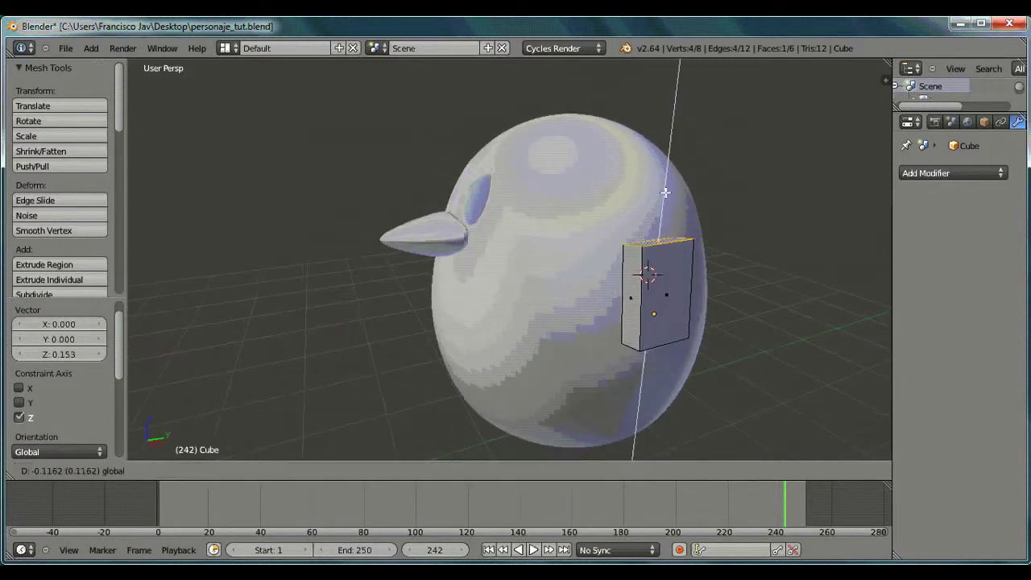
{"action": "left_click", "coordinate": [662, 203]}
{"action": "middle_click_drag", "start_coordinate": [661, 203], "coordinate": [587, 285]}
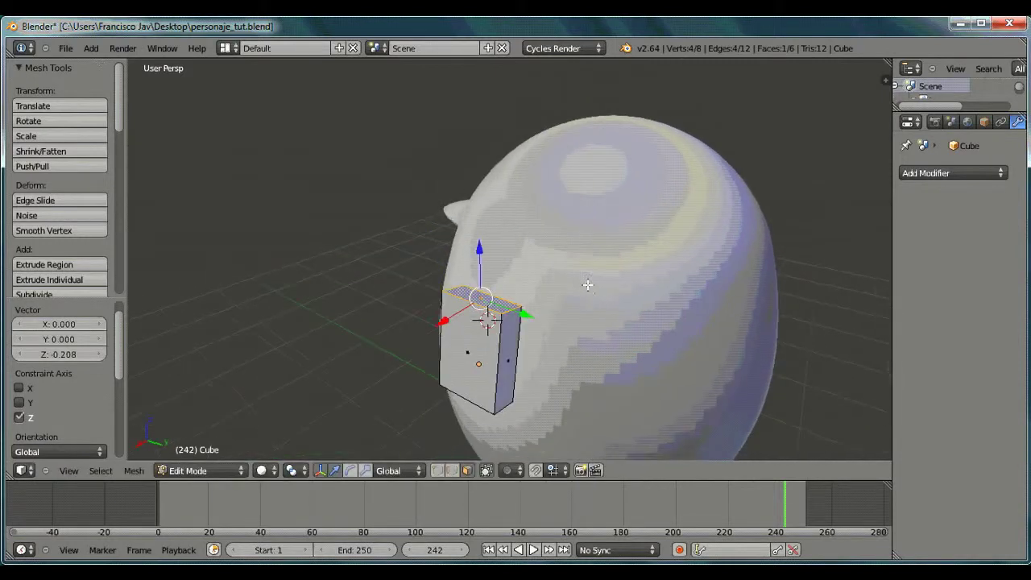
Step: Extrude the cube's top face upward by about 0.16 and scale it to 0.84
{"action": "key", "text": "e"}
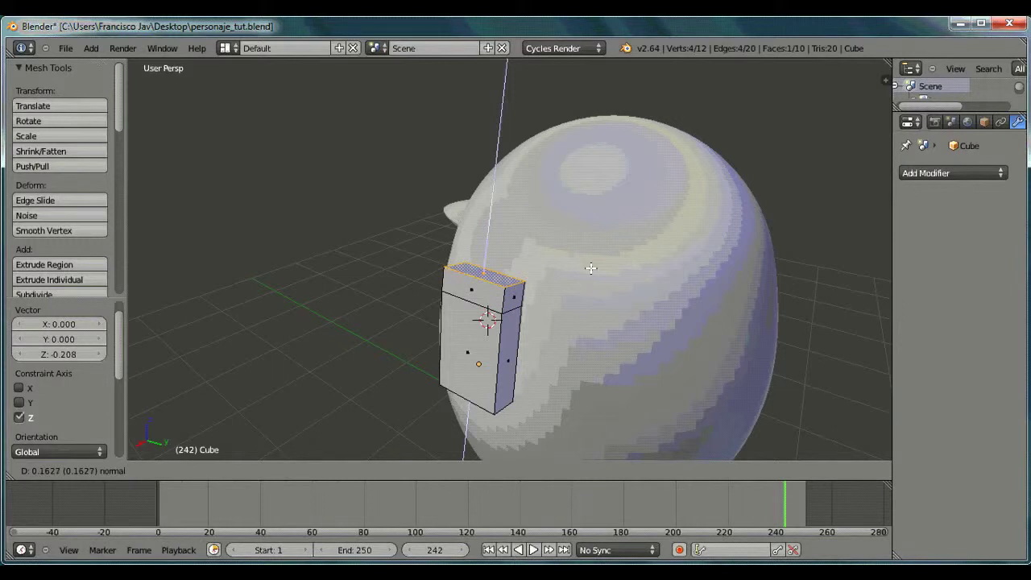
{"action": "left_click", "coordinate": [589, 267]}
{"action": "middle_click_drag", "start_coordinate": [589, 267], "coordinate": [691, 294]}
{"action": "key", "text": "s"}
{"action": "left_click", "coordinate": [681, 290]}
Step: Extrude the narrowed top face upward by about 0.15 and scale it to 0.726 to round the shoulder
{"action": "key", "text": "e"}
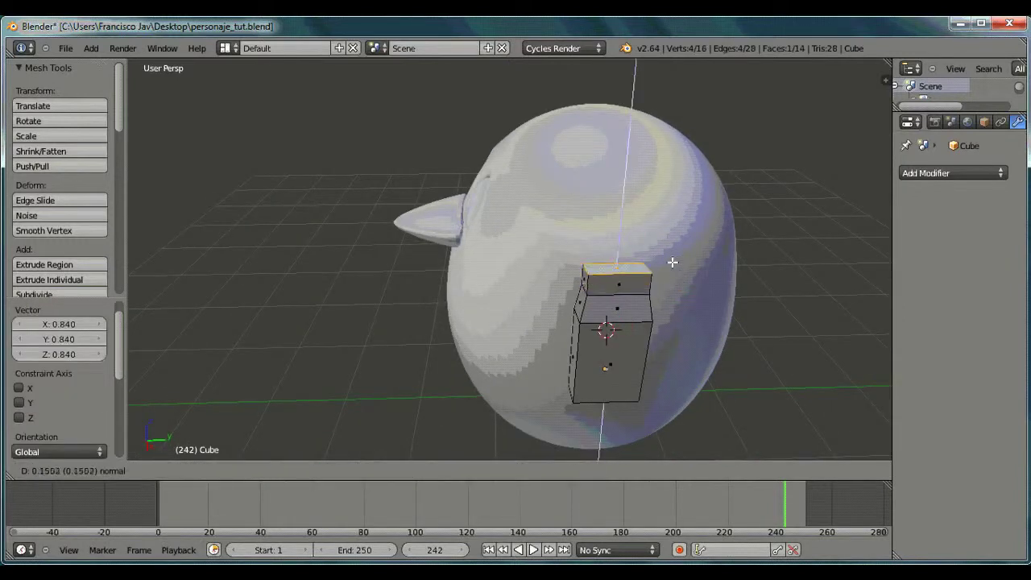
{"action": "left_click", "coordinate": [673, 263]}
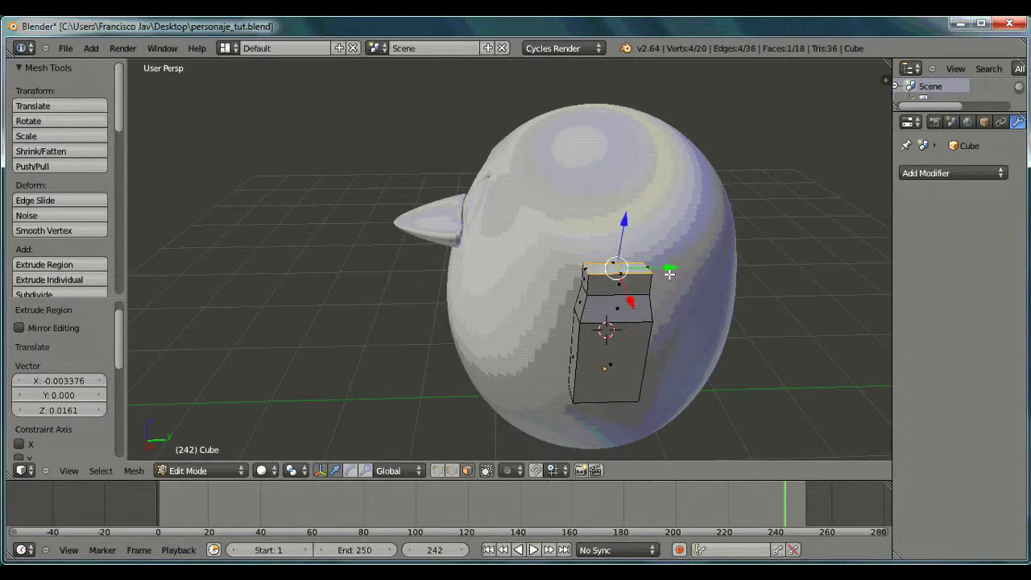
{"action": "key", "text": "s"}
{"action": "left_click", "coordinate": [636, 289]}
{"action": "middle_click_drag", "start_coordinate": [637, 288], "coordinate": [609, 291]}
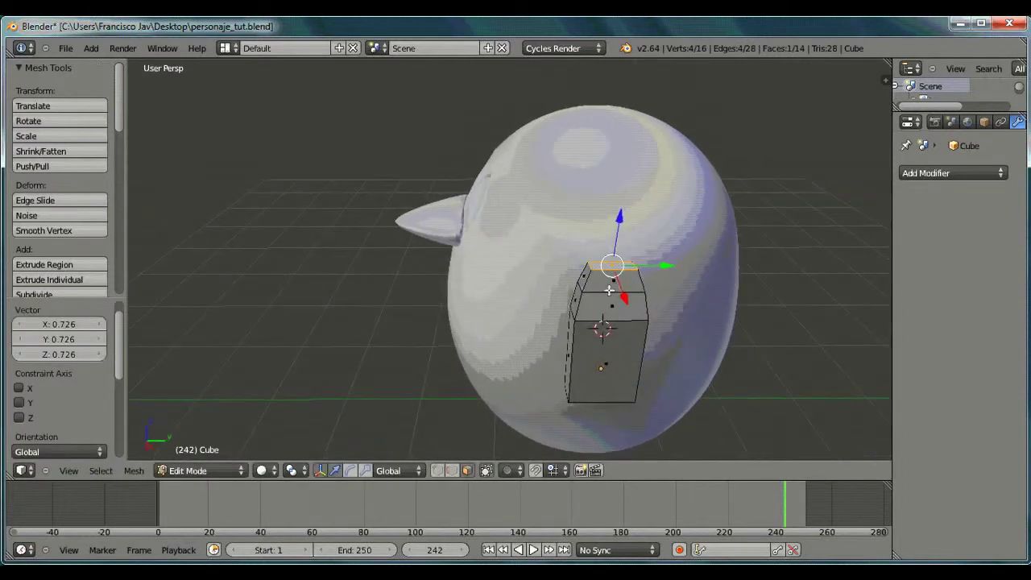
Step: Extrude the top face upward by 0.14, scale it to about 0.46 and lower the new tip by about 0.081 along Z
{"action": "key", "text": "e"}
{"action": "left_click", "coordinate": [659, 251]}
{"action": "key", "text": "s"}
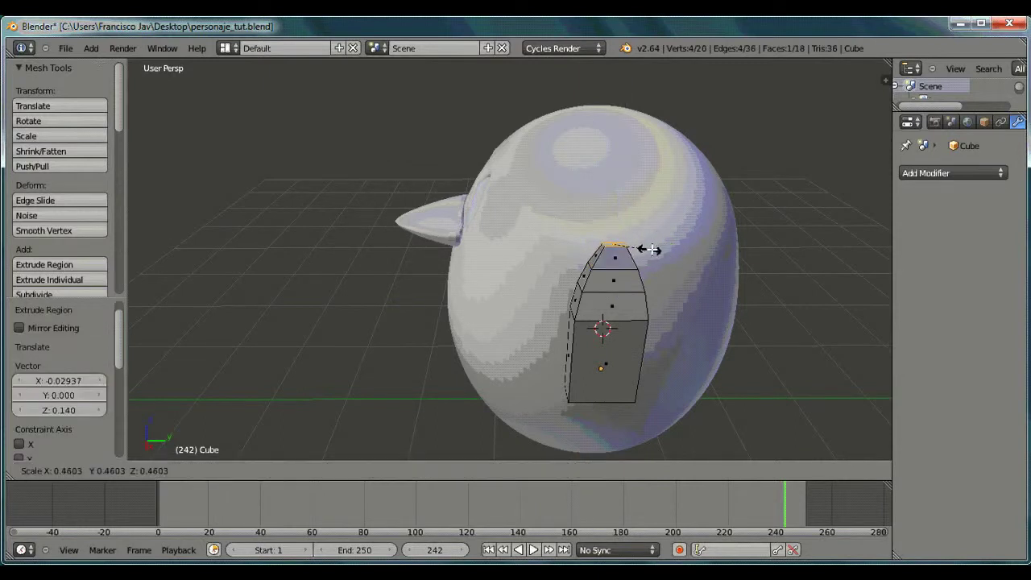
{"action": "left_click", "coordinate": [653, 250]}
{"action": "left_click_drag", "start_coordinate": [619, 195], "coordinate": [617, 209]}
Step: Add a horizontal loop cut around the middle of the wing's lower block and scale the new loop
{"action": "right_click", "coordinate": [617, 339]}
{"action": "middle_click_drag", "start_coordinate": [619, 340], "coordinate": [645, 307]}
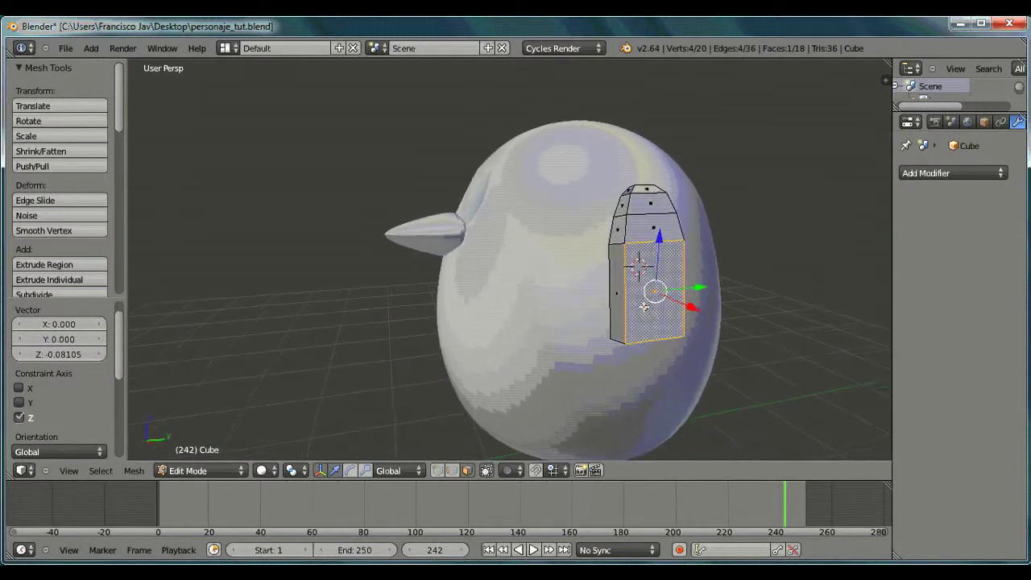
{"action": "key", "text": "ctrl+r"}
{"action": "left_click", "coordinate": [651, 291]}
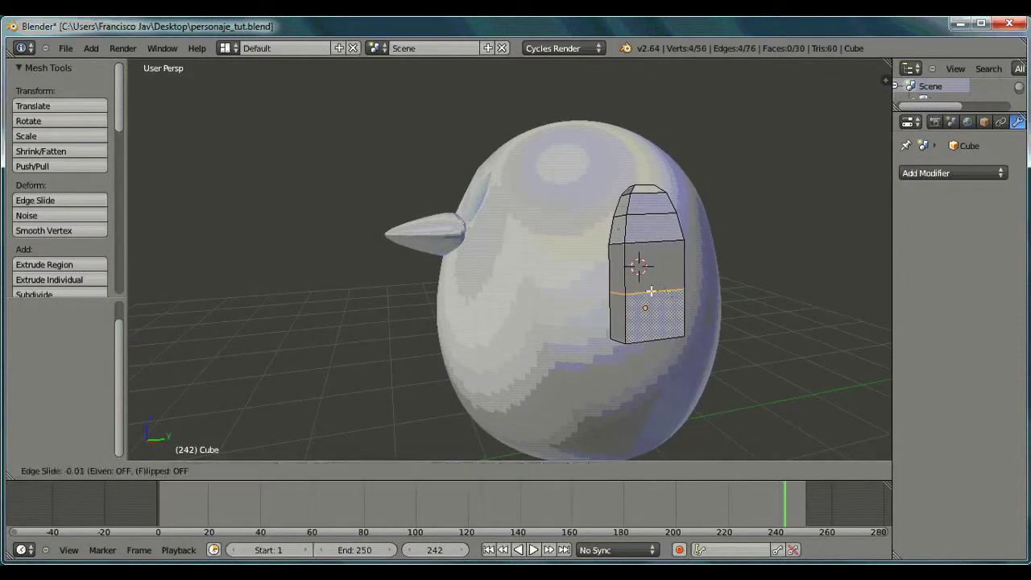
{"action": "left_click", "coordinate": [663, 282]}
{"action": "key", "text": "s"}
{"action": "left_click", "coordinate": [702, 288]}
Step: Add a lengthwise loop cut along the wing and scale it to adjust the profile
{"action": "mouse_move", "coordinate": [703, 289]}
{"action": "middle_mouse_down"}
{"action": "mouse_move", "coordinate": [746, 329]}
{"action": "mouse_move", "coordinate": [698, 269]}
{"action": "middle_mouse_up"}
{"action": "key", "text": "ctrl+r"}
{"action": "left_click", "coordinate": [659, 269]}
{"action": "left_click", "coordinate": [659, 267]}
{"action": "key", "text": "s"}
{"action": "left_click", "coordinate": [716, 254]}
Step: Add another lengthwise loop cut on the wing's adjoining side and scale it to 1.032
{"action": "key", "text": "ctrl+r"}
{"action": "left_click", "coordinate": [684, 258]}
{"action": "left_click", "coordinate": [683, 258]}
{"action": "key", "text": "s"}
{"action": "left_click", "coordinate": [689, 260]}
Step: Reduce the wing's edge selection to the lengthwise loop facing the body and adjust its scale
{"action": "middle_click_drag", "start_coordinate": [630, 294], "coordinate": [673, 322]}
{"action": "scroll", "coordinate": [671, 227], "scroll_direction": "up", "scroll_amount": 2}
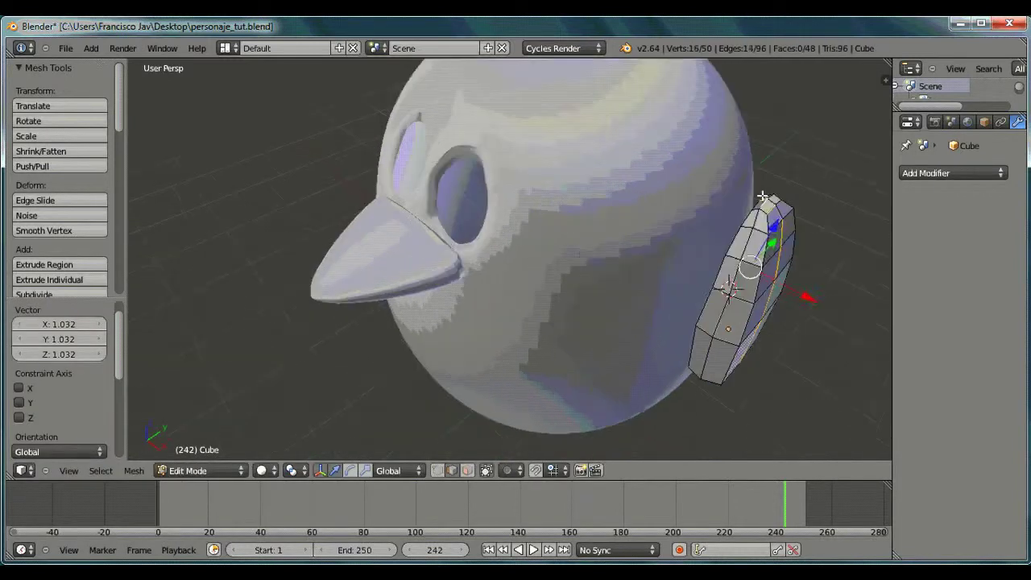
{"action": "right_click", "coordinate": [765, 200], "text": "shift"}
{"action": "middle_click_drag", "start_coordinate": [765, 200], "coordinate": [653, 113]}
{"action": "right_click", "coordinate": [753, 276], "text": "shift"}
{"action": "scroll", "coordinate": [754, 275], "scroll_direction": "down", "scroll_amount": 2}
{"action": "middle_click_drag", "start_coordinate": [753, 276], "coordinate": [798, 331]}
{"action": "key", "text": "s"}
{"action": "left_click", "coordinate": [684, 237]}
{"action": "middle_click_drag", "start_coordinate": [576, 193], "coordinate": [651, 199]}
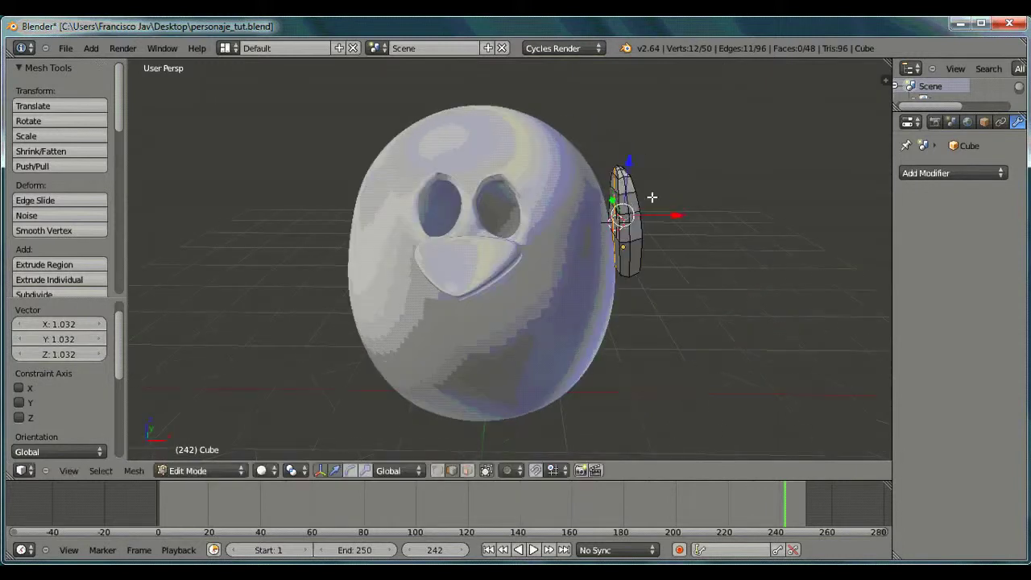
Step: Adjust the selection on the wing's lengthwise edge loop and rescale the remaining edges
{"action": "right_click", "coordinate": [637, 205], "text": "shift"}
{"action": "scroll", "coordinate": [651, 214], "scroll_direction": "up", "scroll_amount": 3}
{"action": "right_click", "coordinate": [684, 238], "text": "shift"}
{"action": "scroll", "coordinate": [709, 242], "scroll_direction": "down", "scroll_amount": 2}
{"action": "middle_click_drag", "start_coordinate": [805, 233], "coordinate": [737, 278]}
{"action": "key", "text": "s"}
{"action": "left_click", "coordinate": [754, 270]}
Step: Nudge the selected wing edges in a few small moves to refine the wing's profile
{"action": "left_click_drag", "start_coordinate": [701, 279], "coordinate": [702, 285]}
{"action": "middle_click_drag", "start_coordinate": [657, 278], "coordinate": [745, 266]}
{"action": "left_click_drag", "start_coordinate": [745, 264], "coordinate": [753, 265]}
{"action": "middle_click_drag", "start_coordinate": [753, 265], "coordinate": [645, 193]}
{"action": "left_click_drag", "start_coordinate": [637, 219], "coordinate": [636, 202]}
Step: Extrude the wing's lower end downward and scale the new end smaller
{"action": "middle_click_drag", "start_coordinate": [636, 266], "coordinate": [729, 310]}
{"action": "key", "text": "e"}
{"action": "key", "text": "s"}
{"action": "left_click", "coordinate": [746, 372]}
{"action": "middle_click_drag", "start_coordinate": [746, 372], "coordinate": [645, 333]}
Step: Extrude the narrowed lower end once more, scale it into a tapered tip and adjust its position
{"action": "key", "text": "e"}
{"action": "key", "text": "s"}
{"action": "middle_click_drag", "start_coordinate": [629, 250], "coordinate": [682, 277]}
{"action": "key", "text": "g"}
{"action": "left_click_drag", "start_coordinate": [685, 292], "coordinate": [684, 287]}
Step: Switch to edge selection, select and scale an edge loop around the wing, and return to Object Mode
{"action": "middle_click_drag", "start_coordinate": [684, 288], "coordinate": [544, 346]}
{"action": "left_click", "coordinate": [452, 470]}
{"action": "right_click", "coordinate": [526, 293], "text": "alt"}
{"action": "key", "text": "s"}
{"action": "left_click", "coordinate": [563, 295]}
{"action": "middle_click_drag", "start_coordinate": [563, 295], "coordinate": [668, 306]}
{"action": "left_click", "coordinate": [192, 471]}
{"action": "left_click", "coordinate": [192, 440]}
Step: Position the wing against the body's side, moving it -0.224 along Z and adjusting it along X
{"action": "left_click_drag", "start_coordinate": [709, 311], "coordinate": [700, 304]}
{"action": "middle_click_drag", "start_coordinate": [700, 303], "coordinate": [785, 304]}
{"action": "left_click_drag", "start_coordinate": [634, 212], "coordinate": [634, 236]}
{"action": "left_click_drag", "start_coordinate": [687, 294], "coordinate": [698, 295]}
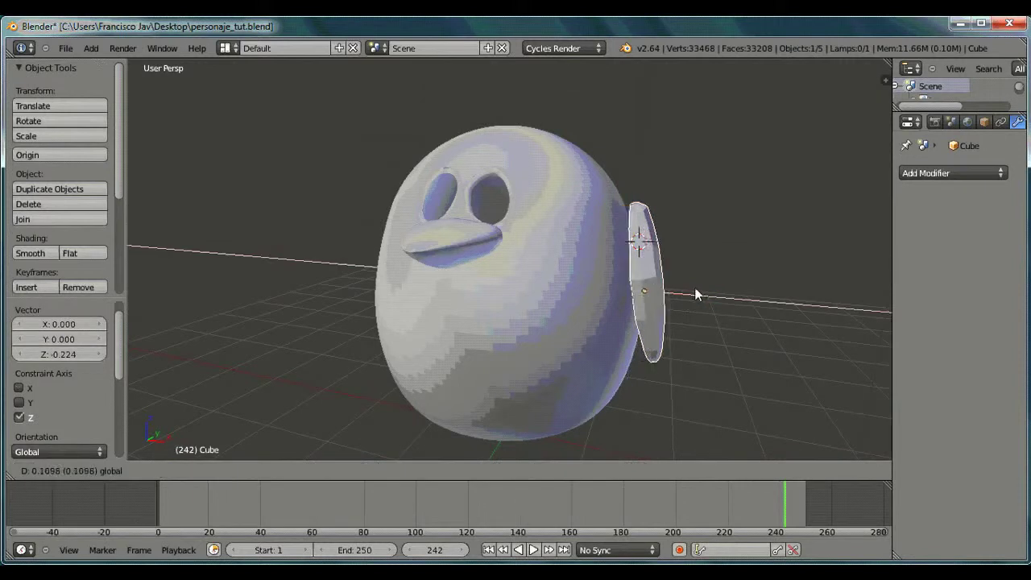
{"action": "key", "text": "x"}
{"action": "left_click", "coordinate": [688, 287]}
Step: Rotate the wing to follow the body's slope and scale it to 1.125
{"action": "middle_click_drag", "start_coordinate": [688, 287], "coordinate": [633, 233]}
{"action": "key", "text": "r"}
{"action": "left_click", "coordinate": [715, 289]}
{"action": "key", "text": "s"}
{"action": "left_click", "coordinate": [655, 339]}
Step: Raise the wing by about 0.034 along Z
{"action": "scroll", "coordinate": [613, 335], "scroll_direction": "down", "scroll_amount": 3}
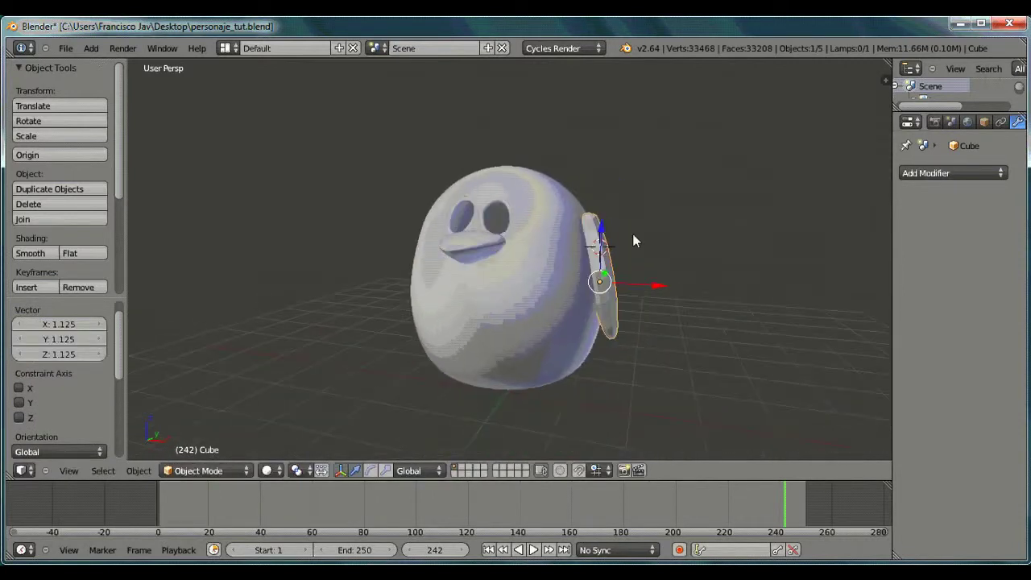
{"action": "key", "text": "g"}
{"action": "key", "text": "z"}
{"action": "left_click", "coordinate": [600, 242]}
{"action": "middle_click_drag", "start_coordinate": [600, 274], "coordinate": [774, 314]}
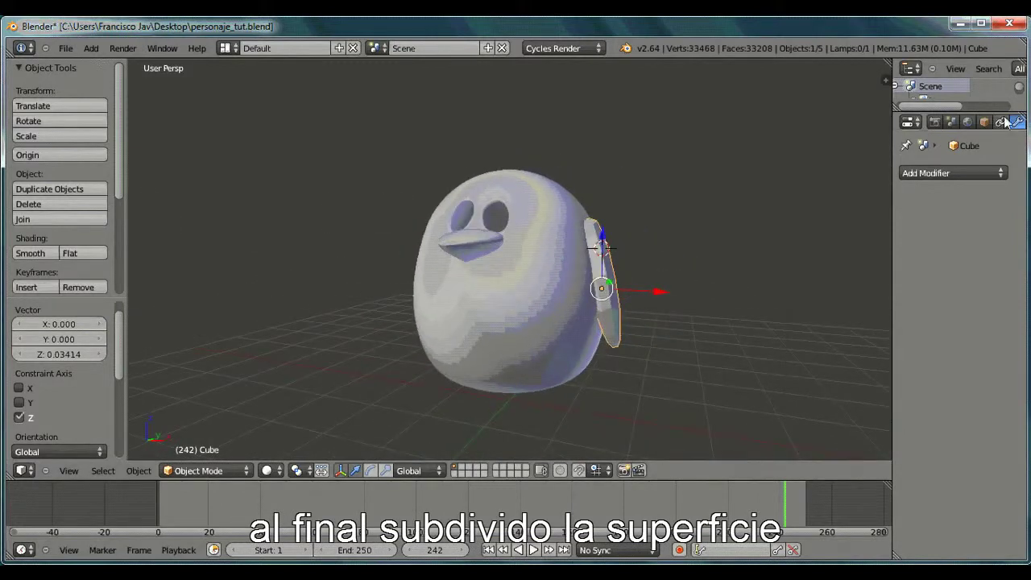
Step: Add a Subdivision Surface modifier to the wing
{"action": "left_click", "coordinate": [967, 172]}
{"action": "left_click", "coordinate": [697, 421]}
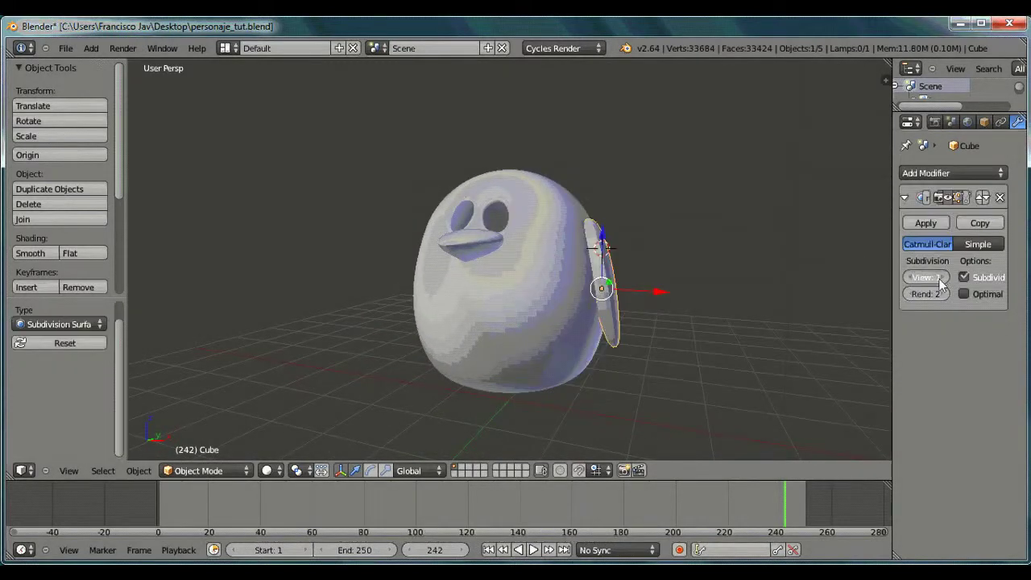
{"action": "middle_click_drag", "start_coordinate": [725, 274], "coordinate": [655, 305]}
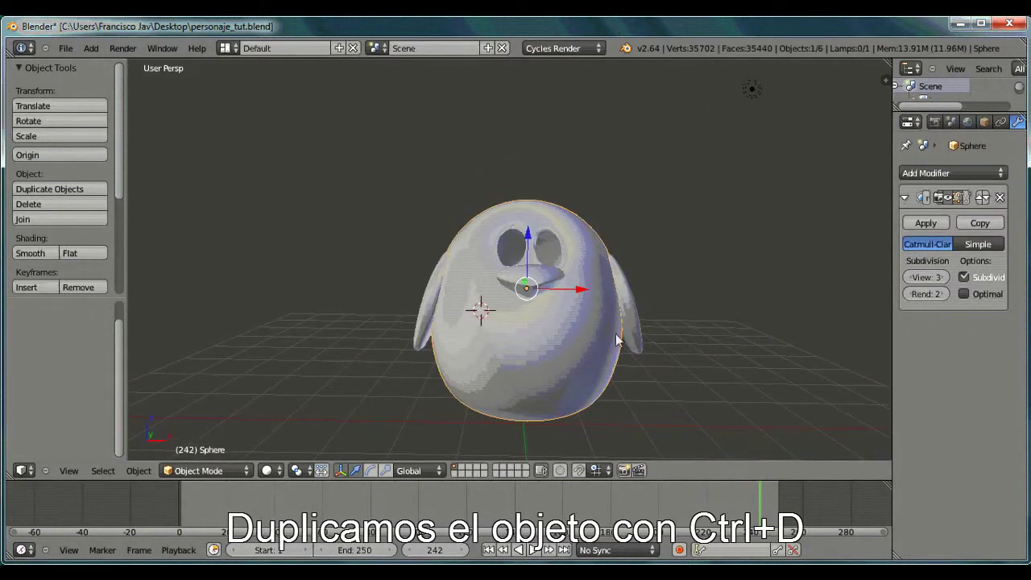
Step: Add a UV sphere for the eye and move it about 2.545 up along Z, above the penguin's head
{"action": "scroll", "coordinate": [669, 269], "scroll_direction": "up", "scroll_amount": 3}
{"action": "middle_click_drag", "start_coordinate": [669, 269], "coordinate": [608, 295]}
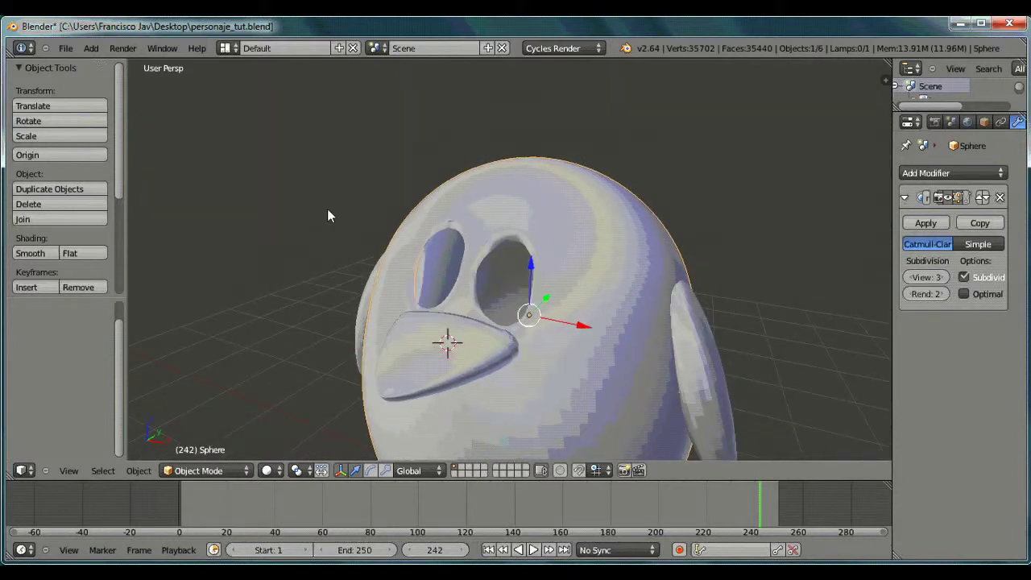
{"action": "left_click", "coordinate": [91, 49]}
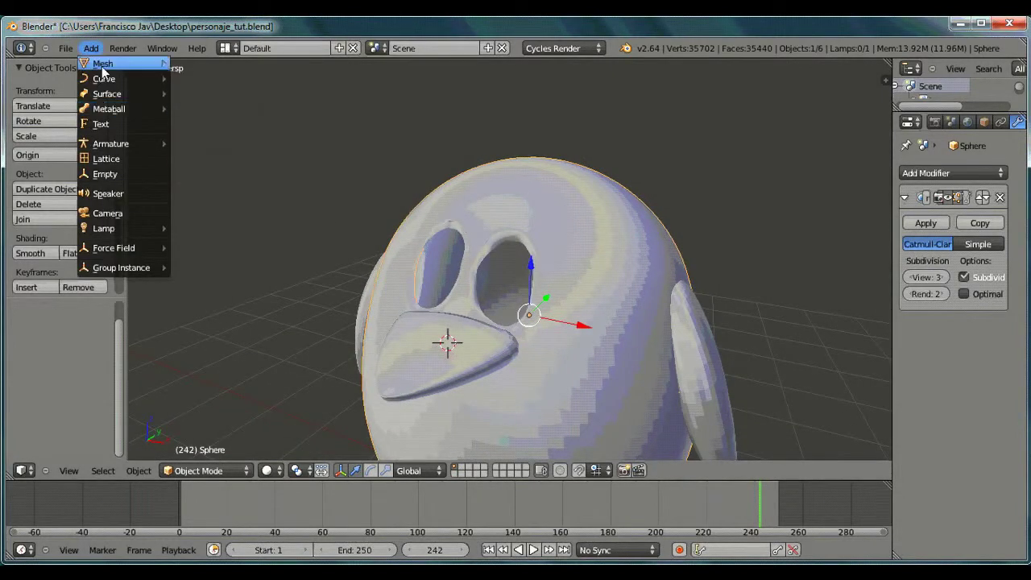
{"action": "mouse_move", "coordinate": [110, 71]}
{"action": "left_click", "coordinate": [191, 110]}
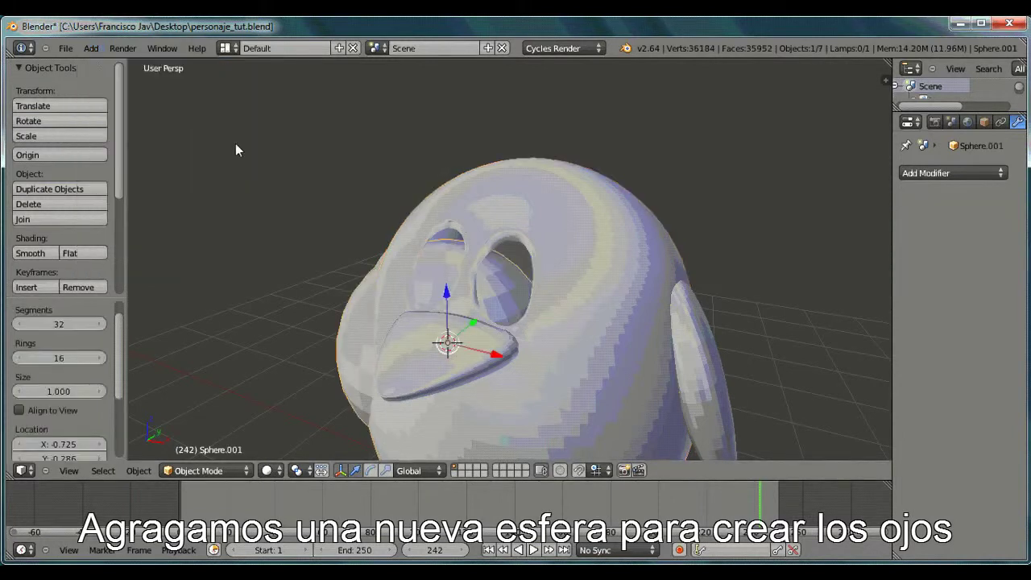
{"action": "scroll", "coordinate": [448, 292], "scroll_direction": "down", "scroll_amount": 3}
{"action": "left_click_drag", "start_coordinate": [473, 248], "coordinate": [463, 103]}
{"action": "left_click", "coordinate": [463, 103]}
{"action": "middle_click_drag", "start_coordinate": [472, 117], "coordinate": [477, 183]}
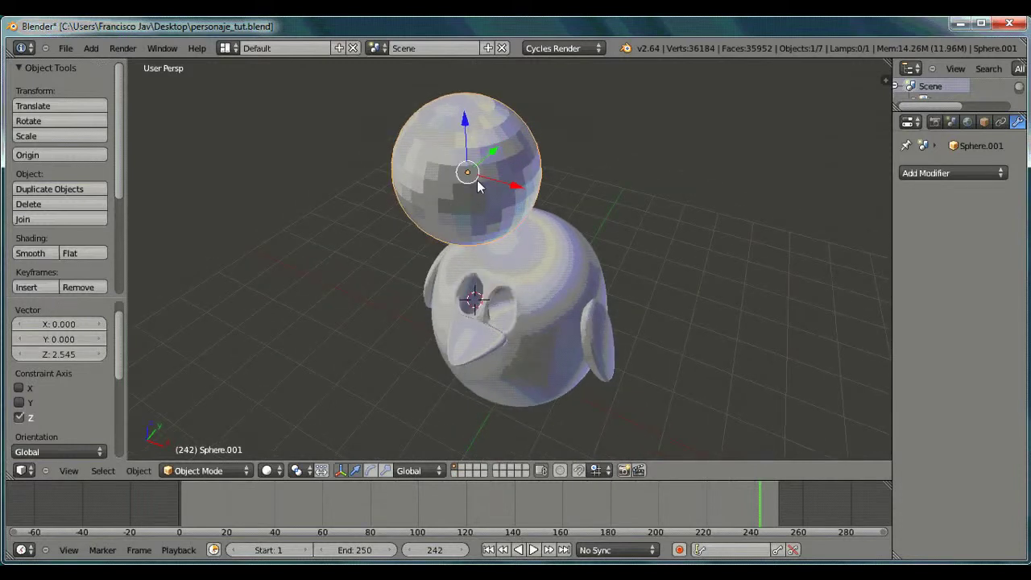
Step: Rotate the eye sphere 90° around the X axis
{"action": "key", "text": "r"}
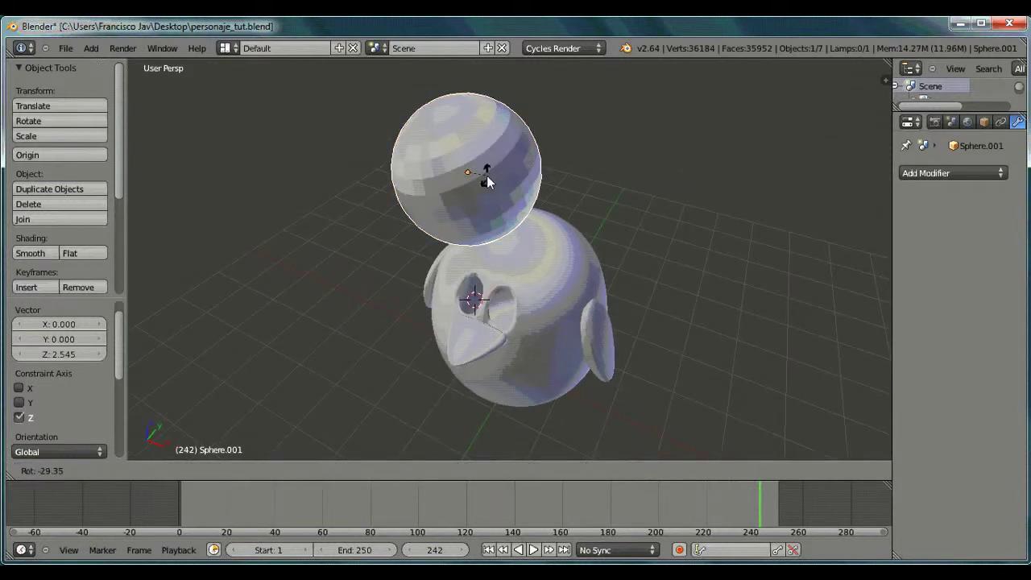
{"action": "key", "text": "x"}
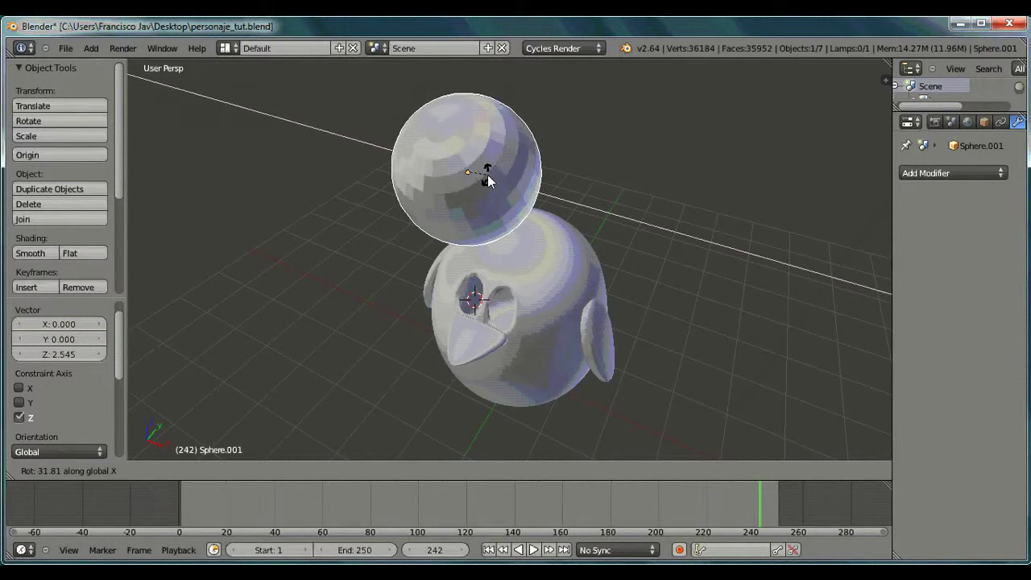
{"action": "type", "text": "90"}
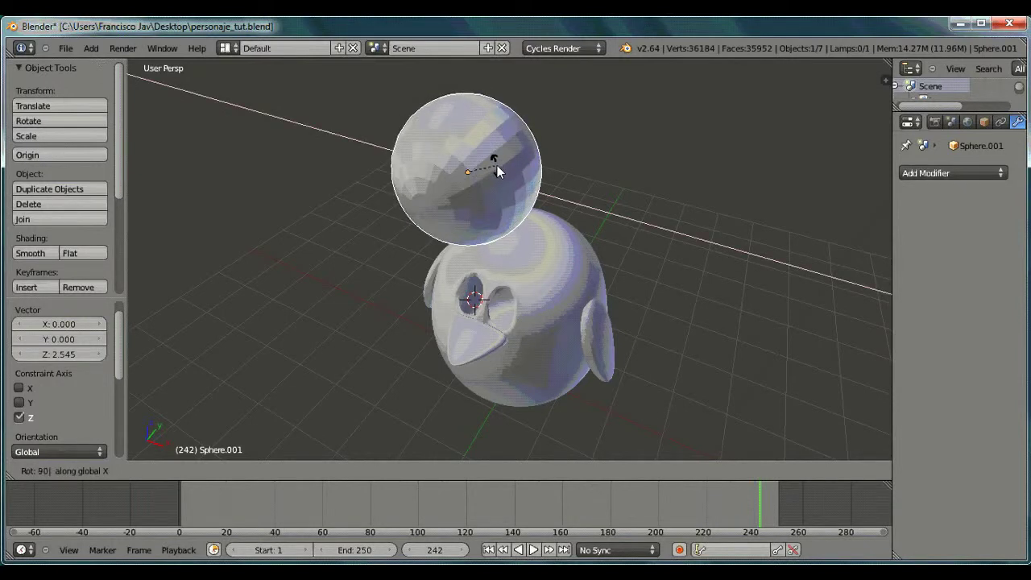
{"action": "key", "text": "Return"}
{"action": "middle_click_drag", "start_coordinate": [460, 201], "coordinate": [482, 189]}
Step: Scale the eye sphere down to 0.327, followed by a 1.263 enlargement
{"action": "key", "text": "s"}
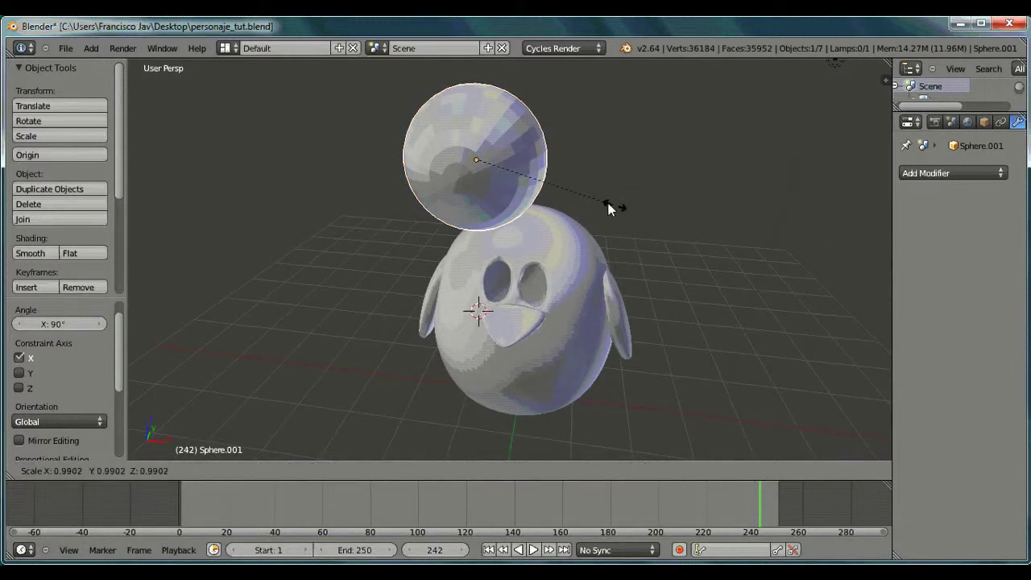
{"action": "left_click", "coordinate": [523, 166]}
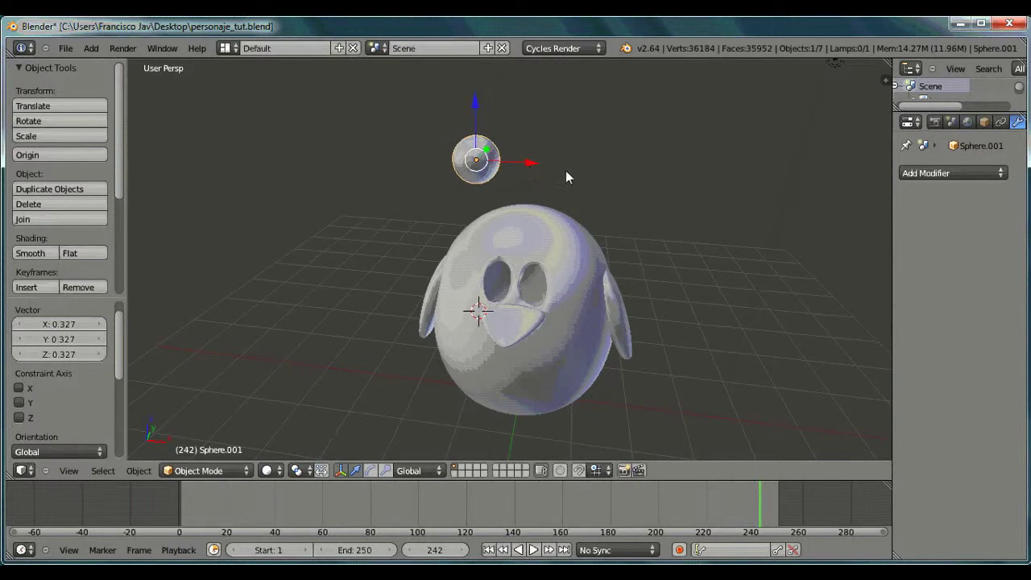
{"action": "key", "text": "s"}
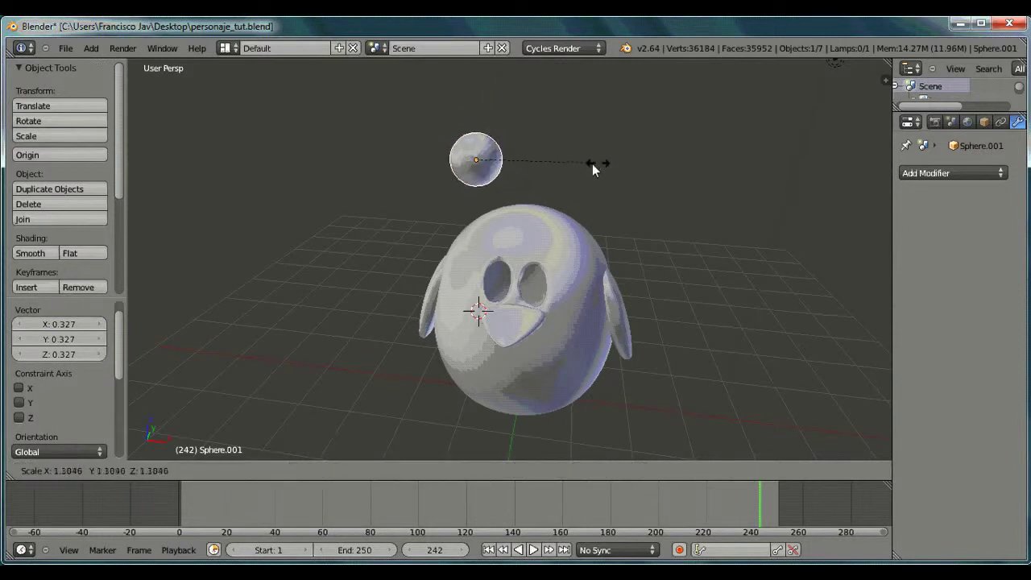
{"action": "left_click", "coordinate": [616, 168]}
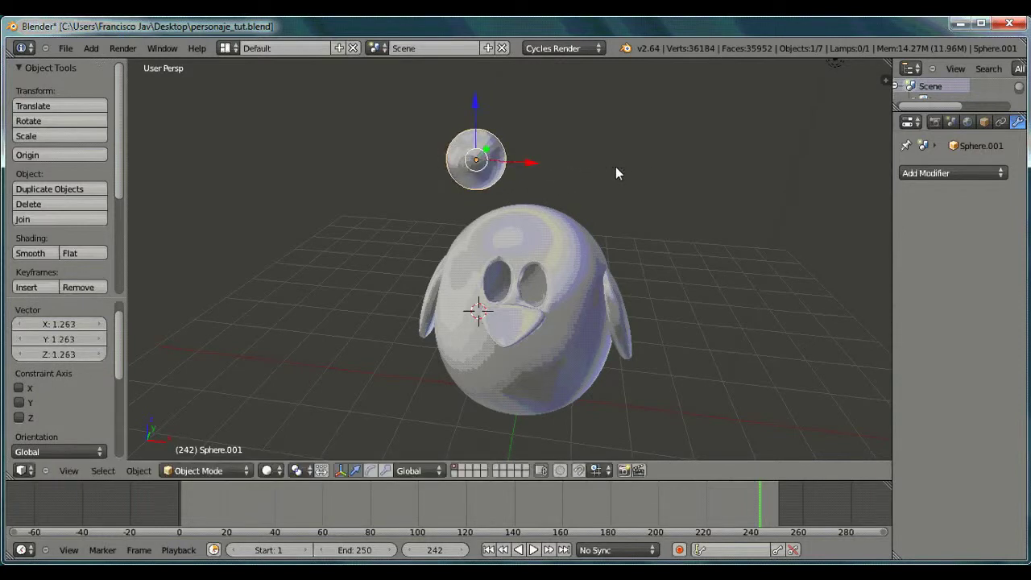
Step: Stretch the eye sphere to 1.432 along Z, shrink it uniformly and fine-tune its size with a 1.015 scale
{"action": "key", "text": "s"}
{"action": "key", "text": "x"}
{"action": "key", "text": "z"}
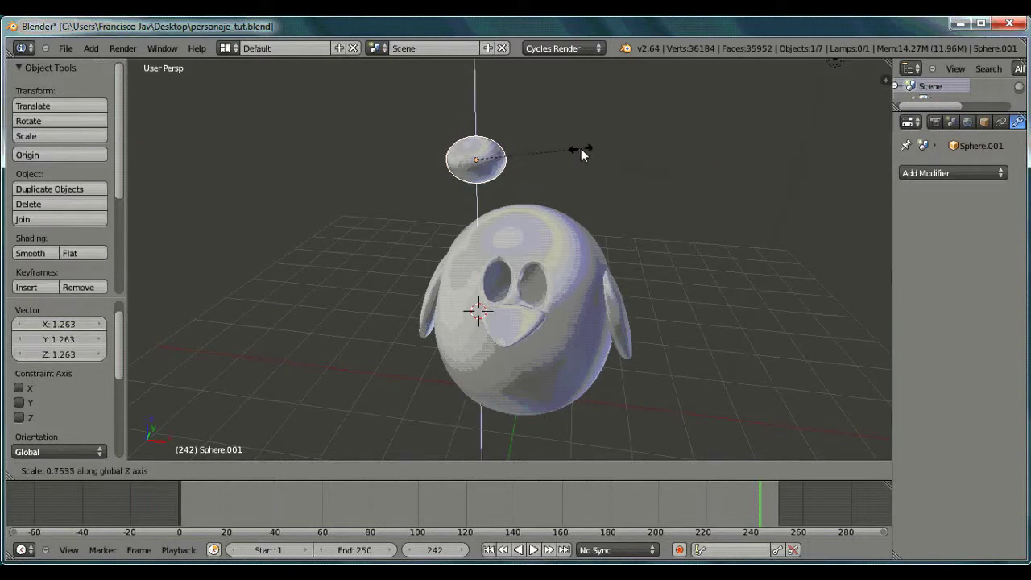
{"action": "left_click", "coordinate": [675, 182]}
{"action": "key", "text": "s"}
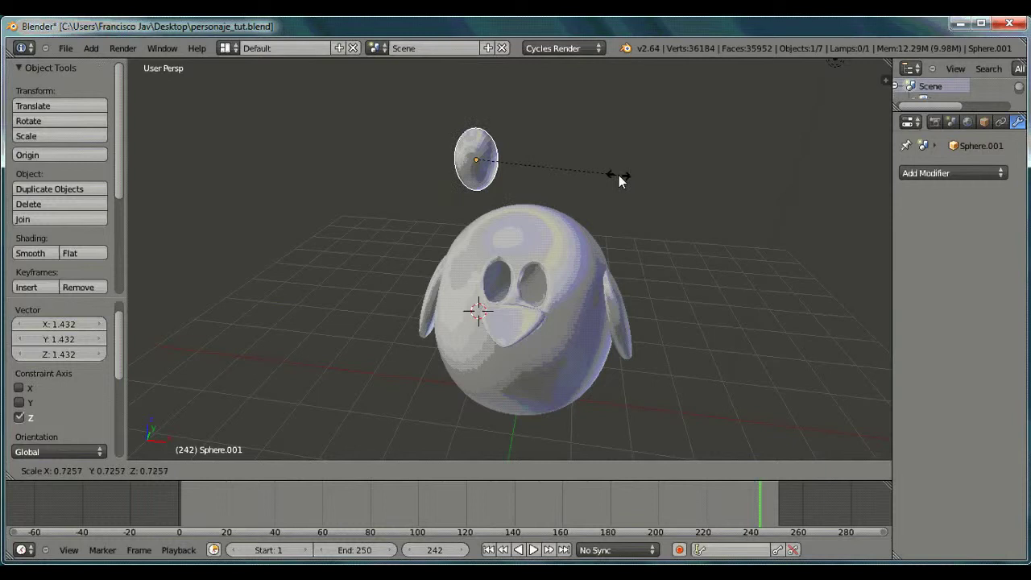
{"action": "left_click", "coordinate": [596, 176]}
{"action": "middle_click_drag", "start_coordinate": [591, 177], "coordinate": [506, 153]}
{"action": "key", "text": "s"}
{"action": "left_click", "coordinate": [551, 155]}
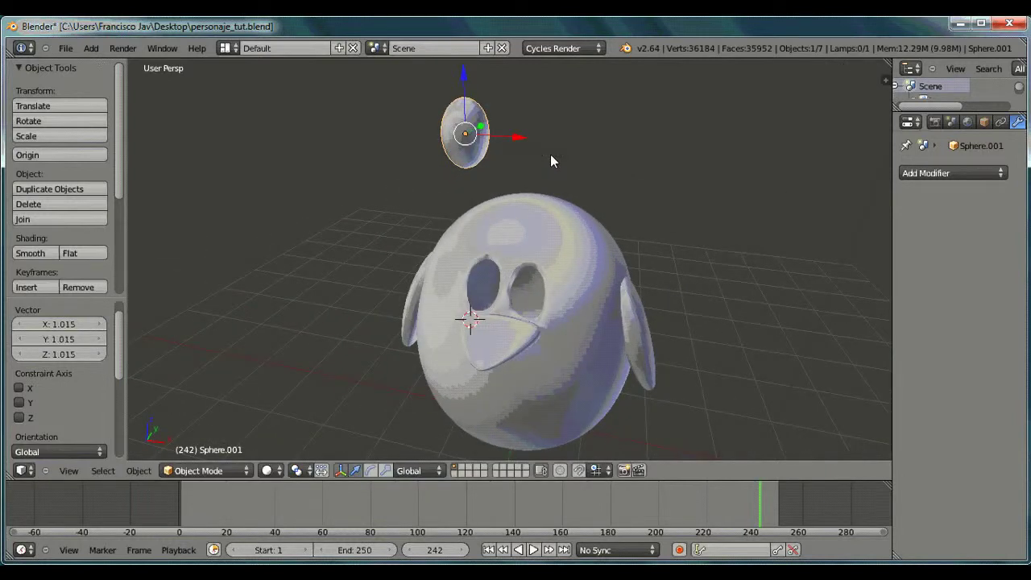
Step: Duplicate the eye and move the copy along X beside the original
{"action": "key", "text": "shift+s"}
{"action": "key", "text": "Escape"}
{"action": "key", "text": "shift+d"}
{"action": "key", "text": "x"}
{"action": "left_click", "coordinate": [566, 143]}
Step: Select both eyes and move them down into the sockets, finishing with a move of about -0.665 along Y
{"action": "right_click", "coordinate": [473, 134], "text": "shift"}
{"action": "left_click_drag", "start_coordinate": [490, 88], "coordinate": [505, 235]}
{"action": "middle_click_drag", "start_coordinate": [558, 303], "coordinate": [609, 278]}
{"action": "left_click_drag", "start_coordinate": [557, 284], "coordinate": [585, 283]}
{"action": "middle_click_drag", "start_coordinate": [585, 283], "coordinate": [529, 316]}
{"action": "left_click_drag", "start_coordinate": [516, 239], "coordinate": [517, 216]}
{"action": "middle_click_drag", "start_coordinate": [552, 252], "coordinate": [539, 254]}
{"action": "left_click_drag", "start_coordinate": [529, 248], "coordinate": [501, 262]}
Step: Rotate both eyes about -18° around the X axis to match the slope of the face
{"action": "scroll", "coordinate": [542, 309], "scroll_direction": "up", "scroll_amount": 2}
{"action": "middle_click_drag", "start_coordinate": [520, 339], "coordinate": [610, 340]}
{"action": "scroll", "coordinate": [605, 339], "scroll_direction": "up", "scroll_amount": 2}
{"action": "key", "text": "r"}
{"action": "key", "text": "x"}
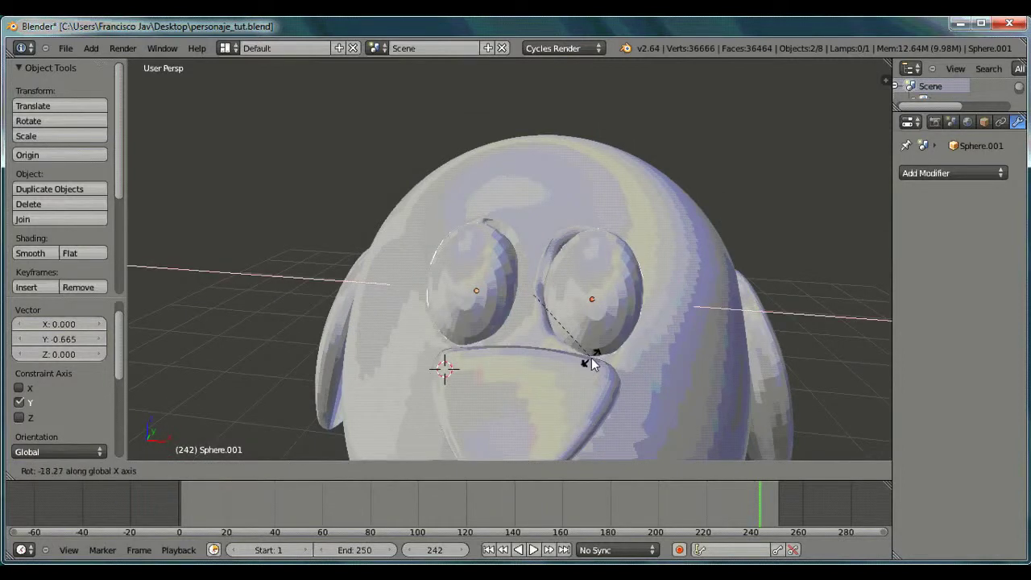
{"action": "left_click", "coordinate": [590, 360]}
{"action": "middle_click_drag", "start_coordinate": [590, 360], "coordinate": [471, 290]}
Step: Adjust both eyes along Y, raise them 0.038 along Z and shift them about 0.054 along X
{"action": "key", "text": "g"}
{"action": "key", "text": "y"}
{"action": "left_click_drag", "start_coordinate": [469, 286], "coordinate": [462, 291]}
{"action": "left_click_drag", "start_coordinate": [428, 258], "coordinate": [425, 249]}
{"action": "middle_click_drag", "start_coordinate": [448, 315], "coordinate": [566, 312]}
{"action": "key", "text": "g"}
{"action": "key", "text": "x"}
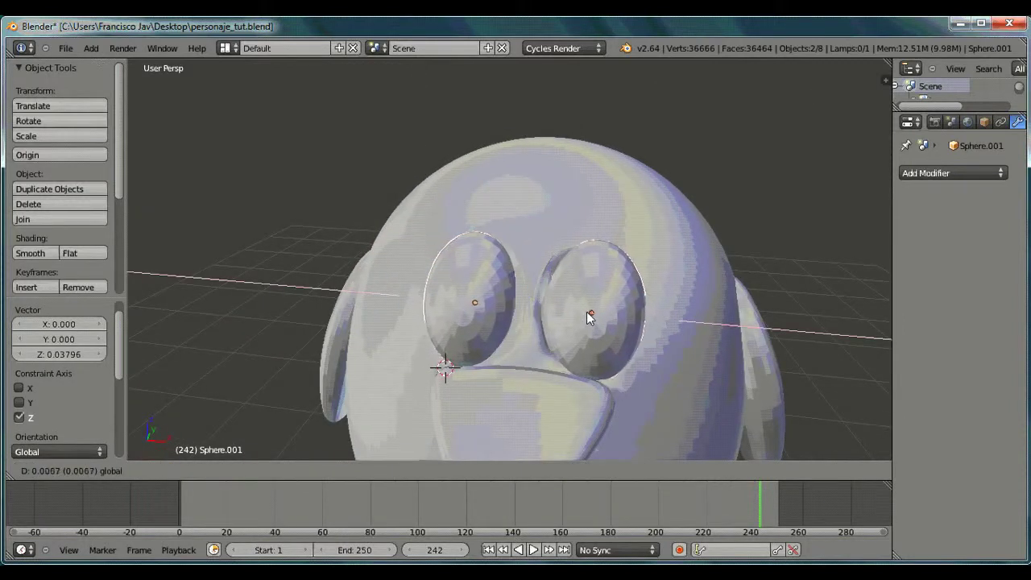
{"action": "left_click", "coordinate": [598, 313]}
Step: Select only the duplicated eye and move it -0.148 along X to fit its socket
{"action": "right_click", "coordinate": [609, 316]}
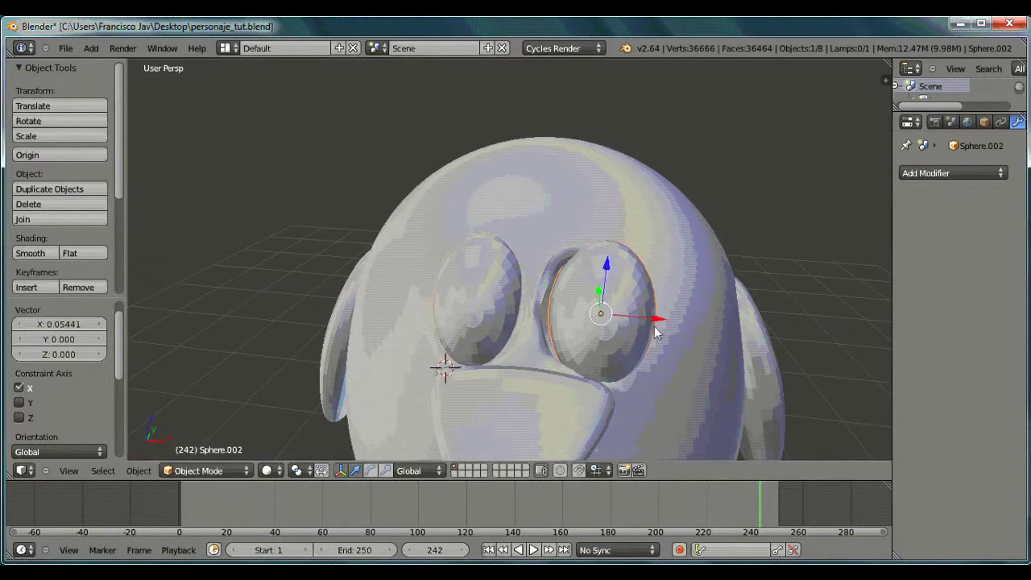
{"action": "key", "text": "g"}
{"action": "key", "text": "x"}
{"action": "left_click", "coordinate": [595, 323]}
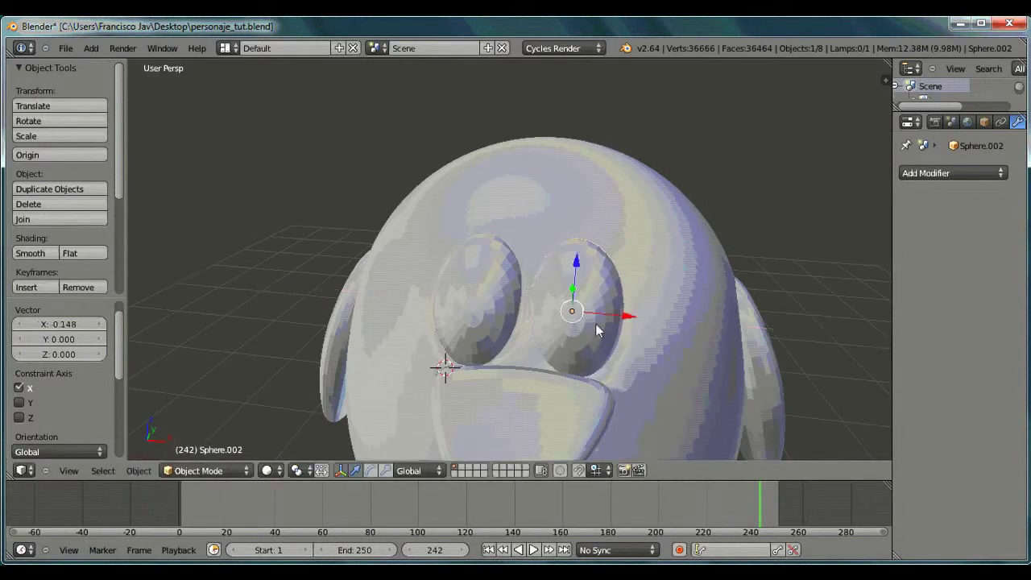
{"action": "middle_click_drag", "start_coordinate": [595, 323], "coordinate": [508, 290]}
Step: Fine-tune the duplicated eye's position in its socket with small moves
{"action": "key", "text": "g"}
{"action": "key", "text": "x"}
{"action": "key", "text": "z"}
{"action": "left_click", "coordinate": [511, 291]}
{"action": "left_click_drag", "start_coordinate": [500, 292], "coordinate": [497, 295]}
{"action": "middle_click_drag", "start_coordinate": [417, 297], "coordinate": [463, 298]}
Step: Select the original eye and fine-tune its position, finishing with a move of about 0.022 along Y
{"action": "right_click", "coordinate": [443, 284]}
{"action": "left_click_drag", "start_coordinate": [464, 272], "coordinate": [475, 260]}
{"action": "left_click", "coordinate": [443, 225]}
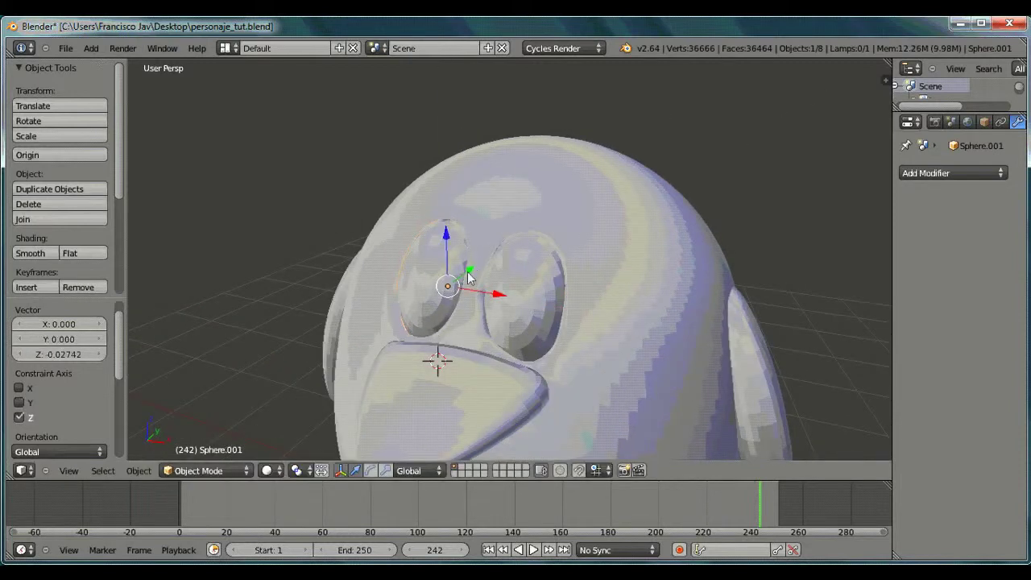
{"action": "key", "text": "g"}
{"action": "key", "text": "y"}
{"action": "left_click", "coordinate": [463, 273]}
{"action": "middle_click_drag", "start_coordinate": [464, 272], "coordinate": [466, 320]}
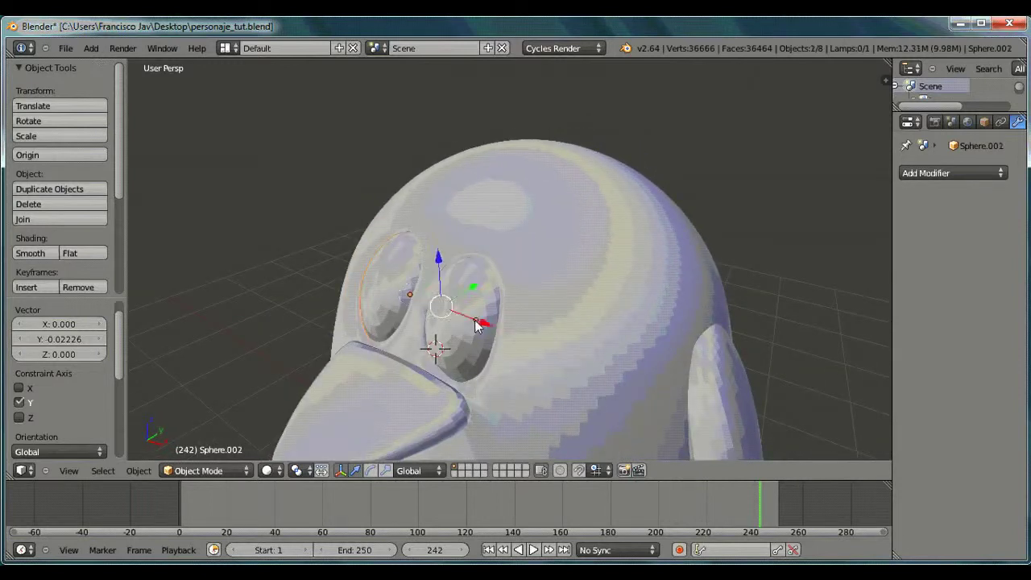
Step: Rotate both eyes together about -9° around the X axis to seat them in the sockets
{"action": "key", "text": "r"}
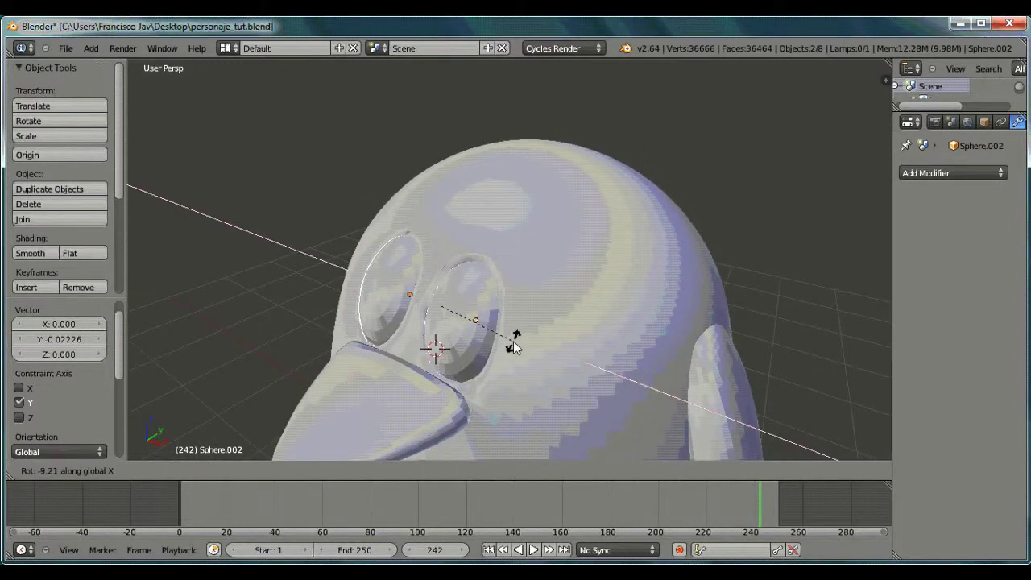
{"action": "left_click", "coordinate": [513, 347]}
{"action": "middle_click_drag", "start_coordinate": [516, 348], "coordinate": [592, 360]}
{"action": "middle_click_drag", "start_coordinate": [442, 354], "coordinate": [552, 349]}
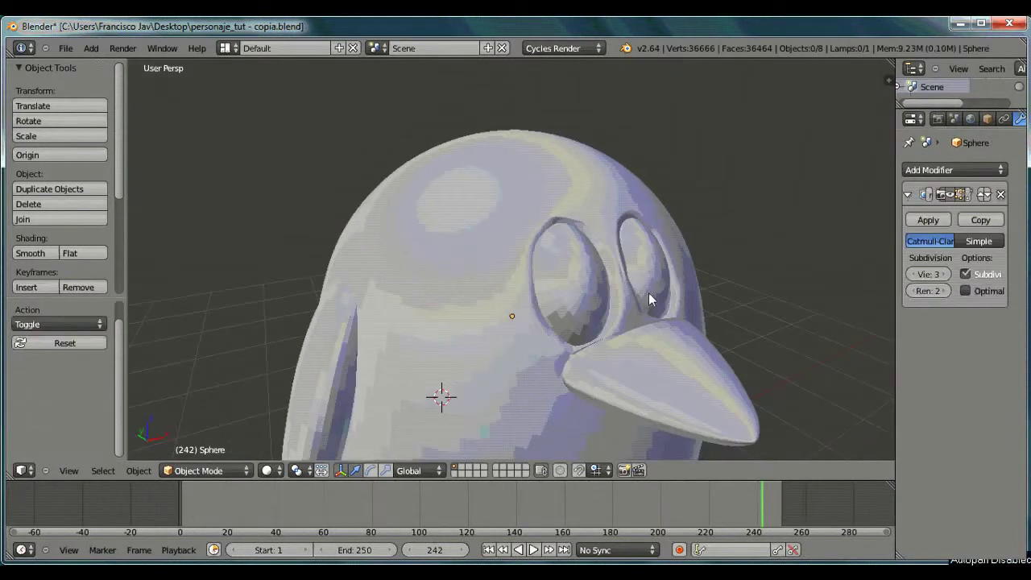
Step: Add a cube below the front of the penguin and scale it uniformly to about 0.289
{"action": "scroll", "coordinate": [649, 292], "scroll_direction": "down", "scroll_amount": 4}
{"action": "middle_click_drag", "start_coordinate": [601, 376], "coordinate": [611, 308]}
{"action": "middle_click_drag", "start_coordinate": [749, 388], "coordinate": [500, 379]}
{"action": "left_click", "coordinate": [91, 49]}
{"action": "mouse_move", "coordinate": [102, 63]}
{"action": "left_click", "coordinate": [194, 78]}
{"action": "middle_click_drag", "start_coordinate": [774, 365], "coordinate": [684, 399]}
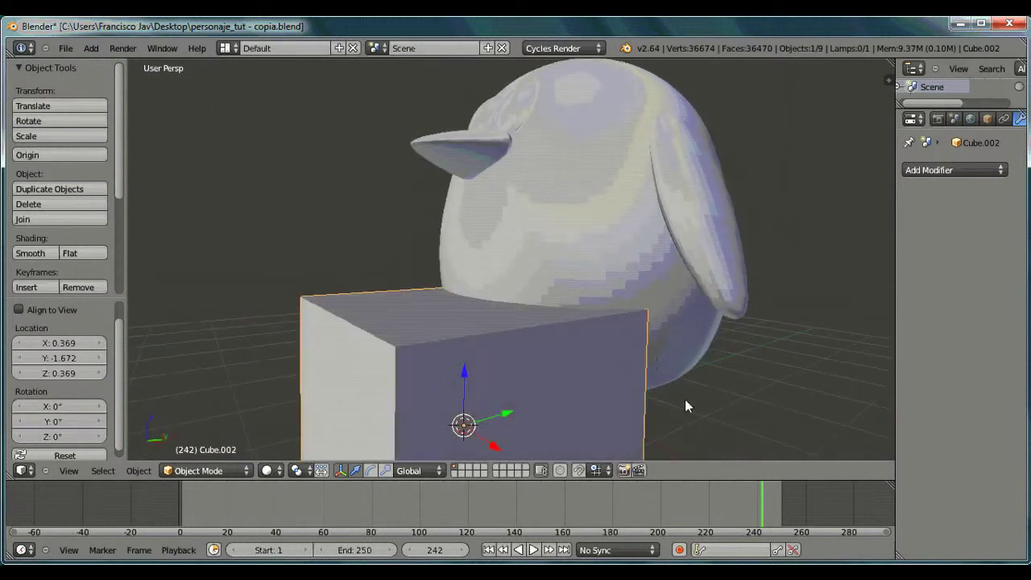
{"action": "key", "text": "s"}
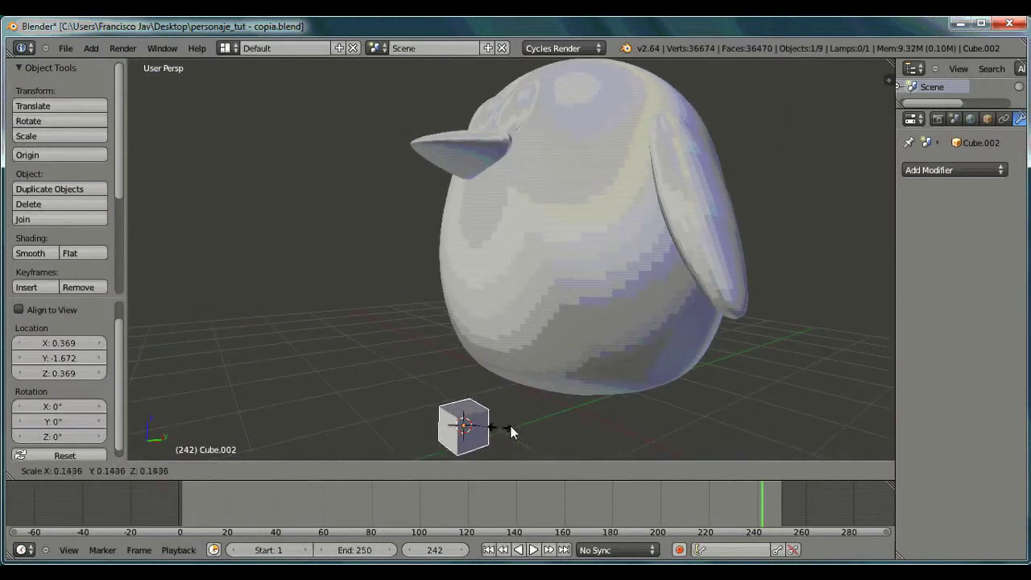
{"action": "left_click", "coordinate": [534, 427]}
Step: Flatten the cube into a slab by scaling it to about 0.225 along Z
{"action": "key", "text": "s"}
{"action": "key", "text": "z"}
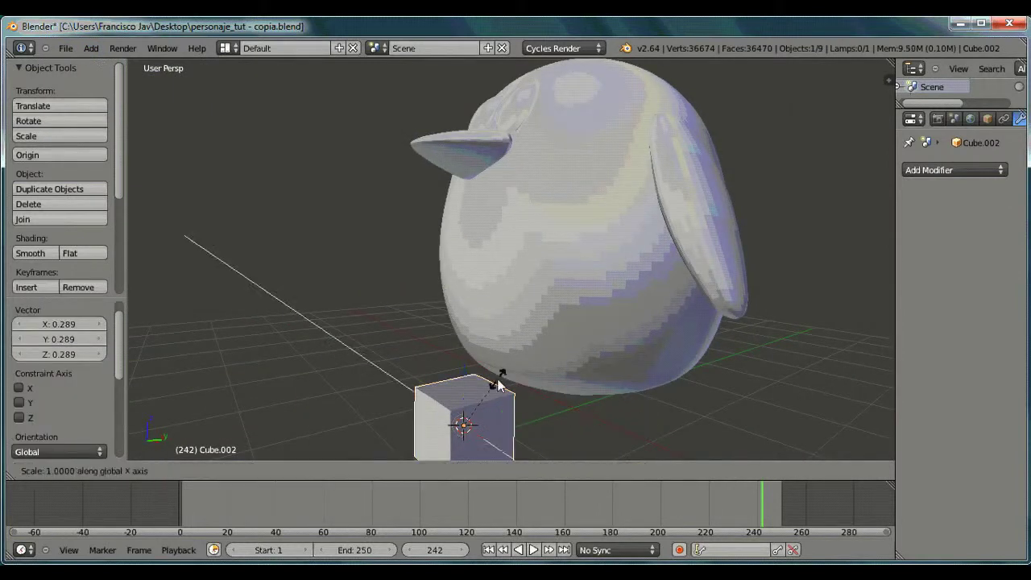
{"action": "left_click", "coordinate": [474, 421]}
{"action": "mouse_move", "coordinate": [642, 367]}
{"action": "middle_mouse_down"}
{"action": "mouse_move", "coordinate": [605, 414]}
{"action": "mouse_move", "coordinate": [582, 256]}
{"action": "mouse_move", "coordinate": [645, 362]}
{"action": "mouse_move", "coordinate": [640, 351]}
{"action": "middle_mouse_up"}
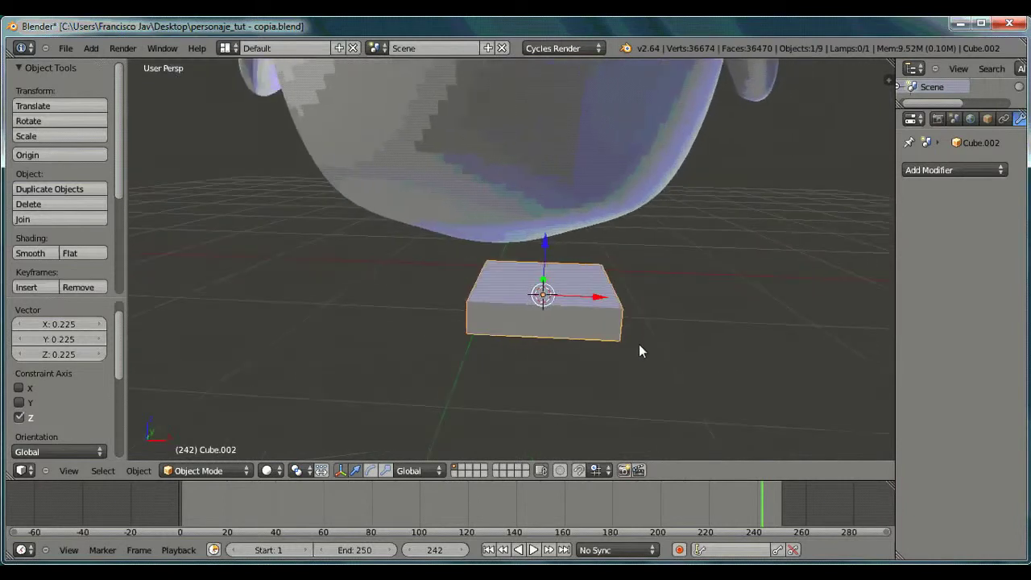
Step: Enter Edit Mode and add two lengthwise loop cuts dividing the slab into three roughly equal strips
{"action": "left_click", "coordinate": [226, 471]}
{"action": "left_click", "coordinate": [221, 440]}
{"action": "key", "text": "ctrl+r"}
{"action": "left_click", "coordinate": [512, 343]}
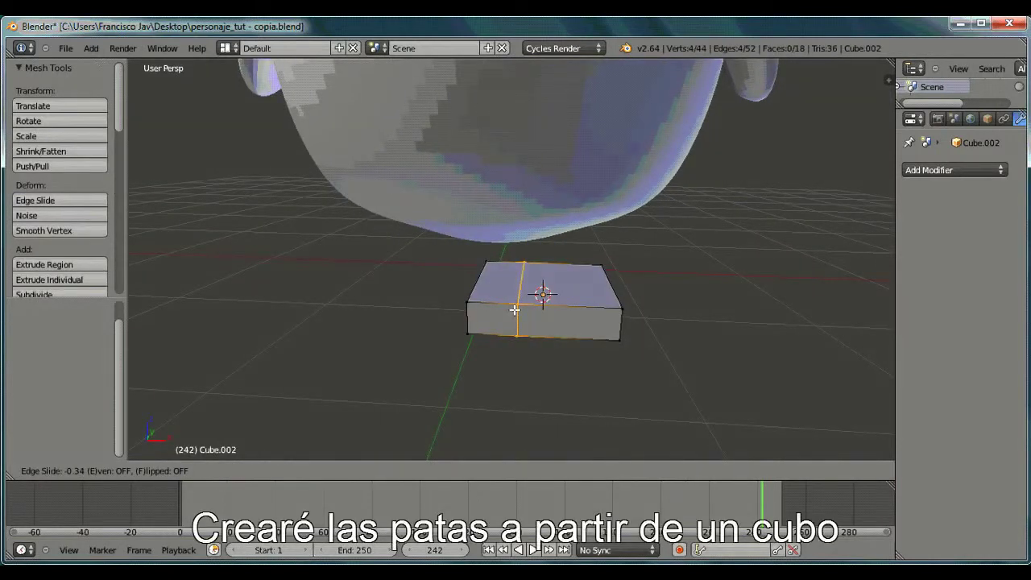
{"action": "left_click", "coordinate": [515, 309]}
{"action": "key", "text": "ctrl+r"}
{"action": "left_click", "coordinate": [562, 318]}
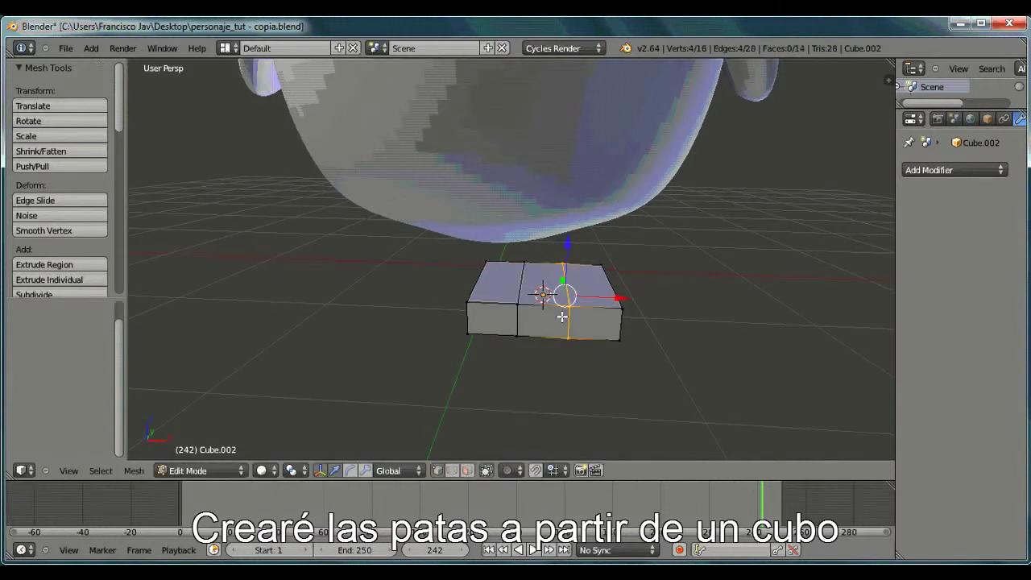
Step: Extrude the front face of the outer strip on the -X side into a toe and shift its tip about -0.057 along X
{"action": "right_click", "coordinate": [490, 317]}
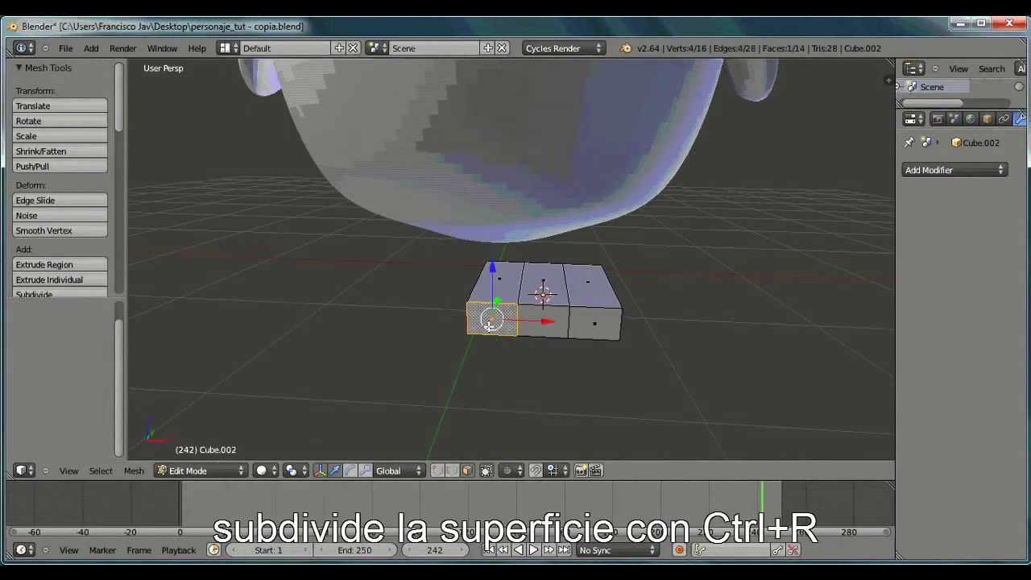
{"action": "key", "text": "e"}
{"action": "left_click", "coordinate": [472, 376]}
{"action": "key", "text": "g"}
{"action": "key", "text": "x"}
{"action": "left_click", "coordinate": [508, 375]}
Step: Extrude the middle strip's front face and move it about -0.363 along Y to form the second toe
{"action": "right_click", "coordinate": [549, 325]}
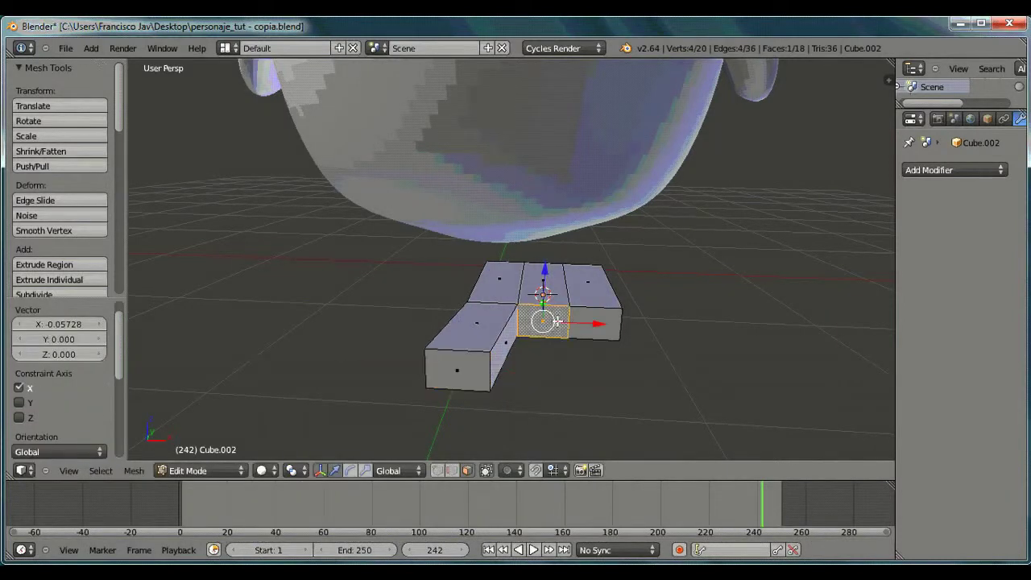
{"action": "key", "text": "ctrl+e"}
{"action": "key", "text": "e"}
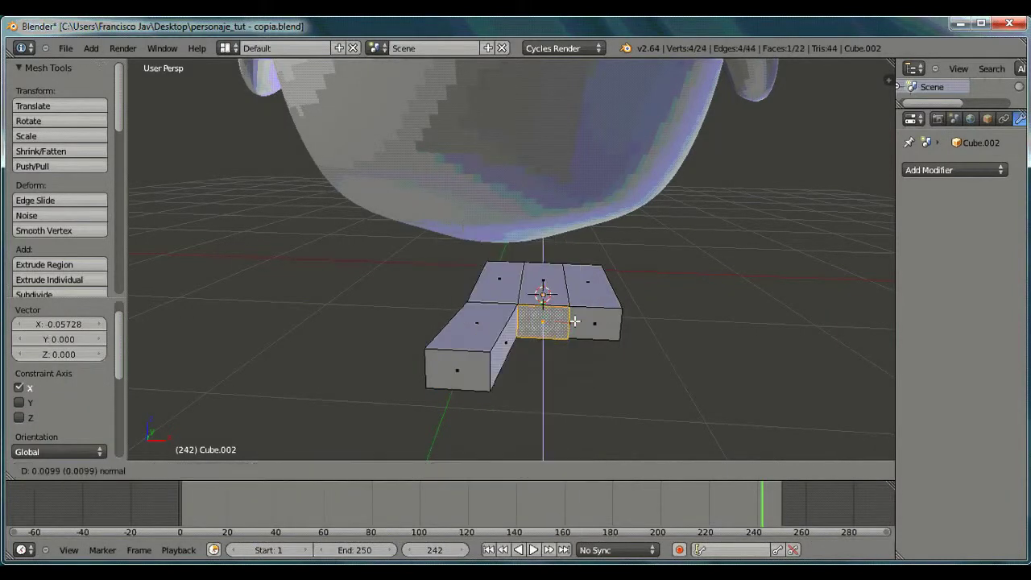
{"action": "left_click", "coordinate": [575, 322]}
{"action": "middle_click_drag", "start_coordinate": [660, 341], "coordinate": [597, 347]}
{"action": "left_click_drag", "start_coordinate": [446, 307], "coordinate": [365, 358]}
{"action": "middle_click_drag", "start_coordinate": [371, 361], "coordinate": [577, 348]}
Step: Extrude the remaining front face forward into a third toe and splay its tip outward about 0.082 along X
{"action": "right_click", "coordinate": [577, 348]}
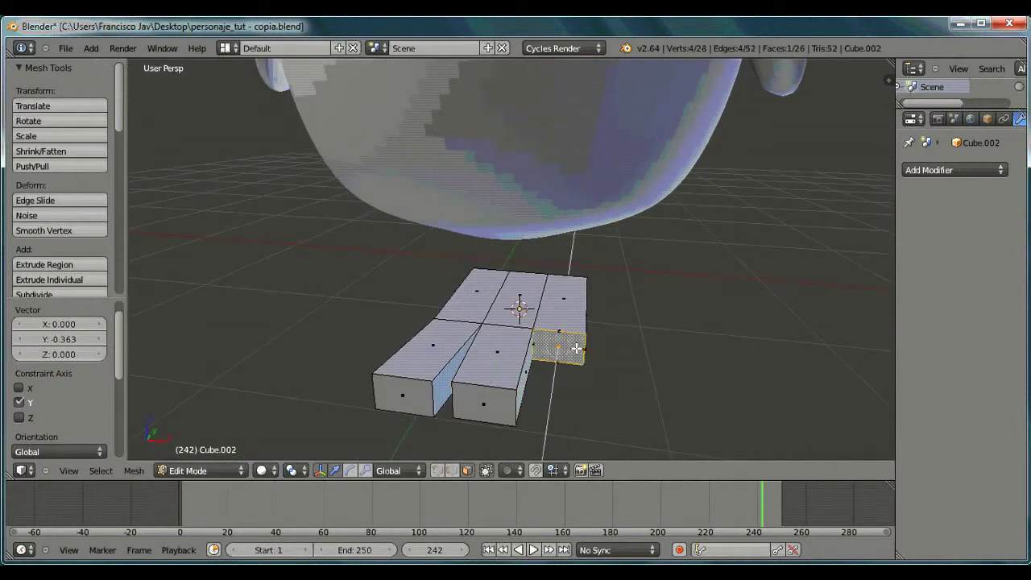
{"action": "key", "text": "e"}
{"action": "left_click", "coordinate": [602, 419]}
{"action": "key", "text": "g"}
{"action": "key", "text": "y"}
{"action": "left_click", "coordinate": [635, 422]}
{"action": "middle_click_drag", "start_coordinate": [635, 422], "coordinate": [661, 302]}
{"action": "middle_click_drag", "start_coordinate": [660, 302], "coordinate": [565, 271]}
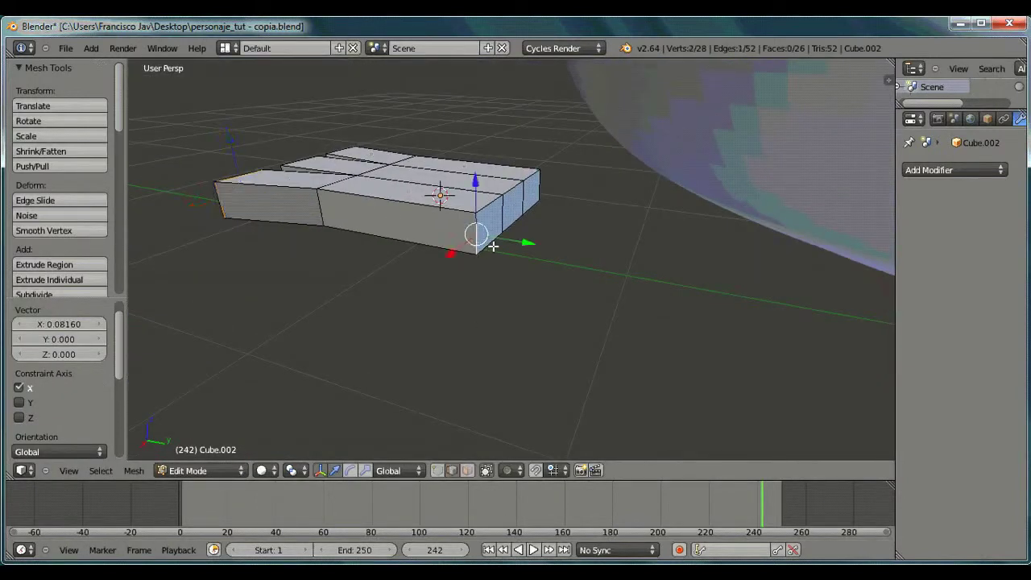
Step: Move the outer vertical edges of the heel inward to taper the back of the foot
{"action": "middle_click_drag", "start_coordinate": [493, 247], "coordinate": [488, 275]}
{"action": "left_click_drag", "start_coordinate": [451, 293], "coordinate": [468, 273]}
{"action": "right_click", "coordinate": [543, 193]}
{"action": "left_click_drag", "start_coordinate": [524, 213], "coordinate": [510, 231]}
{"action": "right_click", "coordinate": [495, 251]}
{"action": "left_click_drag", "start_coordinate": [478, 269], "coordinate": [481, 264]}
Step: Move the inner vertical edges of the heel backward to round it, finishing with about 0.043 along Y
{"action": "right_click", "coordinate": [504, 244]}
{"action": "left_click_drag", "start_coordinate": [555, 248], "coordinate": [579, 226]}
{"action": "left_click", "coordinate": [568, 230]}
{"action": "key", "text": "g"}
{"action": "key", "text": "y"}
{"action": "mouse_move", "coordinate": [387, 293]}
{"action": "middle_mouse_down"}
{"action": "mouse_move", "coordinate": [539, 363]}
{"action": "mouse_move", "coordinate": [394, 308]}
{"action": "middle_mouse_up"}
{"action": "right_click", "coordinate": [470, 473]}
{"action": "left_click", "coordinate": [559, 491]}
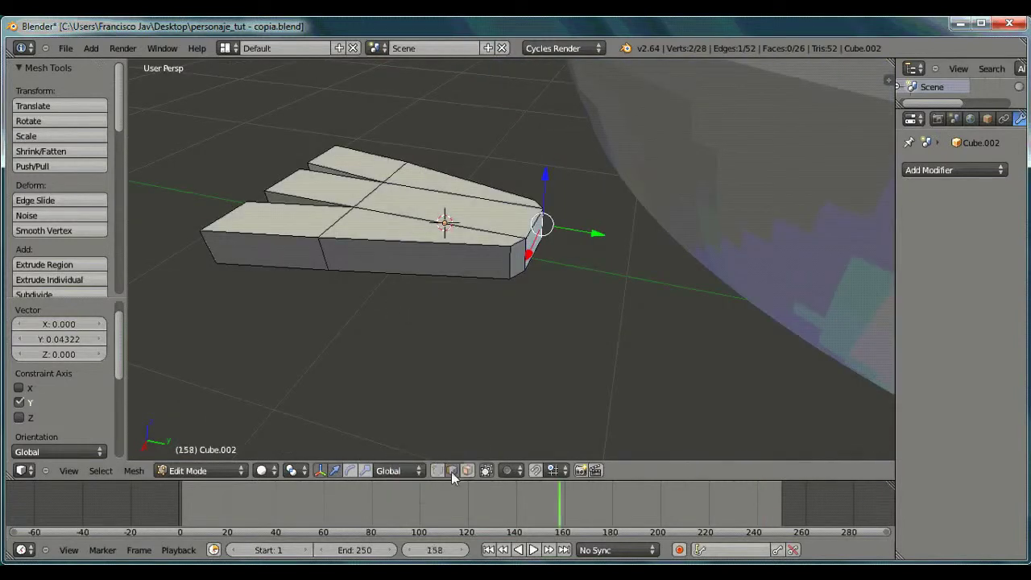
Step: Select the three back faces of the heel and move them about -0.204 along Y to shorten the foot
{"action": "middle_click_drag", "start_coordinate": [576, 206], "coordinate": [520, 350]}
{"action": "right_click", "coordinate": [493, 174]}
{"action": "right_click", "coordinate": [470, 187], "text": "shift"}
{"action": "right_click", "coordinate": [438, 194], "text": "shift"}
{"action": "left_click_drag", "start_coordinate": [623, 269], "coordinate": [559, 277]}
{"action": "middle_click_drag", "start_coordinate": [559, 276], "coordinate": [458, 299]}
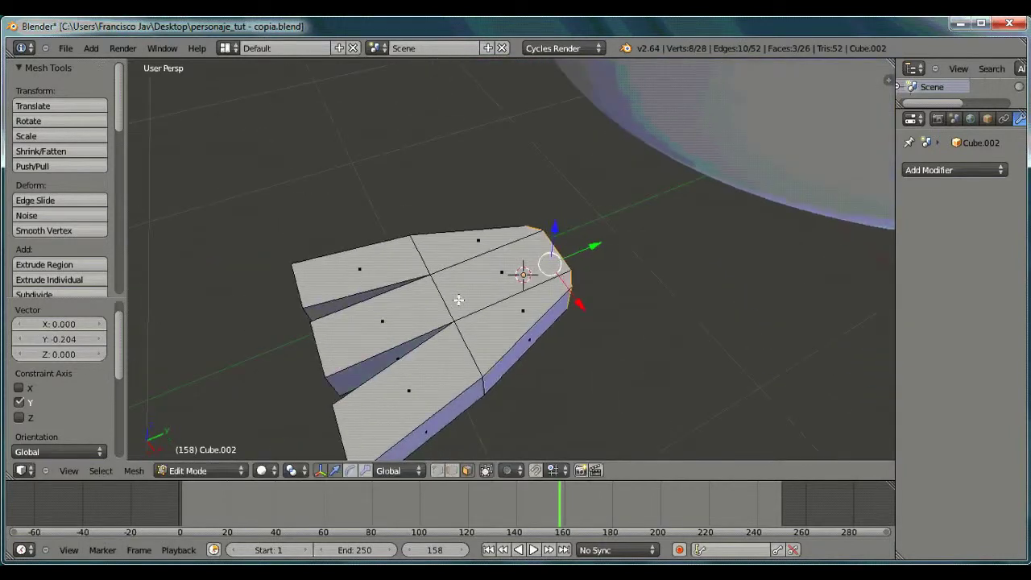
Step: Add a loop cut across the foot just behind the base of the toes
{"action": "key", "text": "ctrl+r"}
{"action": "left_click", "coordinate": [484, 282]}
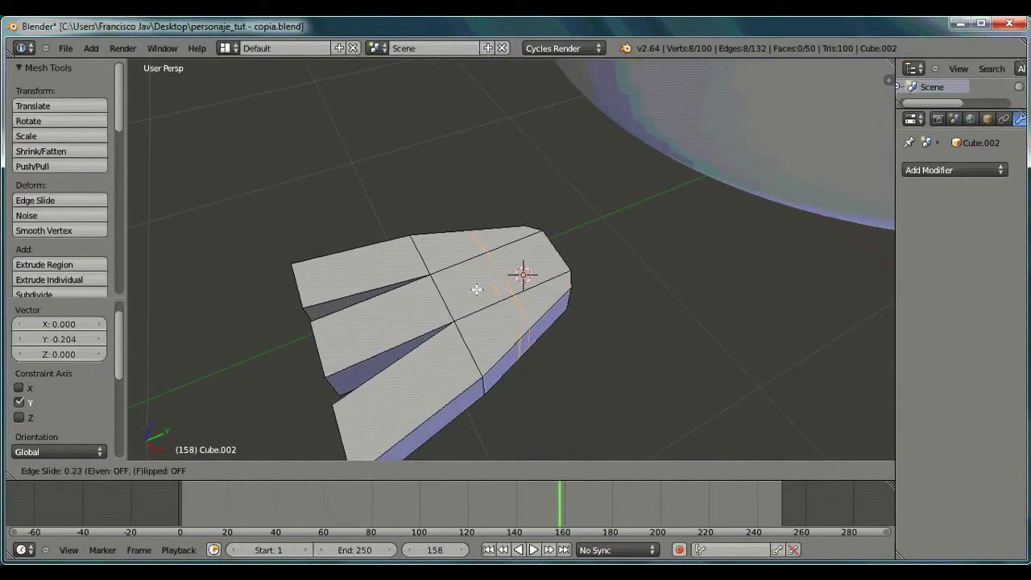
{"action": "left_click", "coordinate": [477, 289]}
Step: Extrude the middle face on top of the heel upward into a leg, raising its end about 0.106 along Z
{"action": "right_click", "coordinate": [486, 251]}
{"action": "right_click", "coordinate": [507, 260]}
{"action": "key", "text": "e"}
{"action": "left_click", "coordinate": [520, 266]}
{"action": "mouse_move", "coordinate": [421, 273]}
{"action": "middle_mouse_down"}
{"action": "mouse_move", "coordinate": [603, 223]}
{"action": "mouse_move", "coordinate": [439, 238]}
{"action": "mouse_move", "coordinate": [467, 250]}
{"action": "mouse_move", "coordinate": [435, 266]}
{"action": "mouse_move", "coordinate": [411, 258]}
{"action": "mouse_move", "coordinate": [420, 254]}
{"action": "middle_mouse_up"}
{"action": "left_click_drag", "start_coordinate": [499, 71], "coordinate": [505, 32]}
Step: Add a lengthwise loop cut along the centre of each of the three toes
{"action": "middle_click_drag", "start_coordinate": [411, 121], "coordinate": [564, 379]}
{"action": "key", "text": "ctrl+r"}
{"action": "left_click", "coordinate": [560, 290]}
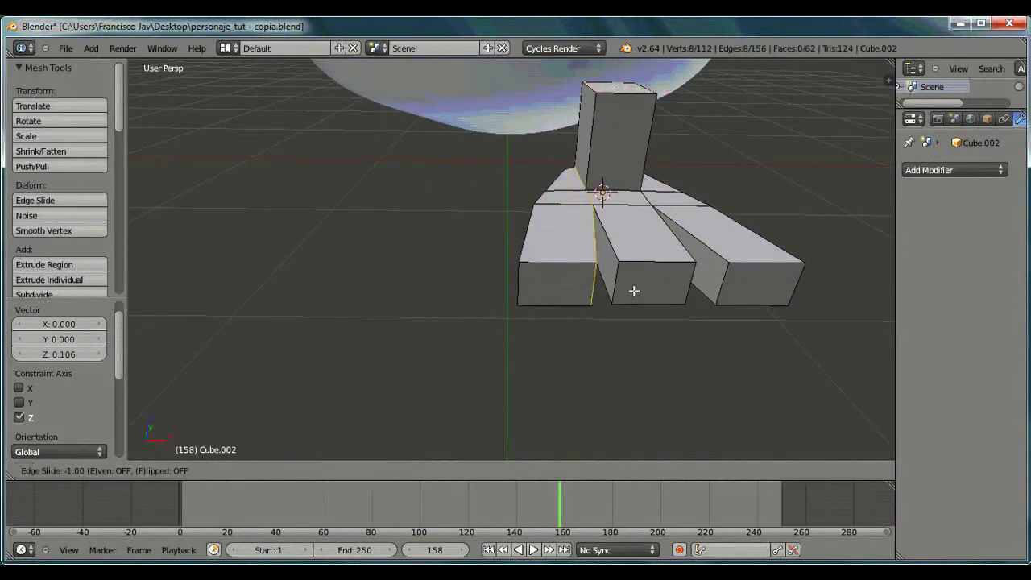
{"action": "left_click", "coordinate": [562, 286]}
{"action": "key", "text": "ctrl+r"}
{"action": "left_click", "coordinate": [654, 274]}
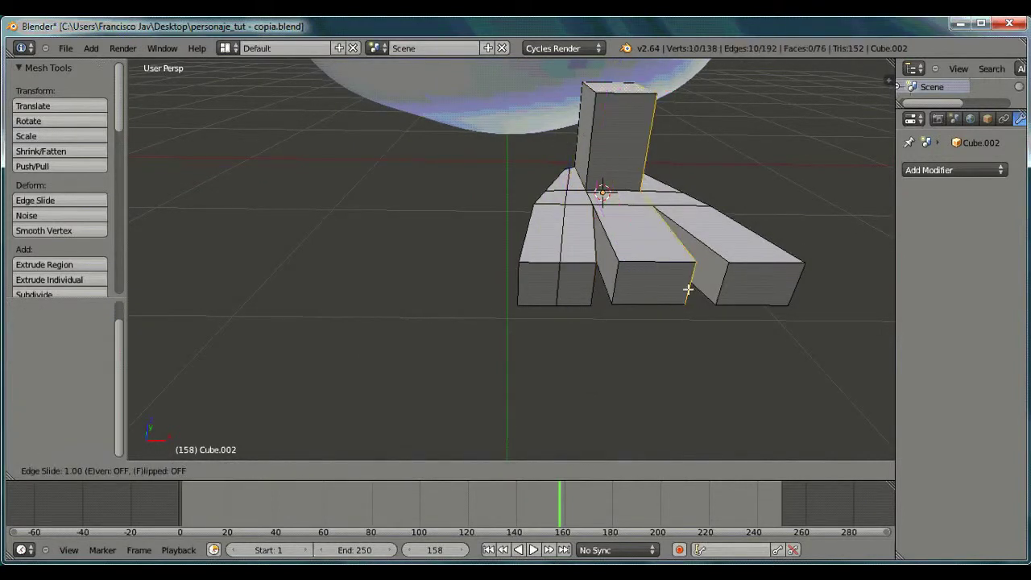
{"action": "left_click", "coordinate": [645, 293]}
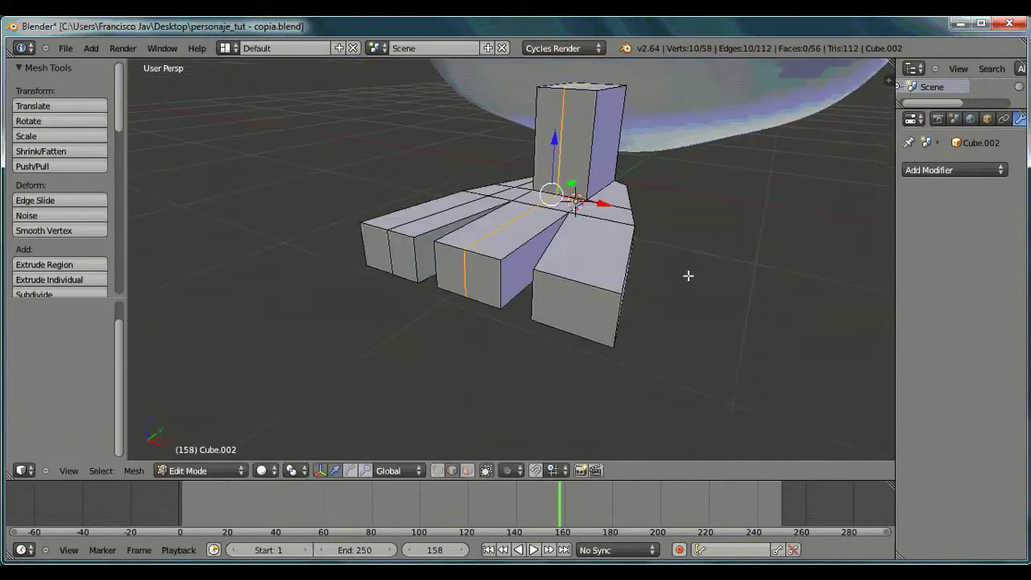
{"action": "key", "text": "ctrl+r"}
{"action": "left_click", "coordinate": [589, 290]}
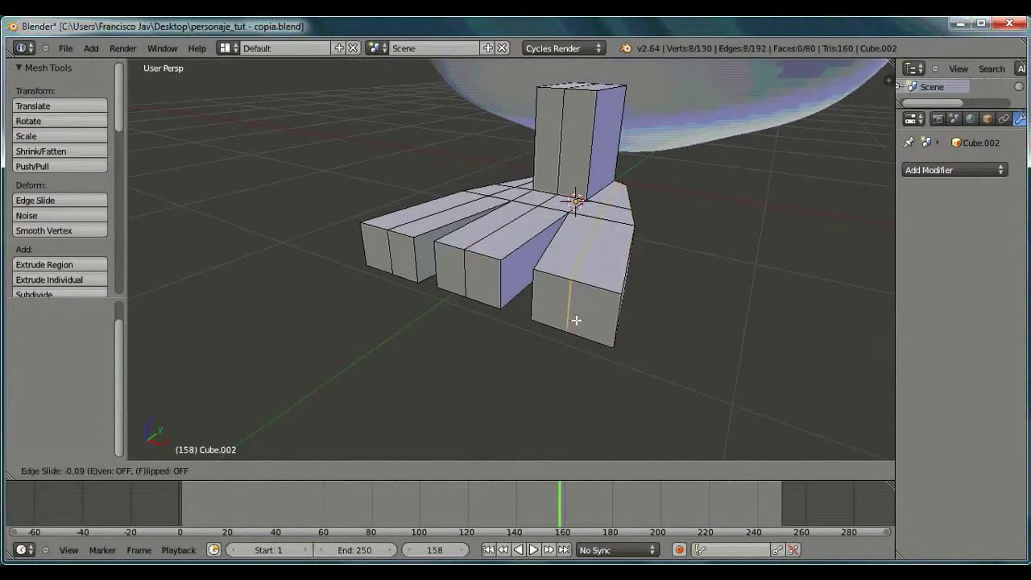
{"action": "left_click", "coordinate": [476, 328]}
Step: Push the centre front edge of each toe forward along Y to point the tips, the middle one by about 0.066
{"action": "middle_click_drag", "start_coordinate": [476, 328], "coordinate": [542, 369]}
{"action": "right_click", "coordinate": [449, 288]}
{"action": "key", "text": "g"}
{"action": "key", "text": "y"}
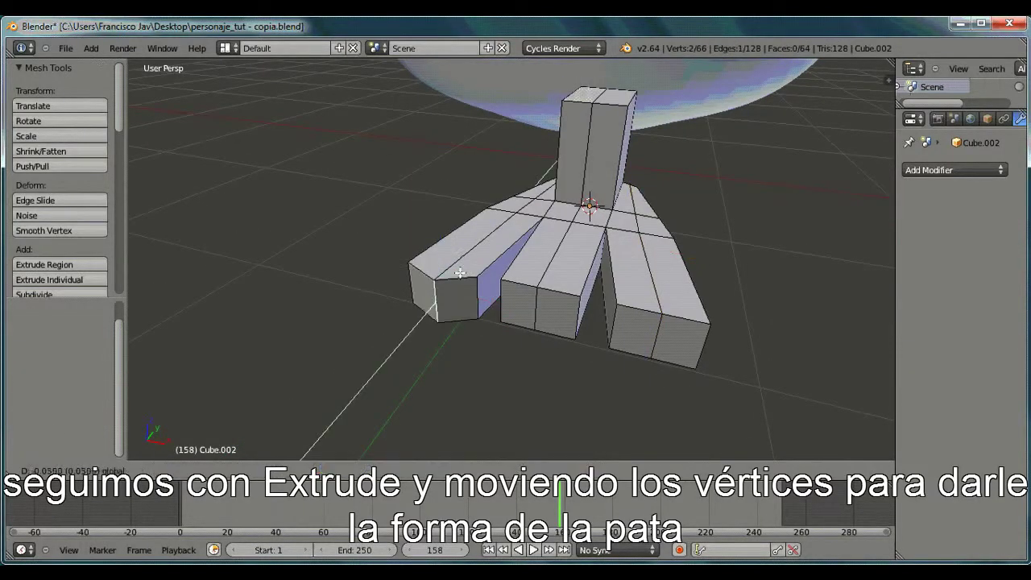
{"action": "left_click", "coordinate": [444, 298]}
{"action": "right_click", "coordinate": [535, 310]}
{"action": "key", "text": "g"}
{"action": "key", "text": "y"}
{"action": "left_click", "coordinate": [620, 341]}
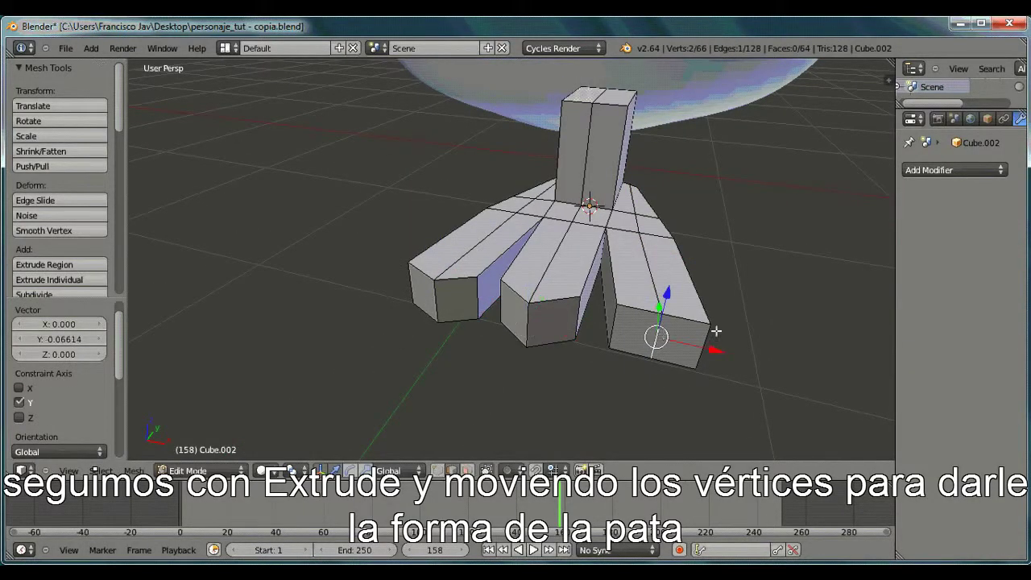
{"action": "middle_click_drag", "start_coordinate": [717, 331], "coordinate": [600, 316]}
{"action": "key", "text": "g"}
{"action": "key", "text": "y"}
{"action": "left_click", "coordinate": [506, 303]}
Step: Reposition edges around the toe tips to refine their shape
{"action": "middle_click_drag", "start_coordinate": [451, 294], "coordinate": [472, 352]}
{"action": "left_click_drag", "start_coordinate": [479, 436], "coordinate": [472, 414]}
{"action": "middle_click_drag", "start_coordinate": [403, 399], "coordinate": [629, 329]}
{"action": "right_click", "coordinate": [528, 317]}
{"action": "right_click", "coordinate": [510, 353]}
{"action": "right_click", "coordinate": [580, 301]}
{"action": "left_click_drag", "start_coordinate": [621, 288], "coordinate": [631, 261]}
{"action": "right_click", "coordinate": [574, 262]}
{"action": "middle_click_drag", "start_coordinate": [745, 266], "coordinate": [596, 277]}
Step: Select further edges of the foot and shift them along X to refine its outline
{"action": "right_click", "coordinate": [560, 318]}
{"action": "left_click_drag", "start_coordinate": [596, 355], "coordinate": [590, 349]}
{"action": "left_click", "coordinate": [589, 348]}
{"action": "middle_click_drag", "start_coordinate": [589, 348], "coordinate": [422, 313]}
{"action": "key", "text": "g"}
{"action": "key", "text": "x"}
{"action": "left_click", "coordinate": [403, 346]}
{"action": "middle_click_drag", "start_coordinate": [403, 347], "coordinate": [602, 269]}
{"action": "right_click", "coordinate": [607, 247]}
{"action": "left_click_drag", "start_coordinate": [643, 227], "coordinate": [639, 233]}
{"action": "middle_click_drag", "start_coordinate": [638, 233], "coordinate": [505, 291]}
{"action": "key", "text": "g"}
{"action": "key", "text": "x"}
{"action": "left_click", "coordinate": [502, 379]}
Step: Move vertical edges of the leg along Y to make its cross-section rounder
{"action": "middle_click_drag", "start_coordinate": [502, 379], "coordinate": [565, 278]}
{"action": "left_click_drag", "start_coordinate": [580, 201], "coordinate": [614, 211]}
{"action": "right_click", "coordinate": [590, 239]}
{"action": "right_click", "coordinate": [533, 216]}
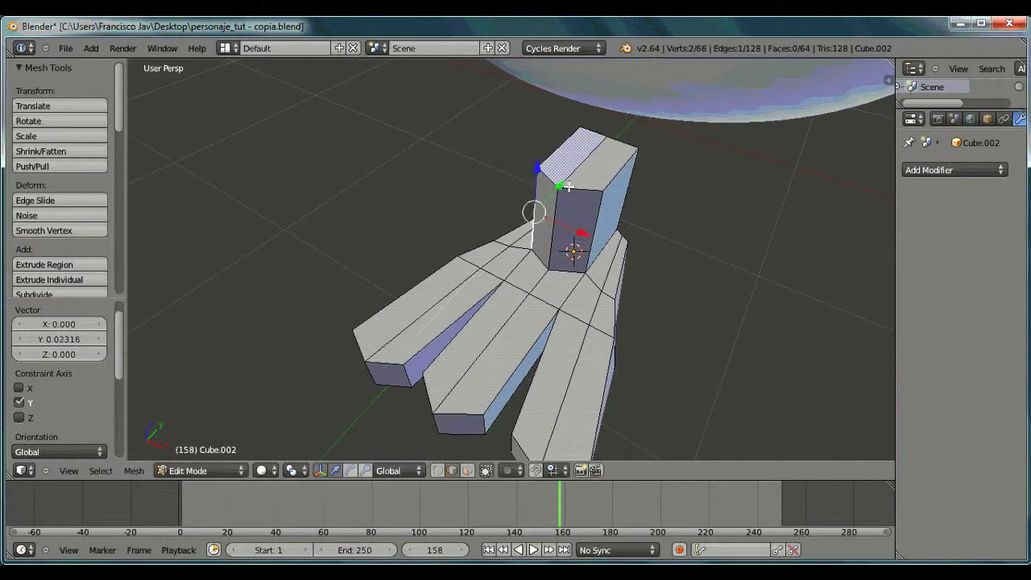
{"action": "middle_click_drag", "start_coordinate": [558, 193], "coordinate": [575, 288]}
{"action": "key", "text": "g"}
{"action": "key", "text": "y"}
{"action": "left_click", "coordinate": [547, 343]}
Step: Shift another leg edge along Y and adjust the upper end of the leg
{"action": "middle_click_drag", "start_coordinate": [570, 227], "coordinate": [683, 198]}
{"action": "key", "text": "g"}
{"action": "key", "text": "y"}
{"action": "left_click", "coordinate": [534, 220]}
{"action": "middle_click_drag", "start_coordinate": [652, 78], "coordinate": [619, 137]}
{"action": "left_click_drag", "start_coordinate": [640, 147], "coordinate": [647, 115]}
{"action": "middle_click_drag", "start_coordinate": [745, 261], "coordinate": [636, 230]}
{"action": "key", "text": "Tab"}
{"action": "middle_click_drag", "start_coordinate": [457, 344], "coordinate": [553, 261]}
{"action": "left_click", "coordinate": [956, 170]}
{"action": "left_click", "coordinate": [671, 406]}
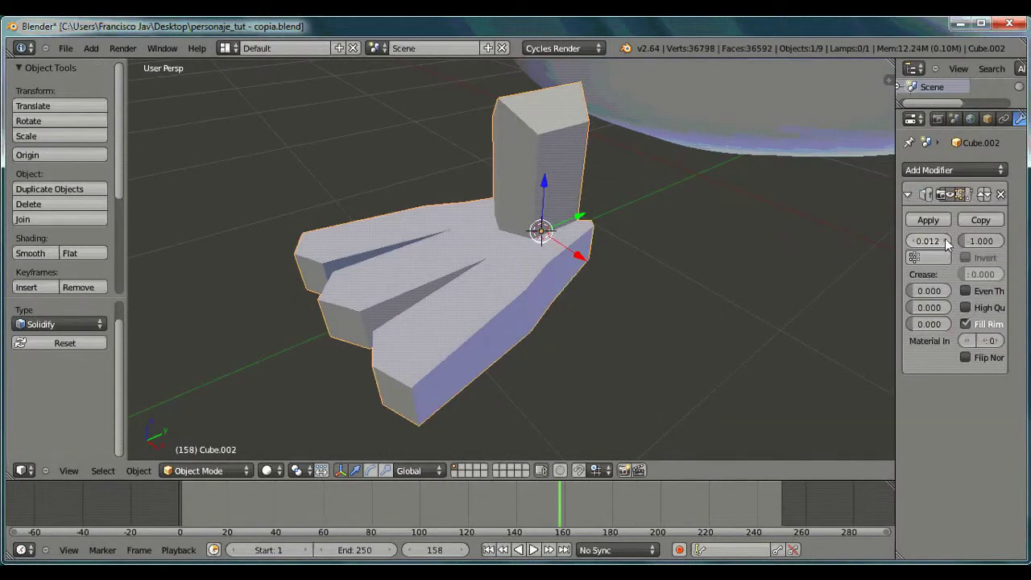
{"action": "key", "text": "ctrl+z"}
{"action": "key", "text": "ctrl+z"}
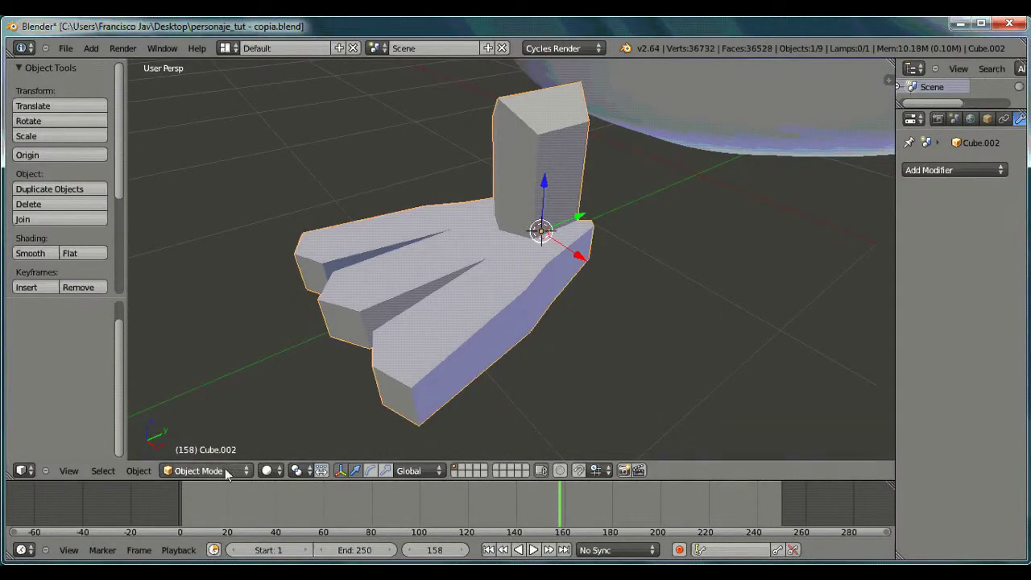
Step: Select the whole foot mesh, add a Subdivision Surface modifier with view level 3, and return to Object Mode
{"action": "key", "text": "Tab"}
{"action": "key", "text": "a"}
{"action": "left_click", "coordinate": [956, 170]}
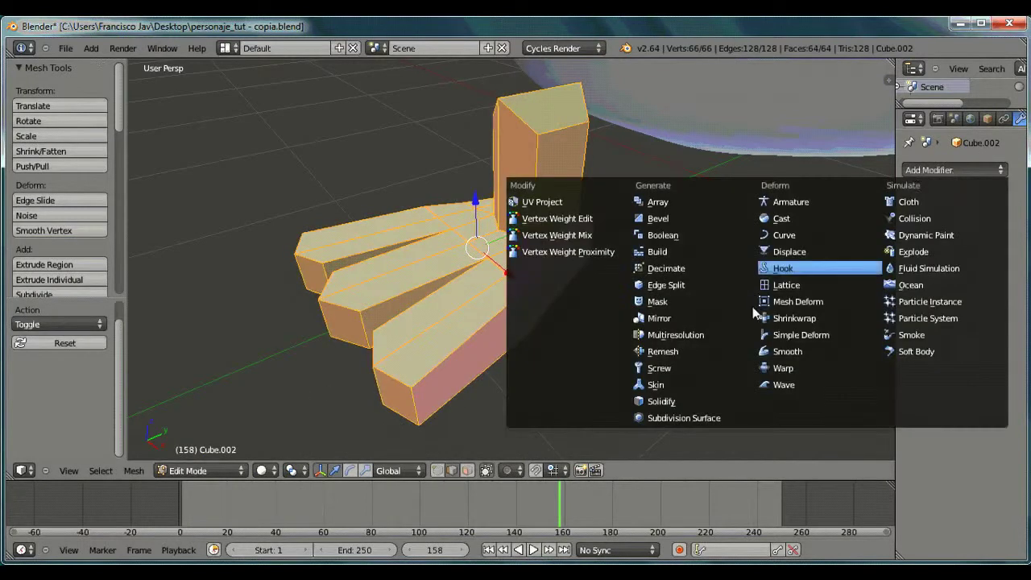
{"action": "left_click", "coordinate": [957, 170]}
{"action": "left_click", "coordinate": [689, 418]}
{"action": "left_click", "coordinate": [945, 274]}
{"action": "left_click", "coordinate": [942, 274]}
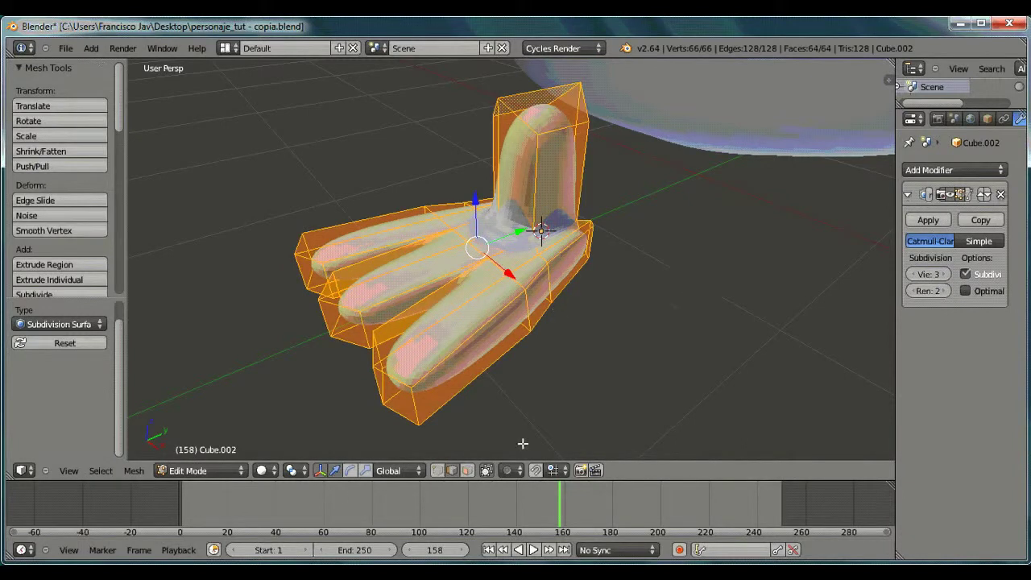
{"action": "left_click", "coordinate": [205, 470]}
{"action": "left_click", "coordinate": [194, 456]}
Step: Duplicate the smoothed foot and move the copy about -0.801 along X to make the second foot
{"action": "middle_click_drag", "start_coordinate": [613, 322], "coordinate": [579, 241]}
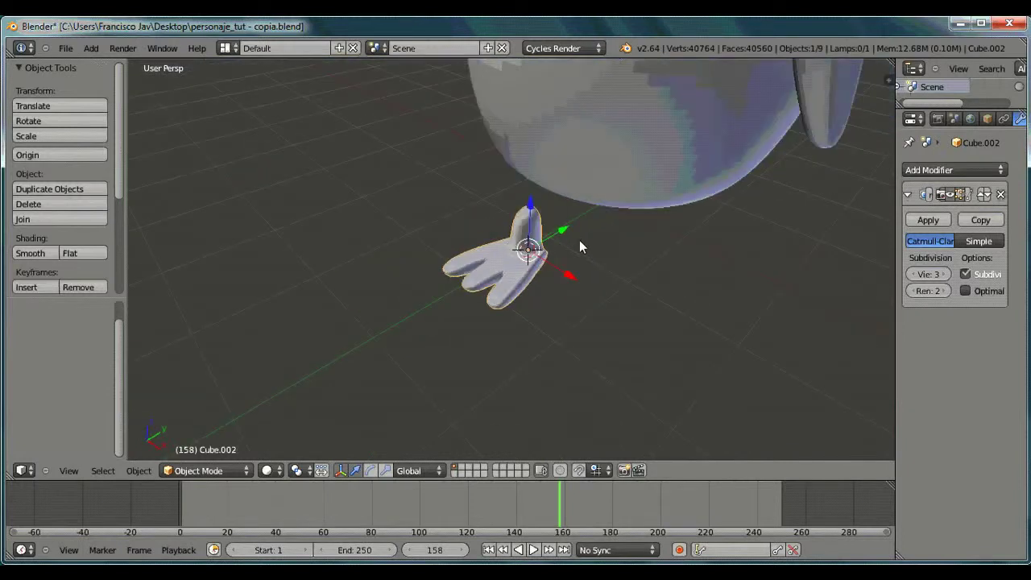
{"action": "middle_click_drag", "start_coordinate": [596, 279], "coordinate": [588, 243]}
{"action": "key", "text": "shift+d"}
{"action": "key", "text": "x"}
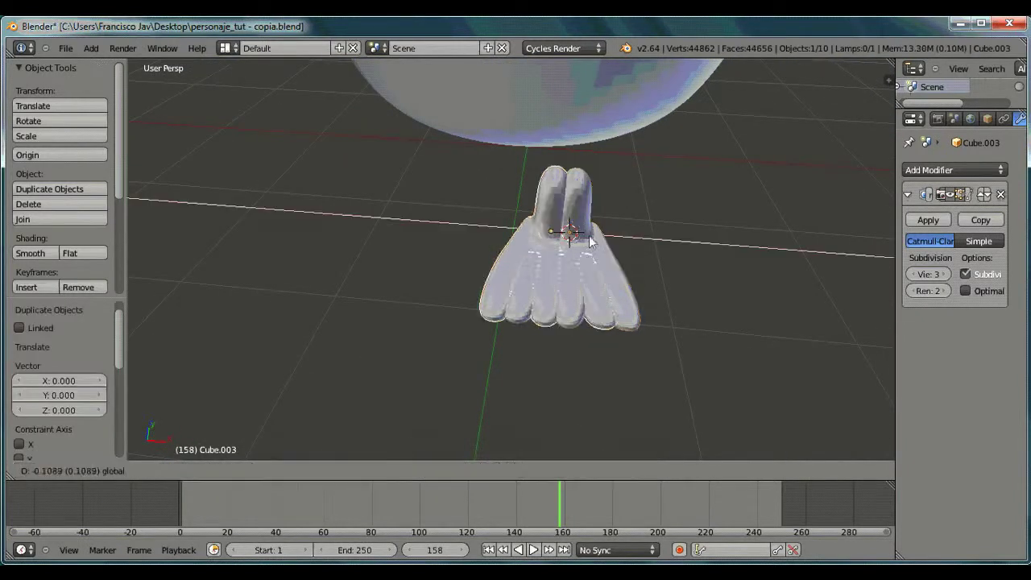
{"action": "left_click", "coordinate": [483, 221]}
{"action": "scroll", "coordinate": [515, 218], "scroll_direction": "down", "scroll_amount": 5}
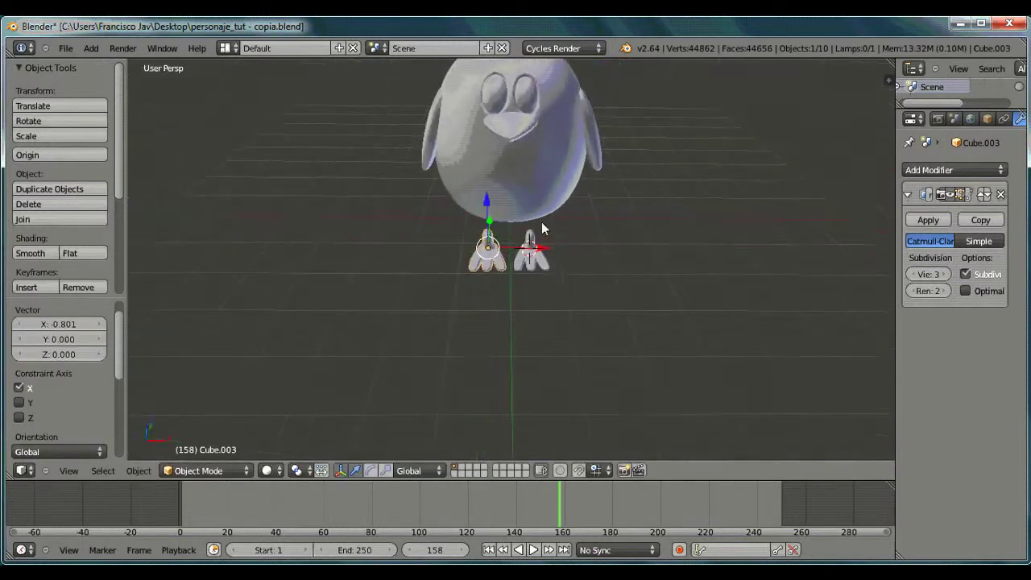
Step: Shift the copied foot along X, select both feet and move them together towards the penguin's body
{"action": "left_click_drag", "start_coordinate": [543, 256], "coordinate": [583, 261]}
{"action": "right_click", "coordinate": [529, 261]}
{"action": "middle_click_drag", "start_coordinate": [546, 254], "coordinate": [431, 262]}
{"action": "right_click", "coordinate": [486, 263], "text": "shift"}
{"action": "left_click_drag", "start_coordinate": [544, 226], "coordinate": [599, 197]}
{"action": "middle_click_drag", "start_coordinate": [578, 251], "coordinate": [543, 283]}
Step: Fine-tune both feet along Z and Y so they sit under the penguin's body, and deselect everything
{"action": "key", "text": "g"}
{"action": "key", "text": "z"}
{"action": "left_click", "coordinate": [461, 199]}
{"action": "key", "text": "g"}
{"action": "key", "text": "y"}
{"action": "left_click", "coordinate": [627, 244]}
{"action": "middle_click_drag", "start_coordinate": [627, 245], "coordinate": [413, 204]}
{"action": "key", "text": "g"}
{"action": "key", "text": "y"}
{"action": "right_click", "coordinate": [448, 179]}
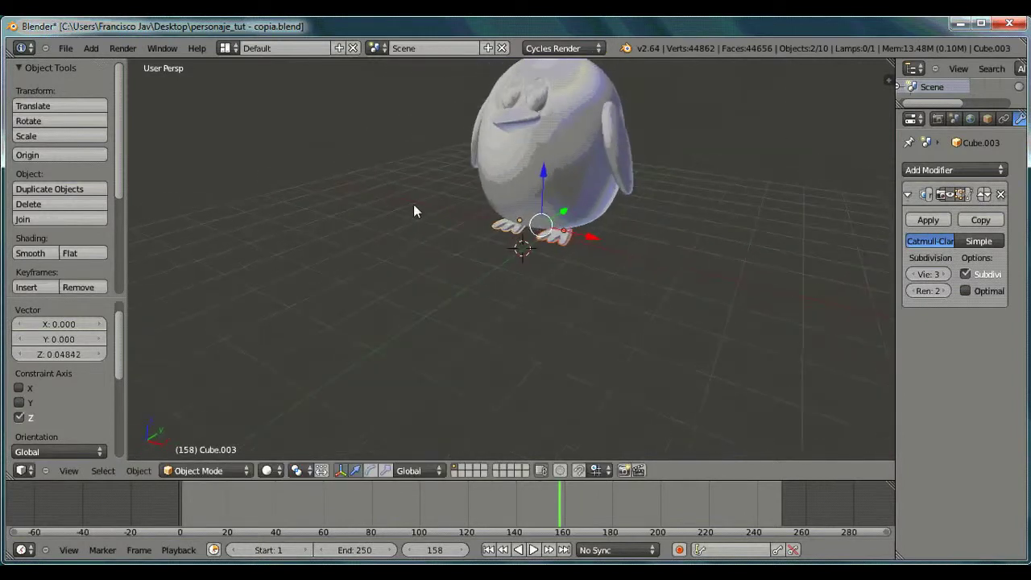
{"action": "middle_click_drag", "start_coordinate": [775, 128], "coordinate": [691, 276]}
{"action": "key", "text": "a"}
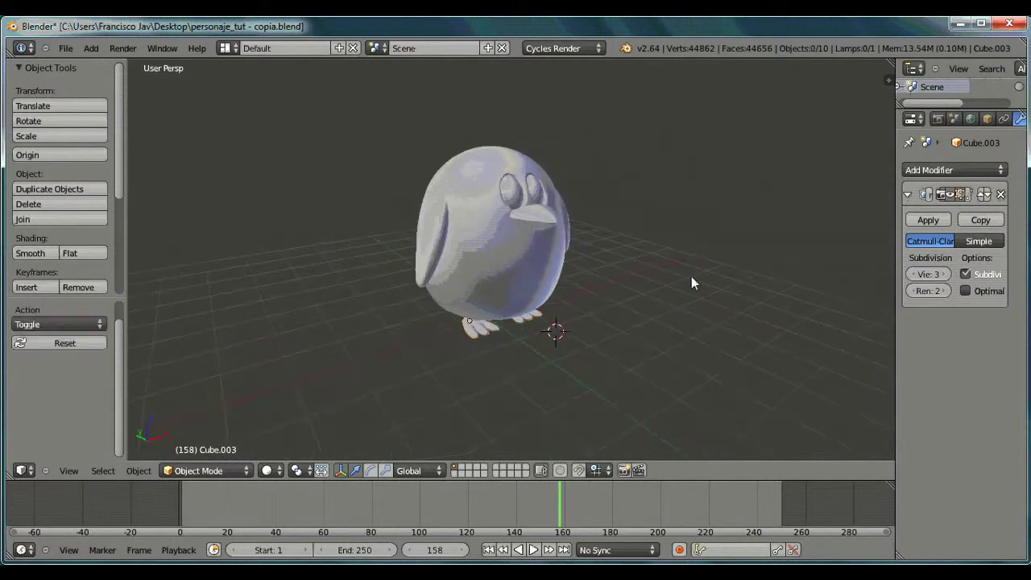
{"action": "mouse_move", "coordinate": [342, 258]}
{"action": "middle_mouse_down"}
{"action": "mouse_move", "coordinate": [344, 271]}
{"action": "mouse_move", "coordinate": [345, 246]}
{"action": "middle_mouse_up"}
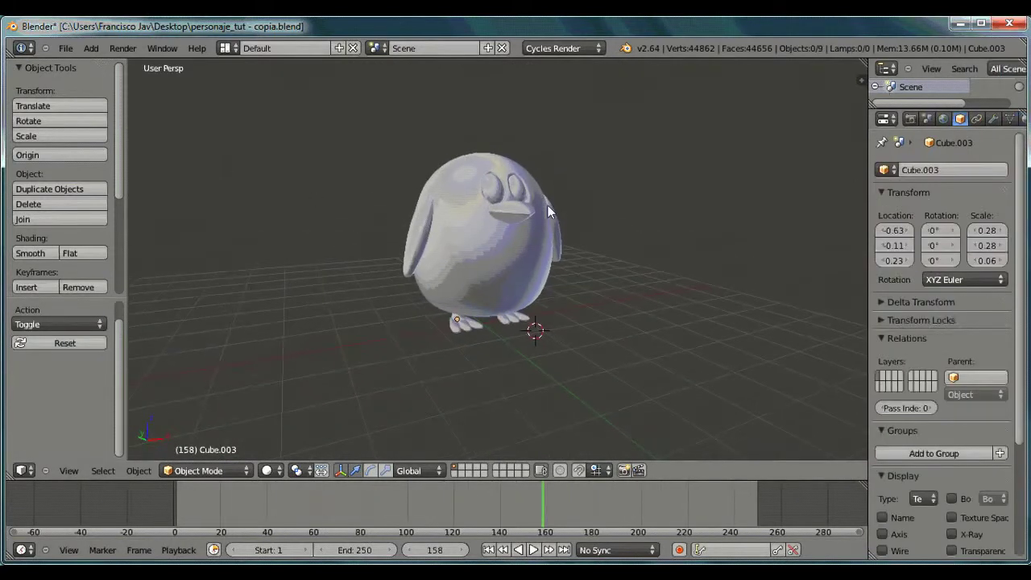
Step: Select the copied foot and create a new material named Pata for it
{"action": "right_click", "coordinate": [465, 320]}
{"action": "left_click_drag", "start_coordinate": [869, 125], "coordinate": [820, 125]}
{"action": "left_click", "coordinate": [975, 119]}
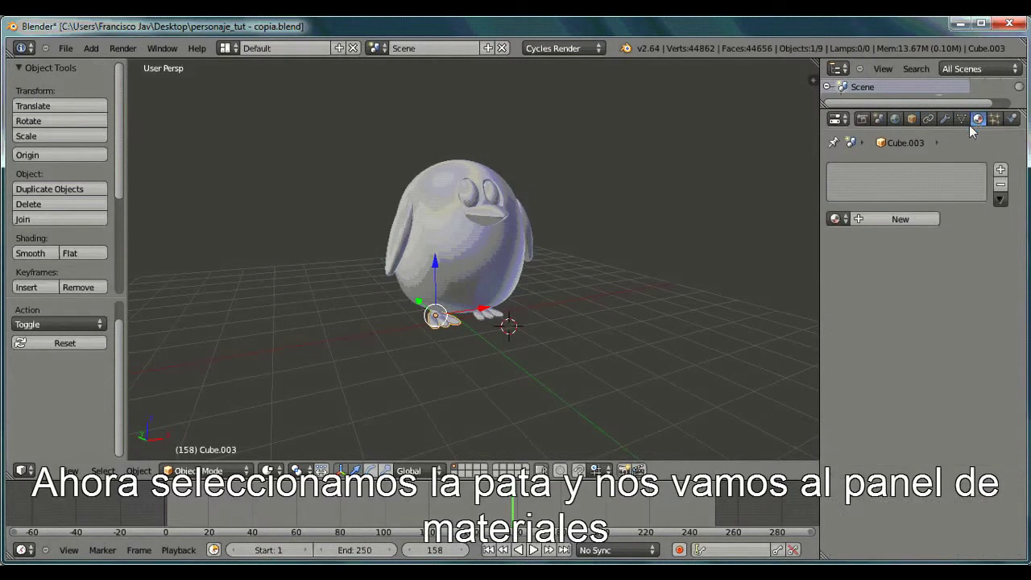
{"action": "left_click", "coordinate": [888, 219]}
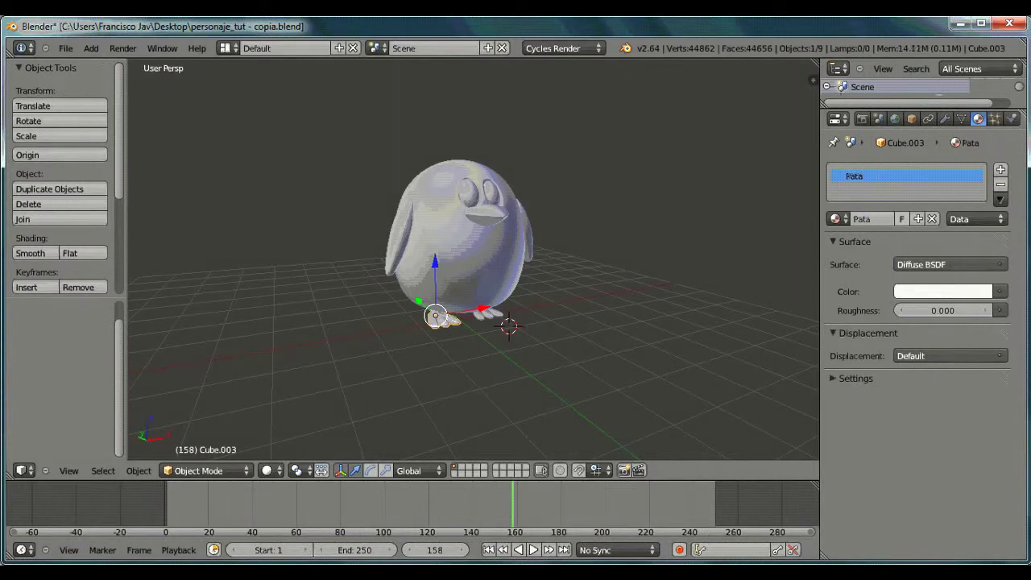
Step: Change the Pata material's surface to Glossy BSDF and give it an orange color
{"action": "left_click", "coordinate": [959, 292]}
{"action": "left_click", "coordinate": [895, 167]}
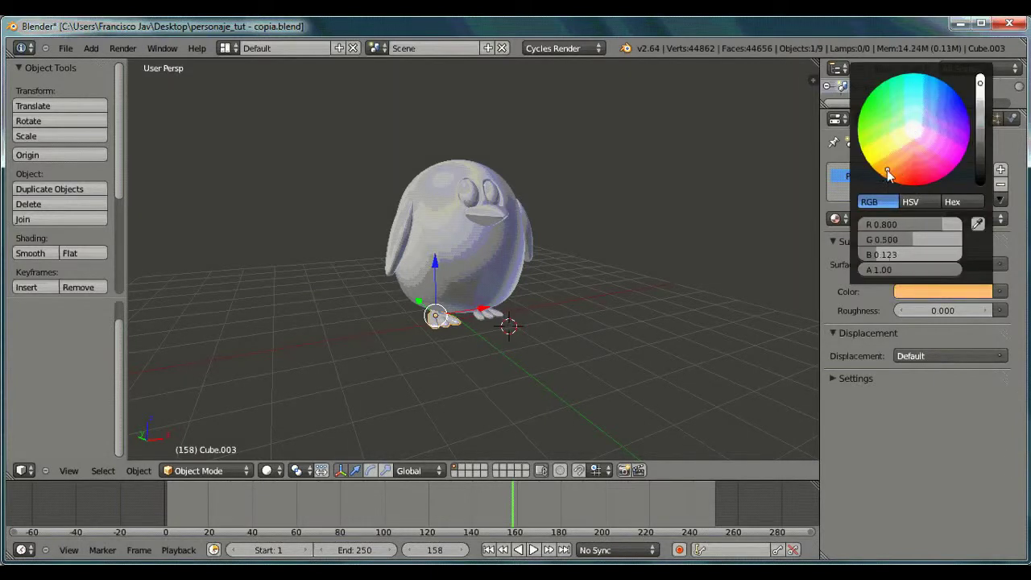
{"action": "left_click", "coordinate": [942, 262]}
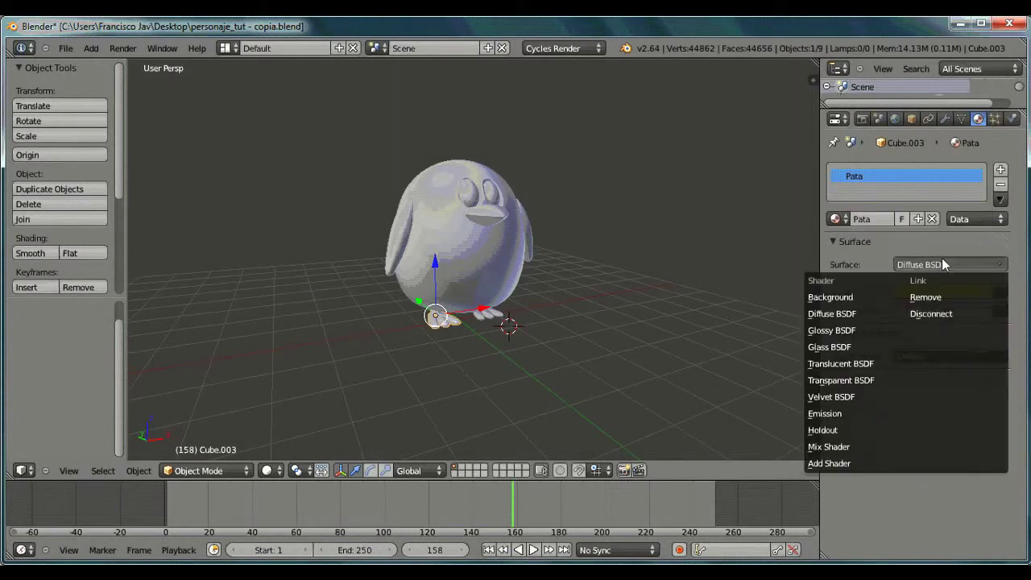
{"action": "left_click", "coordinate": [852, 331]}
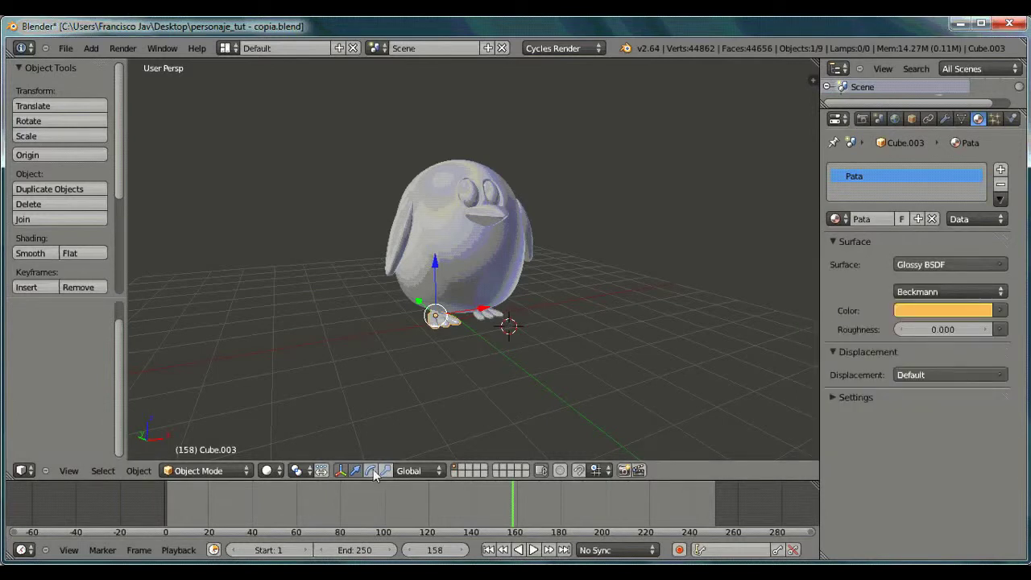
{"action": "left_click", "coordinate": [934, 309]}
{"action": "left_click", "coordinate": [886, 197]}
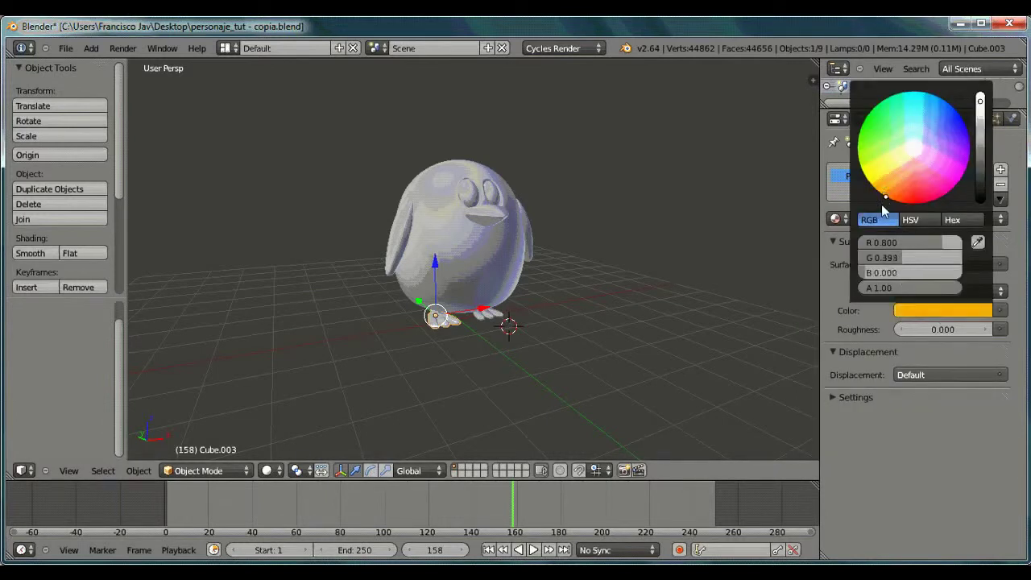
{"action": "left_click_drag", "start_coordinate": [874, 191], "coordinate": [891, 198]}
Step: Assign the existing Pata material to the other foot
{"action": "right_click", "coordinate": [491, 315]}
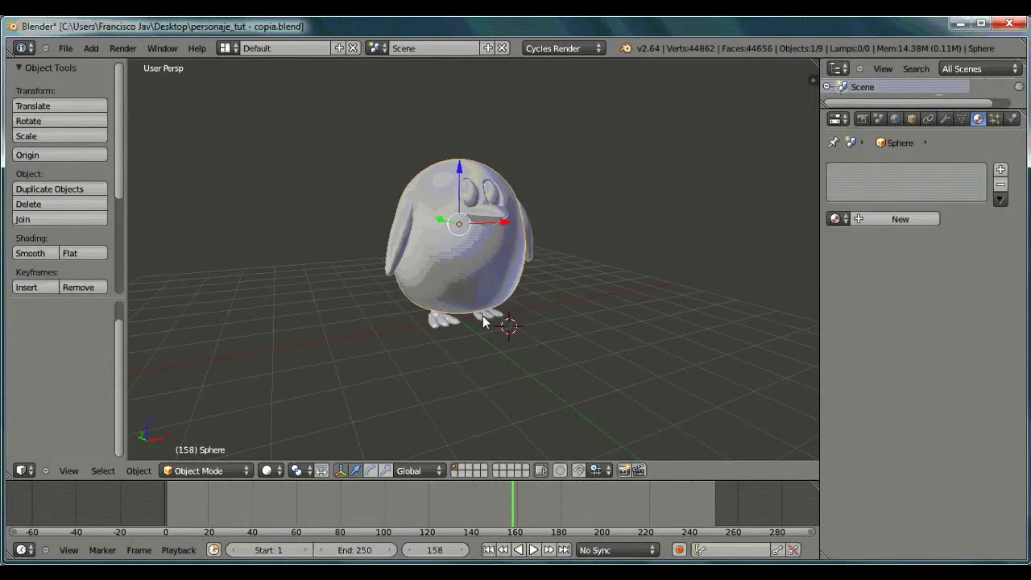
{"action": "left_click", "coordinate": [846, 220]}
{"action": "left_click", "coordinate": [856, 242]}
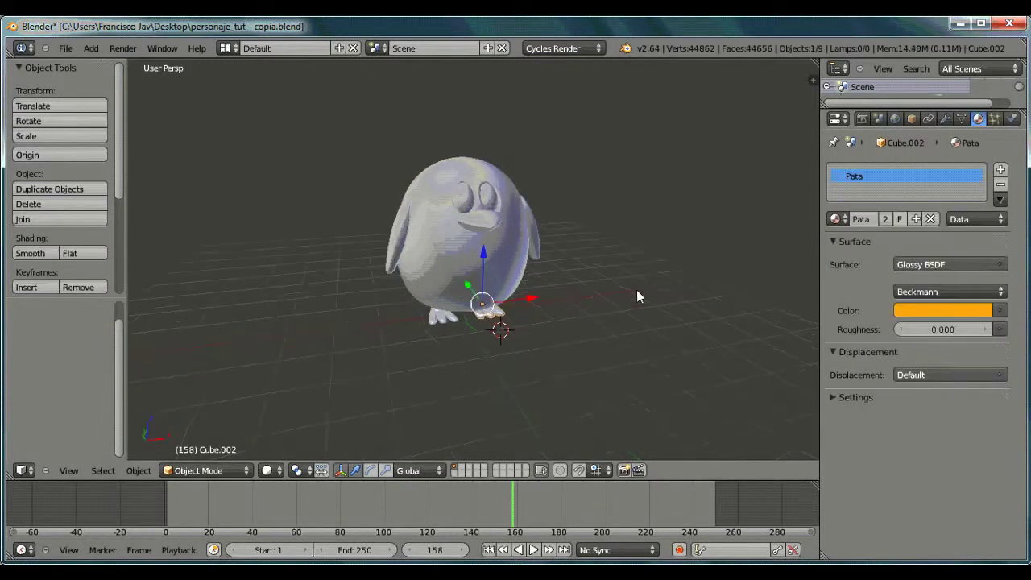
Step: Add a plane as the light source and move it about -5.884 along Y and 5.923 along X
{"action": "middle_click_drag", "start_coordinate": [637, 291], "coordinate": [530, 308]}
{"action": "scroll", "coordinate": [349, 199], "scroll_direction": "down", "scroll_amount": 4}
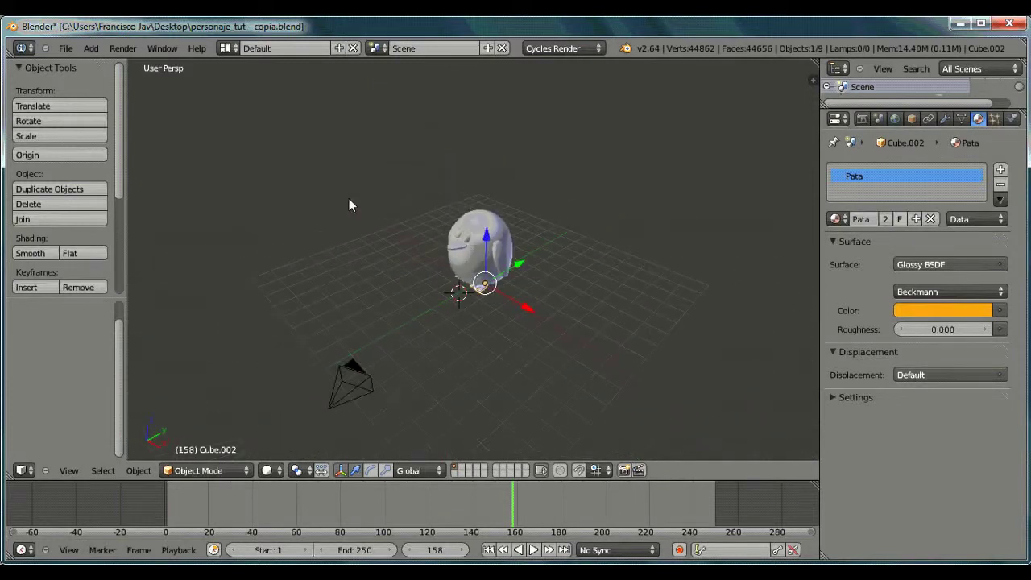
{"action": "left_click", "coordinate": [88, 50]}
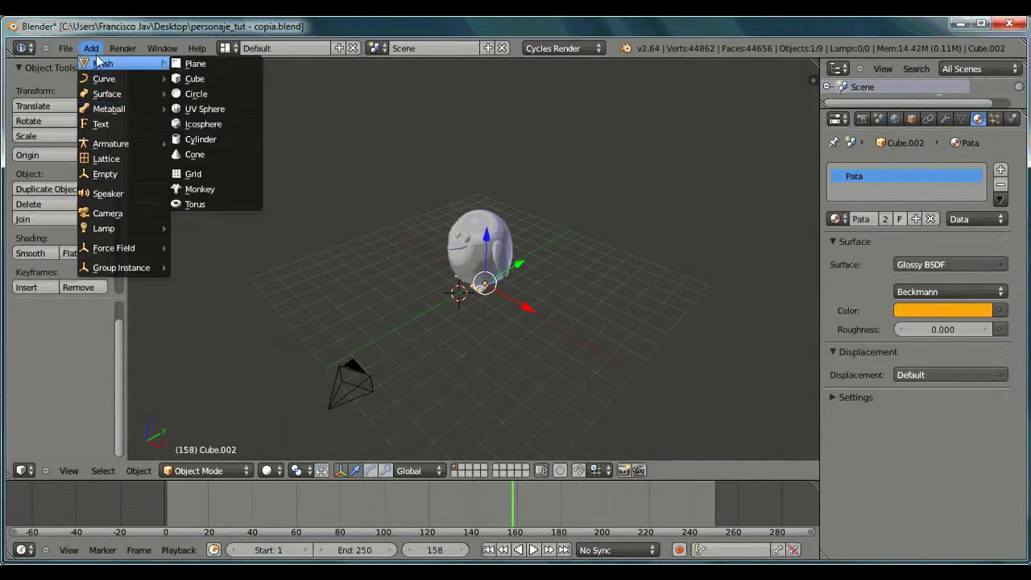
{"action": "mouse_move", "coordinate": [103, 63]}
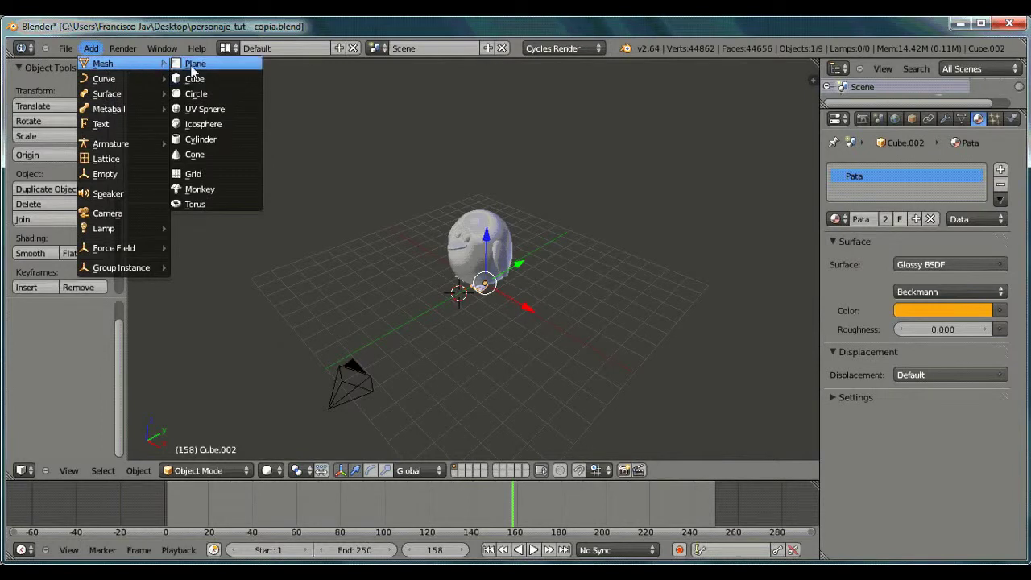
{"action": "left_click", "coordinate": [195, 62]}
{"action": "left_click_drag", "start_coordinate": [496, 272], "coordinate": [364, 312]}
{"action": "middle_click_drag", "start_coordinate": [364, 312], "coordinate": [623, 281]}
{"action": "key", "text": "g"}
{"action": "key", "text": "x"}
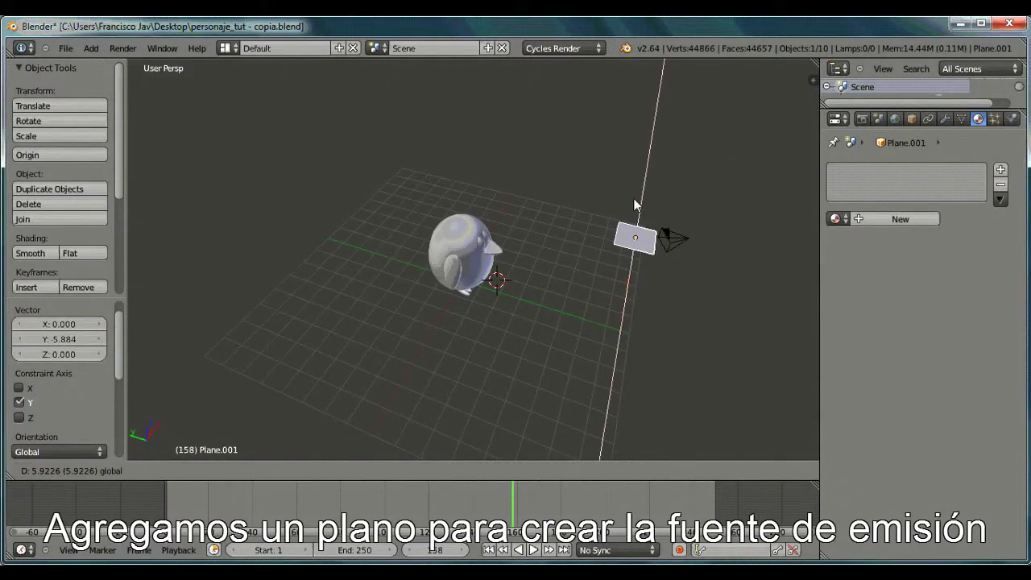
{"action": "left_click", "coordinate": [634, 198]}
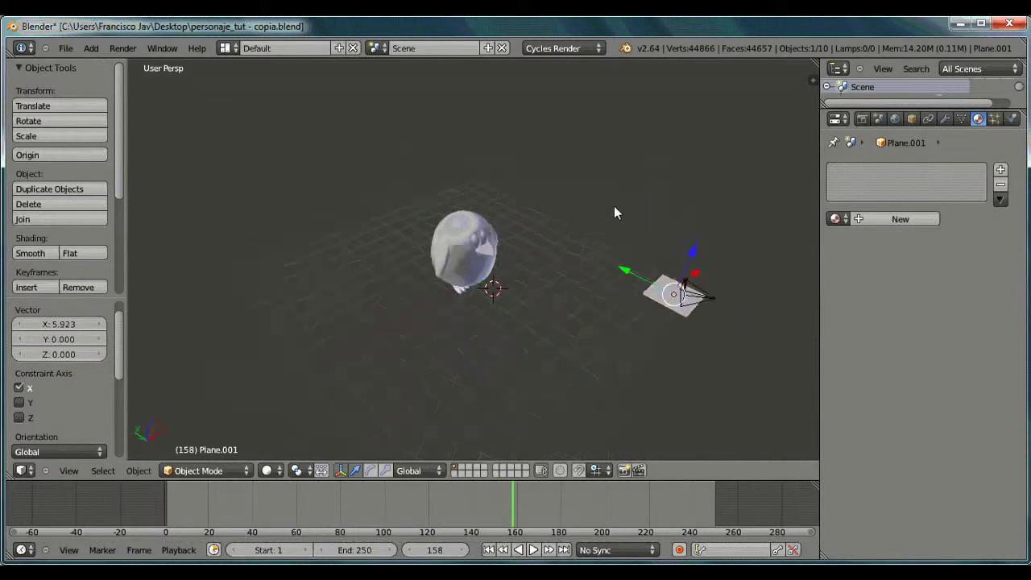
Step: Rotate the plane upright and raise it about 3.808 along Z
{"action": "key", "text": "r"}
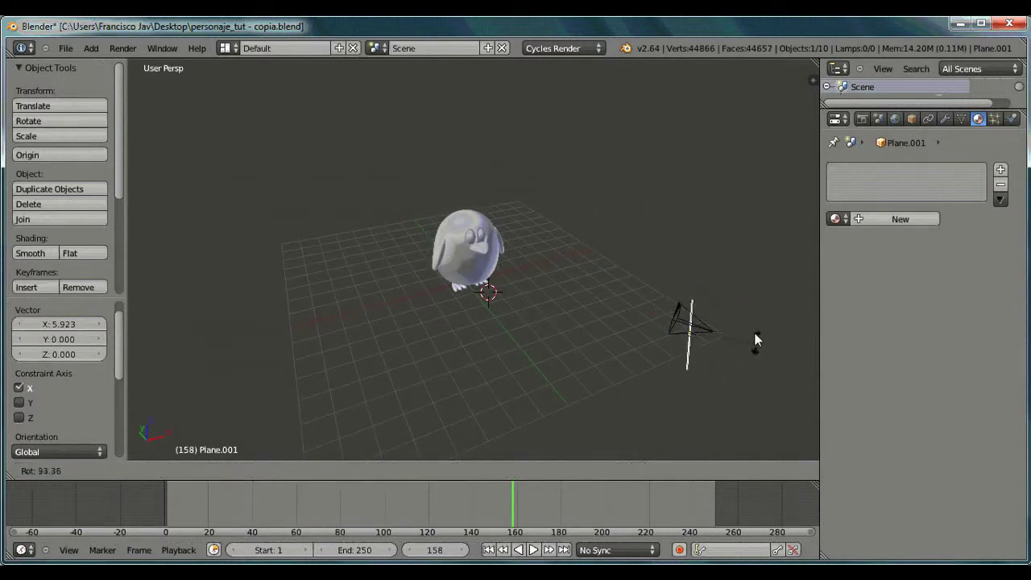
{"action": "left_click", "coordinate": [751, 332]}
{"action": "middle_click_drag", "start_coordinate": [750, 332], "coordinate": [679, 371]}
{"action": "left_click_drag", "start_coordinate": [679, 371], "coordinate": [662, 244]}
Step: Scale the upright plane up by a factor of about 3.079
{"action": "key", "text": "s"}
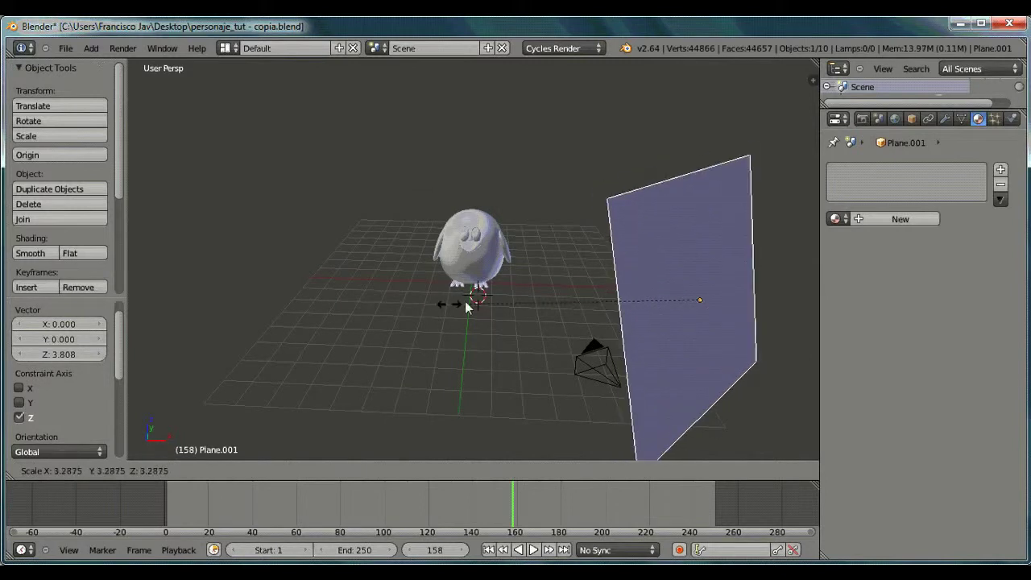
{"action": "left_click", "coordinate": [559, 311]}
{"action": "middle_click_drag", "start_coordinate": [559, 311], "coordinate": [628, 301]}
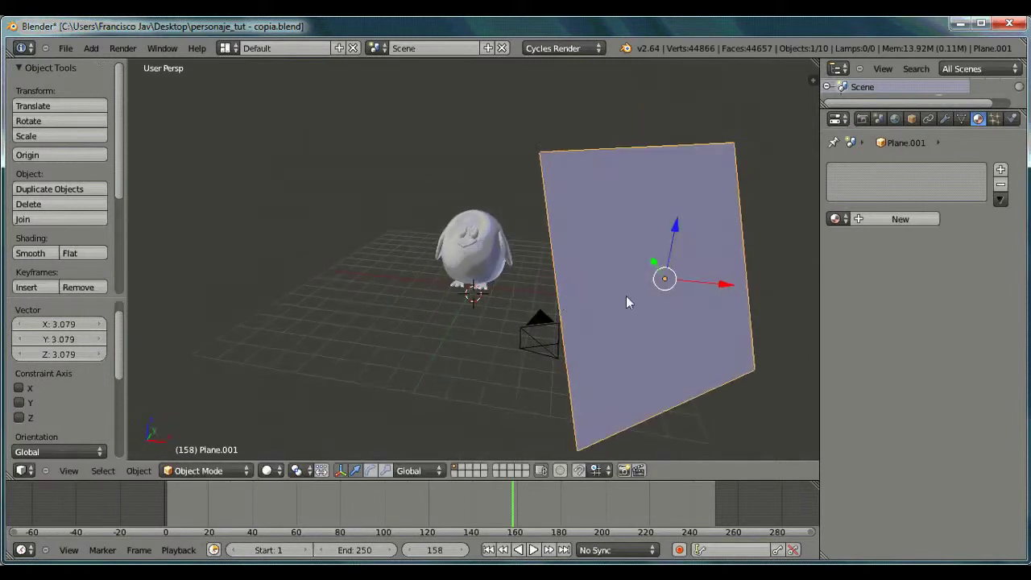
{"action": "left_click", "coordinate": [841, 219]}
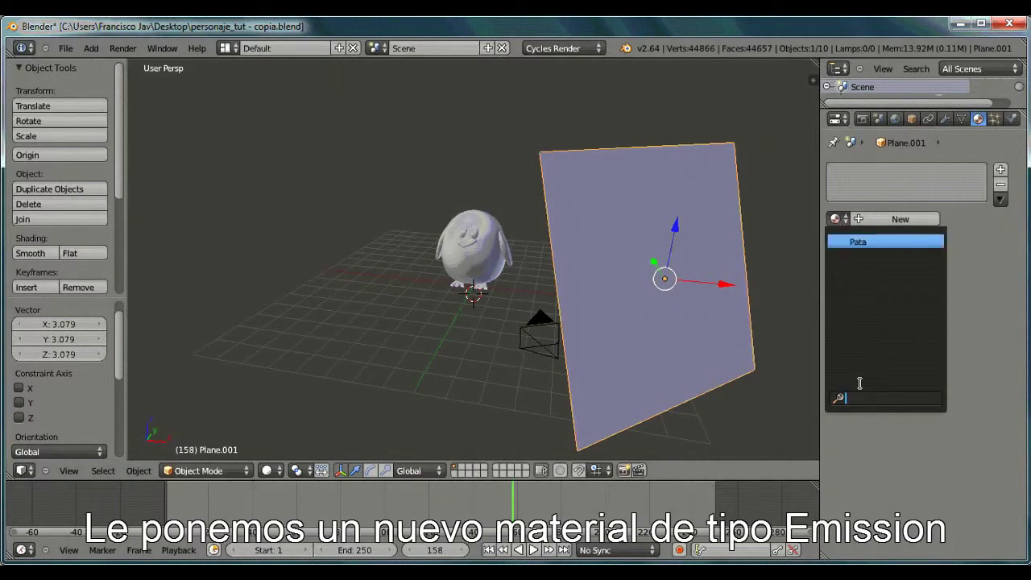
{"action": "left_click", "coordinate": [885, 242]}
{"action": "left_click", "coordinate": [930, 219]}
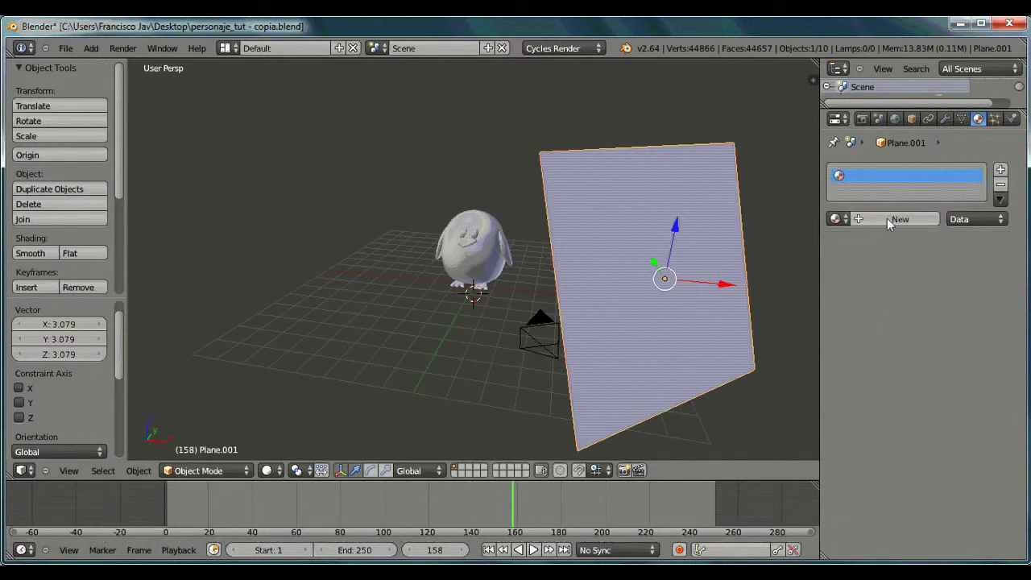
Step: Create a new material named Light on the plane and give it a pale yellow color
{"action": "left_click", "coordinate": [888, 222]}
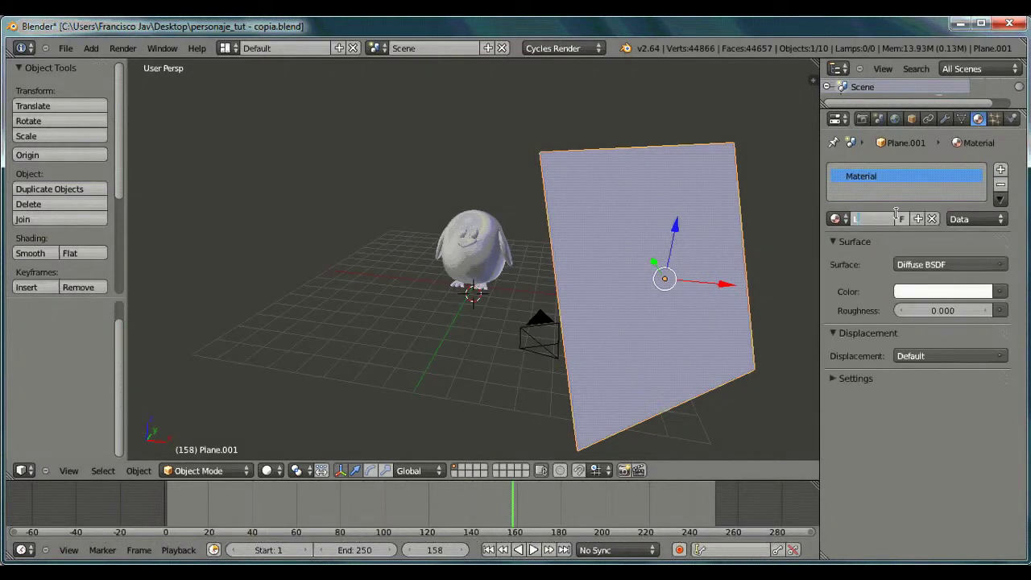
{"action": "key", "text": "Return"}
{"action": "left_click", "coordinate": [961, 297]}
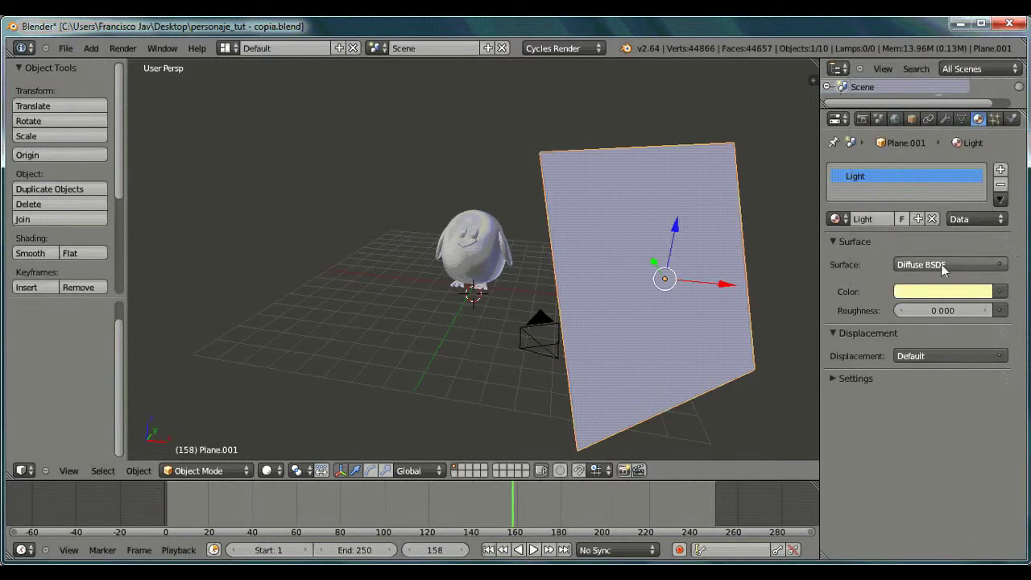
Step: Change the Light material's surface to Emission with a strength of 50
{"action": "left_click", "coordinate": [940, 266]}
{"action": "left_click", "coordinate": [1008, 266]}
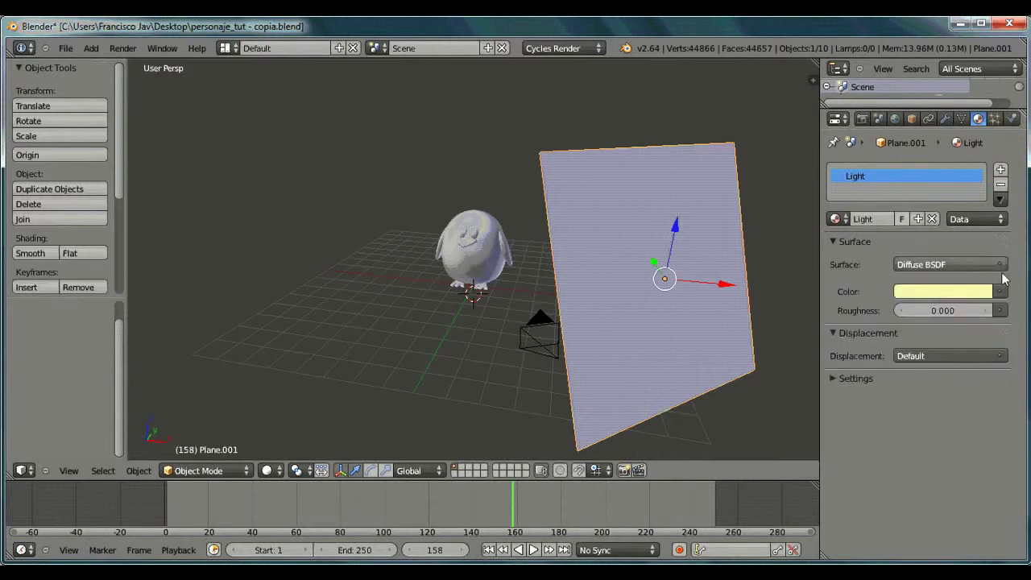
{"action": "left_click", "coordinate": [940, 266]}
{"action": "left_click", "coordinate": [840, 414]}
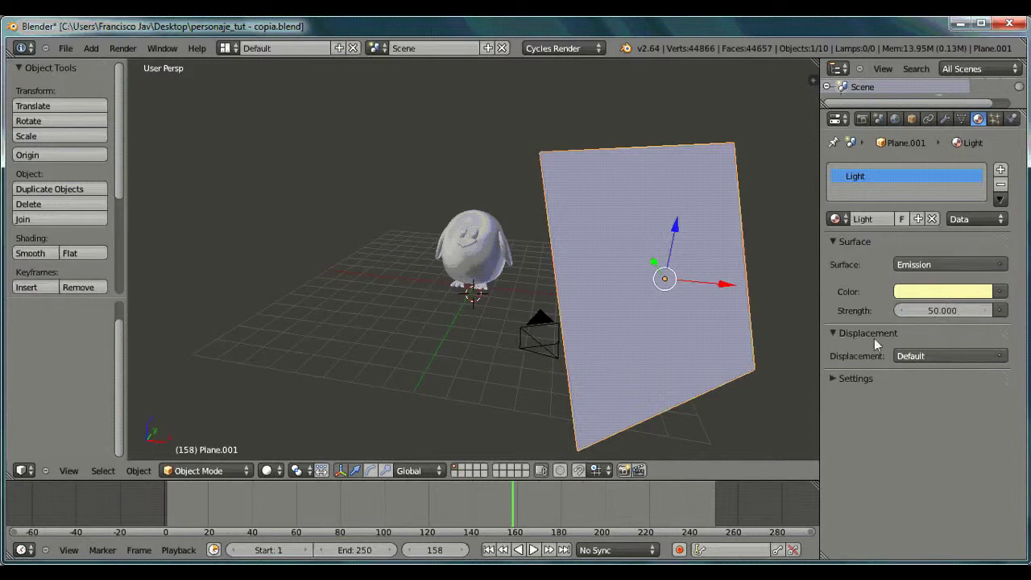
Step: Preview the scene in Rendered shading and reduce the Light material's emission strength, trying 20 and settling on 10
{"action": "left_click", "coordinate": [270, 470]}
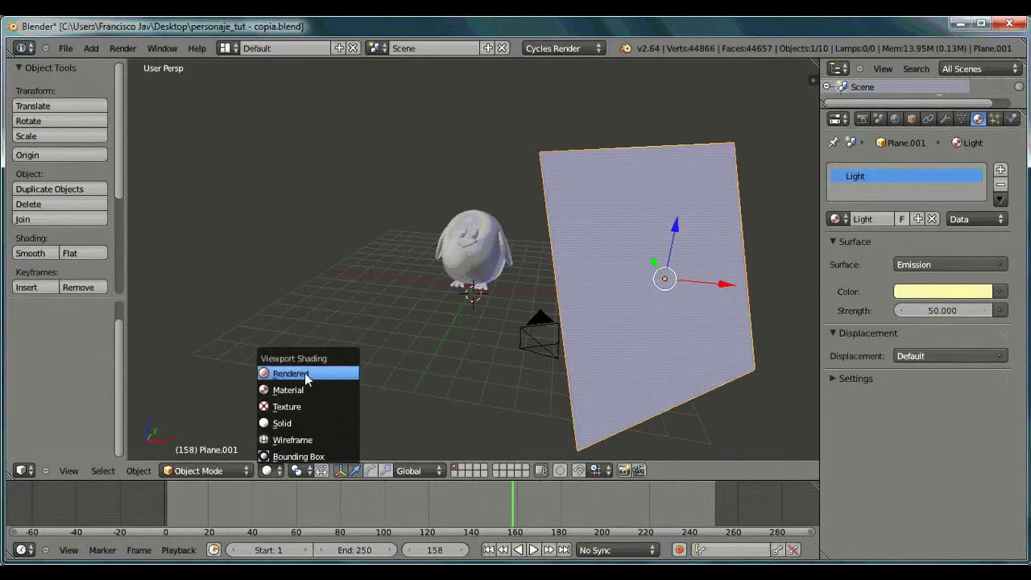
{"action": "left_click", "coordinate": [305, 373]}
{"action": "right_click", "coordinate": [664, 254]}
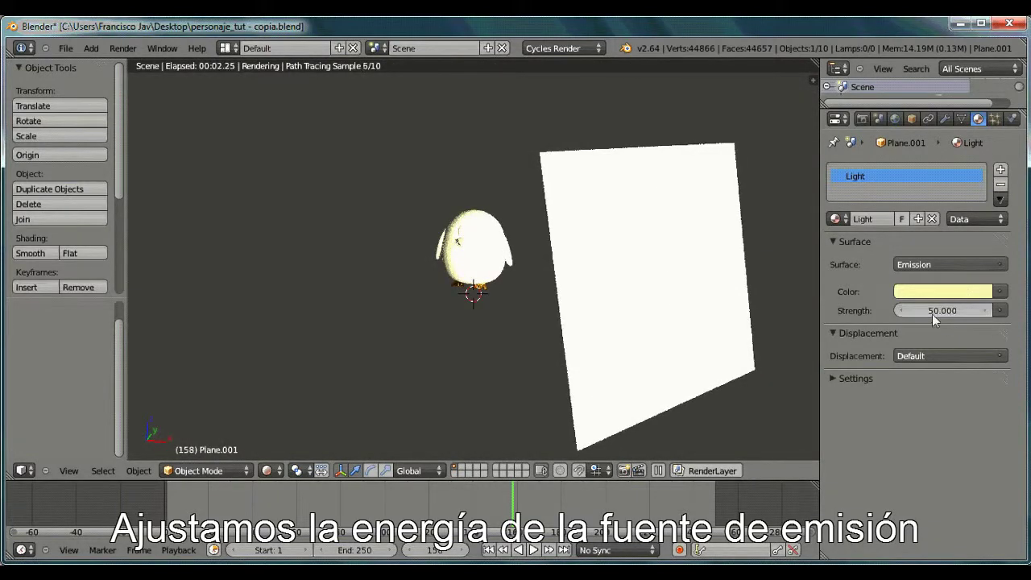
{"action": "left_click_drag", "start_coordinate": [909, 311], "coordinate": [893, 310]}
{"action": "type", "text": "120"}
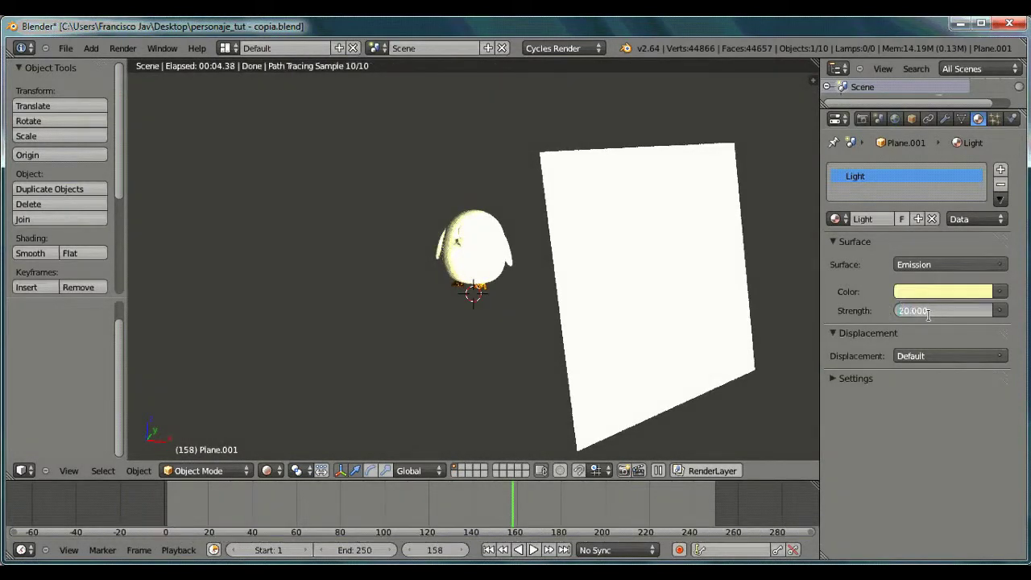
{"action": "key", "text": "Return"}
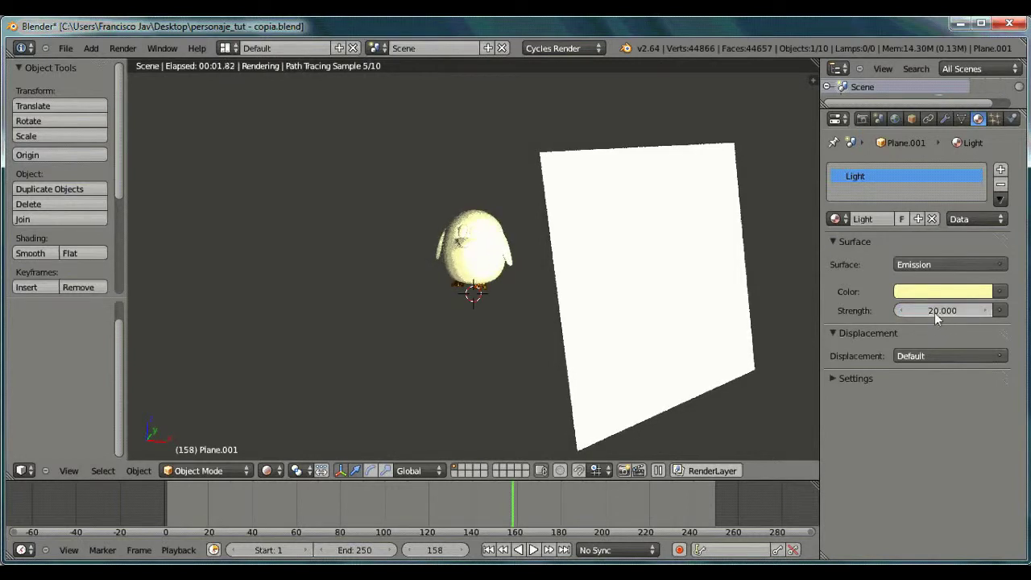
{"action": "scroll", "coordinate": [451, 282], "scroll_direction": "up", "scroll_amount": 5}
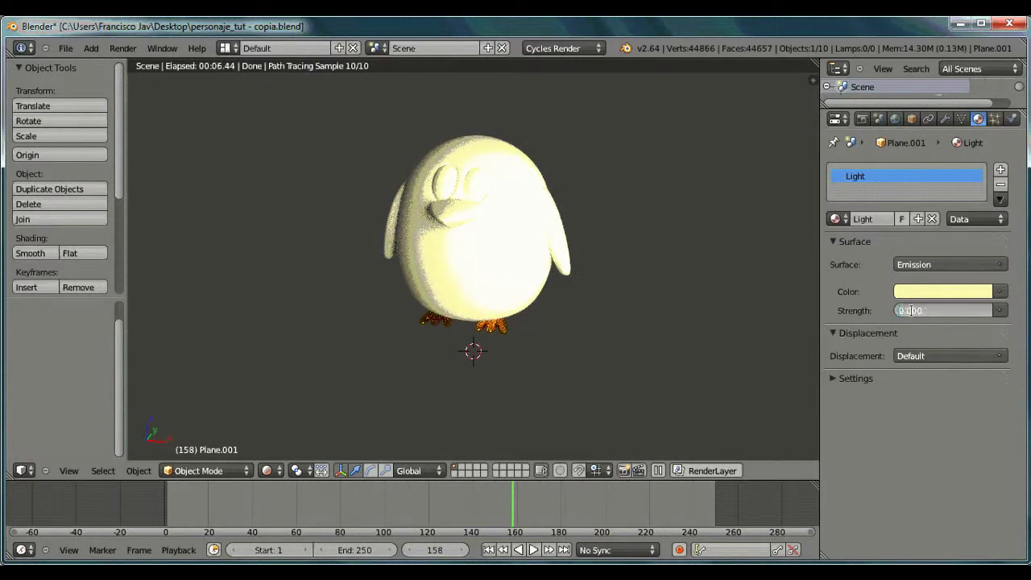
{"action": "type", "text": "10"}
{"action": "key", "text": "Return"}
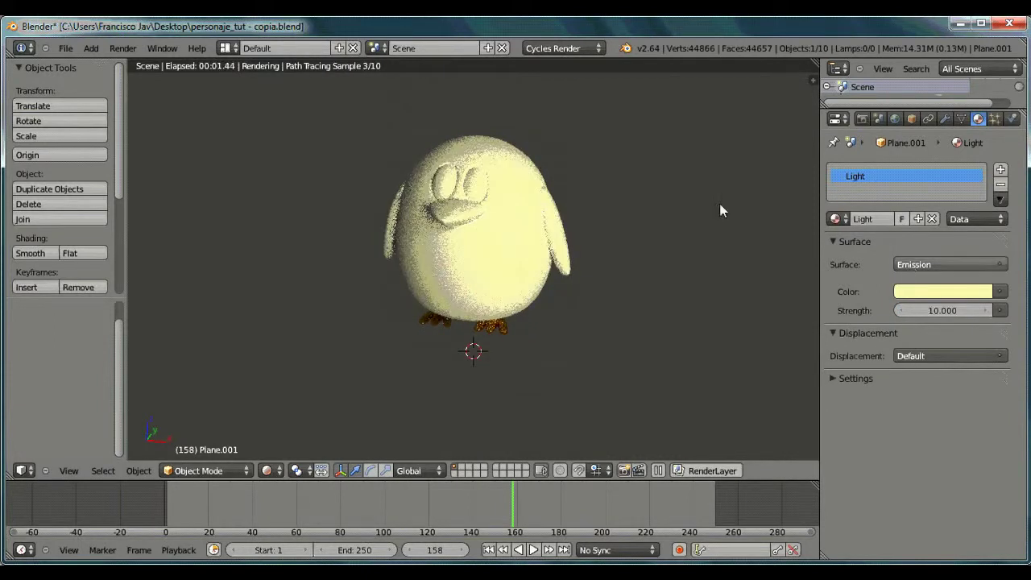
Step: Return the viewport to Solid shading and duplicate the light plane about -11.358 along X, to the penguin's other side
{"action": "scroll", "coordinate": [560, 206], "scroll_direction": "down", "scroll_amount": 3}
{"action": "scroll", "coordinate": [562, 206], "scroll_direction": "down", "scroll_amount": 2}
{"action": "left_click", "coordinate": [266, 470]}
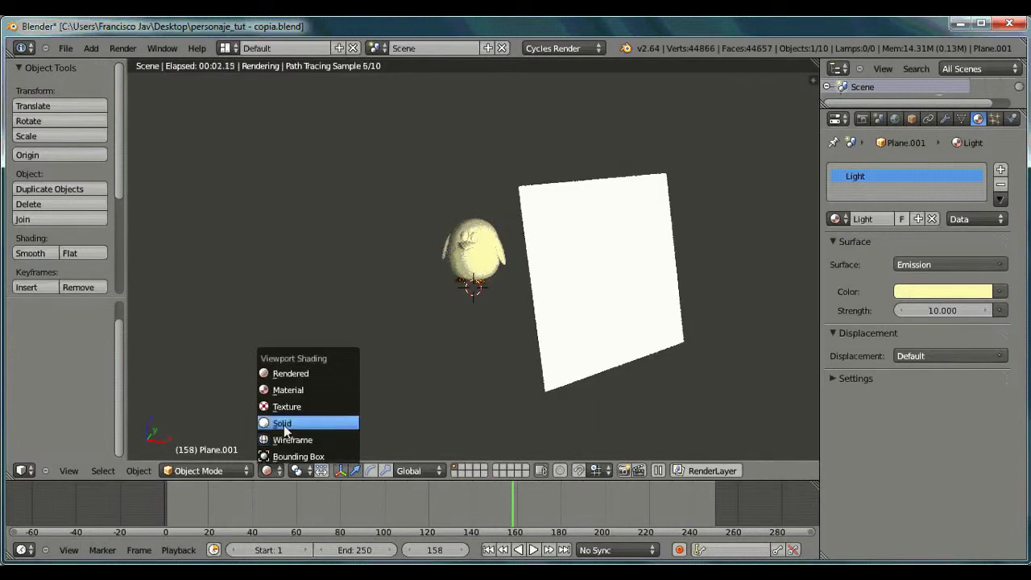
{"action": "left_click", "coordinate": [286, 422]}
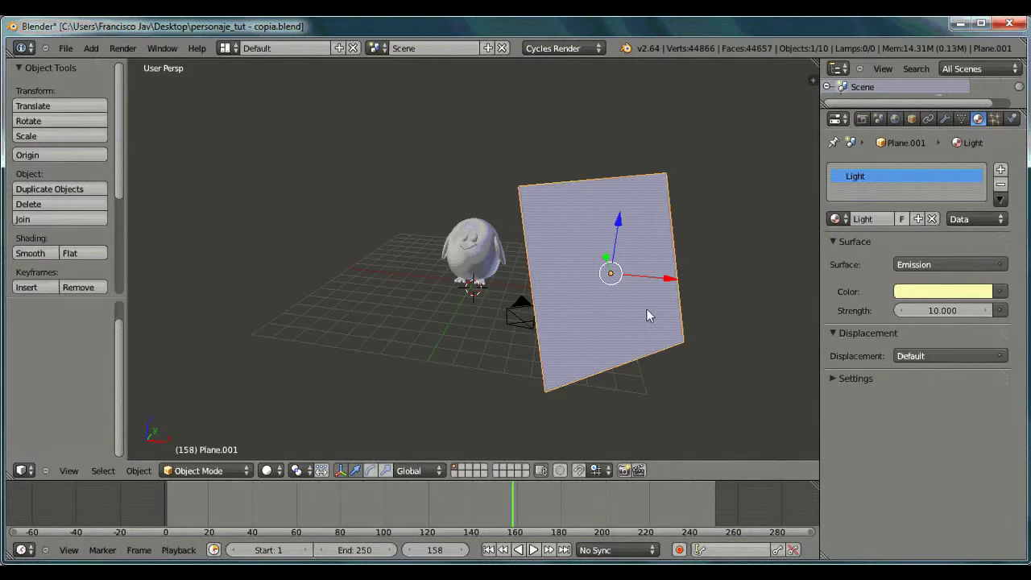
{"action": "key", "text": "shift+d"}
{"action": "key", "text": "x"}
{"action": "left_click", "coordinate": [372, 252]}
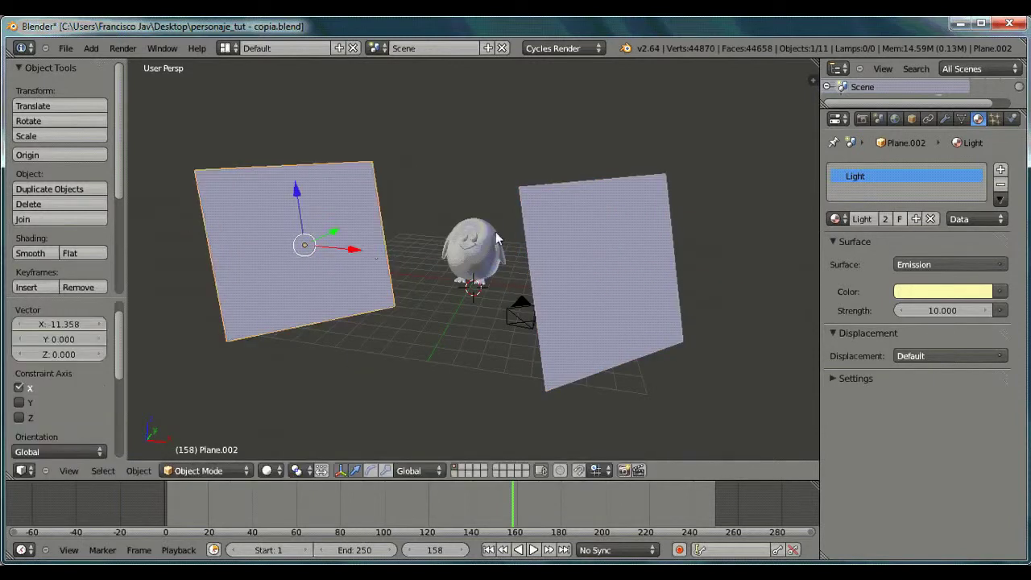
Step: Rotate the duplicated light plane to face the penguin from its side and move it about -2.072 along Y
{"action": "key", "text": "r"}
{"action": "right_click", "coordinate": [460, 223]}
{"action": "key", "text": "r"}
{"action": "key", "text": "x"}
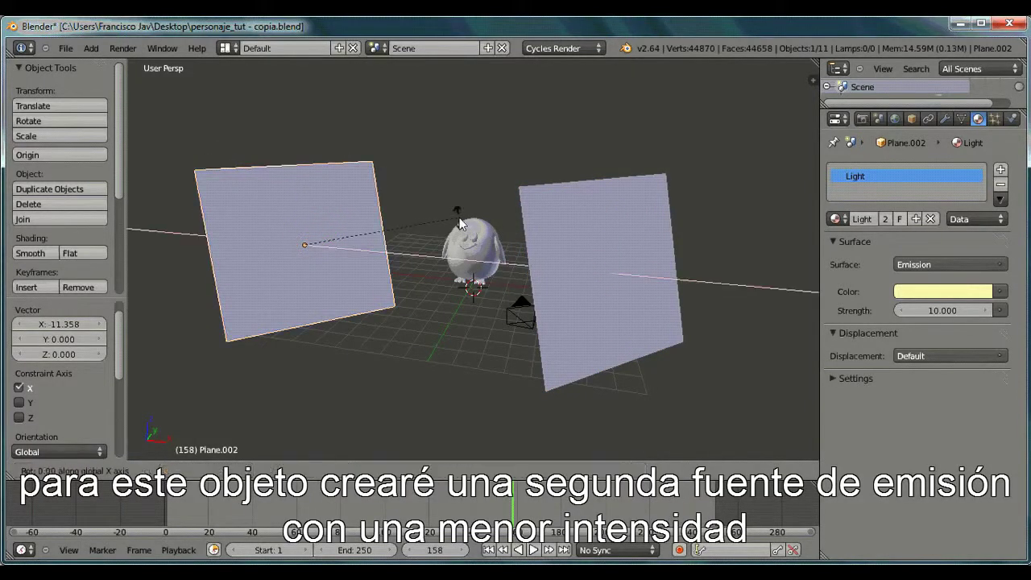
{"action": "left_click", "coordinate": [167, 271]}
{"action": "left_click_drag", "start_coordinate": [335, 240], "coordinate": [299, 252]}
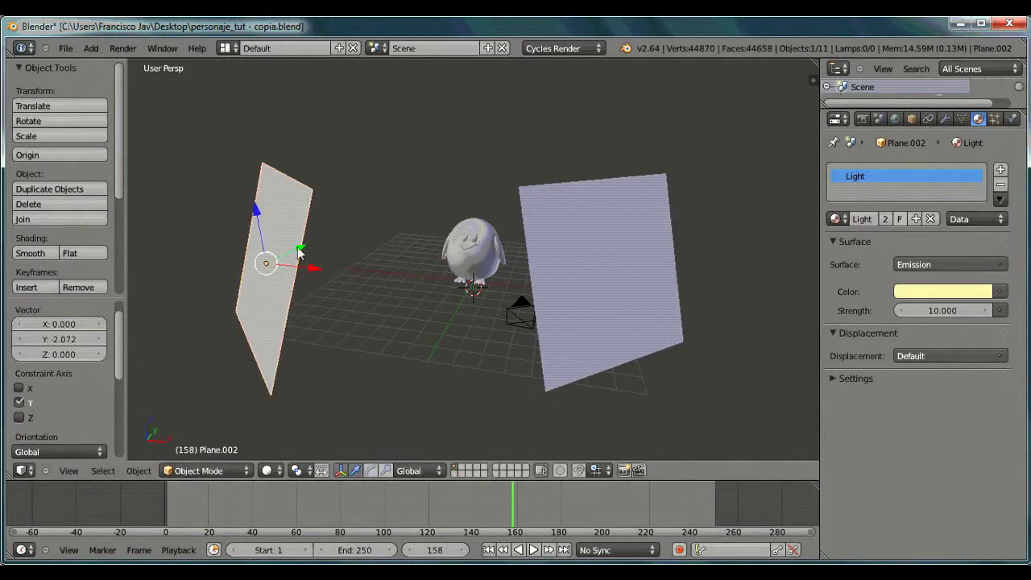
Step: Raise the duplicated light plane about 1.575 along Z and scale it down by a factor of about 0.380
{"action": "left_click_drag", "start_coordinate": [258, 210], "coordinate": [250, 166]}
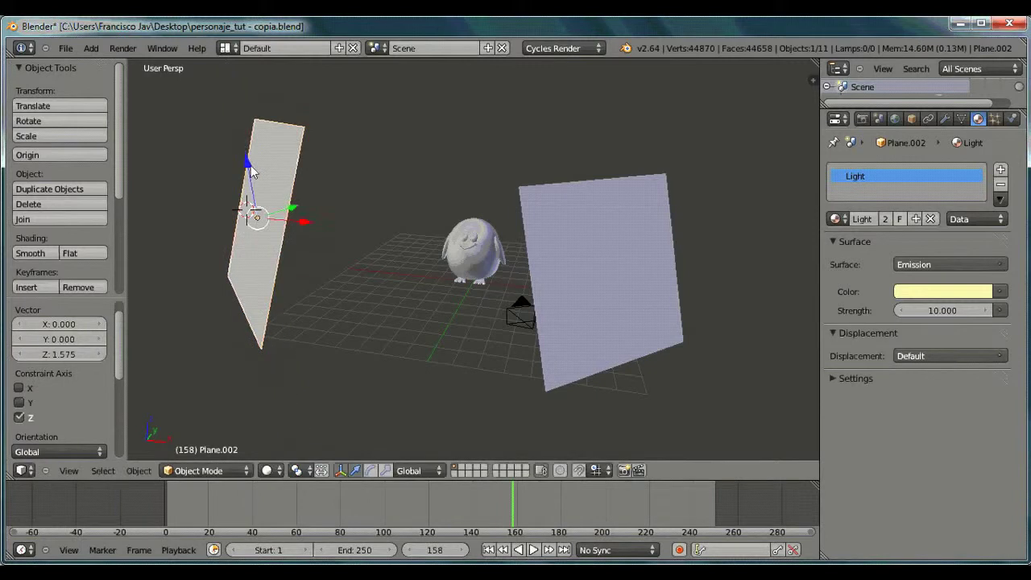
{"action": "middle_click_drag", "start_coordinate": [326, 282], "coordinate": [413, 295]}
{"action": "key", "text": "s"}
{"action": "left_click", "coordinate": [449, 323]}
Step: Set the Light material's emission color to white with a strength of 5 and preview the scene in Rendered shading
{"action": "left_click", "coordinate": [951, 292]}
{"action": "left_click", "coordinate": [913, 134]}
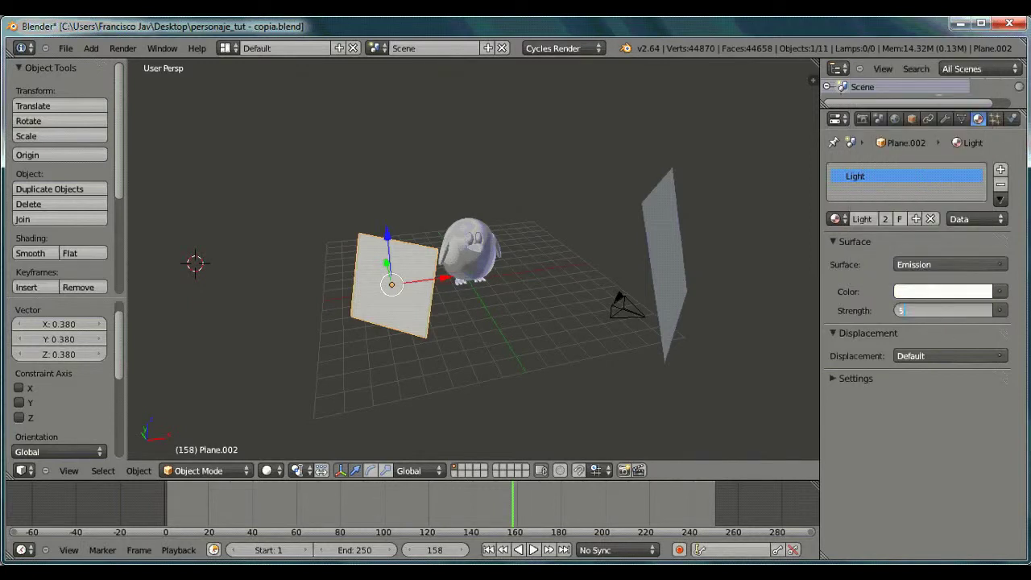
{"action": "left_click", "coordinate": [267, 470]}
{"action": "left_click", "coordinate": [290, 374]}
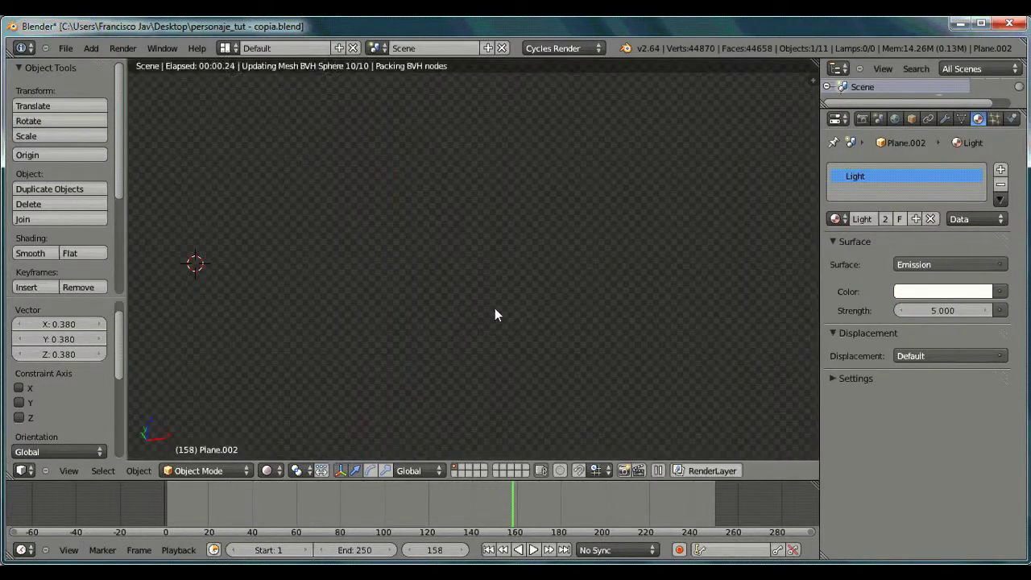
{"action": "middle_click_drag", "start_coordinate": [543, 335], "coordinate": [500, 284]}
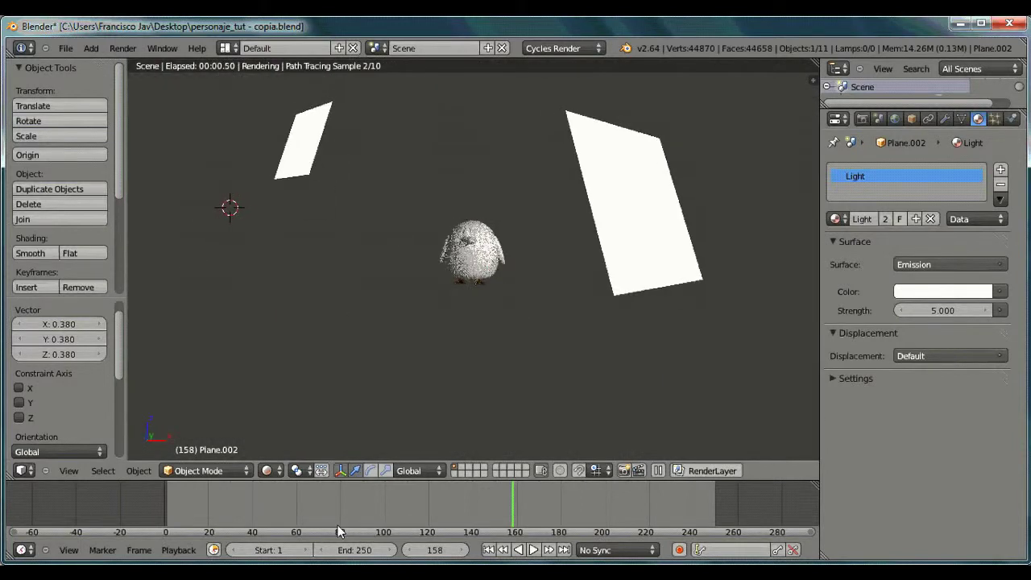
Step: Return the viewport to Solid shading and lower the small light plane about 2.633 along Z
{"action": "left_click", "coordinate": [266, 470]}
{"action": "left_click", "coordinate": [282, 423]}
{"action": "left_click_drag", "start_coordinate": [299, 92], "coordinate": [293, 178]}
Step: Tilt the small light plane around the X axis and rotate it freely by about -18.756°
{"action": "key", "text": "r"}
{"action": "key", "text": "z"}
{"action": "key", "text": "x"}
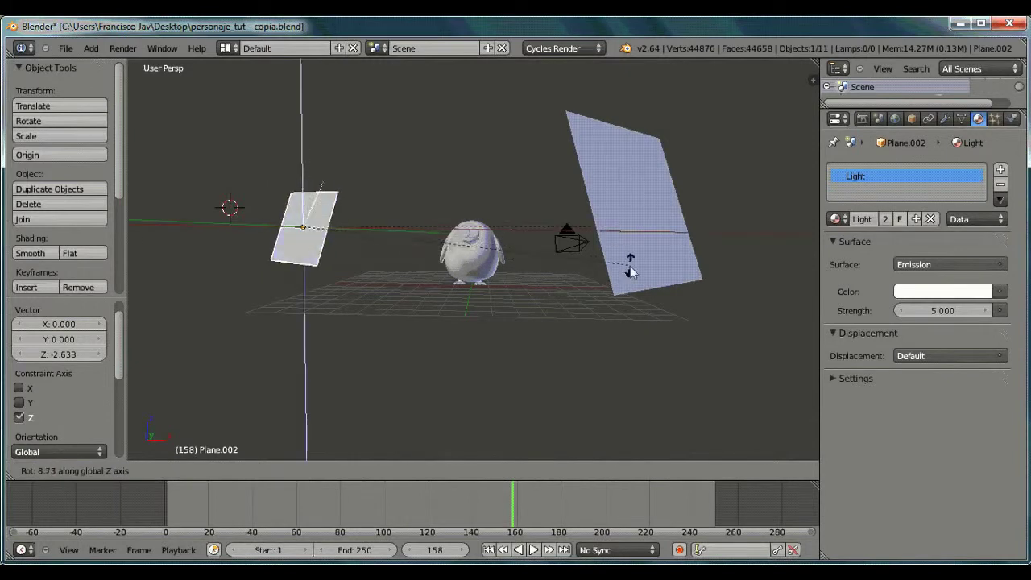
{"action": "left_click", "coordinate": [684, 216]}
{"action": "middle_click_drag", "start_coordinate": [683, 216], "coordinate": [512, 287]}
{"action": "key", "text": "r"}
{"action": "left_click", "coordinate": [603, 315]}
Step: Aim the small light plane at the penguin, rotating it freely about 4.842° and about -17.012° around X
{"action": "middle_click_drag", "start_coordinate": [603, 315], "coordinate": [513, 300]}
{"action": "key", "text": "r"}
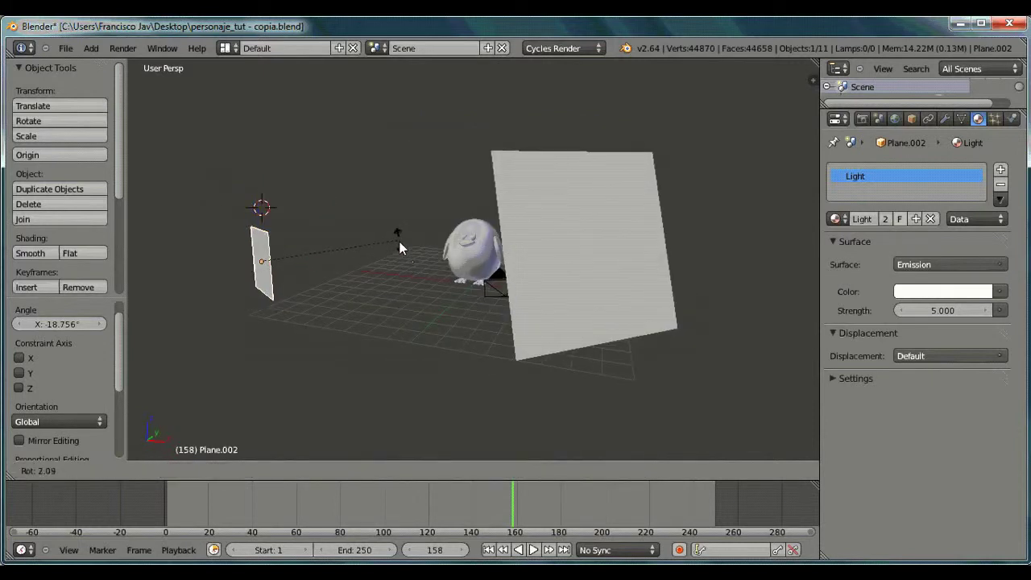
{"action": "left_click", "coordinate": [396, 250]}
{"action": "key", "text": "r"}
{"action": "key", "text": "x"}
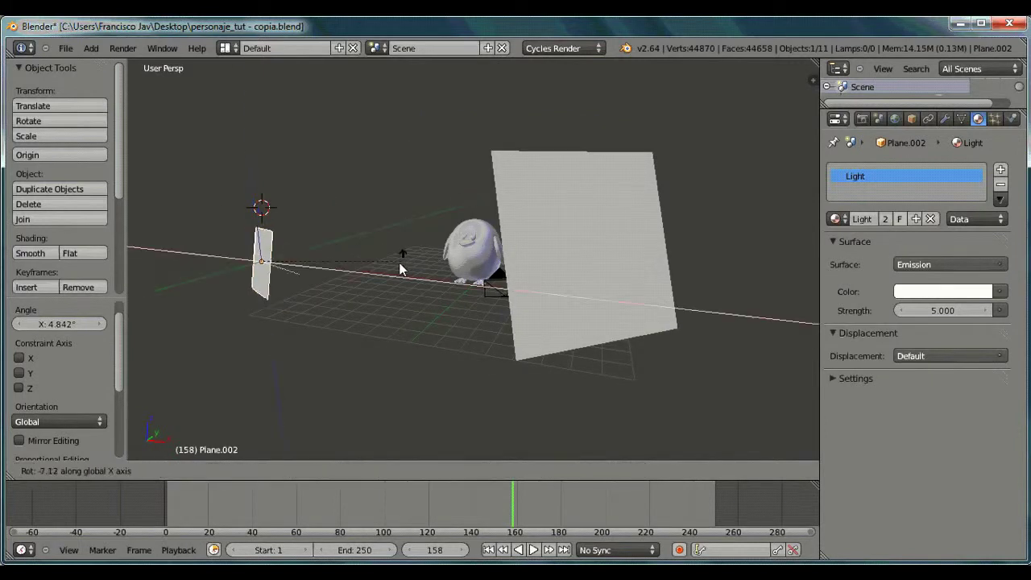
{"action": "left_click", "coordinate": [455, 305]}
{"action": "middle_click_drag", "start_coordinate": [455, 305], "coordinate": [379, 362]}
Step: Preview the penguin in Rendered shading and adjust the Light material's emission strength, trying 1 and settling on 7
{"action": "left_click", "coordinate": [267, 471]}
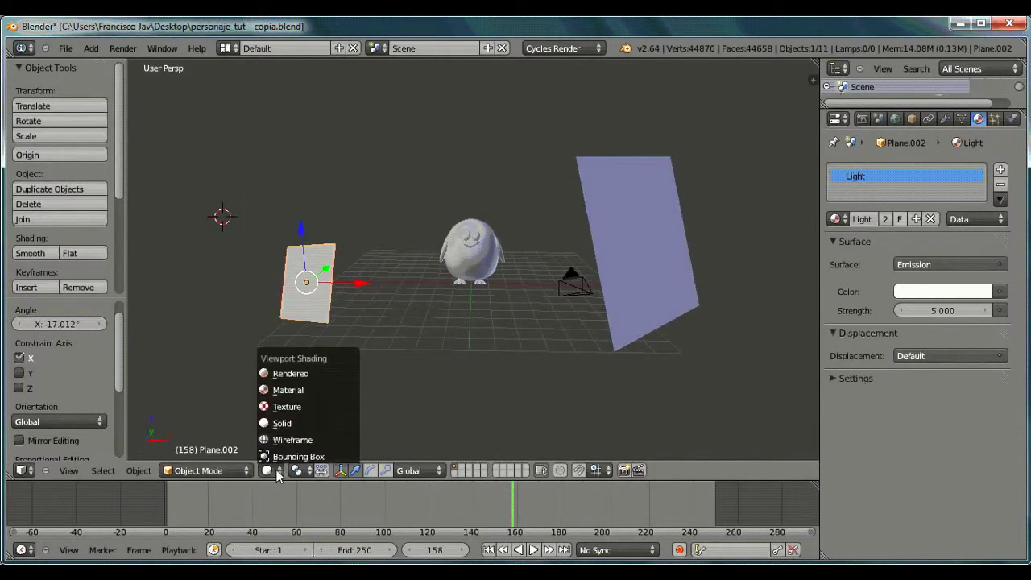
{"action": "left_click", "coordinate": [293, 372]}
{"action": "scroll", "coordinate": [523, 244], "scroll_direction": "up", "scroll_amount": 7}
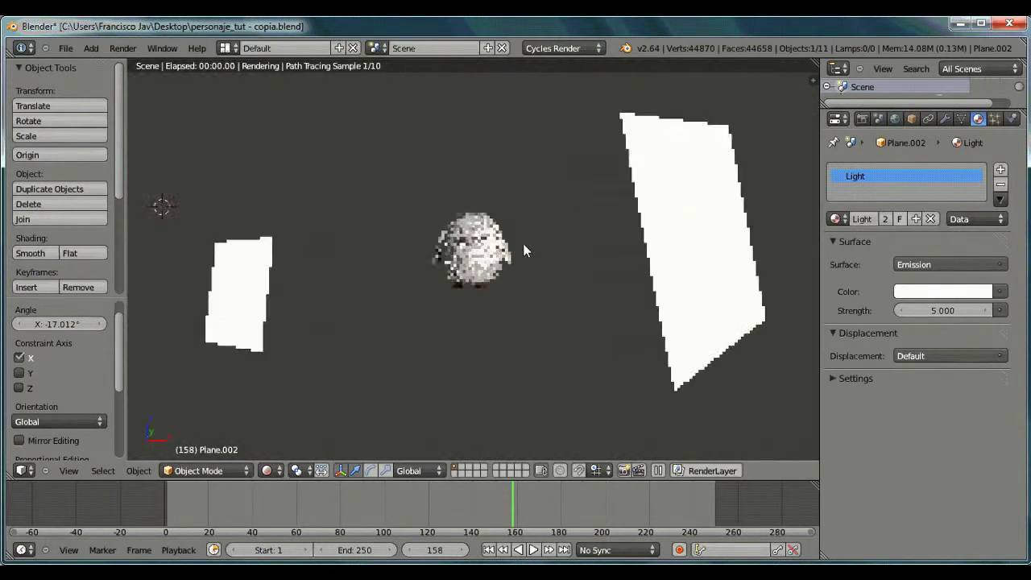
{"action": "scroll", "coordinate": [508, 286], "scroll_direction": "up", "scroll_amount": 1}
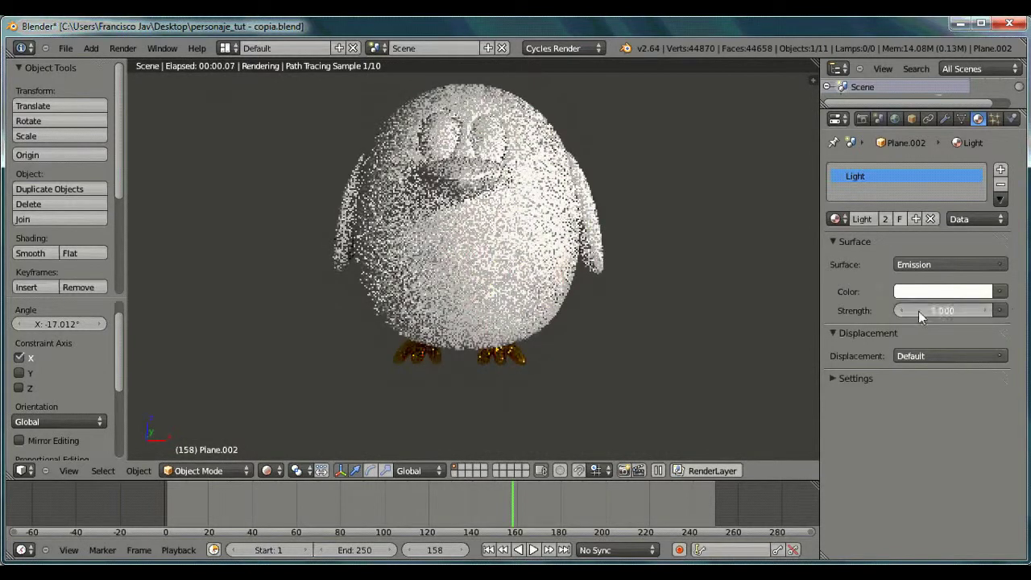
{"action": "left_click_drag", "start_coordinate": [921, 311], "coordinate": [937, 308]}
{"action": "left_click", "coordinate": [935, 311]}
{"action": "type", "text": "7"}
{"action": "key", "text": "Return"}
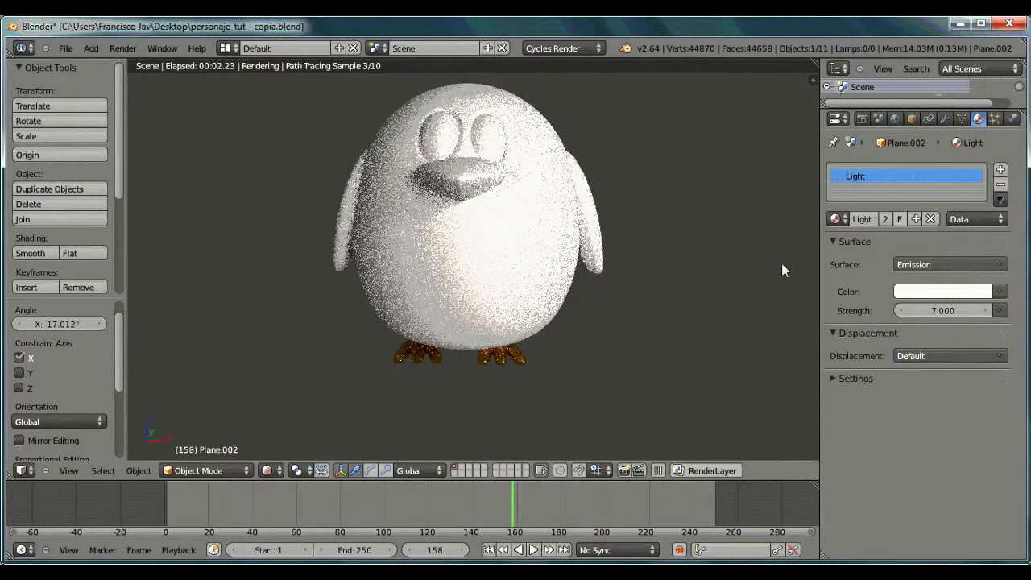
Step: Give the small plane its own copy of the Light material and set the large plane's Light to pale yellow at strength 10
{"action": "left_click", "coordinate": [916, 218]}
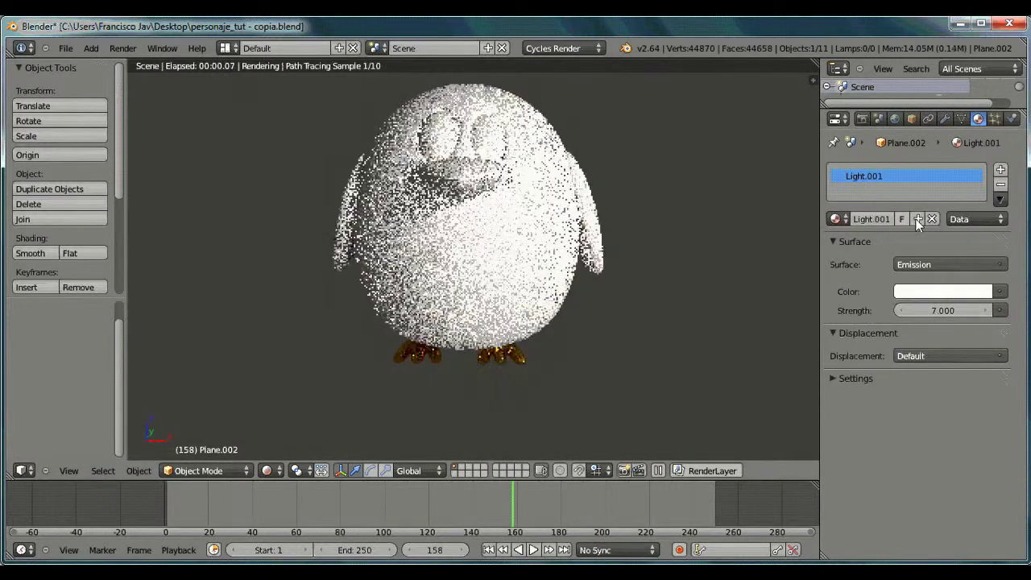
{"action": "scroll", "coordinate": [539, 327], "scroll_direction": "down", "scroll_amount": 6}
{"action": "right_click", "coordinate": [645, 290]}
{"action": "left_click", "coordinate": [934, 291]}
{"action": "left_click", "coordinate": [898, 144]}
{"action": "mouse_move", "coordinate": [891, 140]}
{"action": "left_mouse_down"}
{"action": "mouse_move", "coordinate": [912, 149]}
{"action": "mouse_move", "coordinate": [908, 140]}
{"action": "left_mouse_up"}
{"action": "left_click_drag", "start_coordinate": [936, 309], "coordinate": [931, 307]}
{"action": "left_click", "coordinate": [938, 312]}
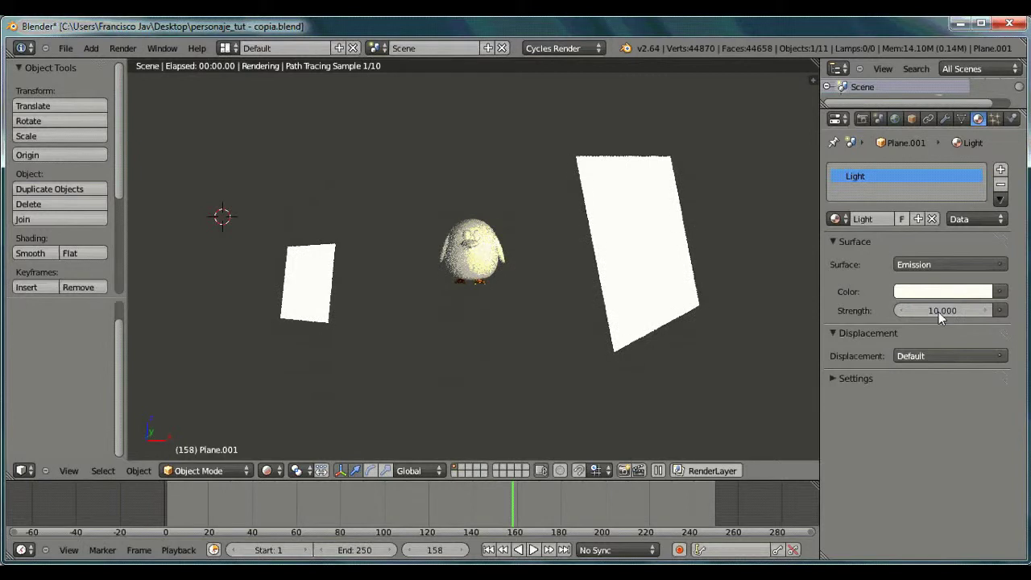
Step: Set the small light plane's emission strength to 5 and check the lighting on the penguin
{"action": "right_click", "coordinate": [300, 275]}
{"action": "type", "text": "5"}
{"action": "key", "text": "Return"}
{"action": "scroll", "coordinate": [469, 288], "scroll_direction": "up", "scroll_amount": 5}
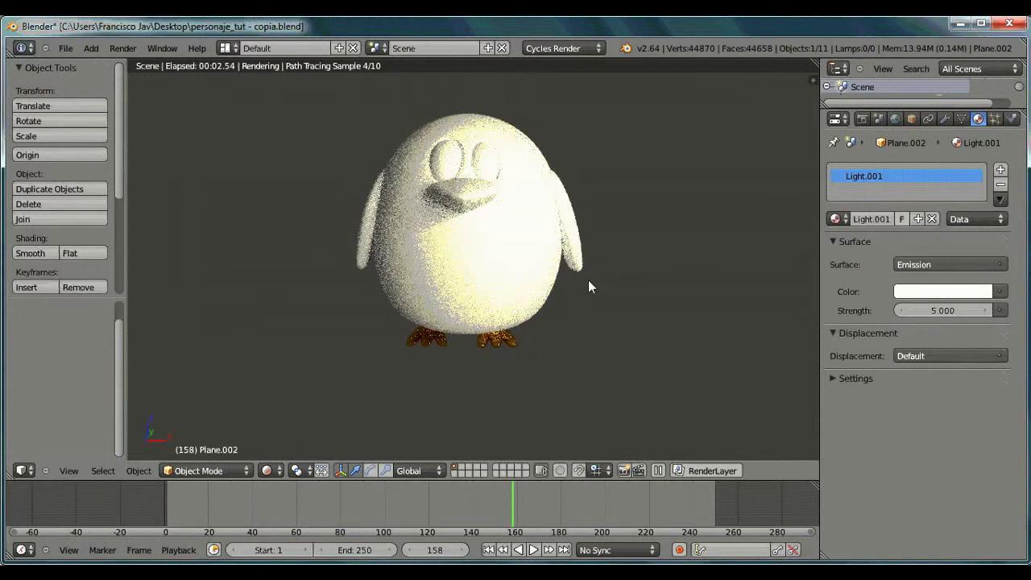
{"action": "scroll", "coordinate": [400, 306], "scroll_direction": "down", "scroll_amount": 4}
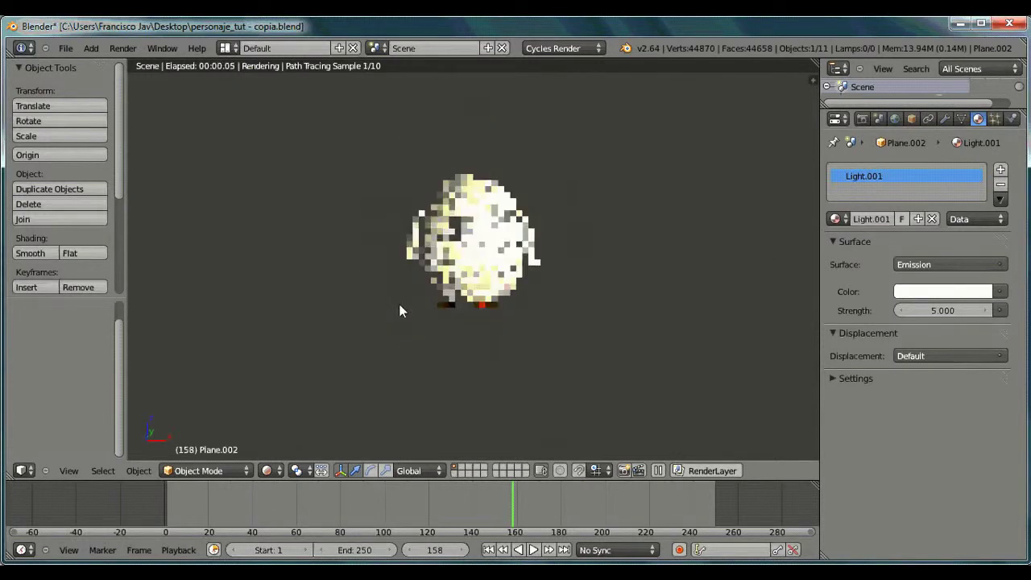
Step: Assign the existing Pata material to the penguin's beak in Solid shading and preview it in Rendered shading
{"action": "left_click", "coordinate": [268, 471]}
{"action": "left_click", "coordinate": [282, 423]}
{"action": "scroll", "coordinate": [481, 186], "scroll_direction": "up", "scroll_amount": 3}
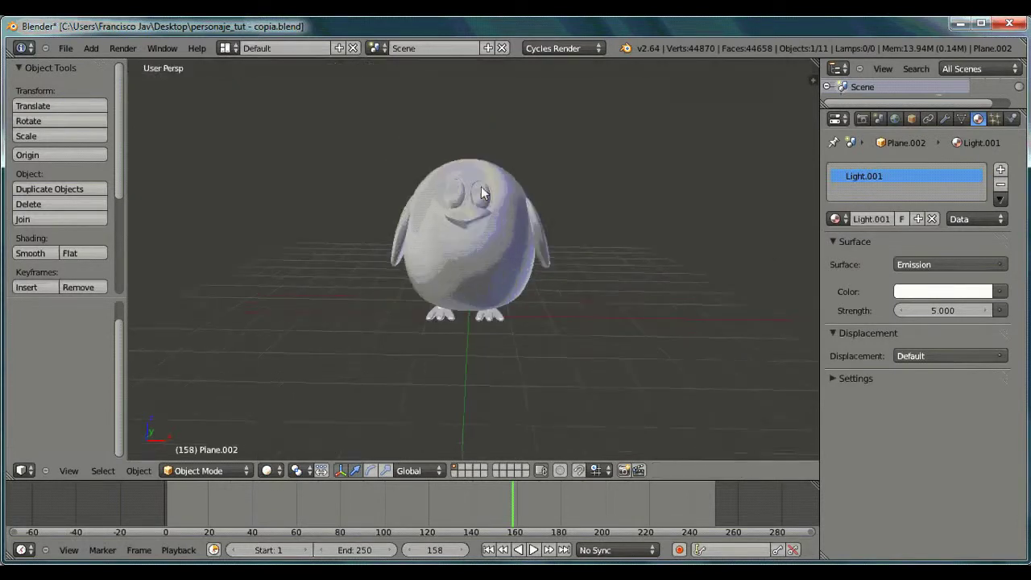
{"action": "right_click", "coordinate": [462, 197]}
{"action": "left_click", "coordinate": [840, 220]}
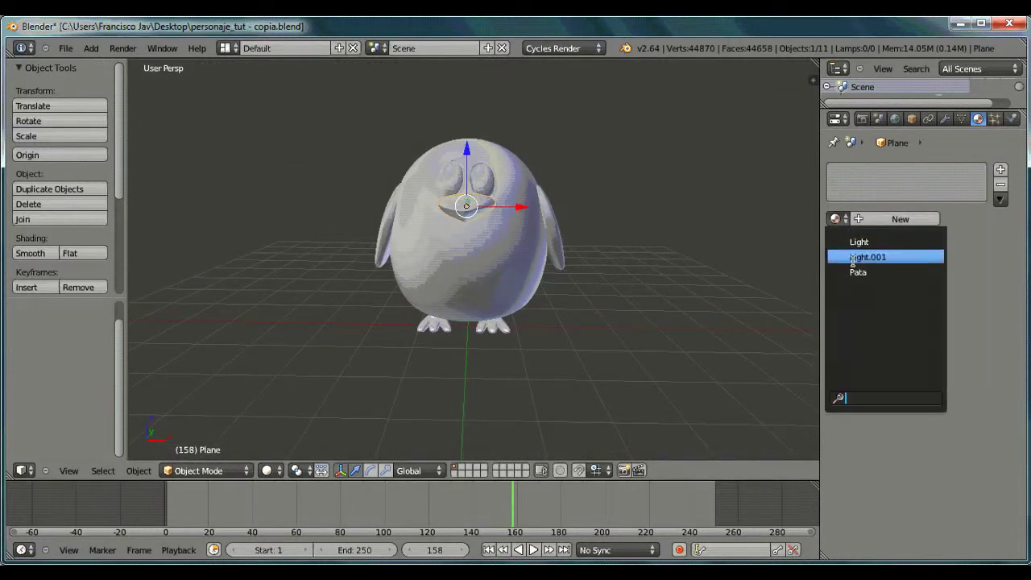
{"action": "left_click", "coordinate": [858, 273]}
{"action": "left_click", "coordinate": [277, 474]}
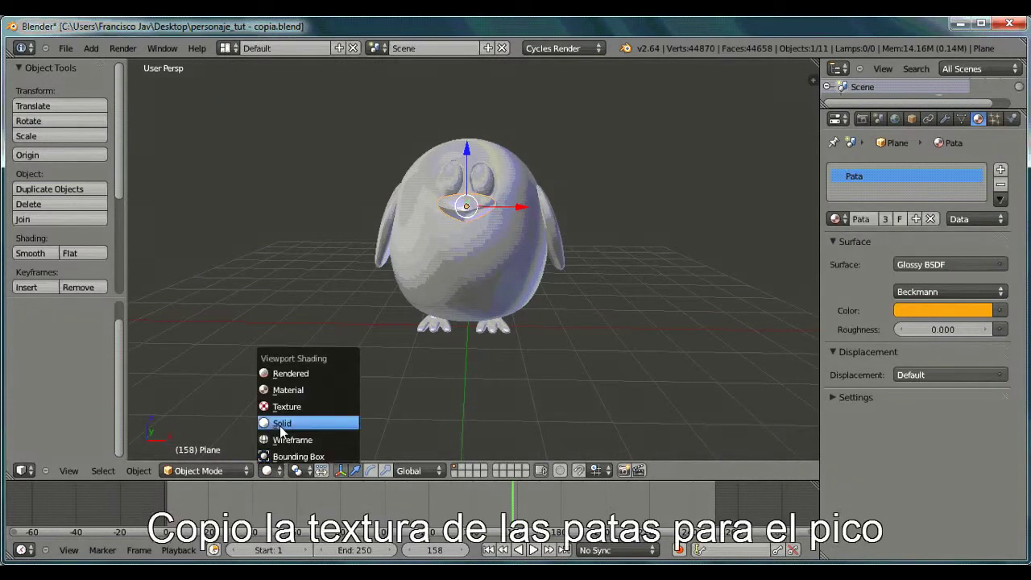
{"action": "left_click", "coordinate": [287, 374]}
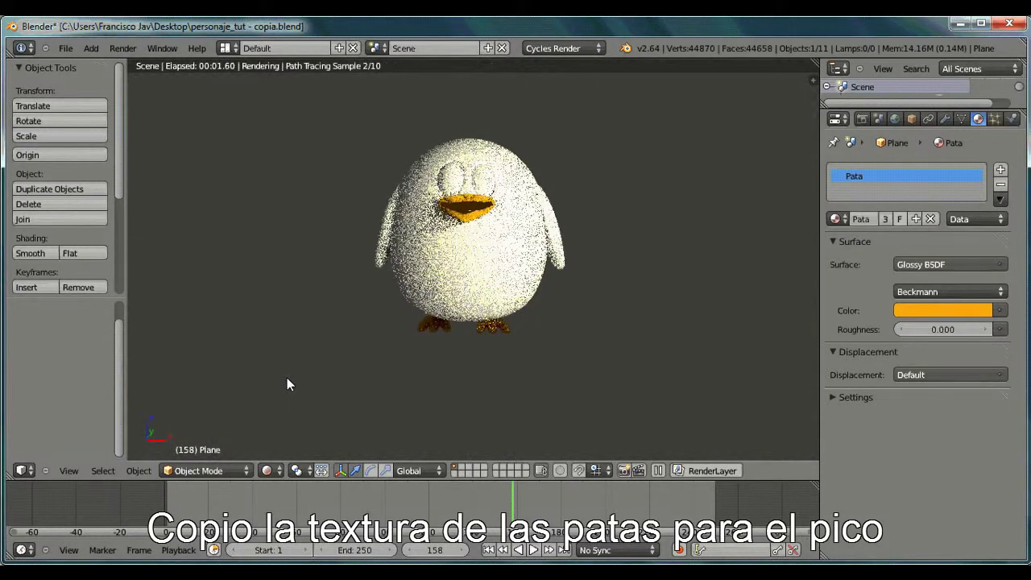
{"action": "middle_click_drag", "start_coordinate": [626, 282], "coordinate": [677, 277]}
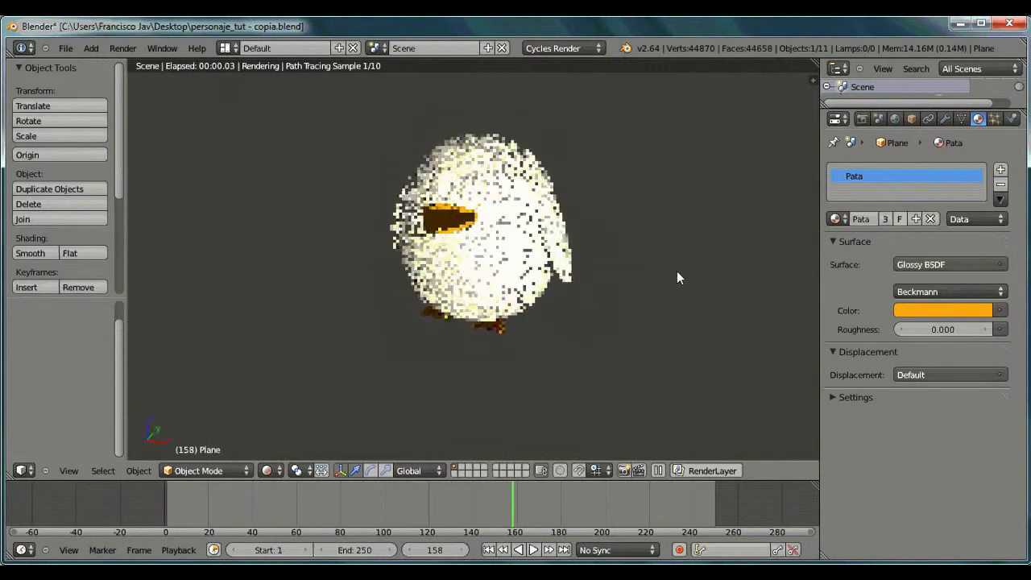
Step: Make a separate copy of the beak's material named Pico and change its surface to Translucent BSDF
{"action": "left_click", "coordinate": [917, 219]}
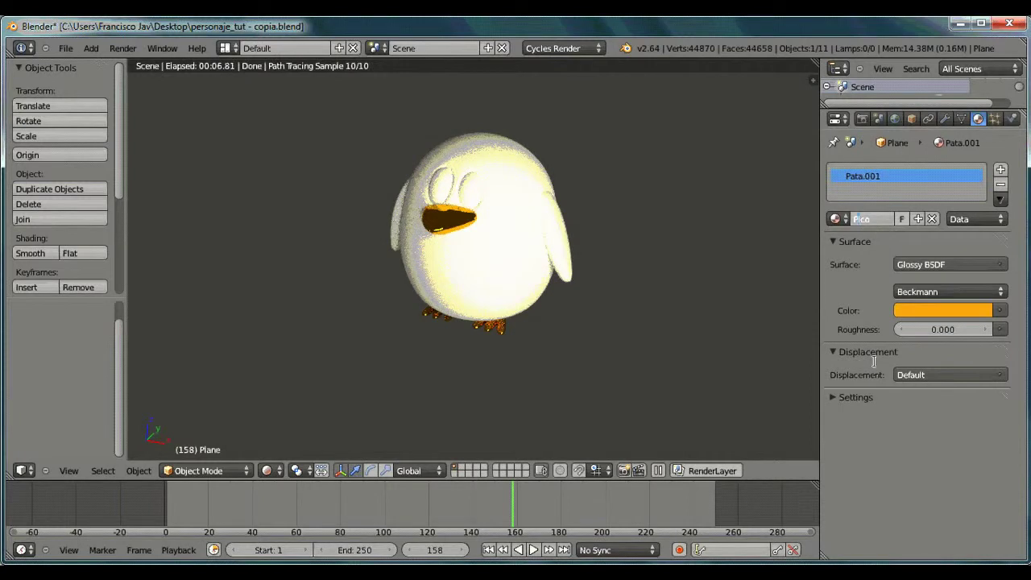
{"action": "left_click", "coordinate": [943, 266]}
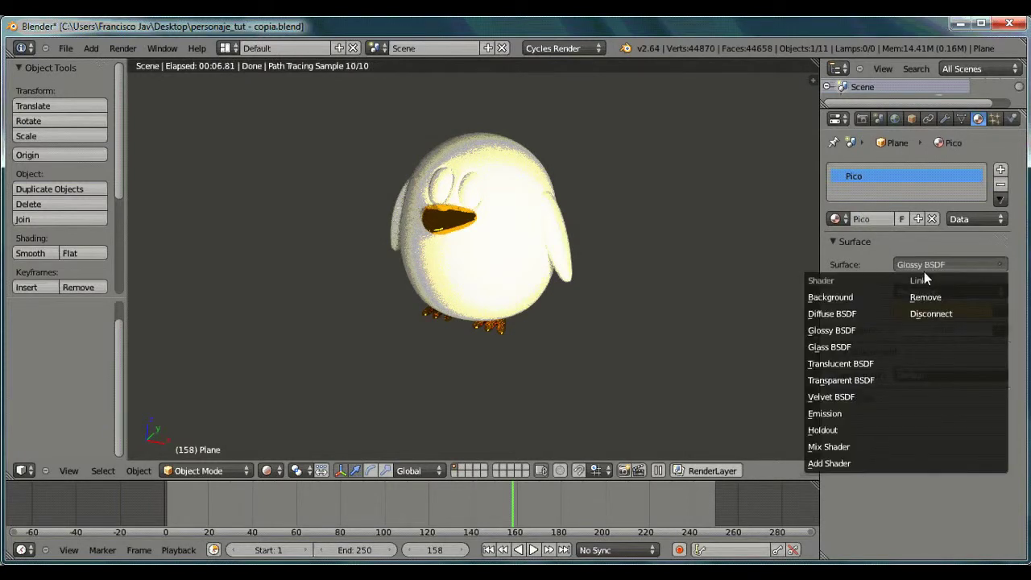
{"action": "left_click", "coordinate": [844, 363]}
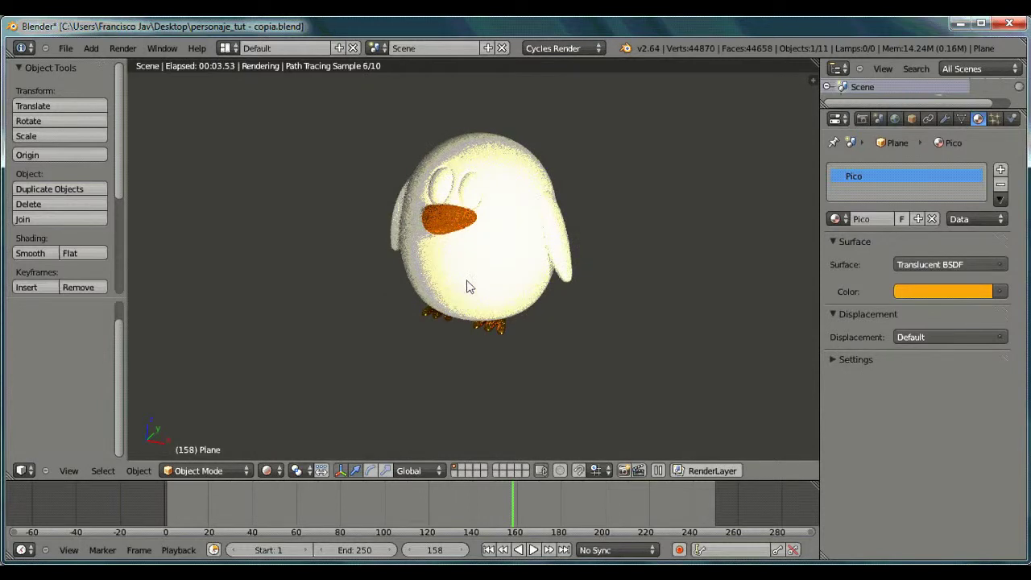
{"action": "scroll", "coordinate": [556, 290], "scroll_direction": "down", "scroll_amount": 2}
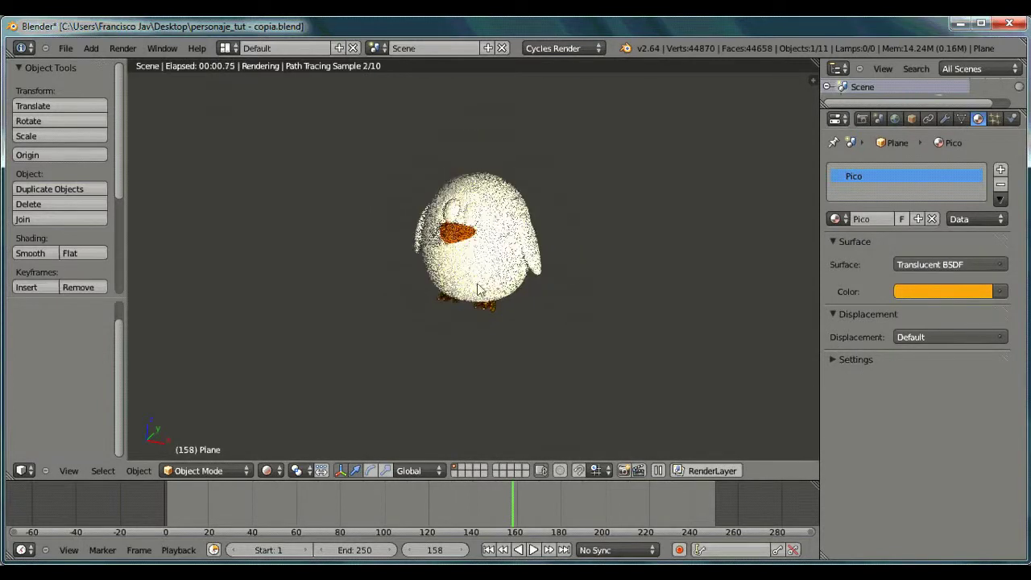
Step: Return the viewport to Solid shading and assign the existing Piel material to the penguin's body
{"action": "left_click", "coordinate": [266, 470]}
{"action": "left_click", "coordinate": [285, 424]}
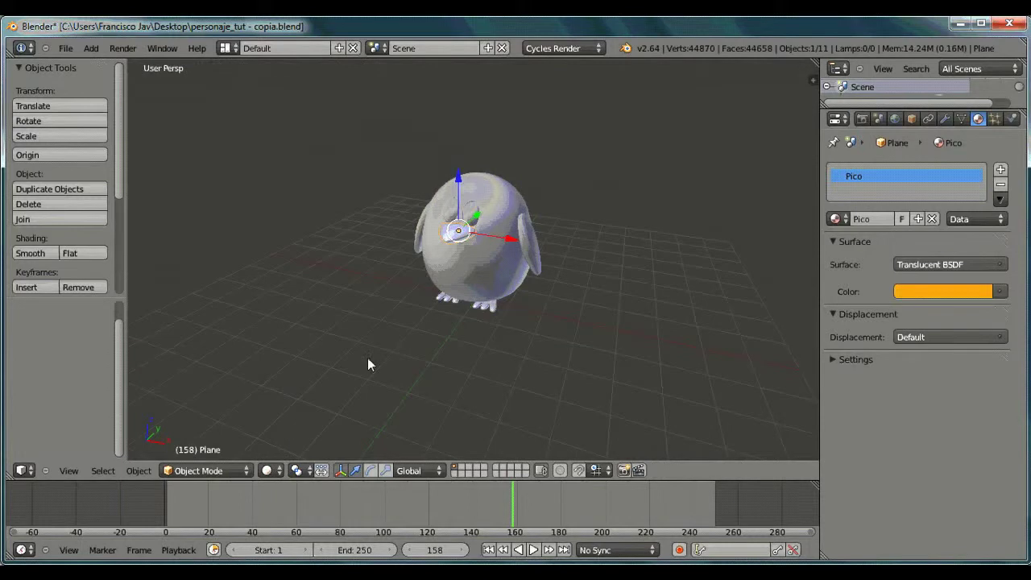
{"action": "middle_click_drag", "start_coordinate": [409, 241], "coordinate": [492, 242]}
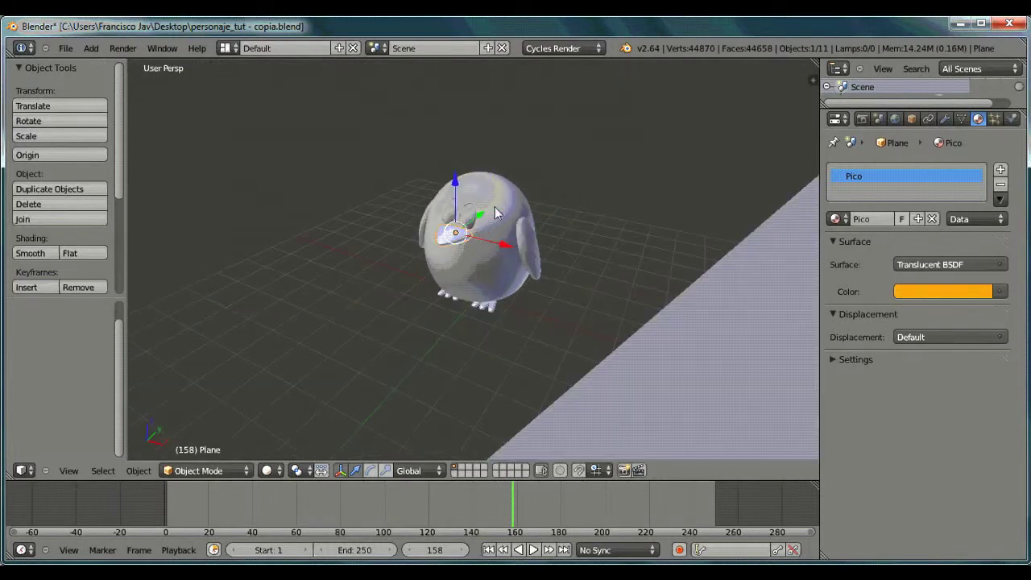
{"action": "right_click", "coordinate": [497, 241]}
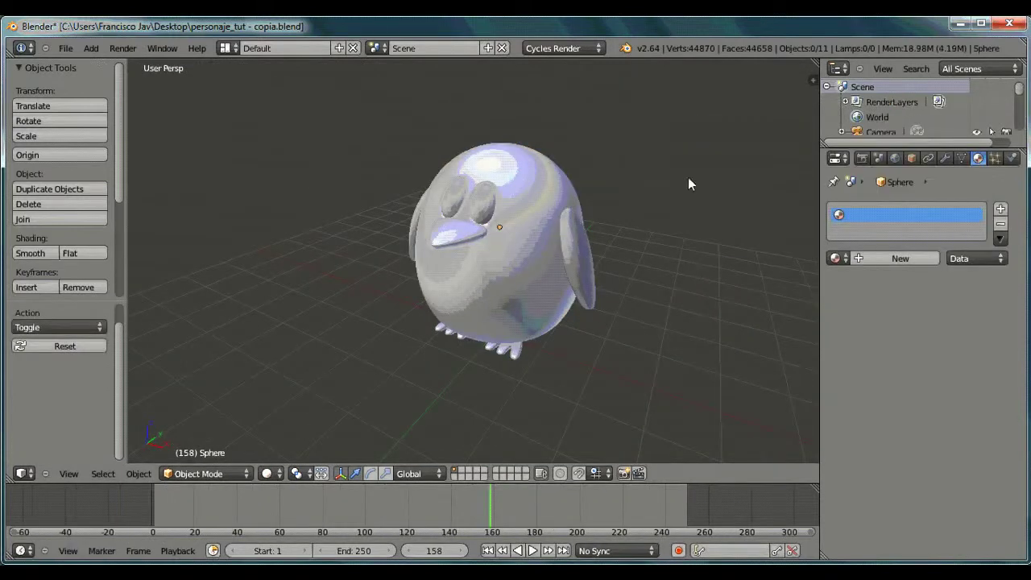
{"action": "right_click", "coordinate": [509, 201]}
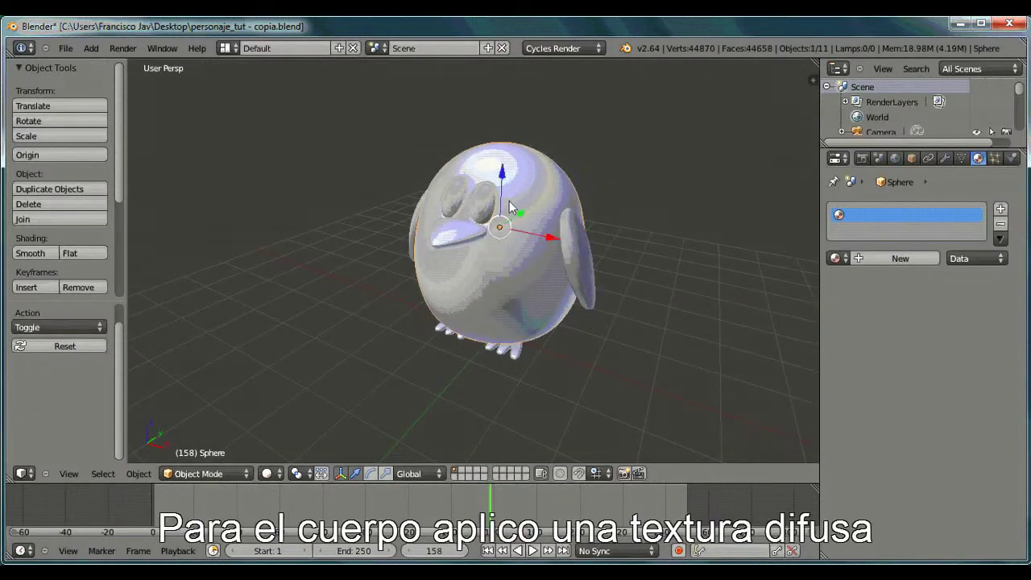
{"action": "left_click", "coordinate": [836, 258]}
{"action": "left_click", "coordinate": [854, 320]}
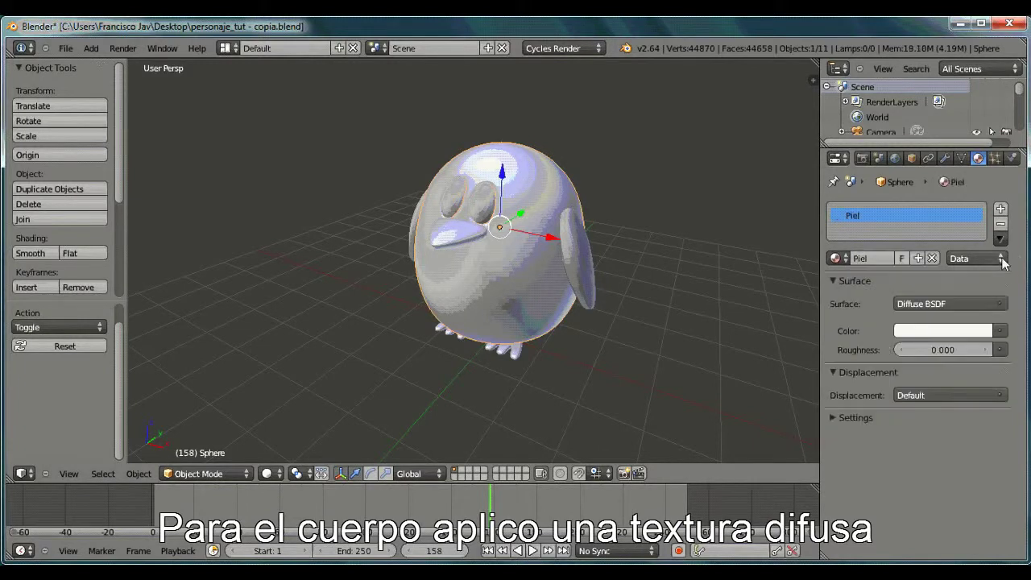
Step: Change the Piel material's surface to Glossy BSDF and load a PNG image texture as its color
{"action": "left_click", "coordinate": [918, 303]}
{"action": "left_click", "coordinate": [834, 369]}
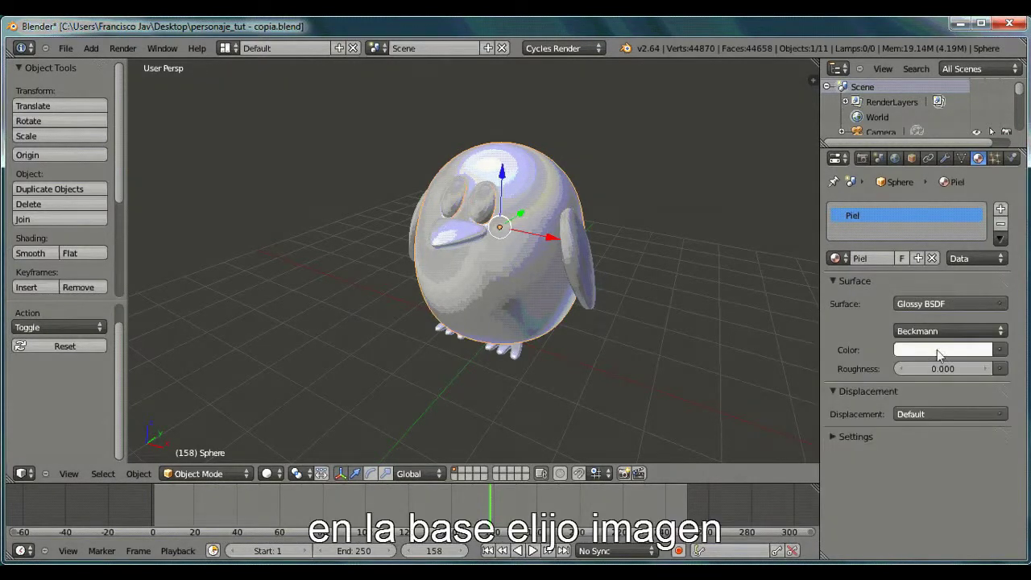
{"action": "left_click", "coordinate": [999, 350]}
{"action": "left_click", "coordinate": [710, 383]}
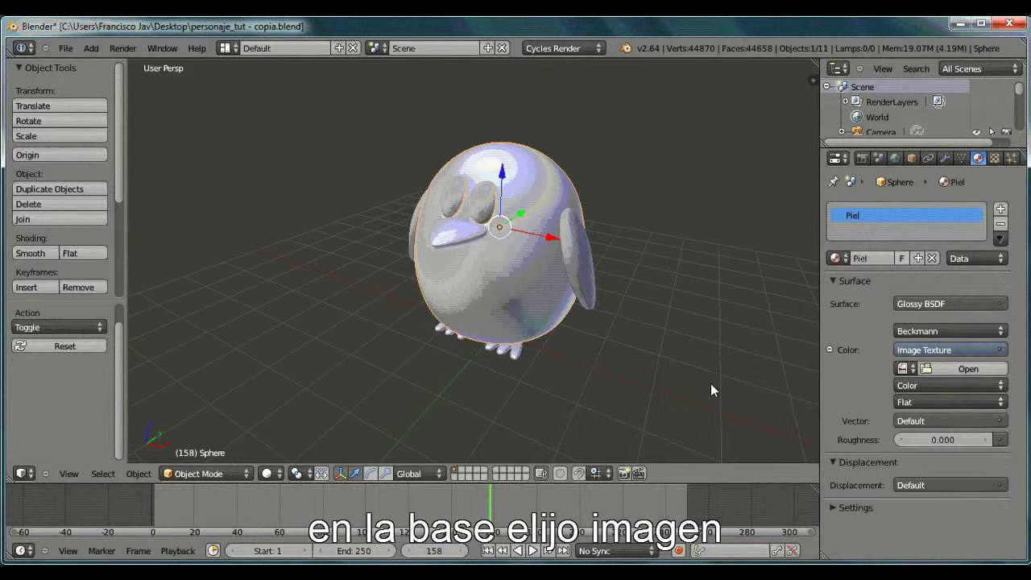
{"action": "left_click", "coordinate": [970, 369]}
{"action": "left_click", "coordinate": [250, 396]}
{"action": "left_click", "coordinate": [990, 89]}
Step: Split off an area below the 3D view and switch it to the UV/Image Editor
{"action": "left_click_drag", "start_coordinate": [12, 482], "coordinate": [15, 398]}
{"action": "left_click", "coordinate": [25, 550]}
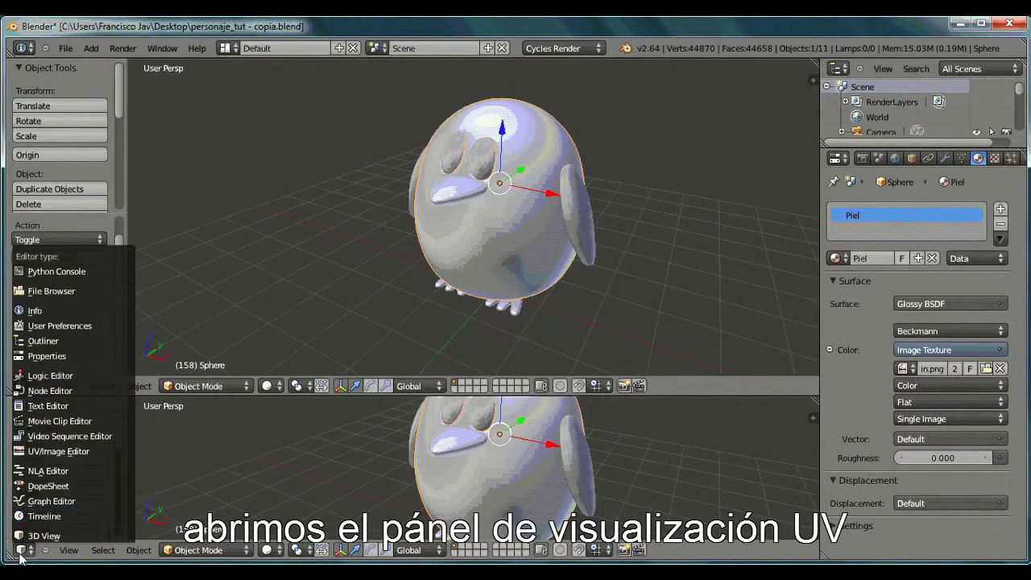
{"action": "left_click", "coordinate": [49, 461]}
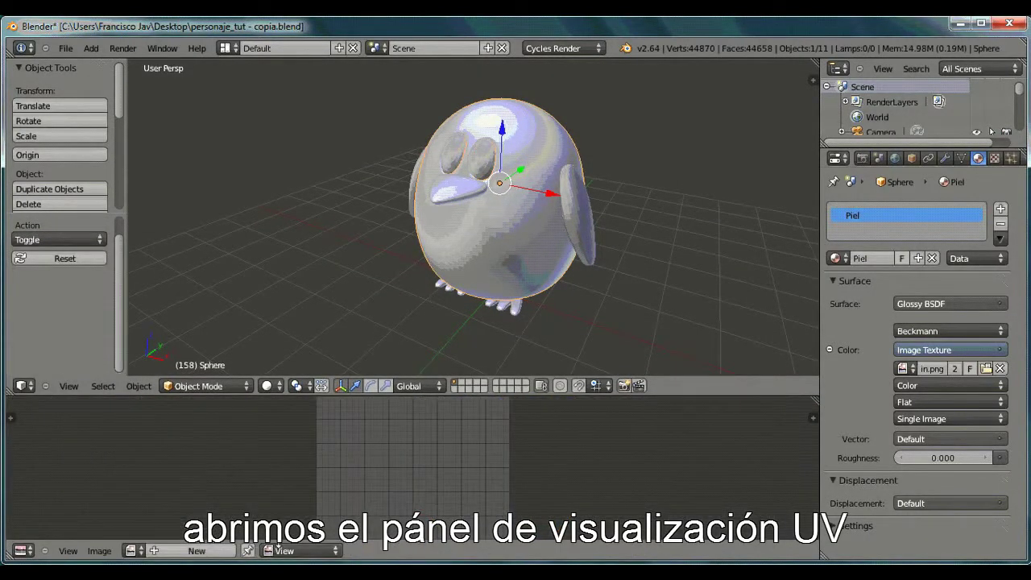
Step: Enter Edit Mode on the penguin's body, select all vertices and unwrap its UVs with Cylinder Projection
{"action": "left_click", "coordinate": [201, 386]}
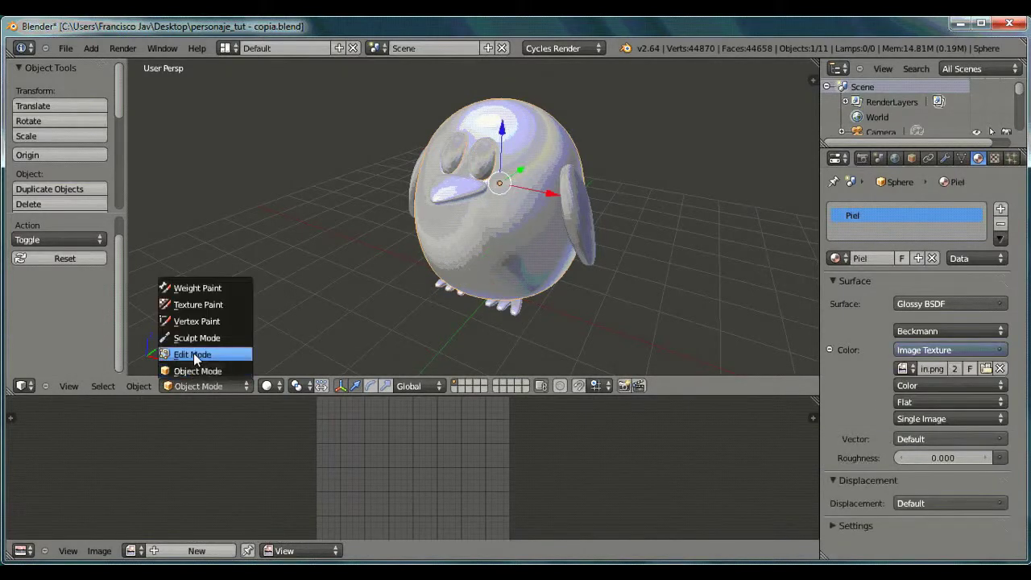
{"action": "left_click", "coordinate": [194, 355]}
{"action": "key", "text": "a"}
{"action": "scroll", "coordinate": [498, 454], "scroll_direction": "down", "scroll_amount": 9}
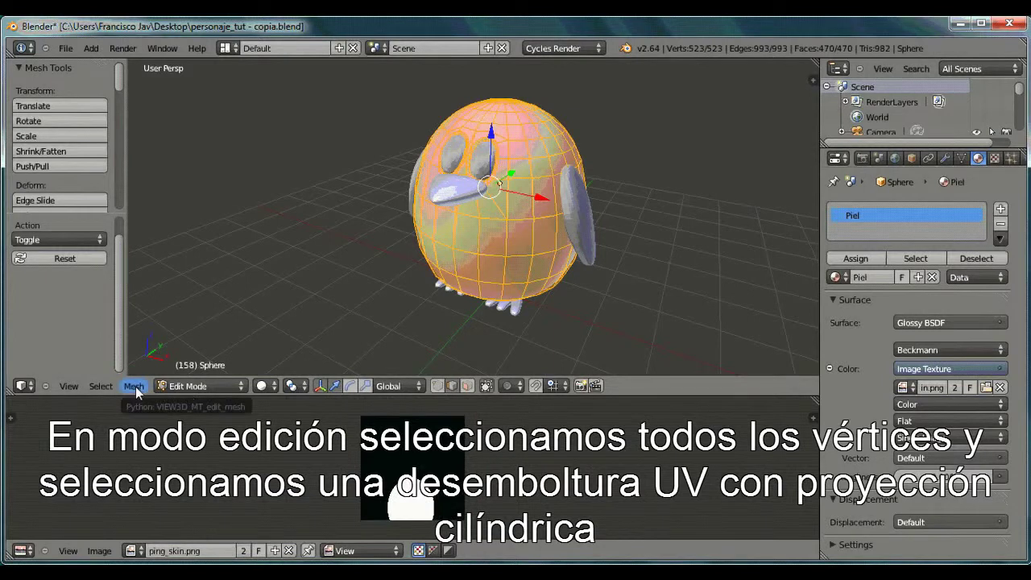
{"action": "left_click", "coordinate": [139, 386]}
{"action": "mouse_move", "coordinate": [203, 277]}
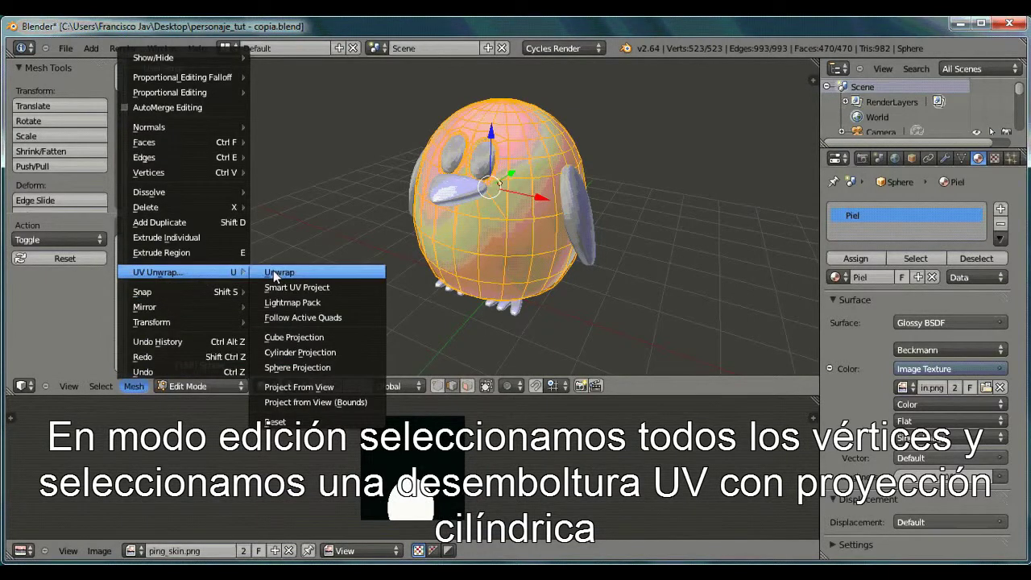
{"action": "left_click", "coordinate": [310, 352]}
{"action": "scroll", "coordinate": [429, 447], "scroll_direction": "down", "scroll_amount": 3}
{"action": "scroll", "coordinate": [429, 448], "scroll_direction": "up", "scroll_amount": 4}
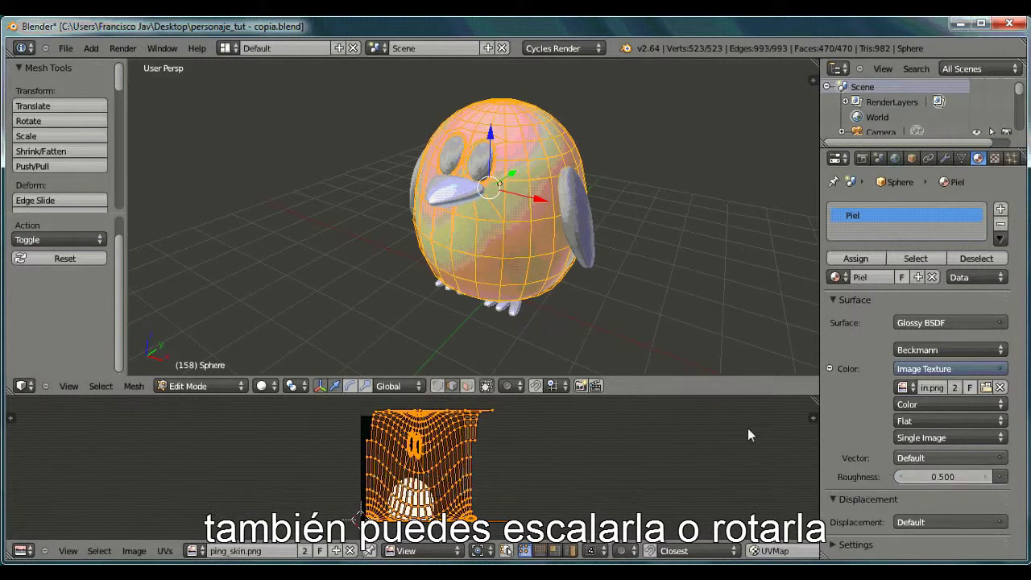
Step: Switch the viewport to Rendered shading and set the Piel material's glossy distribution to GGX
{"action": "left_click", "coordinate": [271, 387]}
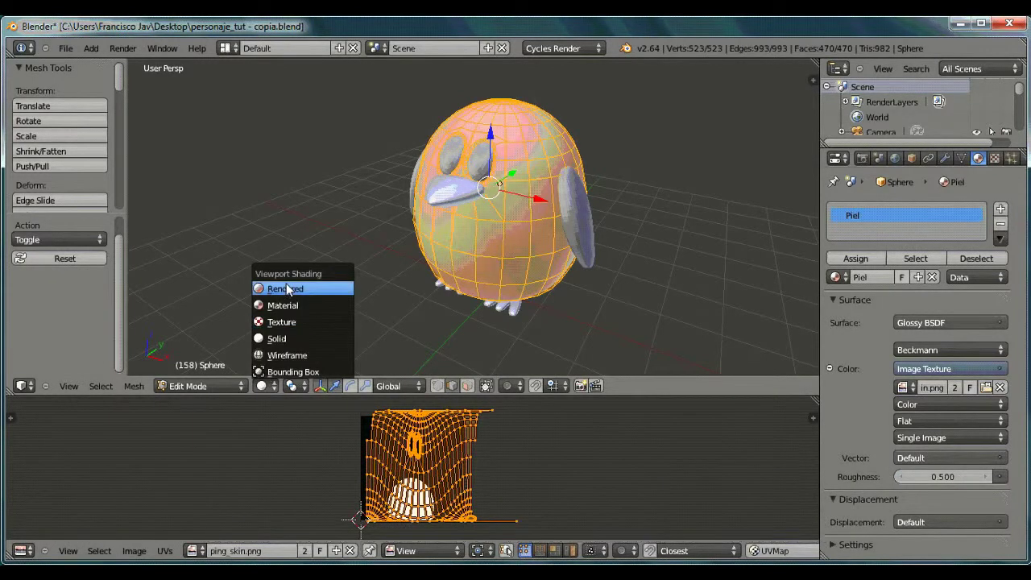
{"action": "left_click", "coordinate": [286, 288]}
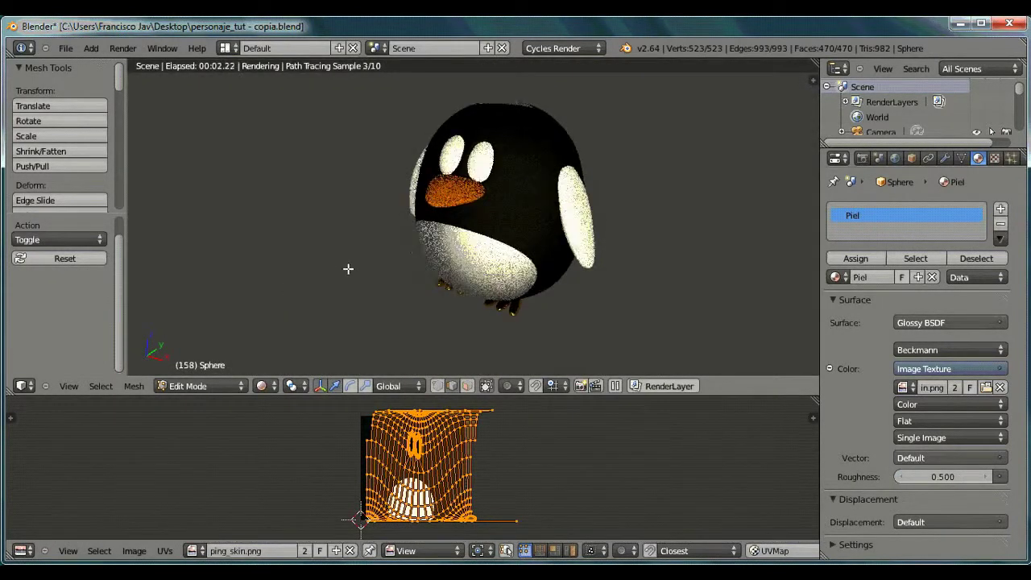
{"action": "middle_click_drag", "start_coordinate": [487, 226], "coordinate": [501, 291]}
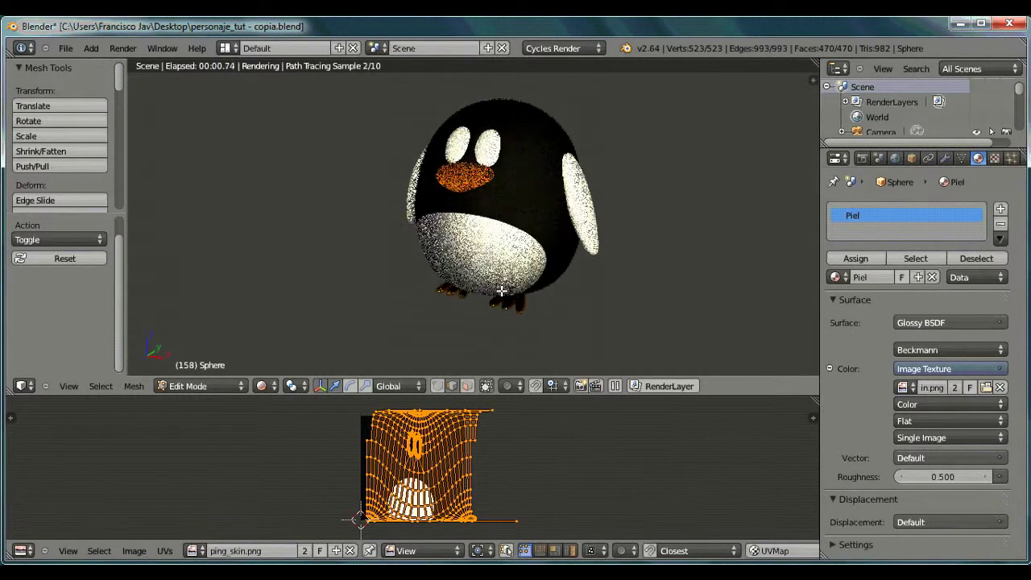
{"action": "left_click", "coordinate": [926, 350]}
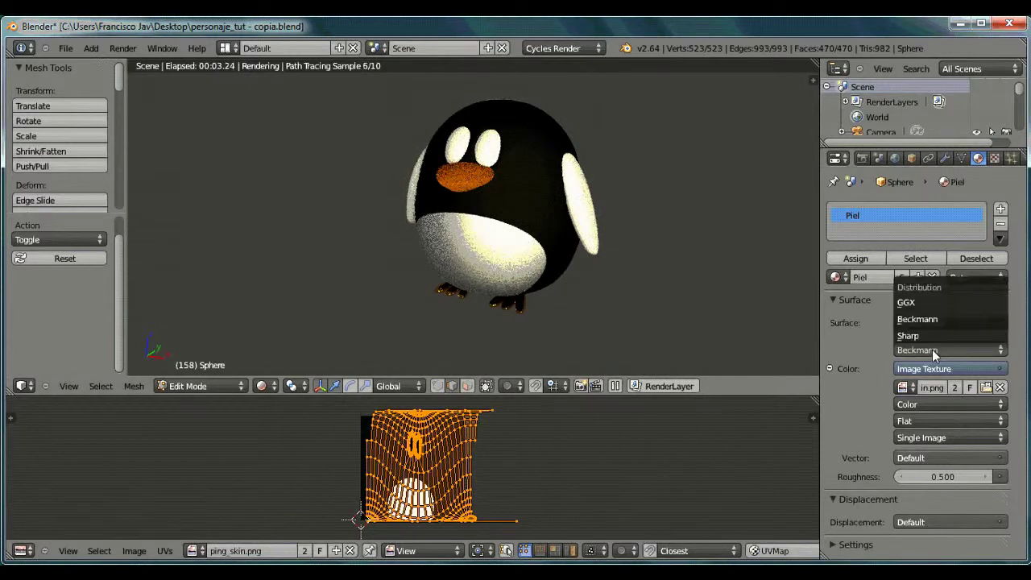
{"action": "left_click", "coordinate": [931, 301]}
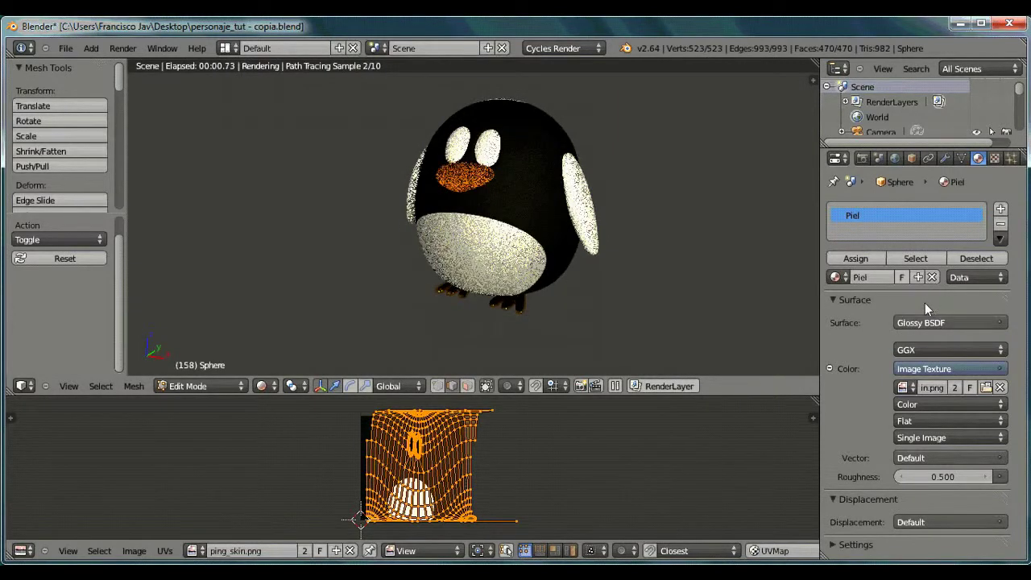
{"action": "scroll", "coordinate": [515, 234], "scroll_direction": "up", "scroll_amount": 3}
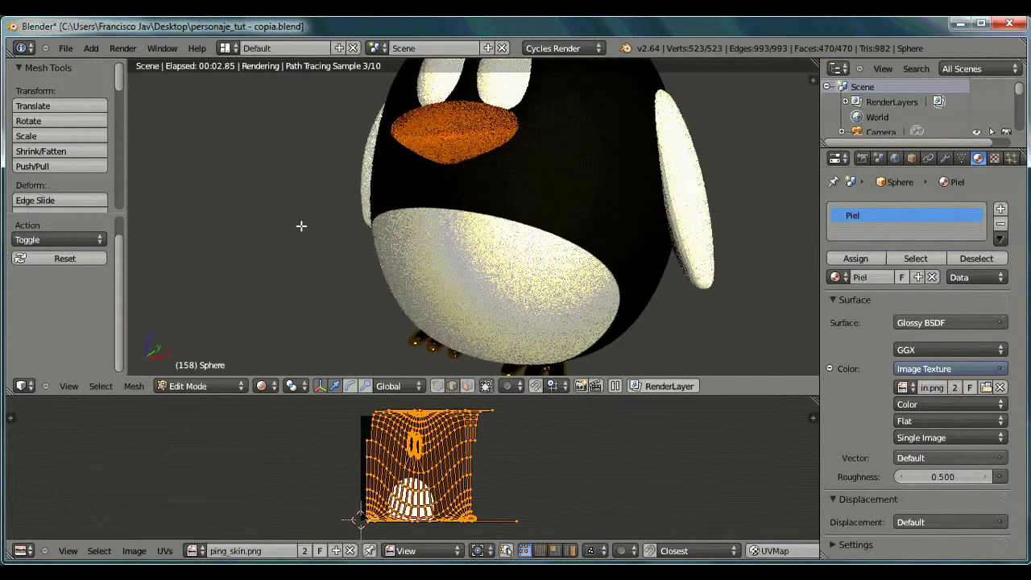
{"action": "middle_click_drag", "start_coordinate": [345, 249], "coordinate": [242, 346]}
Step: Return the viewport to Solid shading and switch the body back to Object Mode
{"action": "left_click", "coordinate": [193, 386]}
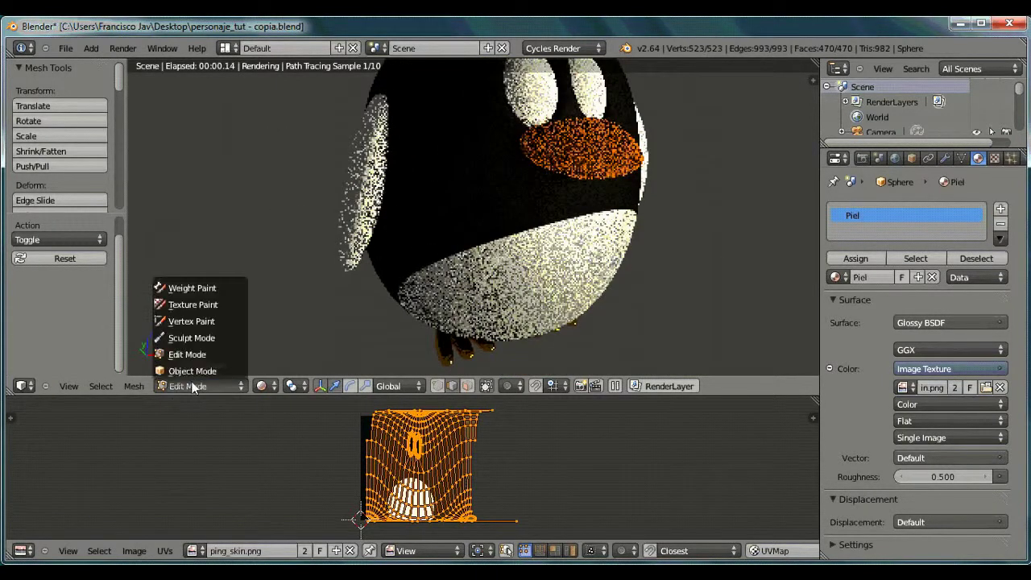
{"action": "left_click", "coordinate": [263, 386]}
{"action": "left_click", "coordinate": [274, 338]}
{"action": "middle_click_drag", "start_coordinate": [651, 255], "coordinate": [316, 324]}
{"action": "left_click", "coordinate": [194, 386]}
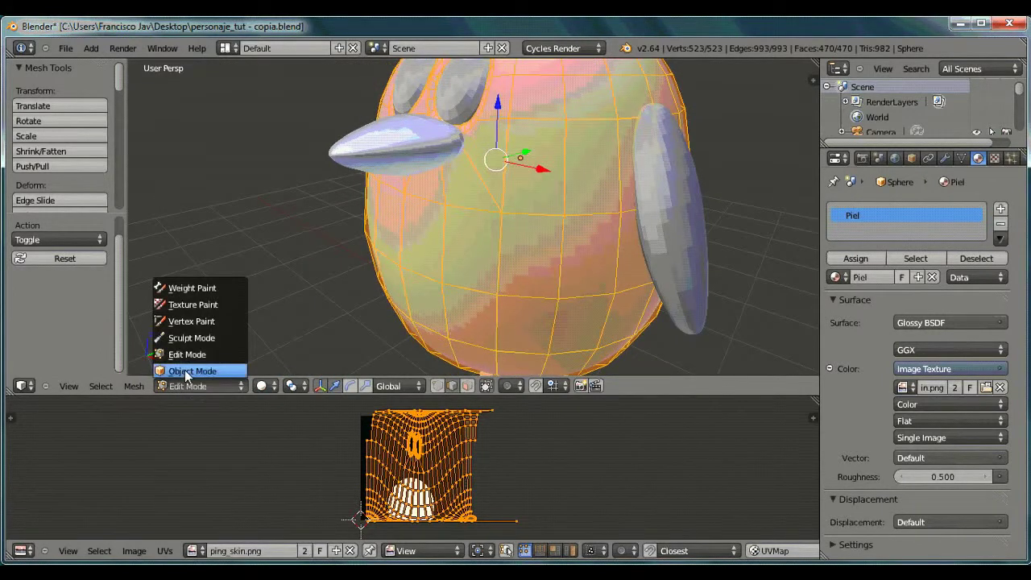
{"action": "left_click", "coordinate": [192, 371]}
Step: Apply smooth shading to the penguin's left wing, beak and right eye
{"action": "scroll", "coordinate": [73, 121], "scroll_direction": "down", "scroll_amount": 5}
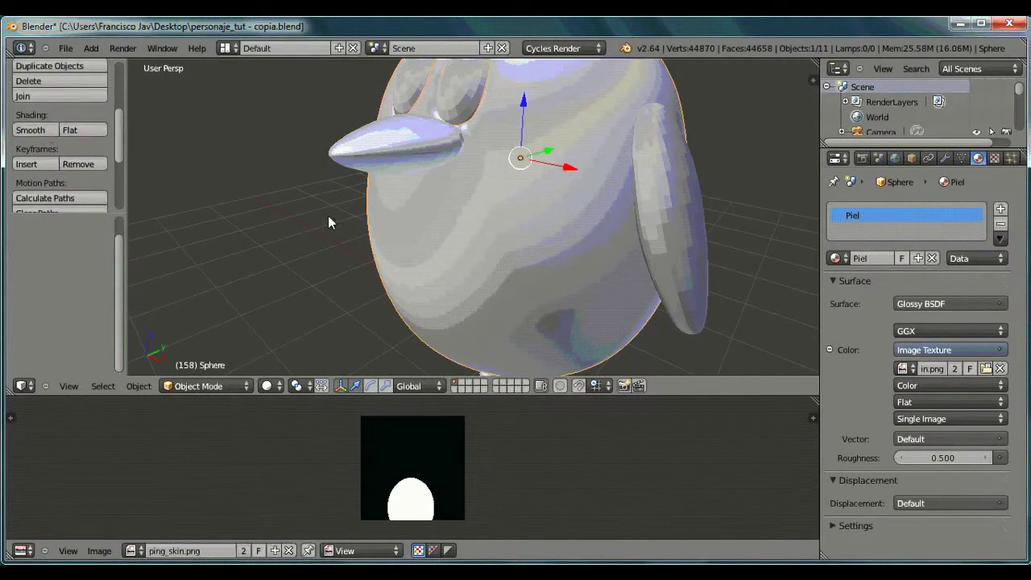
{"action": "middle_click_drag", "start_coordinate": [329, 223], "coordinate": [694, 215]}
{"action": "right_click", "coordinate": [693, 215]}
{"action": "left_click", "coordinate": [32, 131]}
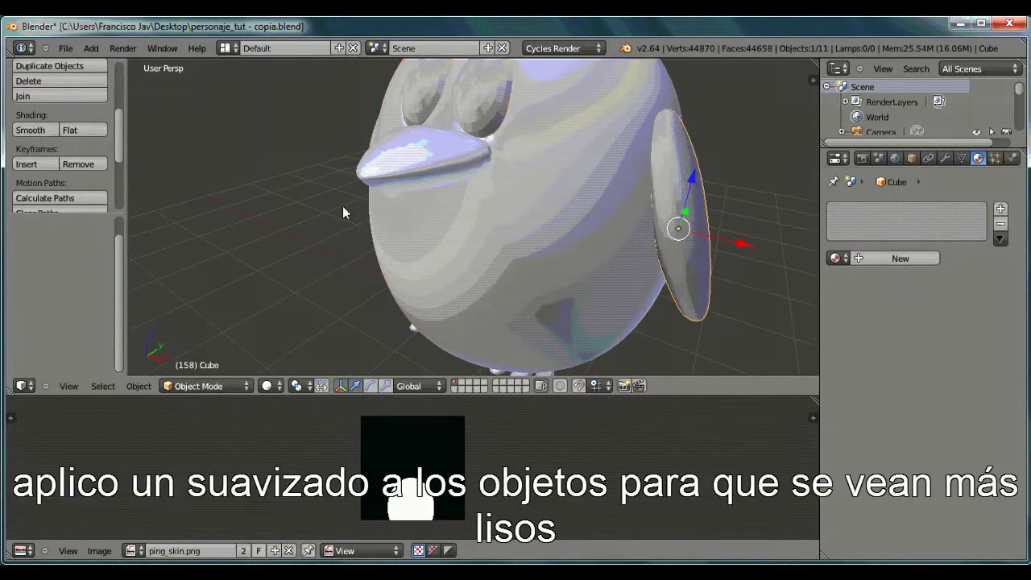
{"action": "middle_click_drag", "start_coordinate": [346, 214], "coordinate": [361, 169]}
{"action": "right_click", "coordinate": [361, 169]}
{"action": "middle_click_drag", "start_coordinate": [274, 194], "coordinate": [497, 113]}
{"action": "right_click", "coordinate": [498, 113]}
{"action": "left_click", "coordinate": [30, 131]}
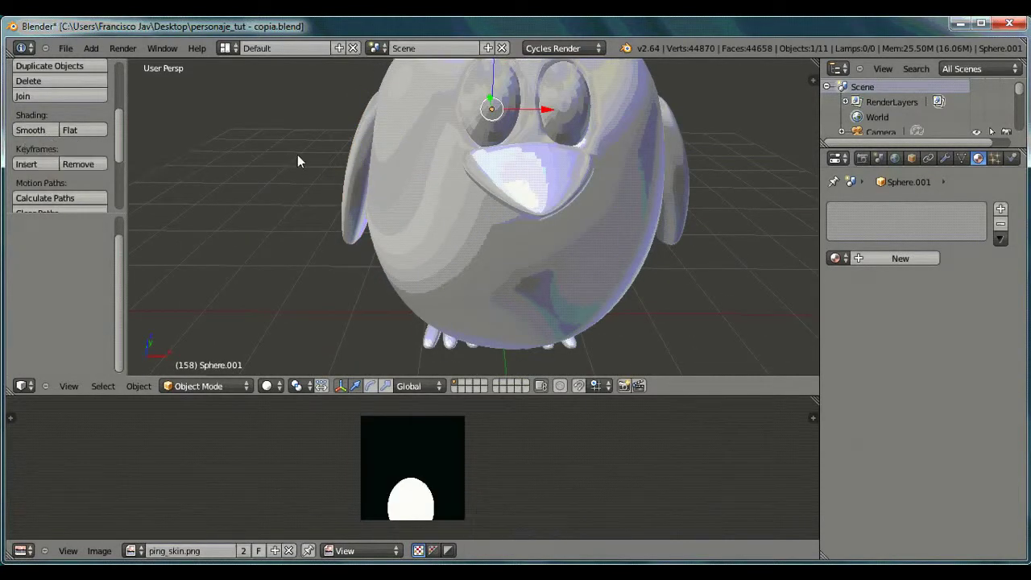
Step: Select the penguin's right wing and assign the existing Piel.001 material to it
{"action": "middle_click_drag", "start_coordinate": [297, 155], "coordinate": [405, 161]}
{"action": "right_click", "coordinate": [407, 167]}
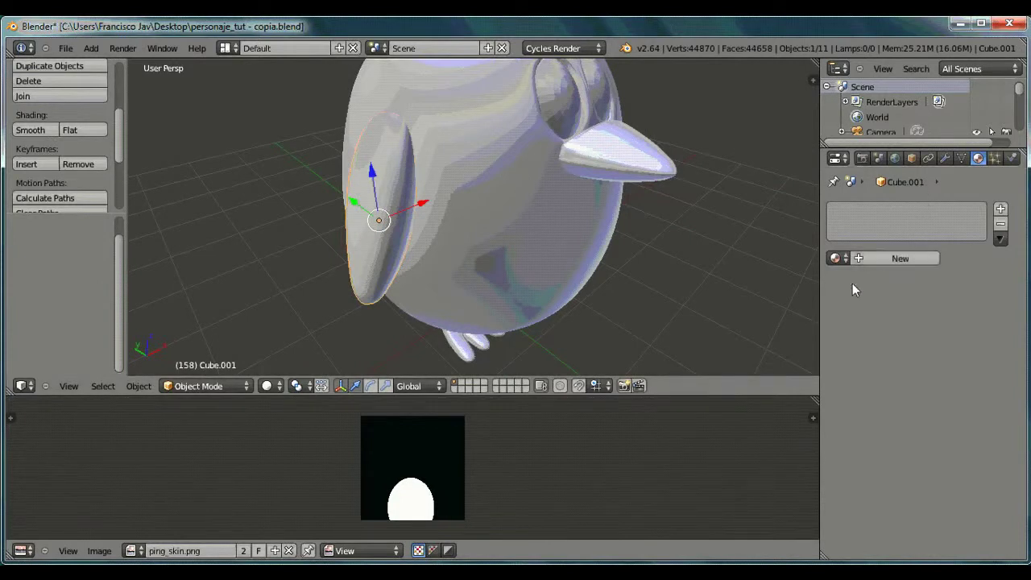
{"action": "left_click", "coordinate": [838, 258]}
{"action": "left_click", "coordinate": [854, 354]}
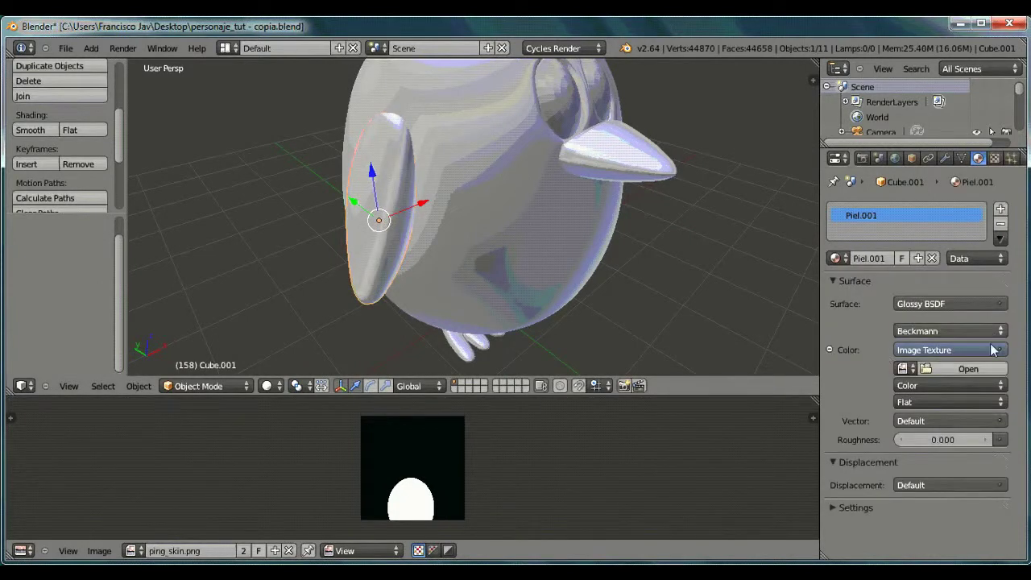
{"action": "left_click", "coordinate": [931, 258]}
{"action": "left_click", "coordinate": [836, 258]}
{"action": "left_click", "coordinate": [877, 350]}
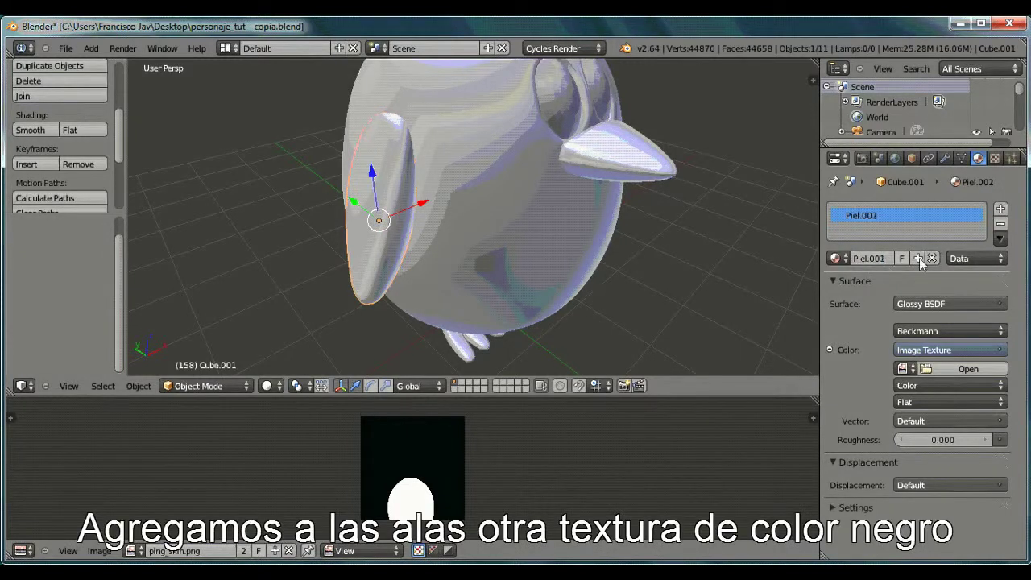
Step: Set the Piel.001 material's surface to Glossy BSDF and its color input to Gamma
{"action": "left_click", "coordinate": [990, 303]}
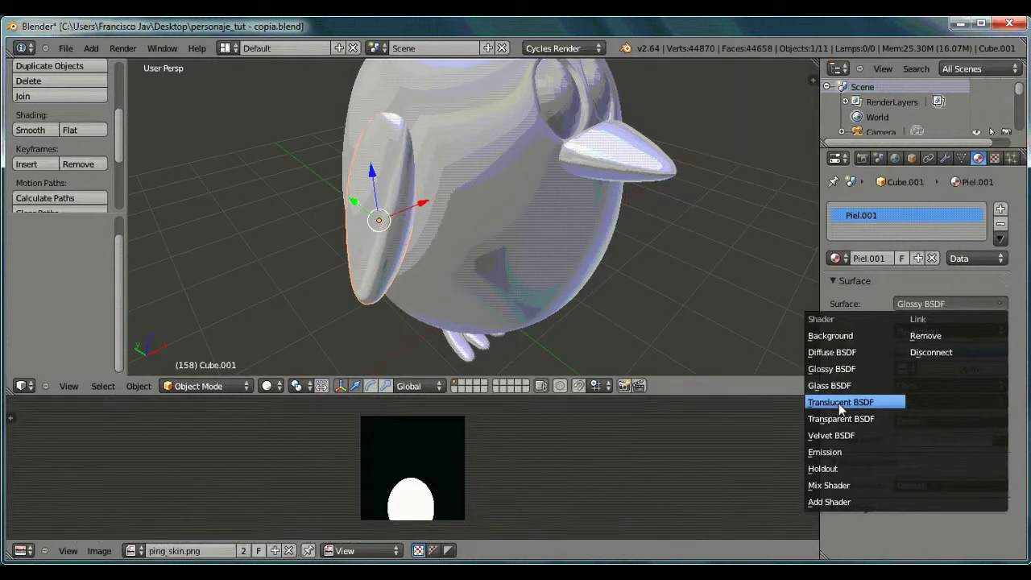
{"action": "left_click", "coordinate": [848, 372]}
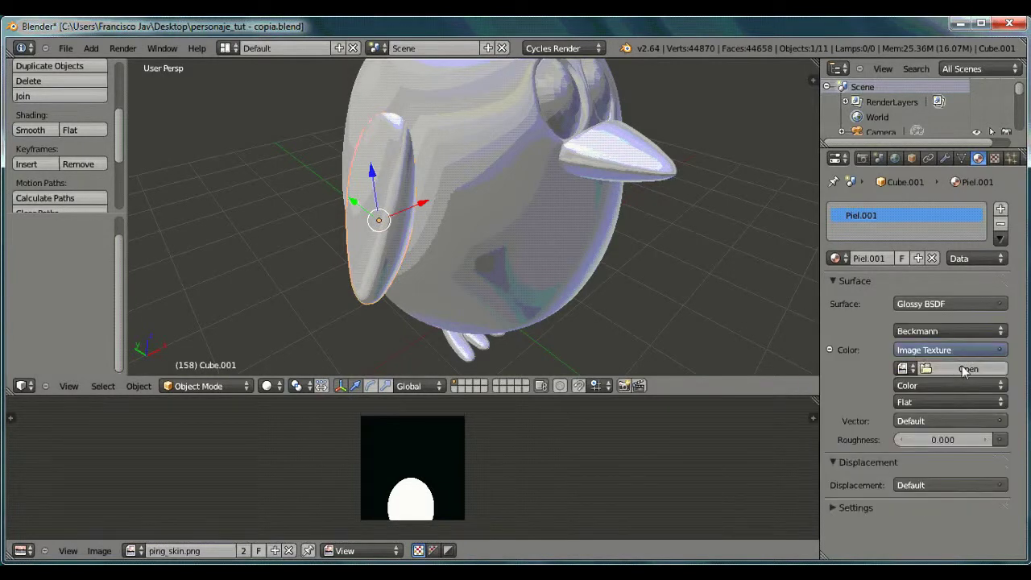
{"action": "left_click", "coordinate": [1001, 351]}
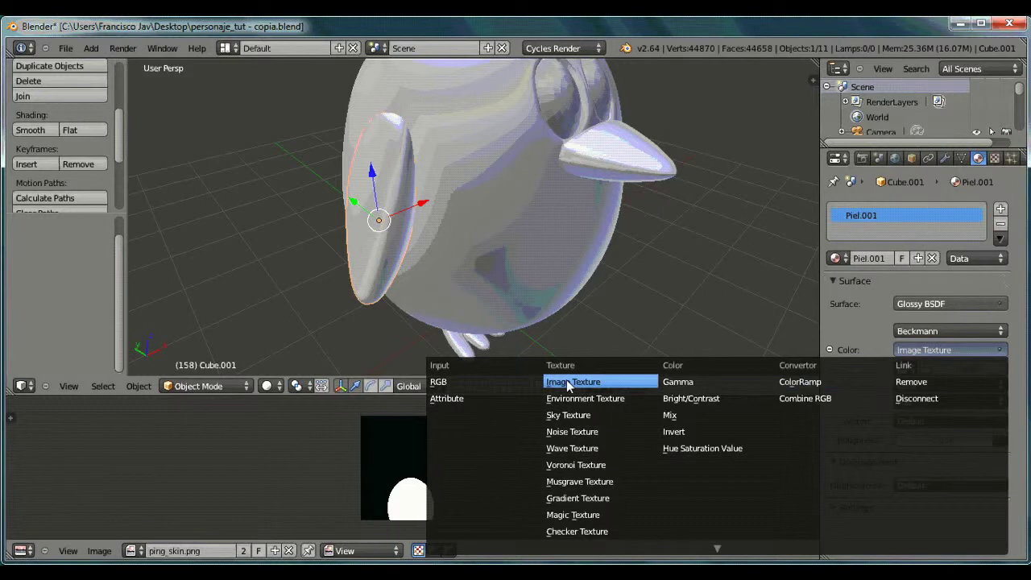
{"action": "left_click", "coordinate": [499, 384]}
{"action": "left_click", "coordinate": [998, 353]}
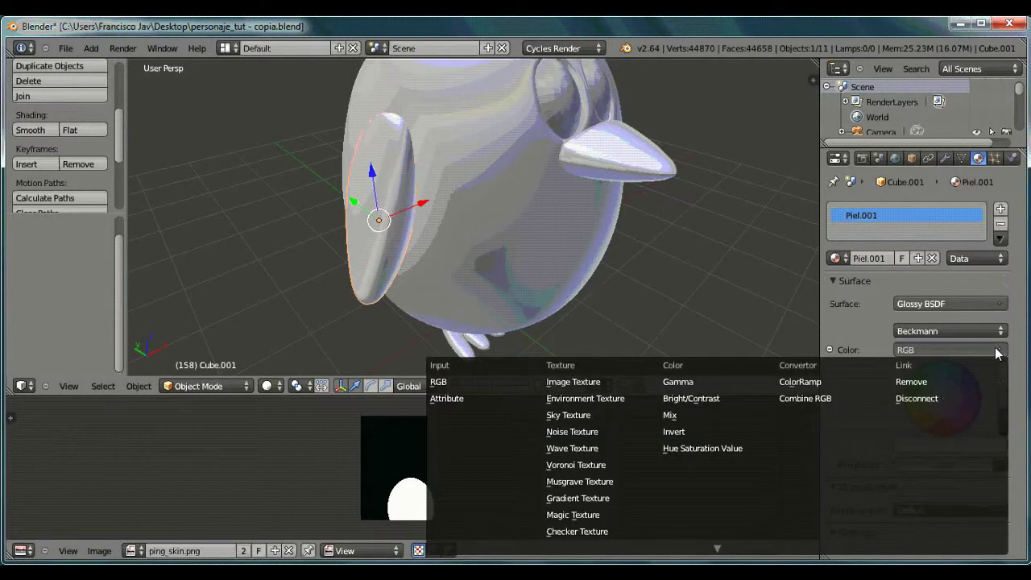
{"action": "left_click", "coordinate": [717, 384]}
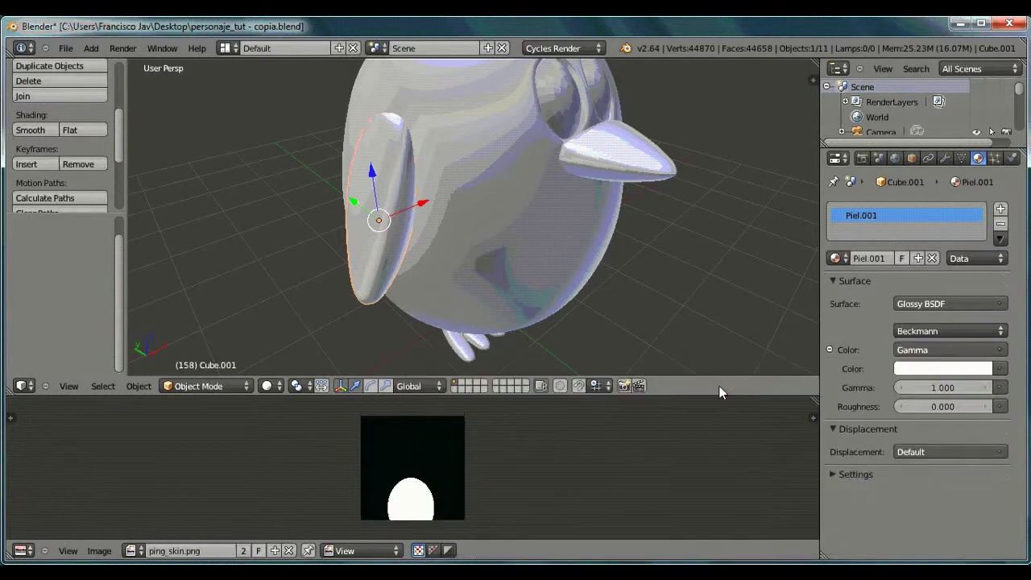
Step: Set the Gamma color of the right wing's Piel.001 material to a near-black shade
{"action": "left_click", "coordinate": [979, 370]}
{"action": "left_click_drag", "start_coordinate": [937, 225], "coordinate": [885, 247]}
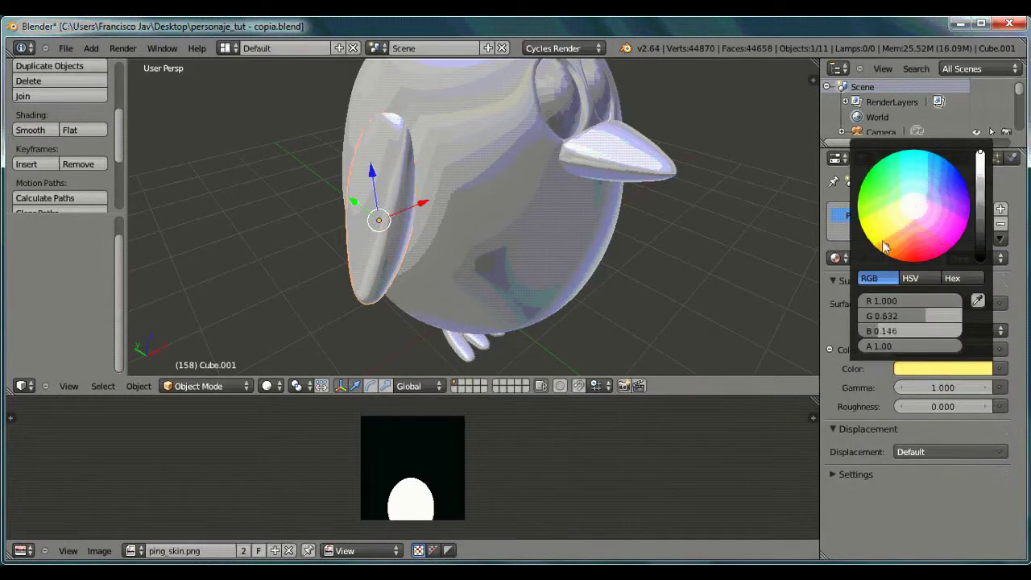
{"action": "left_click_drag", "start_coordinate": [980, 240], "coordinate": [981, 250]}
{"action": "left_click_drag", "start_coordinate": [898, 219], "coordinate": [940, 216]}
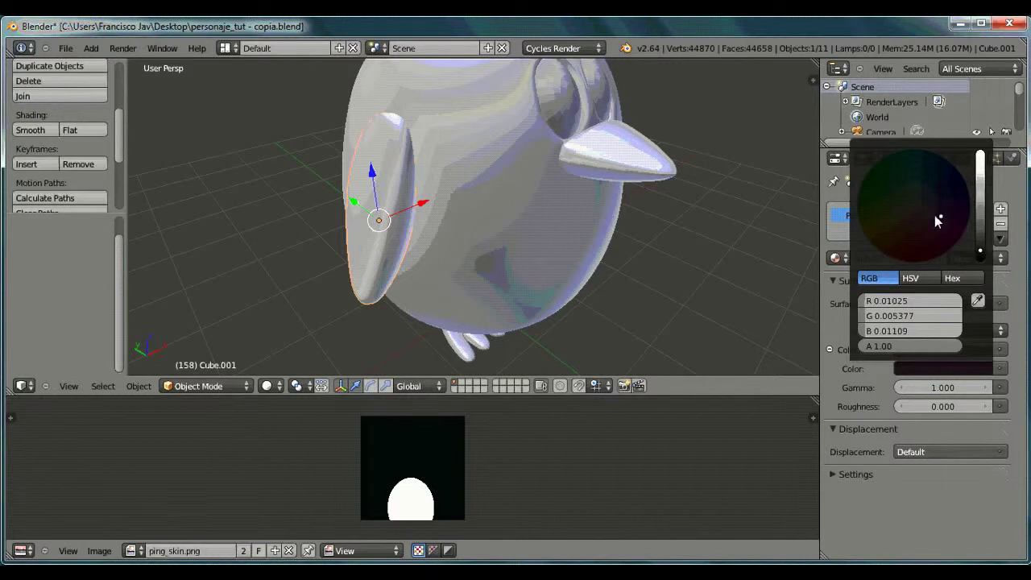
{"action": "left_click_drag", "start_coordinate": [933, 214], "coordinate": [924, 206]}
{"action": "left_click_drag", "start_coordinate": [980, 249], "coordinate": [982, 256]}
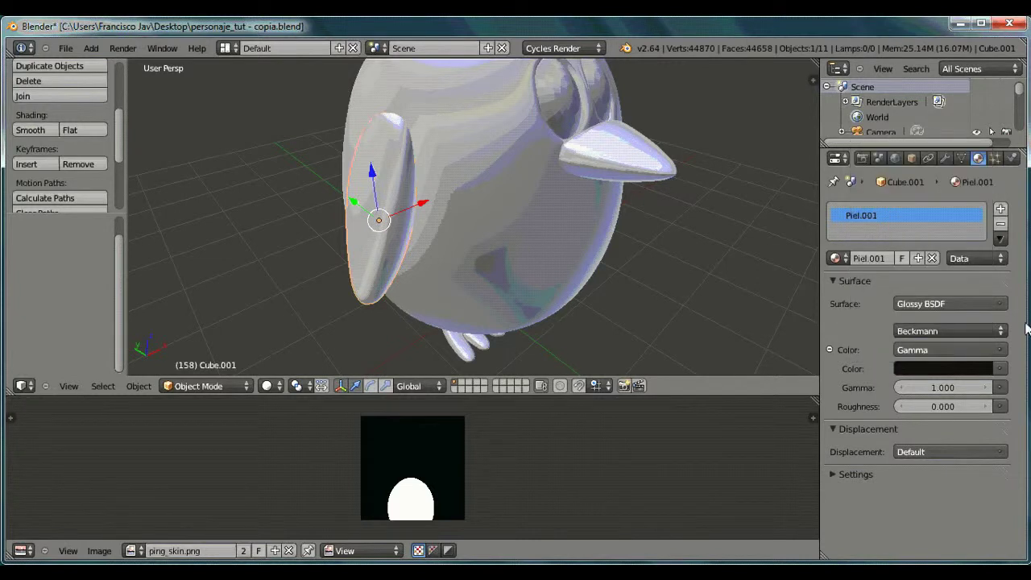
{"action": "left_click", "coordinate": [949, 307]}
{"action": "left_click", "coordinate": [838, 258]}
{"action": "left_click", "coordinate": [940, 358]}
Step: Preview the wing in Rendered shading and set Piel.001's roughness to 0.5 and its distribution to GGX
{"action": "left_click", "coordinate": [267, 386]}
{"action": "left_click", "coordinate": [282, 288]}
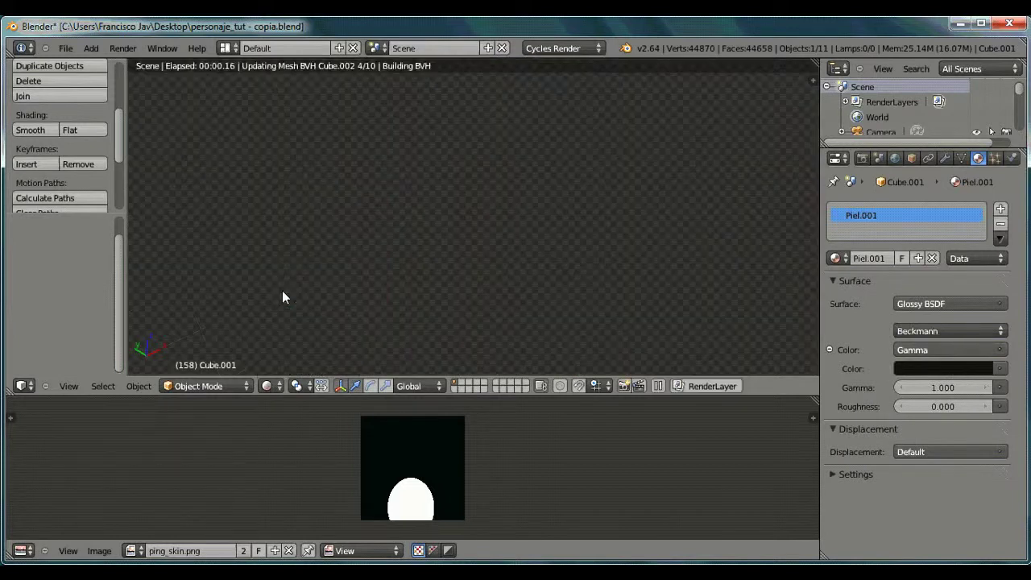
{"action": "scroll", "coordinate": [460, 222], "scroll_direction": "down", "scroll_amount": 3}
{"action": "middle_click_drag", "start_coordinate": [460, 231], "coordinate": [495, 215]}
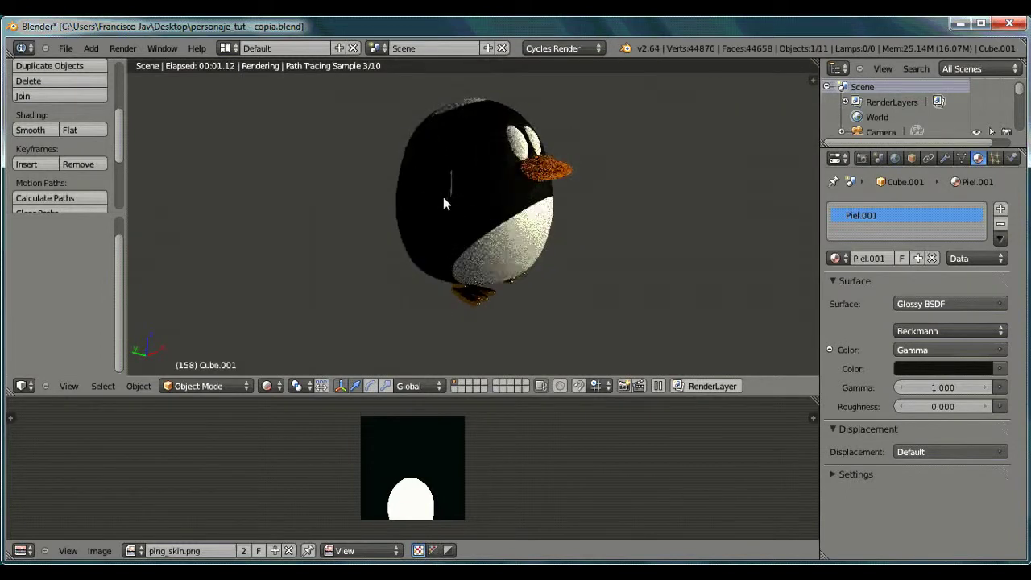
{"action": "scroll", "coordinate": [443, 197], "scroll_direction": "up", "scroll_amount": 2}
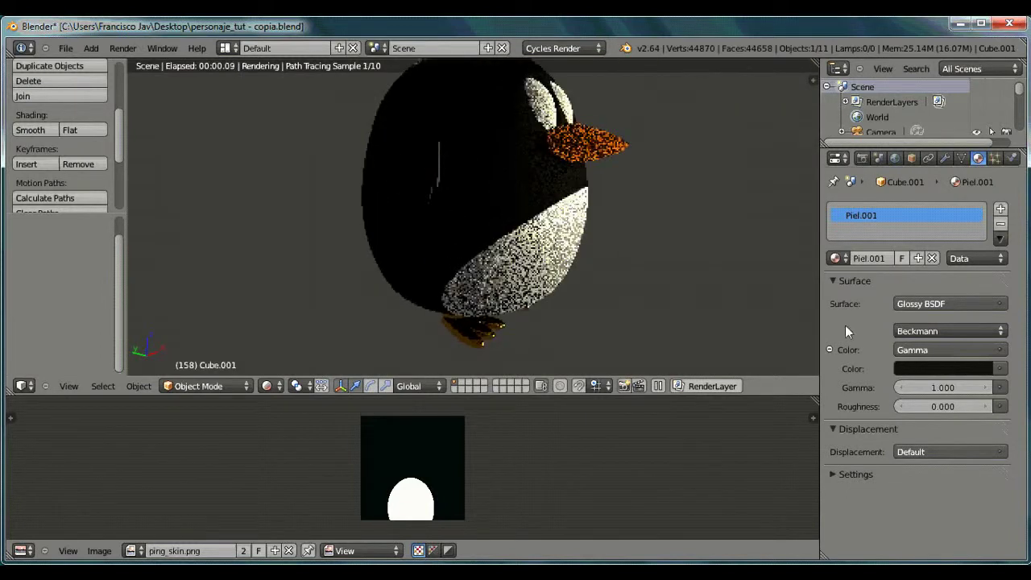
{"action": "left_click", "coordinate": [985, 405]}
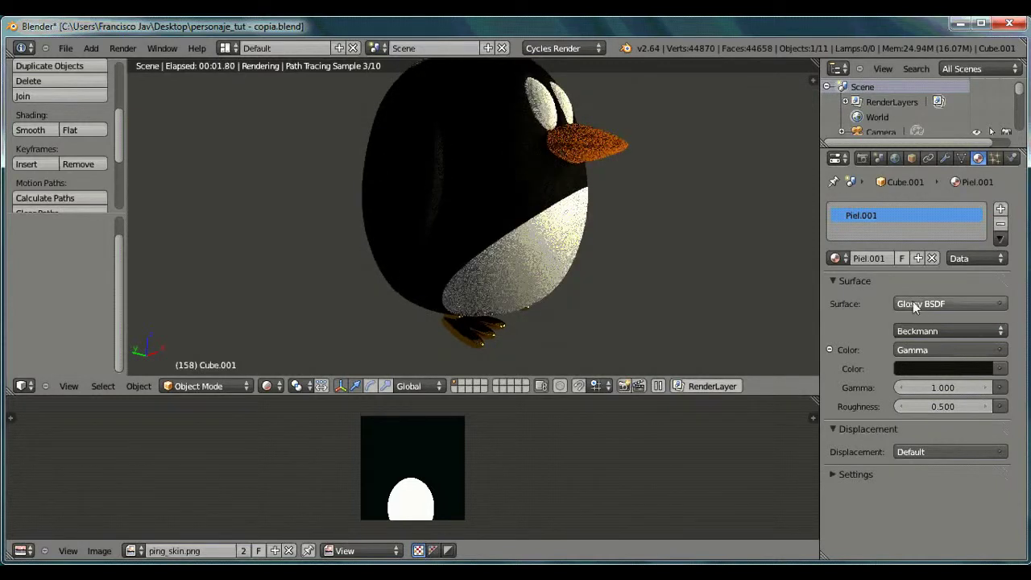
{"action": "left_click", "coordinate": [938, 330]}
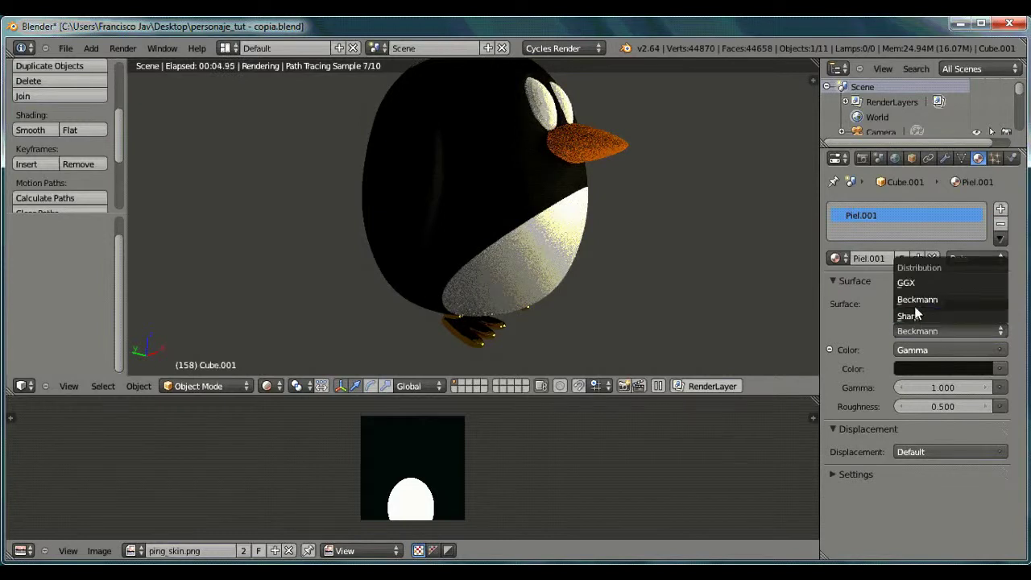
{"action": "left_click", "coordinate": [915, 283]}
Step: Select the penguin's left wing and assign the Piel.001 material to it
{"action": "middle_click_drag", "start_coordinate": [435, 227], "coordinate": [507, 246]}
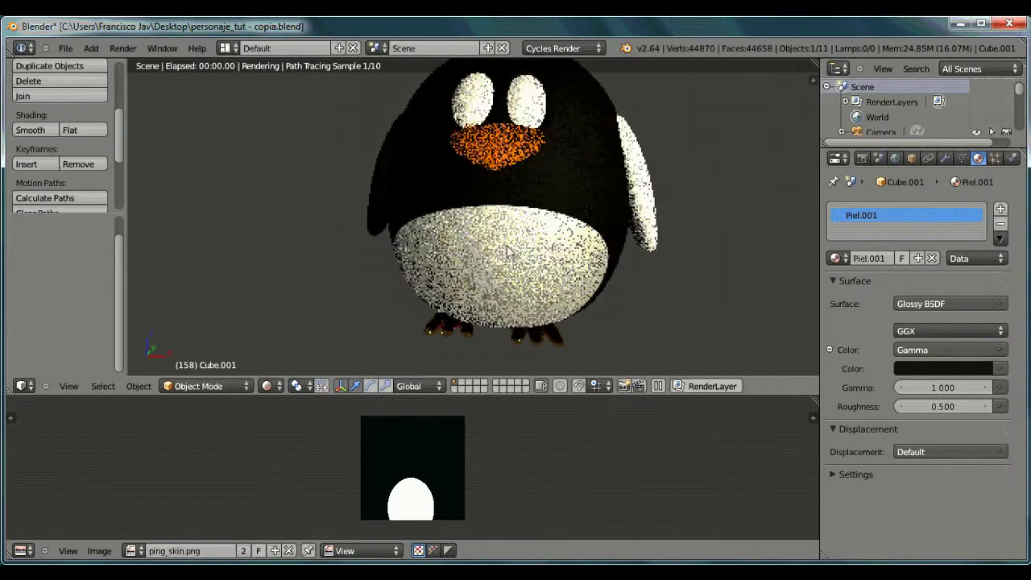
{"action": "right_click", "coordinate": [624, 191]}
{"action": "left_click", "coordinate": [837, 259]}
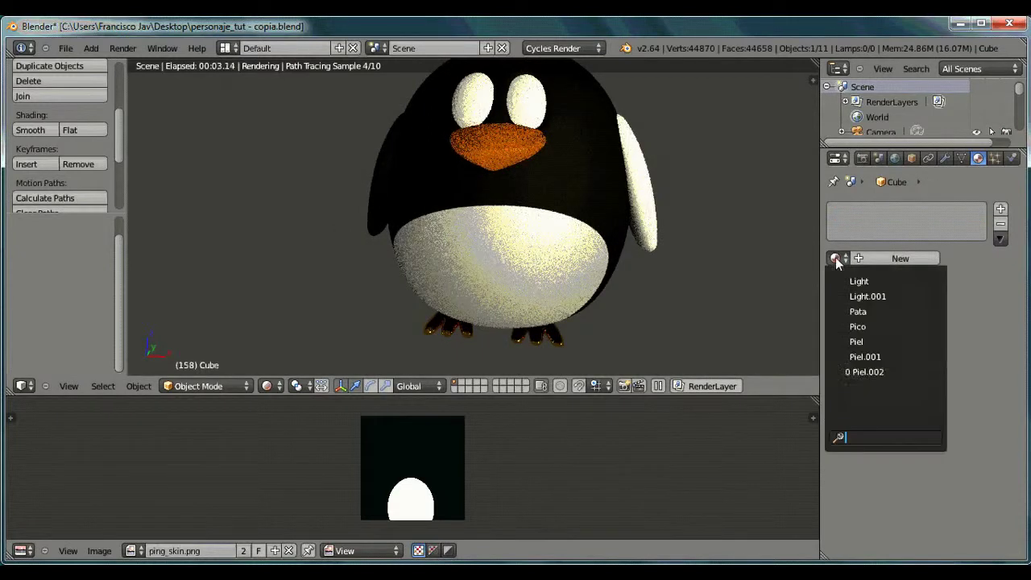
{"action": "left_click", "coordinate": [866, 357]}
Step: Select the large light plane in front of the penguin and set its Light material's emission strength to 15
{"action": "middle_click_drag", "start_coordinate": [816, 321], "coordinate": [633, 301]}
{"action": "scroll", "coordinate": [650, 298], "scroll_direction": "down", "scroll_amount": 5}
{"action": "right_click", "coordinate": [295, 260]}
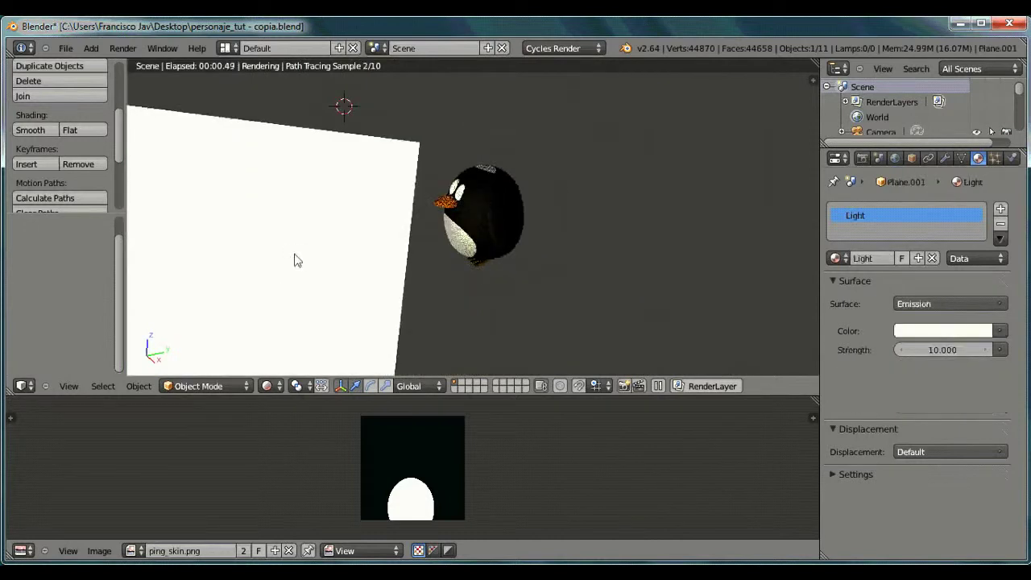
{"action": "type", "text": "15"}
{"action": "key", "text": "Return"}
{"action": "middle_click_drag", "start_coordinate": [426, 277], "coordinate": [394, 352]}
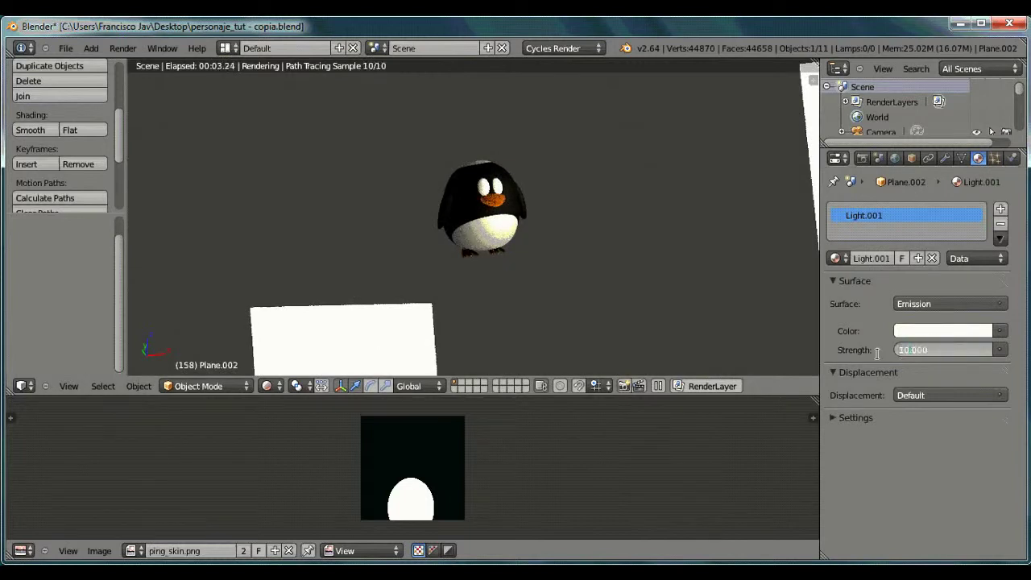
Step: Set the emission strength of the selected light plane's Light.001 material to 10
{"action": "key", "text": "Return"}
{"action": "scroll", "coordinate": [621, 233], "scroll_direction": "up", "scroll_amount": 6}
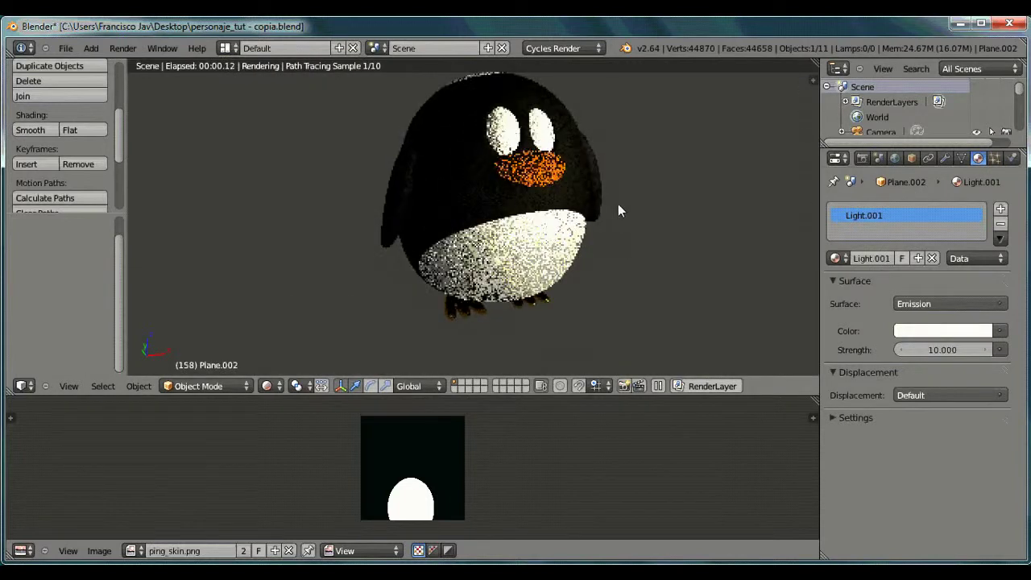
{"action": "middle_click_drag", "start_coordinate": [643, 264], "coordinate": [561, 251]}
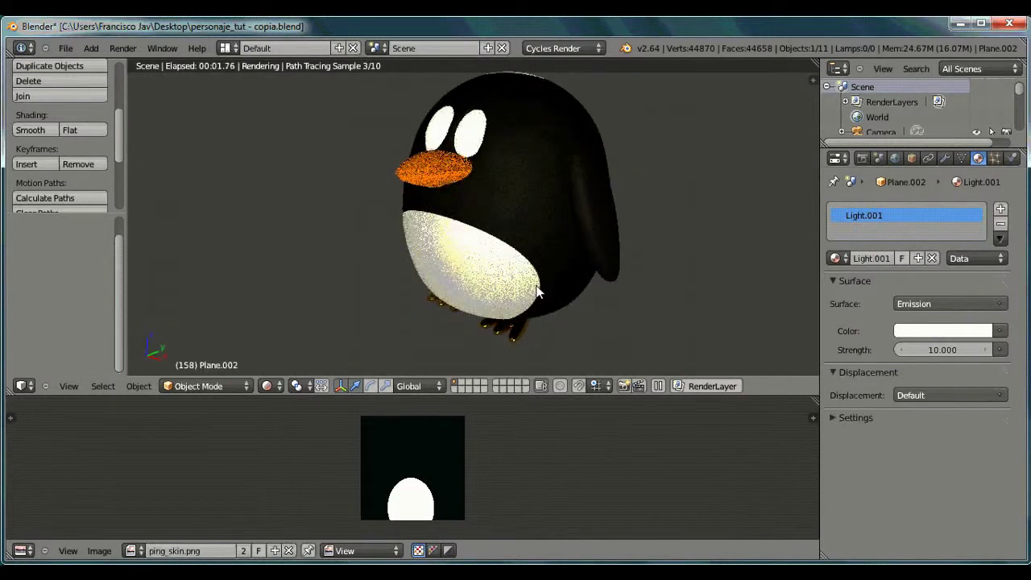
{"action": "middle_click_drag", "start_coordinate": [565, 228], "coordinate": [597, 228]}
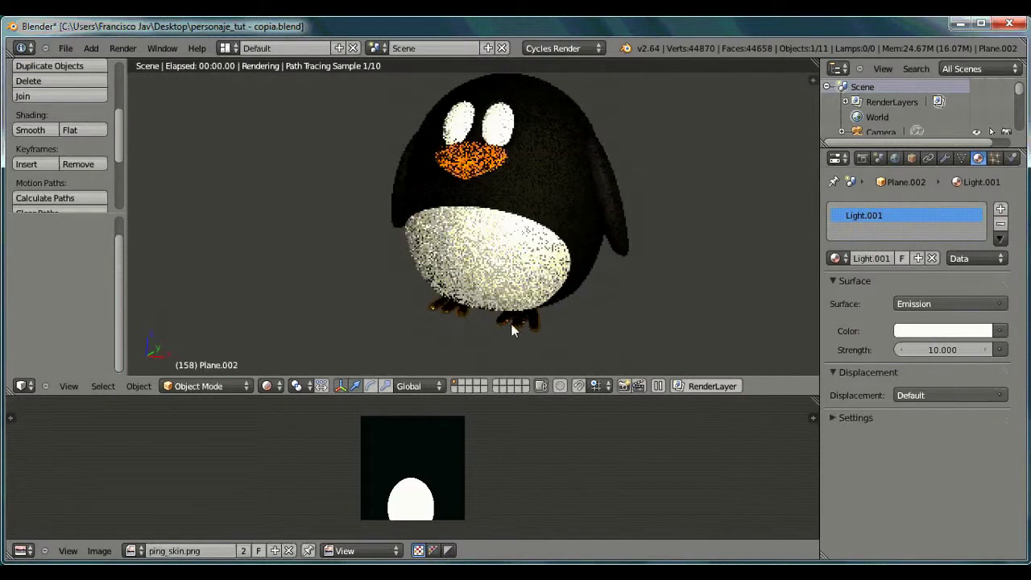
Step: Select the penguin's left foot and set its Pata material's roughness to 0.5 and its distribution to GGX
{"action": "right_click", "coordinate": [513, 321]}
{"action": "left_click", "coordinate": [987, 370]}
{"action": "left_click", "coordinate": [987, 370]}
{"action": "left_click", "coordinate": [986, 369]}
{"action": "left_click", "coordinate": [988, 369]}
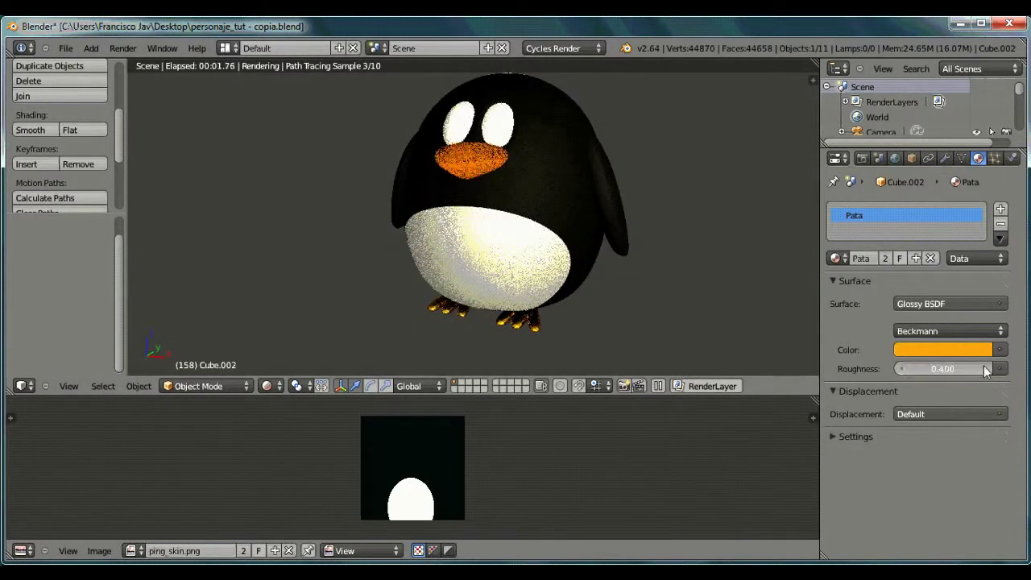
{"action": "left_click", "coordinate": [963, 330]}
{"action": "left_click", "coordinate": [921, 282]}
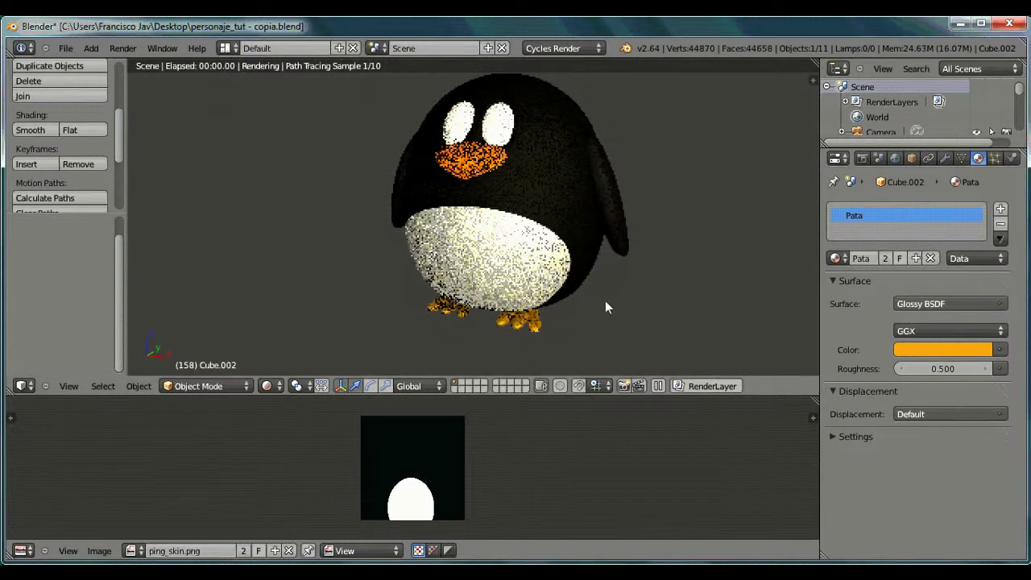
Step: Inspect the penguin's feet from several angles in the rendered preview and return the viewport to Solid shading
{"action": "scroll", "coordinate": [468, 347], "scroll_direction": "up", "scroll_amount": 5}
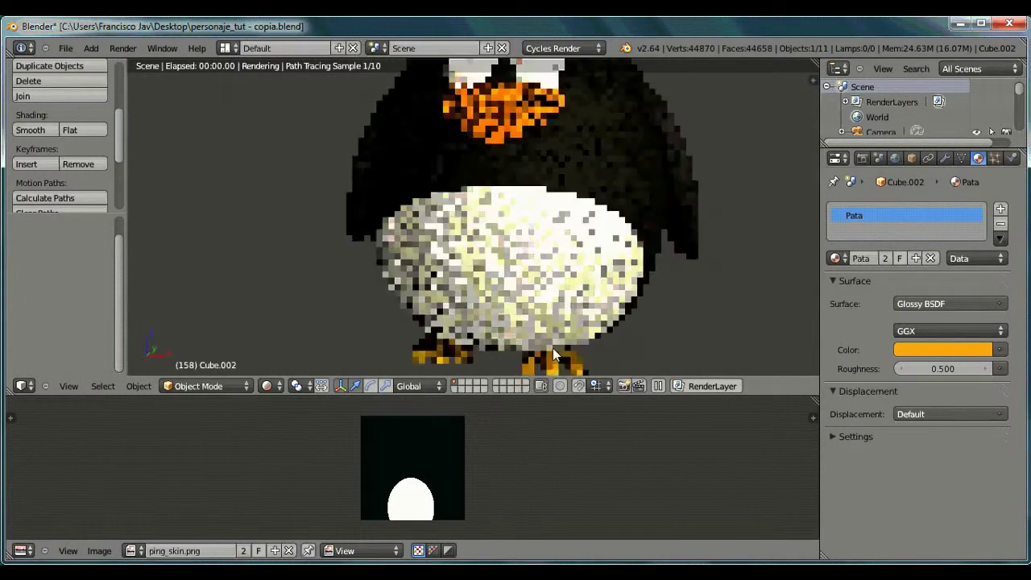
{"action": "scroll", "coordinate": [548, 332], "scroll_direction": "down", "scroll_amount": 3}
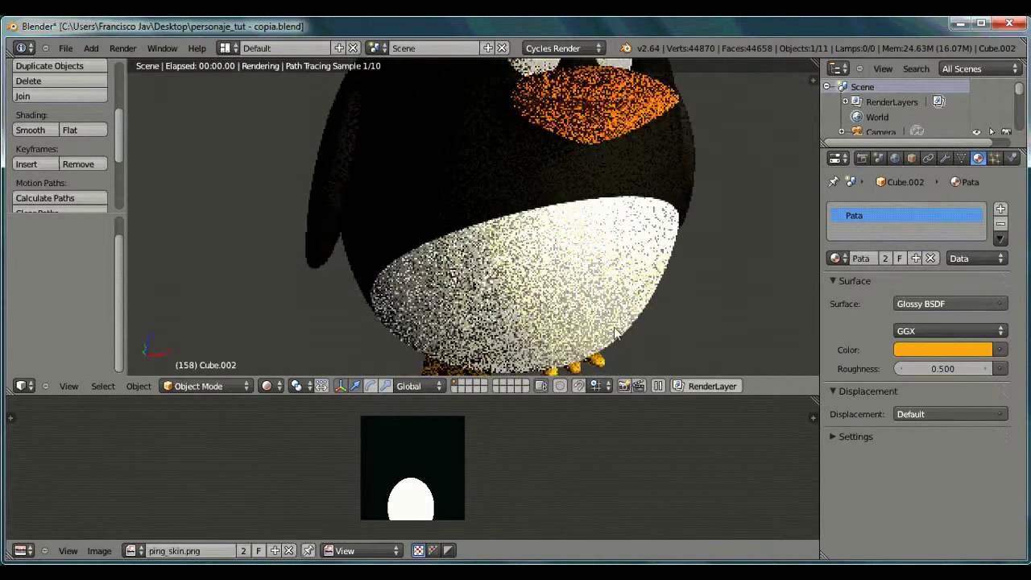
{"action": "scroll", "coordinate": [548, 295], "scroll_direction": "up", "scroll_amount": 3}
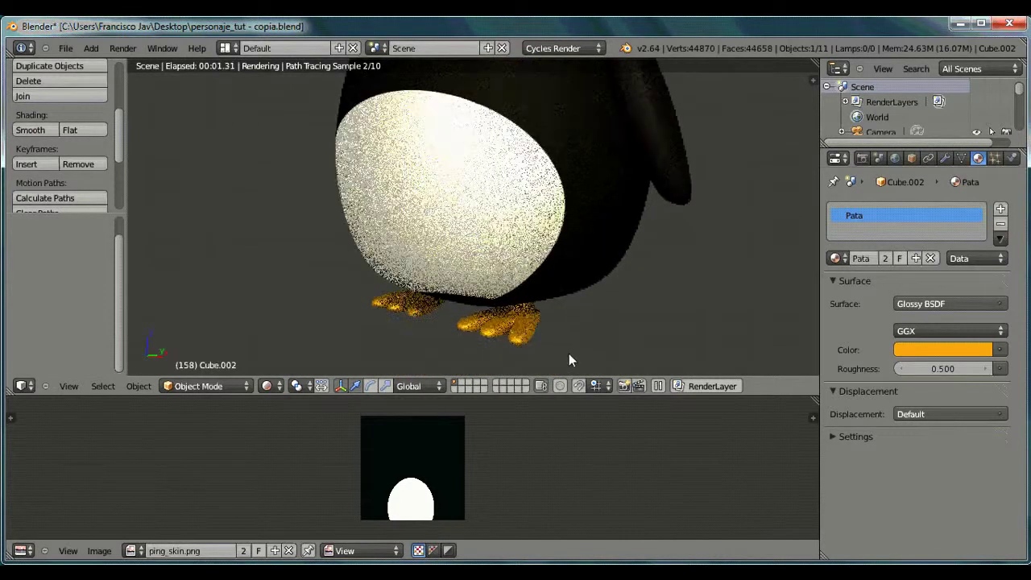
{"action": "scroll", "coordinate": [574, 155], "scroll_direction": "down", "scroll_amount": 4}
{"action": "middle_click_drag", "start_coordinate": [573, 155], "coordinate": [524, 170]}
{"action": "middle_click_drag", "start_coordinate": [445, 169], "coordinate": [464, 215], "text": "shift"}
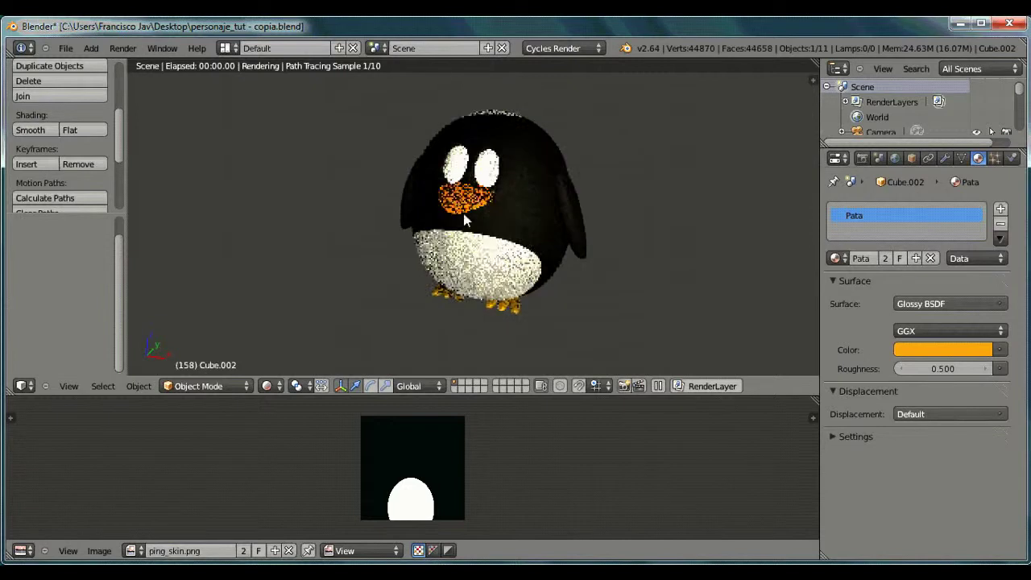
{"action": "left_click", "coordinate": [266, 386]}
{"action": "left_click", "coordinate": [284, 337]}
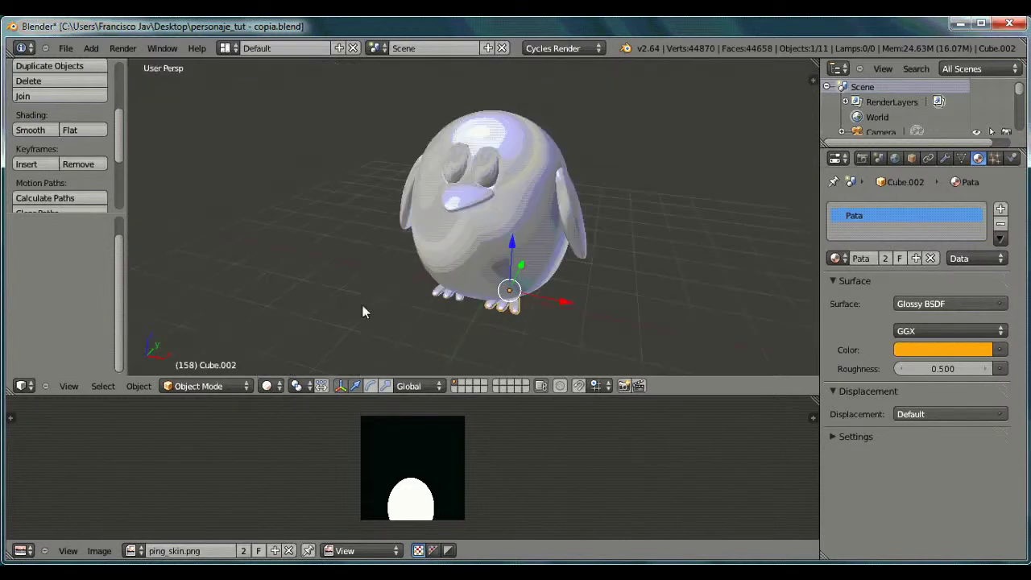
Step: Give the penguin's left eye a new material named Ojo with an Emission surface
{"action": "scroll", "coordinate": [489, 114], "scroll_direction": "up", "scroll_amount": 2}
{"action": "right_click", "coordinate": [503, 118]}
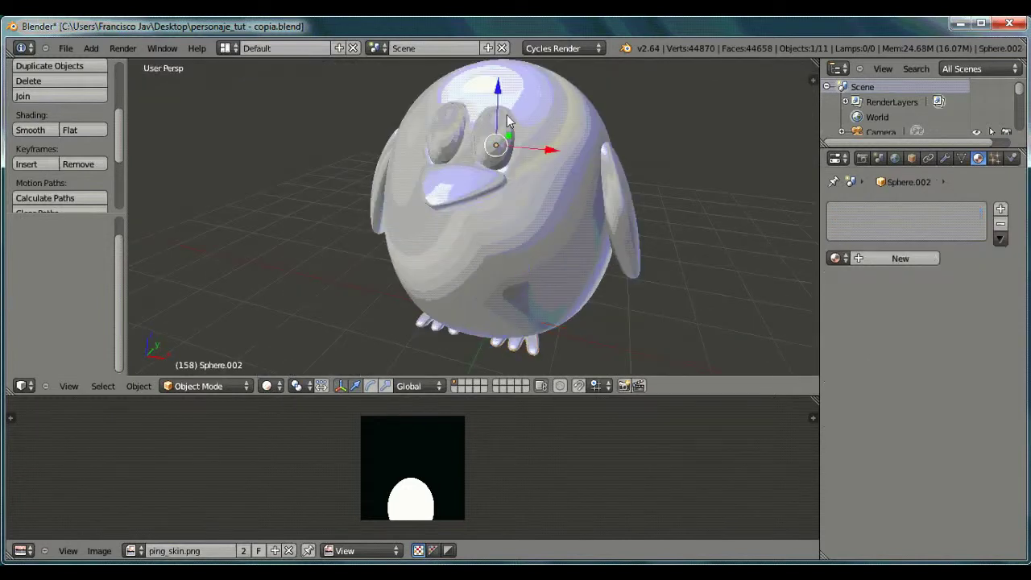
{"action": "left_click", "coordinate": [856, 259]}
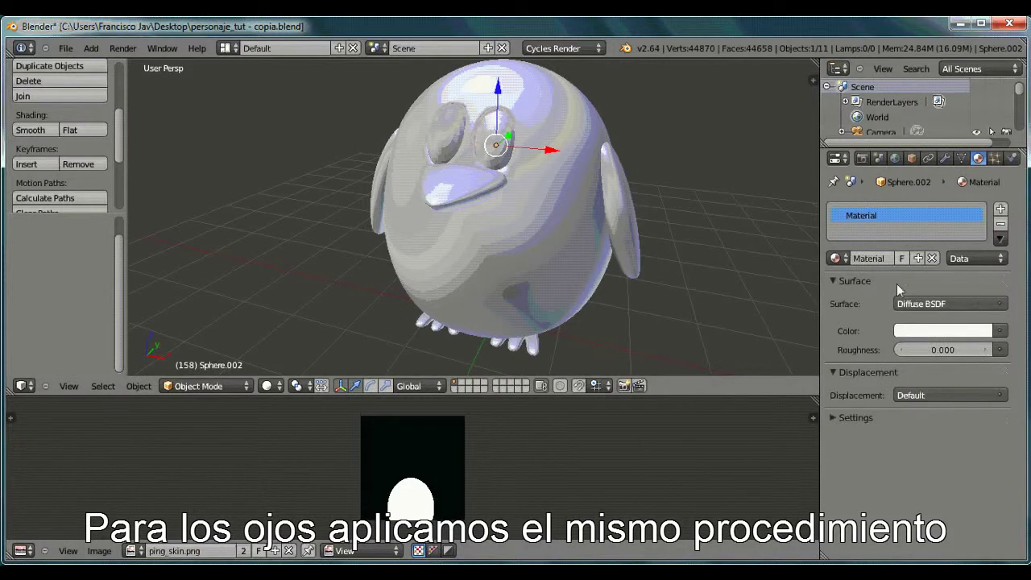
{"action": "left_click", "coordinate": [862, 256]}
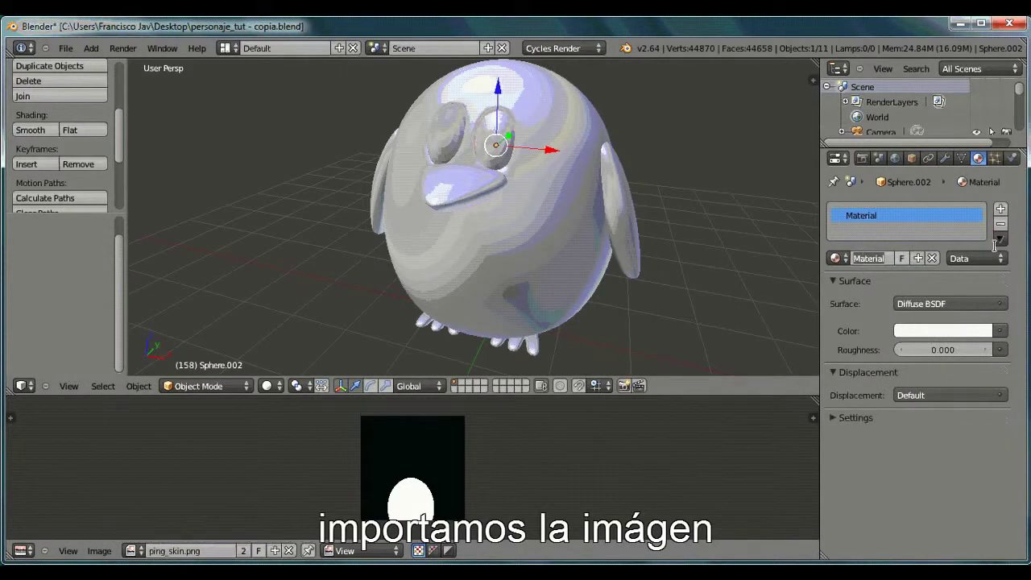
{"action": "type", "text": "Ojo"}
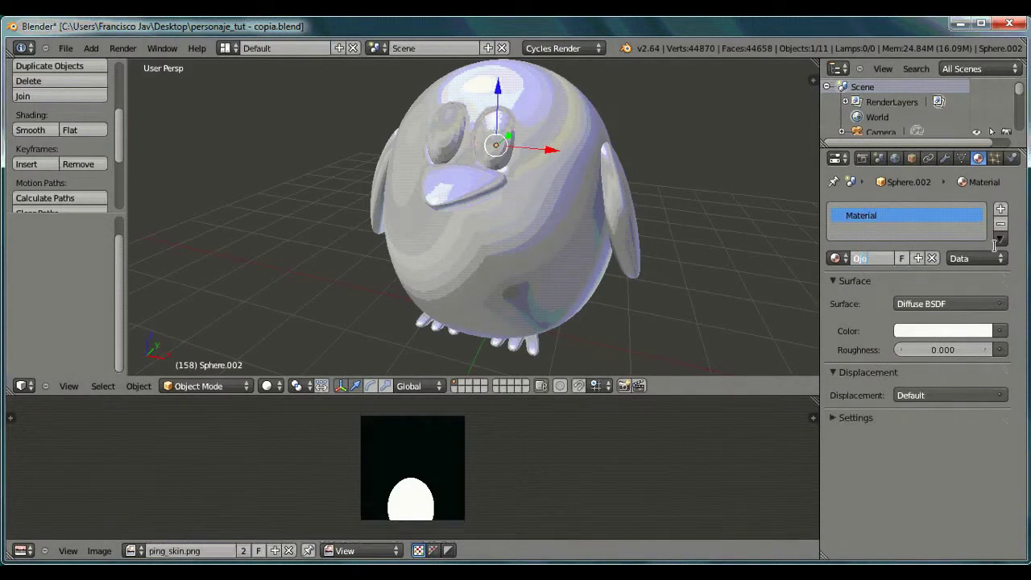
{"action": "left_click", "coordinate": [978, 307]}
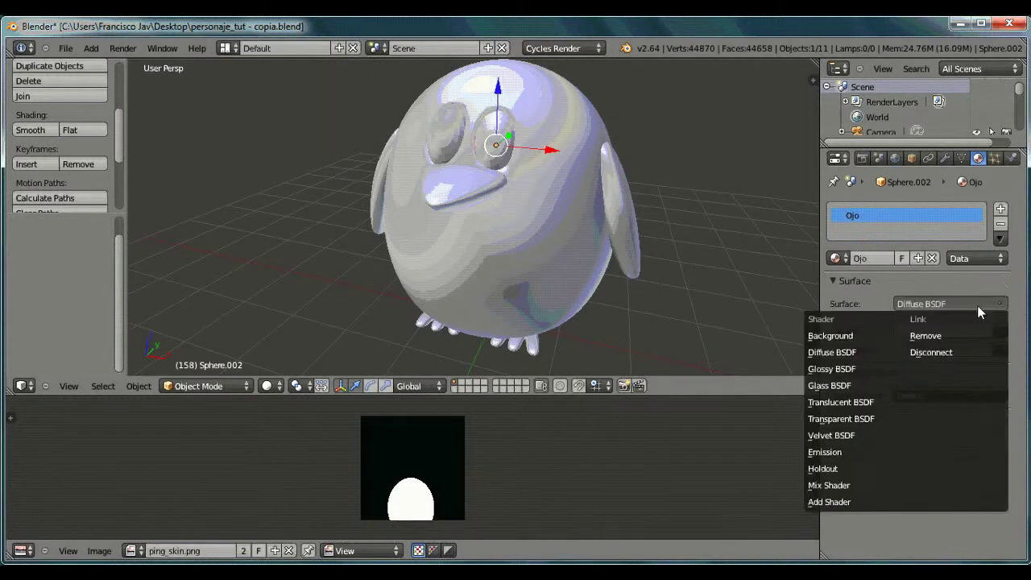
{"action": "left_click", "coordinate": [881, 452]}
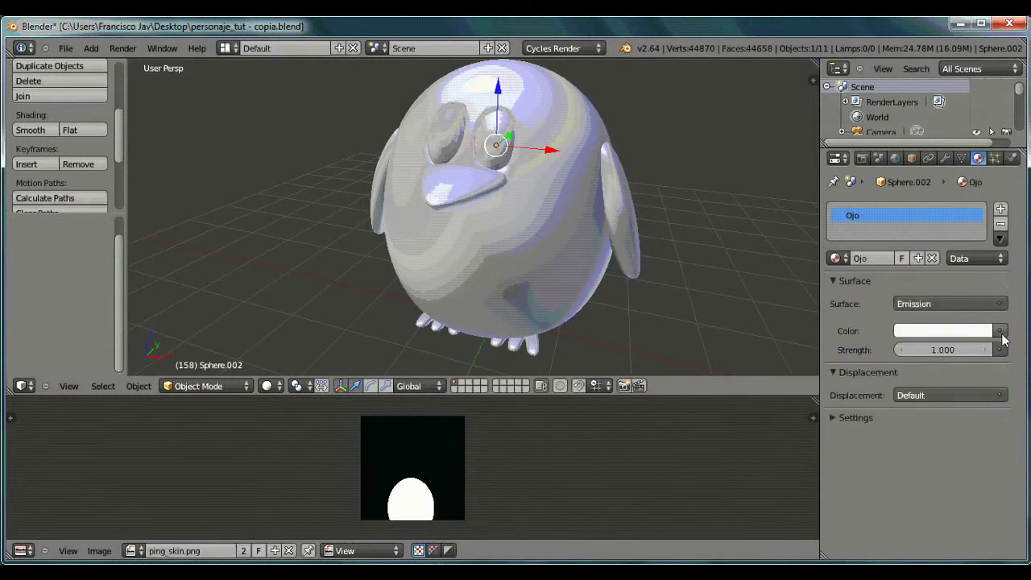
Step: Use an Image Texture for the Ojo material's color and load eye-texture-11.jpg from the texturas_personajes folder
{"action": "left_click", "coordinate": [1001, 334]}
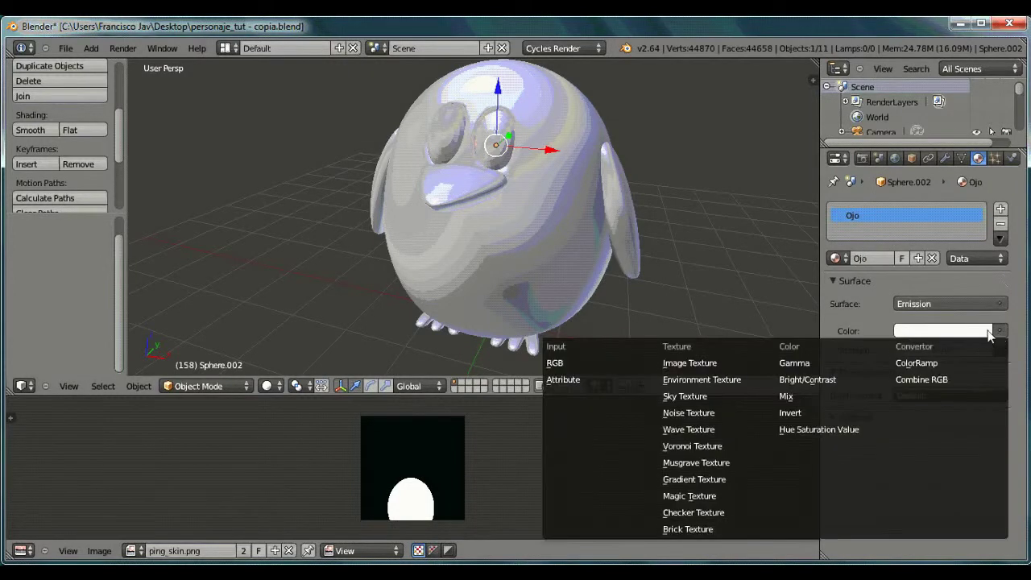
{"action": "left_click", "coordinate": [724, 364]}
{"action": "left_click", "coordinate": [966, 348]}
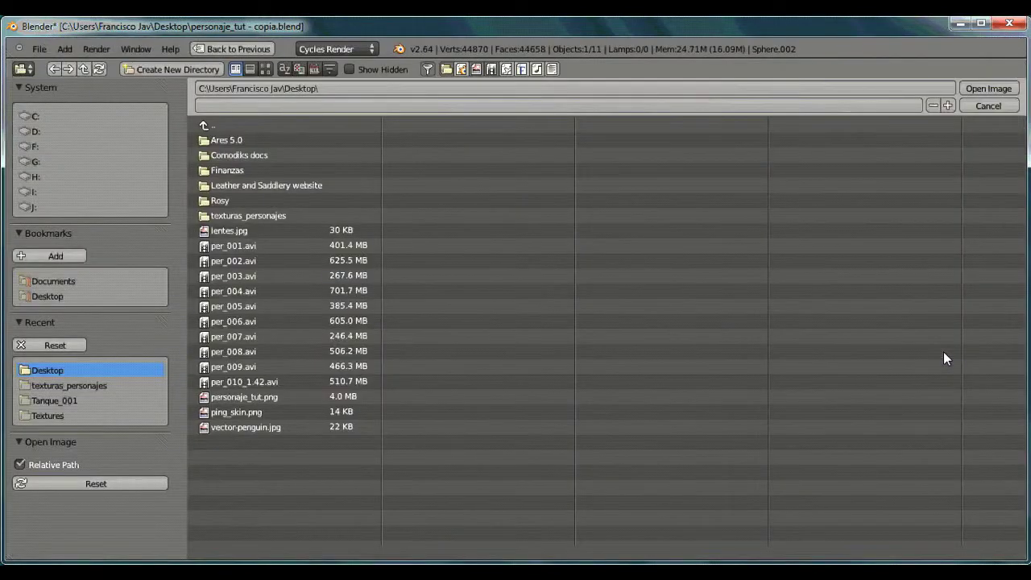
{"action": "left_click", "coordinate": [281, 216]}
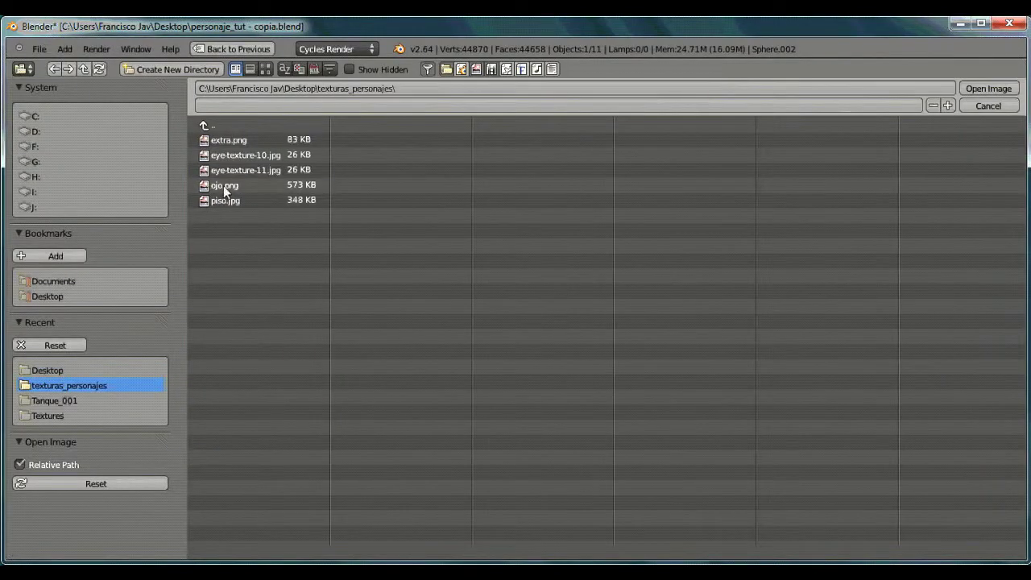
{"action": "left_click", "coordinate": [262, 172]}
{"action": "left_click", "coordinate": [990, 90]}
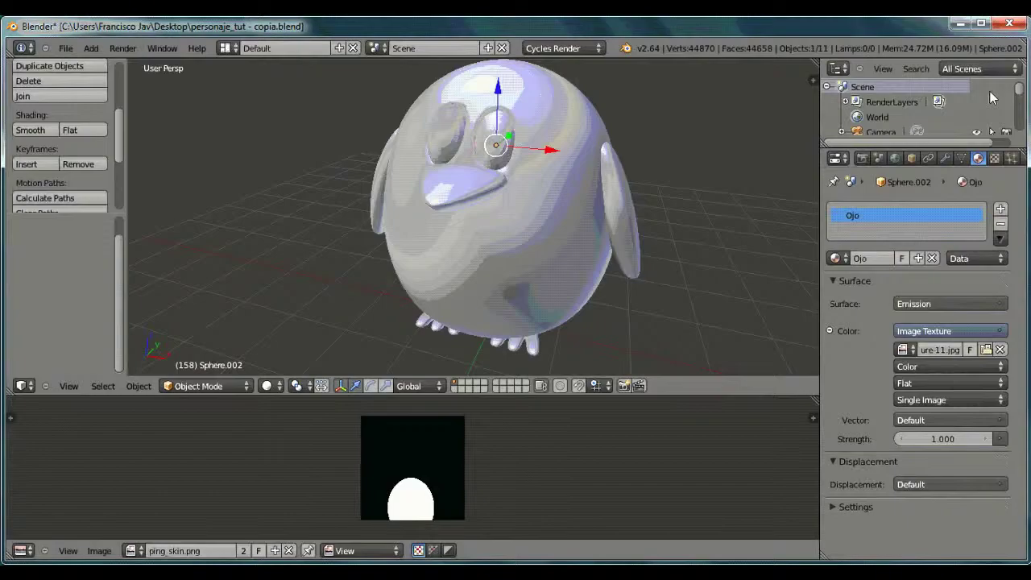
Step: Put the left eye in Edit Mode and unwrap its mesh with Cylinder Projection
{"action": "left_click", "coordinate": [209, 386]}
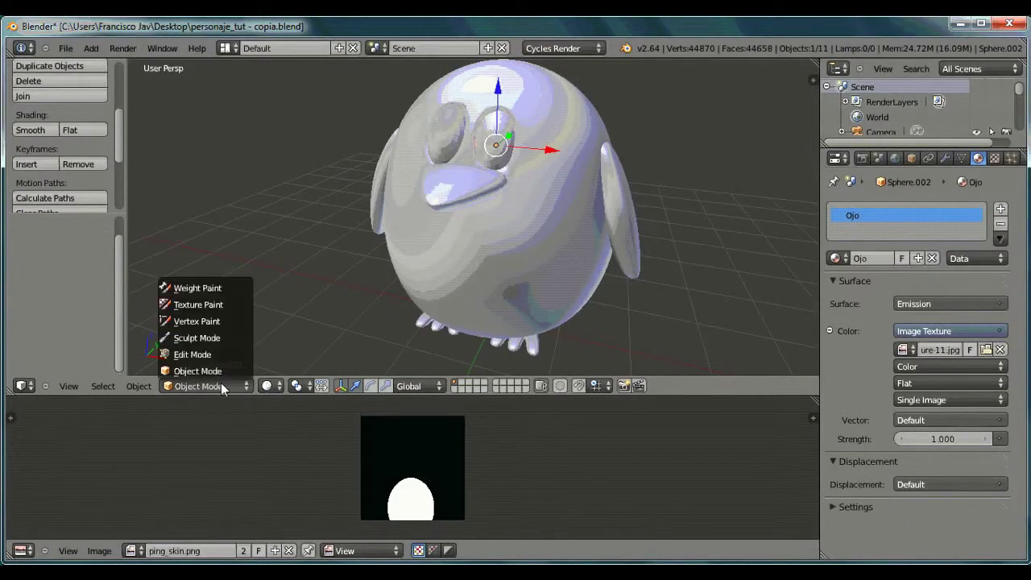
{"action": "left_click", "coordinate": [207, 356]}
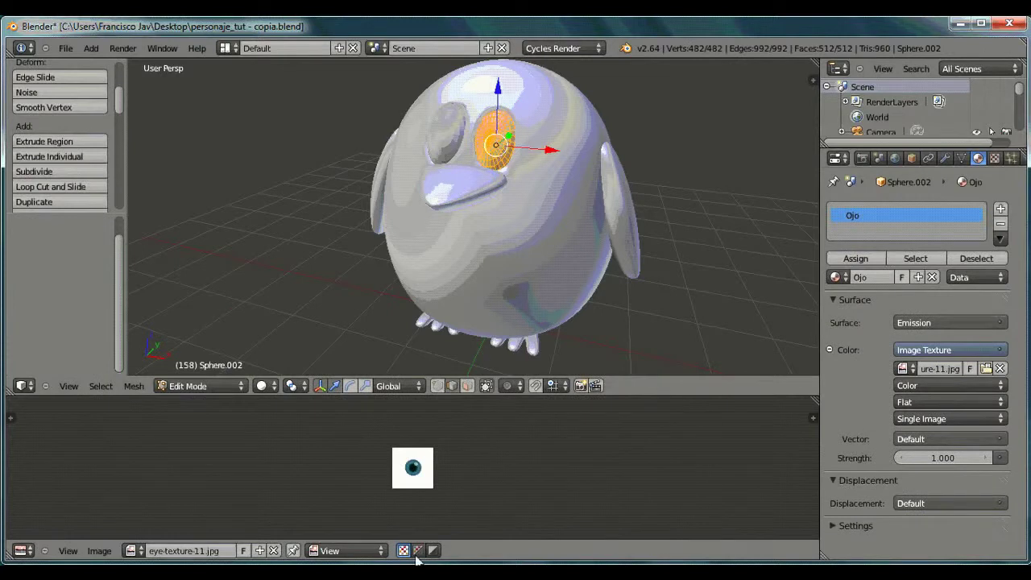
{"action": "scroll", "coordinate": [430, 495], "scroll_direction": "up", "scroll_amount": 6}
{"action": "left_click", "coordinate": [141, 390]}
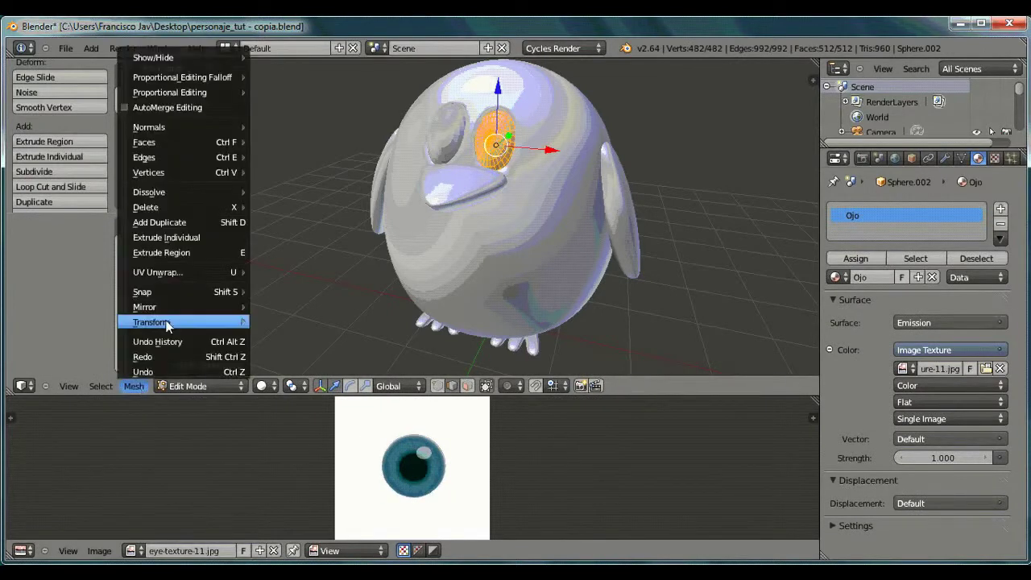
{"action": "mouse_move", "coordinate": [180, 271]}
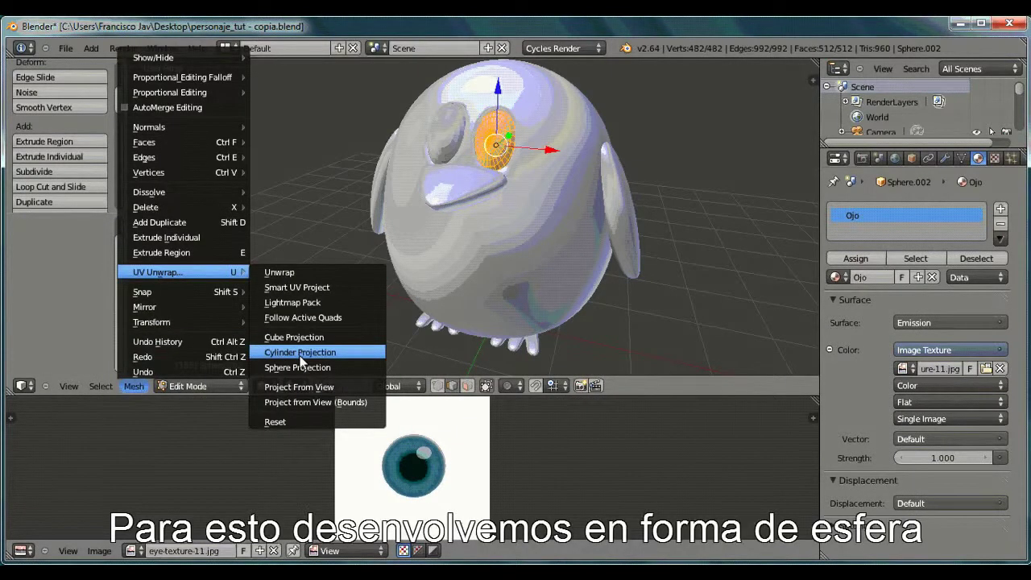
{"action": "left_click", "coordinate": [300, 353]}
Step: Enlarge the eye's UV layout about 1.91 times and move its front pole onto the pupil in the eye image
{"action": "key", "text": "s"}
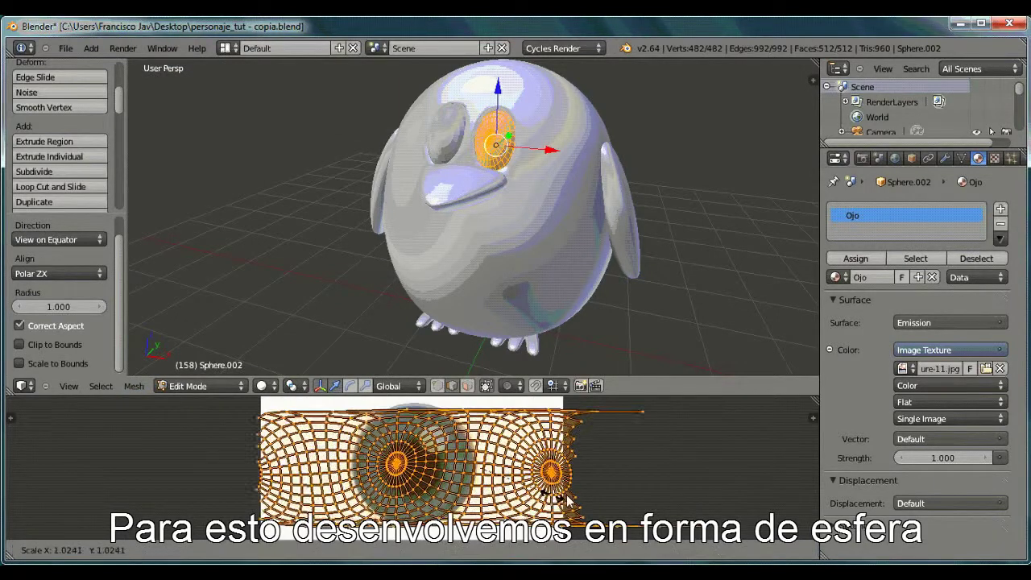
{"action": "left_click", "coordinate": [484, 487]}
{"action": "key", "text": "g"}
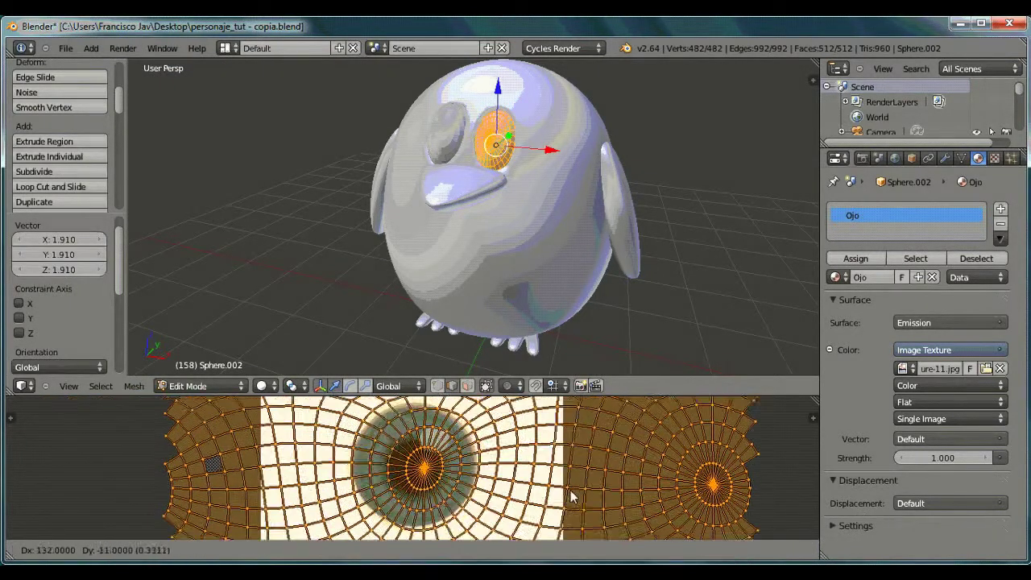
{"action": "left_click", "coordinate": [560, 494]}
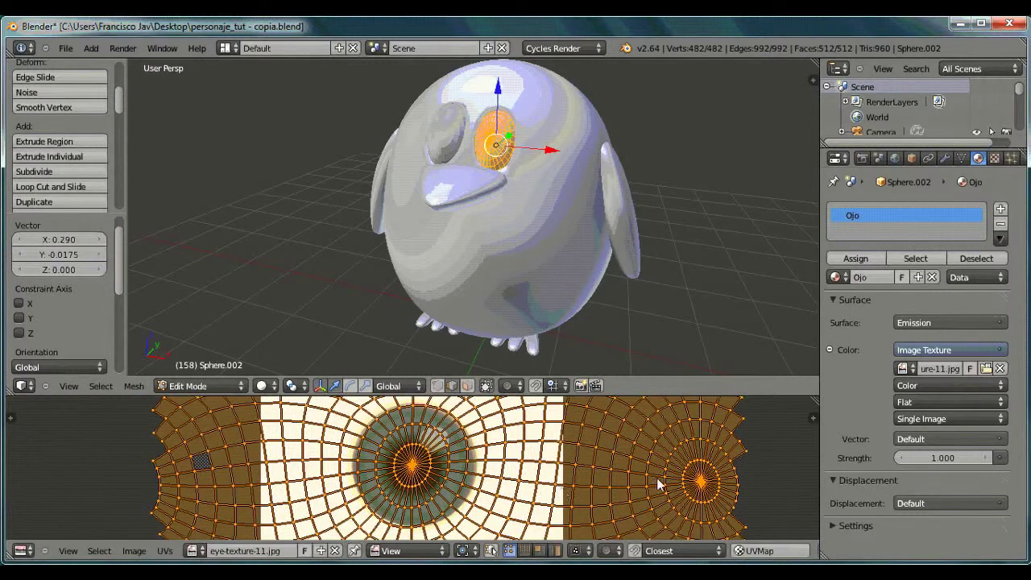
Step: Fine-tune the scale and position of the eye's UV layout so the pole rings are centred on the iris
{"action": "key", "text": "s"}
{"action": "left_click", "coordinate": [667, 476]}
{"action": "key", "text": "g"}
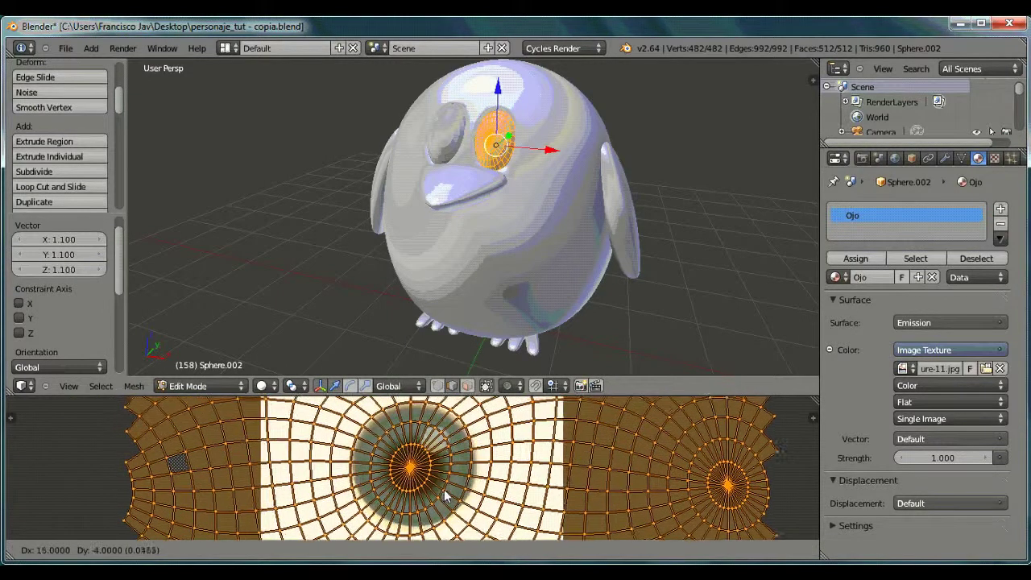
{"action": "left_click", "coordinate": [449, 497]}
{"action": "key", "text": "g"}
{"action": "left_click", "coordinate": [445, 488]}
{"action": "key", "text": "s"}
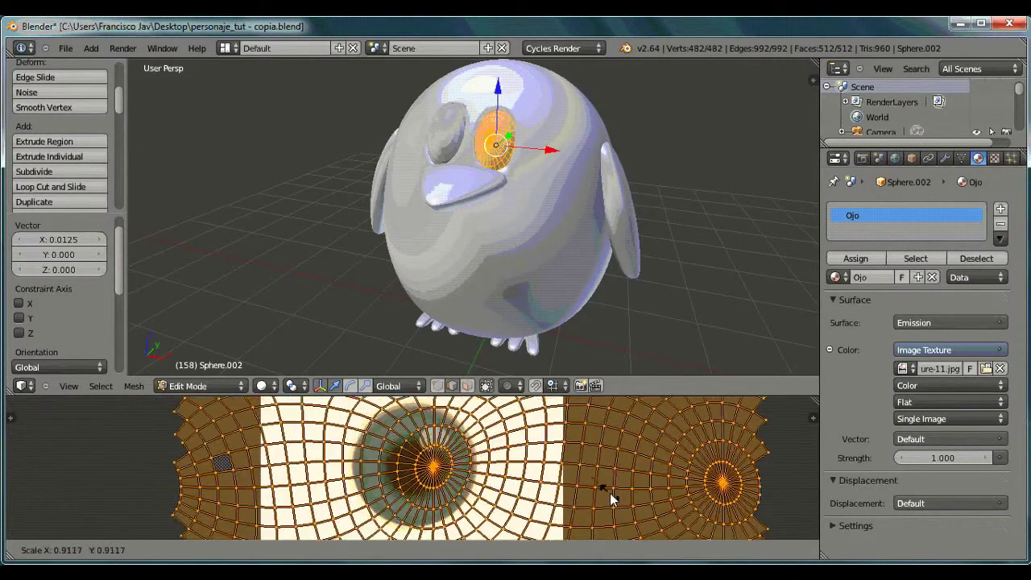
{"action": "left_click", "coordinate": [613, 492]}
{"action": "key", "text": "g"}
{"action": "left_click", "coordinate": [604, 492]}
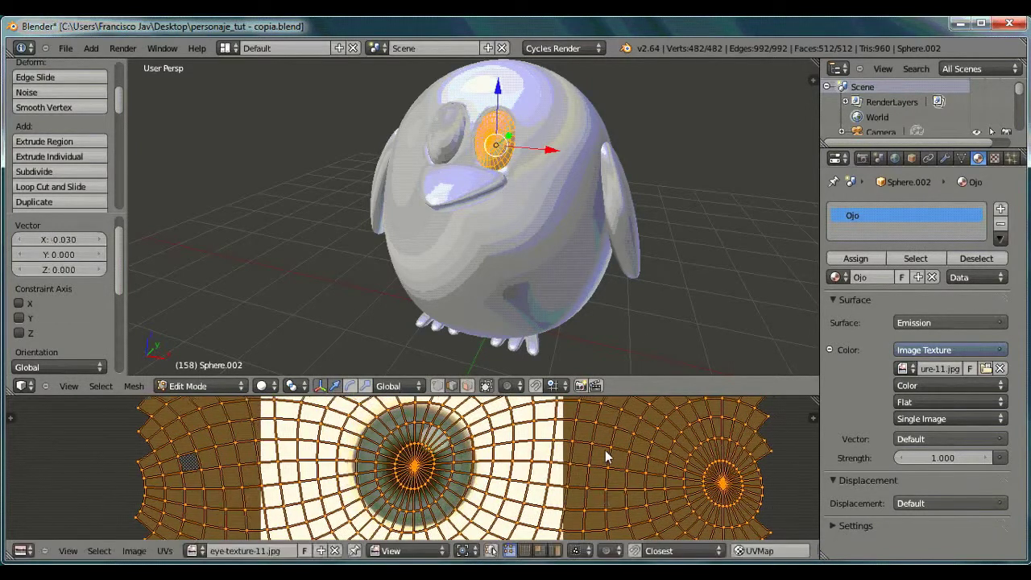
Step: Switch the viewport to Rendered shading to preview the textured eye
{"action": "left_click", "coordinate": [262, 386]}
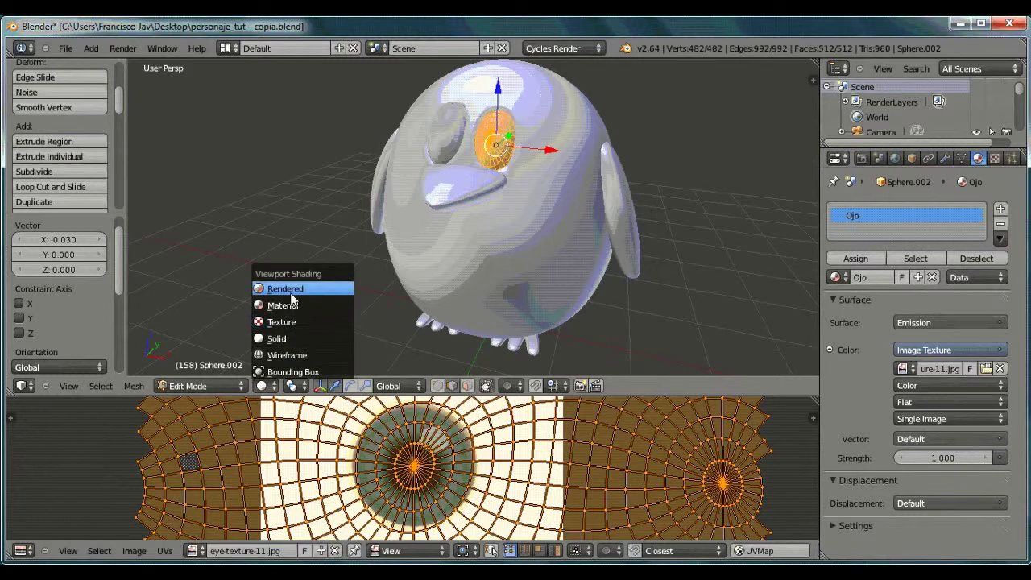
{"action": "left_click", "coordinate": [293, 289]}
{"action": "scroll", "coordinate": [561, 87], "scroll_direction": "up", "scroll_amount": 1}
{"action": "scroll", "coordinate": [559, 97], "scroll_direction": "down", "scroll_amount": 1}
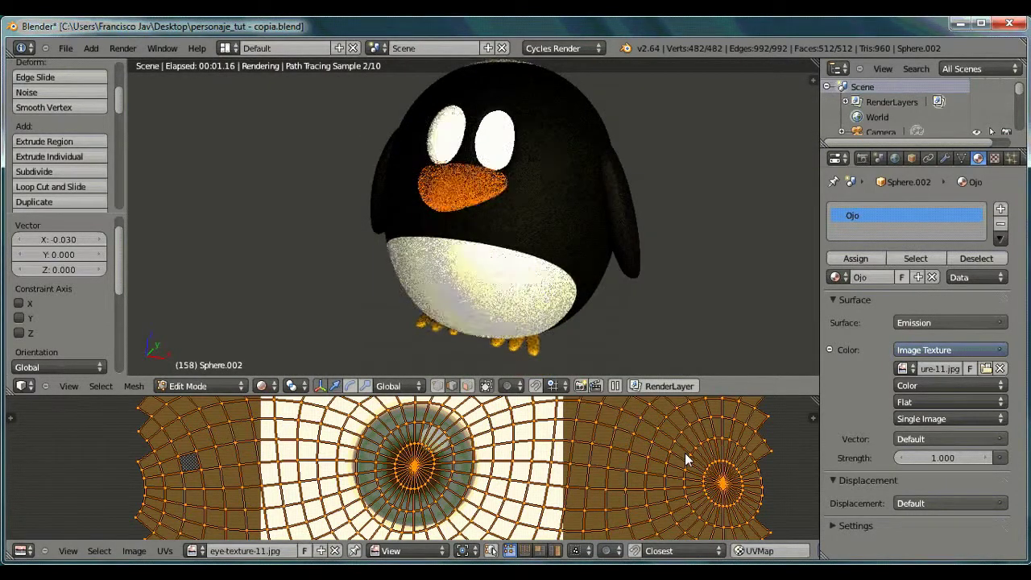
Step: Try placing the UV layout's opposite pole on the iris, then undo that move
{"action": "key", "text": "g"}
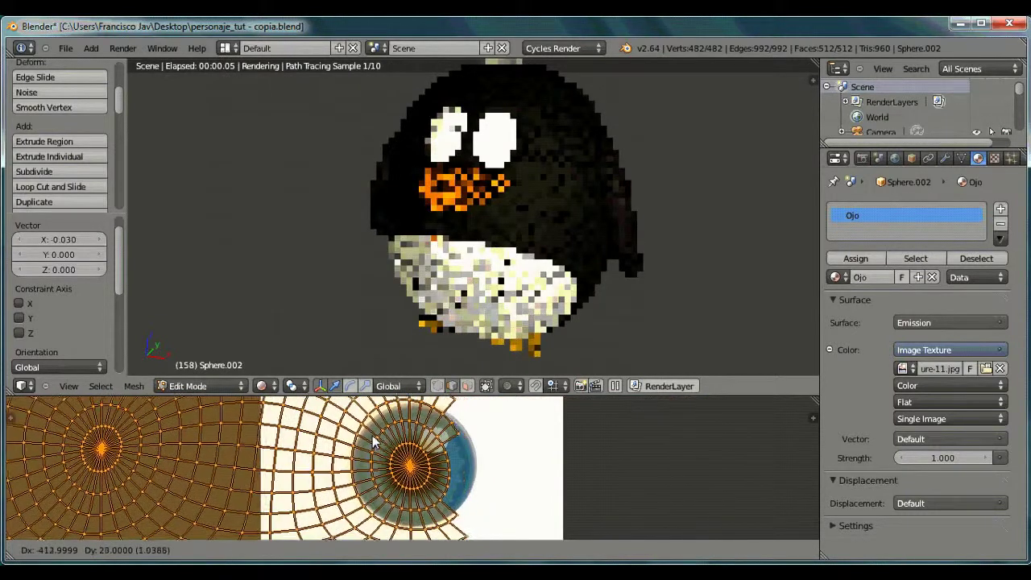
{"action": "left_click", "coordinate": [373, 435]}
{"action": "key", "text": "ctrl+z"}
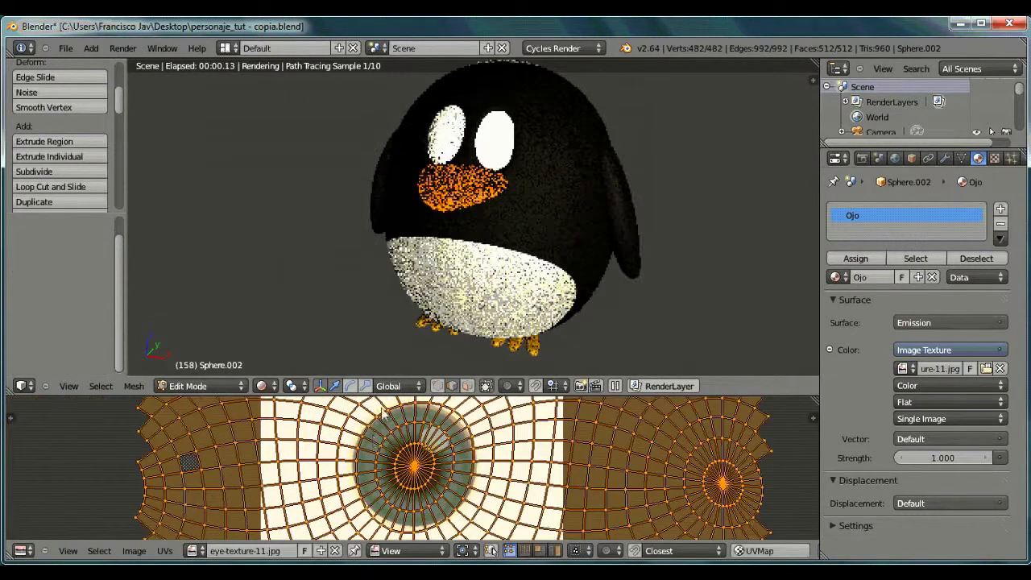
Step: Render a still image of the penguin to check the eye texture
{"action": "left_click", "coordinate": [123, 49]}
{"action": "left_click", "coordinate": [140, 69]}
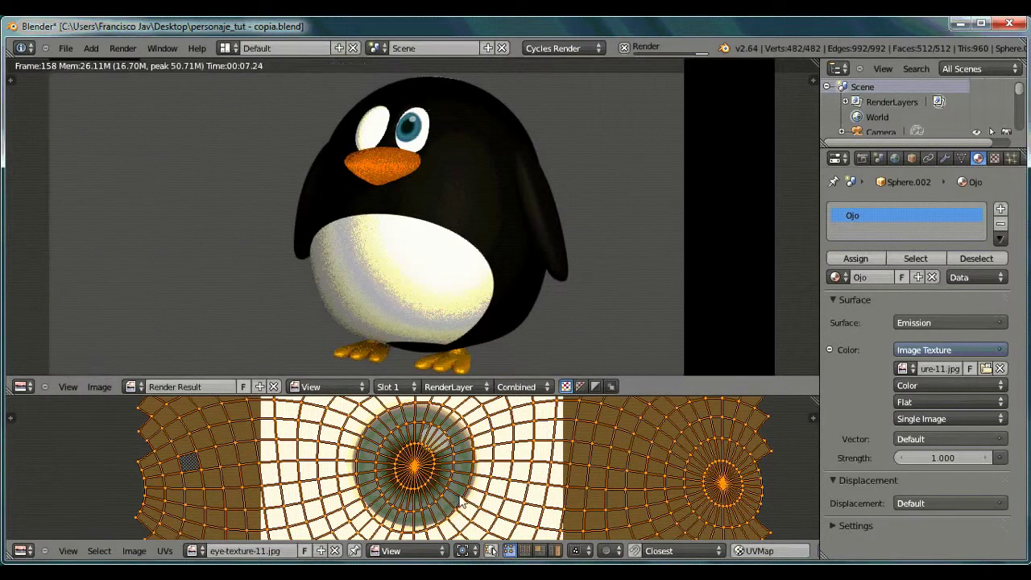
Step: Scale the eye's UV layout up by about 1.48 and re-centre its pole on the iris
{"action": "key", "text": "Escape"}
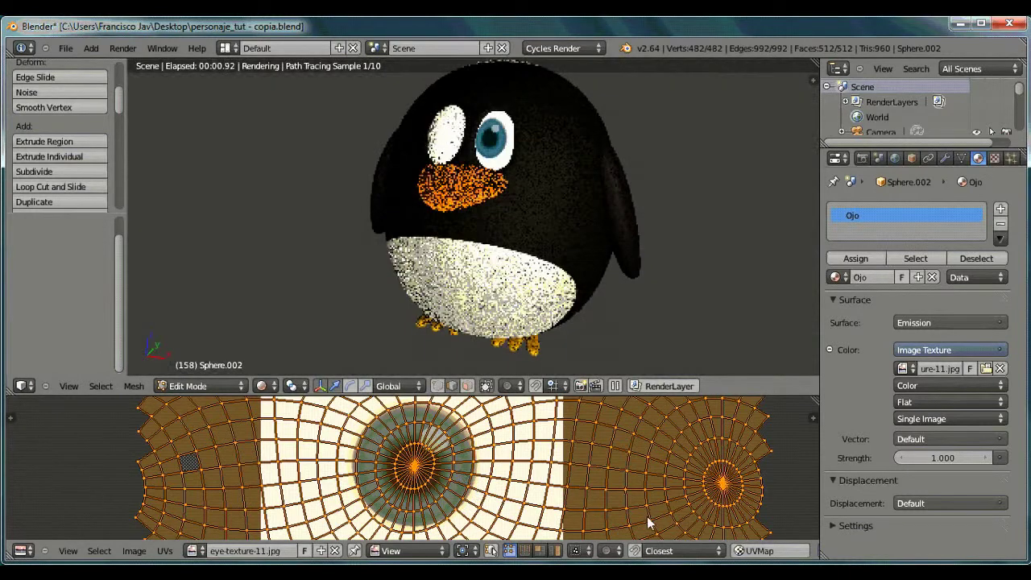
{"action": "key", "text": "s"}
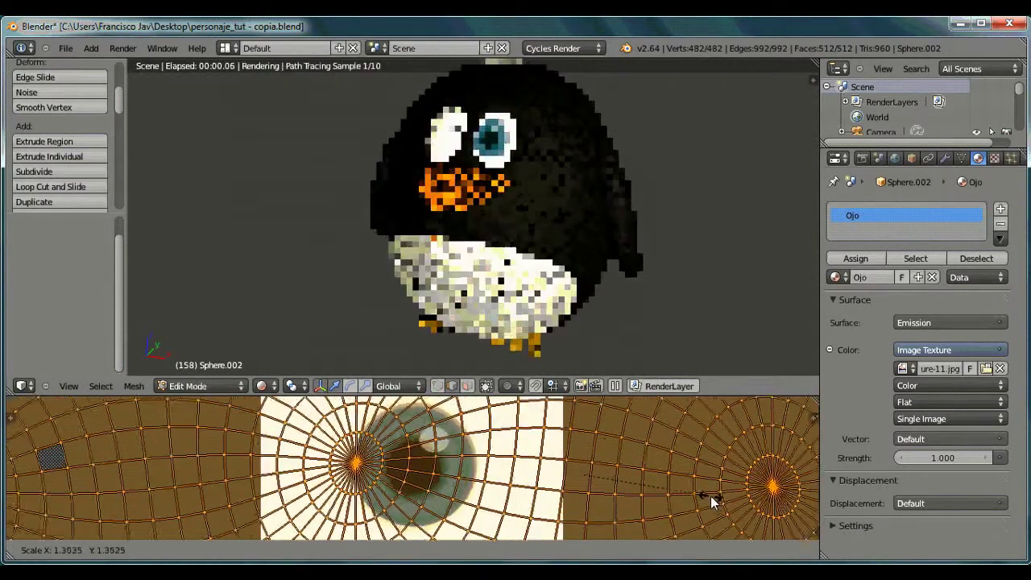
{"action": "left_click", "coordinate": [723, 493]}
{"action": "key", "text": "g"}
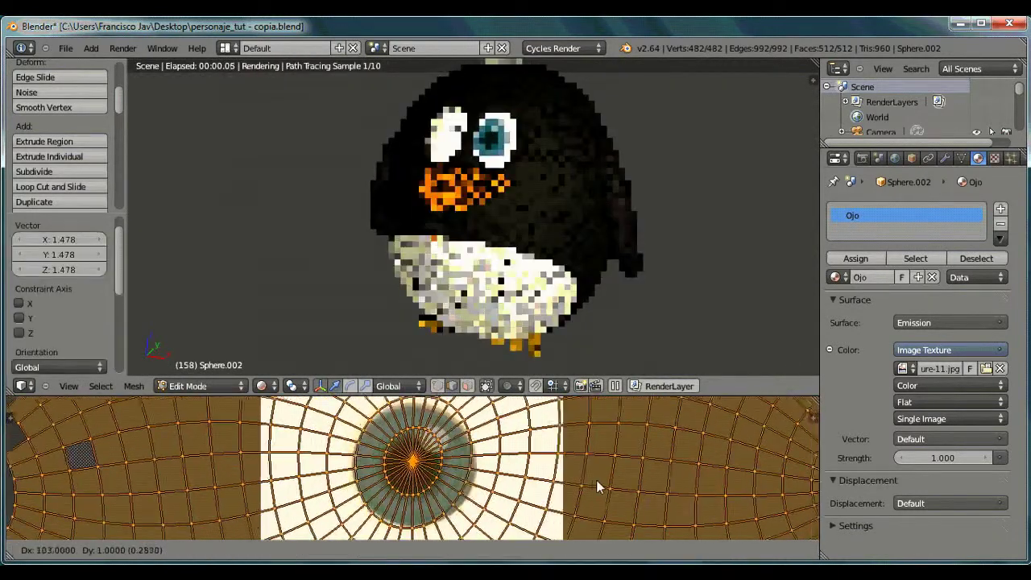
{"action": "left_click", "coordinate": [600, 484]}
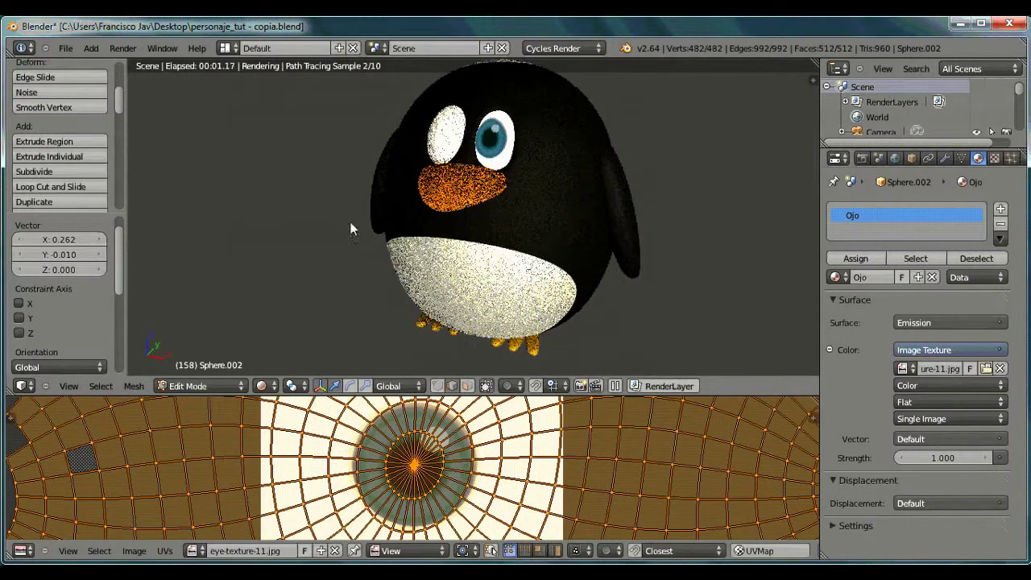
Step: Render a still image of the penguin to check the iris size after the UV rescale
{"action": "left_click", "coordinate": [122, 49]}
{"action": "left_click", "coordinate": [147, 65]}
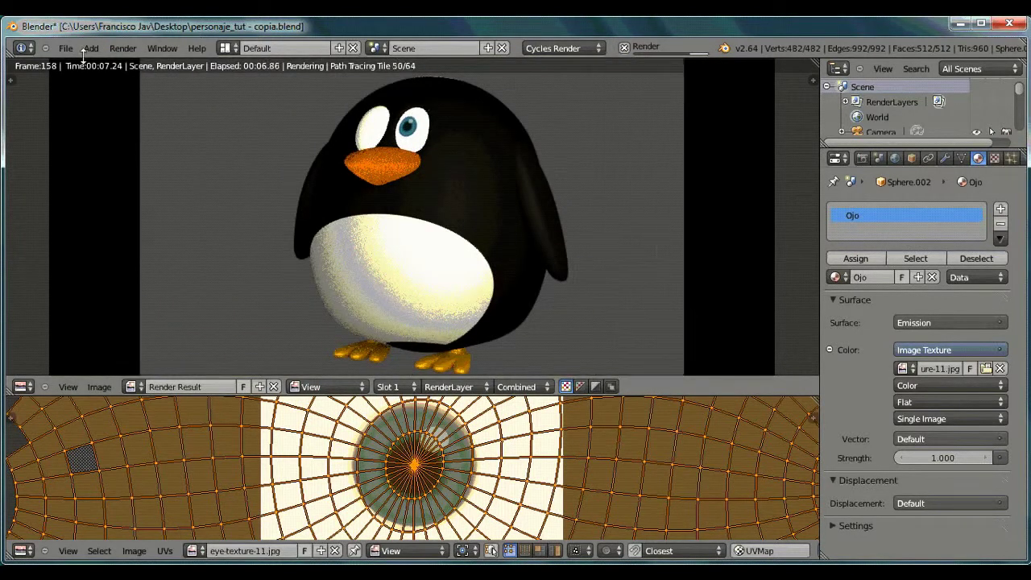
{"action": "key", "text": "Escape"}
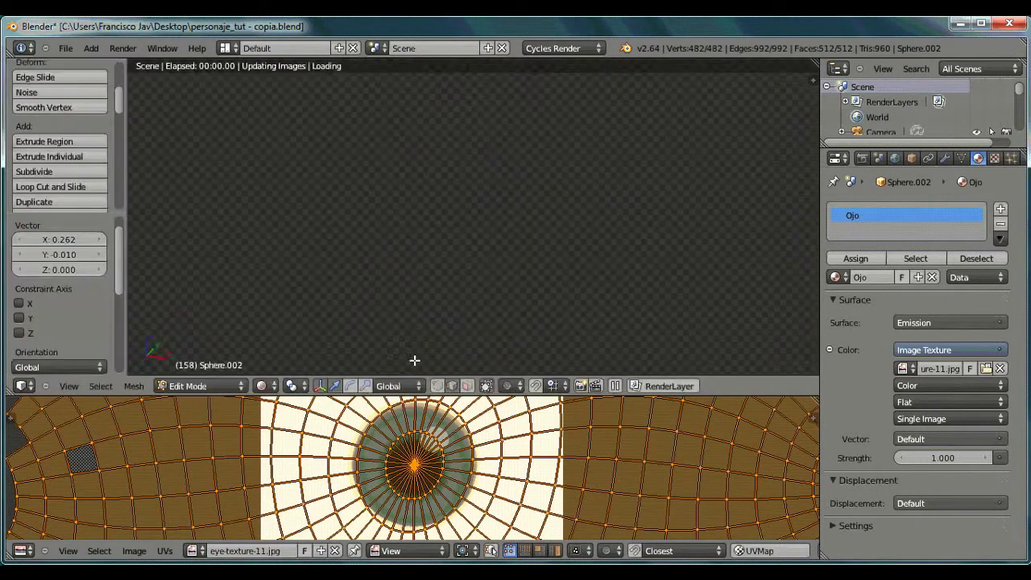
Step: Return to Object Mode and set the viewport to Solid shading
{"action": "key", "text": "KP_1"}
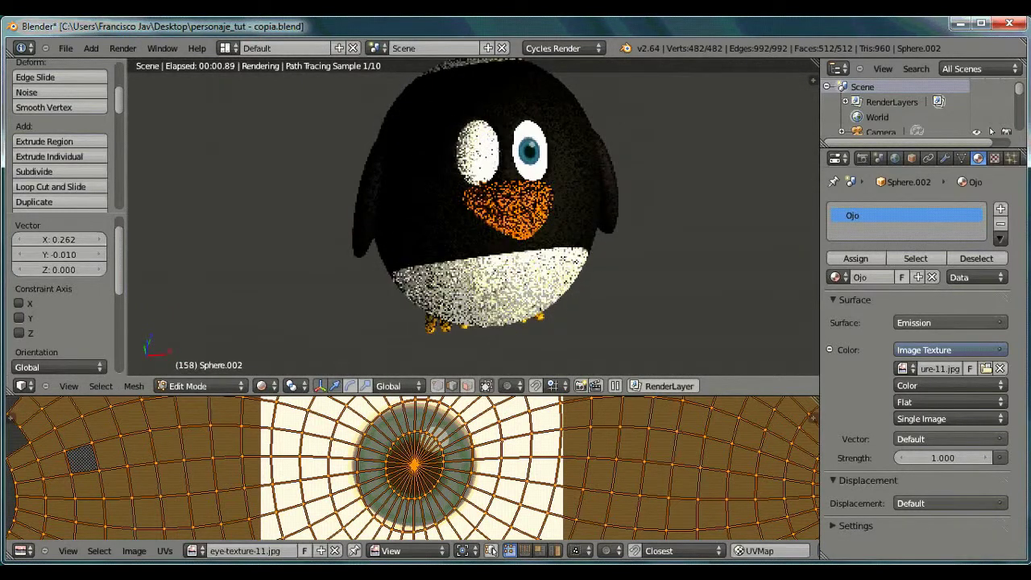
{"action": "left_click", "coordinate": [205, 386]}
{"action": "left_click", "coordinate": [191, 371]}
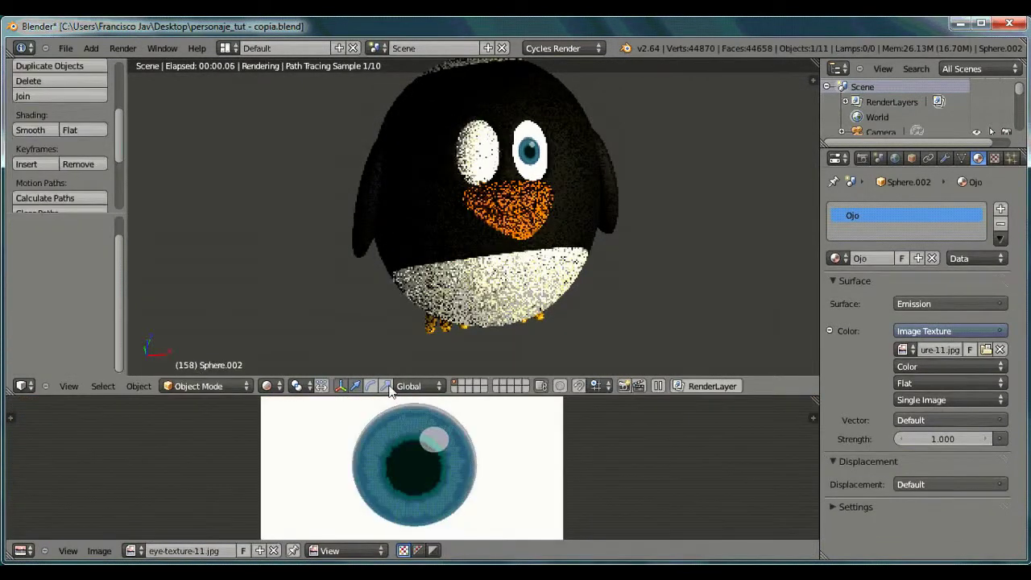
{"action": "left_click", "coordinate": [266, 386]}
{"action": "left_click", "coordinate": [283, 338]}
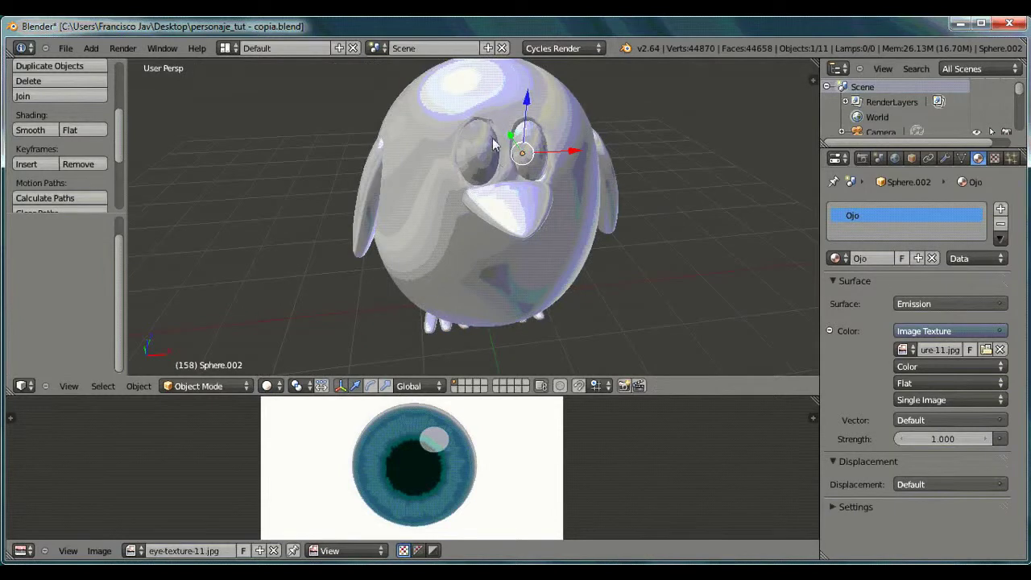
Step: Select the penguin's untextured eye and assign the existing Ojo material to it
{"action": "right_click", "coordinate": [493, 143]}
{"action": "left_click", "coordinate": [834, 258]}
{"action": "left_click", "coordinate": [858, 318]}
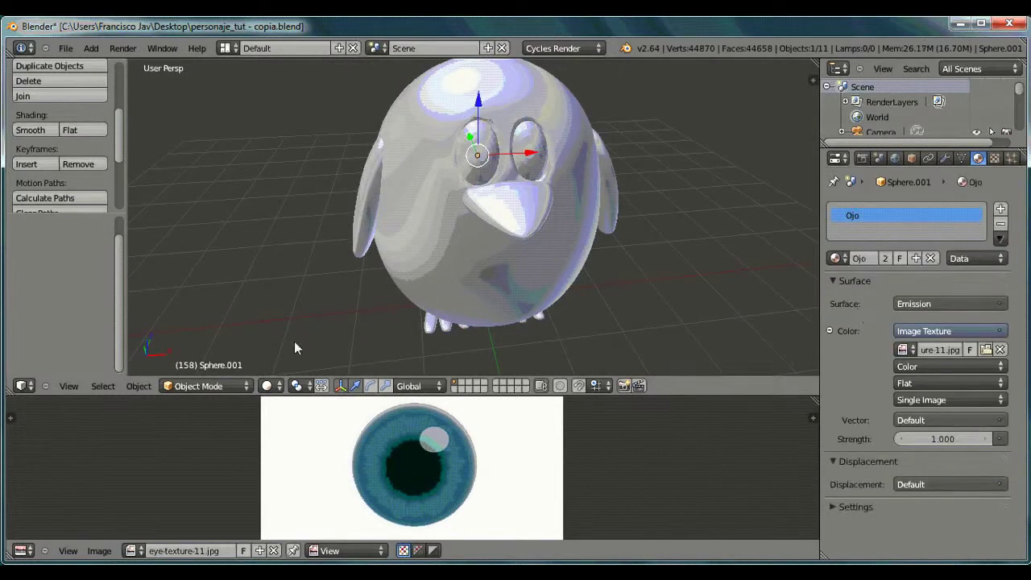
Step: Unwrap the second eye's mesh in Edit Mode with Sphere Projection
{"action": "left_click", "coordinate": [198, 386]}
{"action": "left_click", "coordinate": [187, 355]}
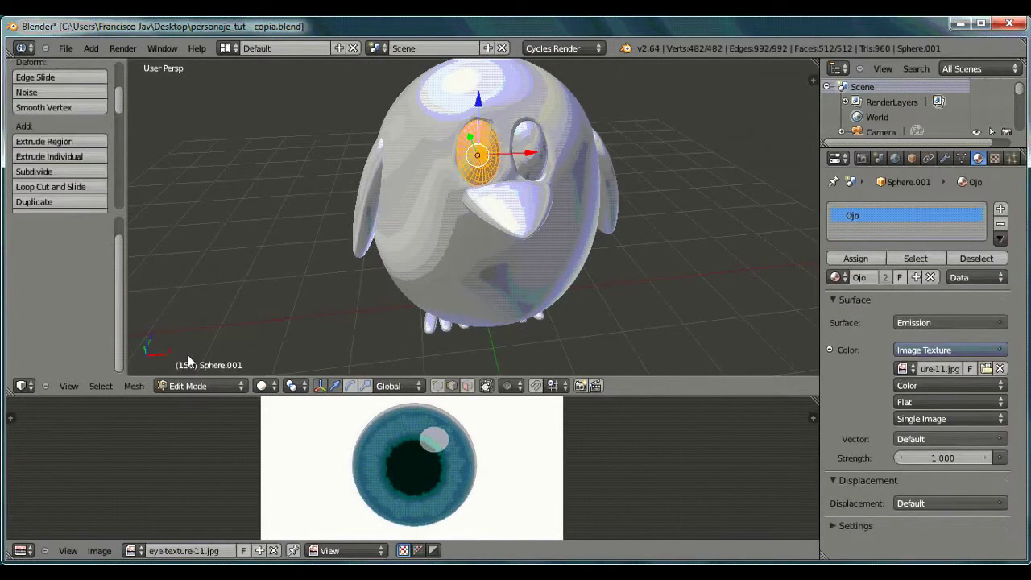
{"action": "left_click", "coordinate": [134, 386]}
{"action": "mouse_move", "coordinate": [157, 273]}
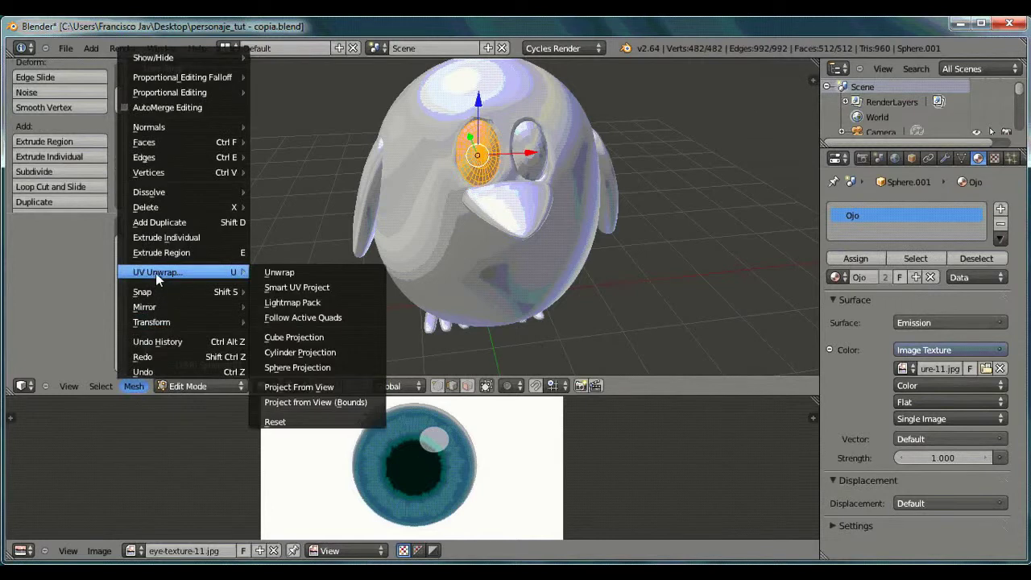
{"action": "left_click", "coordinate": [297, 368]}
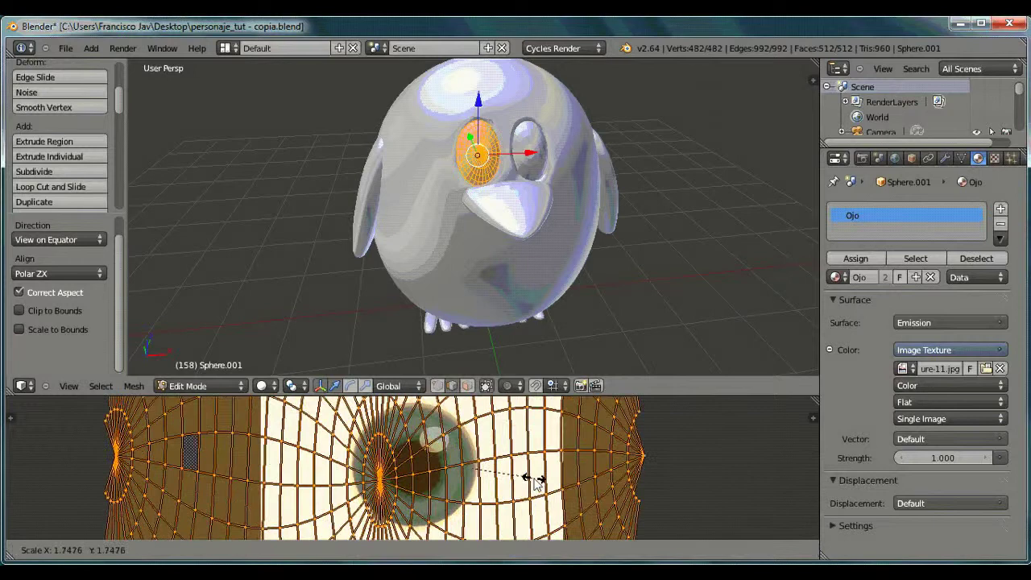
Step: Scale the second eye's UV layout by about 1.64, then shrink it along Y by about 0.45 so the pole rings look round
{"action": "key", "text": "s"}
{"action": "left_click", "coordinate": [577, 468]}
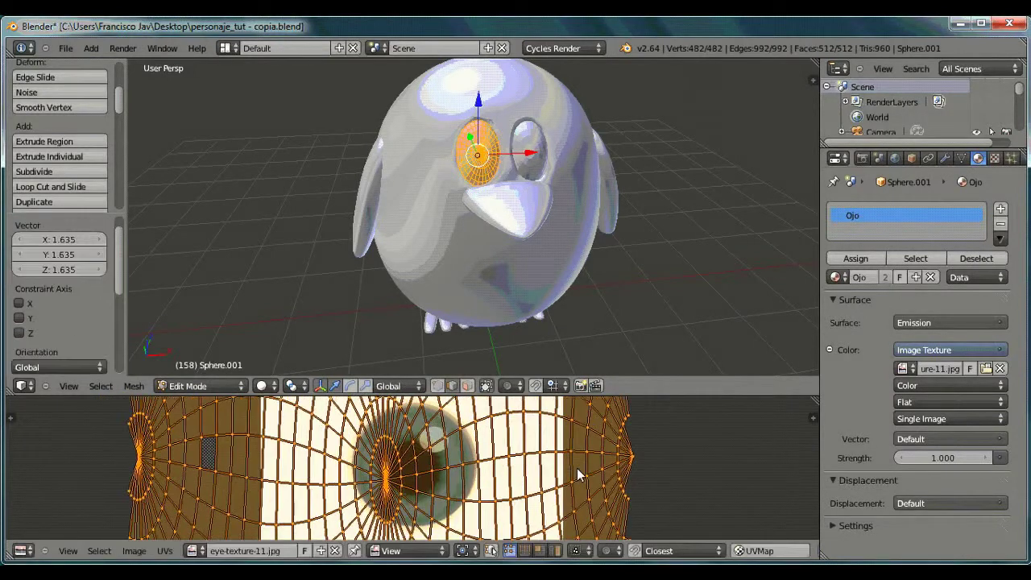
{"action": "key", "text": "s"}
{"action": "key", "text": "y"}
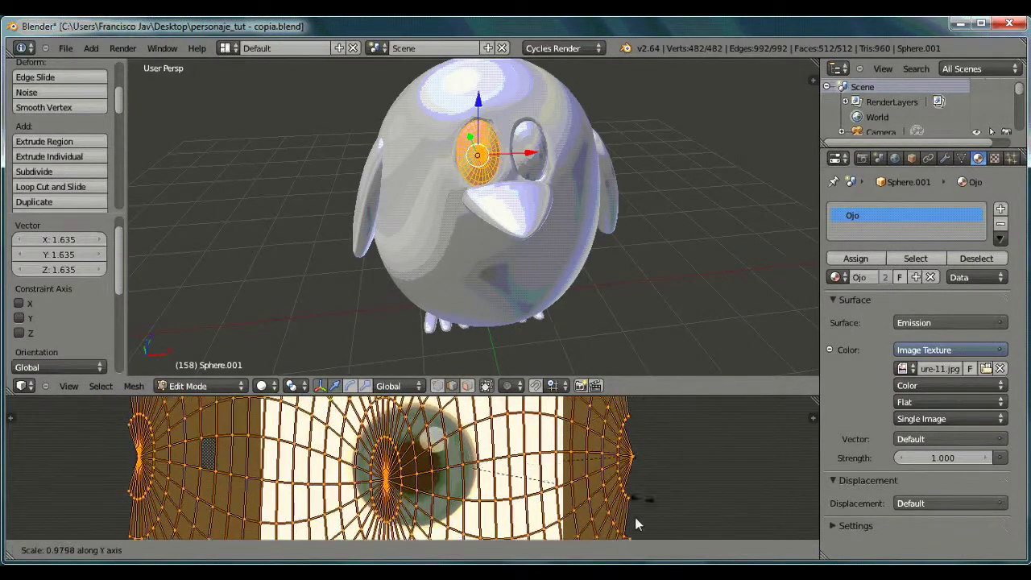
{"action": "left_click", "coordinate": [548, 446]}
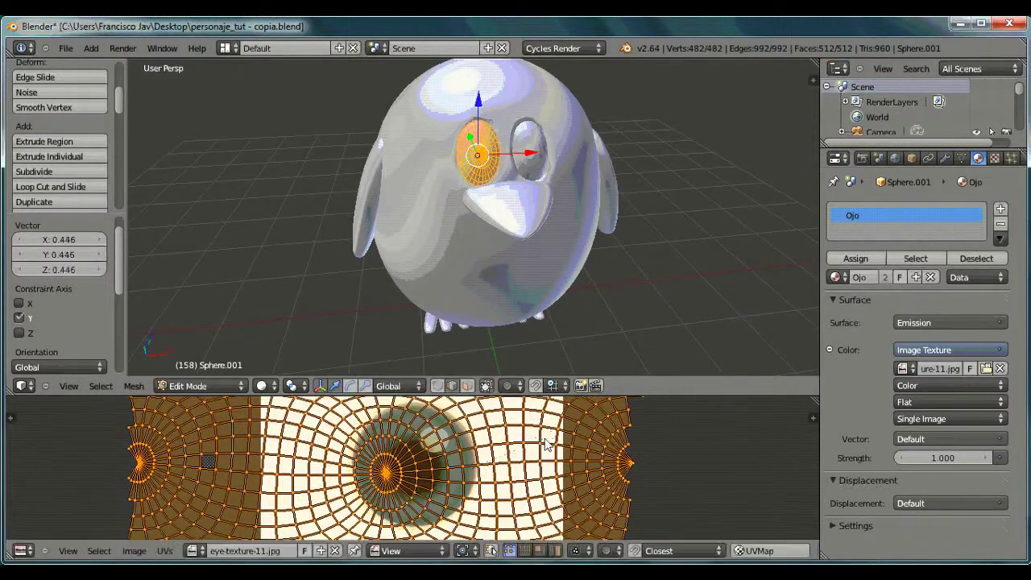
Step: Enlarge the second eye's UV layout uniformly and move it so its pole is centred on the iris
{"action": "key", "text": "s"}
{"action": "left_click", "coordinate": [628, 444]}
{"action": "key", "text": "s"}
{"action": "left_click", "coordinate": [635, 444]}
{"action": "key", "text": "g"}
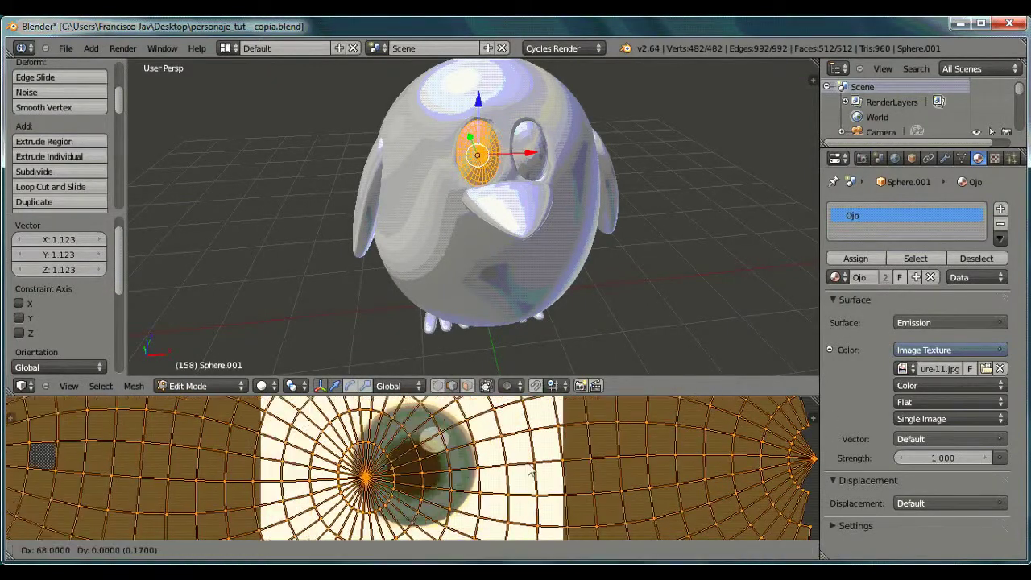
{"action": "left_click", "coordinate": [562, 450]}
{"action": "key", "text": "s"}
{"action": "left_click", "coordinate": [676, 476]}
{"action": "key", "text": "g"}
{"action": "left_click", "coordinate": [659, 463]}
Step: Render a still image of the penguin to check both textured eyes
{"action": "left_click", "coordinate": [123, 49]}
{"action": "left_click", "coordinate": [138, 63]}
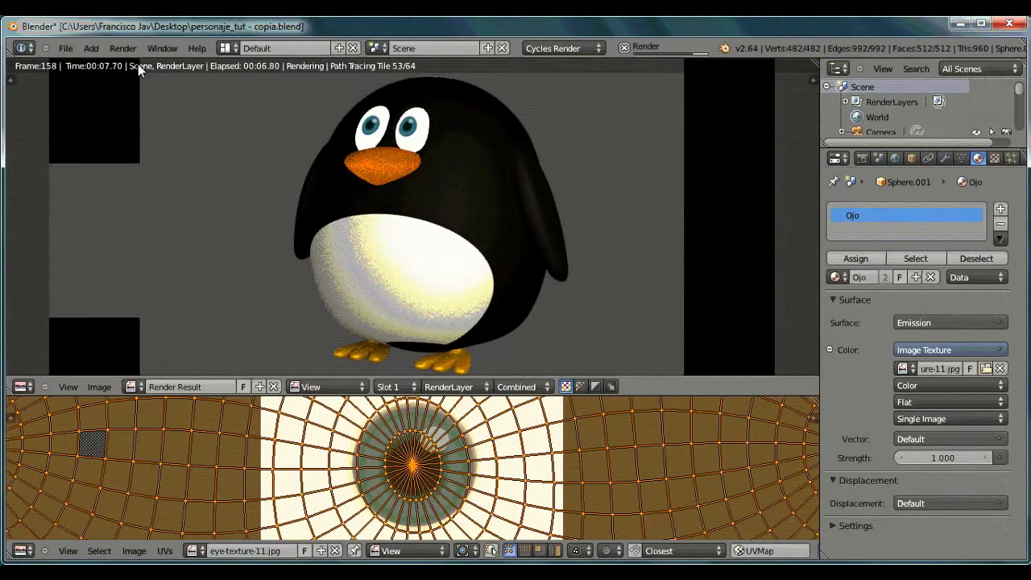
{"action": "key", "text": "Escape"}
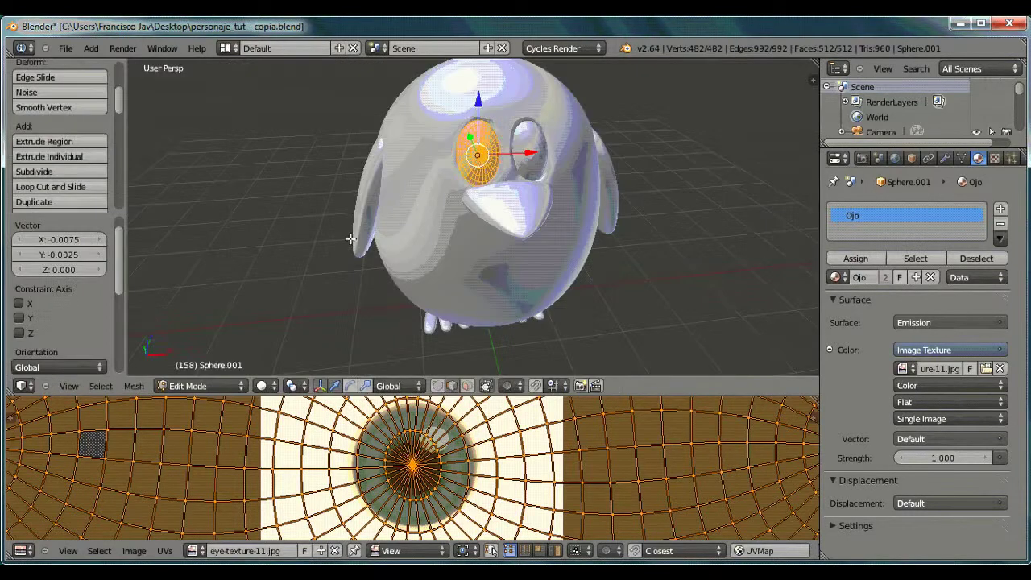
Step: Preview both eyes in the viewport with Rendered shading
{"action": "left_click", "coordinate": [272, 386]}
{"action": "left_click", "coordinate": [300, 288]}
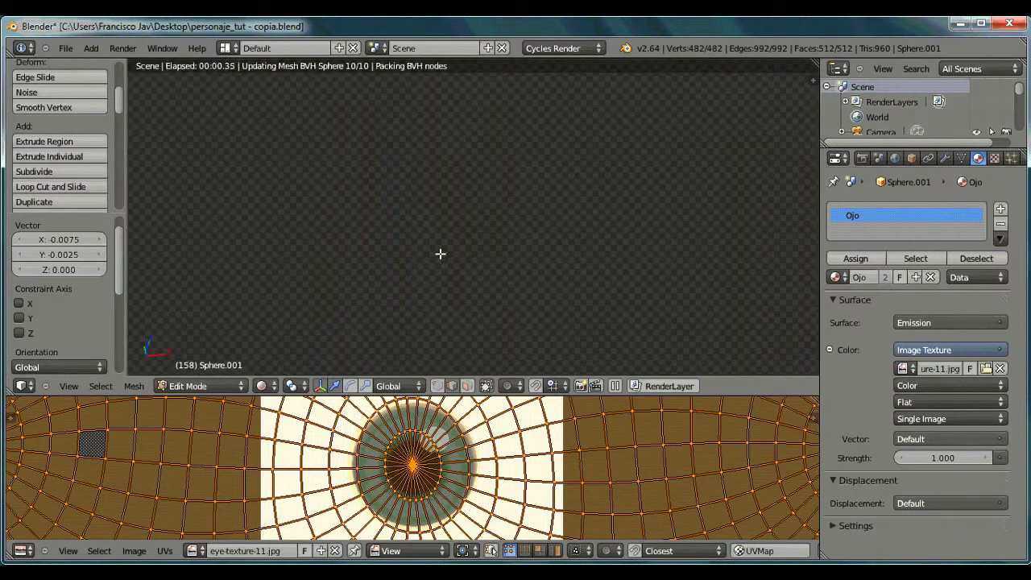
{"action": "middle_click_drag", "start_coordinate": [412, 246], "coordinate": [486, 141]}
{"action": "right_click", "coordinate": [486, 139]}
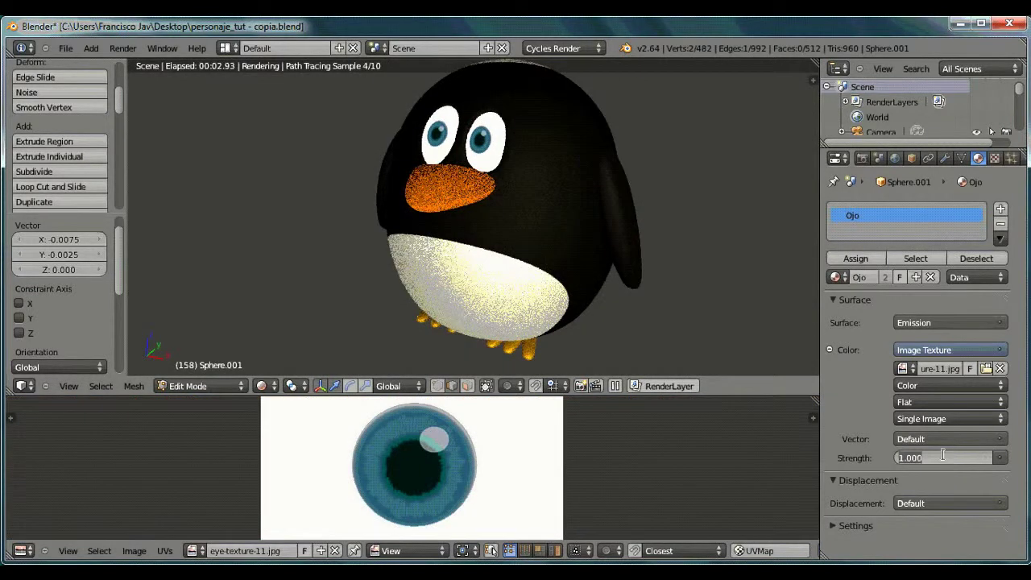
Step: Set the Ojo material's emission strength to 0.5, then raise it to 0.8
{"action": "type", "text": "0.5"}
{"action": "key", "text": "Return"}
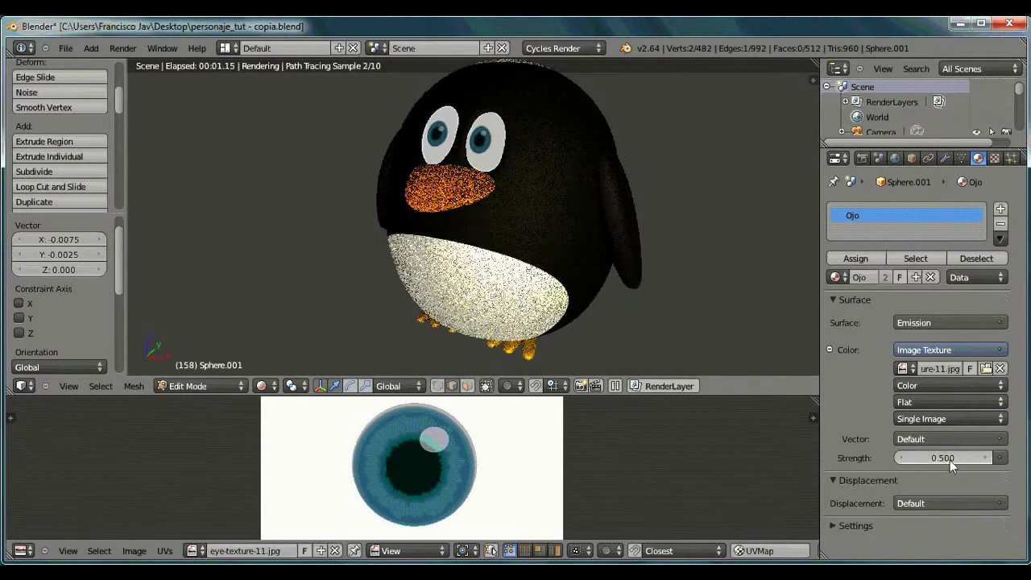
{"action": "type", "text": ".8"}
{"action": "key", "text": "Return"}
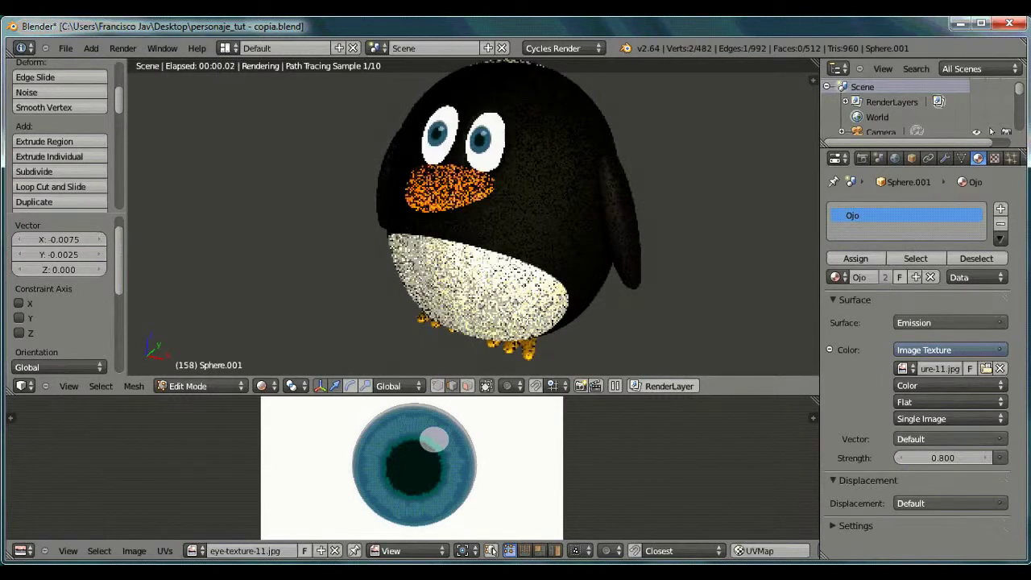
Step: Return to Object Mode with Solid shading and add a plane at the 3D cursor for the floor
{"action": "middle_click_drag", "start_coordinate": [613, 292], "coordinate": [564, 298]}
{"action": "middle_click_drag", "start_coordinate": [358, 258], "coordinate": [544, 268]}
{"action": "scroll", "coordinate": [542, 272], "scroll_direction": "down", "scroll_amount": 2}
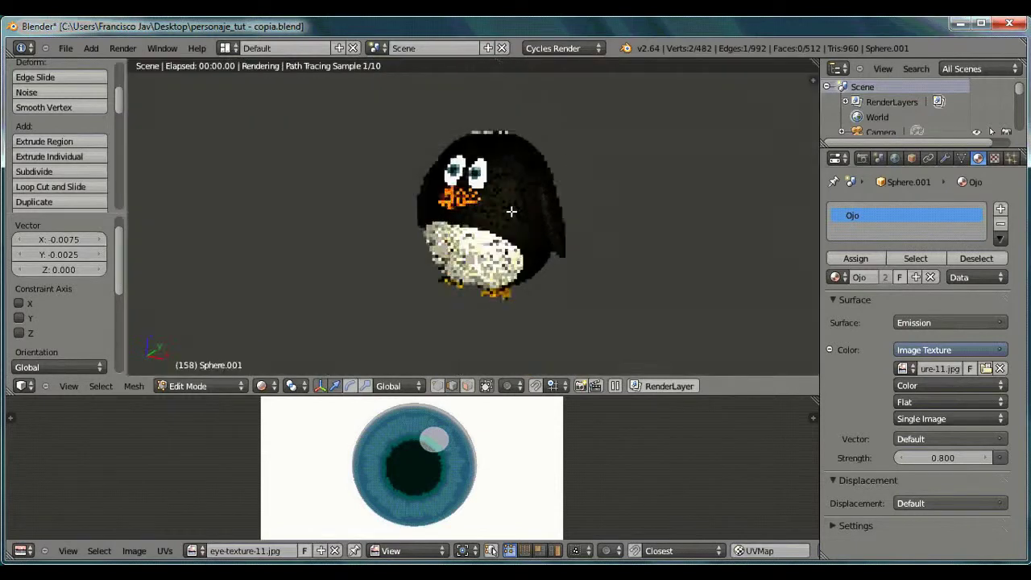
{"action": "scroll", "coordinate": [513, 211], "scroll_direction": "up", "scroll_amount": 3}
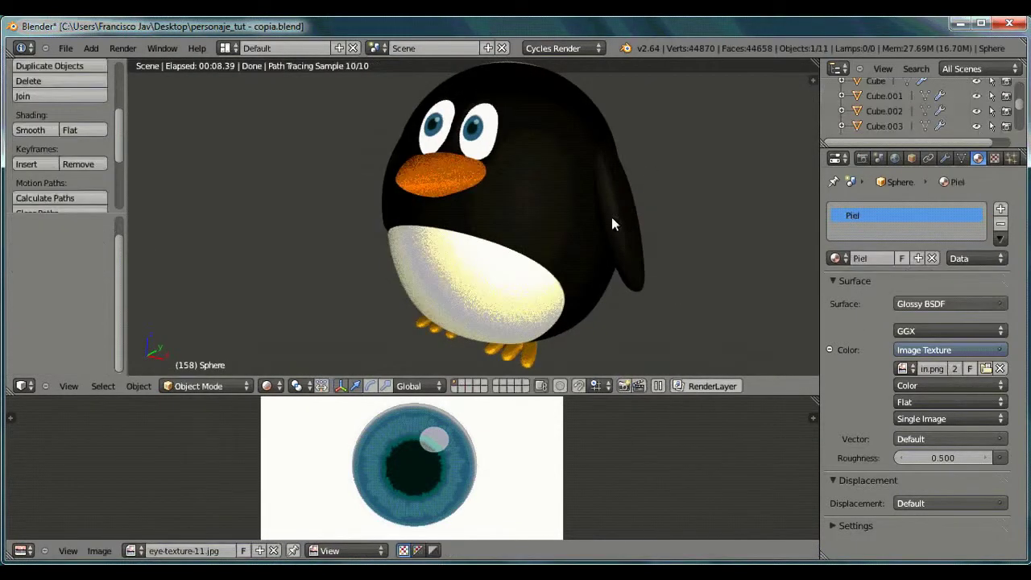
{"action": "scroll", "coordinate": [618, 241], "scroll_direction": "down", "scroll_amount": 3}
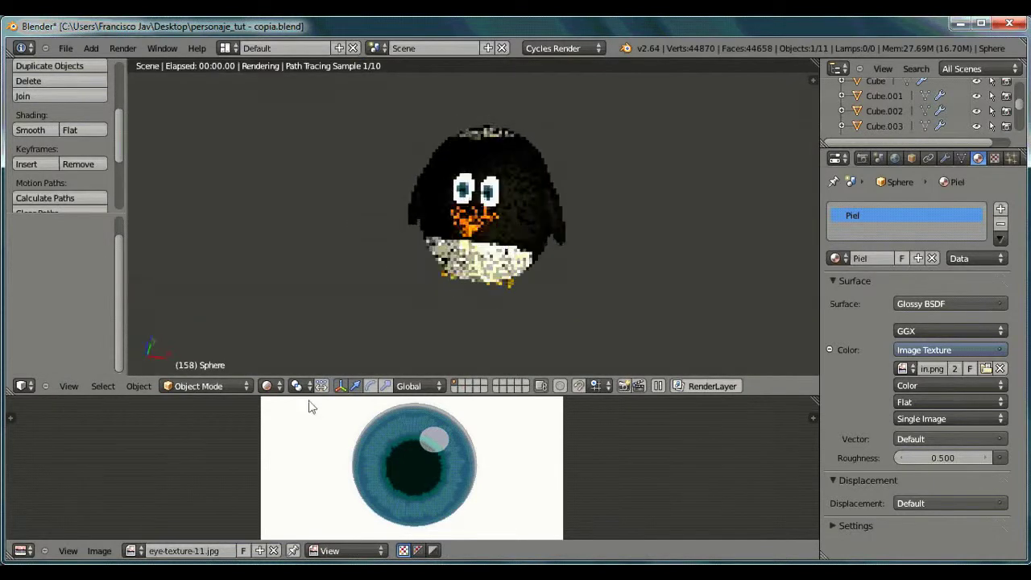
{"action": "left_click", "coordinate": [266, 386]}
{"action": "left_click", "coordinate": [288, 335]}
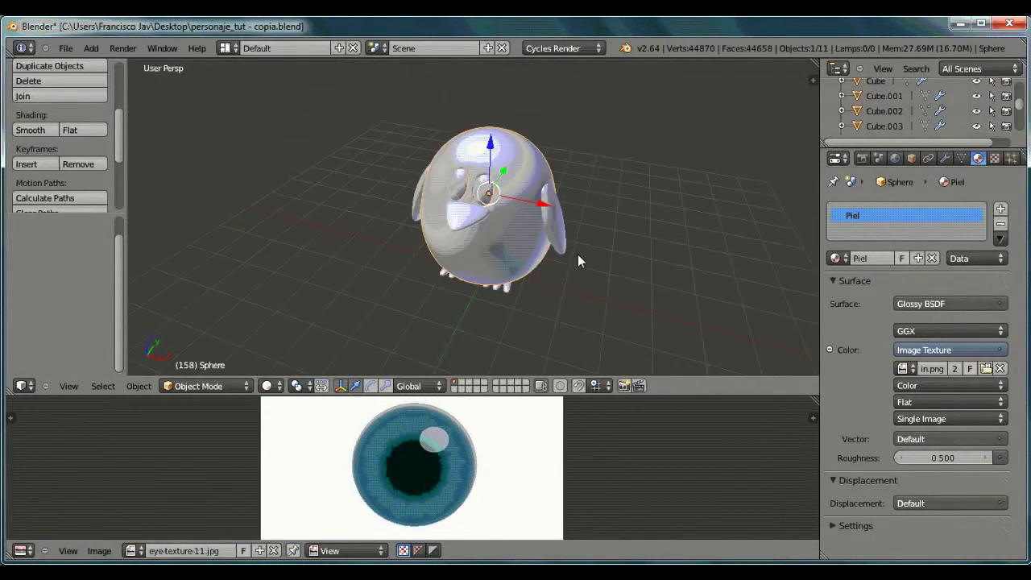
{"action": "left_click", "coordinate": [91, 49]}
{"action": "left_click", "coordinate": [202, 65]}
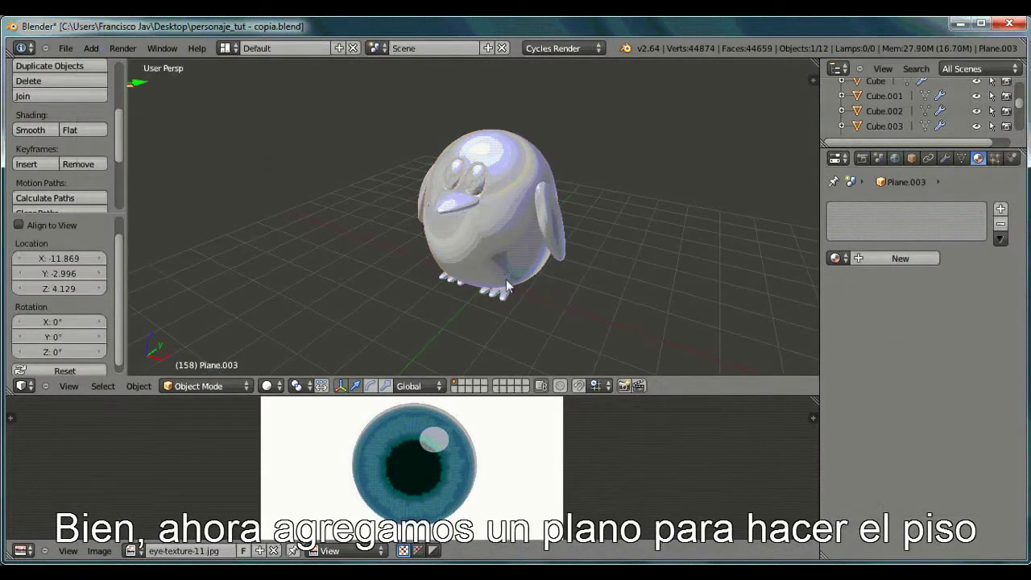
Step: Move the new plane along its axes from the 3D cursor to the base of the penguin
{"action": "scroll", "coordinate": [246, 177], "scroll_direction": "down", "scroll_amount": 2}
{"action": "middle_click_drag", "start_coordinate": [246, 178], "coordinate": [198, 149]}
{"action": "left_click_drag", "start_coordinate": [172, 135], "coordinate": [501, 222]}
{"action": "left_click_drag", "start_coordinate": [477, 150], "coordinate": [477, 234]}
{"action": "middle_click_drag", "start_coordinate": [479, 275], "coordinate": [403, 281]}
{"action": "scroll", "coordinate": [534, 245], "scroll_direction": "up", "scroll_amount": 1}
{"action": "left_click_drag", "start_coordinate": [443, 254], "coordinate": [498, 253]}
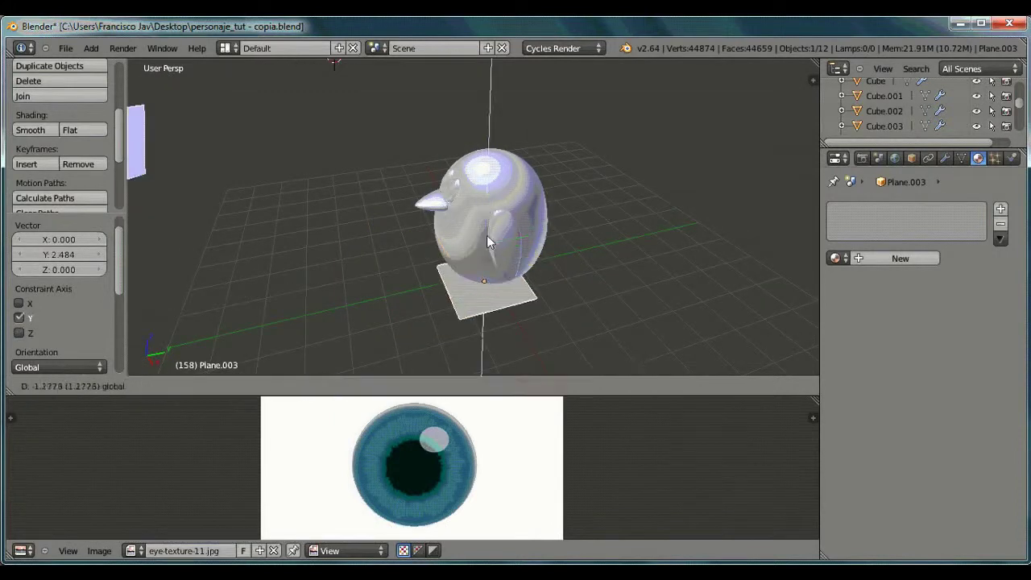
{"action": "left_click_drag", "start_coordinate": [596, 239], "coordinate": [597, 240]}
{"action": "left_click_drag", "start_coordinate": [580, 305], "coordinate": [572, 288]}
Step: Enlarge the plane into a wide floor around the penguin, finishing with a uniform scale of about 4.94
{"action": "scroll", "coordinate": [584, 288], "scroll_direction": "down", "scroll_amount": 3}
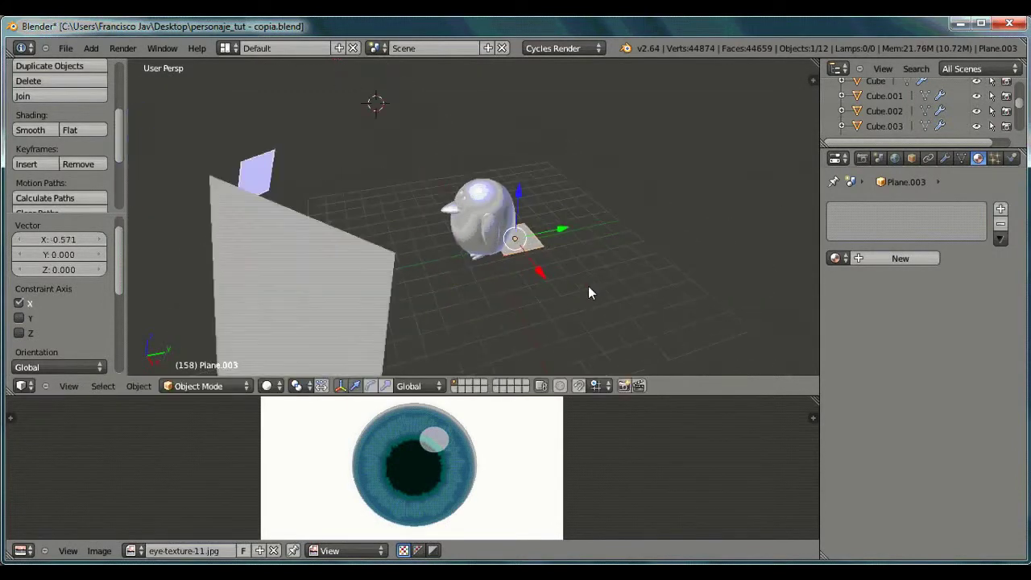
{"action": "key", "text": "s"}
{"action": "left_click", "coordinate": [778, 296]}
{"action": "key", "text": "s"}
{"action": "left_click", "coordinate": [712, 285]}
{"action": "key", "text": "s"}
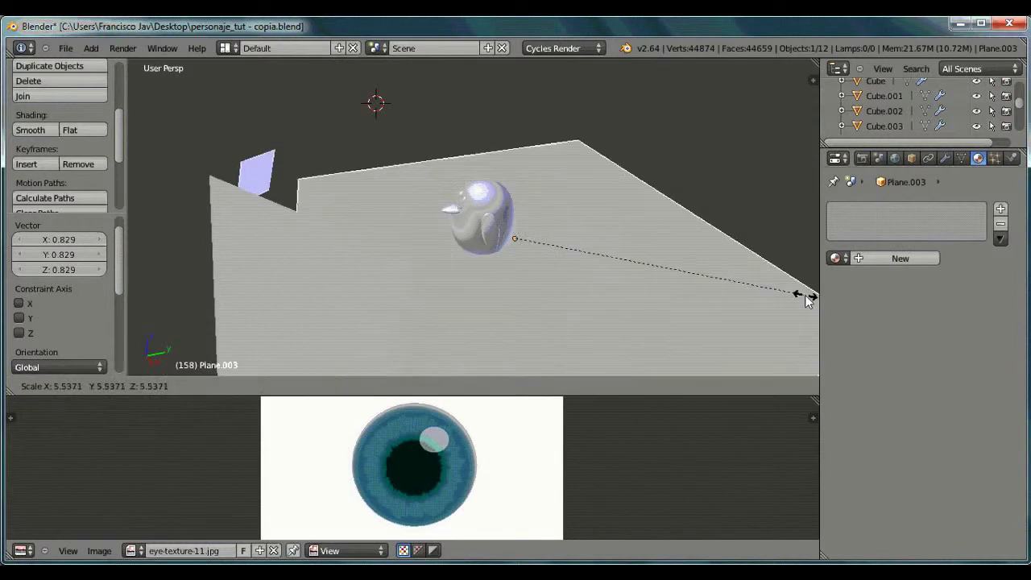
{"action": "left_click", "coordinate": [776, 295]}
Step: Lower the floor plane by about 0.54 along Z
{"action": "key", "text": "g"}
{"action": "key", "text": "z"}
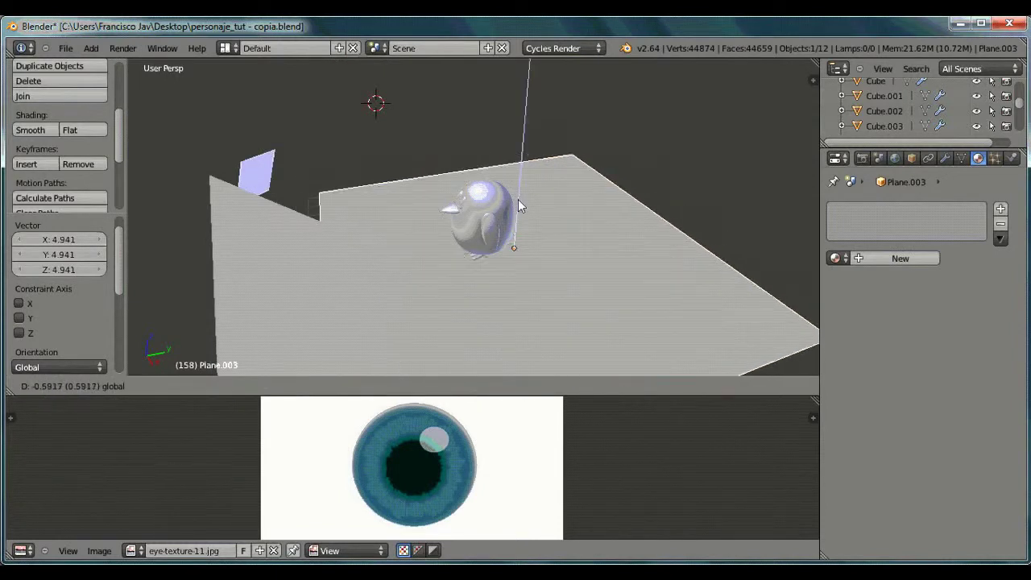
{"action": "left_click_drag", "start_coordinate": [519, 200], "coordinate": [519, 205]}
Step: Fine-tune the floor plane's height along Z so it meets the soles of the penguin's feet
{"action": "scroll", "coordinate": [451, 266], "scroll_direction": "up", "scroll_amount": 3}
{"action": "middle_click_drag", "start_coordinate": [373, 282], "coordinate": [606, 213]}
{"action": "middle_click_drag", "start_coordinate": [506, 256], "coordinate": [508, 266]}
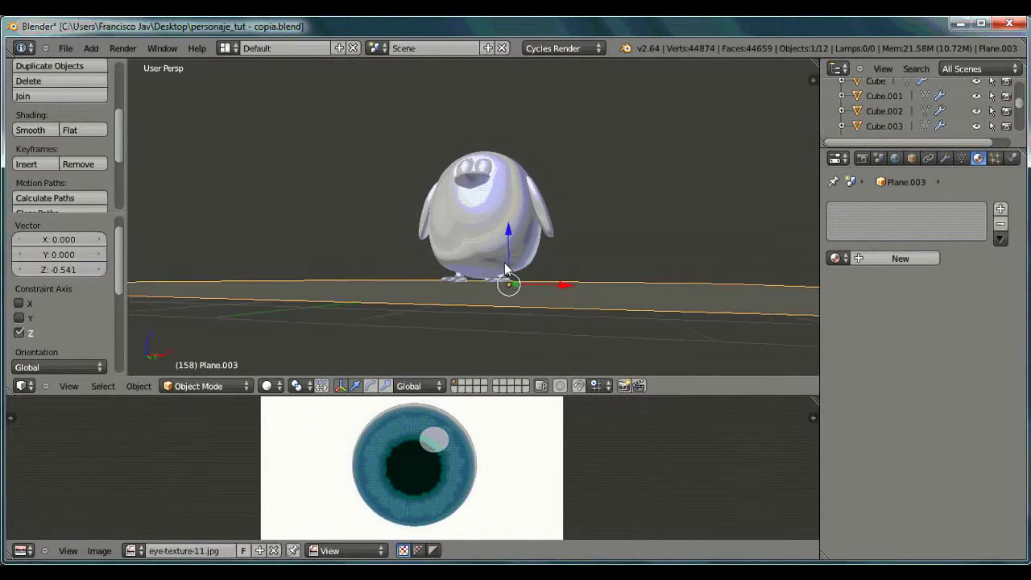
{"action": "key", "text": "g"}
{"action": "key", "text": "z"}
{"action": "left_click_drag", "start_coordinate": [510, 229], "coordinate": [509, 229]}
{"action": "middle_click_drag", "start_coordinate": [371, 269], "coordinate": [583, 289]}
{"action": "left_click_drag", "start_coordinate": [393, 224], "coordinate": [394, 225]}
{"action": "middle_click_drag", "start_coordinate": [409, 314], "coordinate": [564, 331]}
{"action": "key", "text": "g"}
{"action": "key", "text": "z"}
{"action": "left_click", "coordinate": [498, 231]}
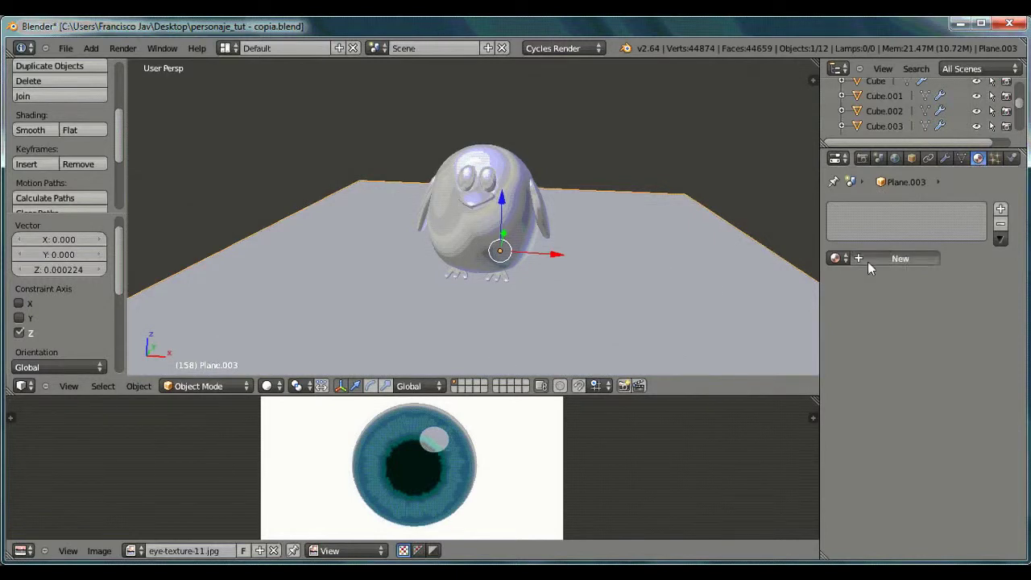
Step: Create a material named Piso for the floor plane and colour it with an image texture loaded from piso.jpg
{"action": "left_click", "coordinate": [868, 260]}
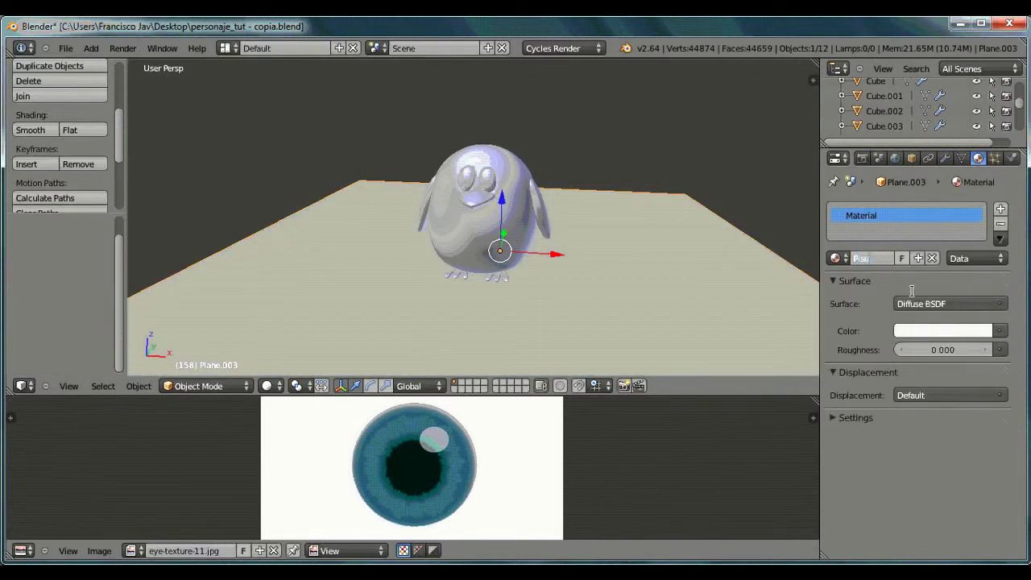
{"action": "key", "text": "Return"}
{"action": "left_click", "coordinate": [999, 331]}
{"action": "left_click", "coordinate": [690, 359]}
{"action": "left_click", "coordinate": [958, 352]}
{"action": "left_click", "coordinate": [241, 269]}
{"action": "left_click", "coordinate": [228, 201]}
{"action": "left_click", "coordinate": [995, 90]}
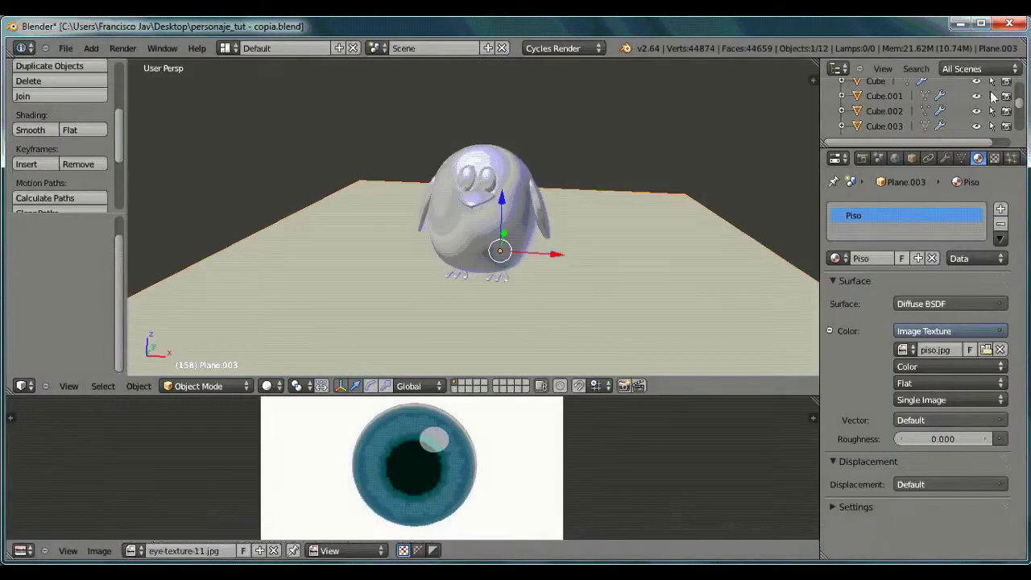
Step: Put the floor plane into Edit Mode and unwrap its face for UV mapping
{"action": "left_click", "coordinate": [140, 388]}
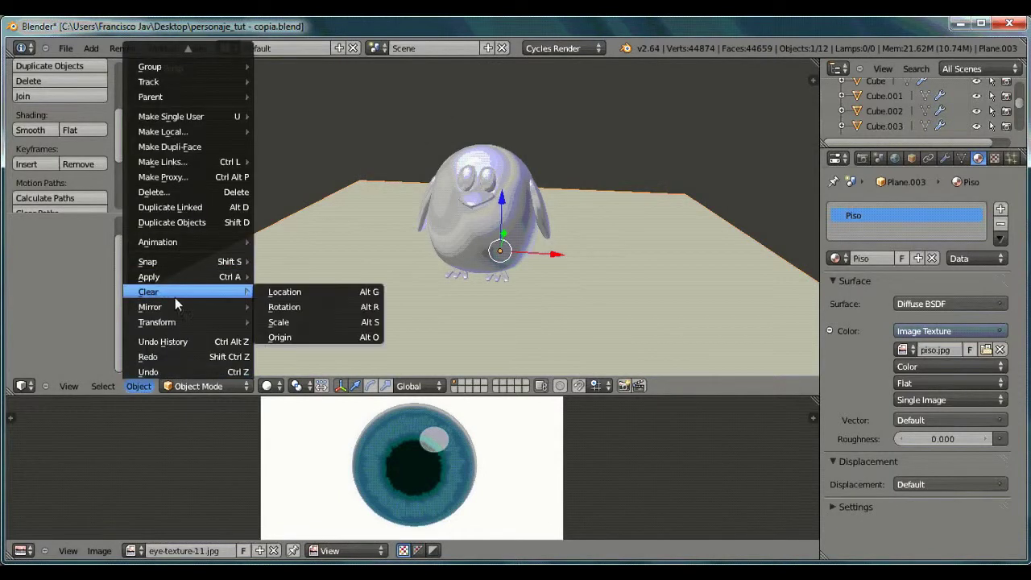
{"action": "left_click", "coordinate": [199, 386]}
{"action": "left_click", "coordinate": [182, 353]}
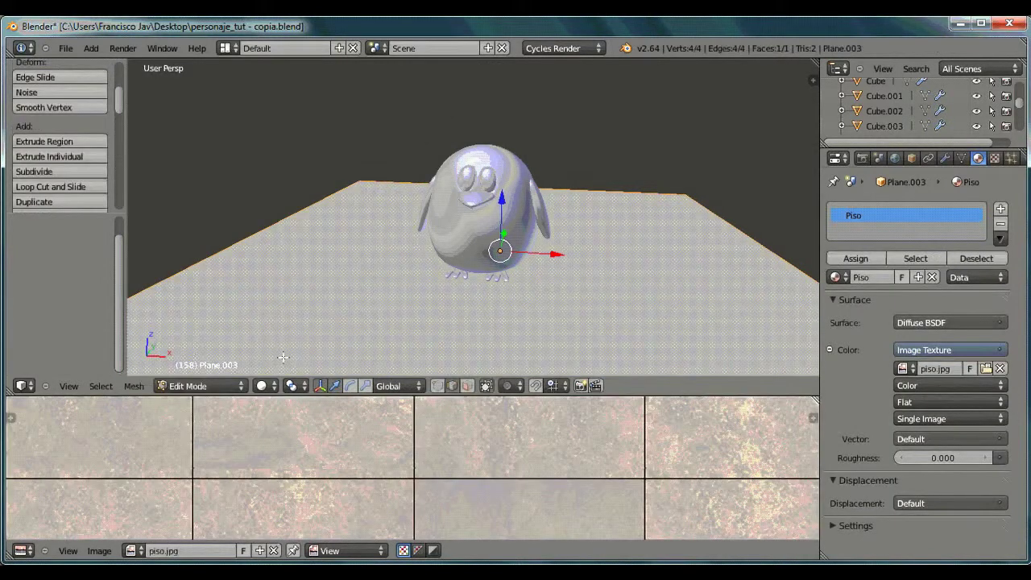
{"action": "left_click", "coordinate": [134, 386]}
{"action": "mouse_move", "coordinate": [173, 269]}
{"action": "left_click", "coordinate": [274, 269]}
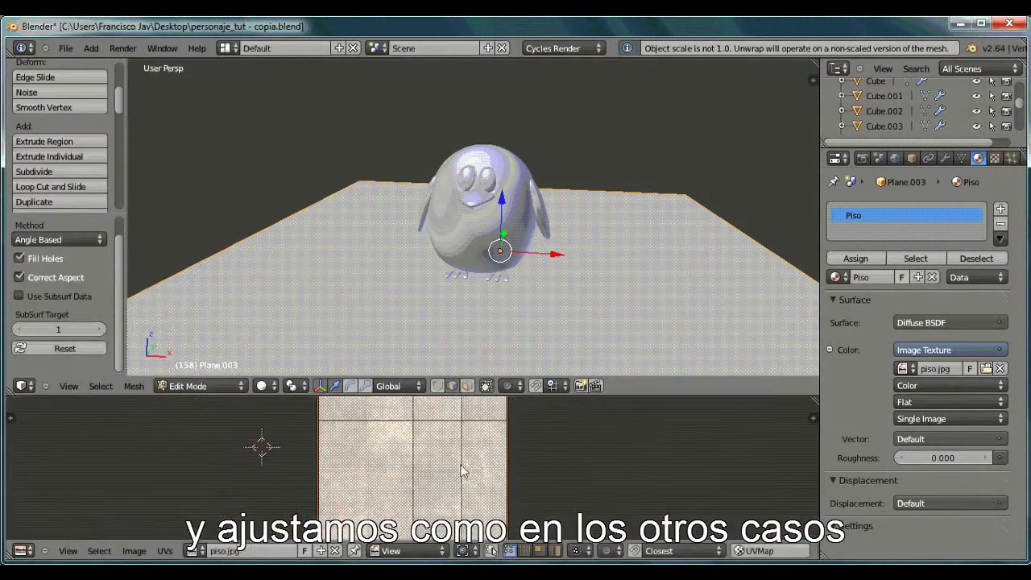
Step: Enlarge the floor's UV island beyond the image borders, scaling it by about 2.12 and again by 1.086, and maximize the 3D view
{"action": "scroll", "coordinate": [479, 489], "scroll_direction": "down", "scroll_amount": 6}
{"action": "key", "text": "s"}
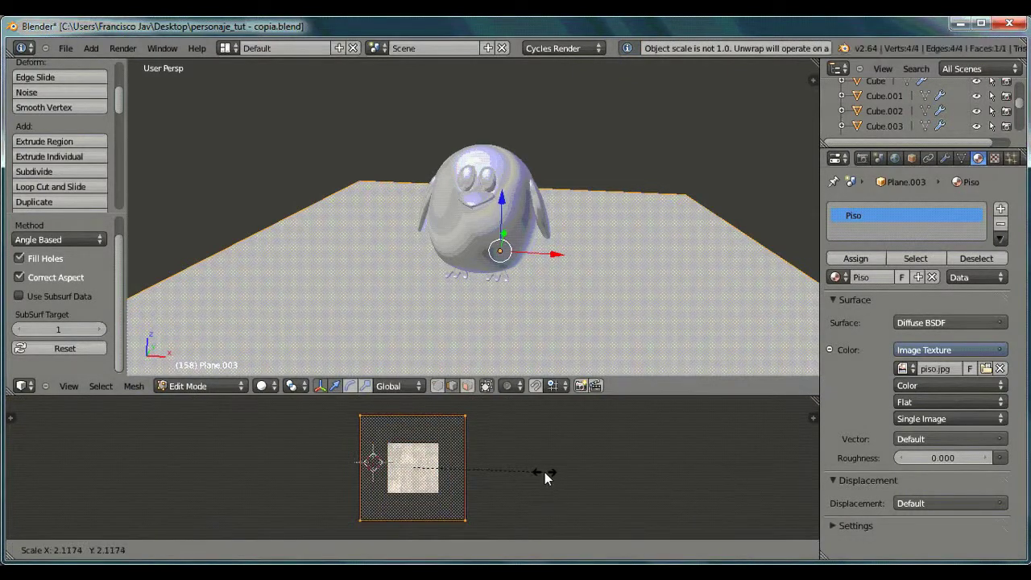
{"action": "left_click", "coordinate": [545, 474]}
{"action": "key", "text": "s"}
{"action": "left_click", "coordinate": [554, 472]}
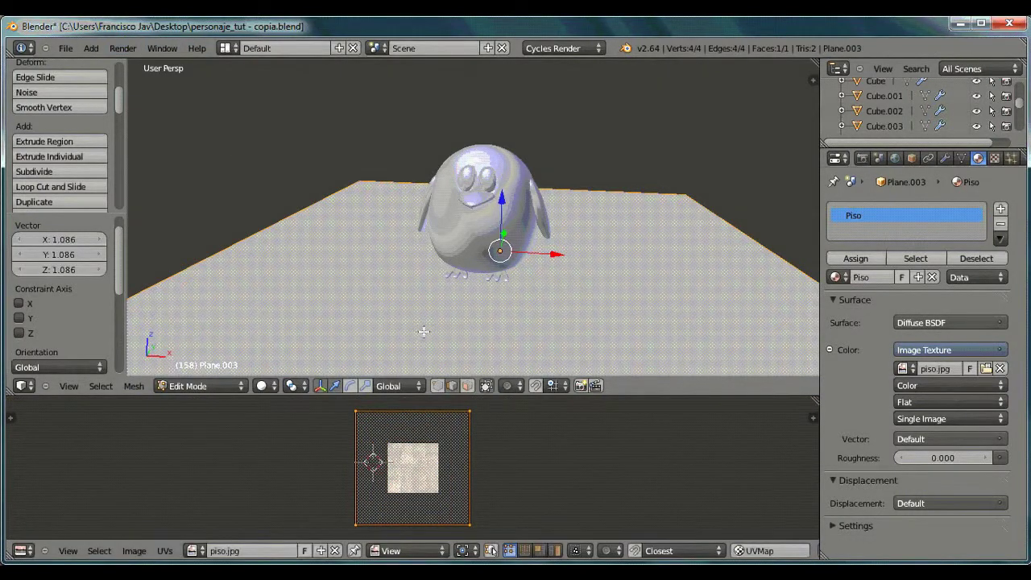
{"action": "mouse_move", "coordinate": [557, 287]}
{"action": "middle_mouse_down"}
{"action": "mouse_move", "coordinate": [521, 290]}
{"action": "mouse_move", "coordinate": [542, 283]}
{"action": "middle_mouse_up"}
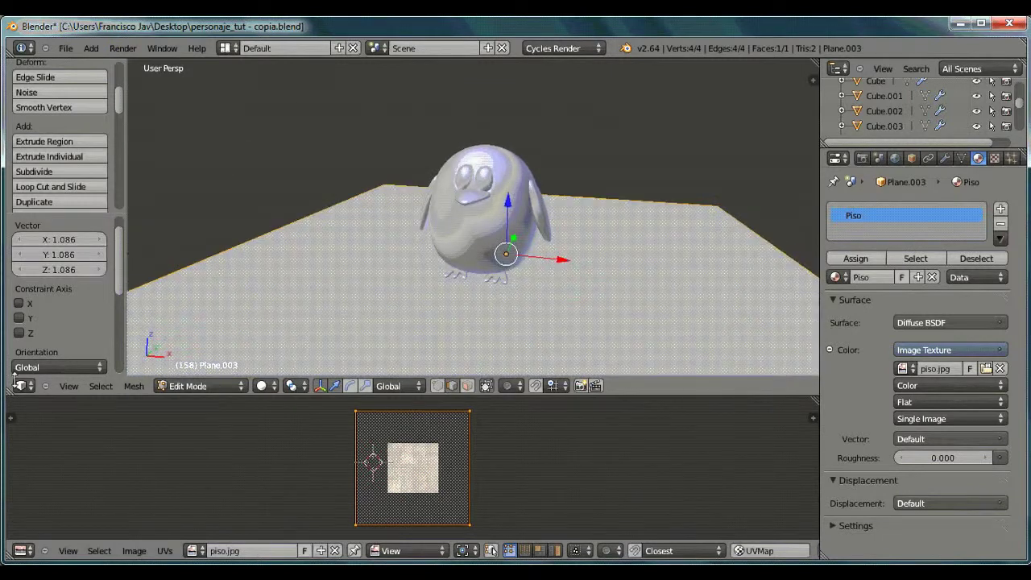
{"action": "key", "text": "ctrl+Up"}
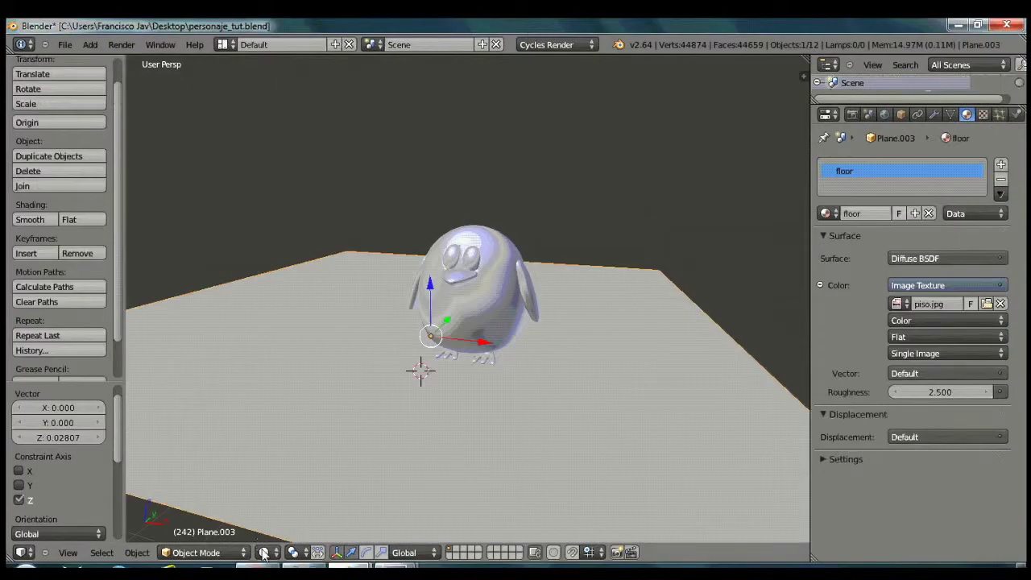
Step: Preview the penguin and textured floor in rendered viewport shading, examining them from another angle and up close
{"action": "left_click", "coordinate": [264, 552]}
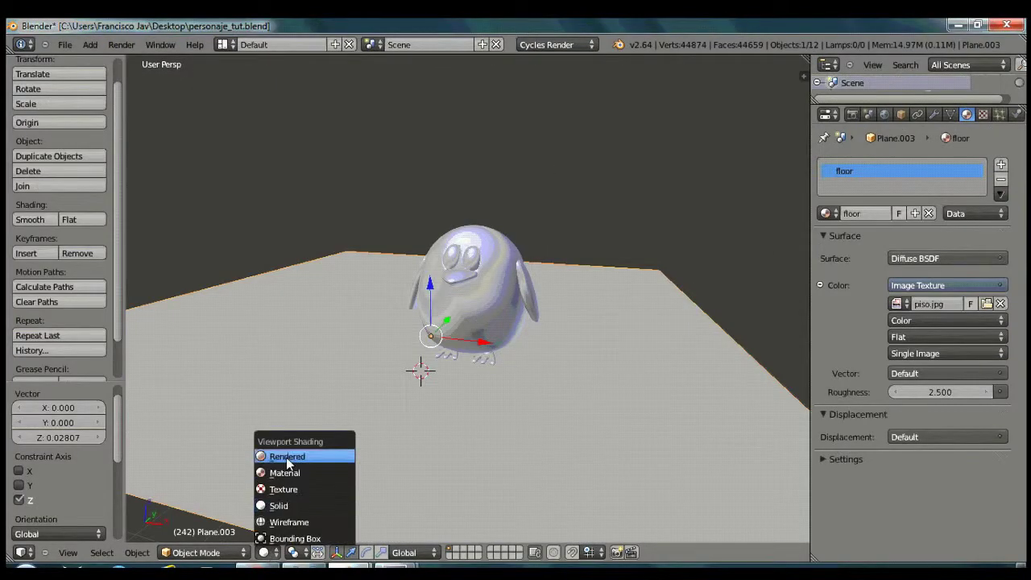
{"action": "left_click", "coordinate": [286, 457]}
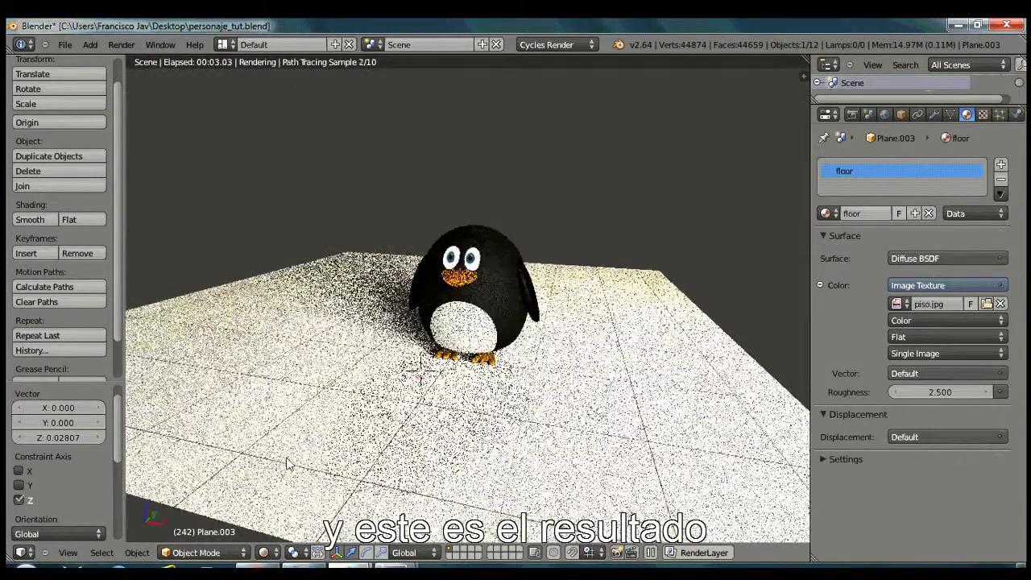
{"action": "middle_click_drag", "start_coordinate": [348, 396], "coordinate": [481, 406]}
{"action": "middle_click_drag", "start_coordinate": [556, 350], "coordinate": [391, 327]}
{"action": "scroll", "coordinate": [324, 357], "scroll_direction": "up", "scroll_amount": 5}
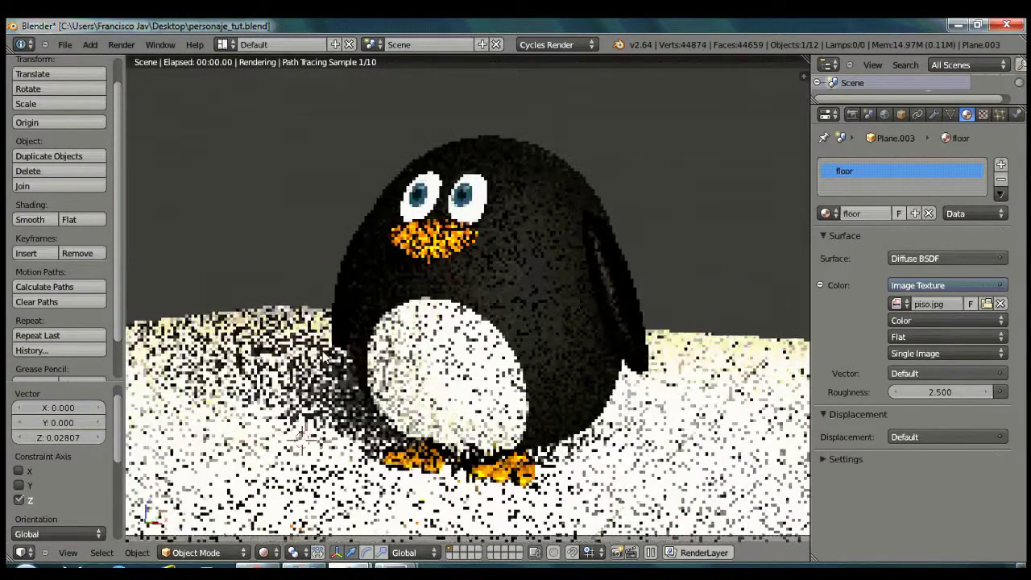
Step: Render a still image of the penguin on the tiled floor, examine it and return to the 3D view
{"action": "left_click", "coordinate": [121, 44]}
{"action": "left_click", "coordinate": [132, 67]}
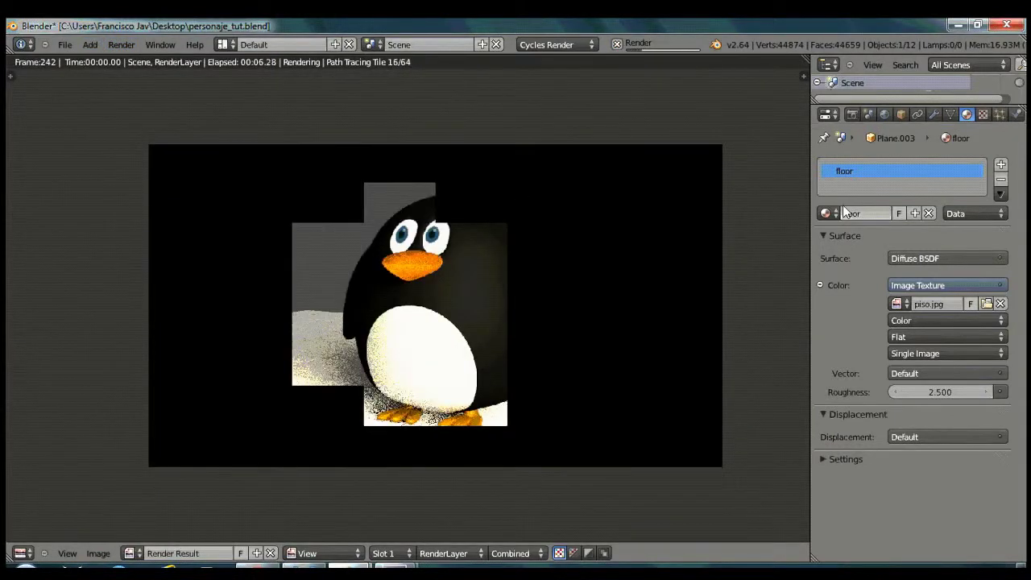
{"action": "scroll", "coordinate": [663, 260], "scroll_direction": "up", "scroll_amount": 1}
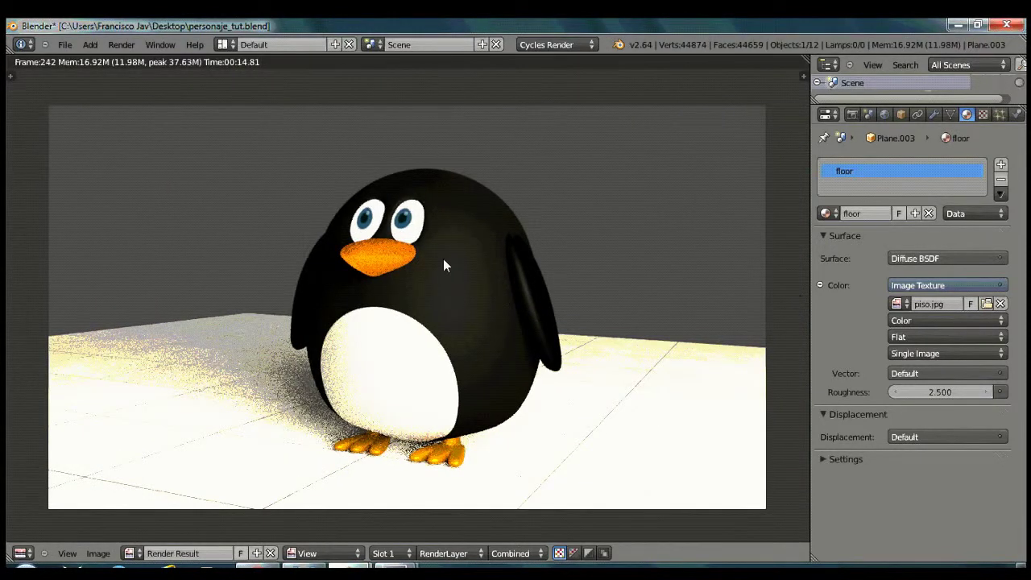
{"action": "key", "text": "Escape"}
Step: Switch the viewport from rendered to solid shading, bring the whole penguin into view and display it with Texture shading
{"action": "left_click", "coordinate": [269, 554]}
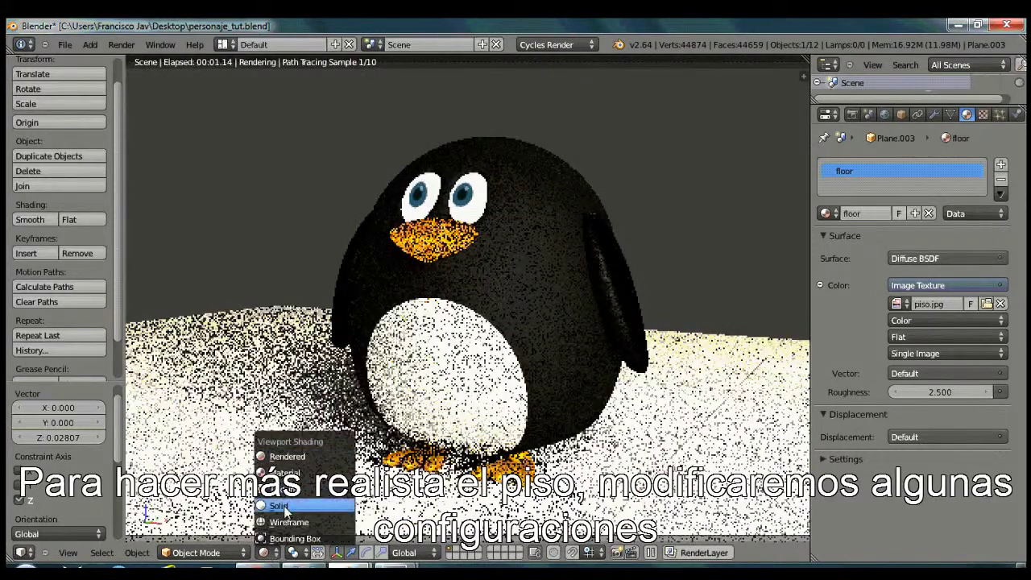
{"action": "left_click", "coordinate": [283, 505]}
{"action": "mouse_move", "coordinate": [681, 426]}
{"action": "middle_mouse_down"}
{"action": "mouse_move", "coordinate": [646, 446]}
{"action": "mouse_move", "coordinate": [465, 364]}
{"action": "mouse_move", "coordinate": [562, 316]}
{"action": "middle_mouse_up"}
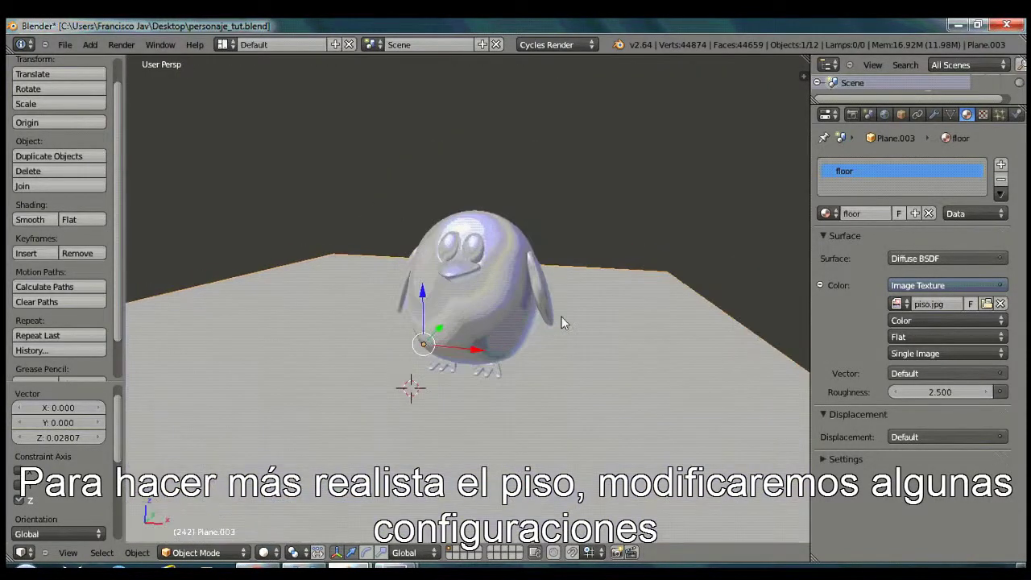
{"action": "left_click", "coordinate": [264, 552]}
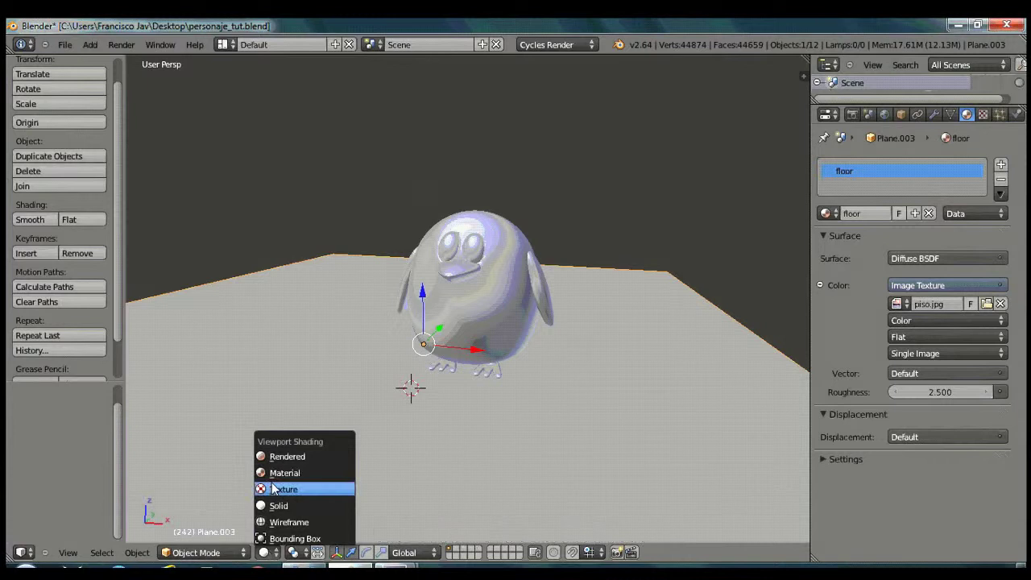
{"action": "left_click", "coordinate": [273, 489]}
Step: Change the floor material's surface to a Mix Shader and set its first shader to Diffuse BSDF
{"action": "left_click", "coordinate": [915, 258]}
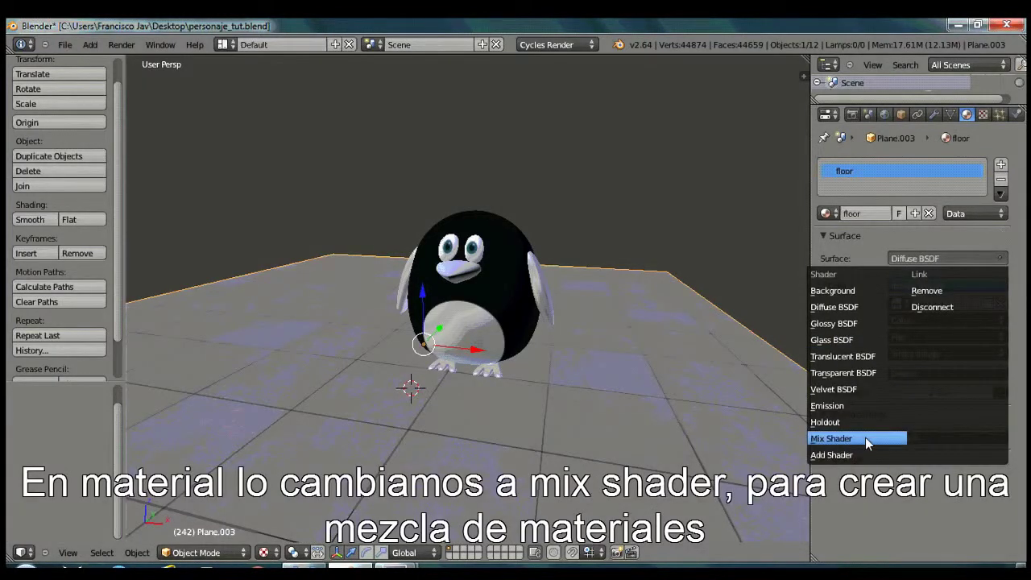
{"action": "left_click", "coordinate": [865, 438]}
{"action": "left_click", "coordinate": [916, 285]}
{"action": "left_click", "coordinate": [916, 304]}
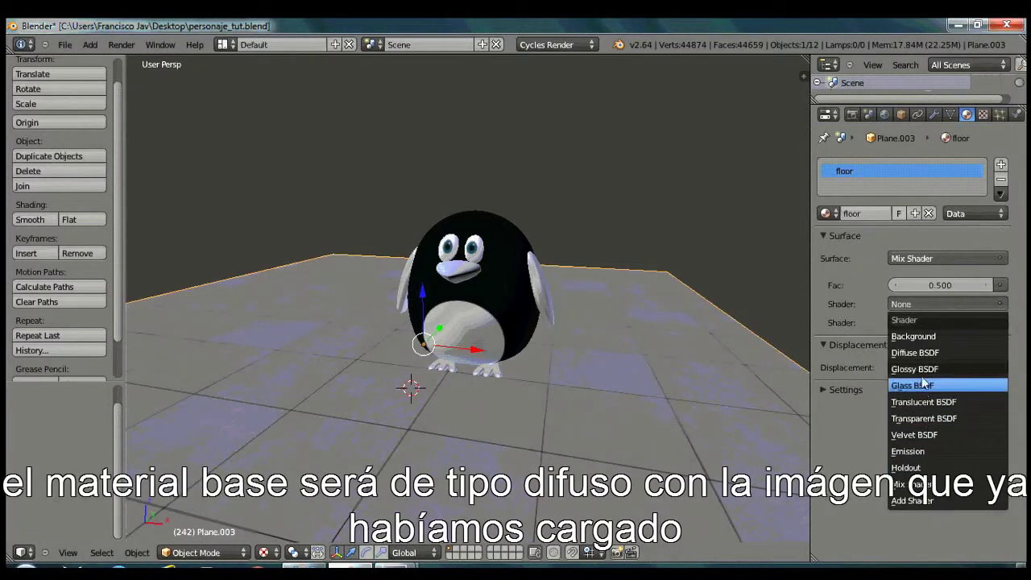
{"action": "left_click", "coordinate": [922, 352]}
Step: Colour the floor's Diffuse BSDF shader with an image texture using the already loaded piso.jpg
{"action": "left_click", "coordinate": [997, 322]}
{"action": "left_click", "coordinate": [751, 357]}
{"action": "left_click", "coordinate": [898, 341]}
{"action": "left_click", "coordinate": [823, 394]}
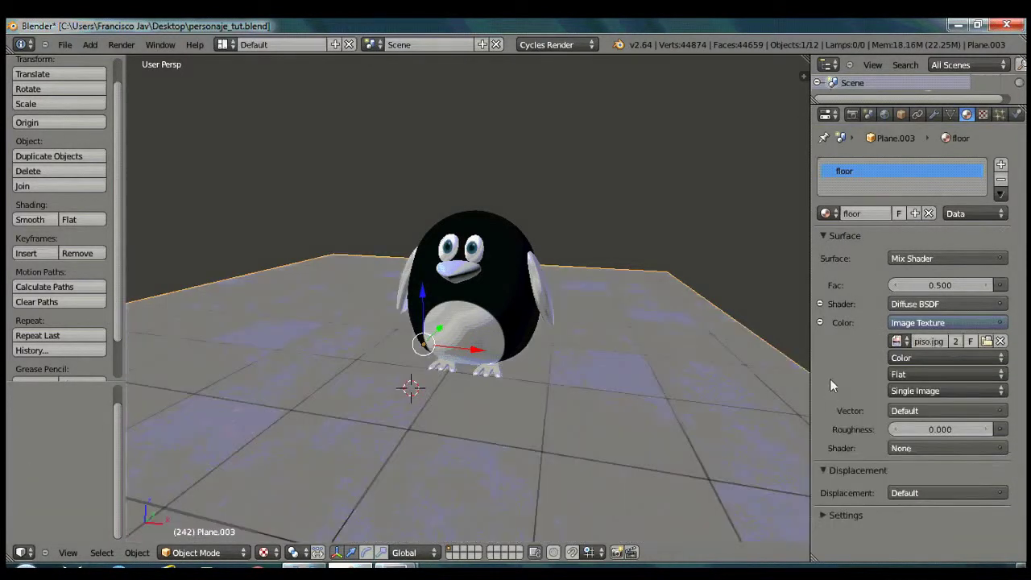
Step: Set the Mix Shader's second shader to Glossy BSDF and colour it with an image texture using piso.jpg
{"action": "left_click", "coordinate": [894, 449]}
{"action": "left_click", "coordinate": [951, 388]}
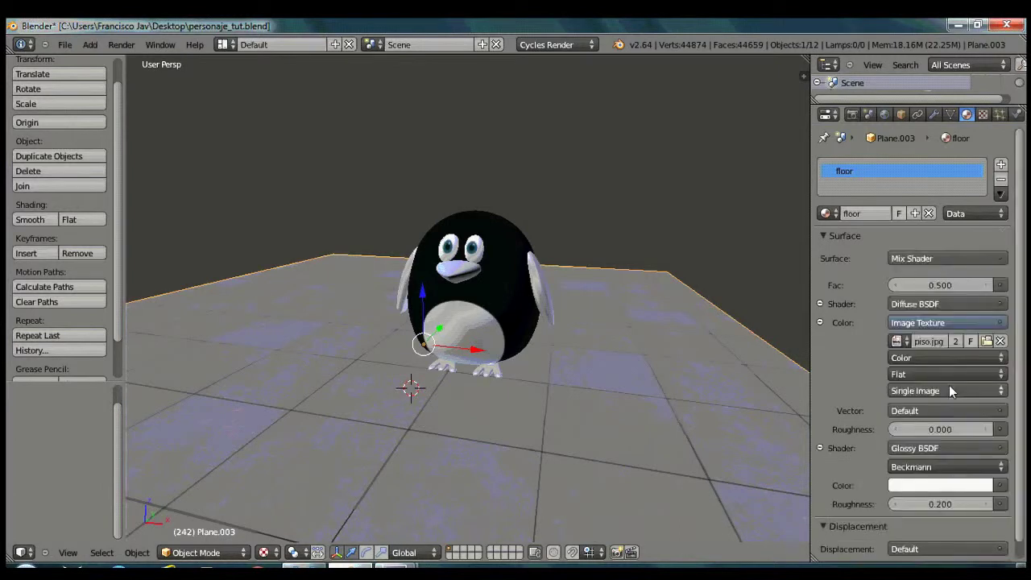
{"action": "left_click", "coordinate": [1000, 485]}
{"action": "left_click", "coordinate": [751, 455]}
{"action": "left_click", "coordinate": [1000, 486]}
{"action": "left_click", "coordinate": [1000, 486]}
{"action": "left_click", "coordinate": [1000, 486]}
{"action": "left_click", "coordinate": [708, 450]}
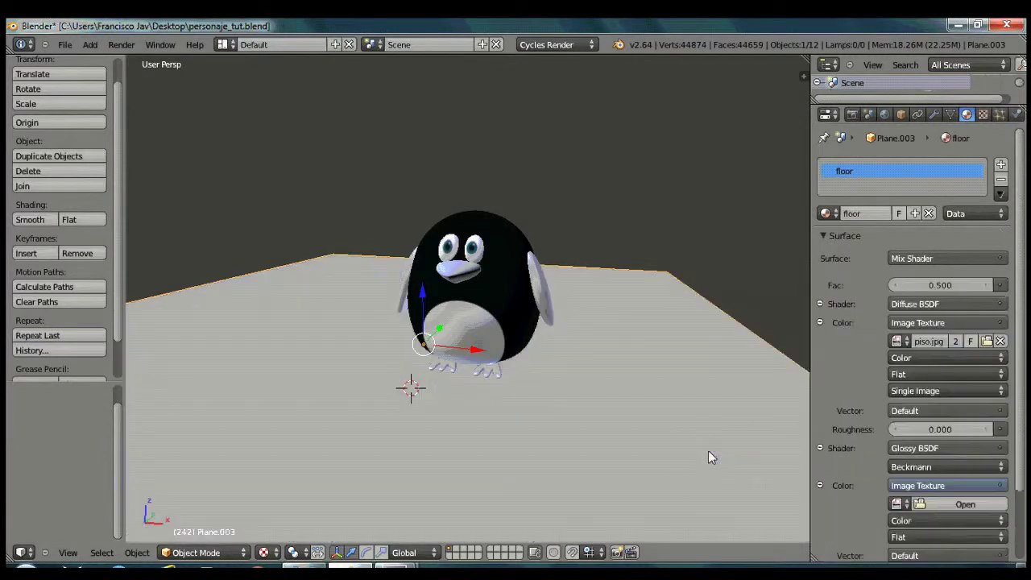
{"action": "left_click", "coordinate": [900, 504]}
{"action": "left_click", "coordinate": [842, 379]}
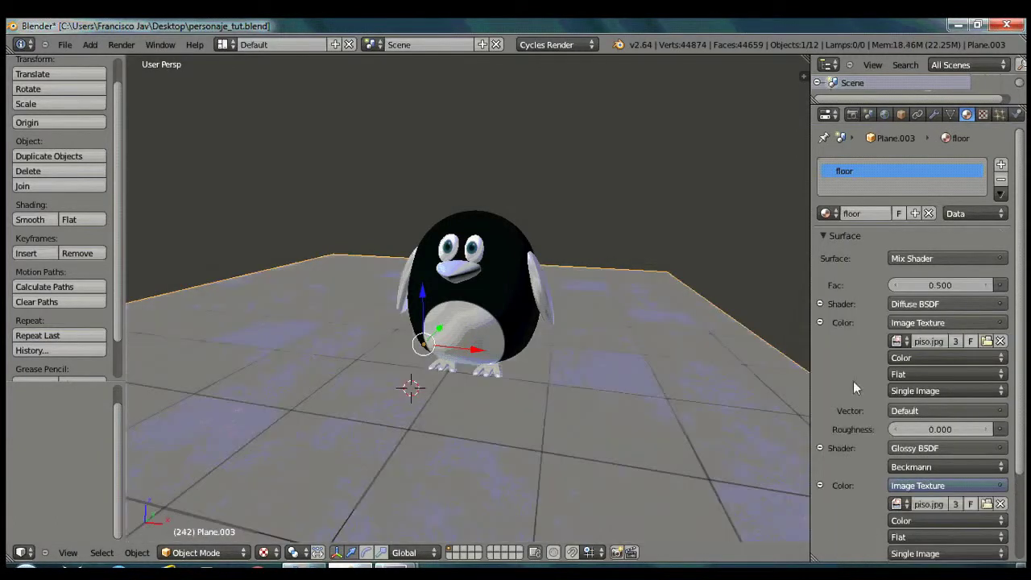
{"action": "scroll", "coordinate": [911, 460], "scroll_direction": "down", "scroll_amount": 3}
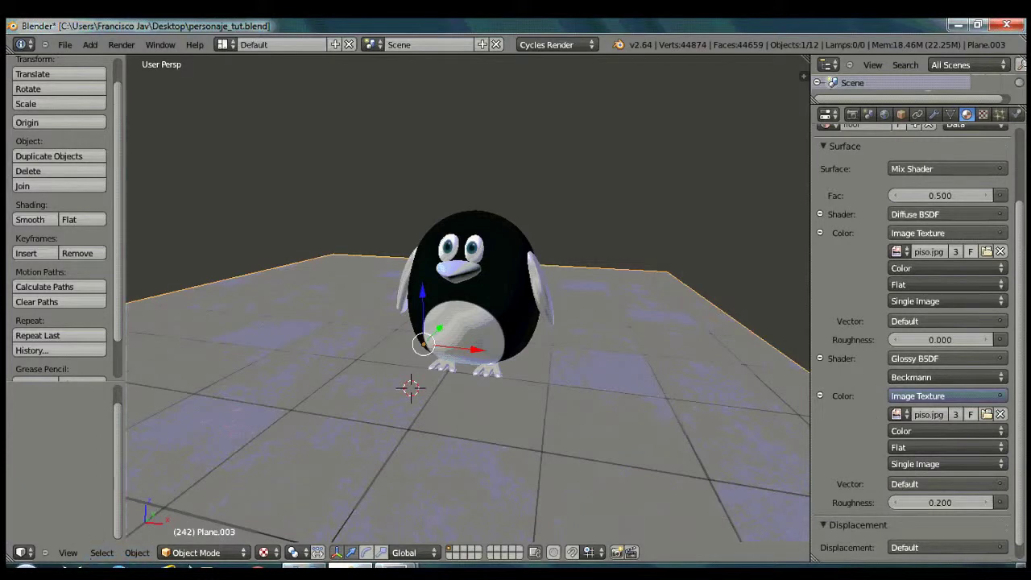
Step: Split the 3D view horizontally and turn the lower half into a Node Editor showing the floor material's nodes
{"action": "left_click_drag", "start_coordinate": [9, 558], "coordinate": [15, 272]}
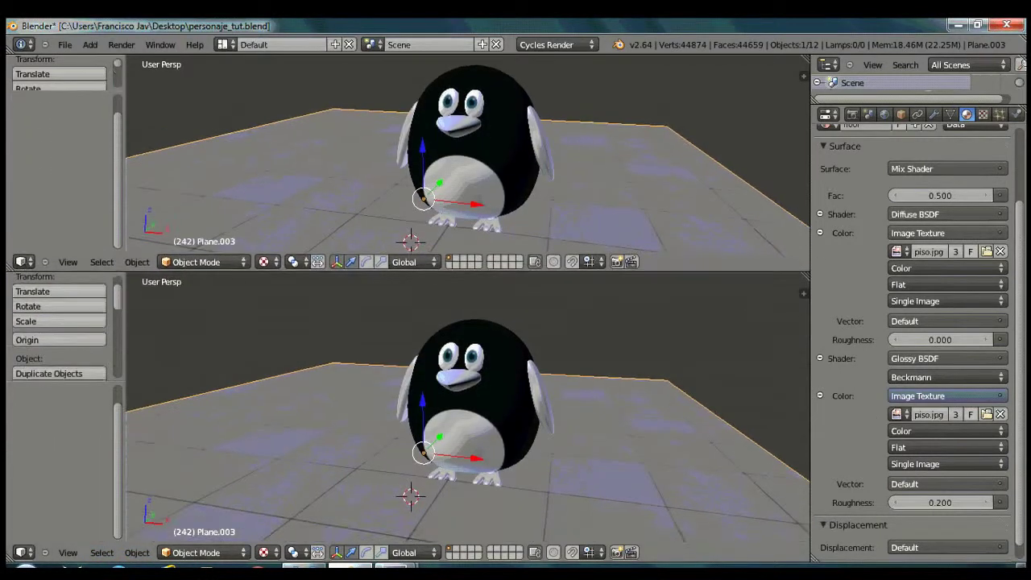
{"action": "left_click", "coordinate": [68, 551]}
{"action": "left_click", "coordinate": [22, 552]}
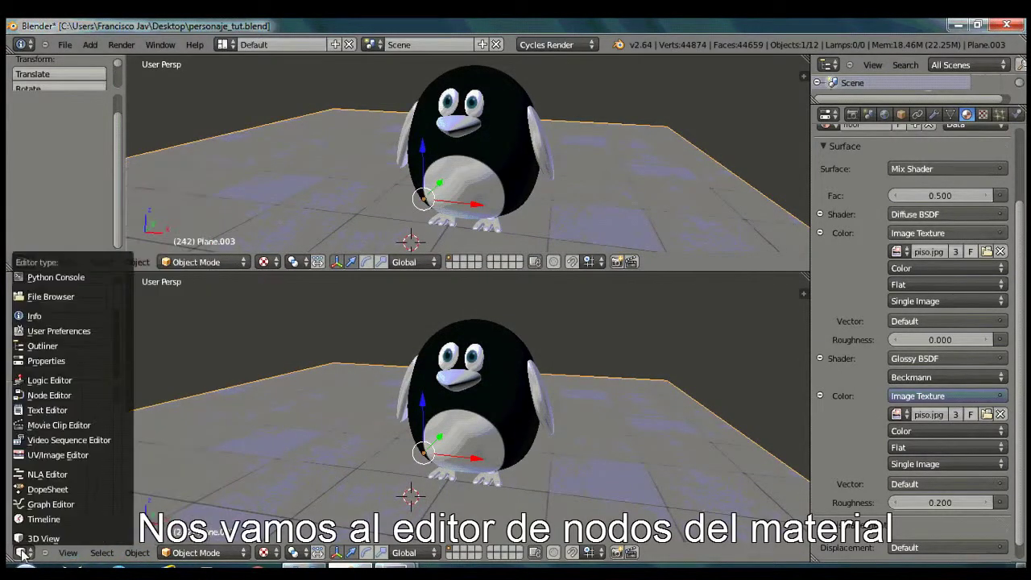
{"action": "left_click", "coordinate": [85, 398]}
{"action": "scroll", "coordinate": [273, 418], "scroll_direction": "up", "scroll_amount": 3}
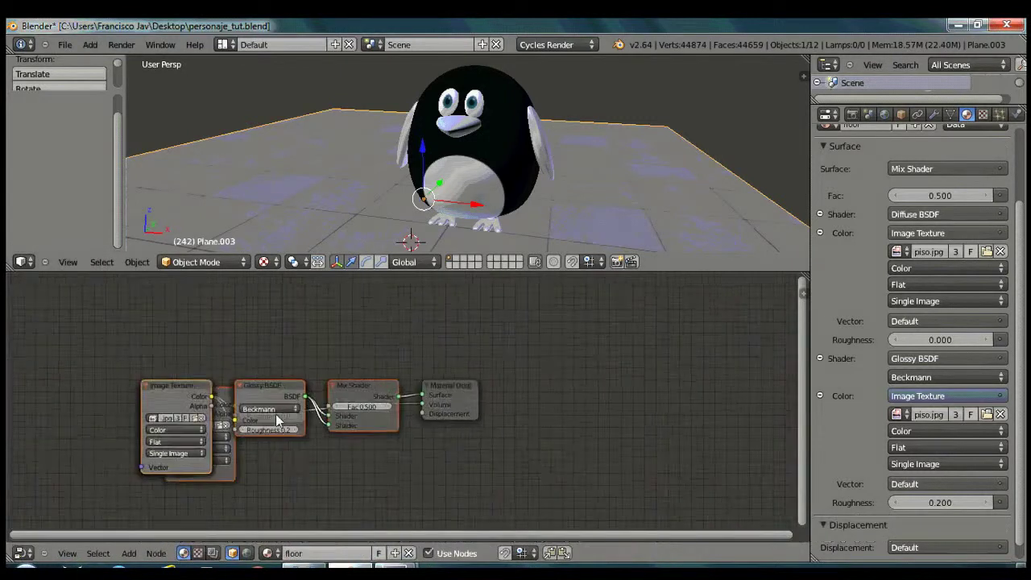
Step: Spread out the floor material's output, mix, diffuse, glossy and image texture nodes so their links are easy to follow
{"action": "left_click_drag", "start_coordinate": [441, 385], "coordinate": [598, 369]}
{"action": "left_click_drag", "start_coordinate": [359, 385], "coordinate": [453, 330]}
{"action": "left_click_drag", "start_coordinate": [260, 386], "coordinate": [333, 452]}
{"action": "left_click_drag", "start_coordinate": [265, 385], "coordinate": [339, 348]}
{"action": "left_click_drag", "start_coordinate": [164, 391], "coordinate": [229, 287]}
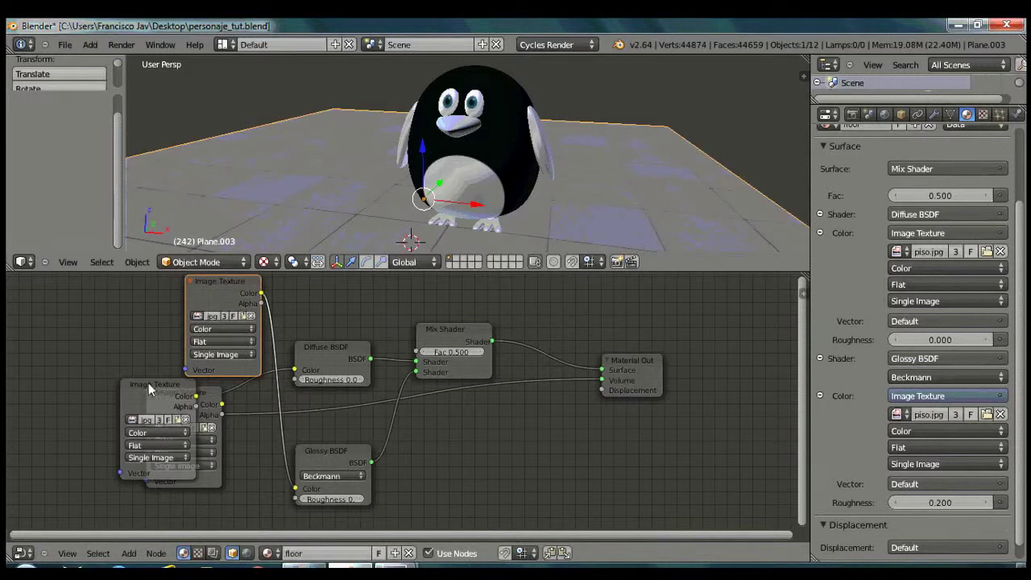
{"action": "left_click_drag", "start_coordinate": [150, 392], "coordinate": [65, 392]}
Step: Link the third Image Texture node to the Mix Shader's Fac input and to the Material Output's Displacement input
{"action": "left_click_drag", "start_coordinate": [222, 405], "coordinate": [416, 353]}
{"action": "left_click_drag", "start_coordinate": [262, 414], "coordinate": [603, 390]}
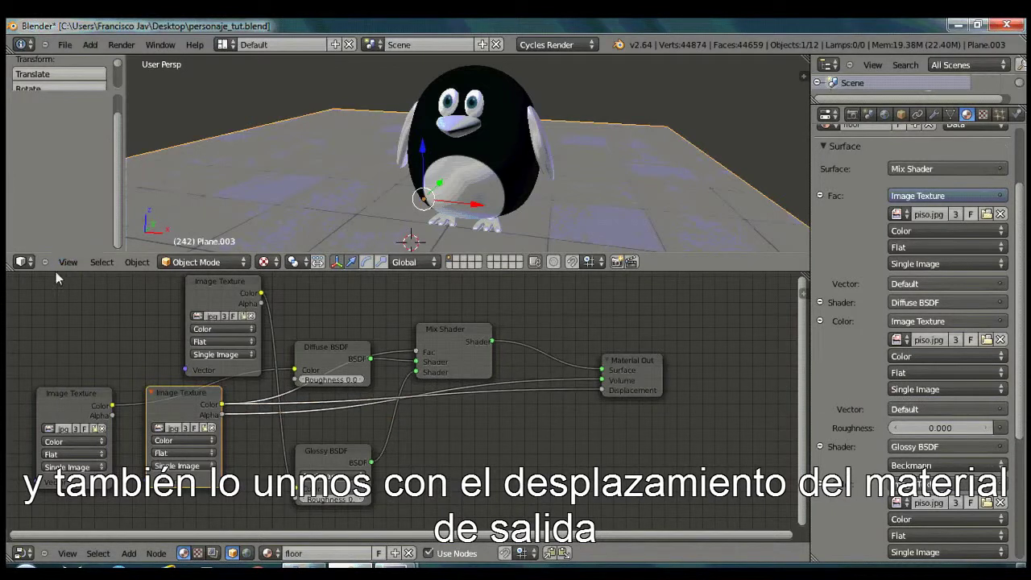
Step: Maximize the 3D view and examine the floor's surface relief near the penguin's feet in rendered viewport shading
{"action": "key", "text": "ctrl+Up"}
{"action": "scroll", "coordinate": [290, 449], "scroll_direction": "up", "scroll_amount": 4}
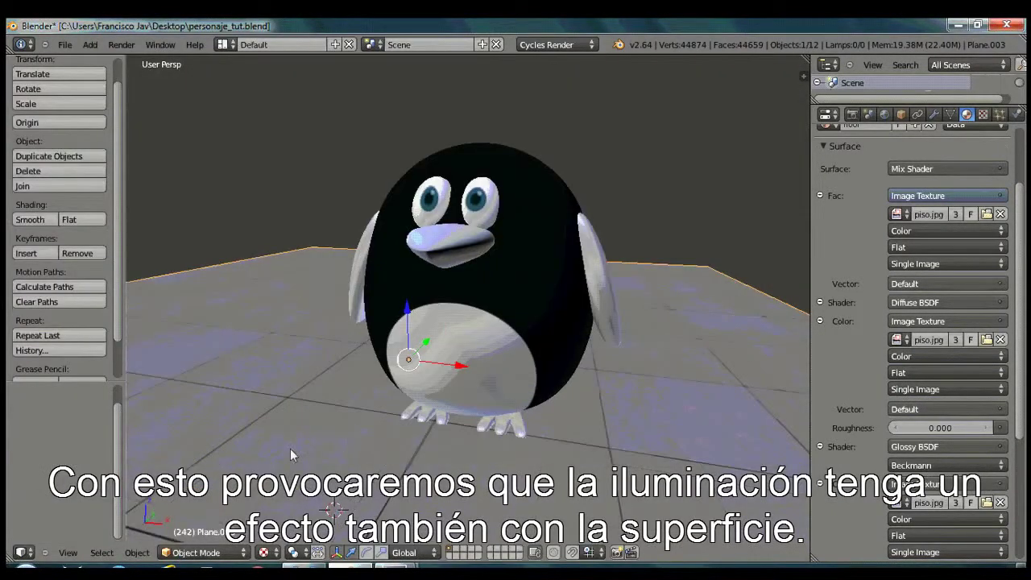
{"action": "mouse_move", "coordinate": [332, 423]}
{"action": "middle_mouse_down", "text": "shift"}
{"action": "mouse_move", "coordinate": [473, 315]}
{"action": "mouse_move", "coordinate": [516, 296]}
{"action": "middle_mouse_up", "text": "shift"}
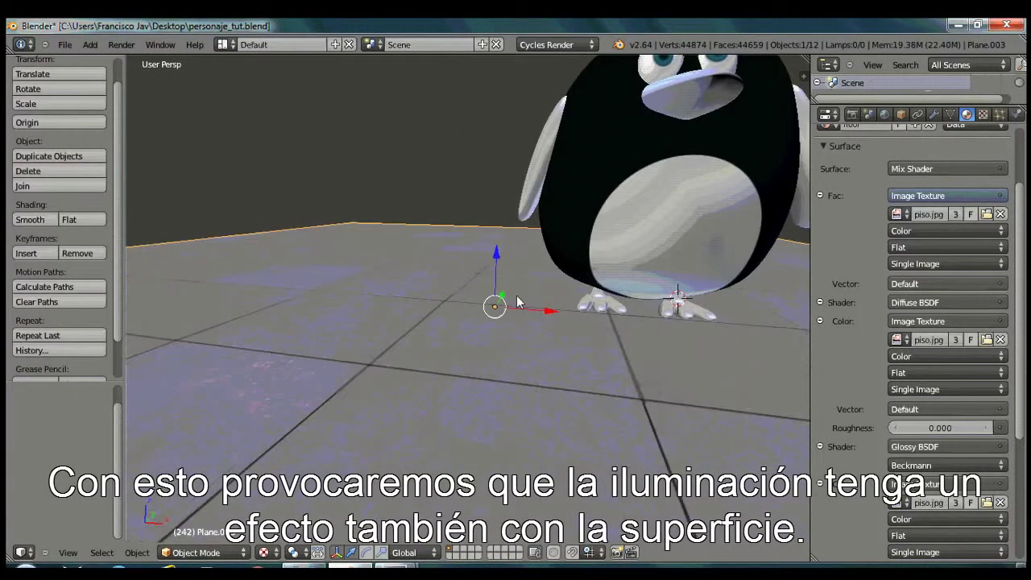
{"action": "left_click", "coordinate": [266, 554]}
{"action": "left_click", "coordinate": [281, 457]}
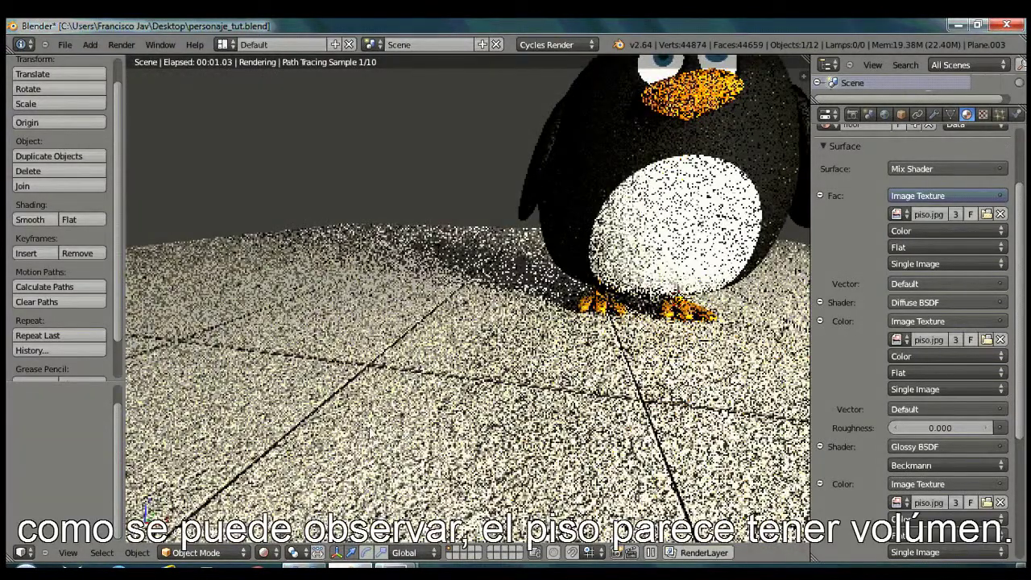
{"action": "scroll", "coordinate": [372, 433], "scroll_direction": "up", "scroll_amount": 2}
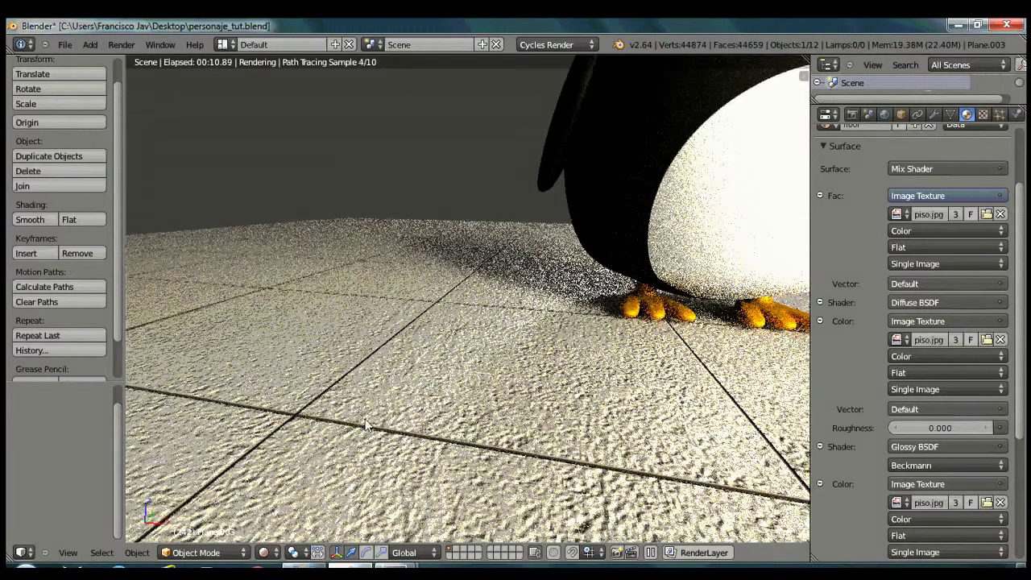
{"action": "scroll", "coordinate": [462, 353], "scroll_direction": "down", "scroll_amount": 3}
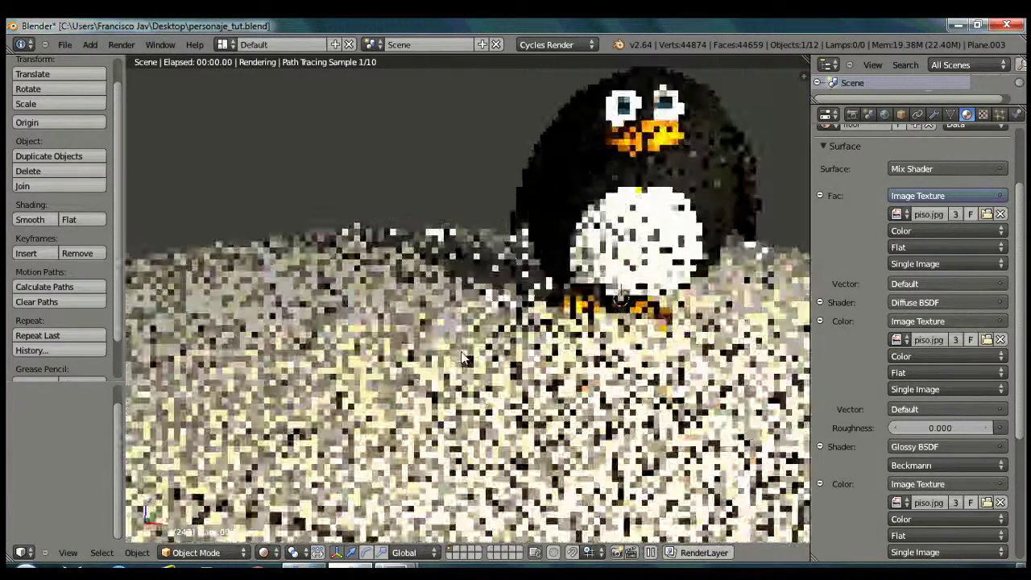
{"action": "scroll", "coordinate": [462, 353], "scroll_direction": "down", "scroll_amount": 1}
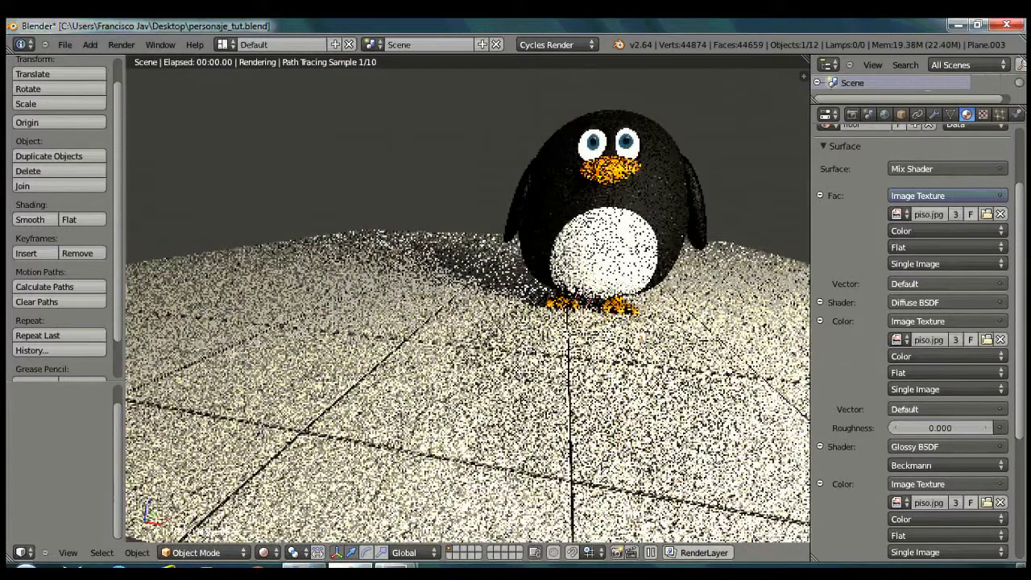
Step: Render a new still image of the penguin with the mixed diffuse and glossy floor material
{"action": "left_click", "coordinate": [121, 44]}
{"action": "left_click", "coordinate": [132, 62]}
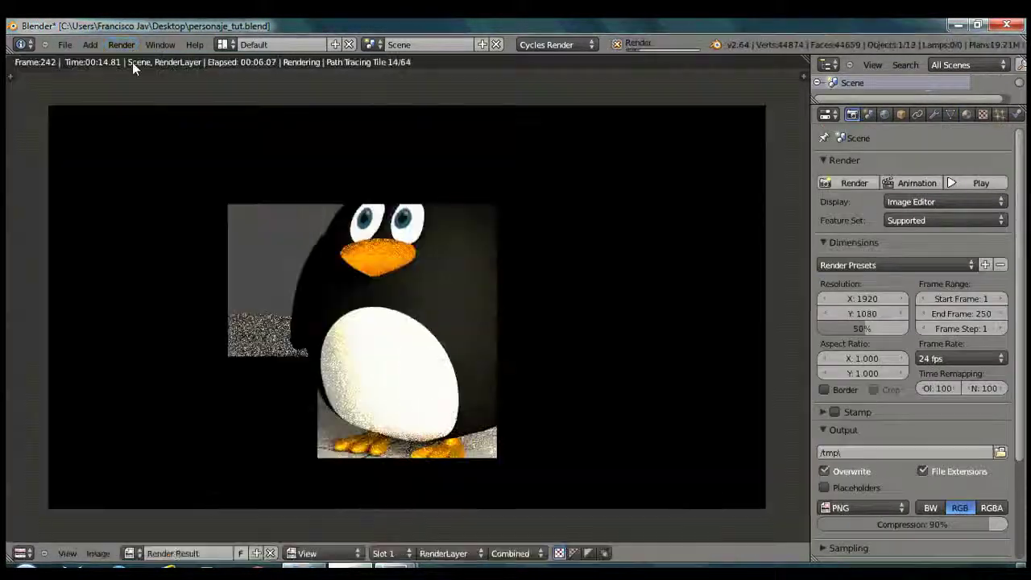